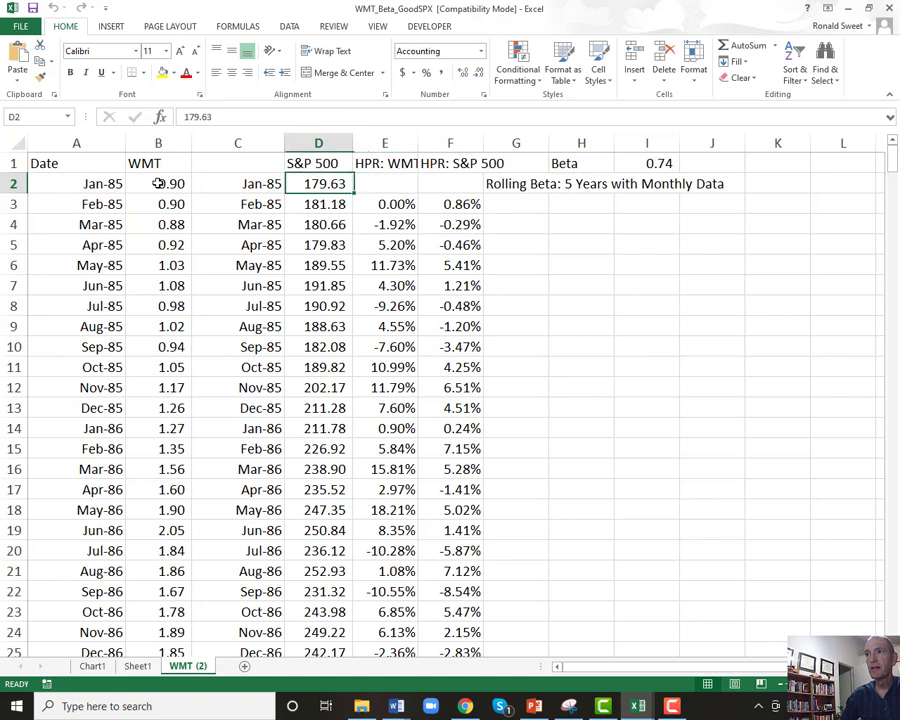
Step: Examine the monthly S&P 500 index values at the start of column D
{"action": "key", "text": "Left"}
{"action": "key", "text": "Left"}
{"action": "key", "text": "Right"}
{"action": "key", "text": "Right"}
{"action": "key", "text": "Down"}
{"action": "key", "text": "Down"}
{"action": "key", "text": "Down"}
{"action": "key", "text": "Up"}
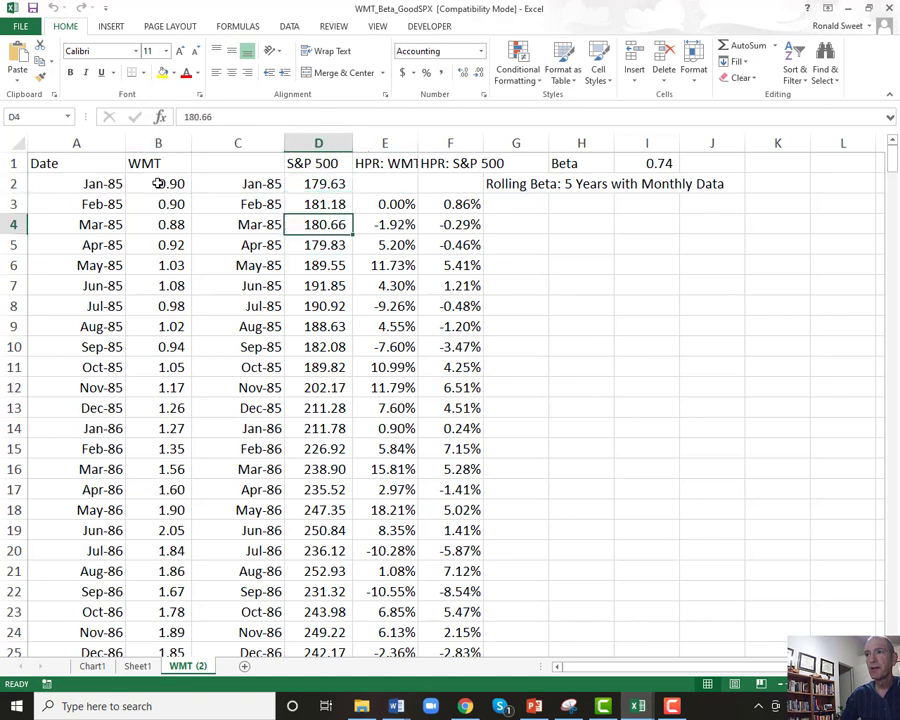
{"action": "key", "text": "Up"}
{"action": "key", "text": "Up"}
{"action": "key", "text": "Up"}
{"action": "key", "text": "Down"}
{"action": "key", "text": "Down"}
{"action": "key", "text": "Down"}
{"action": "key", "text": "Down"}
{"action": "key", "text": "Down"}
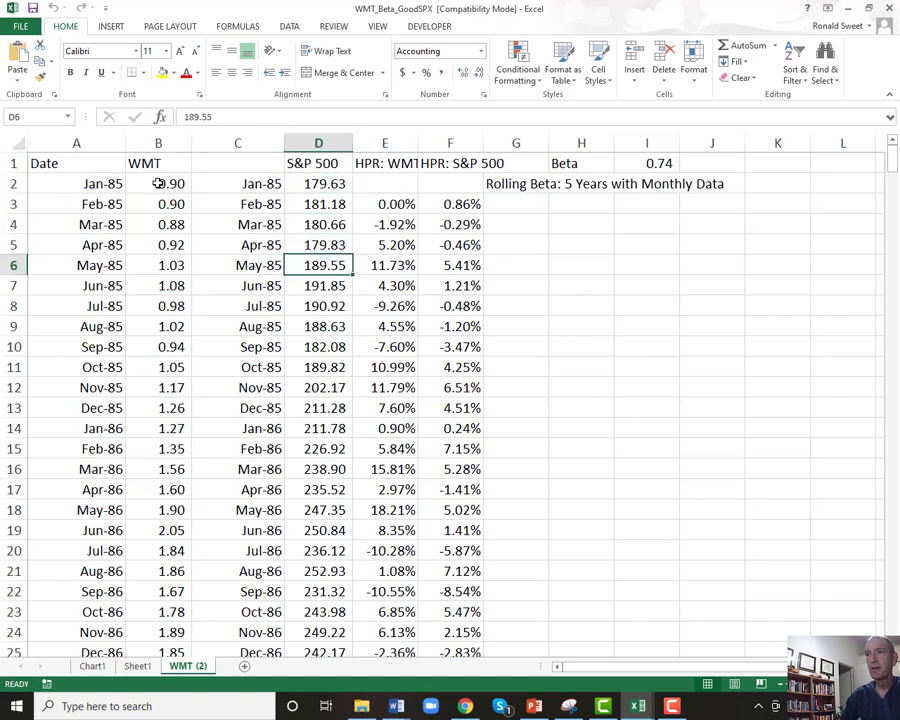
{"action": "key", "text": "Up"}
{"action": "key", "text": "Up"}
{"action": "key", "text": "Up"}
{"action": "key", "text": "Up"}
Step: Examine the WMT and S&P 500 holding period return formulas in row 3 and the WMT prices they draw on
{"action": "key", "text": "Right"}
{"action": "key", "text": "Down"}
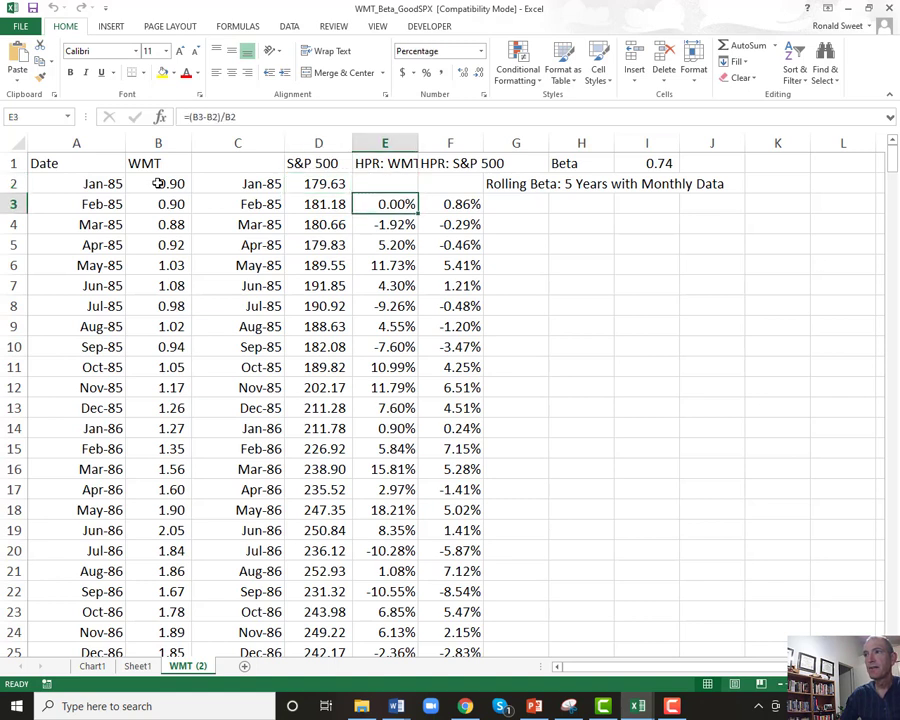
{"action": "key", "text": "Right"}
{"action": "key", "text": "Left"}
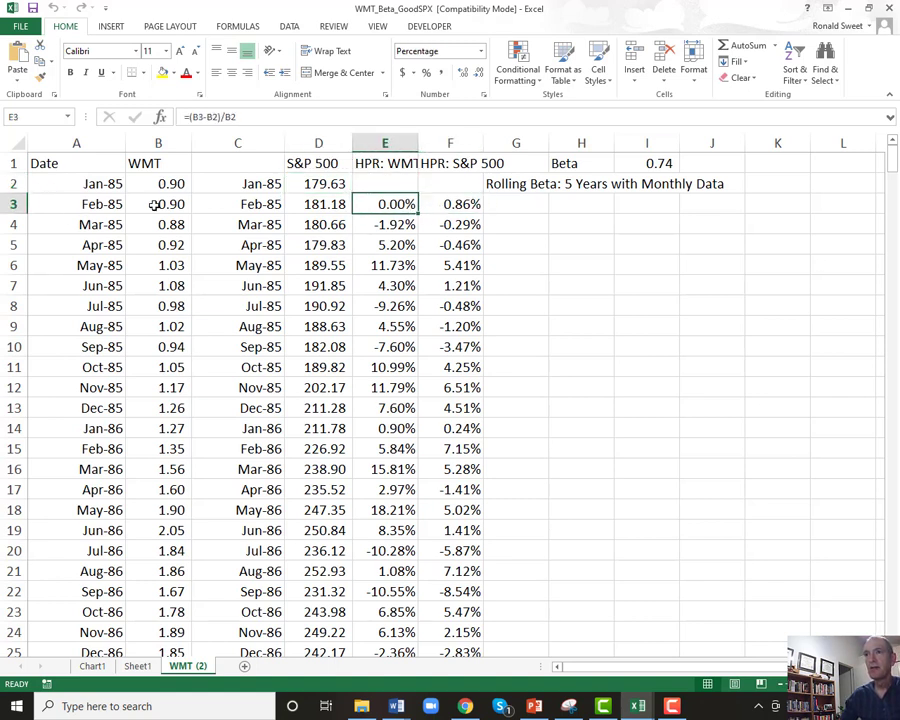
{"action": "left_click", "coordinate": [158, 203]}
{"action": "left_click", "coordinate": [158, 183]}
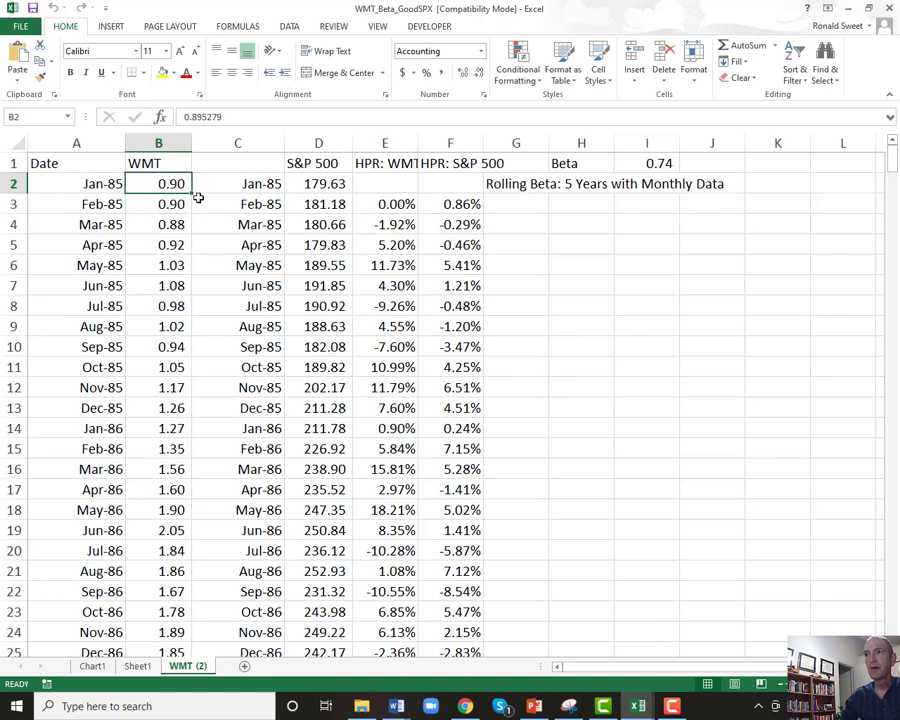
{"action": "left_click", "coordinate": [380, 205]}
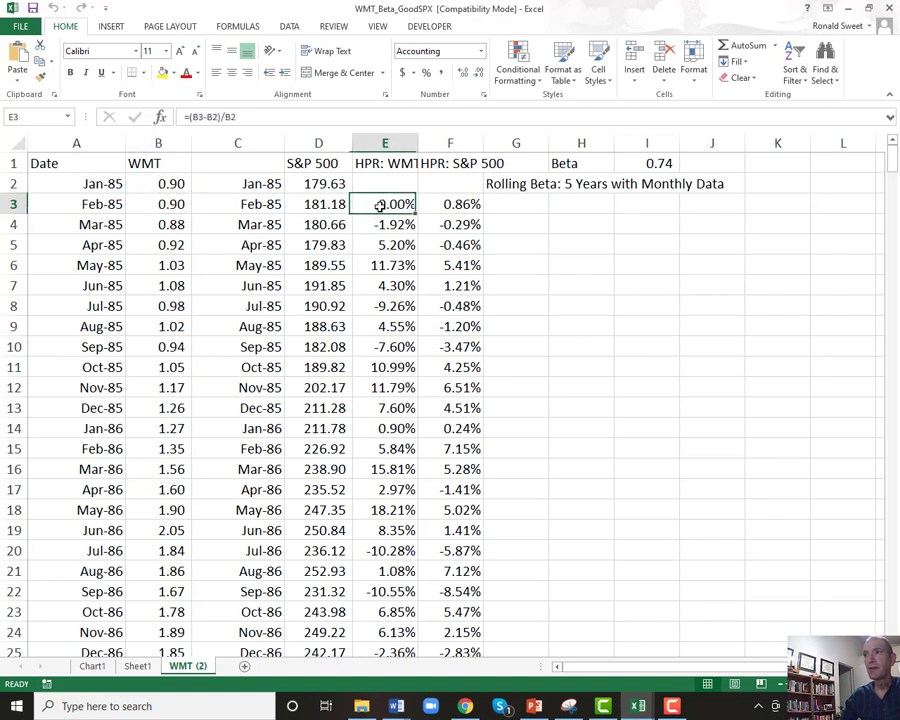
{"action": "left_click", "coordinate": [464, 203]}
{"action": "left_click", "coordinate": [507, 209]}
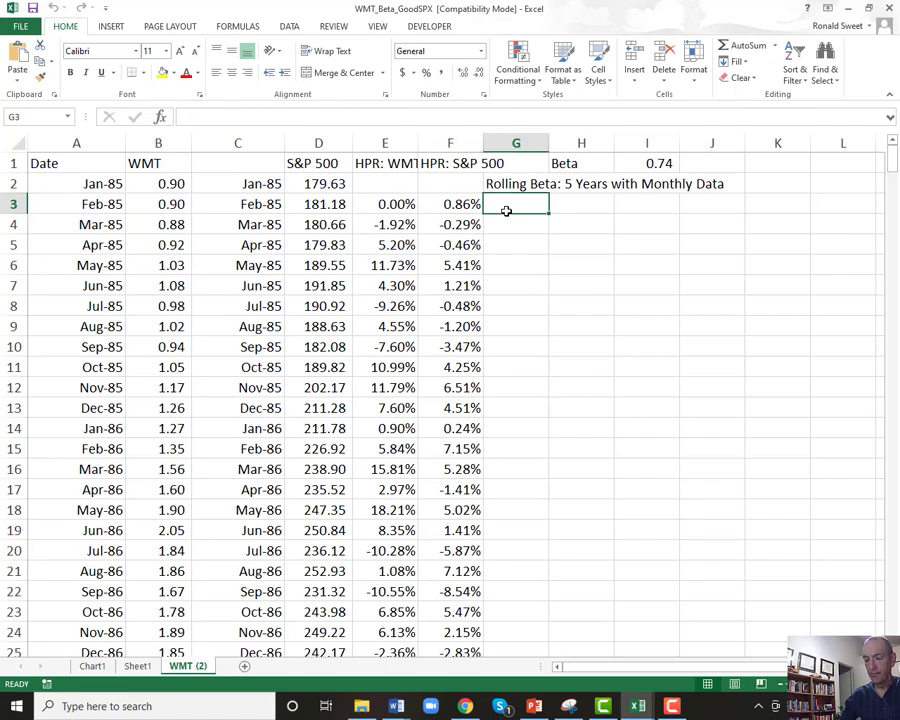
Step: Inspect the first rolling beta SLOPE formula in G62 and its two 60-month return ranges, keeping the formula as it is
{"action": "key", "text": "ctrl+Down"}
{"action": "key", "text": "Down"}
{"action": "key", "text": "Down"}
{"action": "key", "text": "Down"}
{"action": "key", "text": "Down"}
{"action": "key", "text": "Down"}
{"action": "key", "text": "Down"}
{"action": "key", "text": "Down"}
{"action": "key", "text": "Down"}
{"action": "key", "text": "Down"}
{"action": "key", "text": "Down"}
{"action": "key", "text": "Down"}
{"action": "key", "text": "Down"}
{"action": "key", "text": "Down"}
{"action": "key", "text": "Down"}
{"action": "key", "text": "Down"}
{"action": "key", "text": "Down"}
{"action": "key", "text": "Down"}
{"action": "key", "text": "Down"}
{"action": "key", "text": "Down"}
{"action": "key", "text": "Down"}
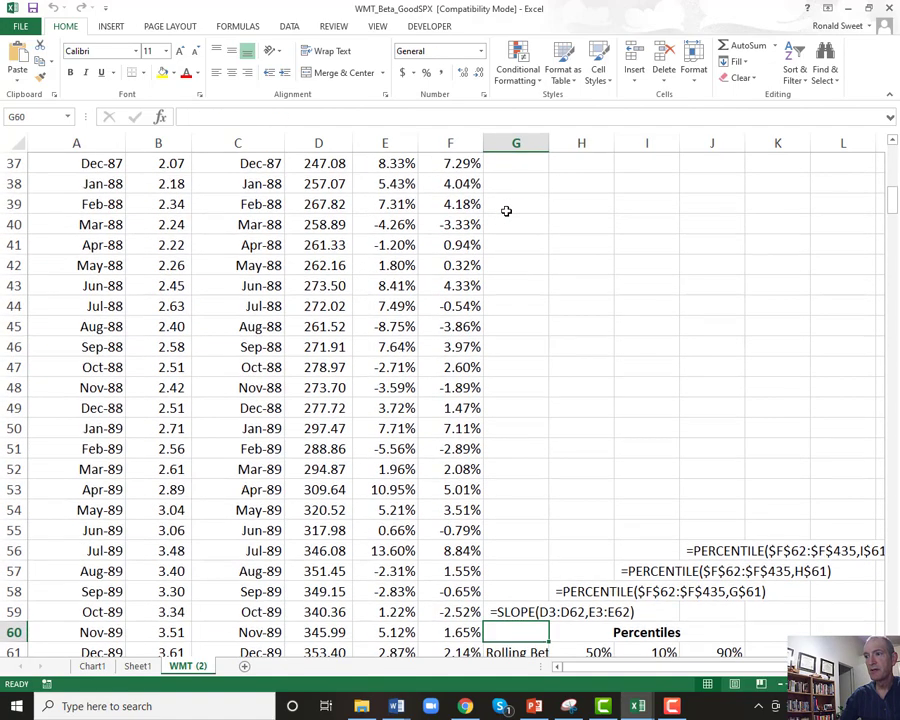
{"action": "key", "text": "ctrl+Up"}
{"action": "key", "text": "Down"}
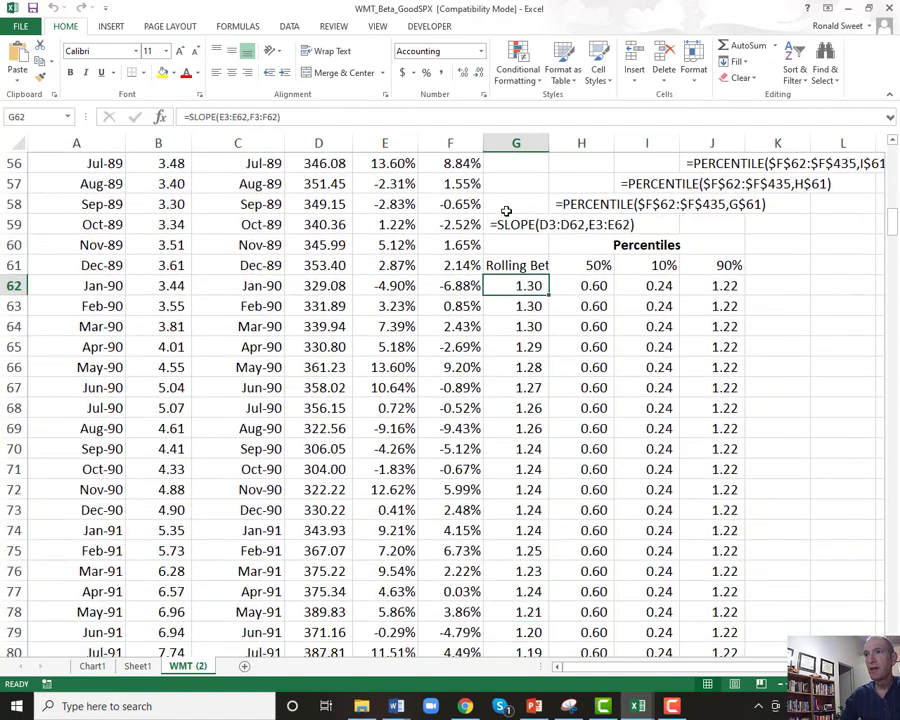
{"action": "left_click", "coordinate": [303, 117]}
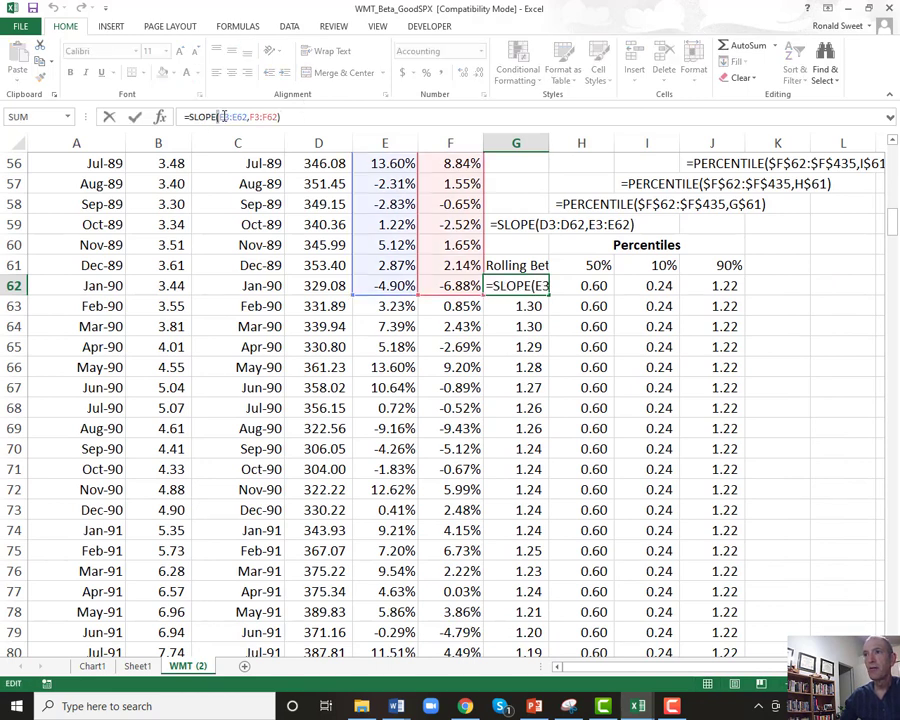
{"action": "left_click_drag", "start_coordinate": [218, 117], "coordinate": [271, 117]}
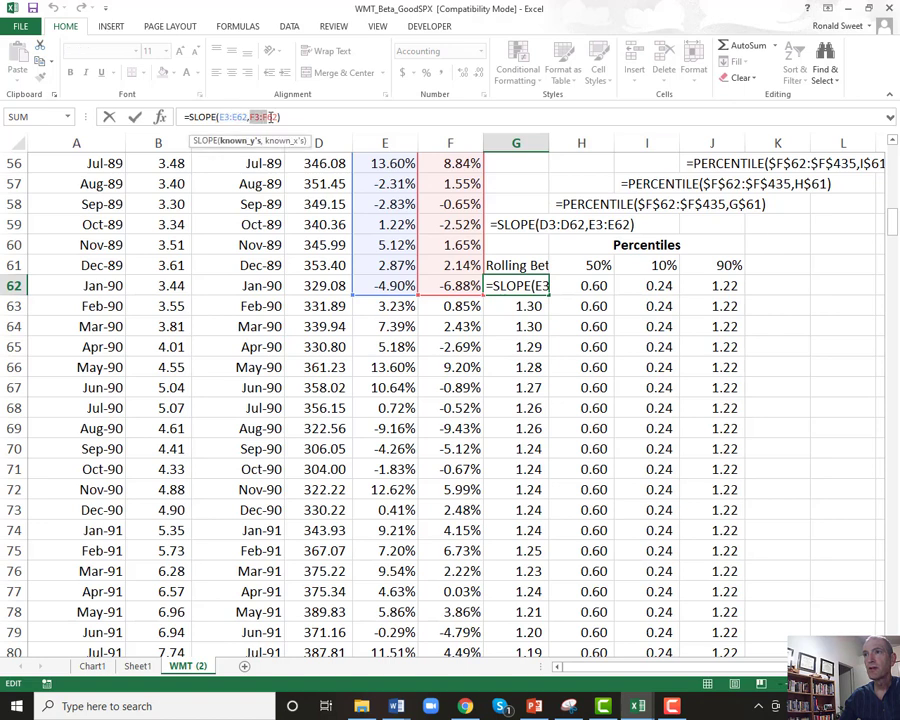
{"action": "key", "text": "Return"}
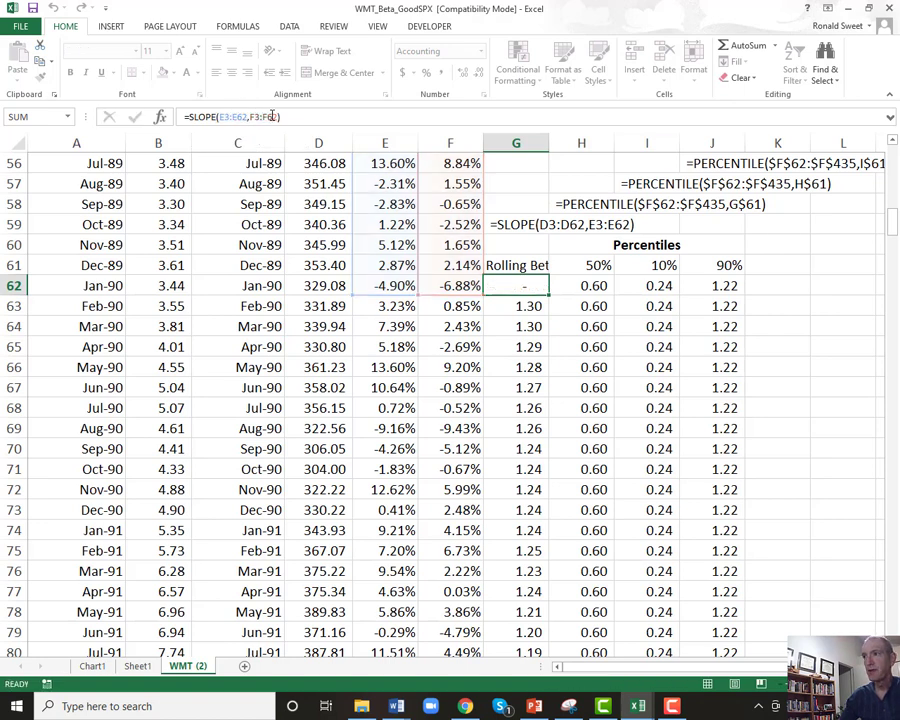
Step: Examine the 50%, 10% and 90% percentile formulas beside the first rolling beta in row 62
{"action": "key", "text": "Up"}
{"action": "key", "text": "Right"}
{"action": "key", "text": "Right"}
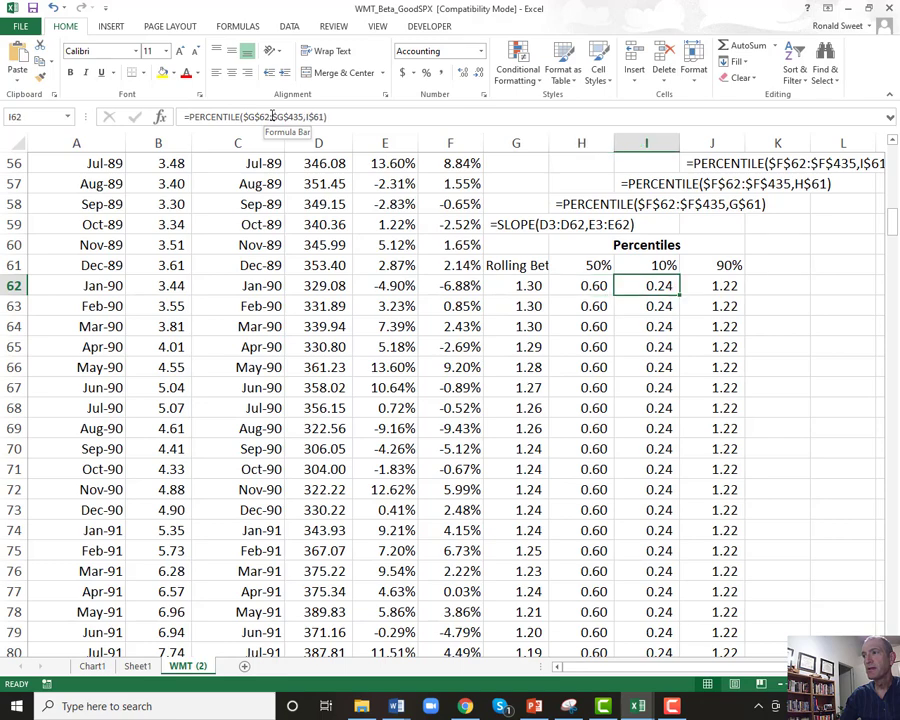
{"action": "key", "text": "Right"}
{"action": "key", "text": "Left"}
{"action": "key", "text": "Left"}
{"action": "key", "text": "Left"}
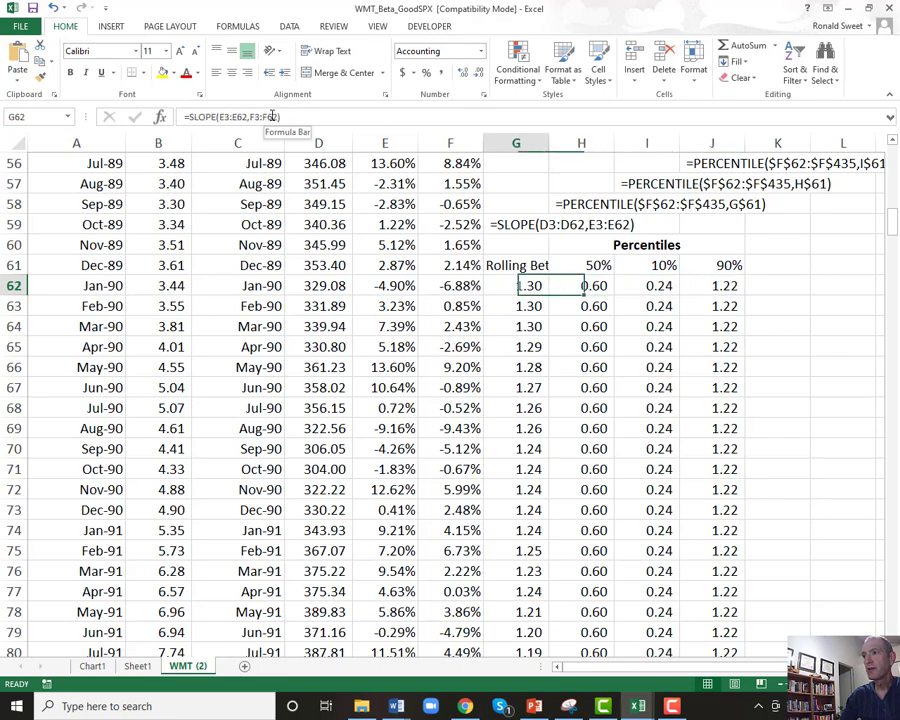
Step: Review the last rolling beta in column G and the WMT rolling beta chart on Chart1
{"action": "key", "text": "ctrl+Down"}
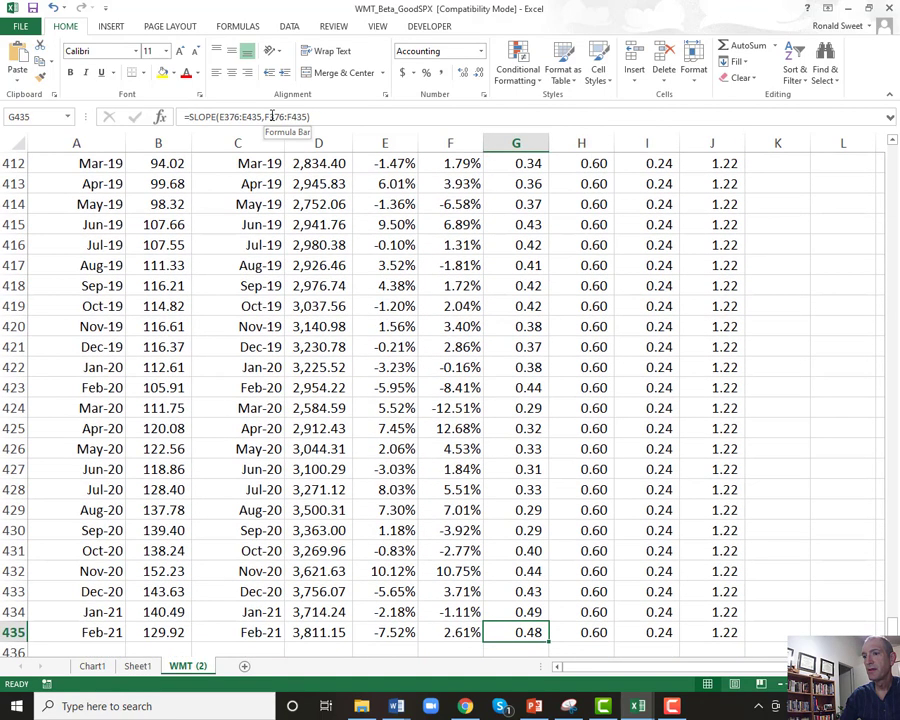
{"action": "left_click", "coordinate": [92, 666]}
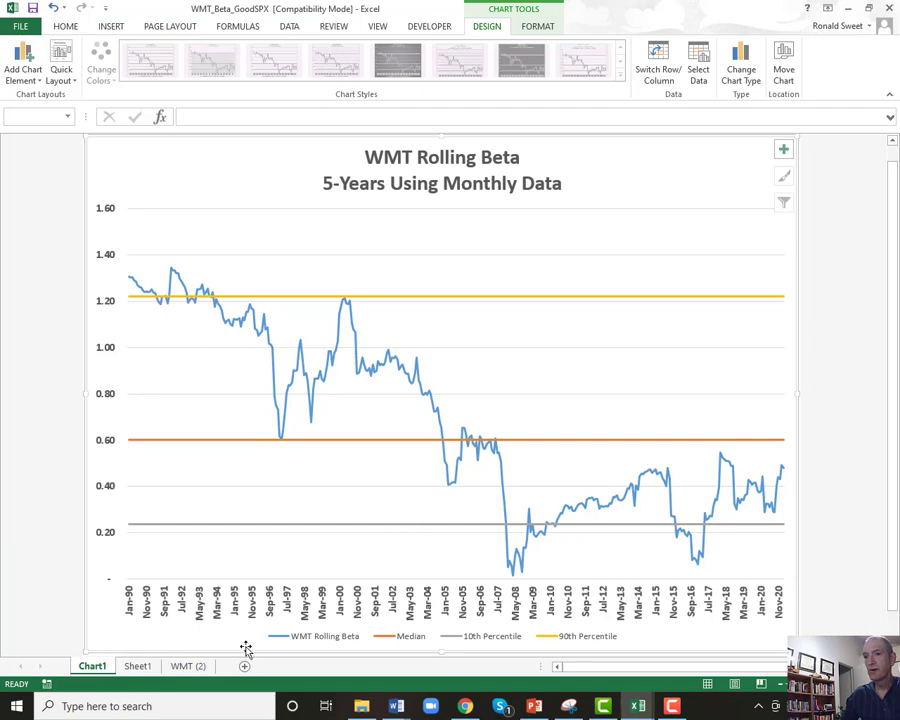
Step: On the WMT (2) sheet, enter the heading "Wal-Mart Forecasted Beta" in A442, below the data
{"action": "left_click", "coordinate": [176, 667]}
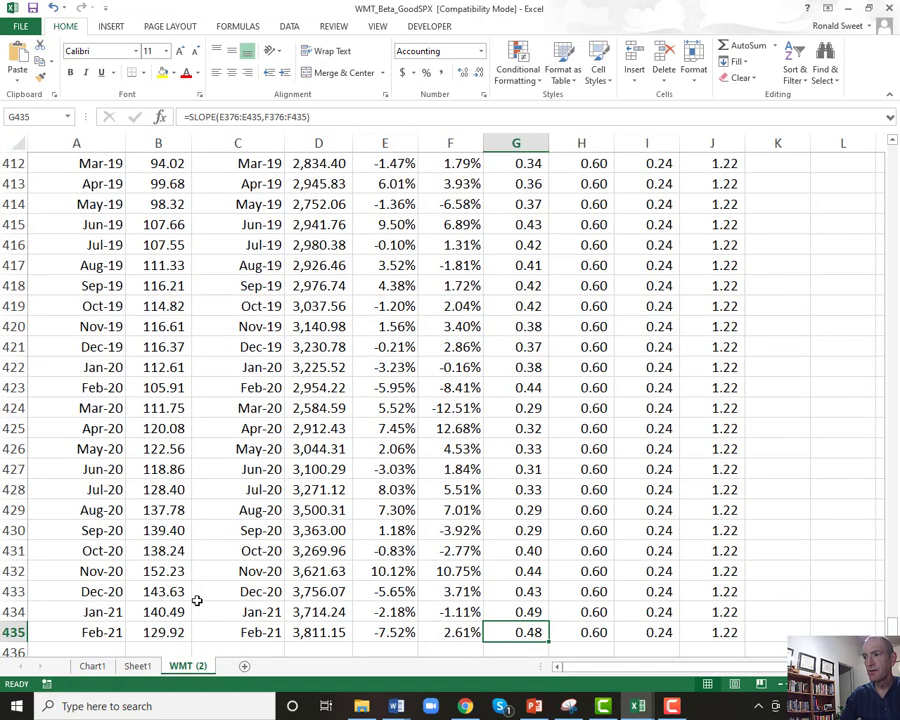
{"action": "key", "text": "Down"}
{"action": "key", "text": "Right"}
{"action": "key", "text": "Right"}
{"action": "key", "text": "Right"}
{"action": "key", "text": "Down"}
{"action": "key", "text": "Down"}
{"action": "key", "text": "Down"}
{"action": "key", "text": "Down"}
{"action": "key", "text": "Down"}
{"action": "key", "text": "Down"}
{"action": "key", "text": "Down"}
{"action": "key", "text": "Down"}
{"action": "key", "text": "Down"}
{"action": "key", "text": "Down"}
{"action": "key", "text": "Down"}
{"action": "key", "text": "Down"}
{"action": "key", "text": "Left"}
{"action": "key", "text": "Left"}
{"action": "key", "text": "Left"}
{"action": "key", "text": "Left"}
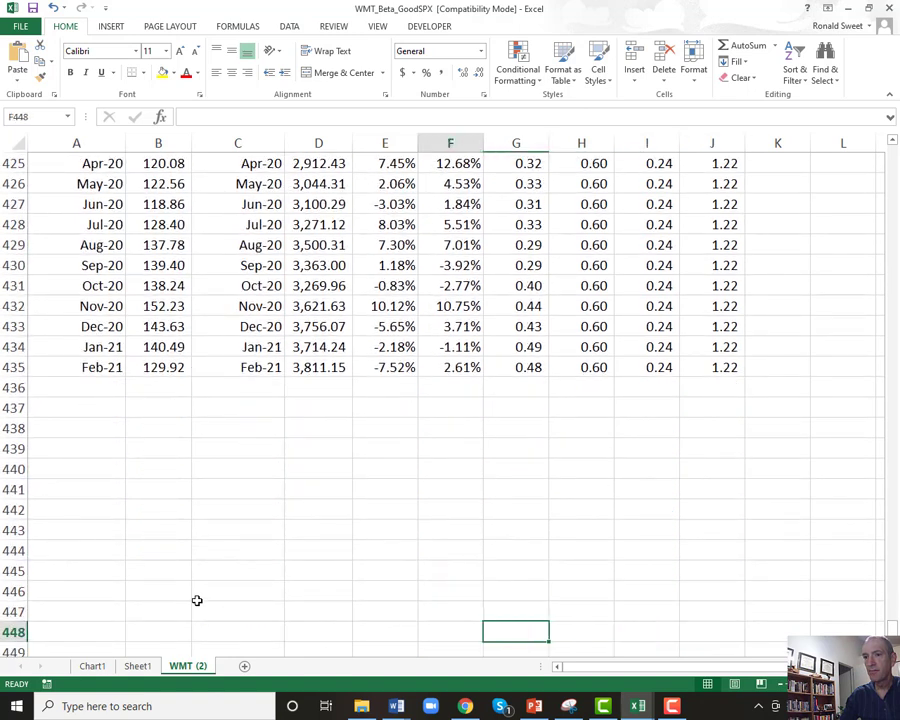
{"action": "key", "text": "Left"}
{"action": "key", "text": "Left"}
{"action": "key", "text": "Left"}
{"action": "key", "text": "Left"}
{"action": "key", "text": "Left"}
{"action": "key", "text": "Up"}
{"action": "key", "text": "Up"}
{"action": "key", "text": "Up"}
{"action": "key", "text": "Up"}
{"action": "key", "text": "Up"}
{"action": "key", "text": "Up"}
{"action": "type", "text": "W"}
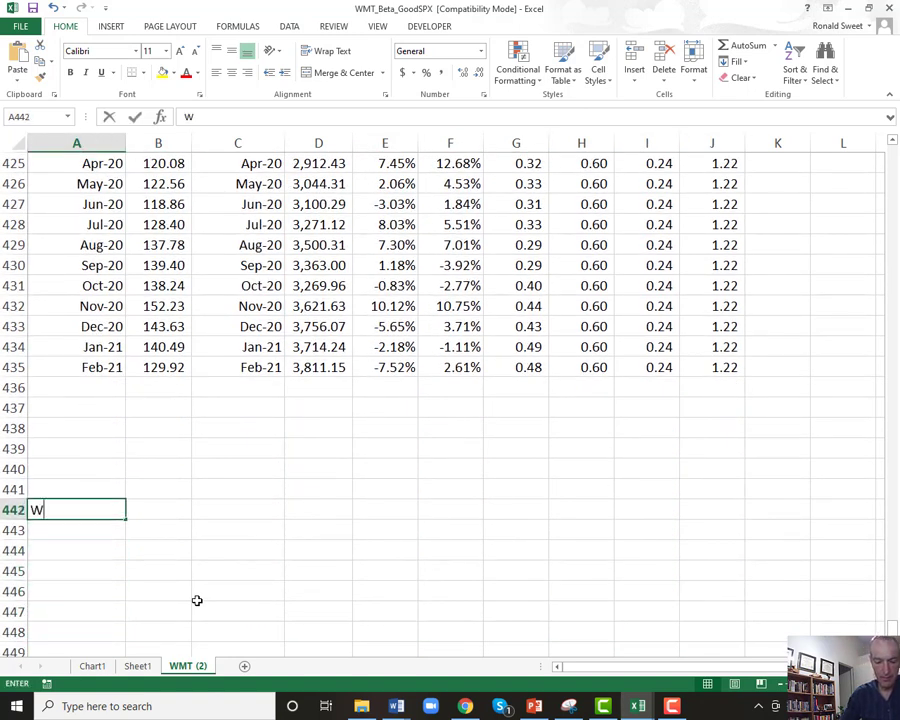
{"action": "type", "text": "al-Mart"}
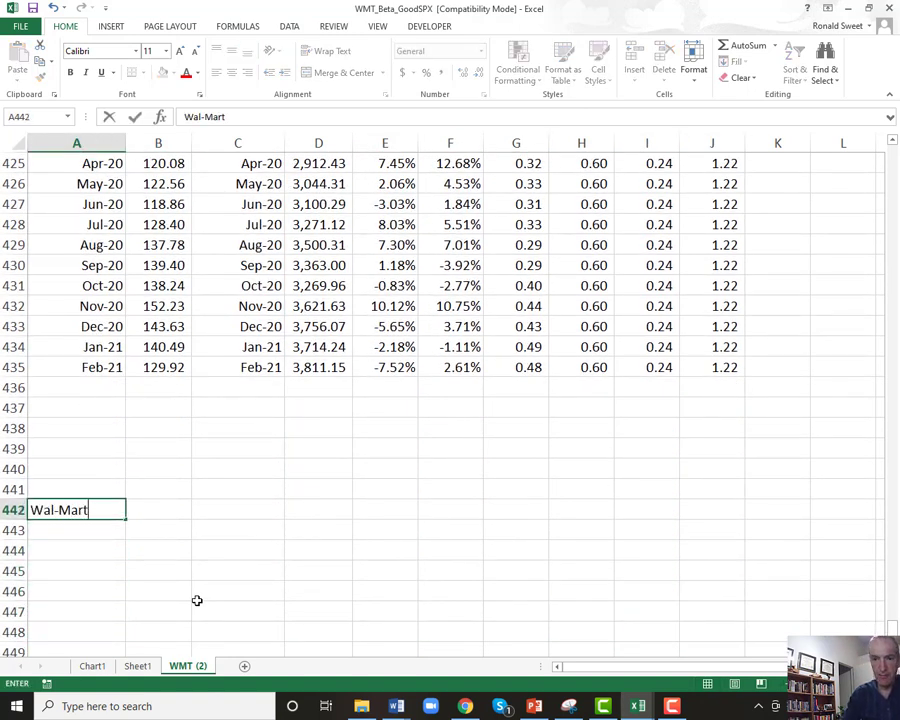
{"action": "type", "text": " For"}
{"action": "key", "text": "BackSpace"}
{"action": "type", "text": "ore"}
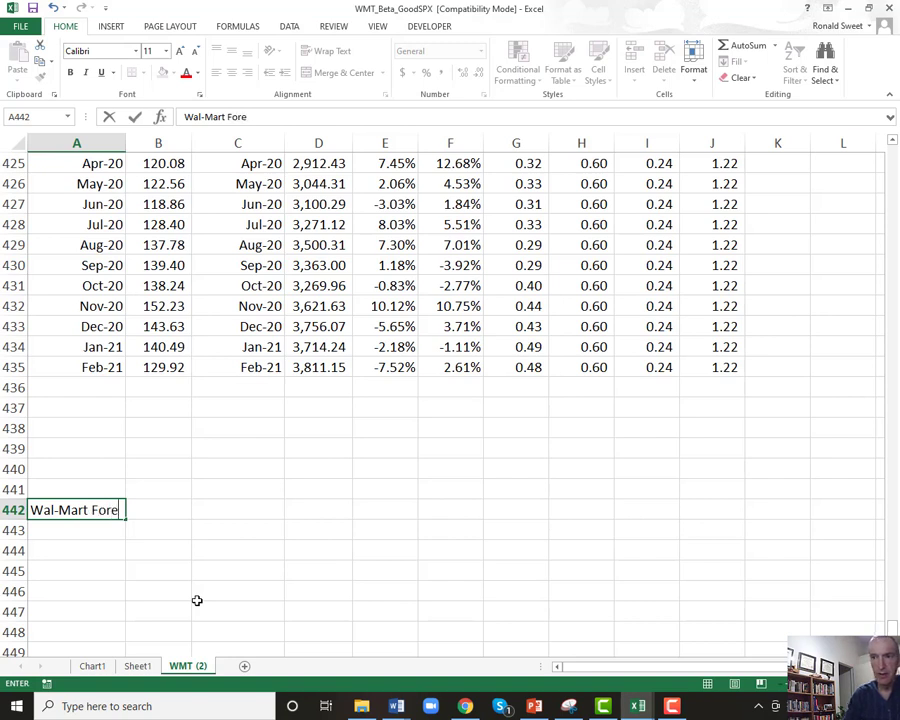
{"action": "type", "text": "casted "}
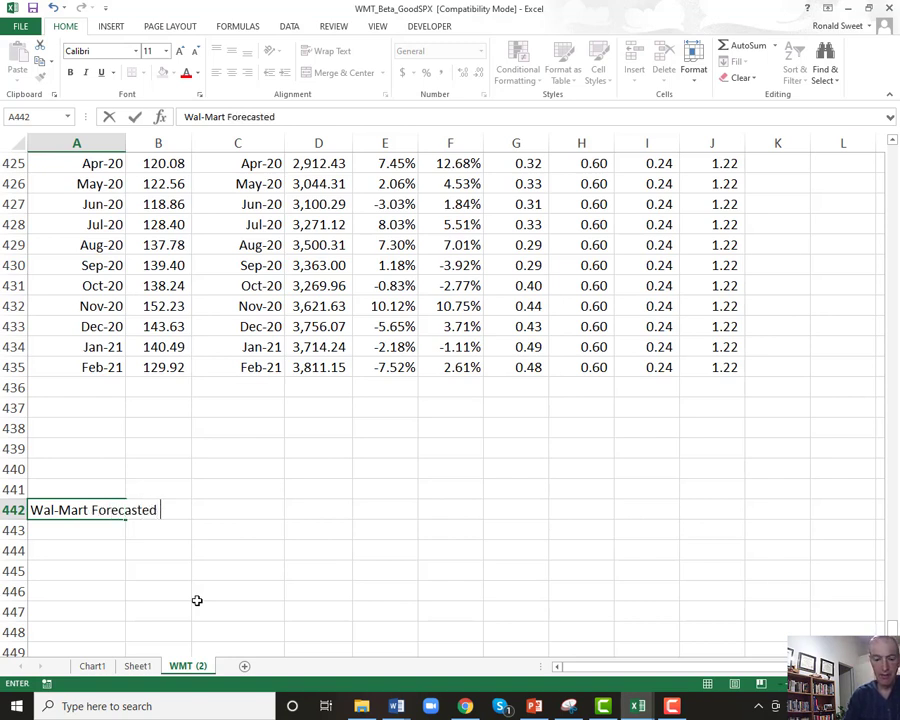
{"action": "type", "text": "Beta"}
{"action": "key", "text": "Return"}
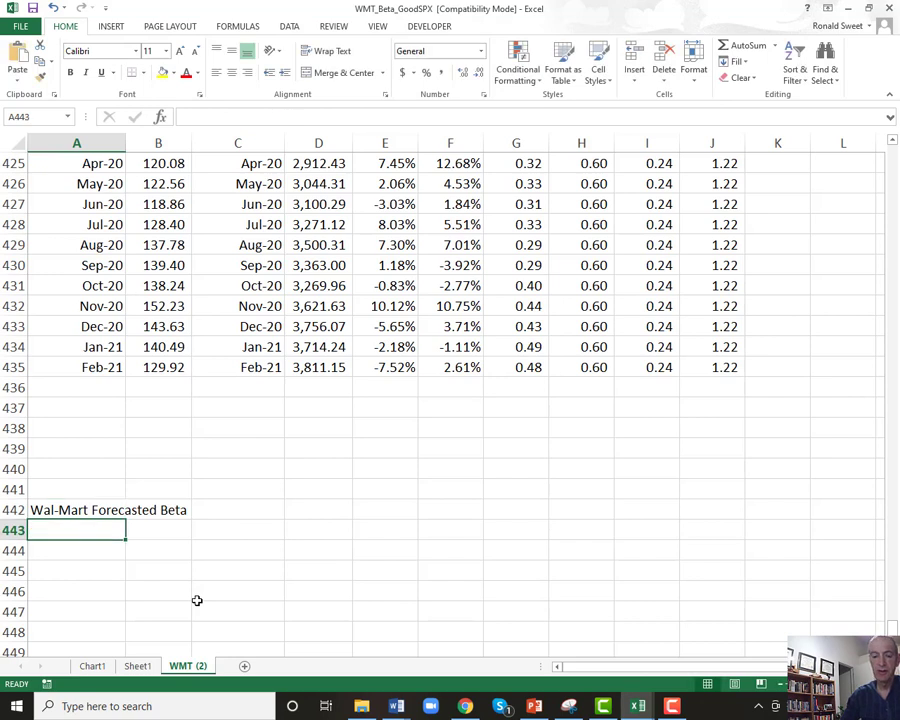
Step: Enter "1. Revenue Sensitivity" as text in A443, under the forecasted beta heading
{"action": "type", "text": "'1"}
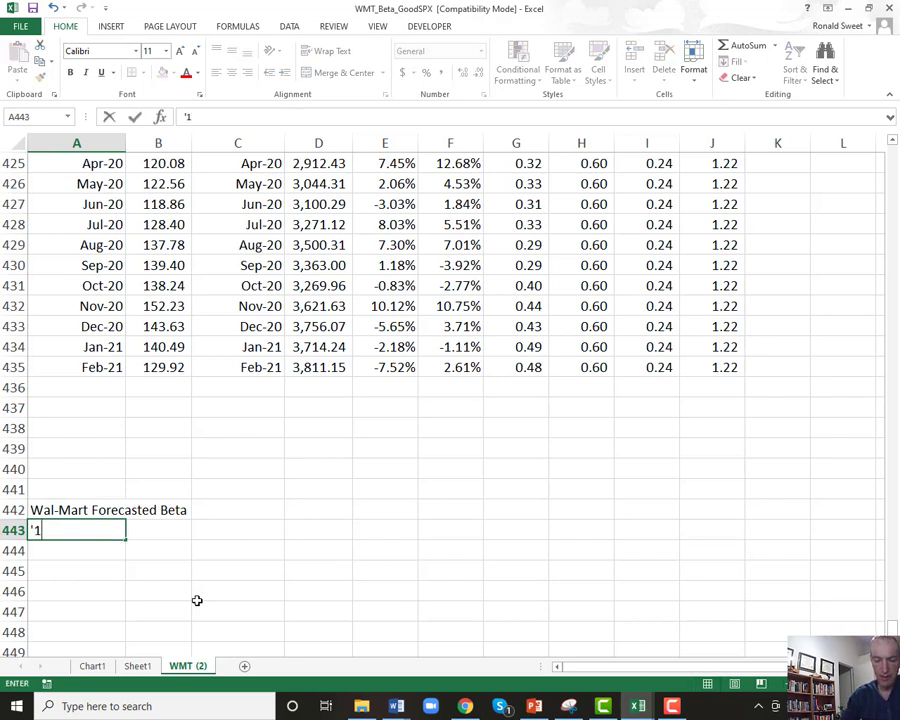
{"action": "type", "text": ". Reven"}
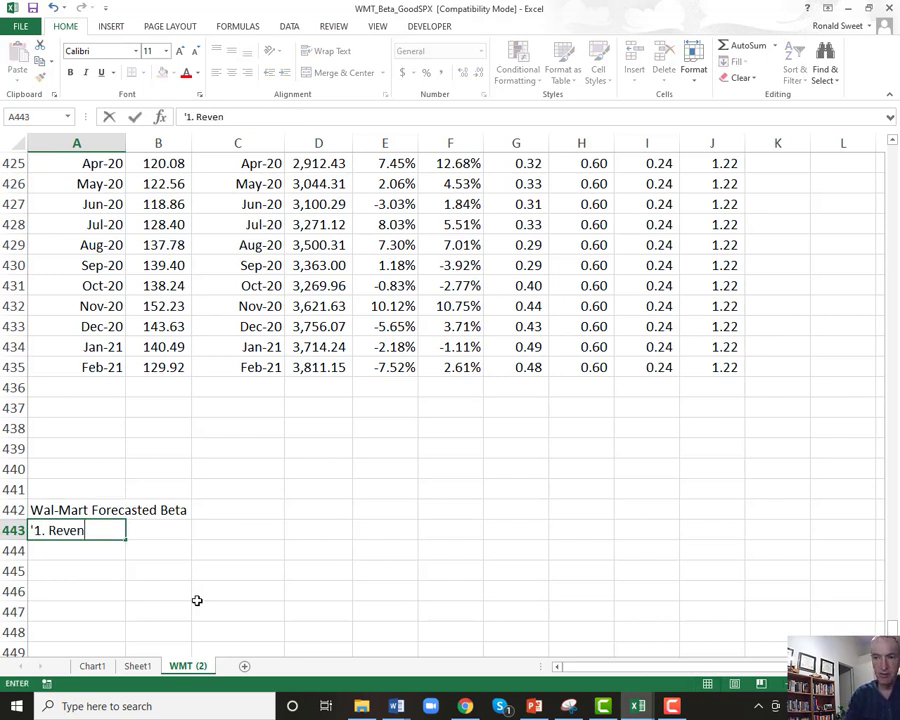
{"action": "type", "text": "ue Sensitivity"}
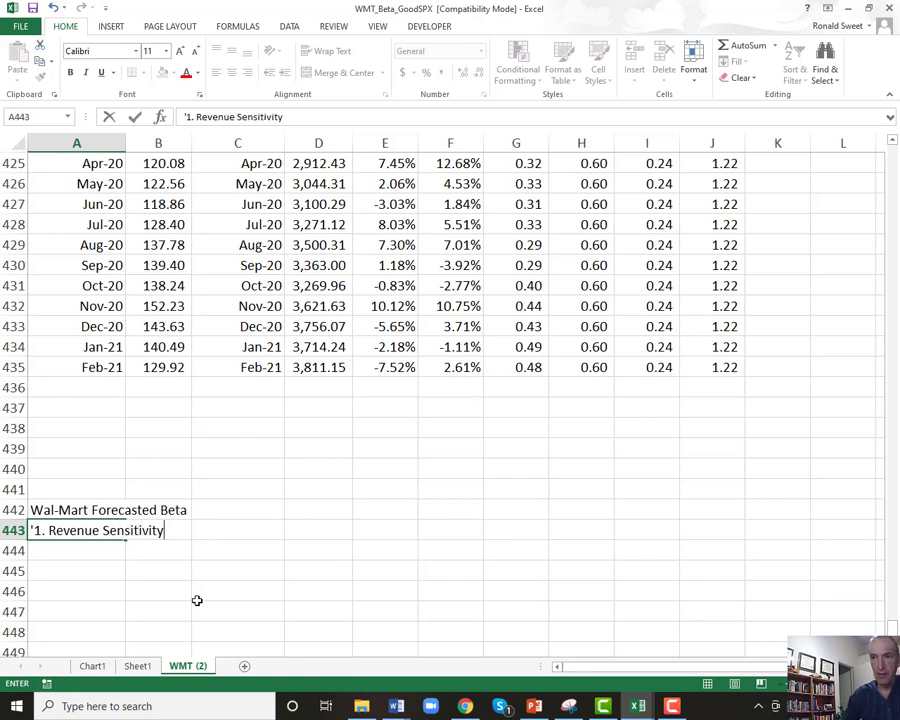
{"action": "key", "text": "Return"}
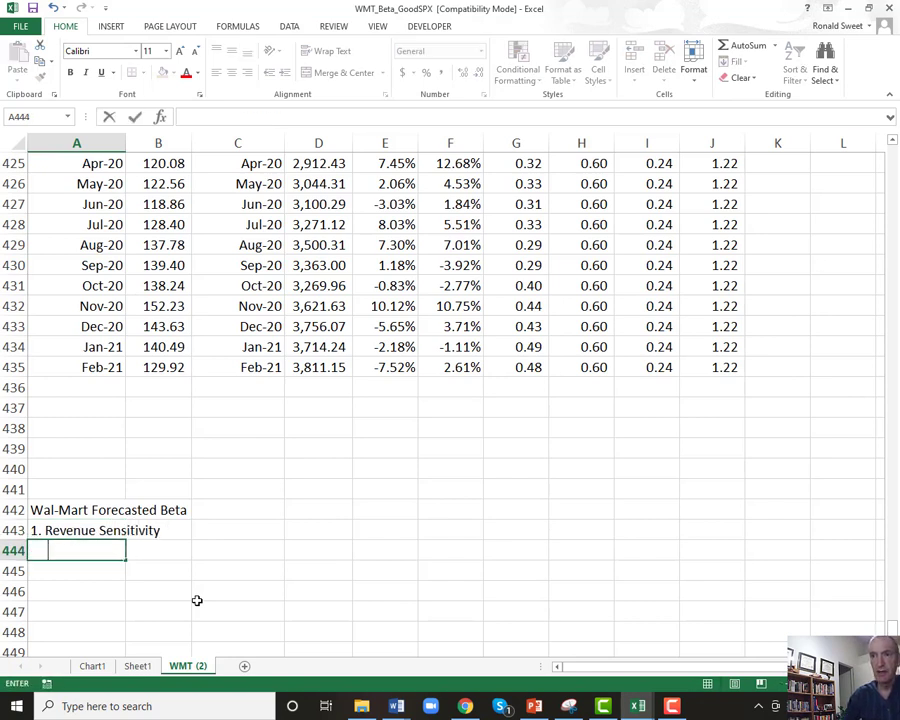
Step: Enter the indented note "Definitely a defensive stock" in A444, under Revenue Sensitivity
{"action": "type", "text": "Definitely a"}
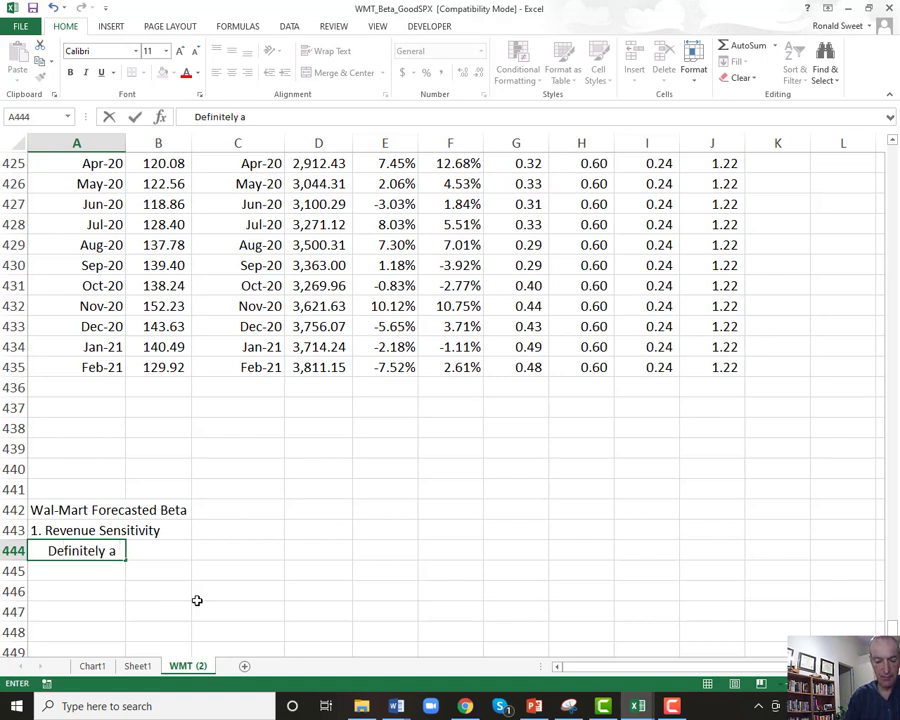
{"action": "type", "text": " defensive"}
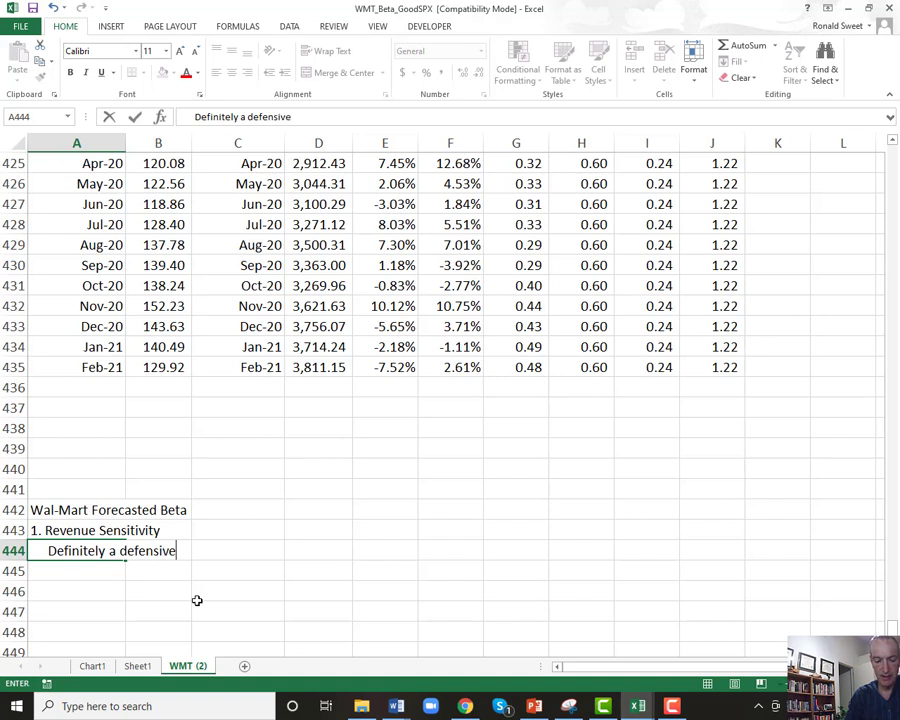
{"action": "type", "text": " stock"}
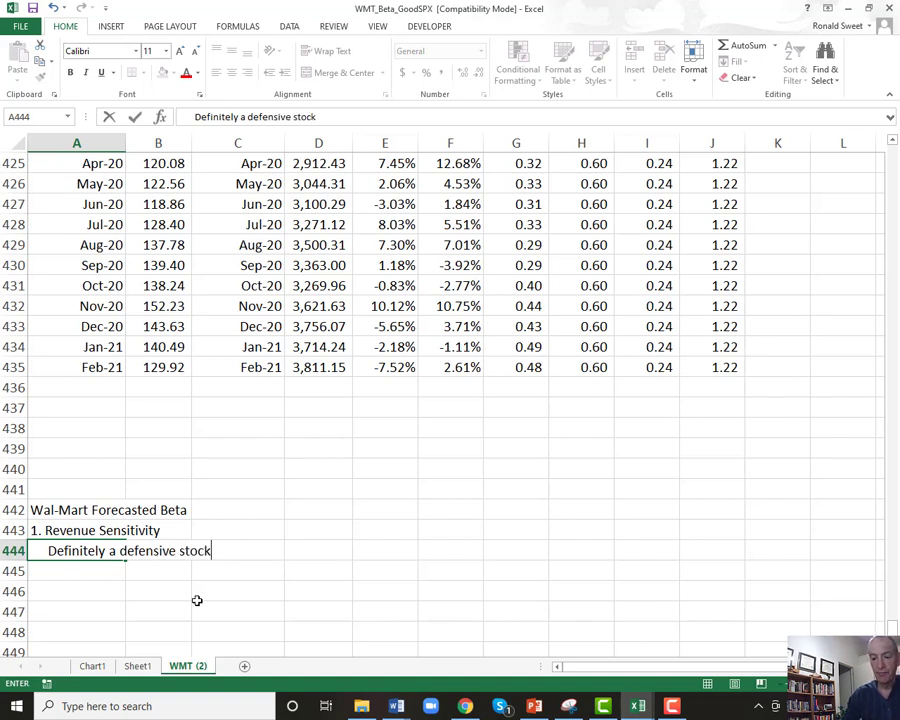
{"action": "key", "text": "Return"}
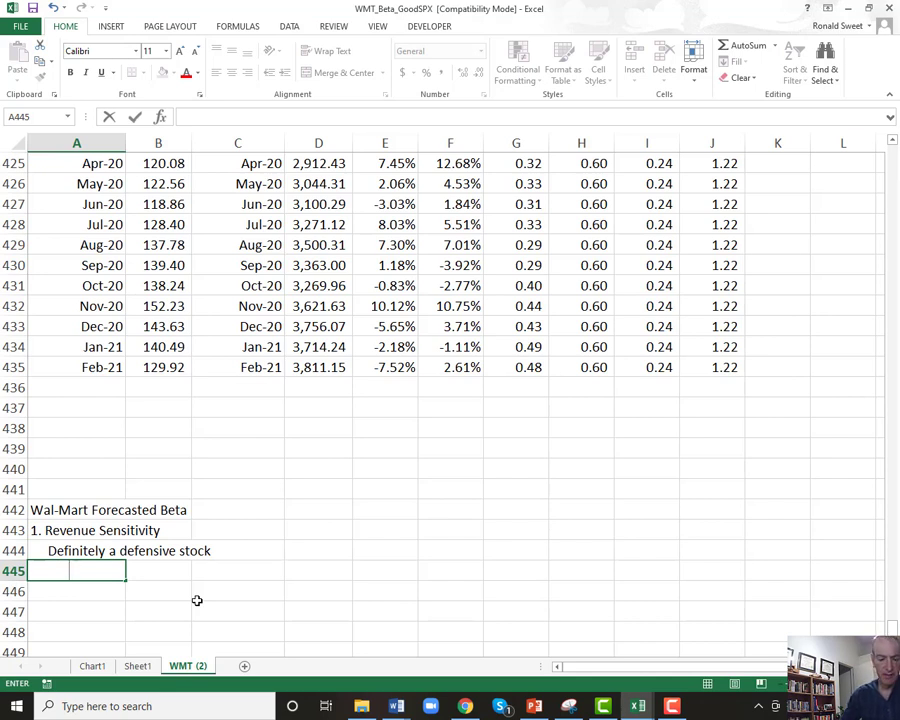
Step: Enter the further-indented note "Sell discounted products and staples (grocery)" in A445, under the defensive stock note
{"action": "type", "text": "Sell discou"}
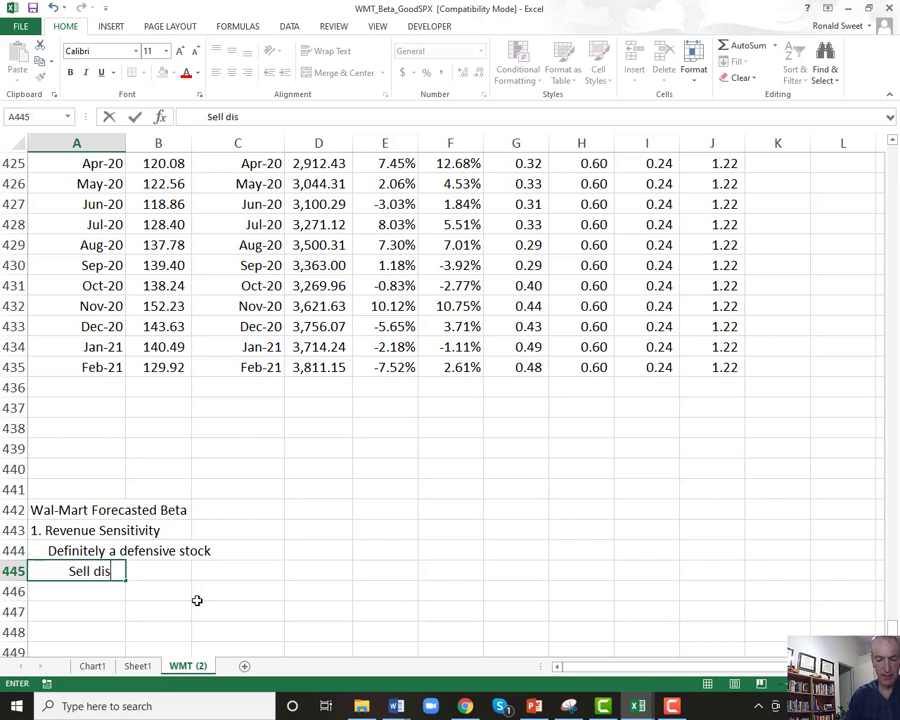
{"action": "type", "text": "nted produc"}
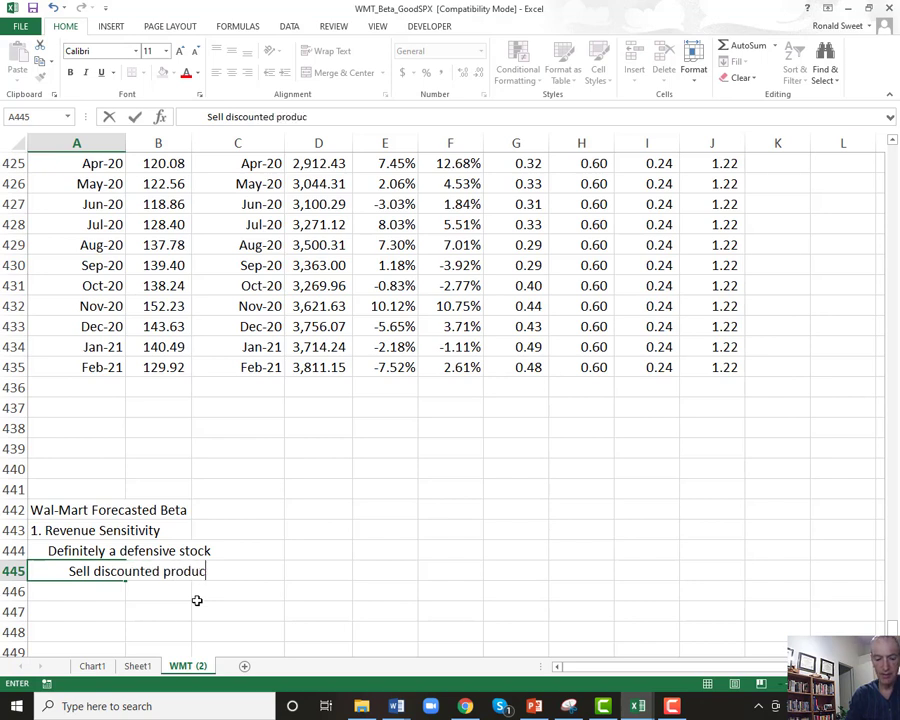
{"action": "type", "text": "ts and staples (grocer"}
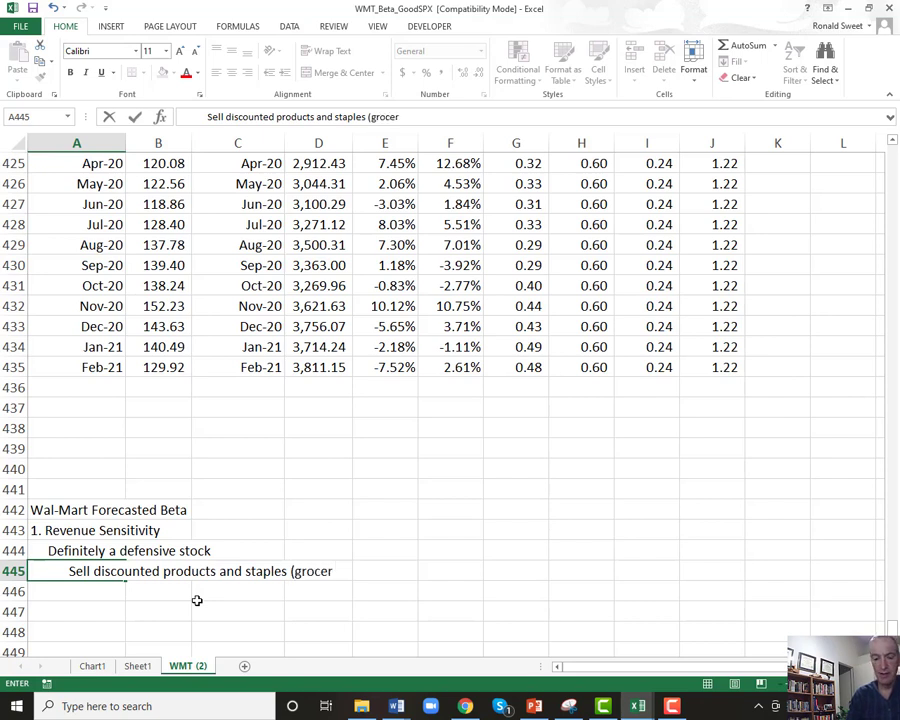
{"action": "type", "text": "y)"}
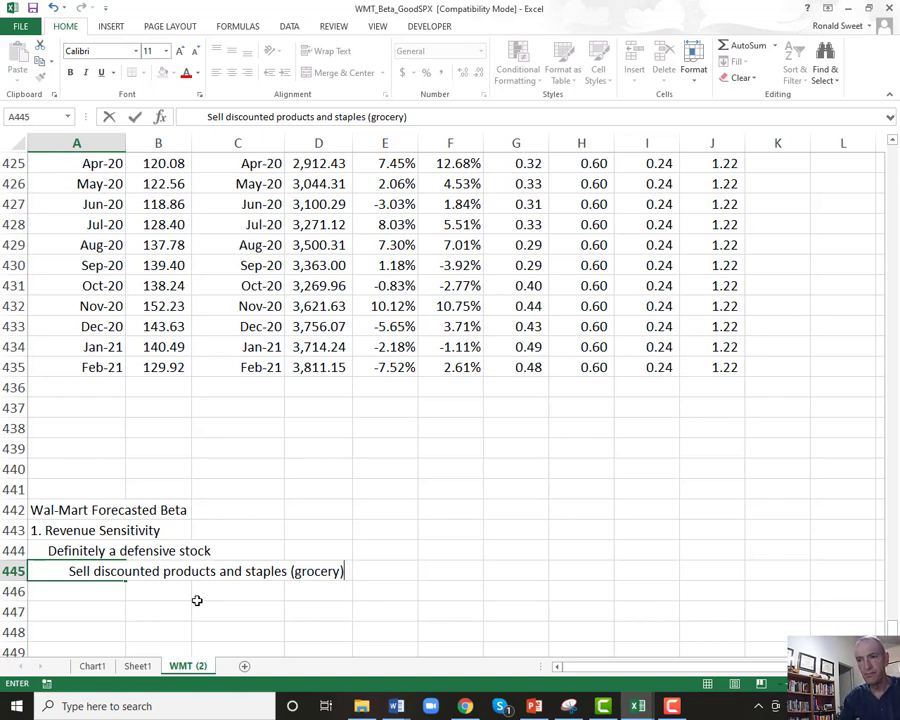
{"action": "key", "text": "Return"}
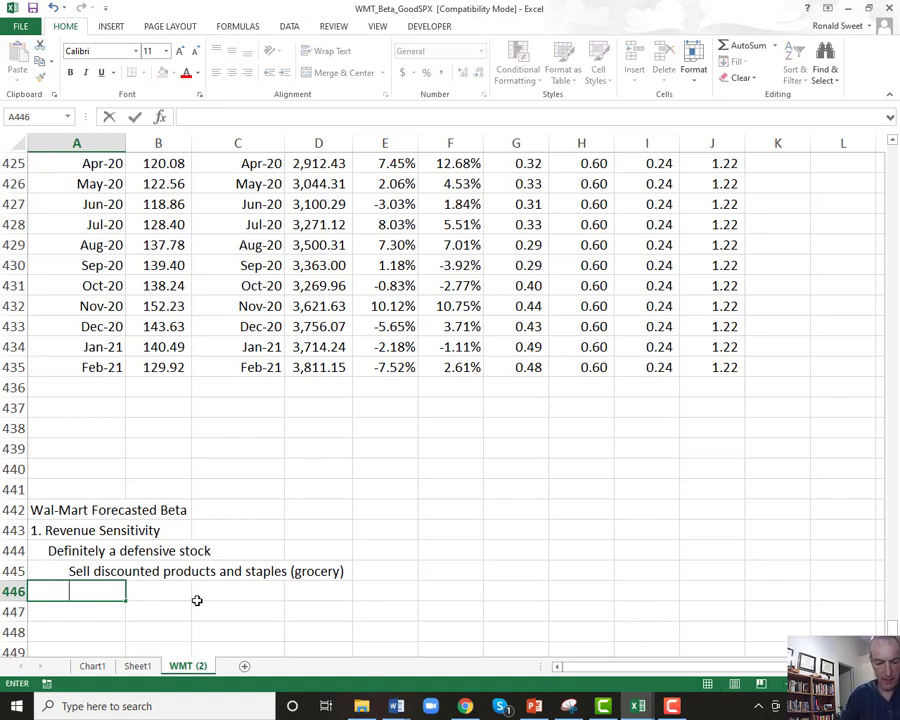
Step: Enter the further-indented note "Done very well in last two crisis (2008 Financial Crisis and 2020 Covid 19 Lockdown)" in A446
{"action": "type", "text": "Fa"}
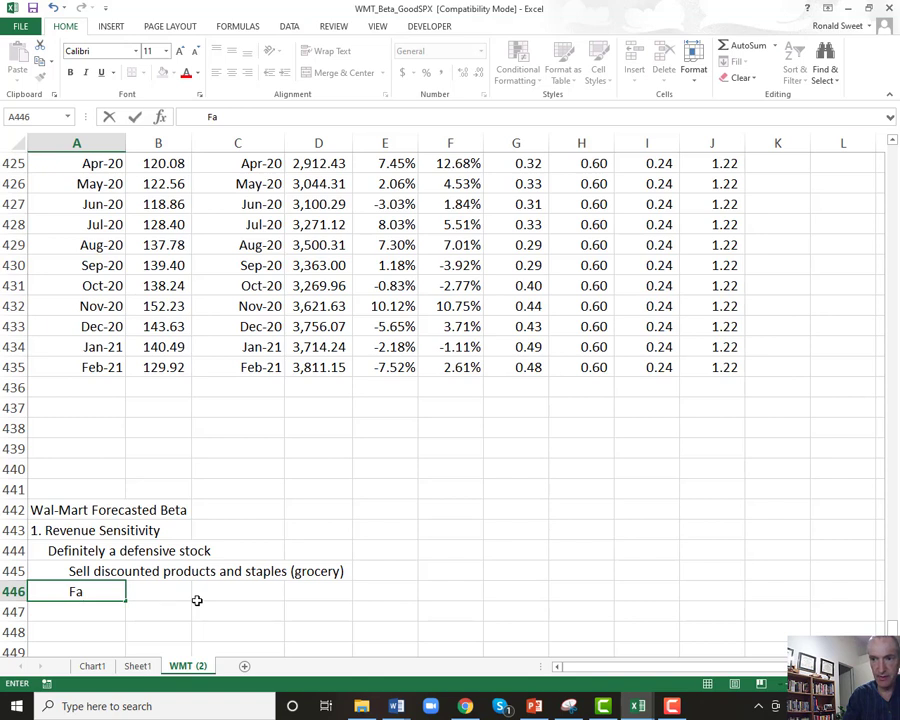
{"action": "key", "text": "BackSpace"}
{"action": "key", "text": "BackSpace"}
{"action": "type", "text": "Done very"}
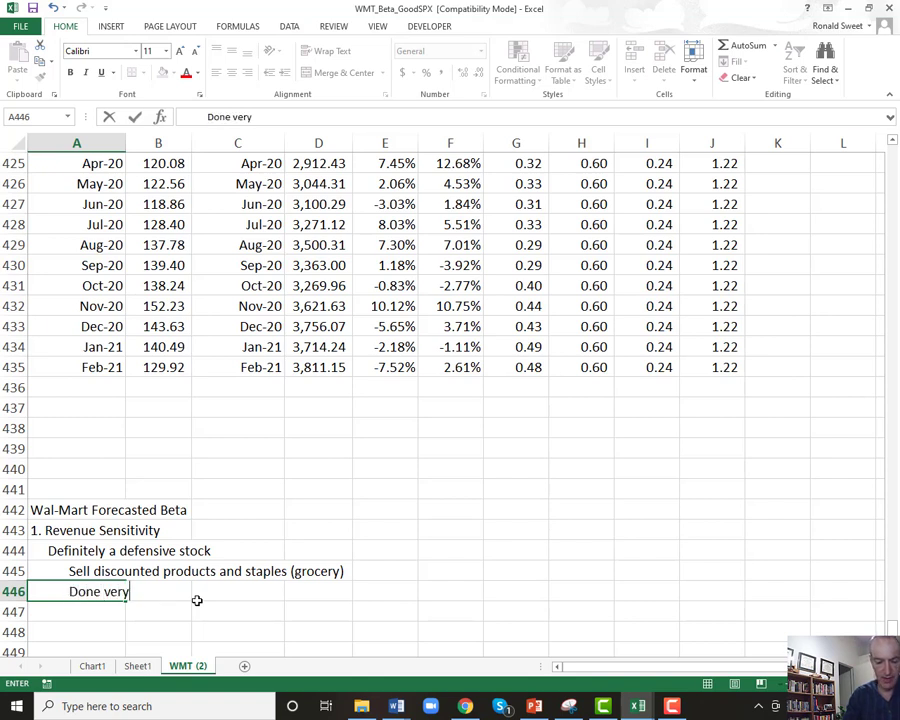
{"action": "type", "text": " well in last"}
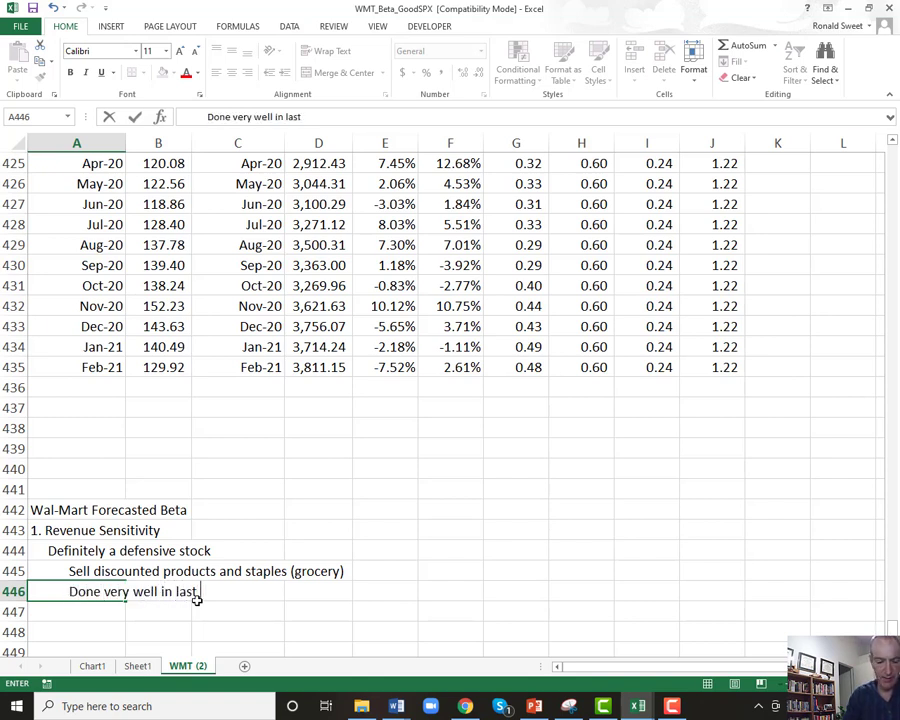
{"action": "type", "text": " two crisis "}
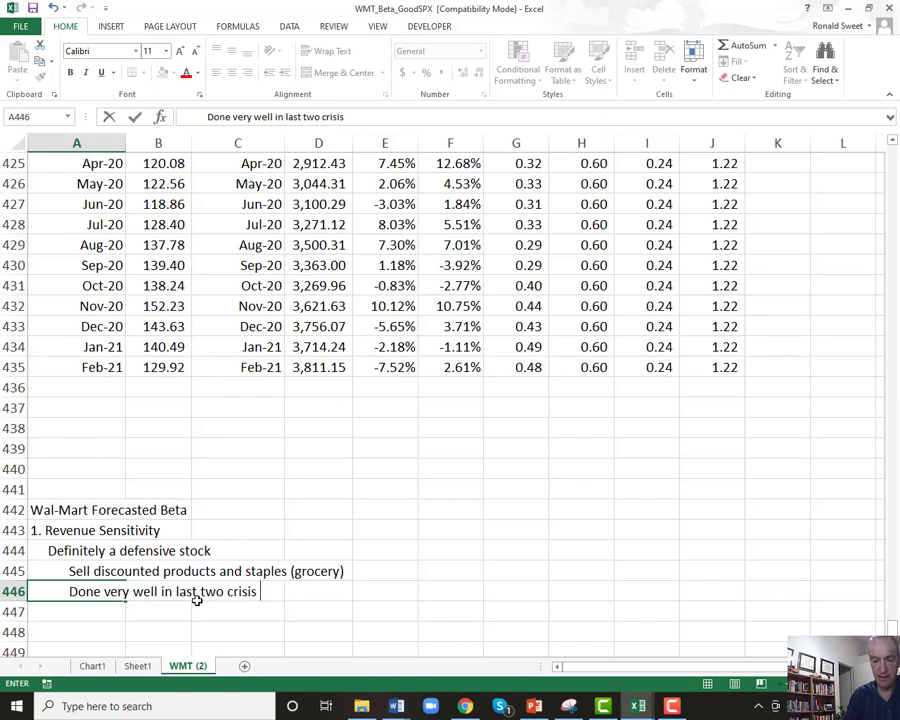
{"action": "type", "text": "(2008 "}
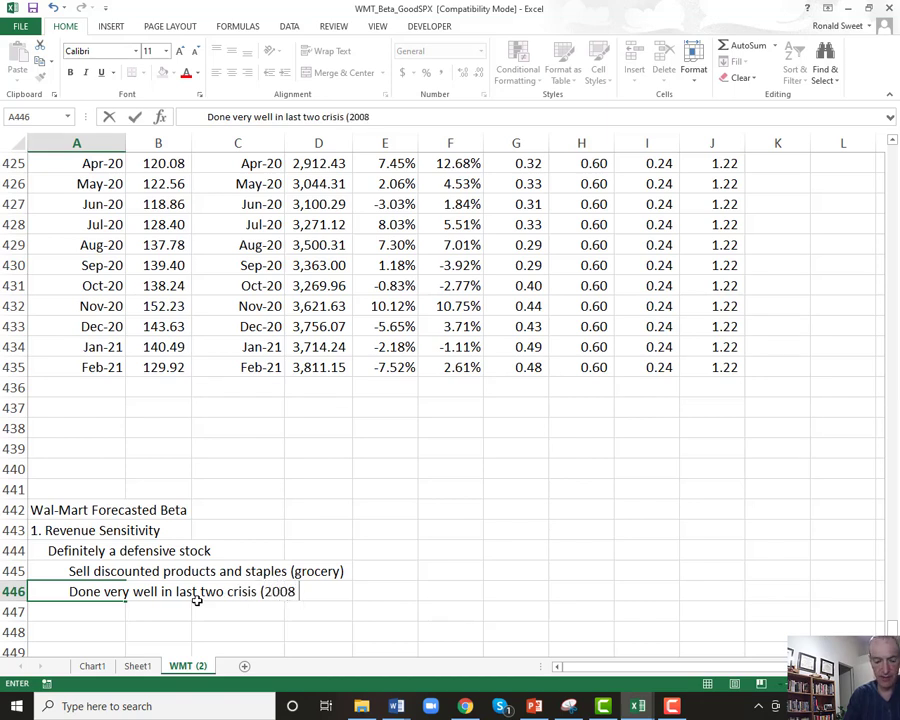
{"action": "type", "text": "Financial Cris"}
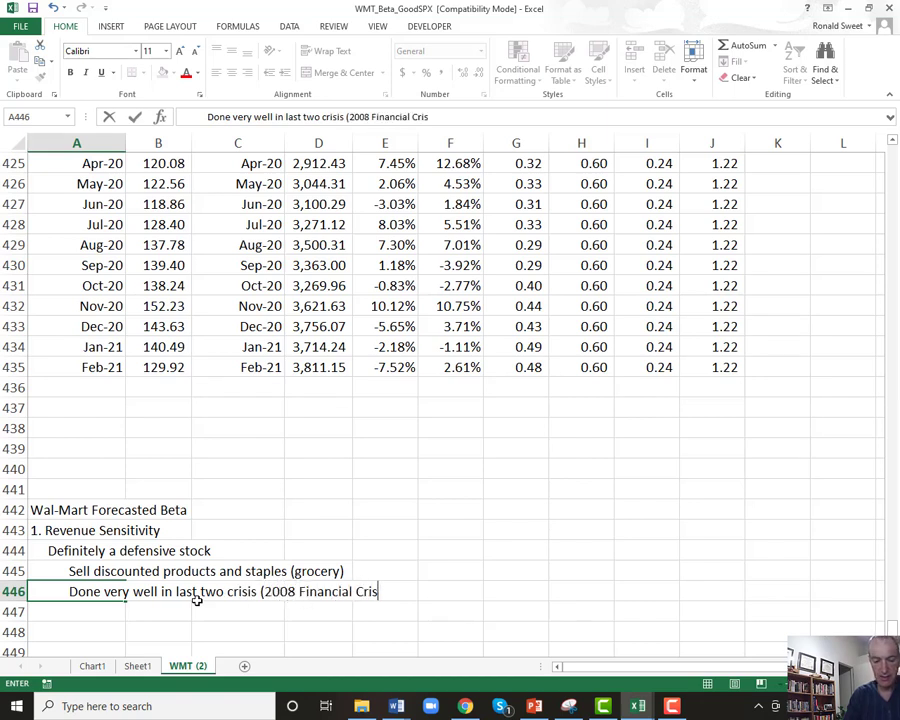
{"action": "type", "text": "is and 2020 "}
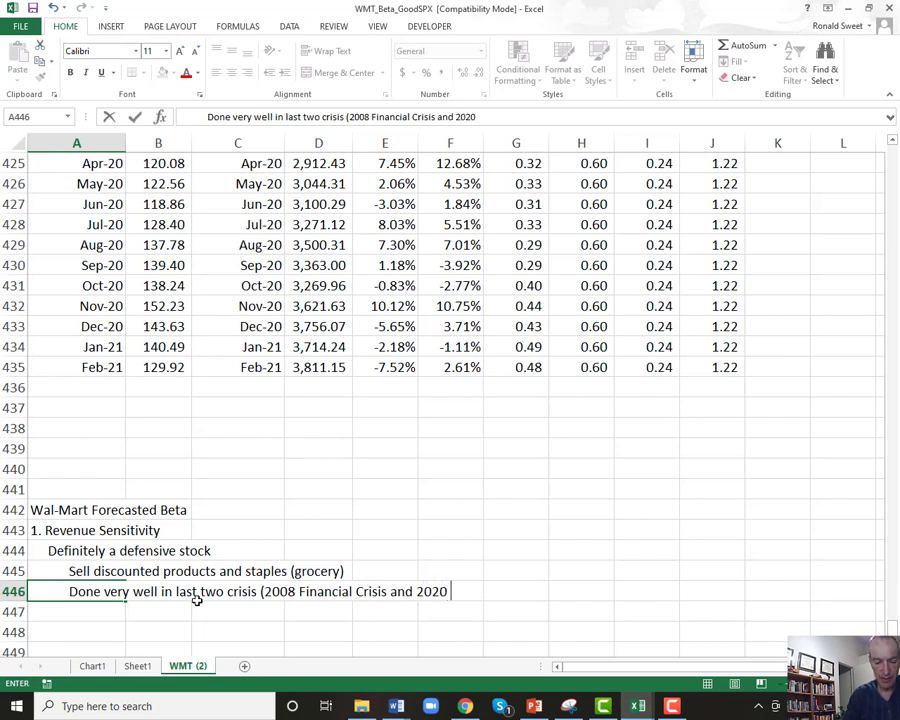
{"action": "type", "text": "Covid 1"}
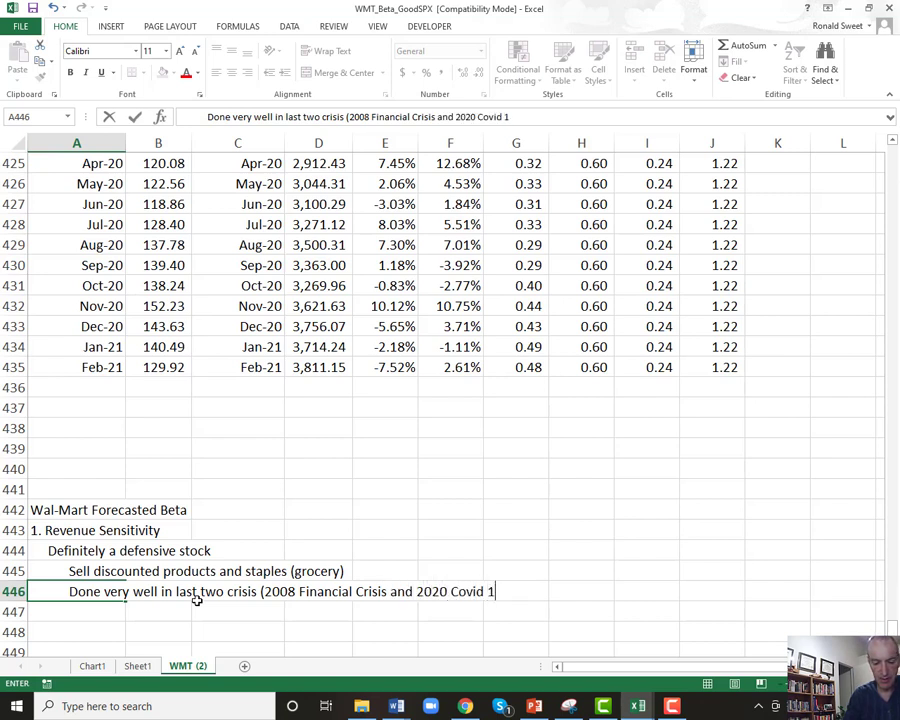
{"action": "type", "text": "9 Lockd"}
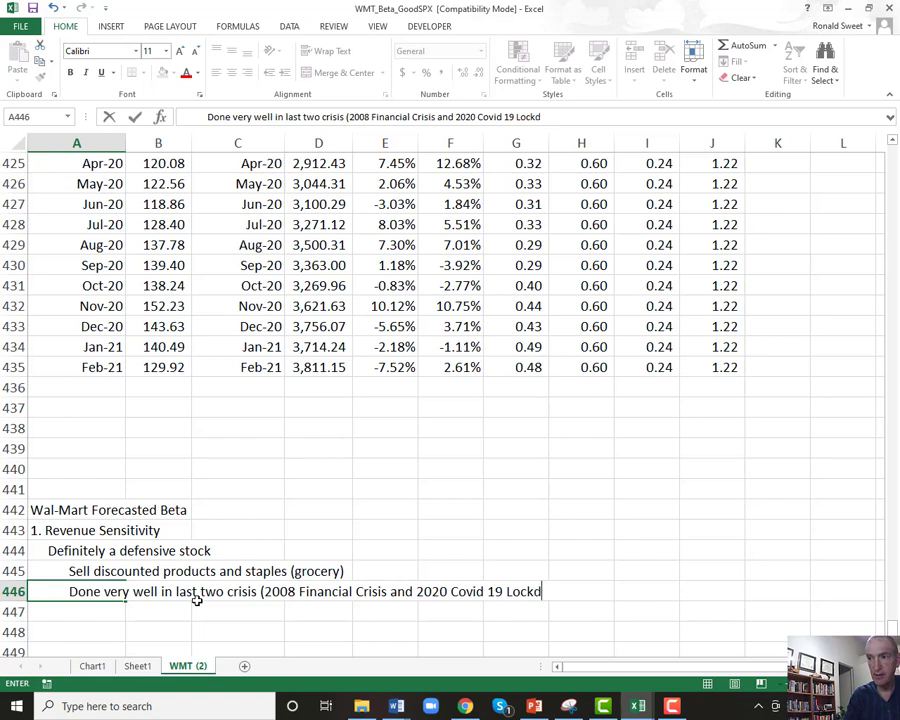
{"action": "type", "text": "own)"}
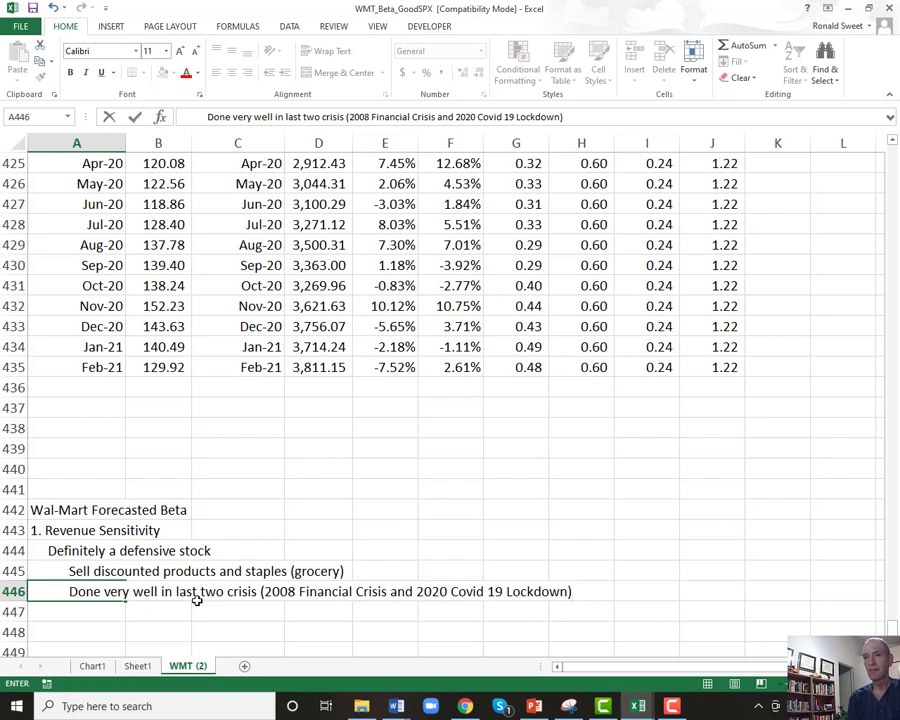
{"action": "key", "text": "Return"}
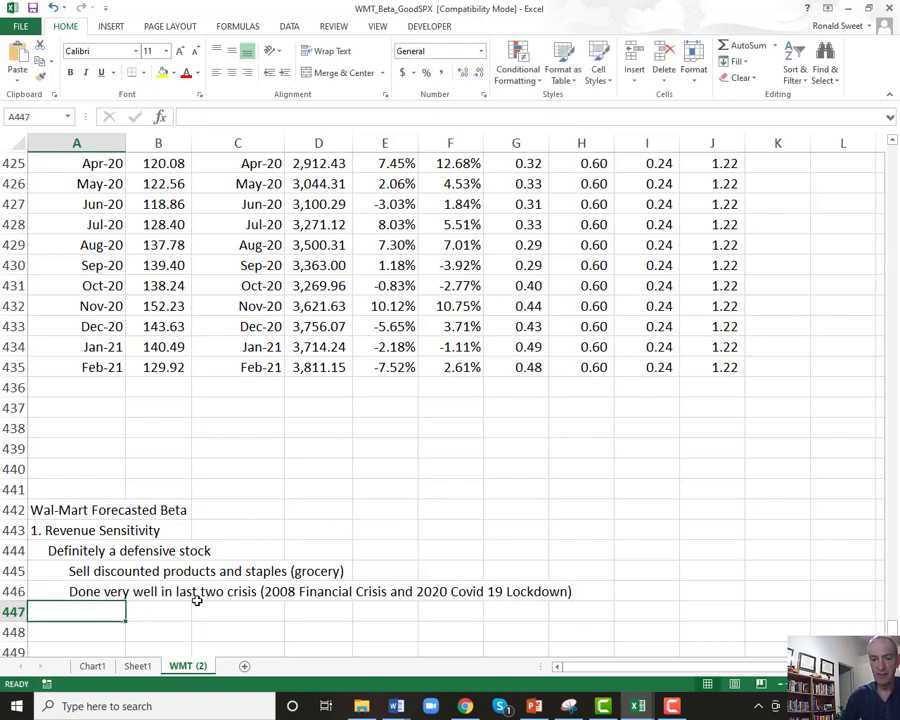
Step: Enter the indented note "Beta well below 1 (maybe .4 to .8)" in A447, aligned with the defensive stock note
{"action": "type", "text": "Bet"}
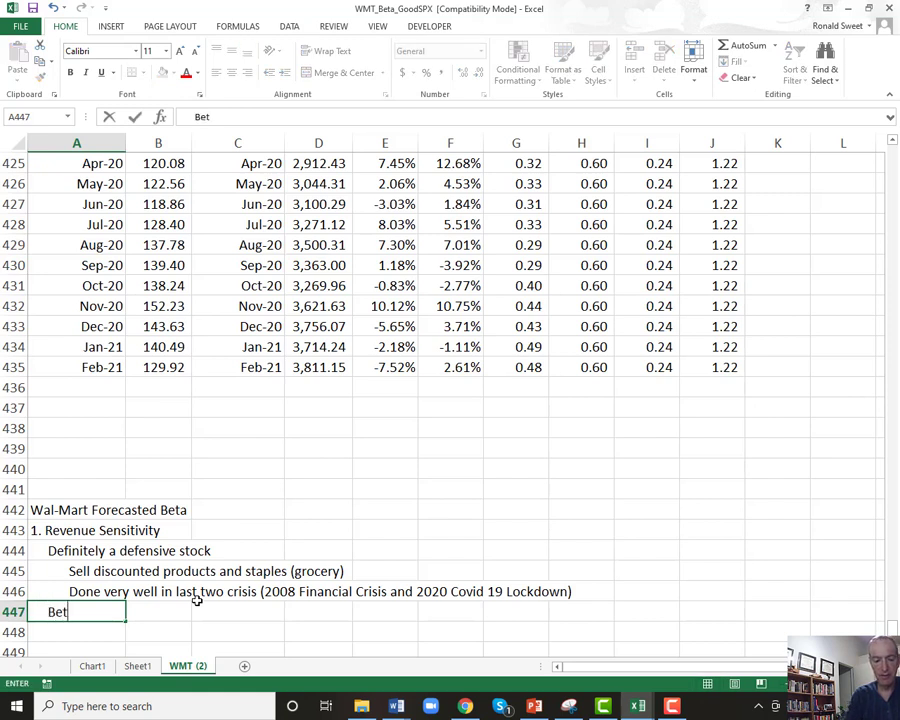
{"action": "type", "text": "a well below 1"}
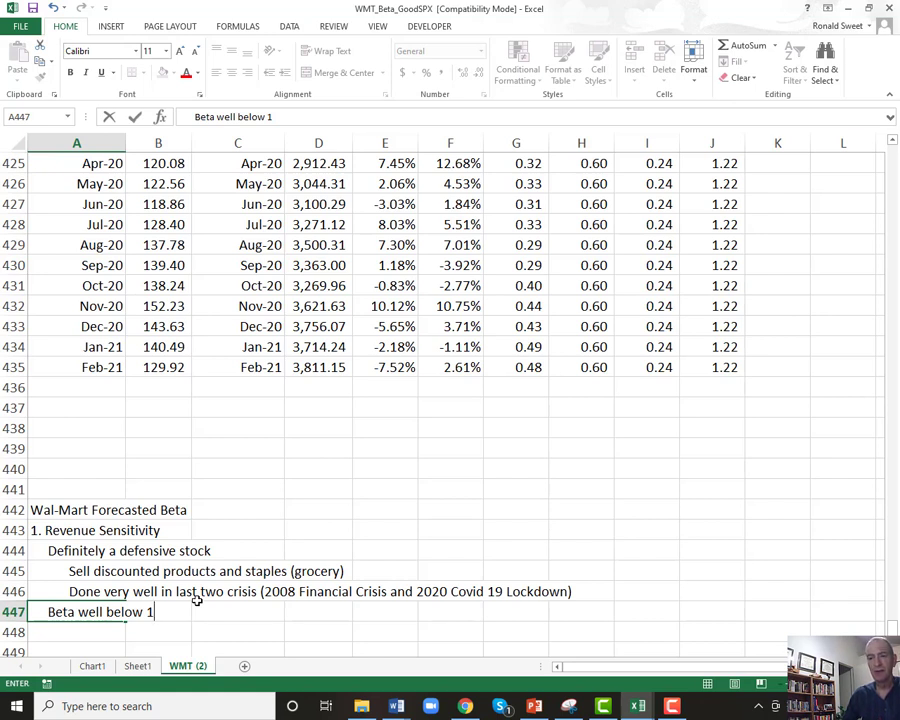
{"action": "type", "text": "("}
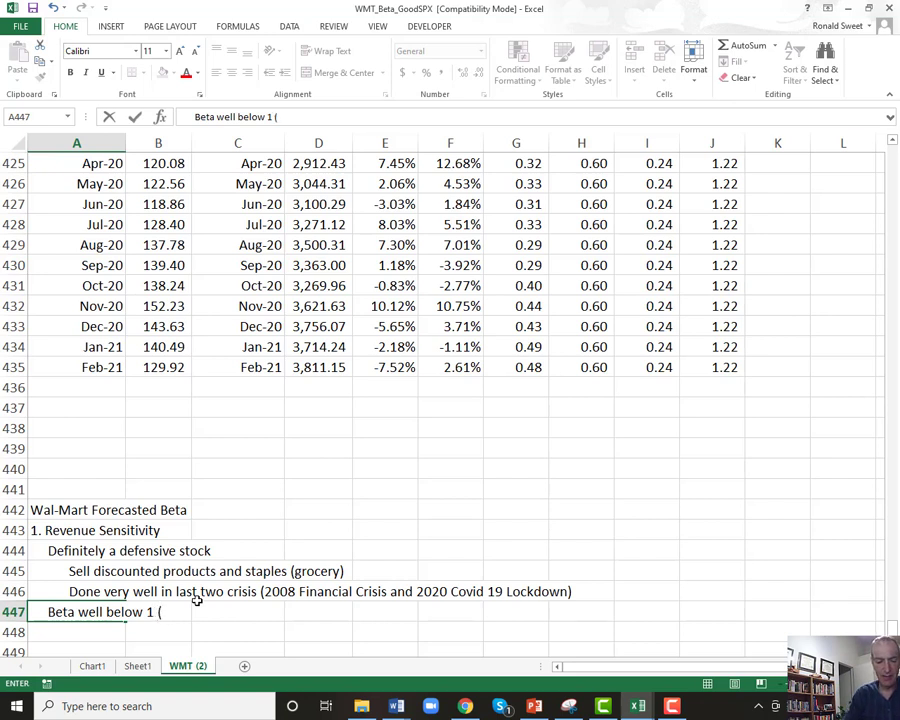
{"action": "type", "text": "maybe"}
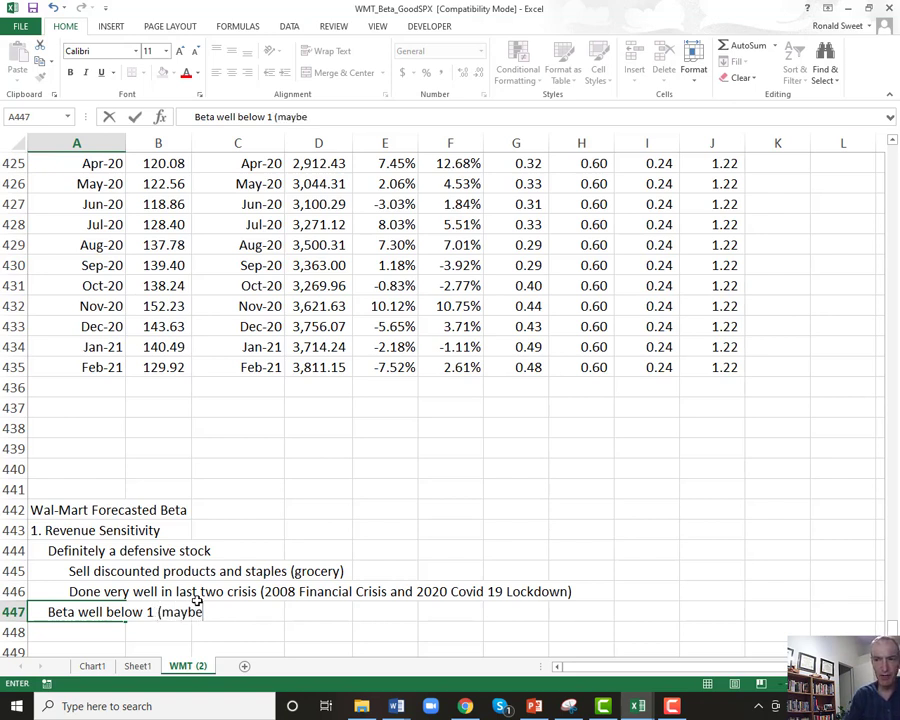
{"action": "type", "text": " .4 to .8"}
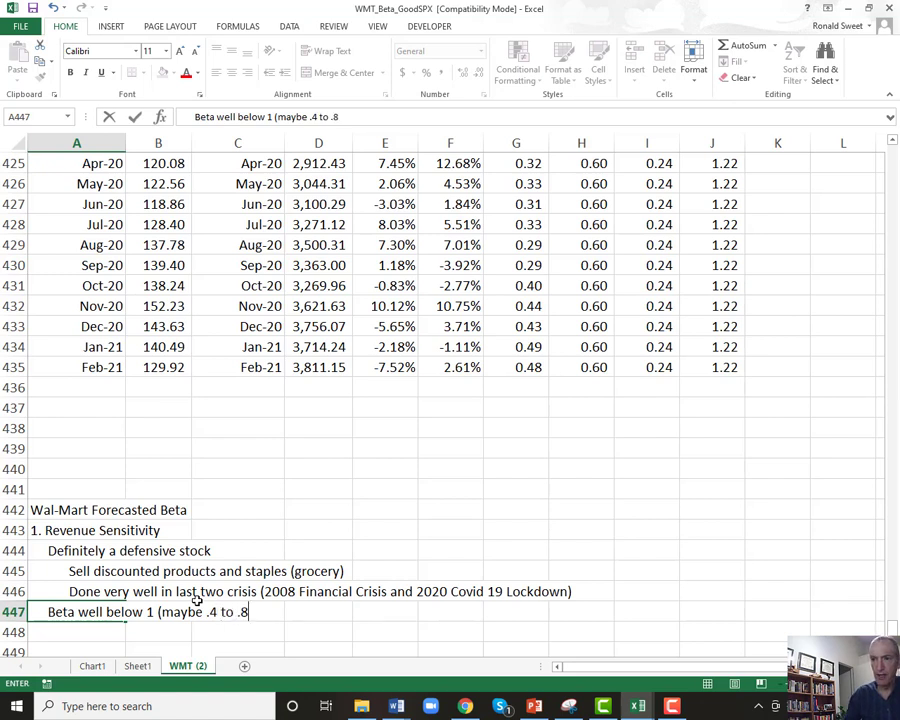
{"action": "type", "text": ")"}
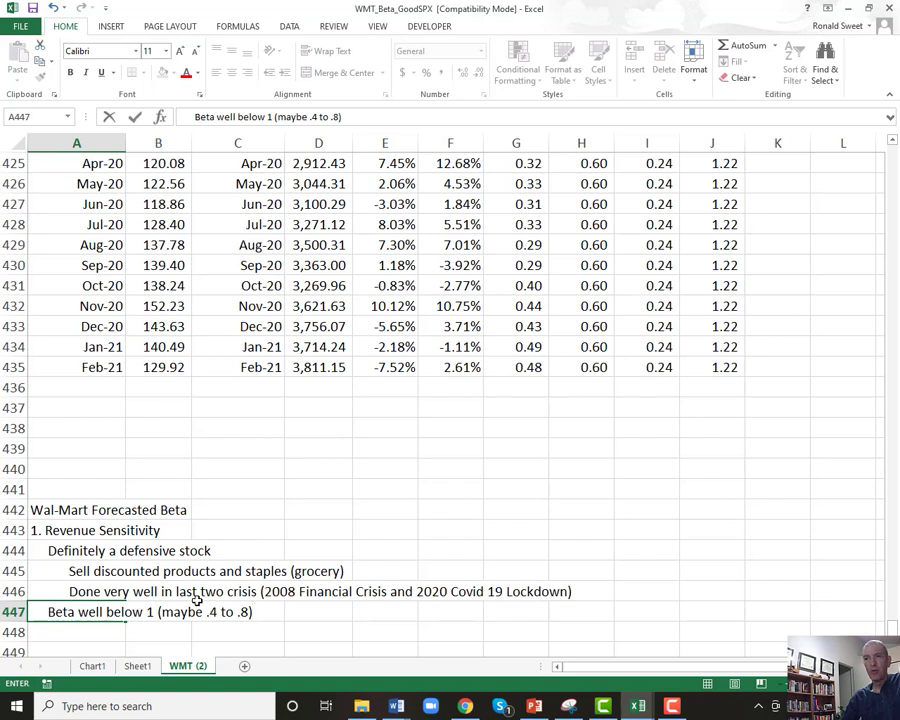
{"action": "key", "text": "ctrl+Return"}
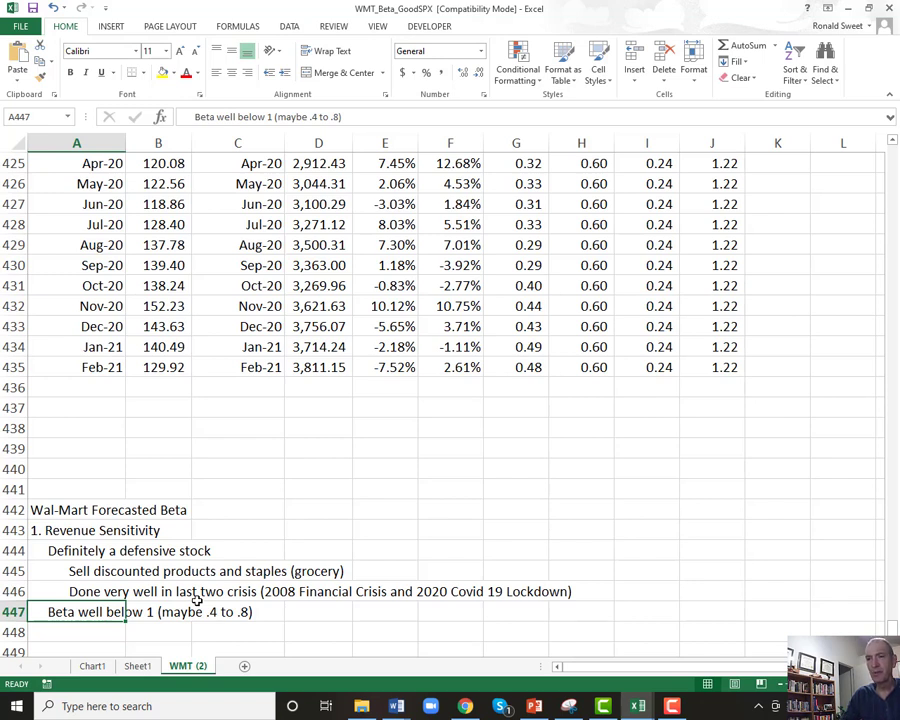
Step: Enter "2. Operating Leverage" as text in A449, leaving one blank row below the revenue sensitivity notes
{"action": "key", "text": "Down"}
{"action": "key", "text": "Down"}
{"action": "key", "text": "Down"}
{"action": "key", "text": "Down"}
{"action": "key", "text": "Down"}
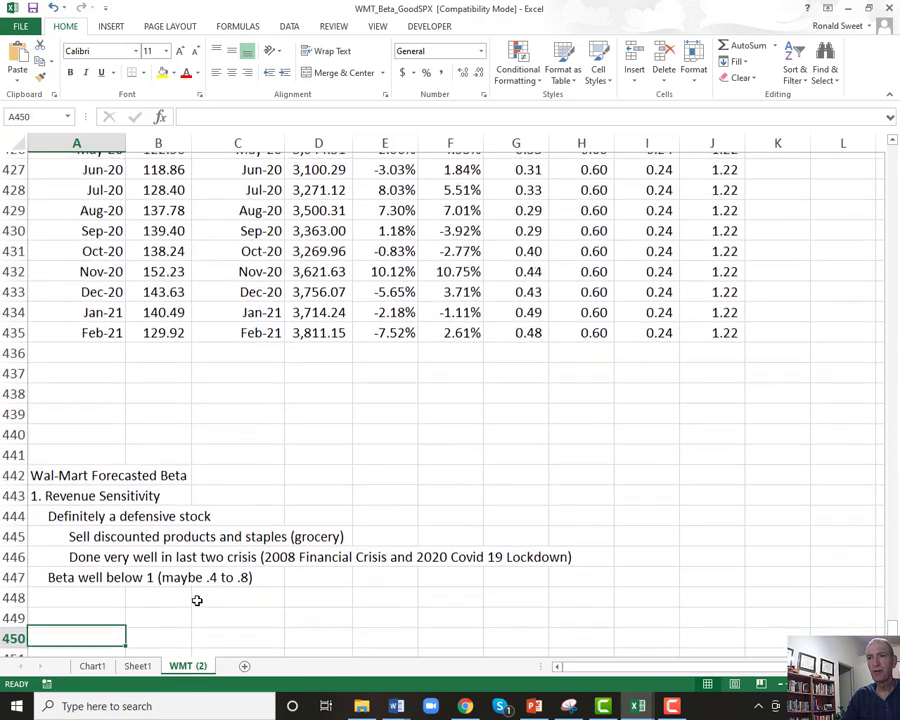
{"action": "key", "text": "Up"}
{"action": "key", "text": "Up"}
{"action": "key", "text": "Up"}
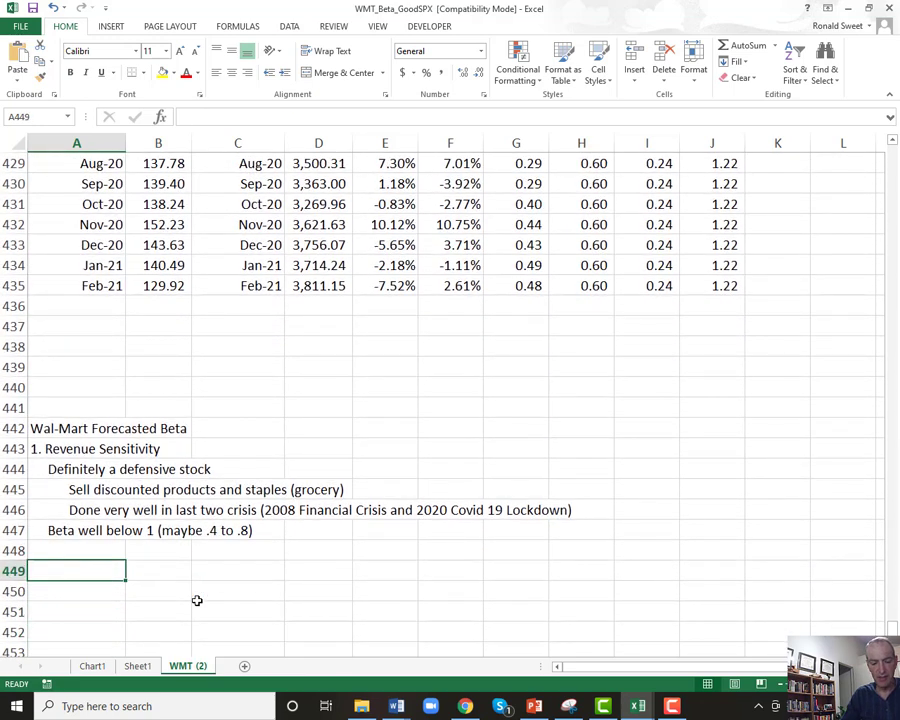
{"action": "type", "text": "2"}
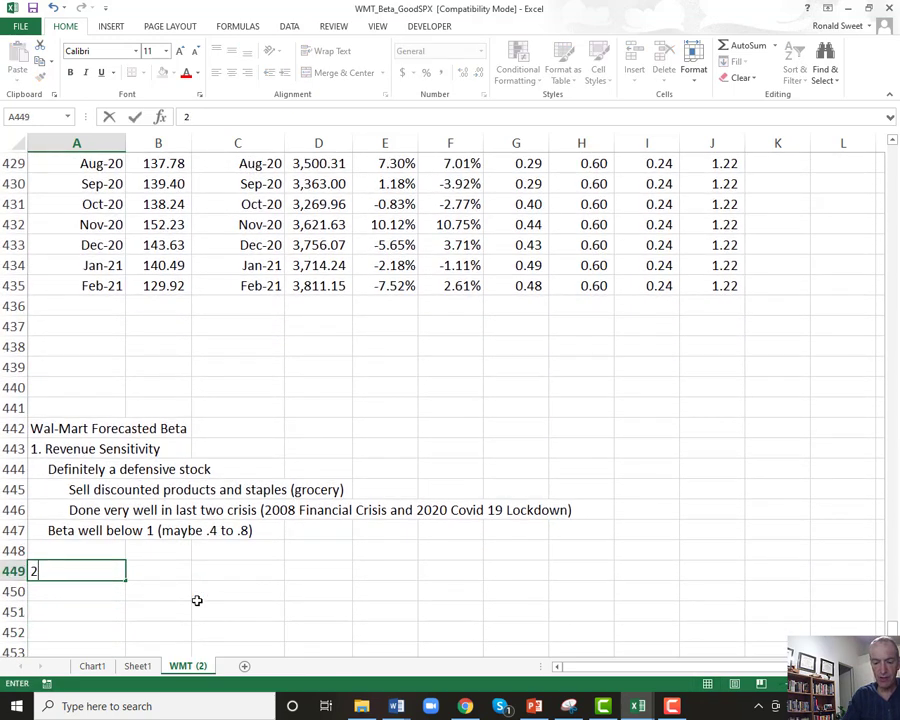
{"action": "key", "text": "BackSpace"}
{"action": "type", "text": "'2. "}
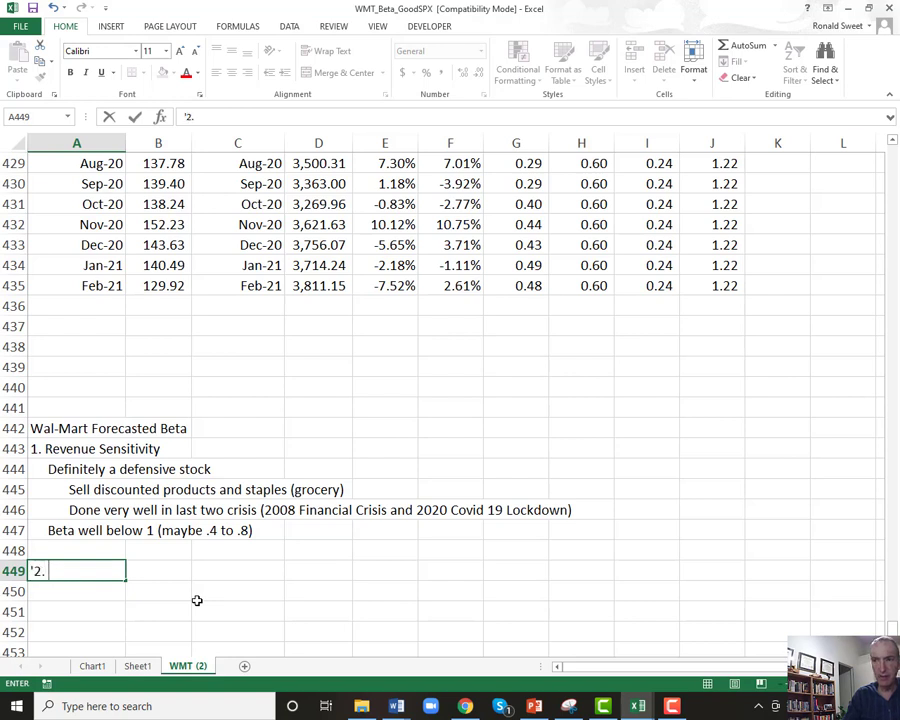
{"action": "type", "text": "Operating "}
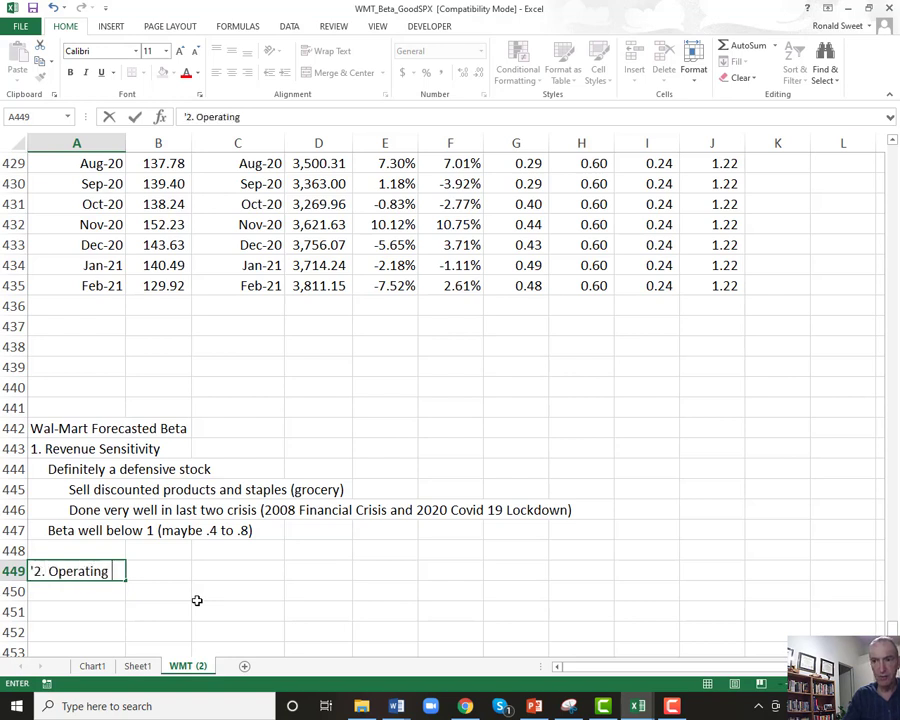
{"action": "type", "text": "Leverage"}
{"action": "key", "text": "Return"}
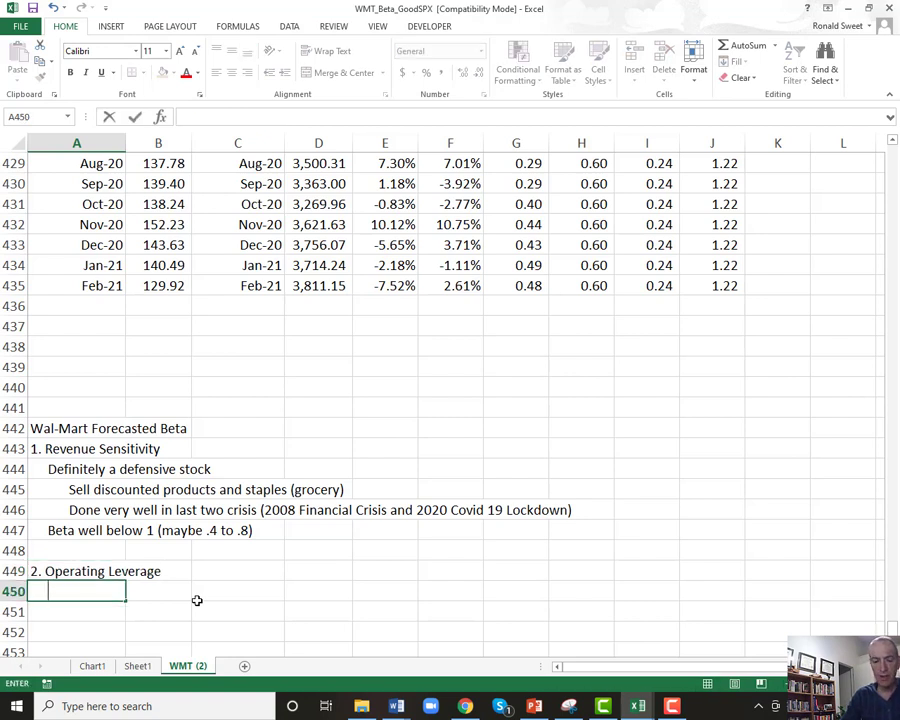
Step: Enter the indented note "Hourly work force, non-union (reduces oeprating leverage)" in A450, under the Operating Leverage heading
{"action": "type", "text": "H"}
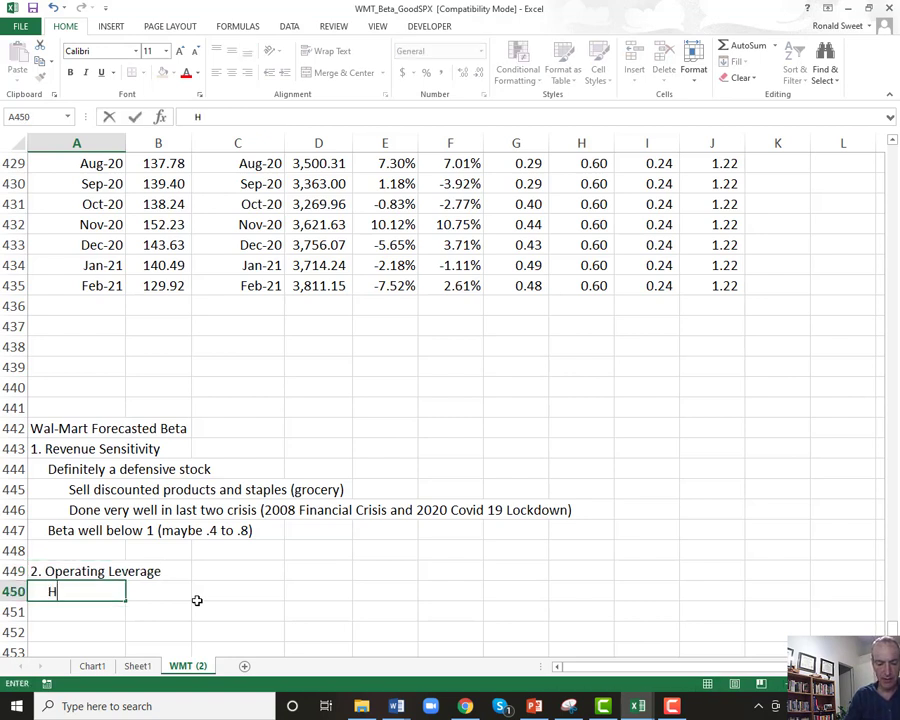
{"action": "type", "text": "ourly work force"}
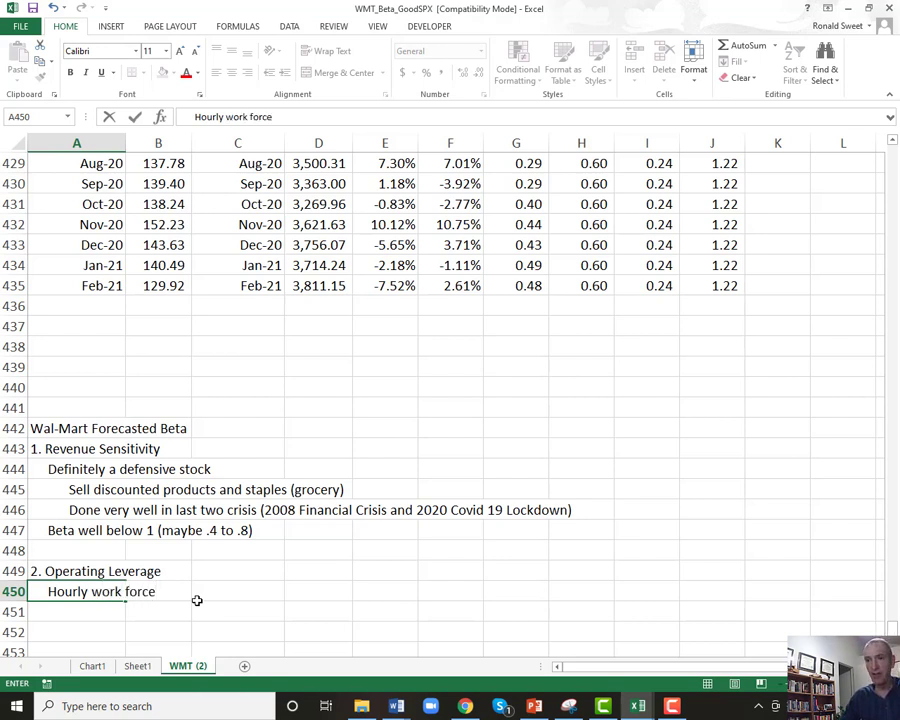
{"action": "type", "text": " ("}
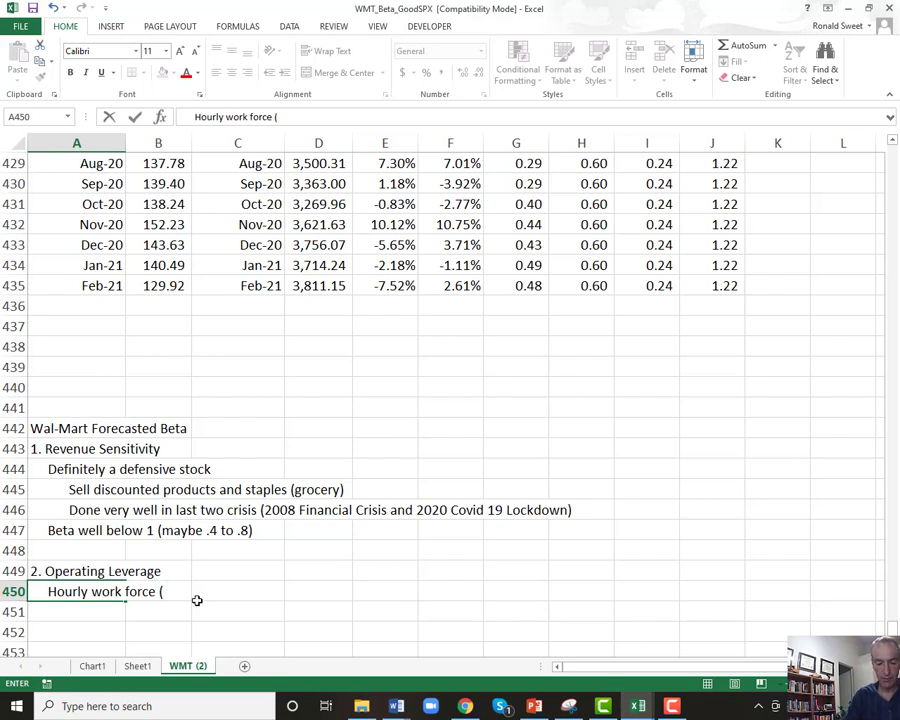
{"action": "type", "text": "reduces oepr"}
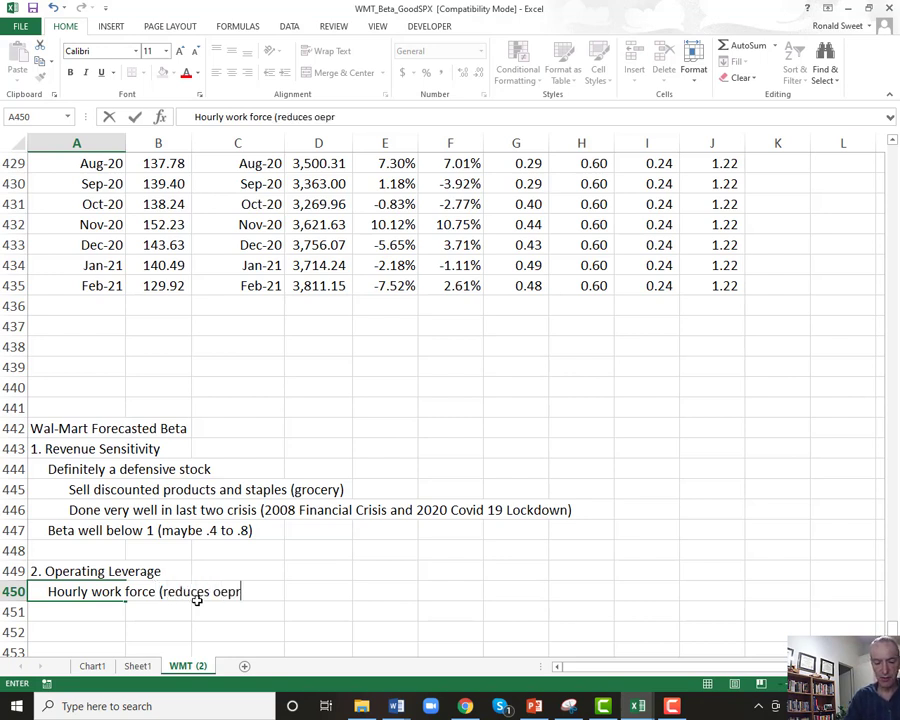
{"action": "type", "text": "ating leverage"}
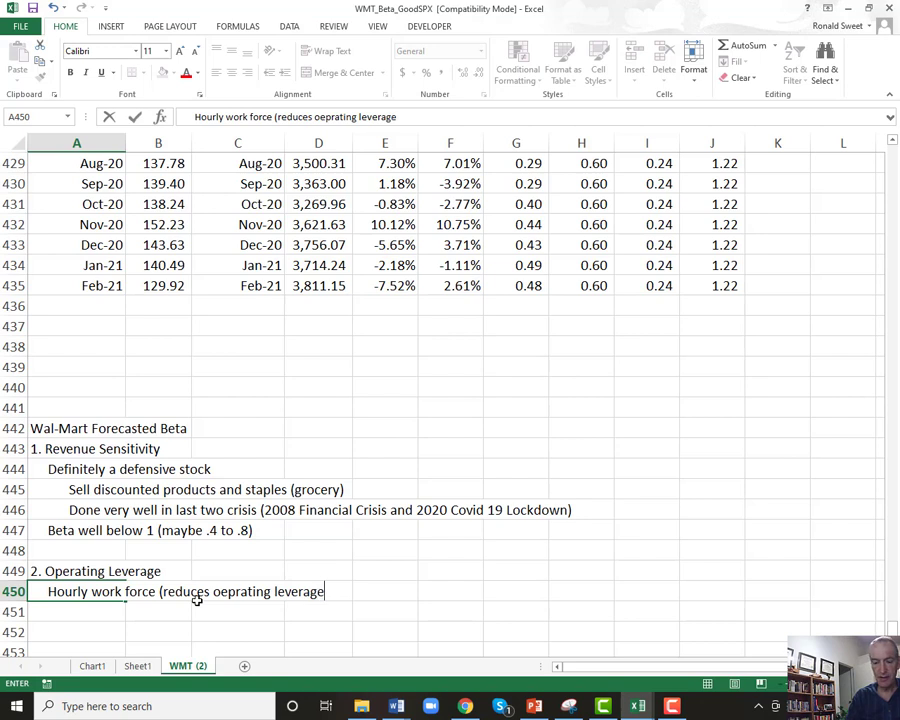
{"action": "type", "text": "("}
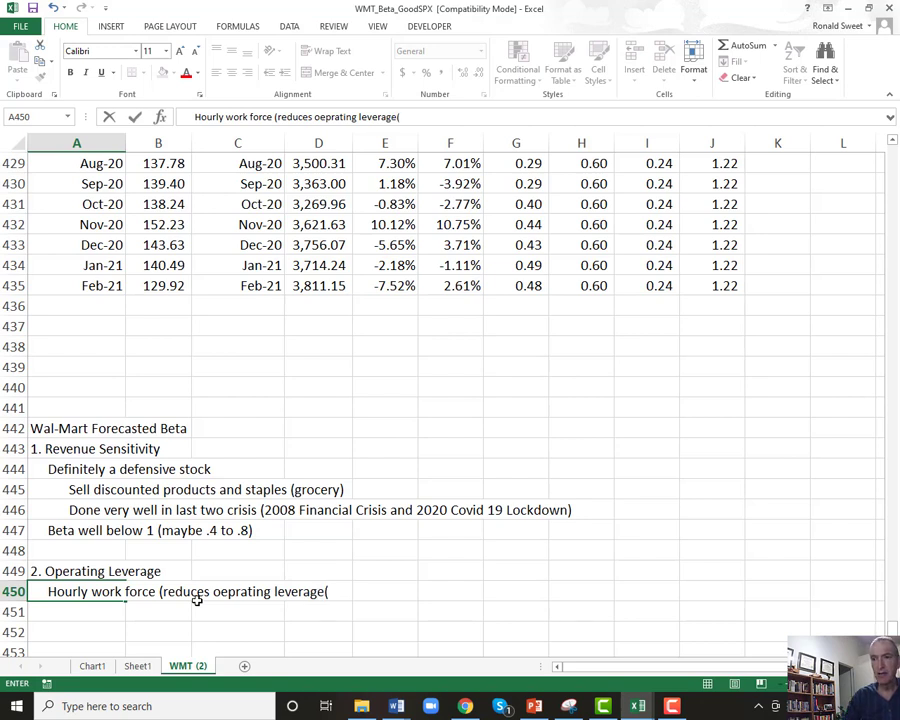
{"action": "key", "text": "F2"}
{"action": "key", "text": "BackSpace"}
{"action": "type", "text": ", non "}
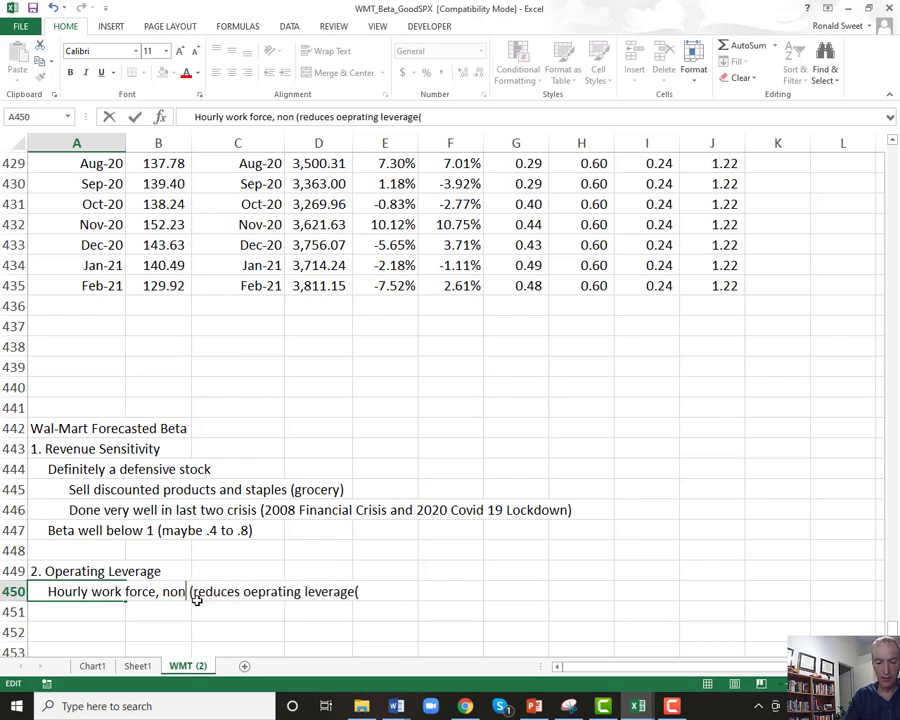
{"action": "type", "text": "-union"}
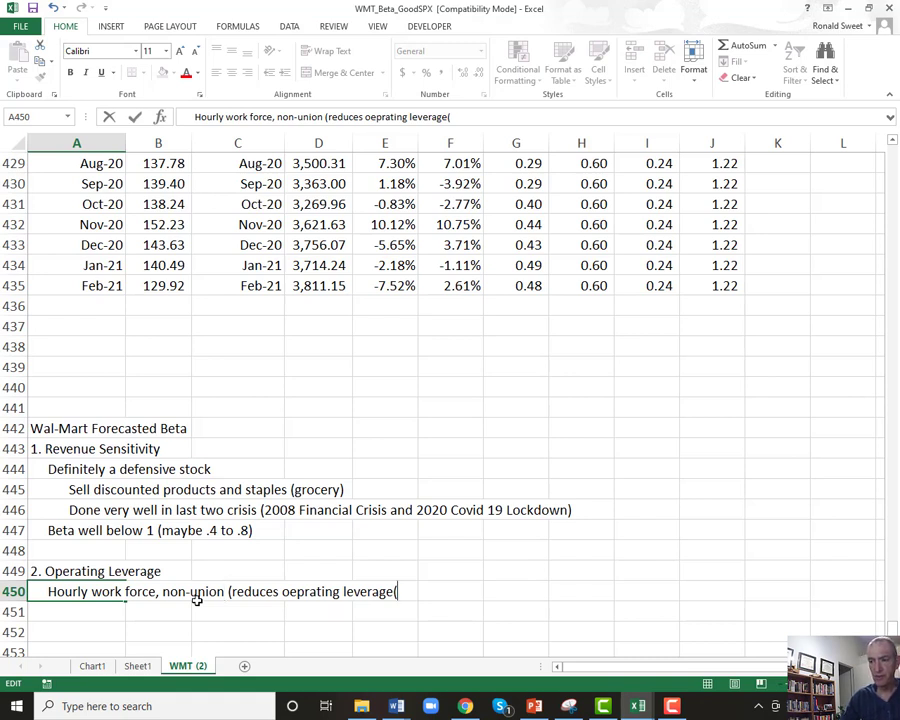
{"action": "key", "text": "BackSpace"}
{"action": "type", "text": ")"}
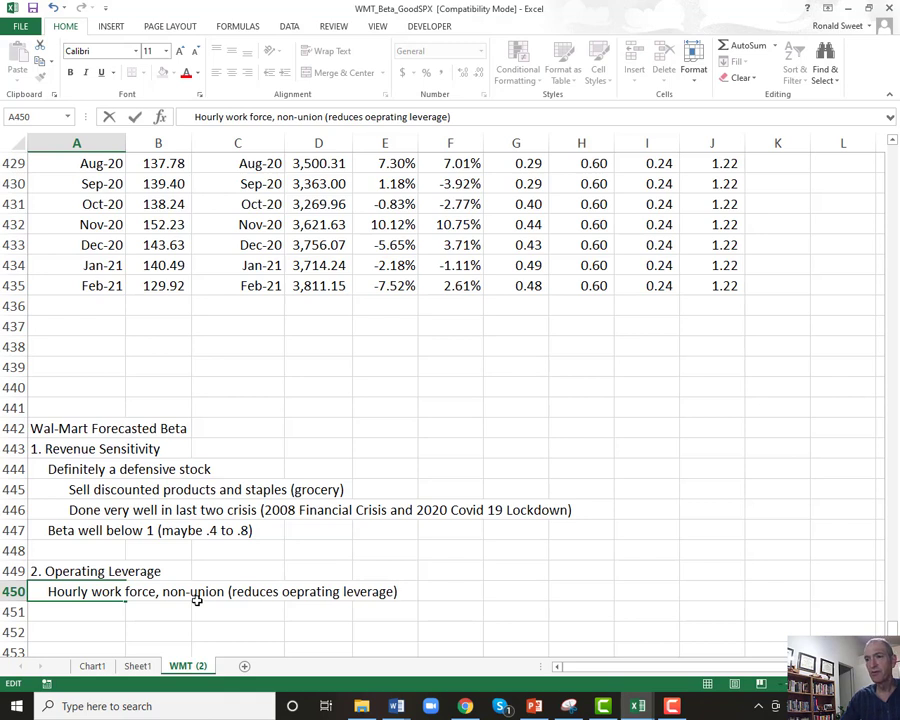
{"action": "key", "text": "Return"}
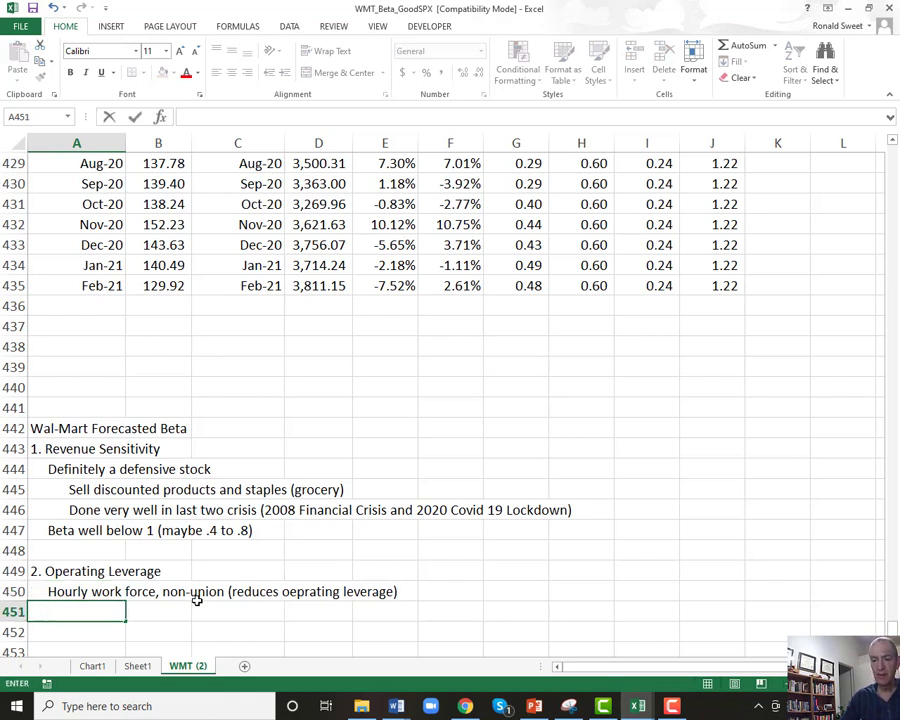
Step: Enter the indented note "Stable margins (both gross and net margins)" in A451, aligned with the work force note
{"action": "type", "text": "Sta"}
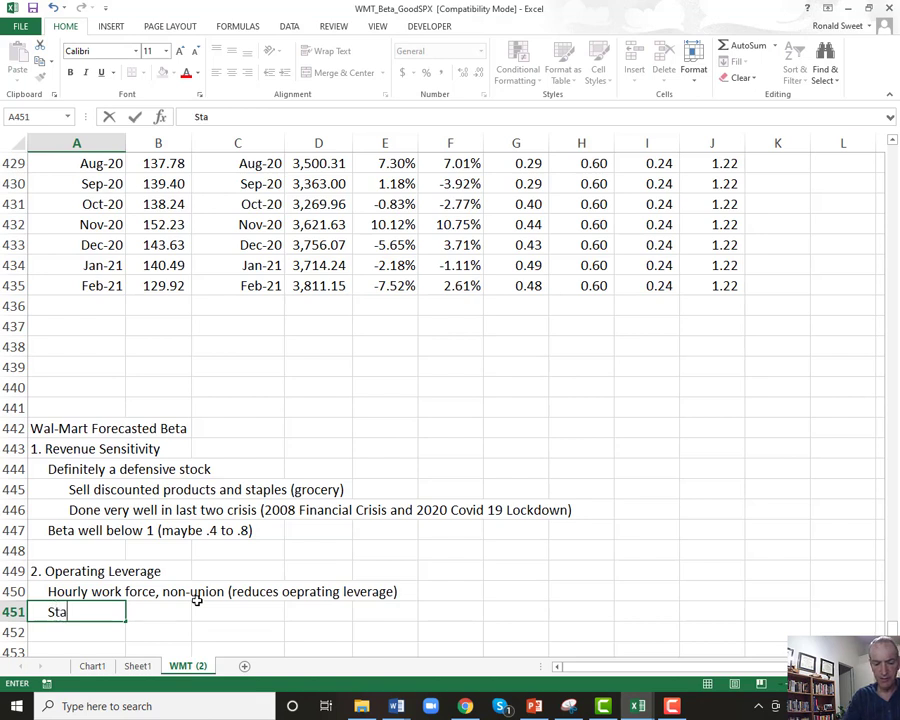
{"action": "type", "text": "ble margin"}
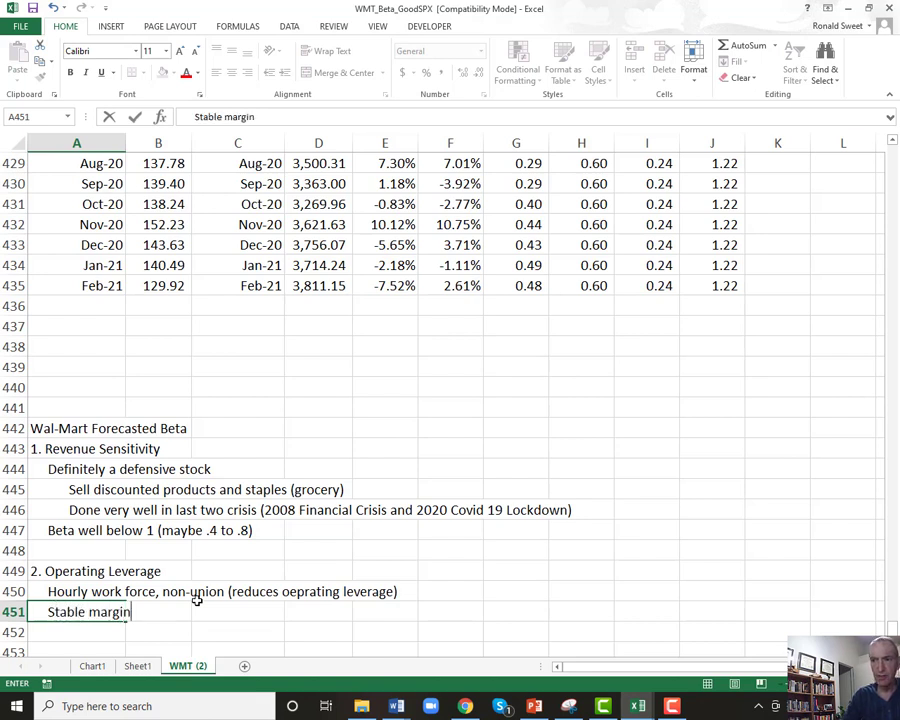
{"action": "type", "text": "s (both gros"}
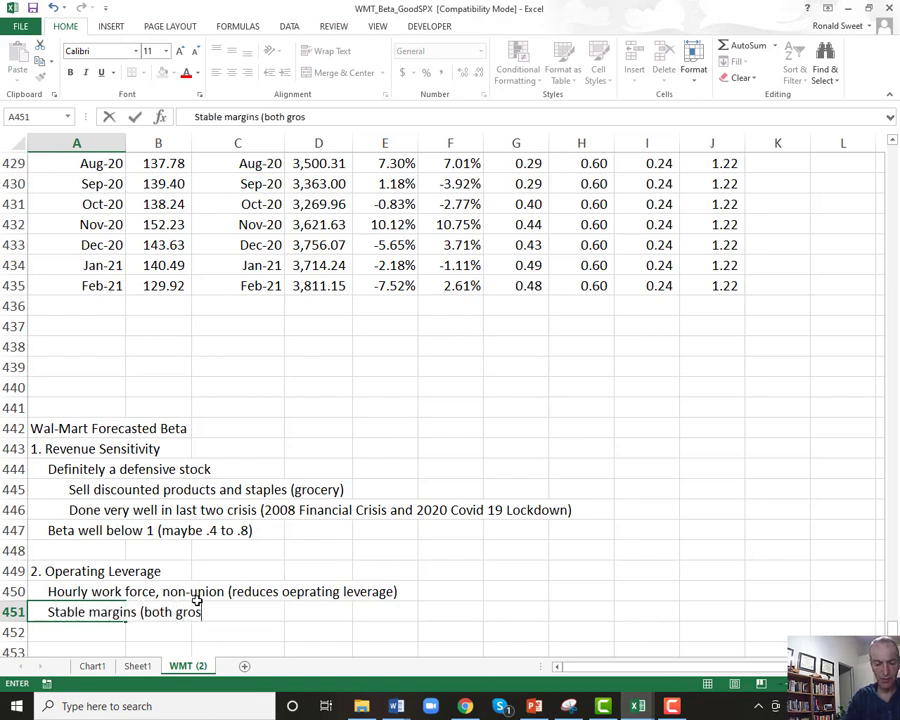
{"action": "type", "text": "s and net"}
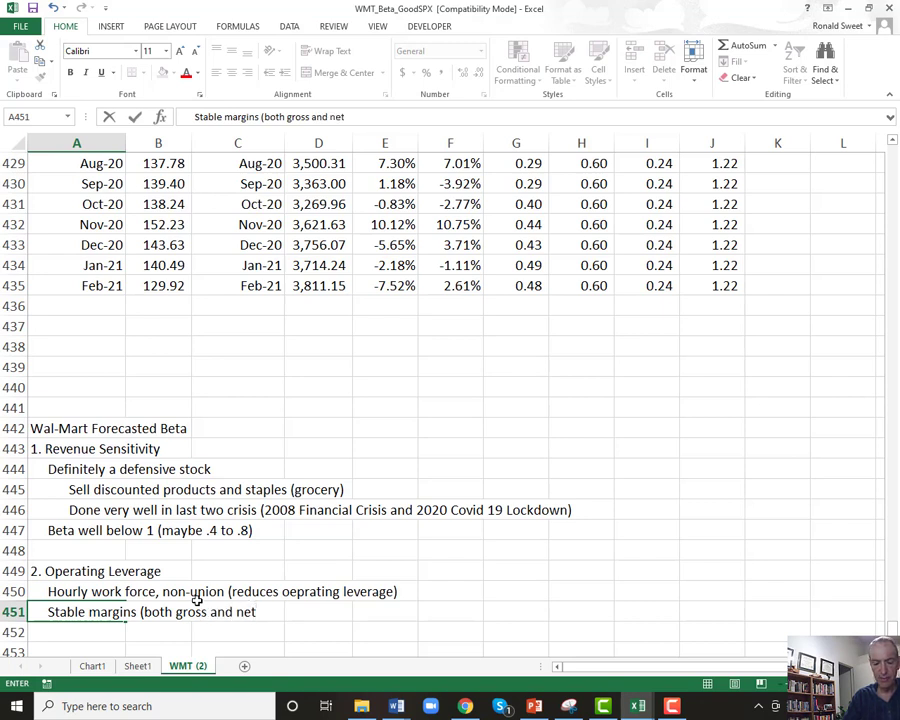
{"action": "type", "text": " margins)"}
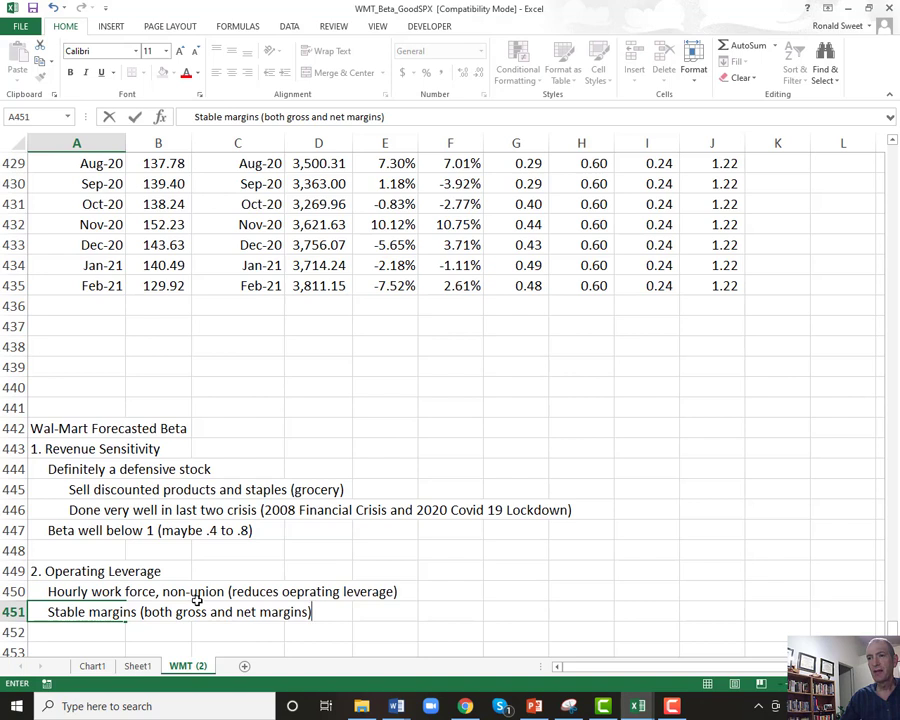
{"action": "key", "text": "Return"}
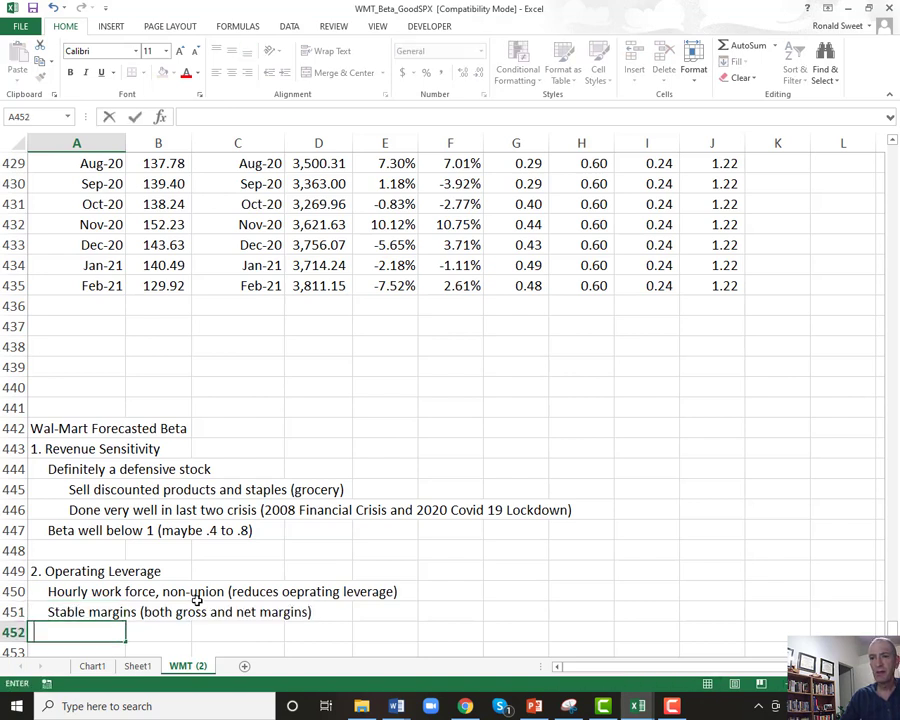
Step: Enter the indented note "Do have some fixed costs from depreciation of buildings (adds some volatility to earning)" in A452
{"action": "type", "text": "Do"}
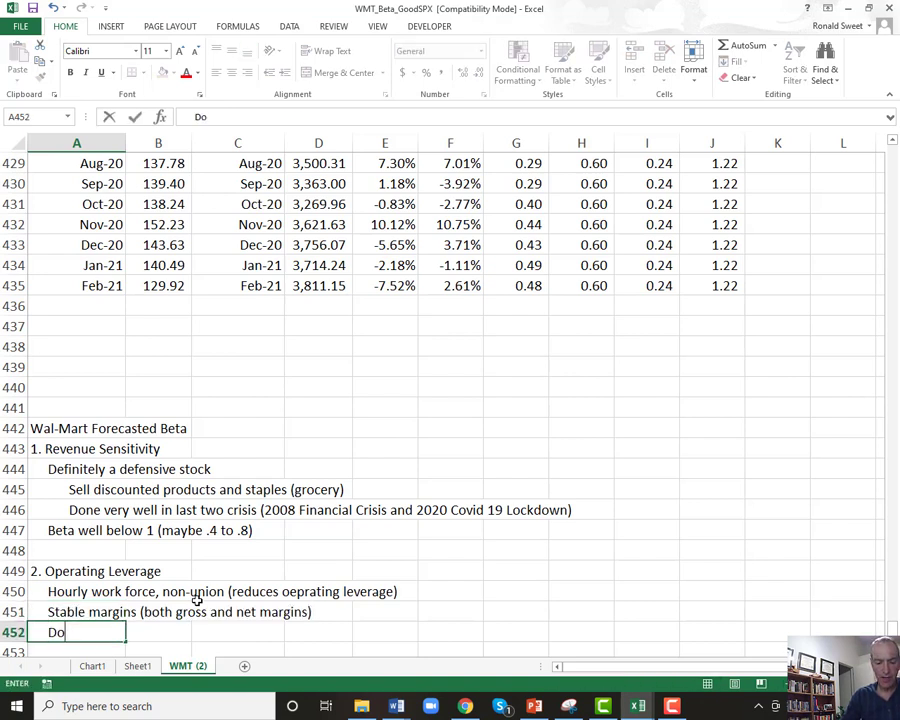
{"action": "type", "text": " have some fi"}
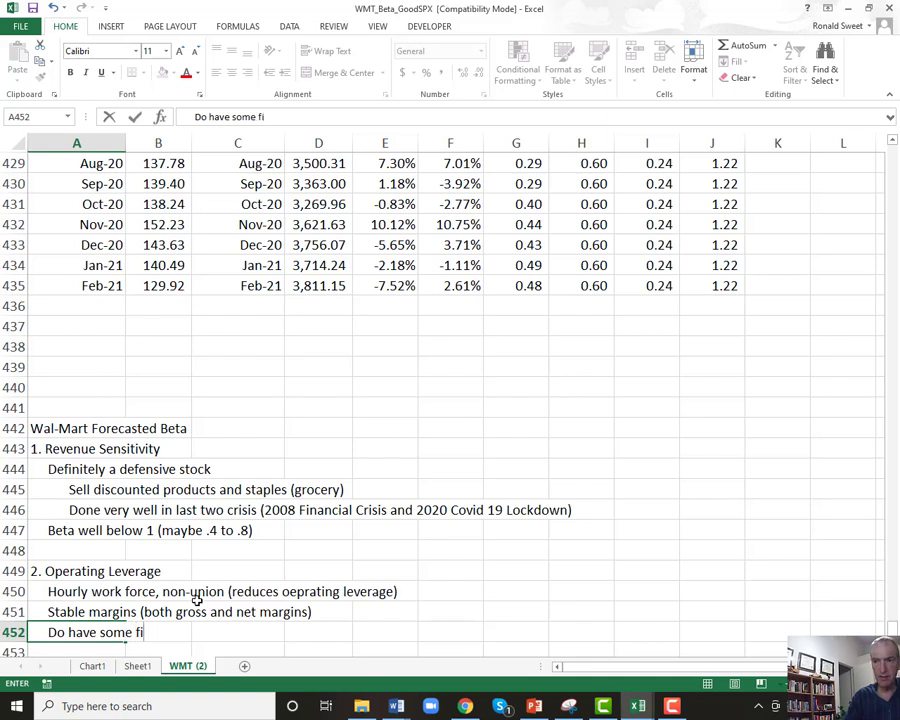
{"action": "type", "text": "xed costs fromd epr"}
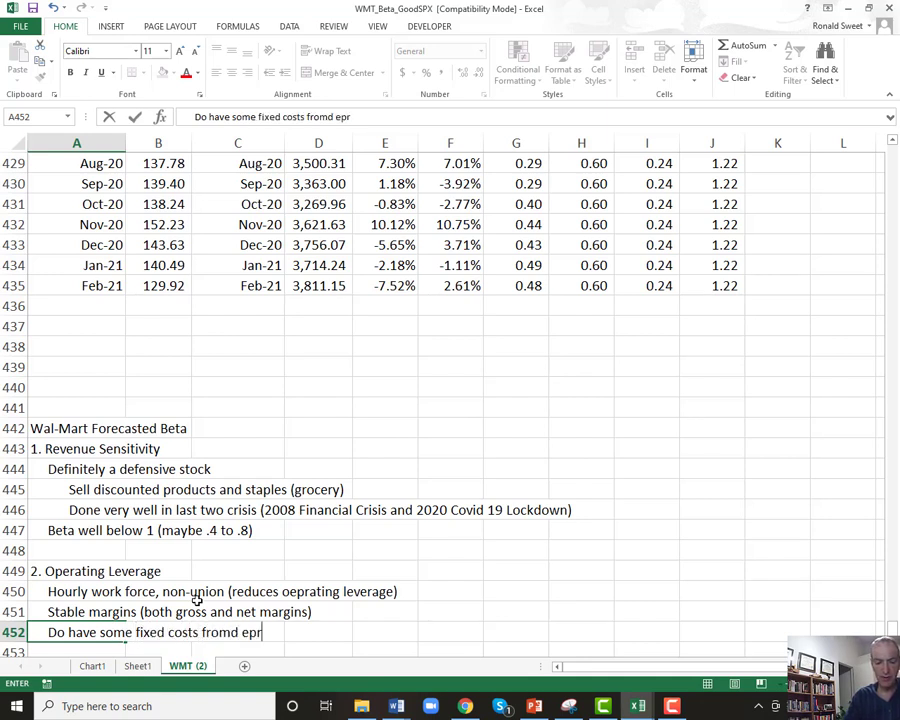
{"action": "type", "text": "eciation of"}
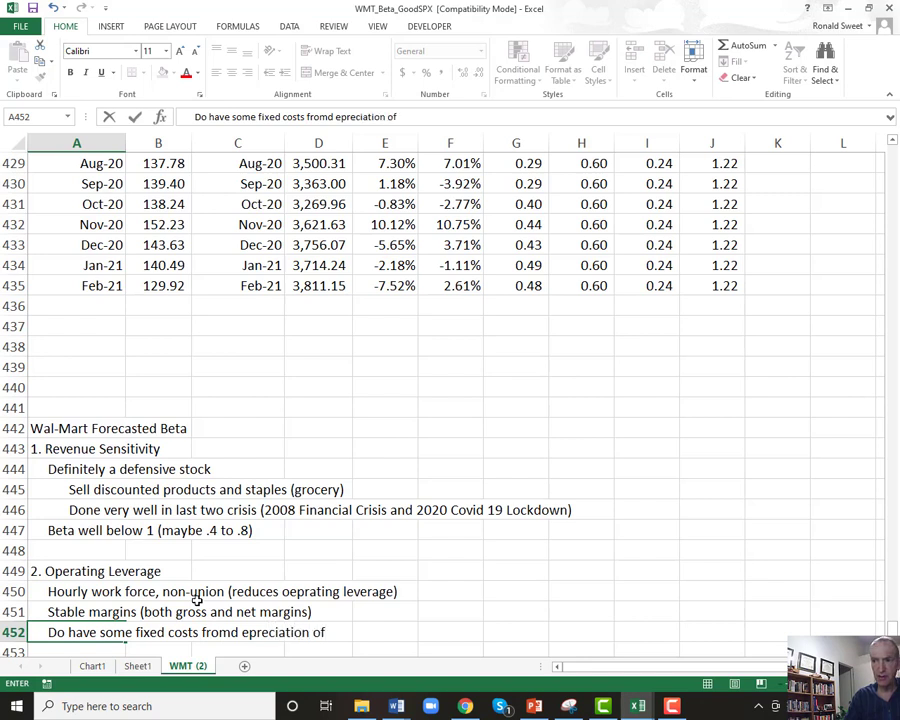
{"action": "key", "text": "BackSpace"}
{"action": "key", "text": "BackSpace"}
{"action": "key", "text": "BackSpace"}
{"action": "key", "text": "BackSpace"}
{"action": "key", "text": "BackSpace"}
{"action": "key", "text": "BackSpace"}
{"action": "key", "text": "BackSpace"}
{"action": "key", "text": "BackSpace"}
{"action": "key", "text": "BackSpace"}
{"action": "key", "text": "BackSpace"}
{"action": "key", "text": "BackSpace"}
{"action": "key", "text": "BackSpace"}
{"action": "key", "text": "BackSpace"}
{"action": "key", "text": "BackSpace"}
{"action": "key", "text": "BackSpace"}
{"action": "key", "text": "BackSpace"}
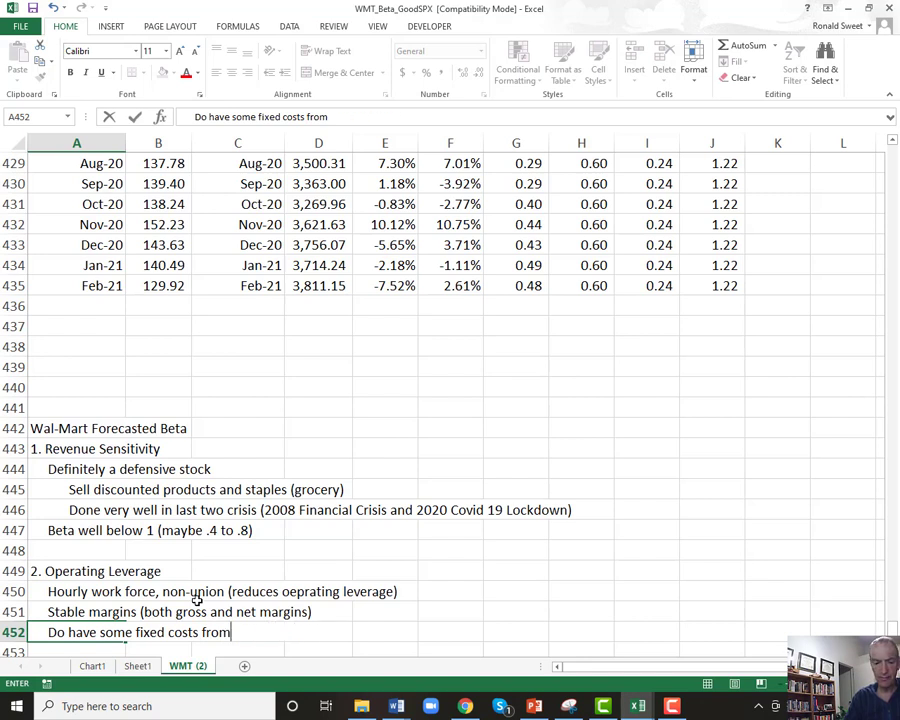
{"action": "type", "text": "depreciation "}
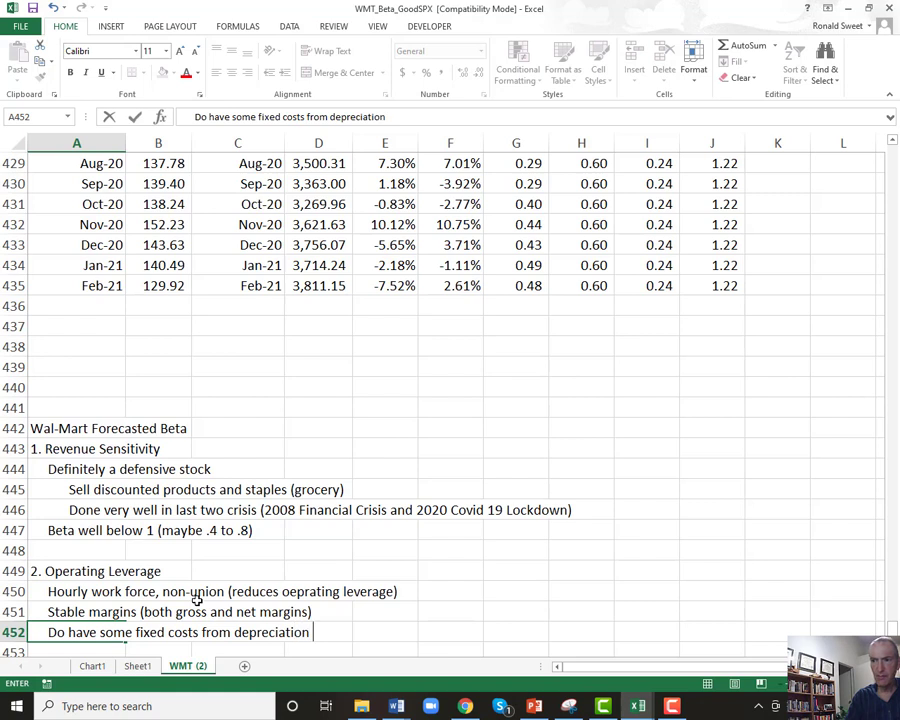
{"action": "type", "text": "of buil"}
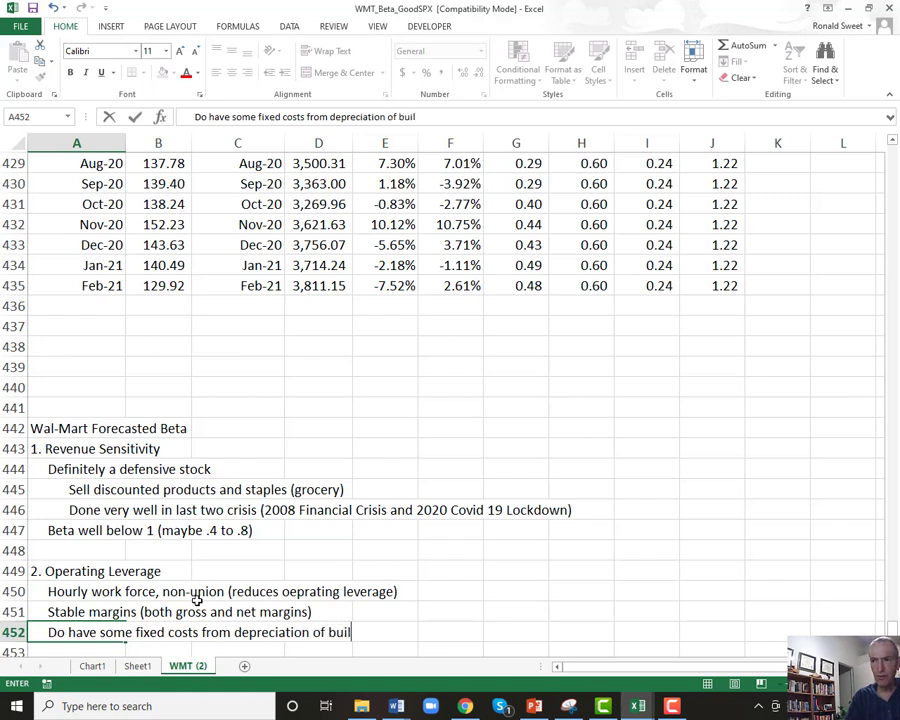
{"action": "type", "text": "dings (ad"}
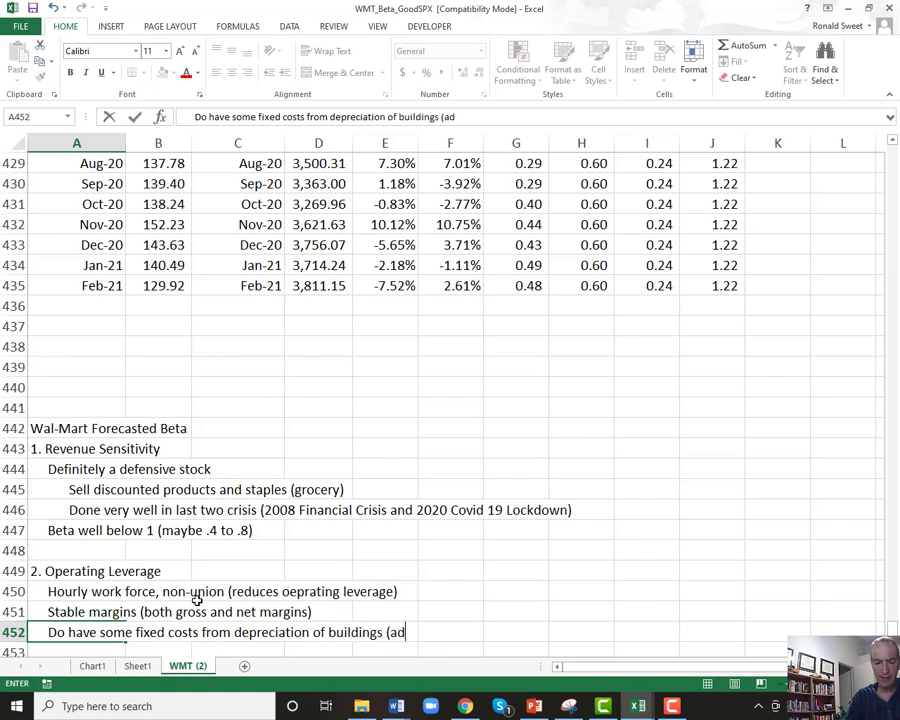
{"action": "type", "text": "ds som"}
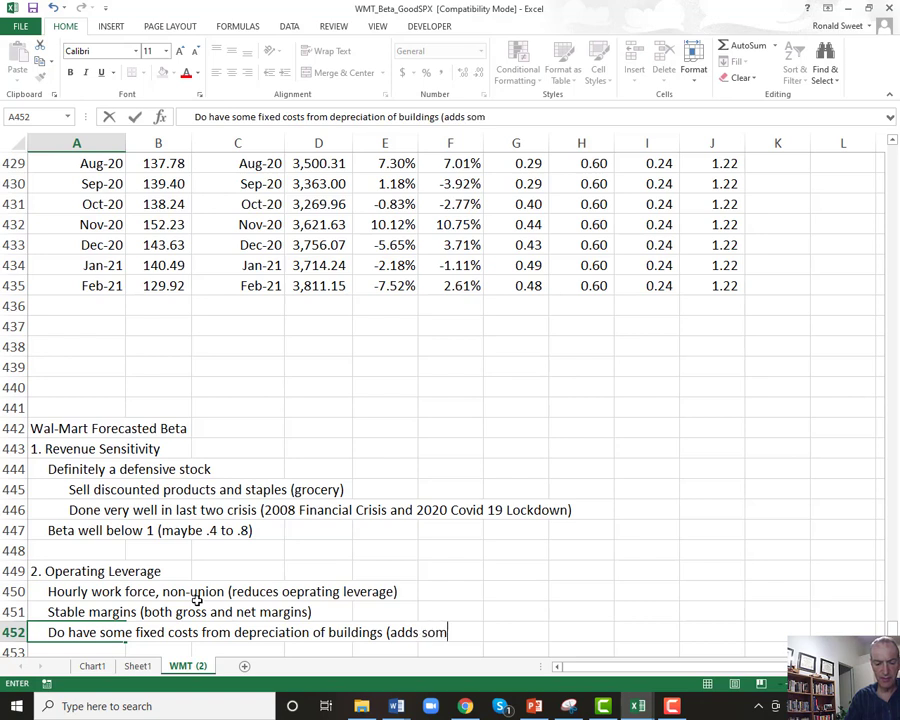
{"action": "type", "text": "e volatility toe arning)"}
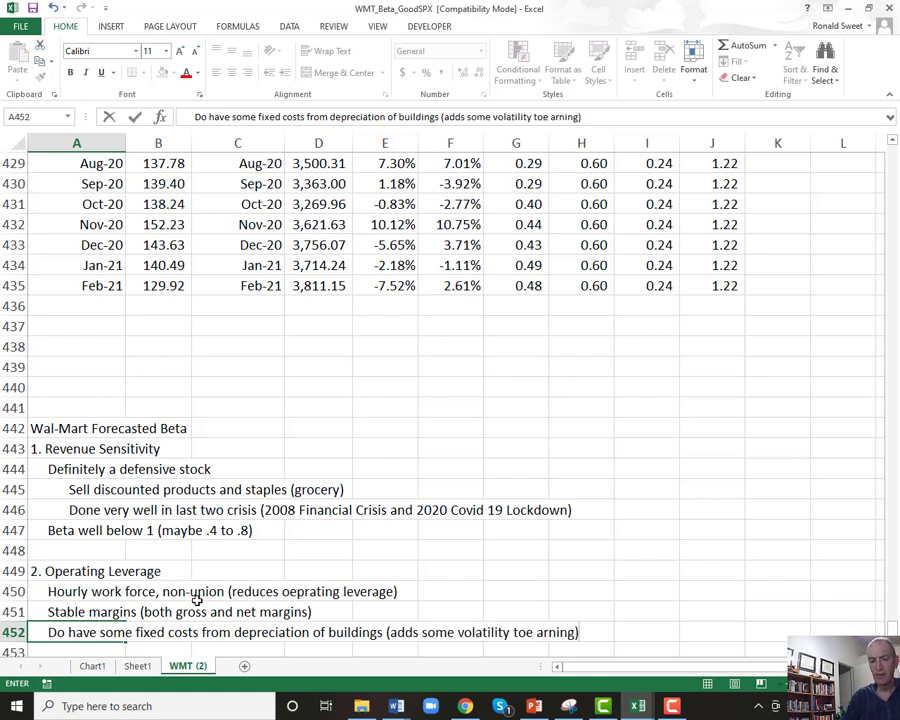
{"action": "key", "text": "F2"}
{"action": "key", "text": "Left"}
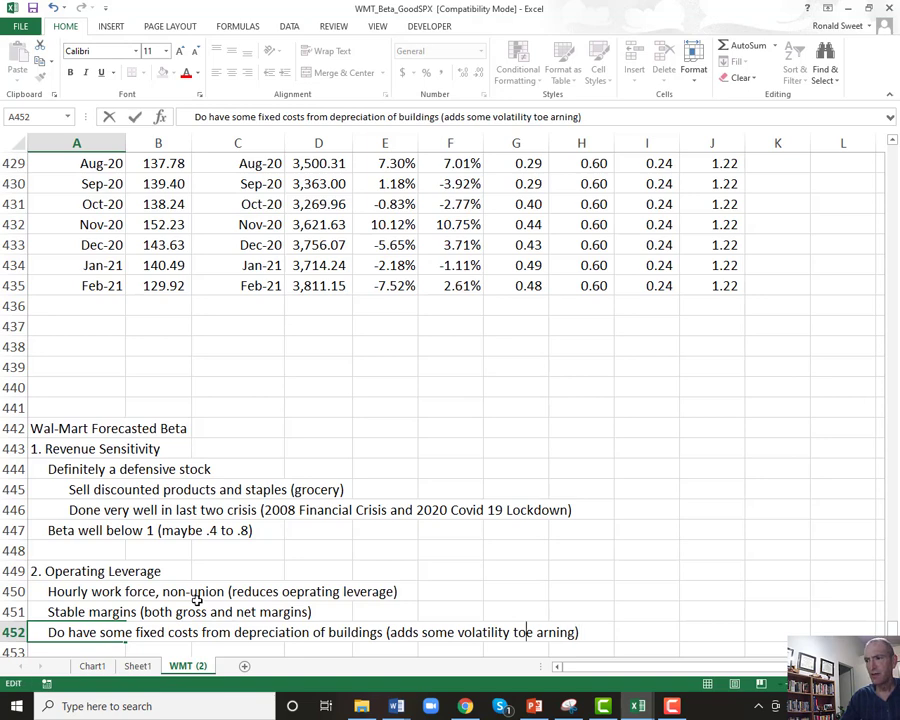
{"action": "key", "text": "Right"}
{"action": "key", "text": "Delete"}
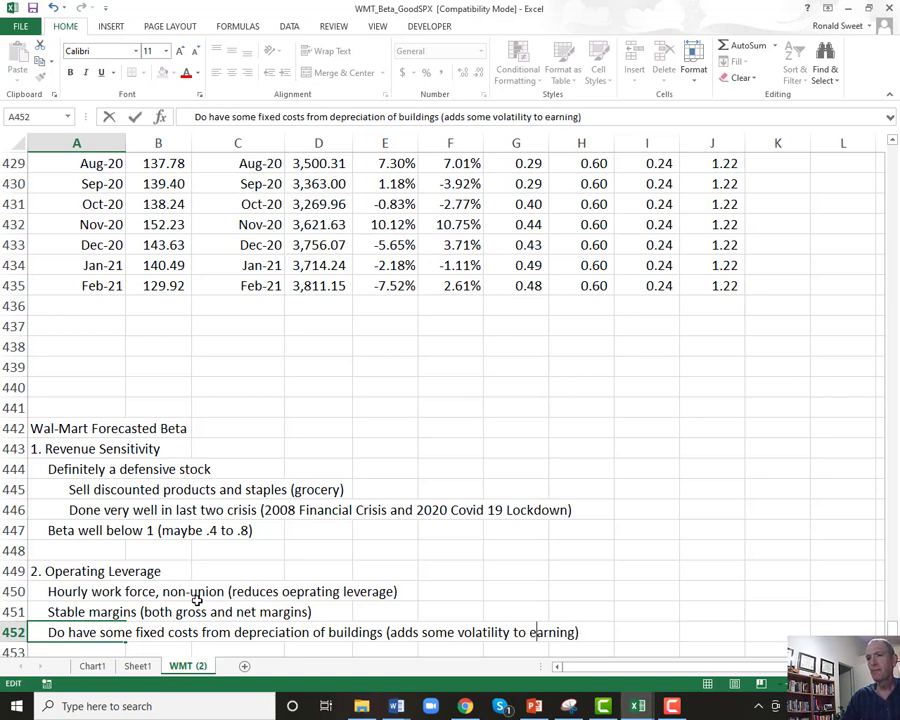
{"action": "key", "text": "Return"}
Step: Select A454, leaving one blank row below the operating leverage notes, with all the forecasted beta notes in view
{"action": "key", "text": "Return"}
{"action": "key", "text": "Return"}
{"action": "key", "text": "Return"}
{"action": "key", "text": "Return"}
{"action": "key", "text": "Return"}
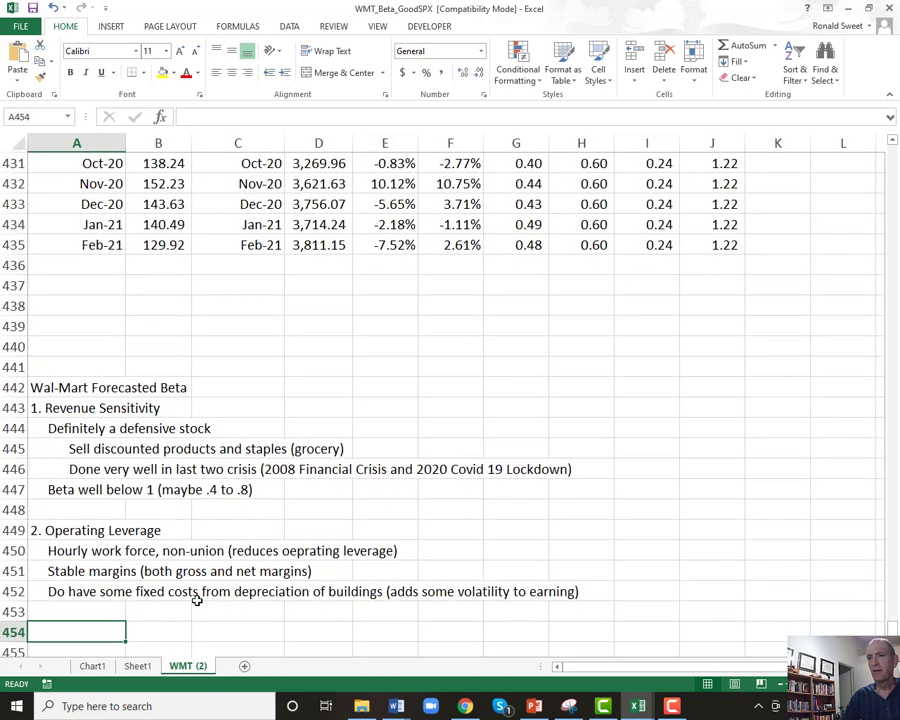
{"action": "key", "text": "Return"}
{"action": "key", "text": "Return"}
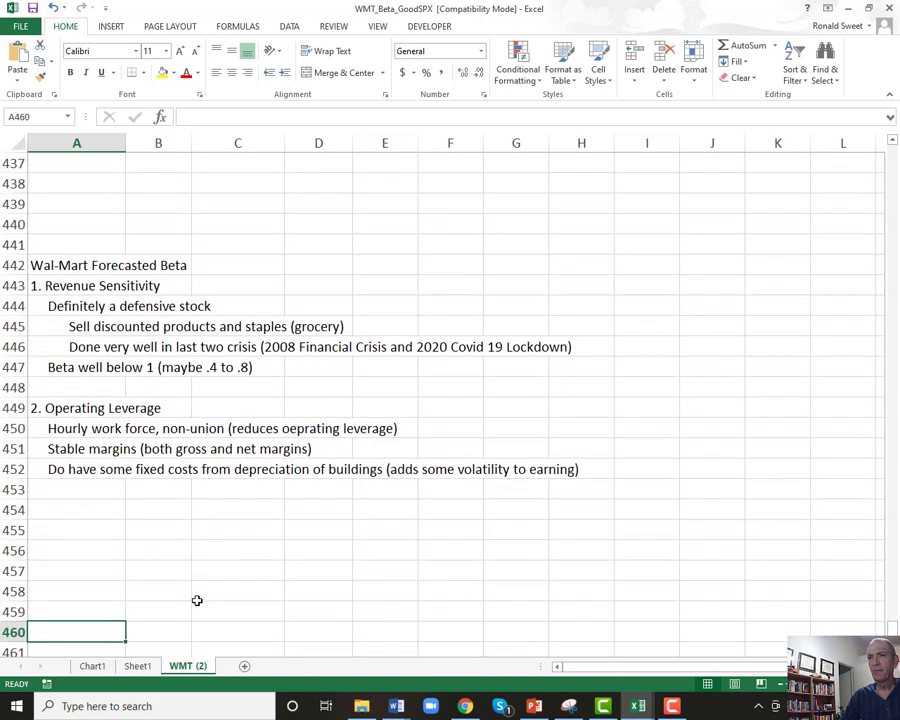
{"action": "key", "text": "Up"}
{"action": "key", "text": "Up"}
{"action": "key", "text": "Up"}
{"action": "key", "text": "Up"}
{"action": "key", "text": "Up"}
{"action": "key", "text": "Up"}
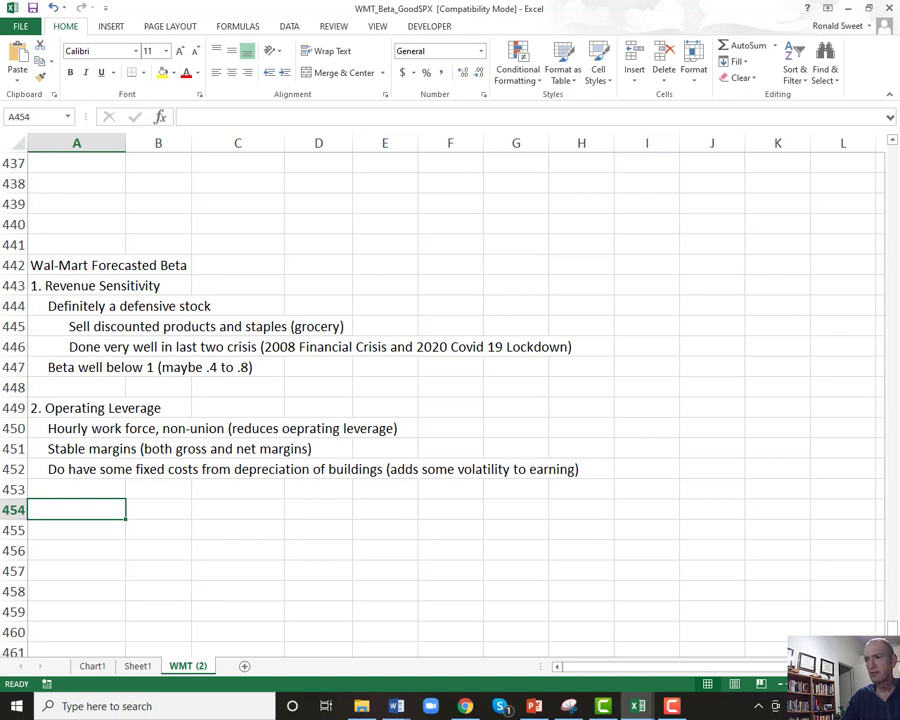
Step: Switch to the BloombergDataBeta workbook and link Summary cell C6 to the WMT UN Equity ticker in 'Paste Values Data'!A2900
{"action": "left_click", "coordinate": [637, 706]}
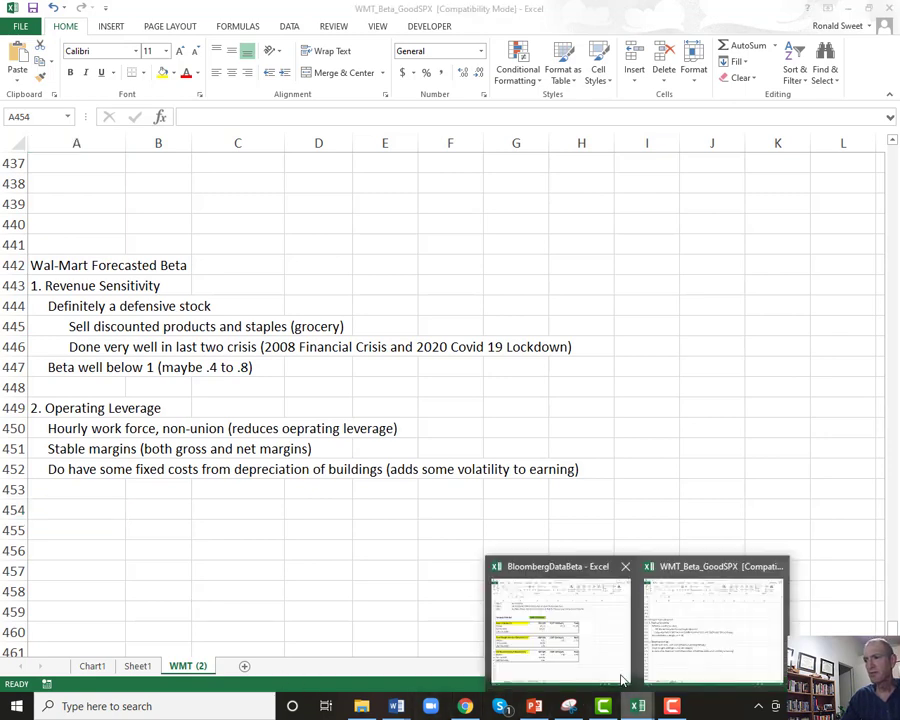
{"action": "left_click", "coordinate": [578, 648]}
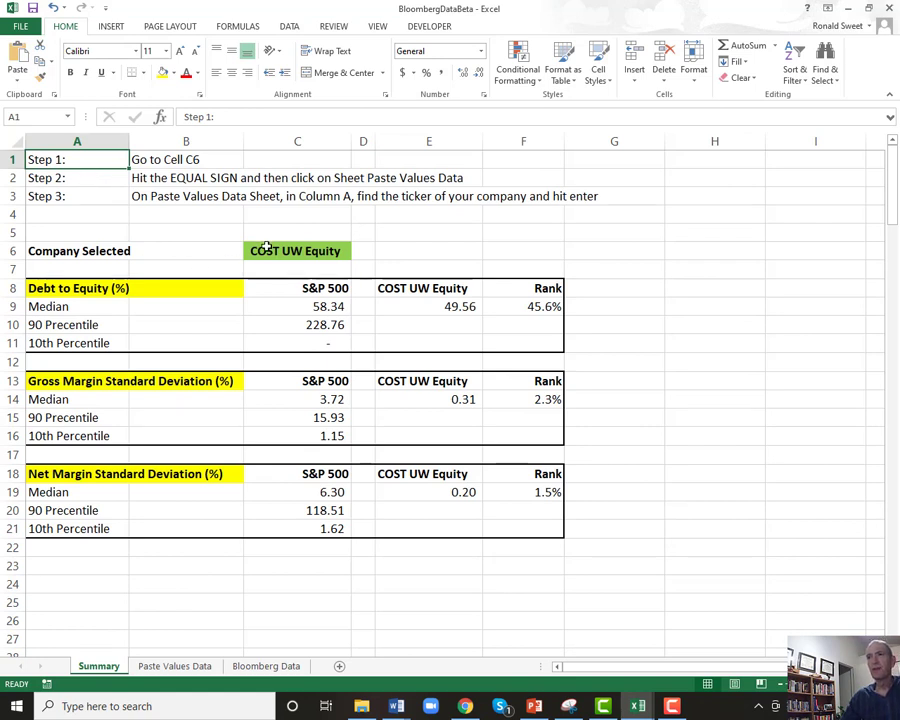
{"action": "left_click", "coordinate": [267, 244]}
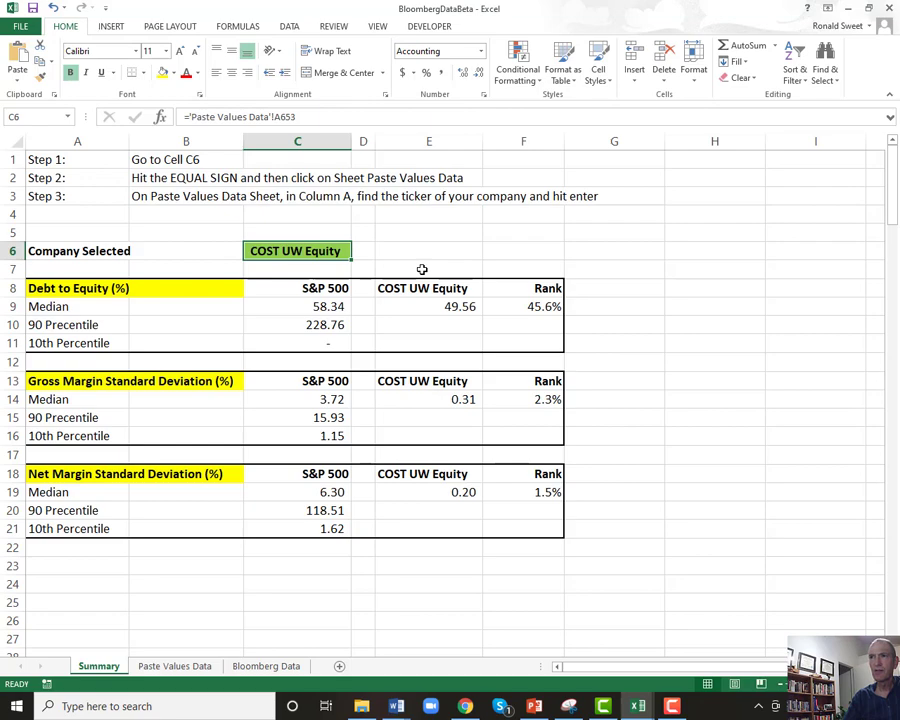
{"action": "type", "text": "="}
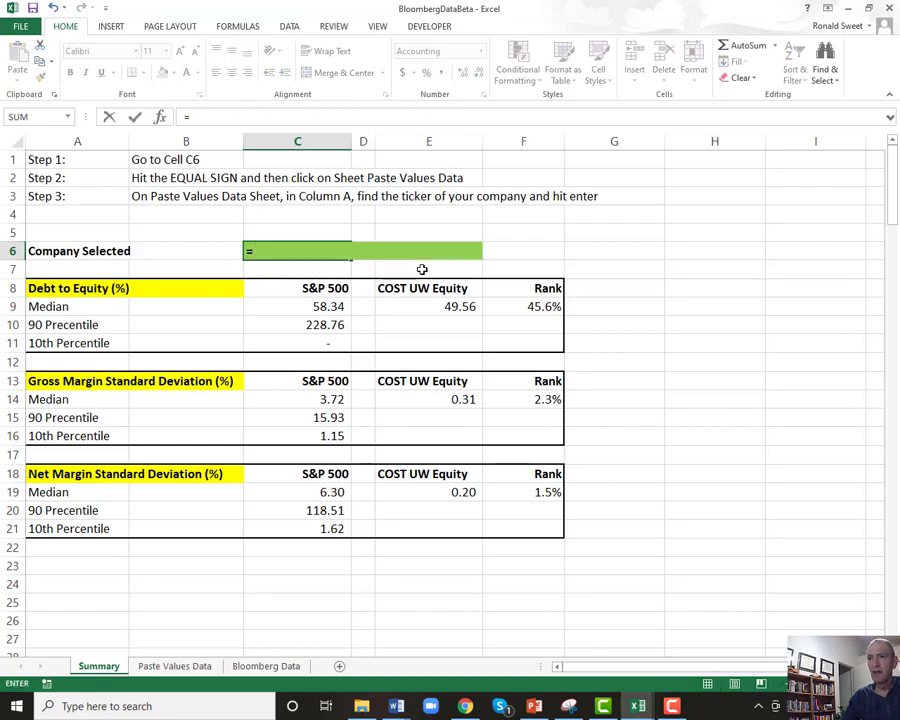
{"action": "left_click", "coordinate": [182, 665]}
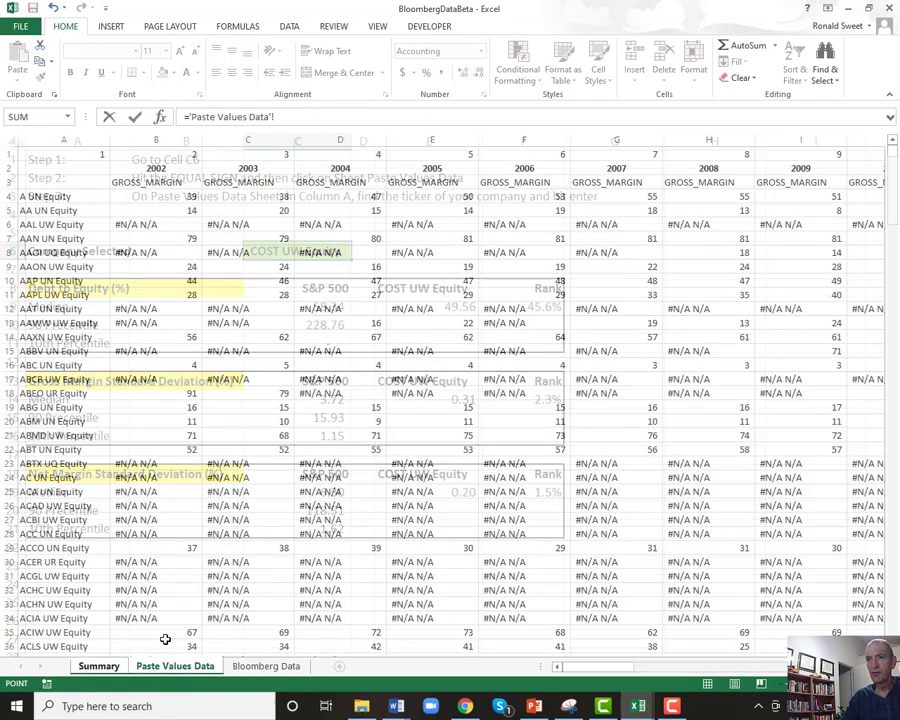
{"action": "left_click", "coordinate": [76, 518]}
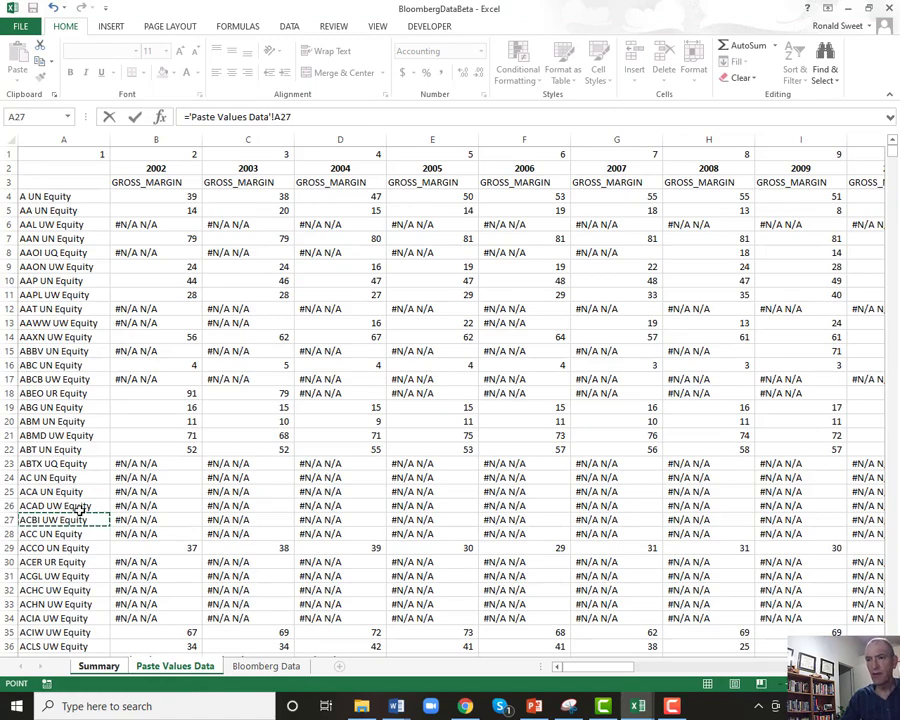
{"action": "key", "text": "ctrl+Down"}
{"action": "key", "text": "Page_Up"}
{"action": "key", "text": "Page_Up"}
{"action": "key", "text": "Page_Up"}
{"action": "key", "text": "Page_Up"}
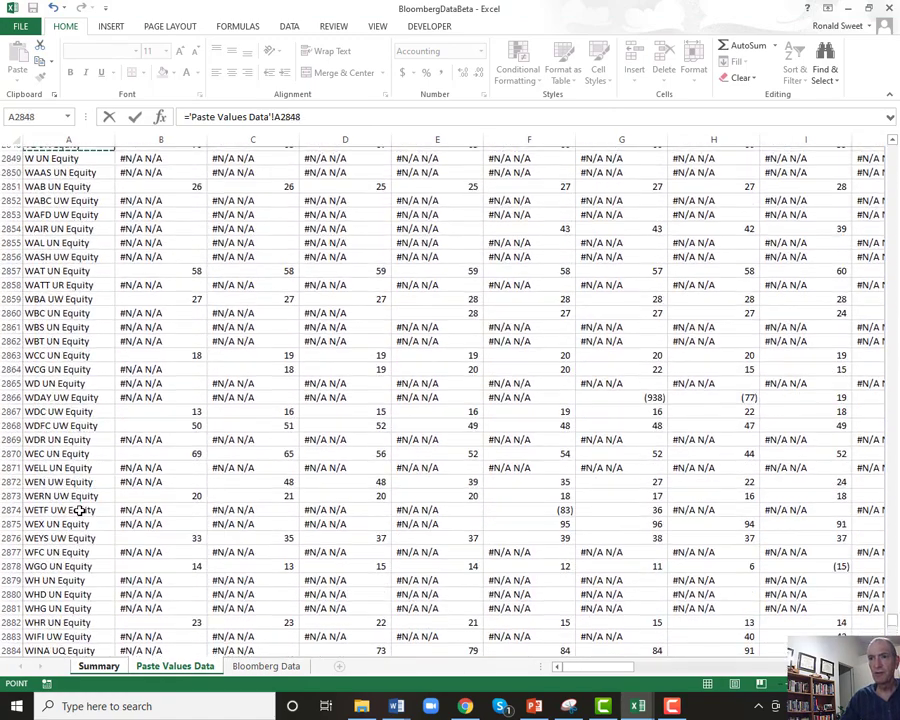
{"action": "key", "text": "Page_Down"}
{"action": "key", "text": "Down"}
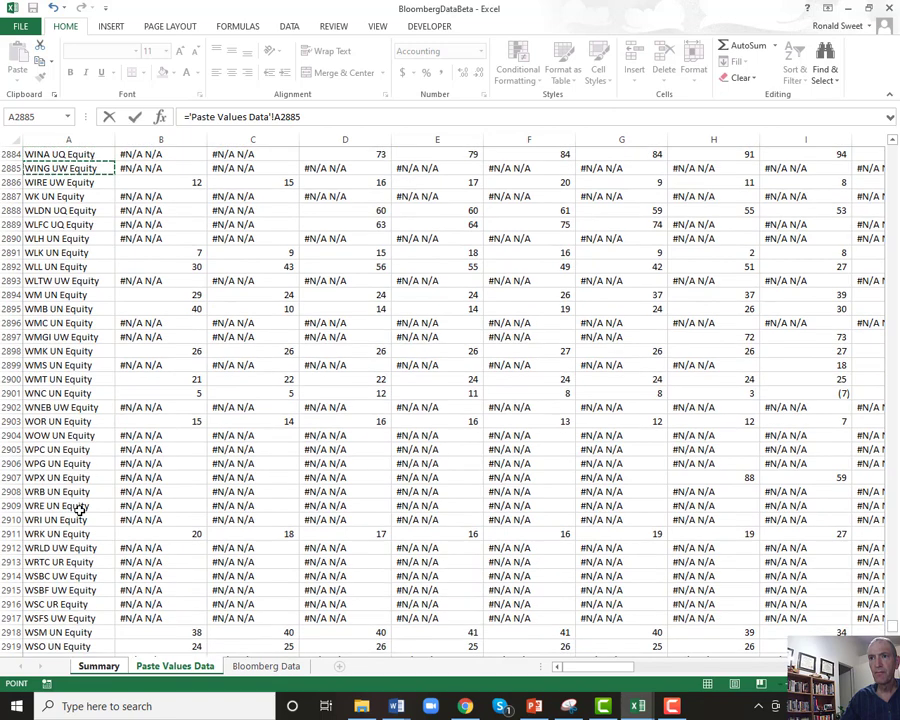
{"action": "key", "text": "Down"}
{"action": "key", "text": "Down"}
{"action": "key", "text": "Down"}
{"action": "key", "text": "Down"}
{"action": "key", "text": "Down"}
{"action": "key", "text": "Down"}
{"action": "key", "text": "Down"}
{"action": "key", "text": "Down"}
{"action": "key", "text": "Down"}
{"action": "key", "text": "Down"}
{"action": "key", "text": "Down"}
{"action": "key", "text": "Down"}
{"action": "key", "text": "Down"}
{"action": "key", "text": "Down"}
{"action": "key", "text": "Down"}
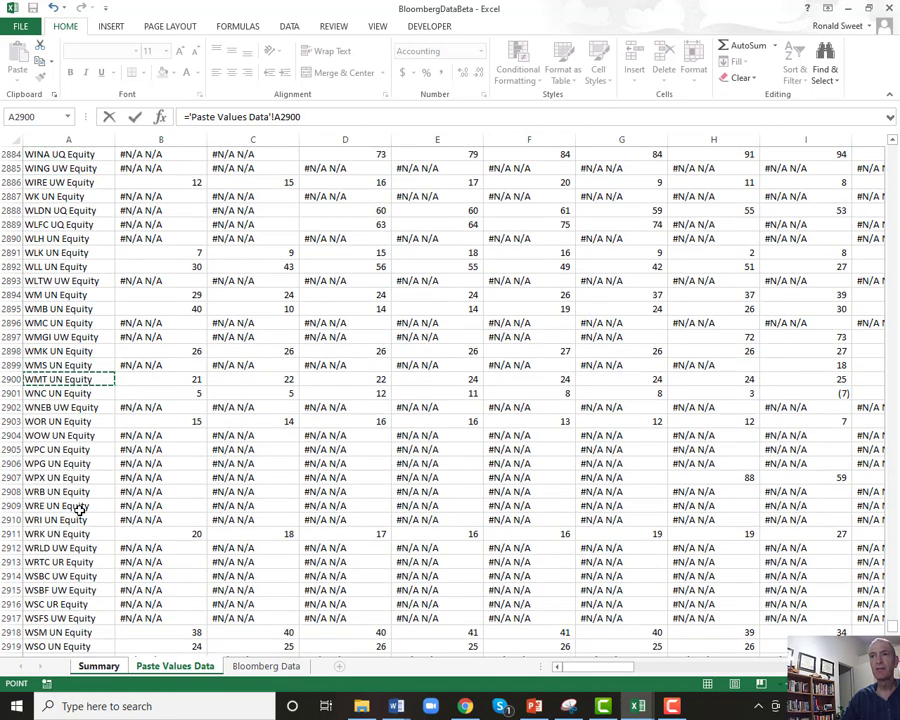
{"action": "key", "text": "Return"}
{"action": "key", "text": "Up"}
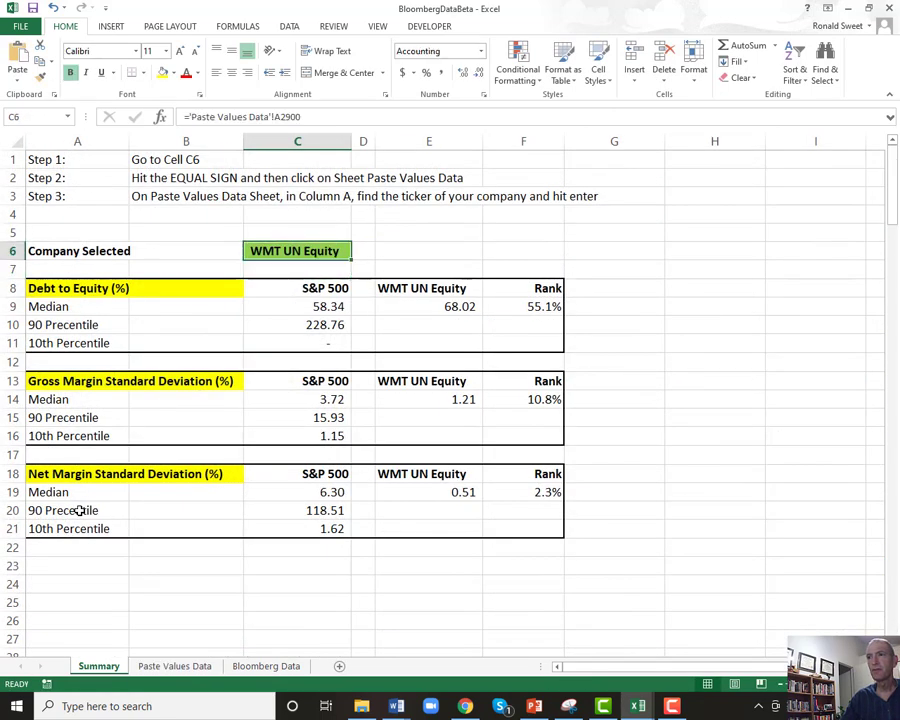
Step: Copy the gross and net margin standard deviation tables (A13:F21) and paste them as values at A454 in WMT_Beta_GoodSPX
{"action": "left_click_drag", "start_coordinate": [40, 380], "coordinate": [520, 522]}
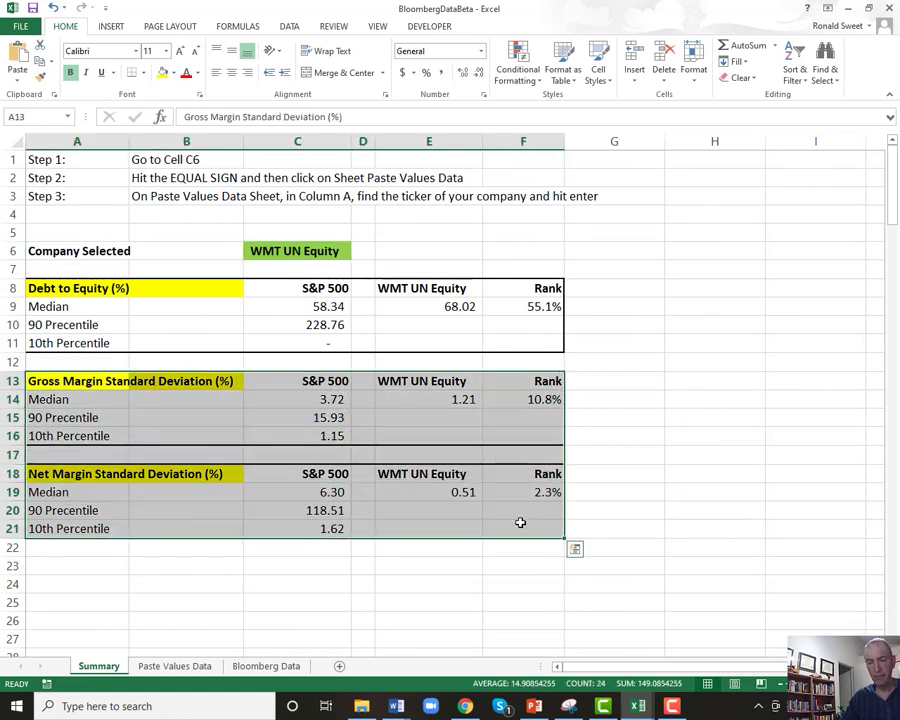
{"action": "key", "text": "ctrl+c"}
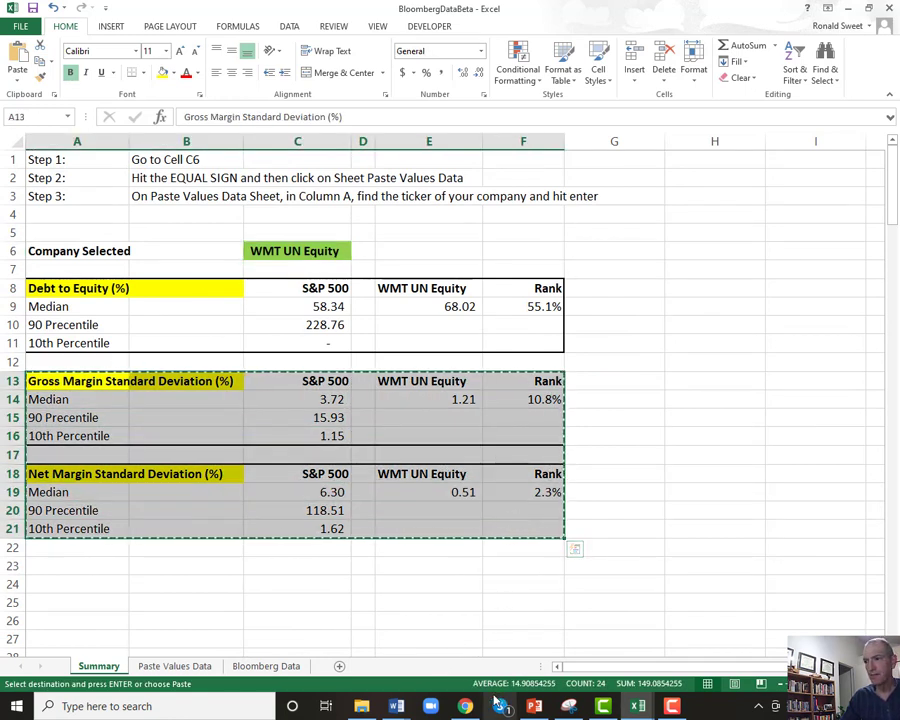
{"action": "mouse_move", "coordinate": [635, 706]}
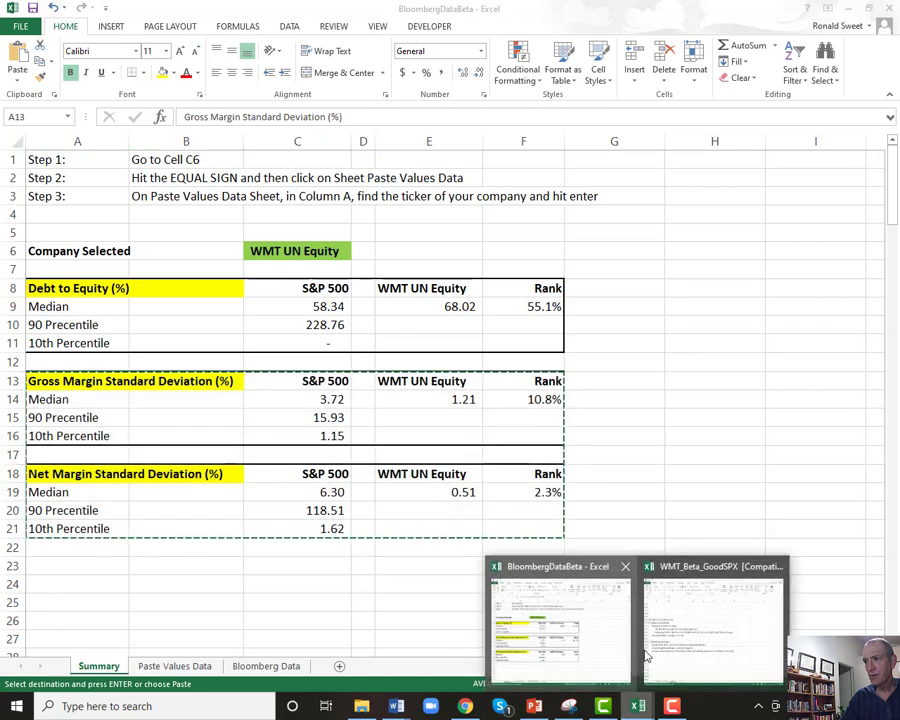
{"action": "left_click", "coordinate": [710, 625]}
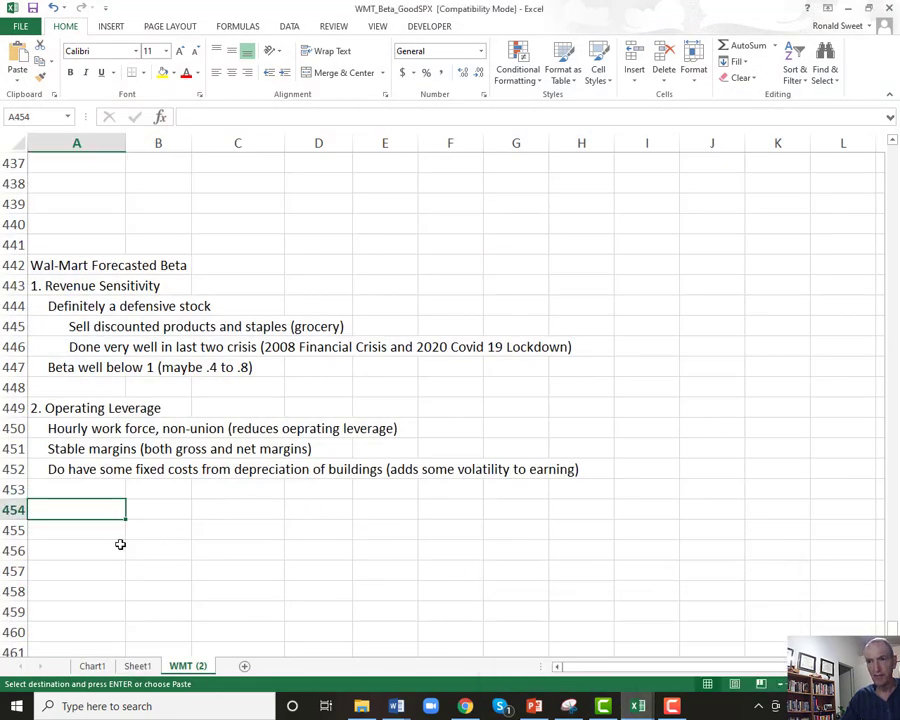
{"action": "right_click", "coordinate": [91, 507]}
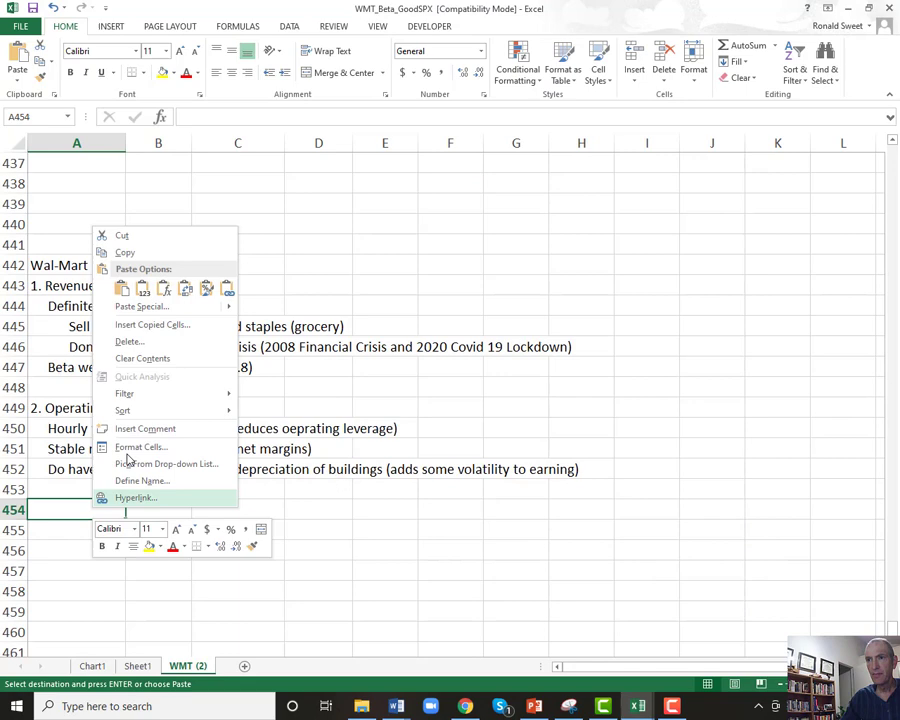
{"action": "left_click", "coordinate": [130, 305]}
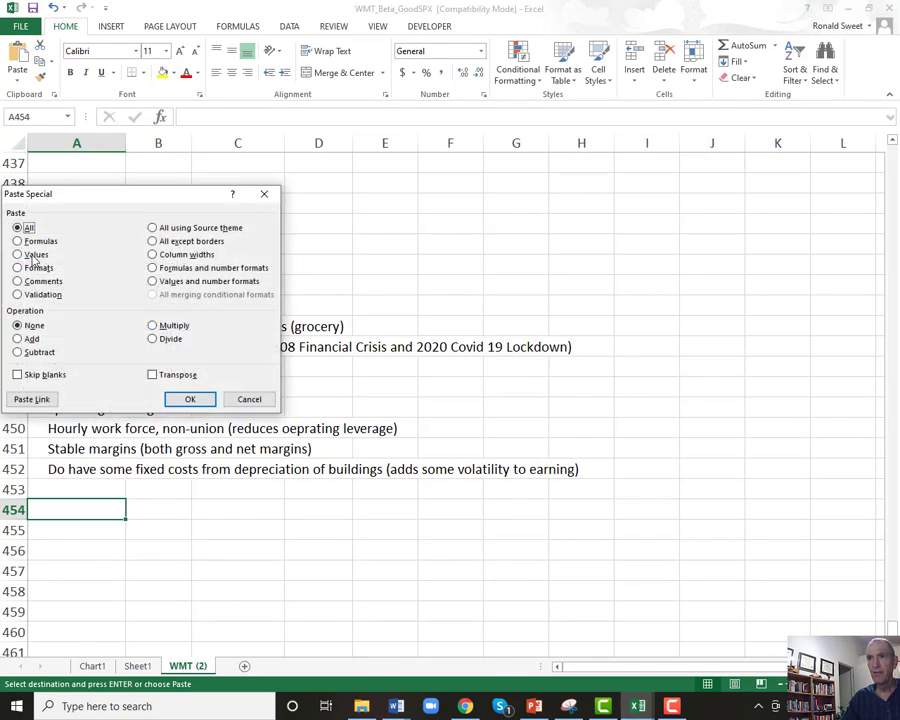
{"action": "left_click", "coordinate": [34, 256]}
{"action": "left_click", "coordinate": [190, 399]}
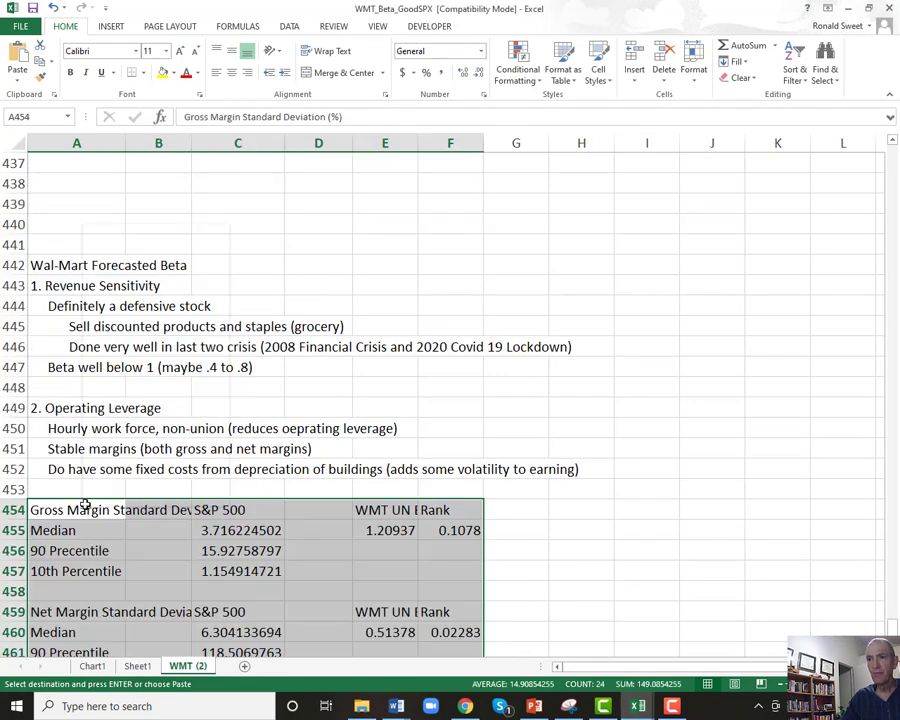
Step: Paste the source formats onto the margin tables starting at A454
{"action": "right_click", "coordinate": [85, 505]}
{"action": "left_click", "coordinate": [122, 305]}
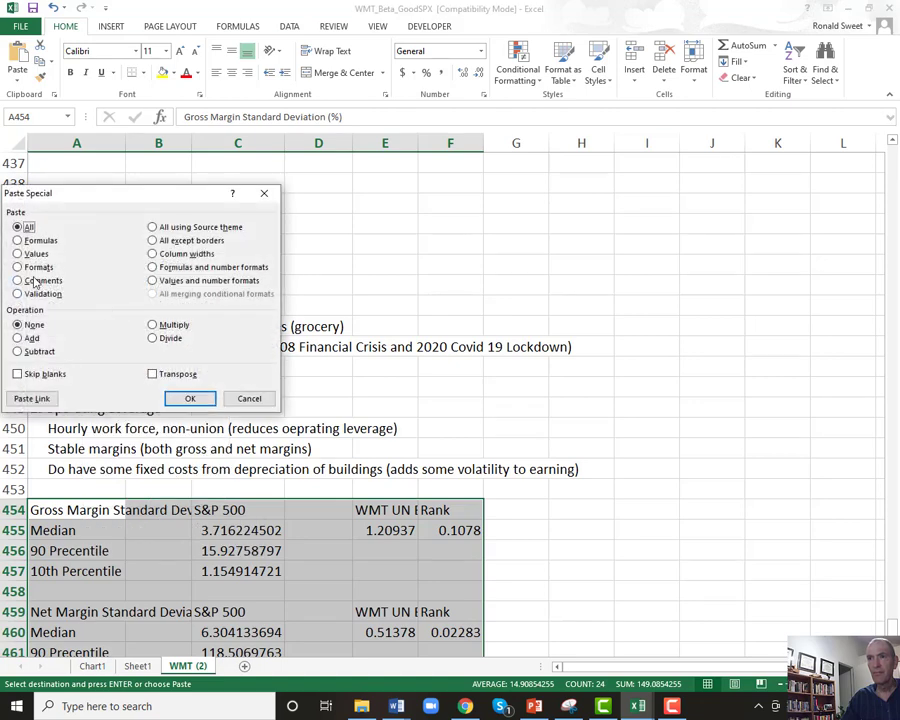
{"action": "left_click", "coordinate": [36, 267]}
{"action": "left_click", "coordinate": [187, 397]}
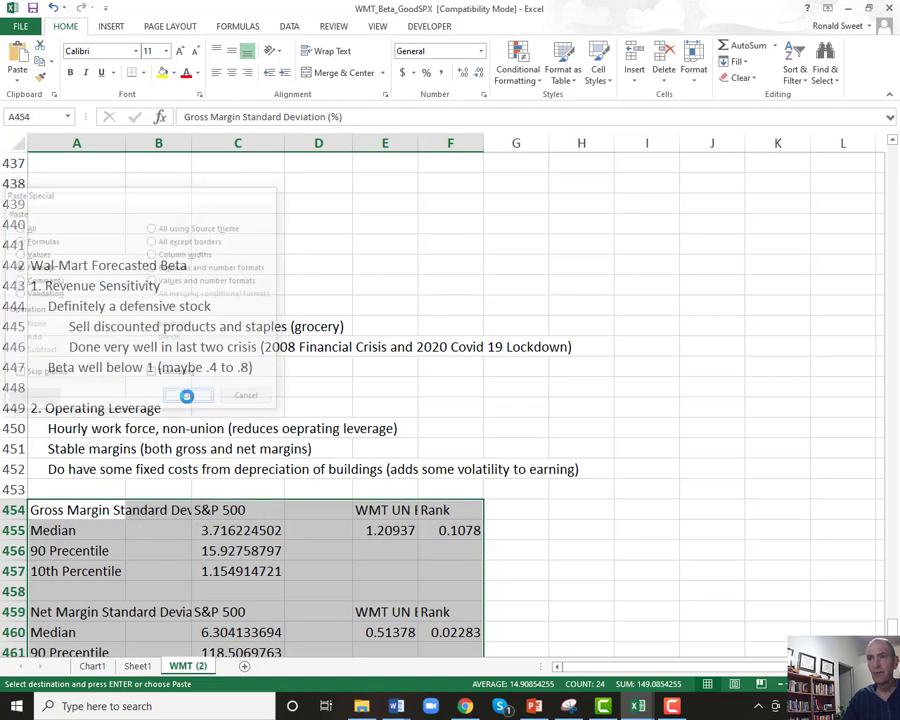
{"action": "scroll", "coordinate": [152, 476], "scroll_direction": "down", "scroll_amount": 3}
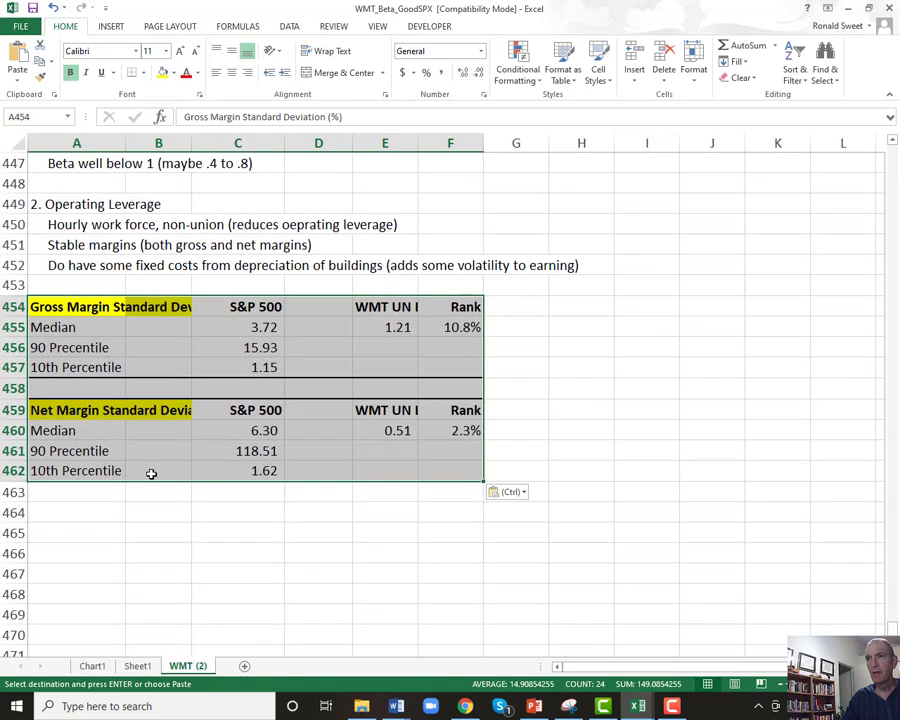
Step: Widen column B to fit the margin table titles, and review both titles and the S&P 500 gross margin median
{"action": "left_click", "coordinate": [115, 328]}
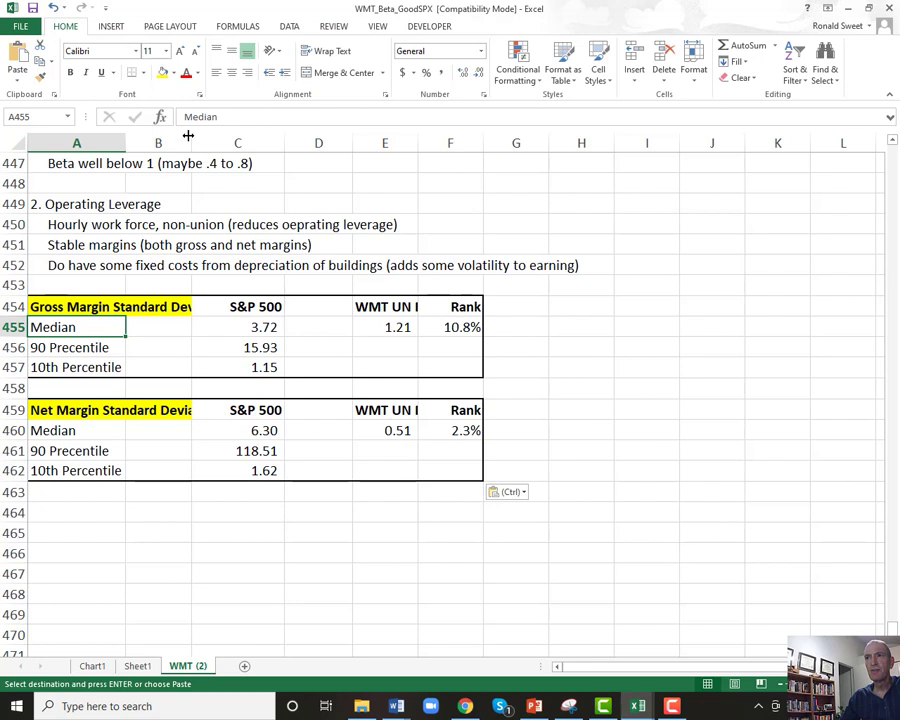
{"action": "left_click_drag", "start_coordinate": [188, 137], "coordinate": [259, 148]}
{"action": "left_click", "coordinate": [72, 307]}
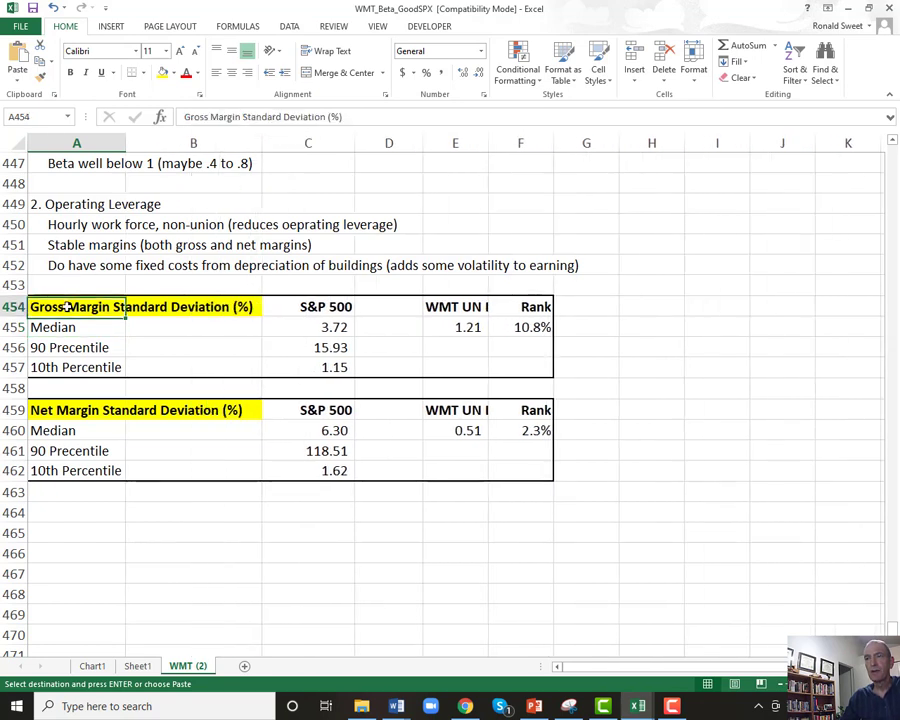
{"action": "left_click", "coordinate": [42, 410]}
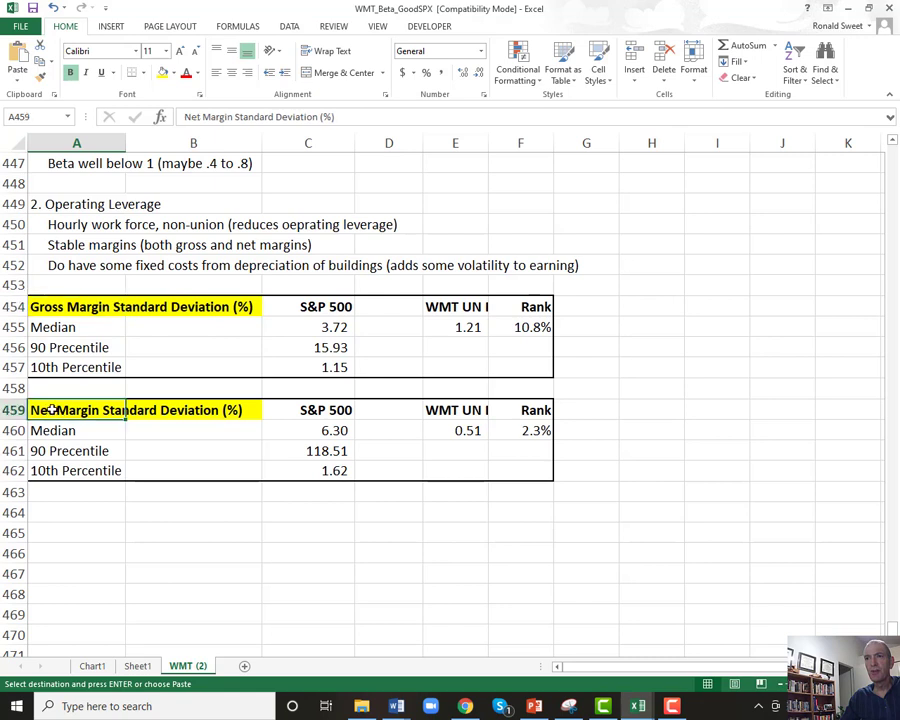
{"action": "left_click", "coordinate": [42, 308]}
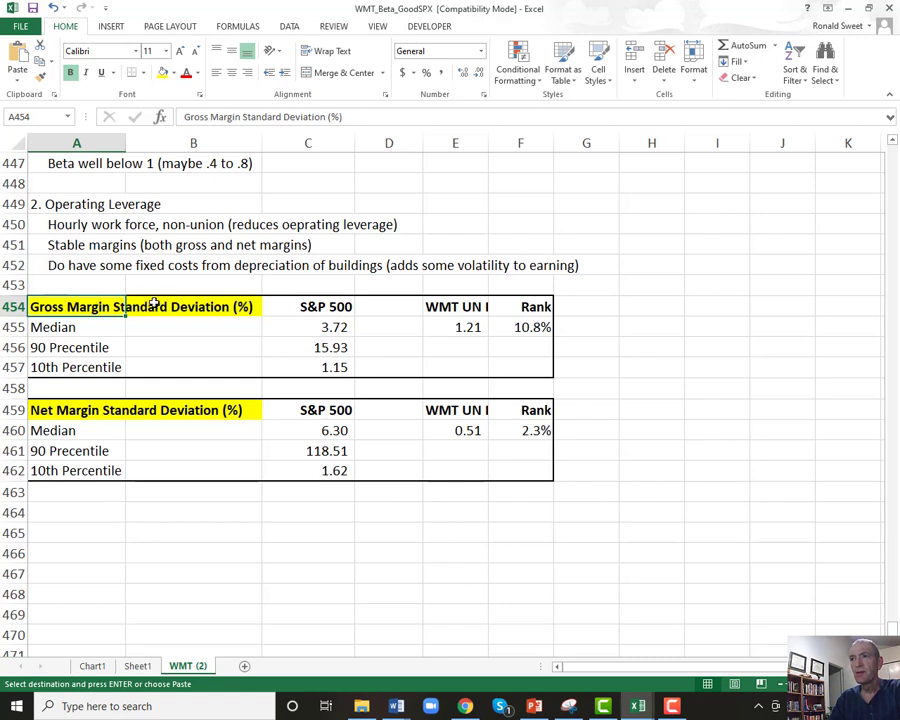
{"action": "left_click", "coordinate": [330, 328]}
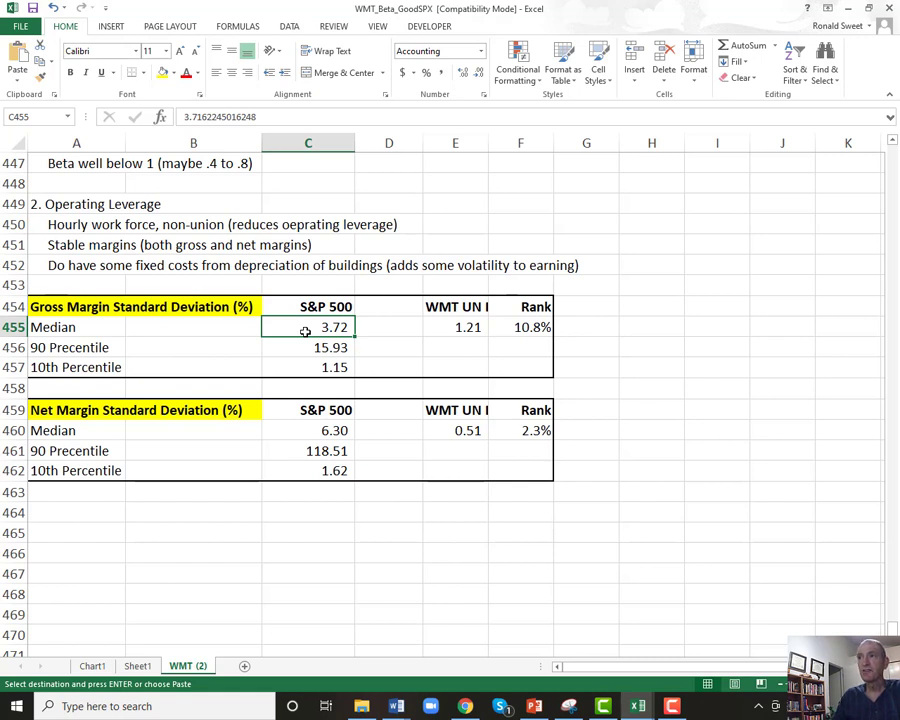
Step: AutoFit column E to the WMT UN Equity heading, and compare Walmart's gross margin deviation with the S&P 500 median and 10th percentile
{"action": "left_click", "coordinate": [480, 144]}
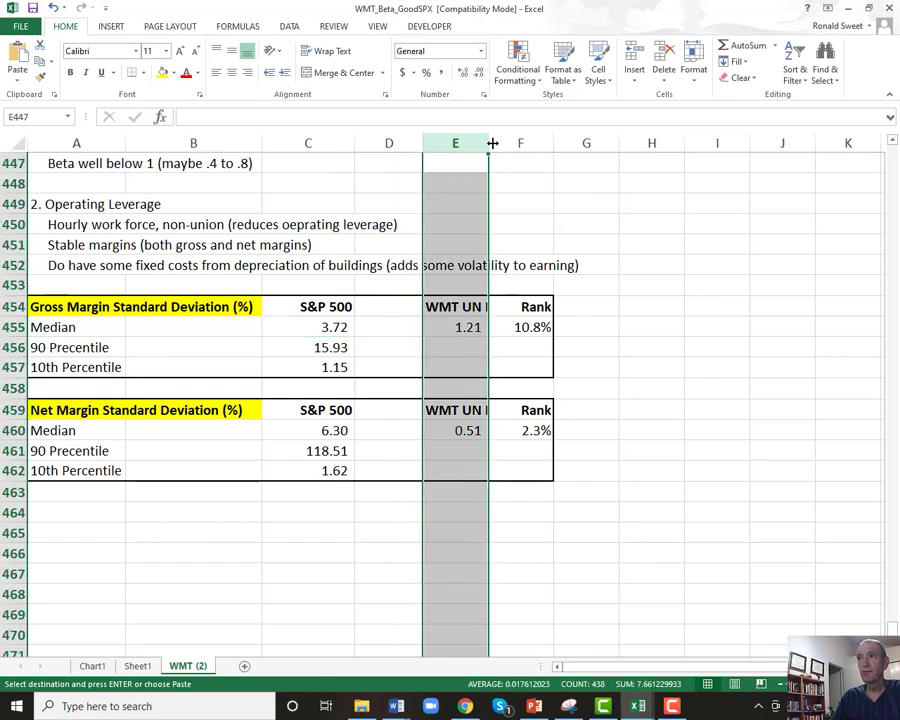
{"action": "double_click", "coordinate": [489, 143]}
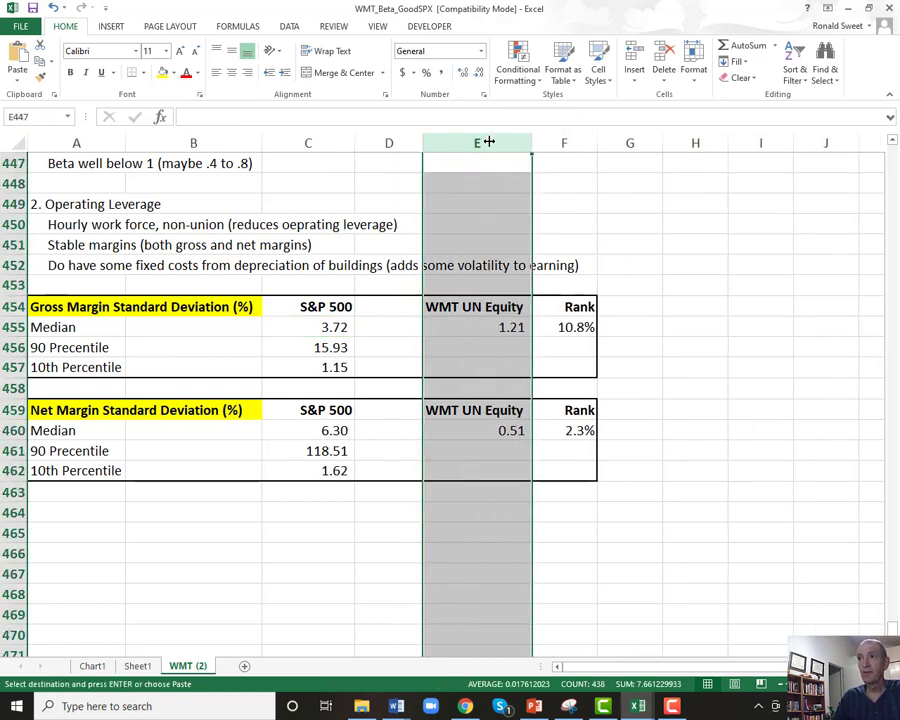
{"action": "left_click", "coordinate": [307, 325]}
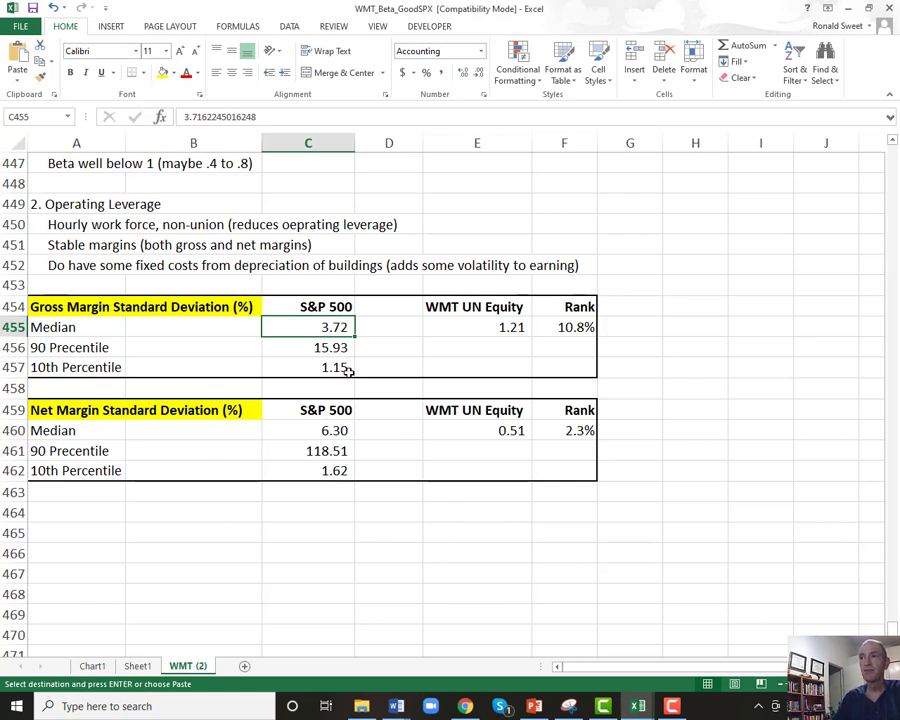
{"action": "left_click", "coordinate": [495, 324]}
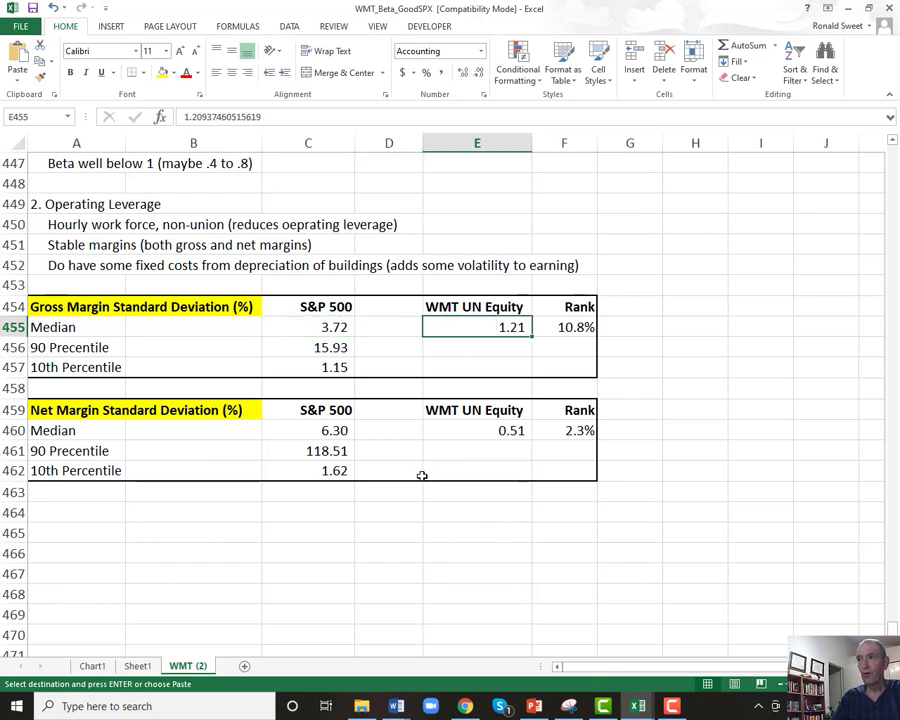
{"action": "left_click", "coordinate": [320, 367]}
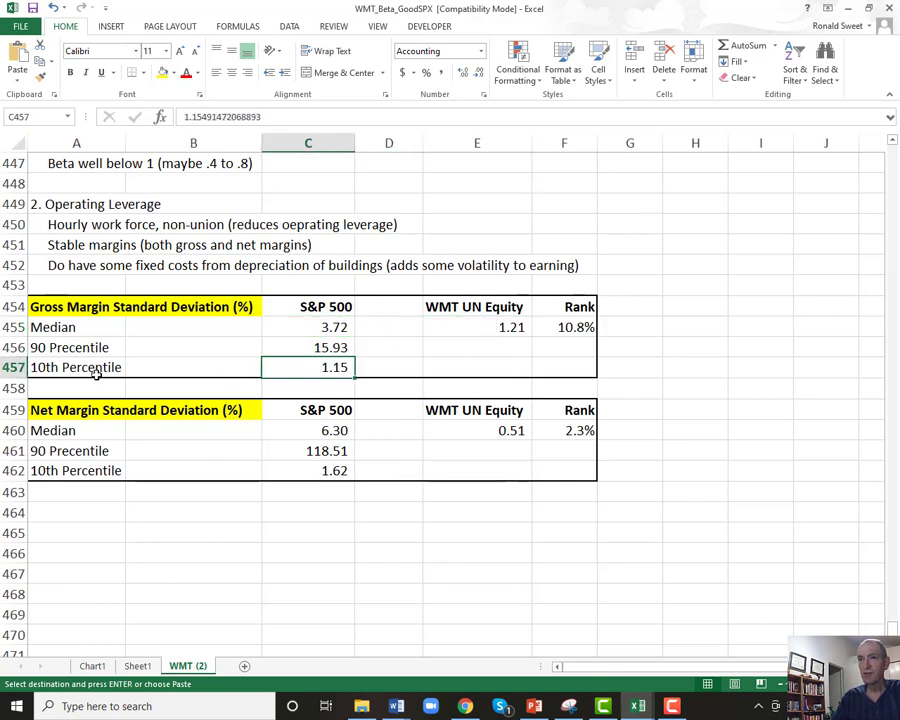
{"action": "left_click", "coordinate": [470, 325]}
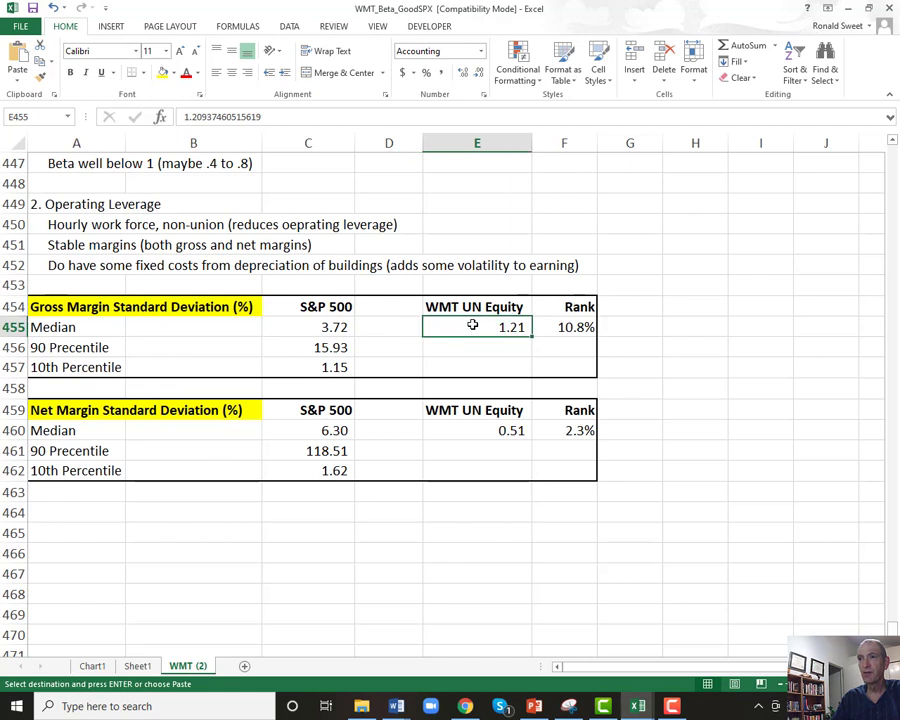
Step: Extend the stable margins note in A451 with ": See Table, very low relative standard deviation of margins"
{"action": "left_click", "coordinate": [12, 245]}
{"action": "left_click", "coordinate": [47, 245]}
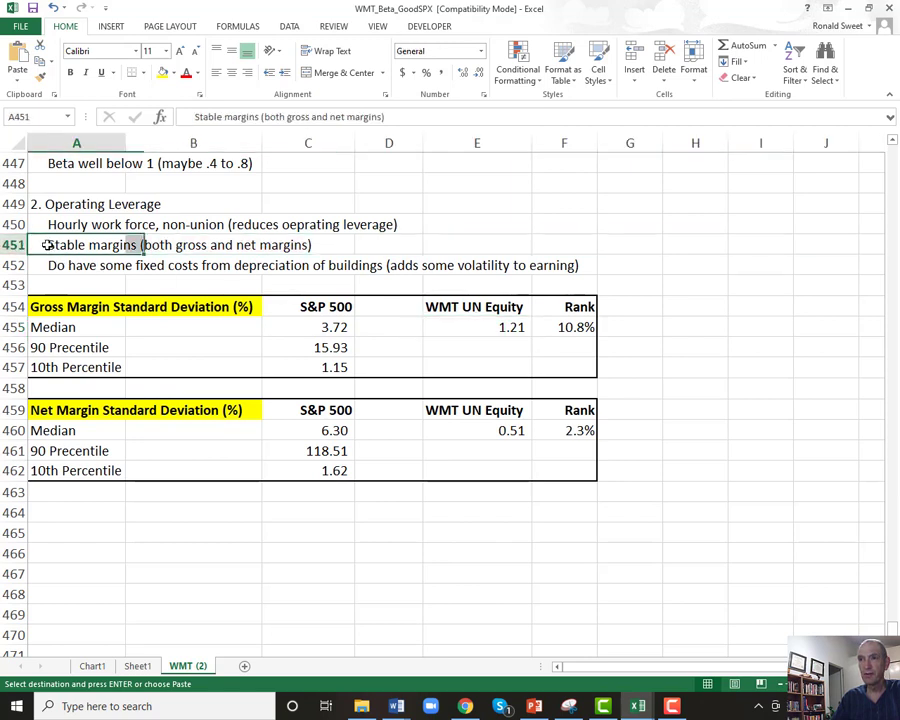
{"action": "key", "text": "F2"}
{"action": "type", "text": ":"}
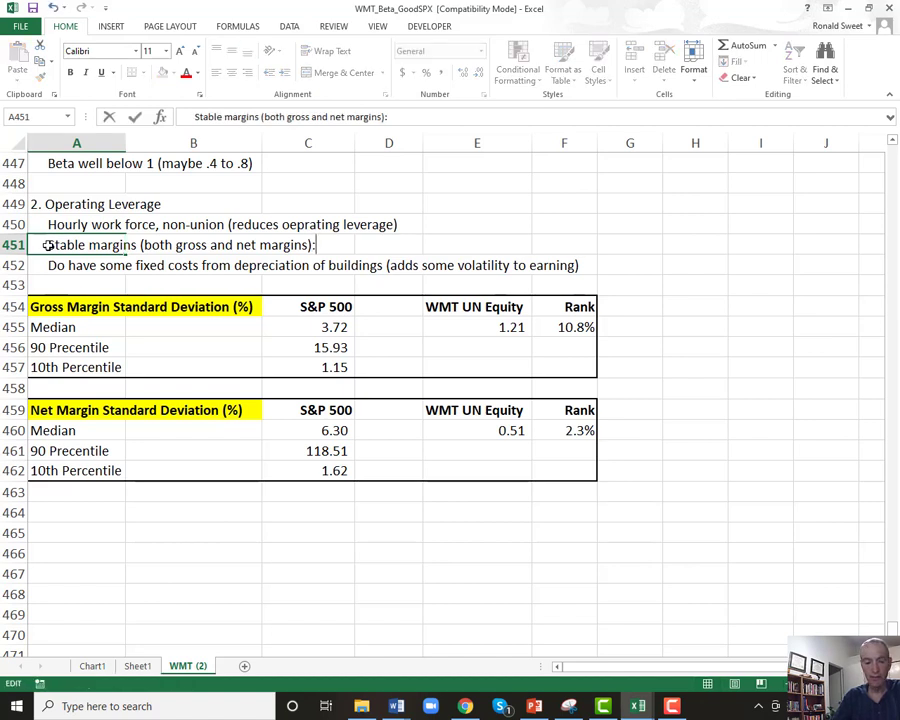
{"action": "type", "text": " See Table"}
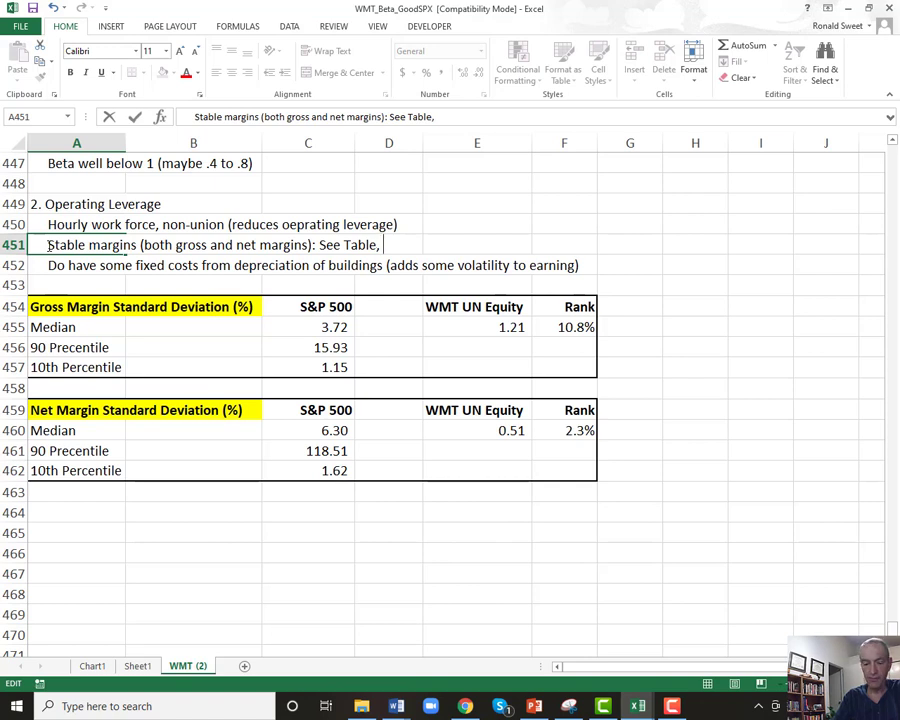
{"action": "type", "text": ", very low r"}
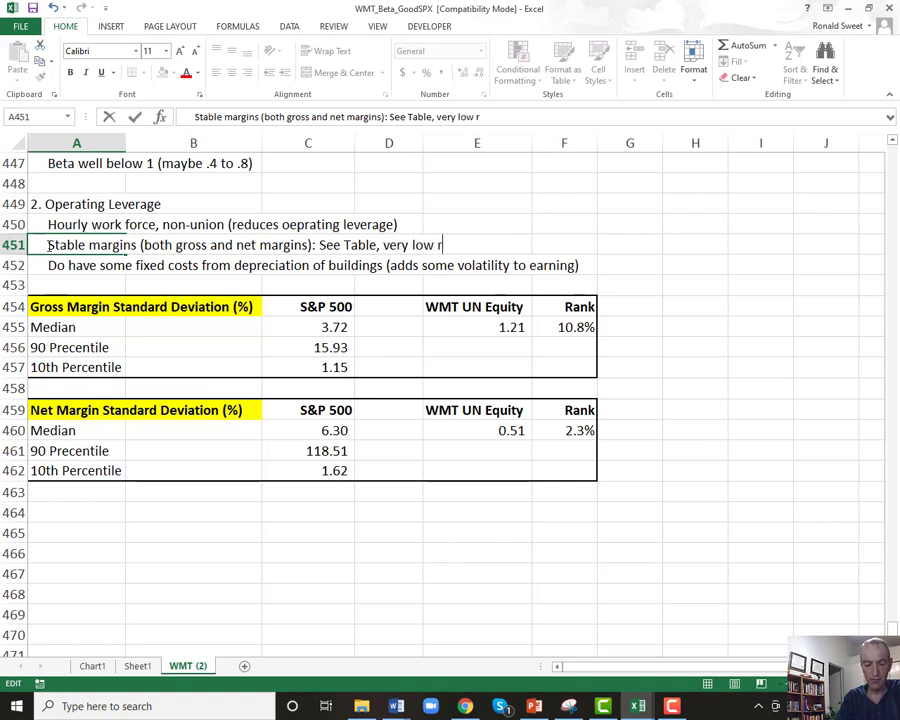
{"action": "type", "text": "elative stand"}
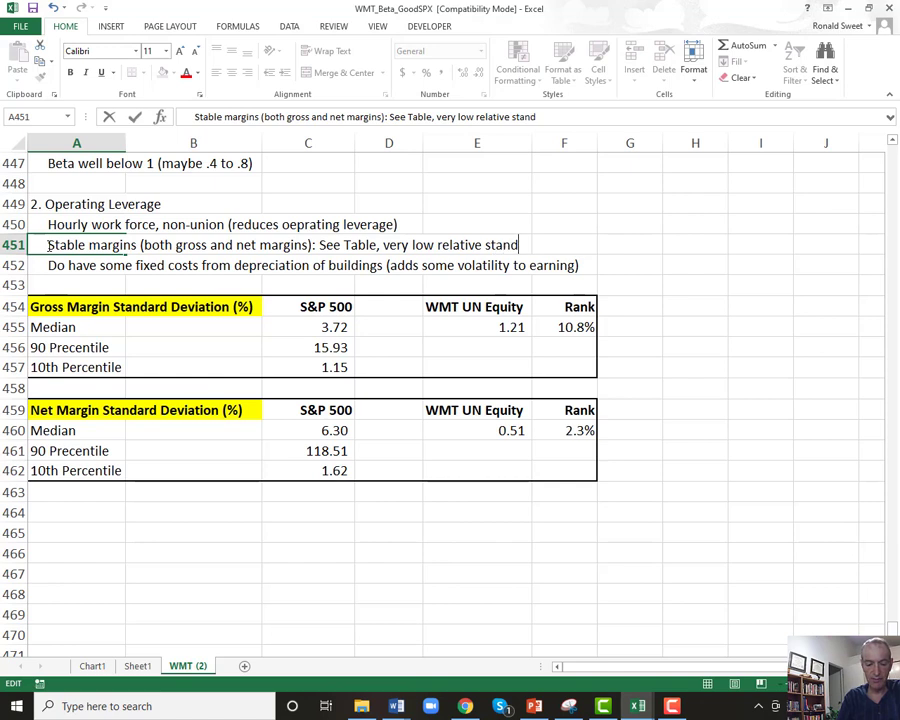
{"action": "type", "text": "ard deviatio"}
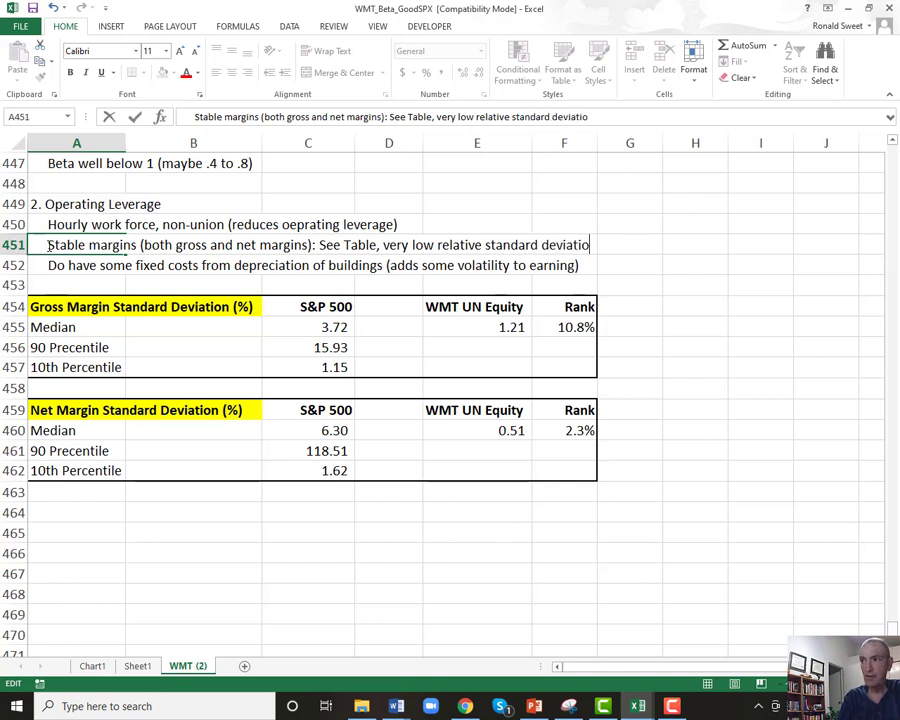
{"action": "type", "text": "n o"}
{"action": "key", "text": "BackSpace"}
{"action": "type", "text": "of"}
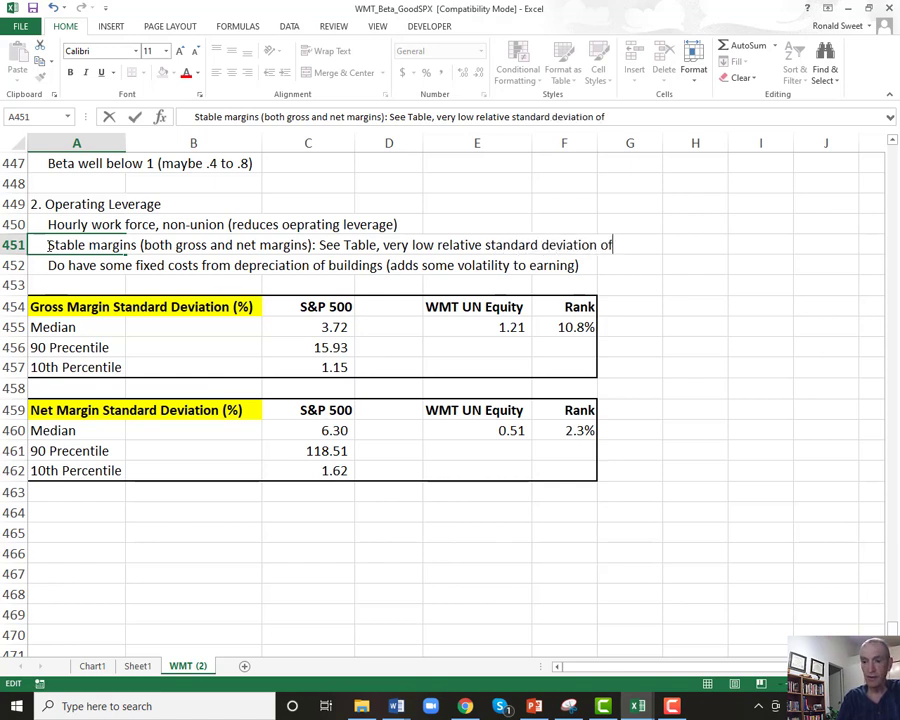
{"action": "type", "text": " margins"}
{"action": "key", "text": "Return"}
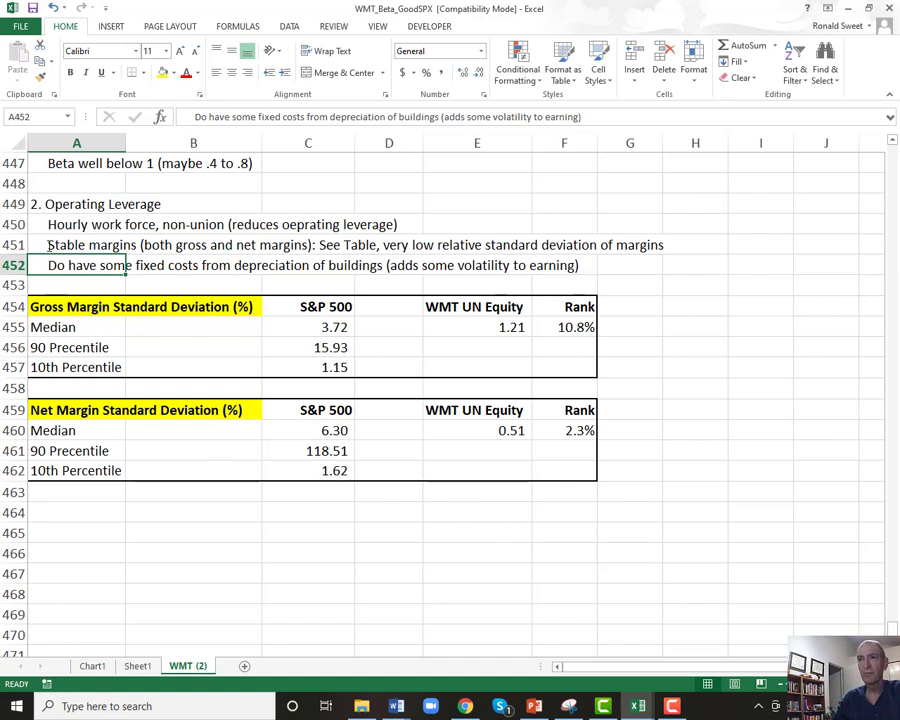
Step: Compare the gross and net margin standard deviations for the S&P 500 median and Walmart, and check Walmart's net margin rank
{"action": "left_click", "coordinate": [476, 330]}
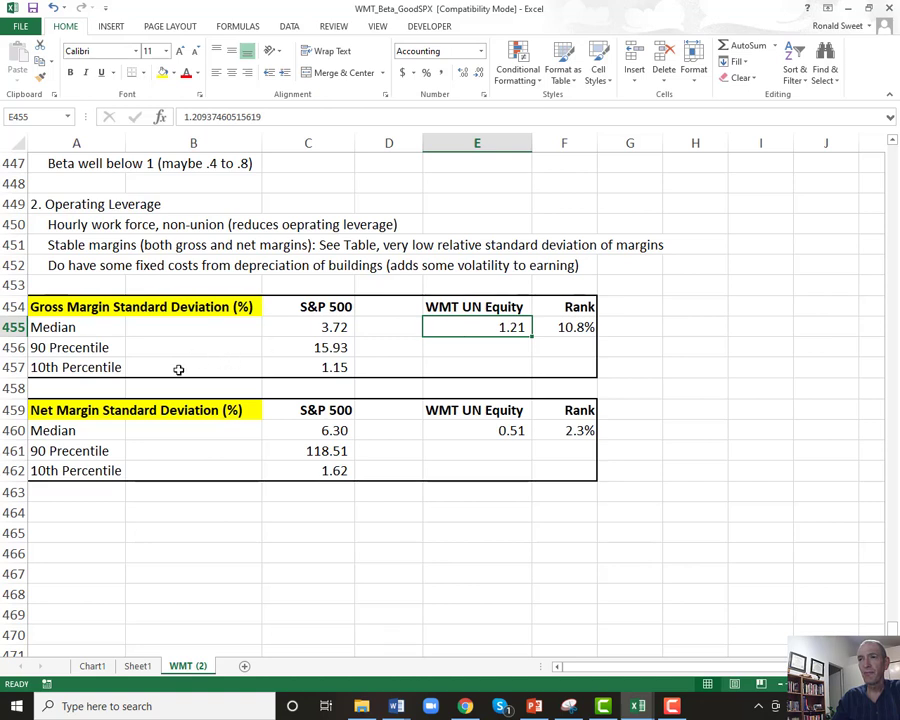
{"action": "left_click", "coordinate": [58, 412]}
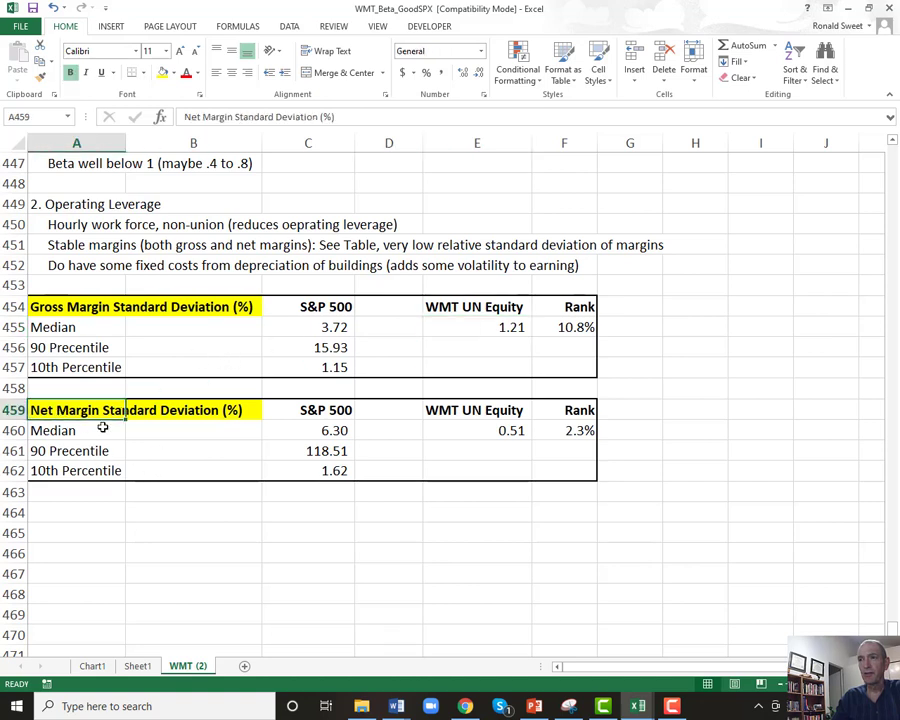
{"action": "left_click", "coordinate": [309, 327]}
{"action": "left_click", "coordinate": [312, 429]}
{"action": "left_click", "coordinate": [314, 333]}
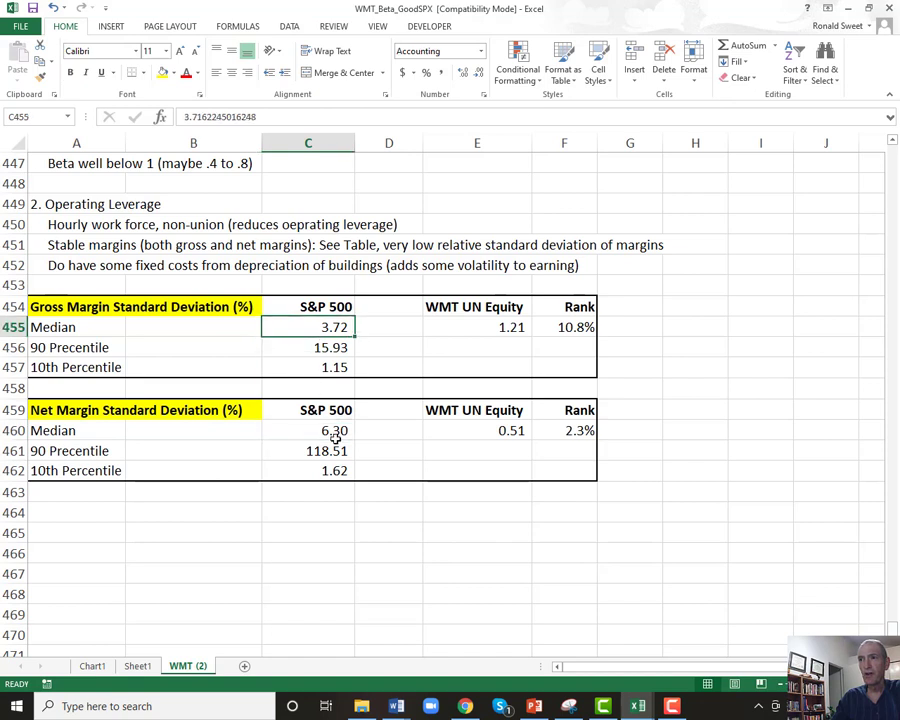
{"action": "left_click", "coordinate": [326, 427]}
{"action": "left_click", "coordinate": [480, 428]}
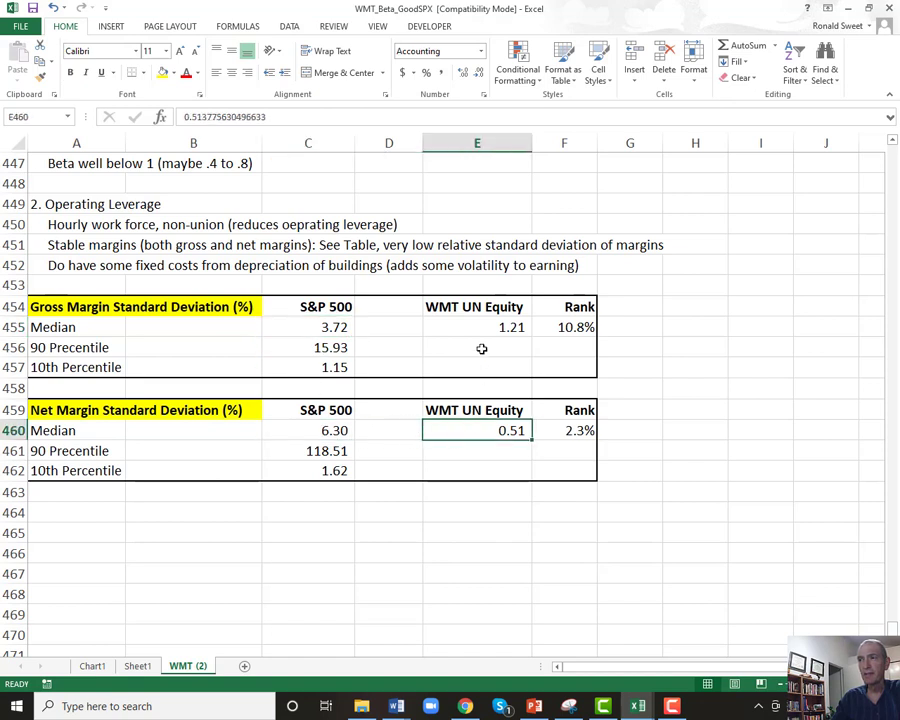
{"action": "left_click", "coordinate": [485, 328]}
{"action": "left_click", "coordinate": [482, 428]}
{"action": "left_click", "coordinate": [486, 325]}
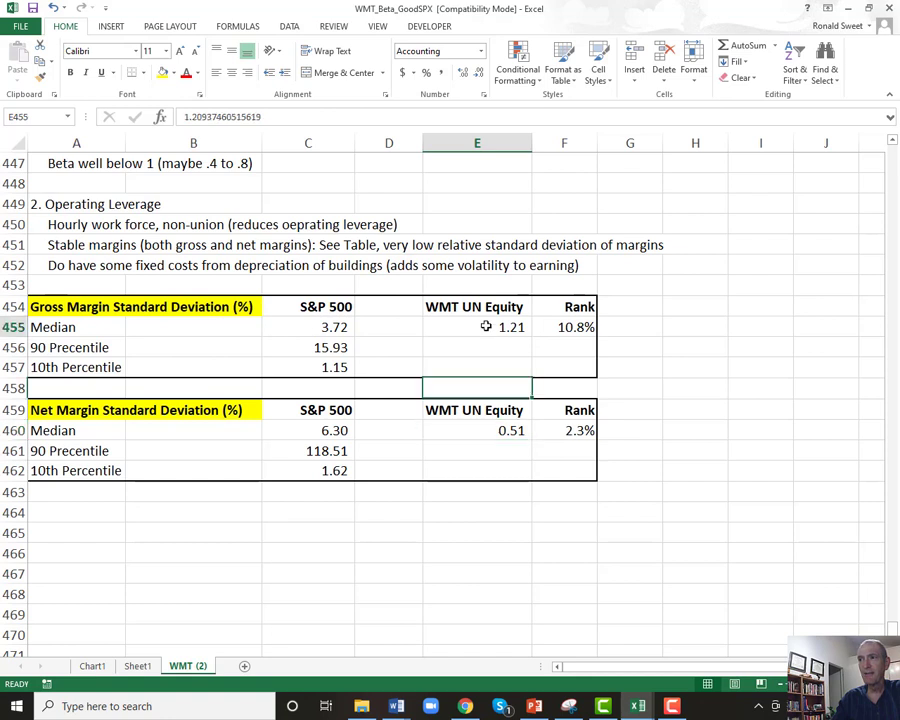
{"action": "left_click", "coordinate": [476, 428]}
{"action": "left_click", "coordinate": [473, 327]}
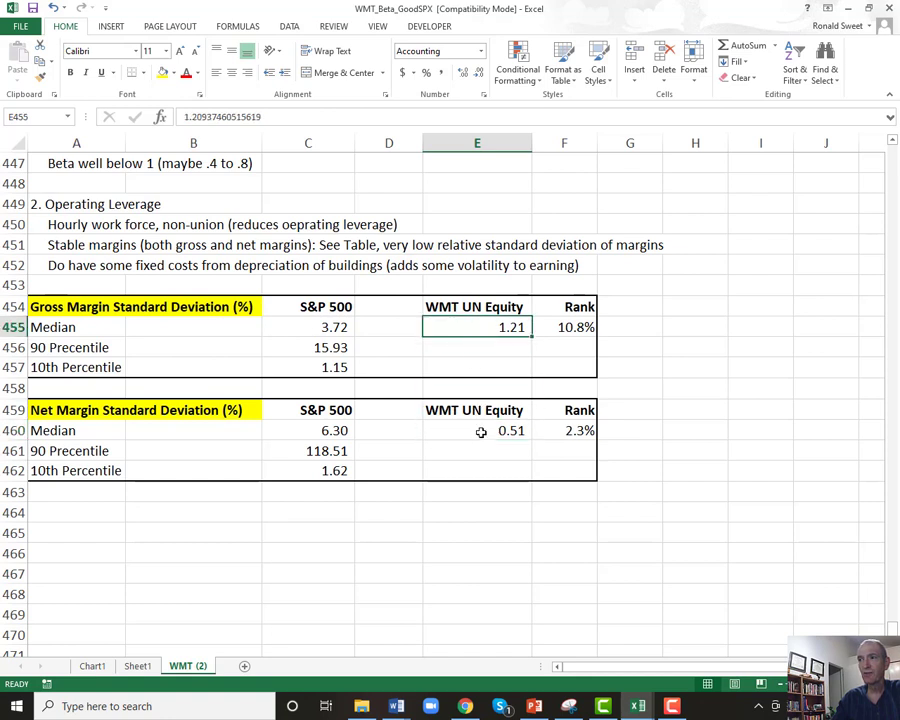
{"action": "left_click", "coordinate": [474, 426]}
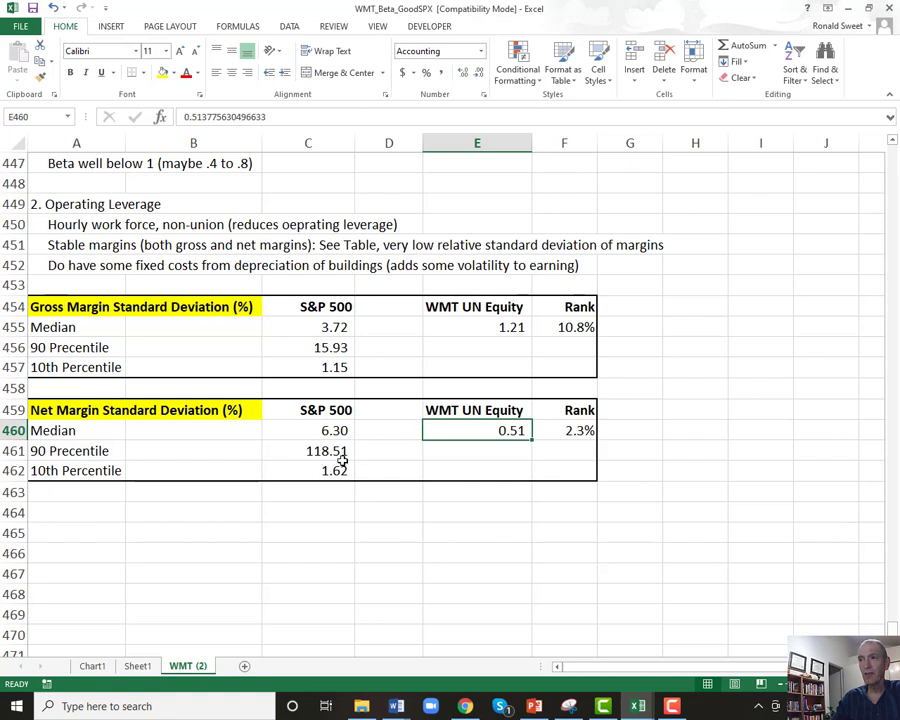
{"action": "left_click", "coordinate": [566, 431]}
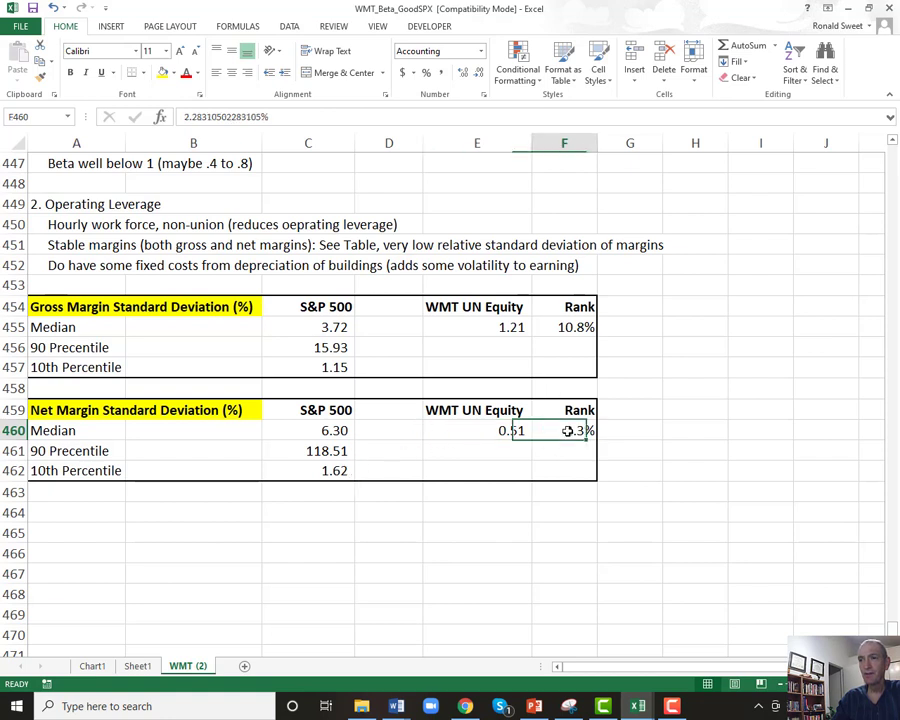
Step: Compare the S&P 500 median and percentile deviations between both margin tables with Walmart's figures, and review the forecasted beta notes
{"action": "left_click", "coordinate": [345, 467]}
{"action": "left_click", "coordinate": [328, 346]}
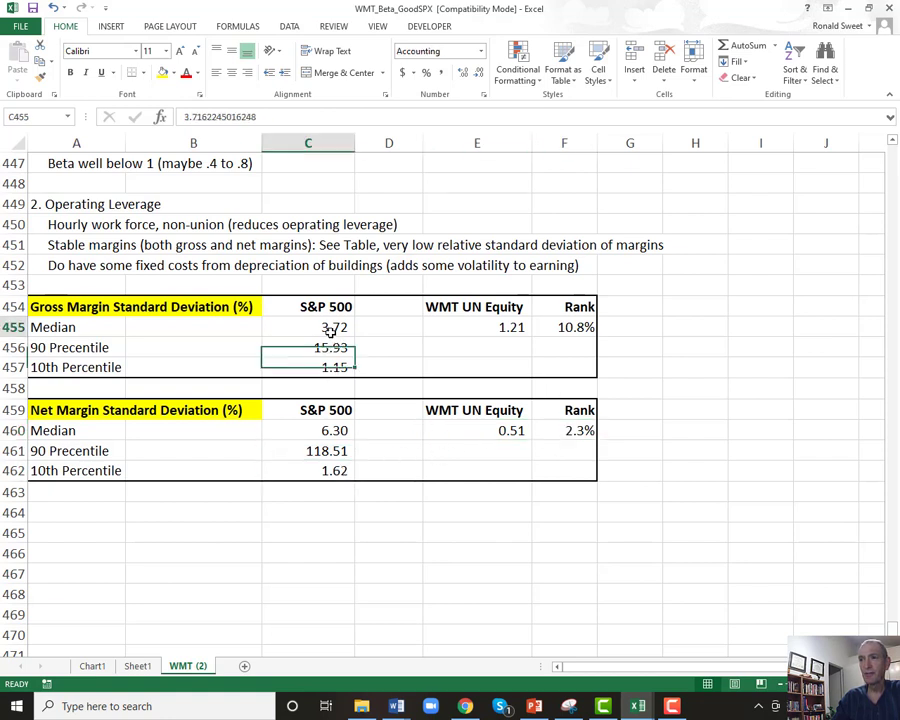
{"action": "left_click", "coordinate": [330, 330]}
{"action": "left_click", "coordinate": [325, 426]}
{"action": "left_click", "coordinate": [327, 334]}
{"action": "left_click", "coordinate": [321, 425]}
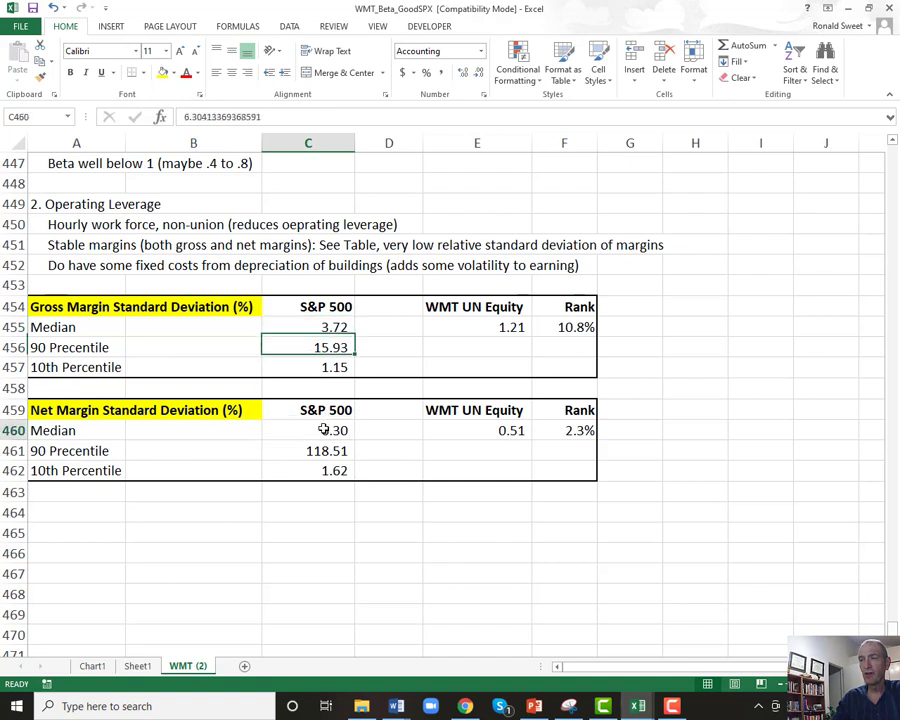
{"action": "left_click", "coordinate": [320, 452]}
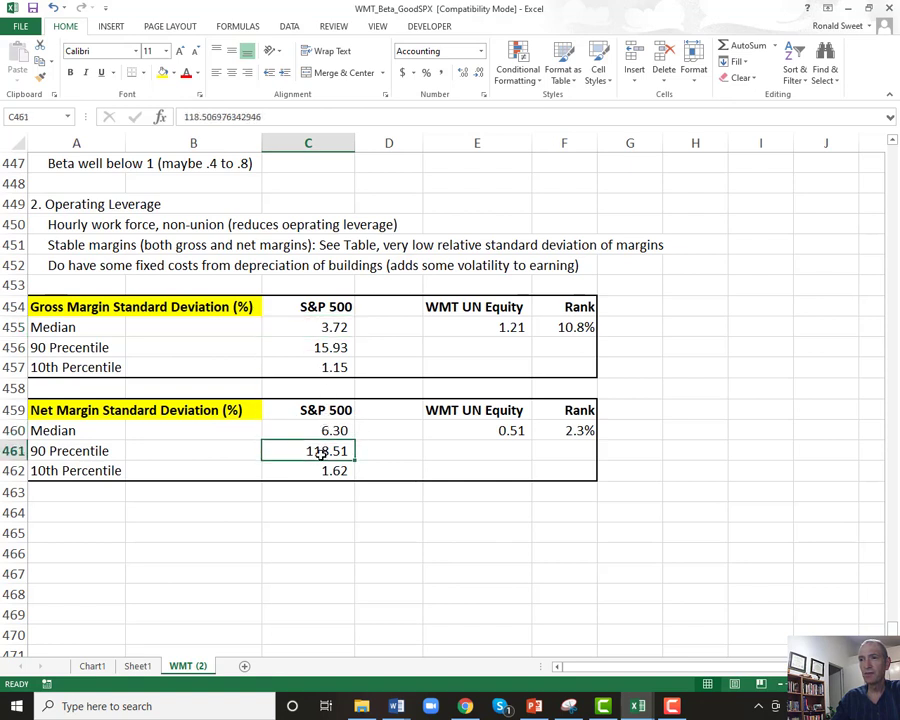
{"action": "left_click", "coordinate": [320, 342]}
{"action": "left_click", "coordinate": [324, 327]}
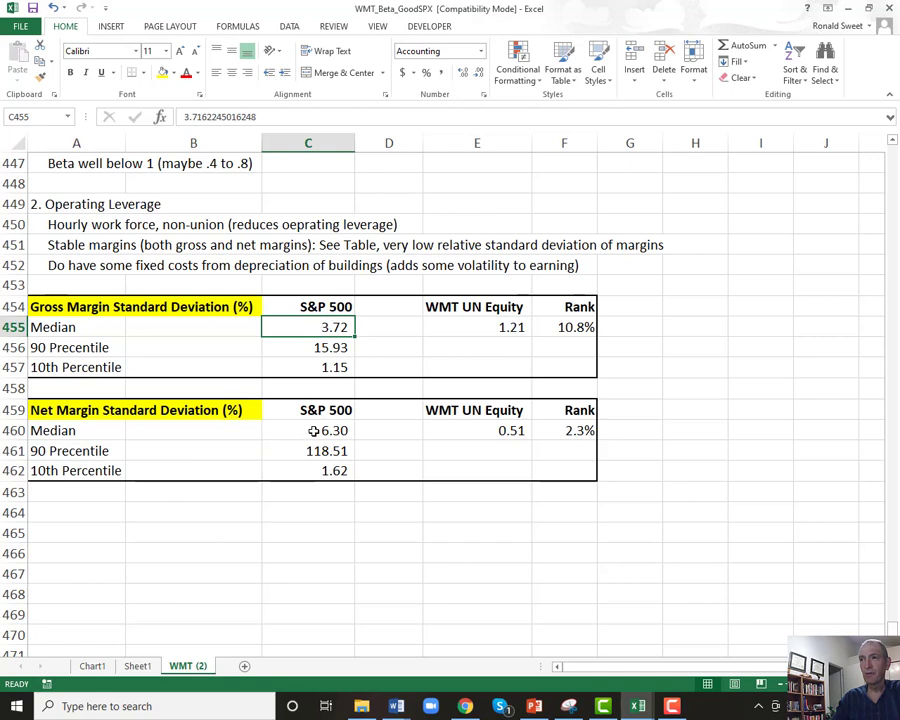
{"action": "left_click", "coordinate": [292, 429]}
{"action": "left_click", "coordinate": [333, 469]}
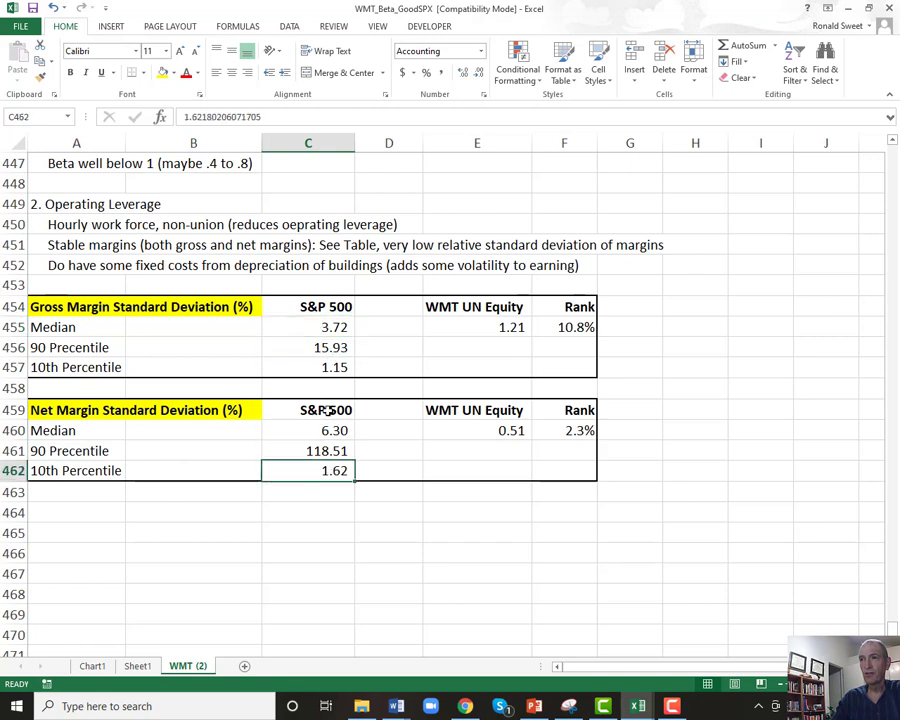
{"action": "left_click", "coordinate": [475, 322]}
{"action": "left_click", "coordinate": [482, 430]}
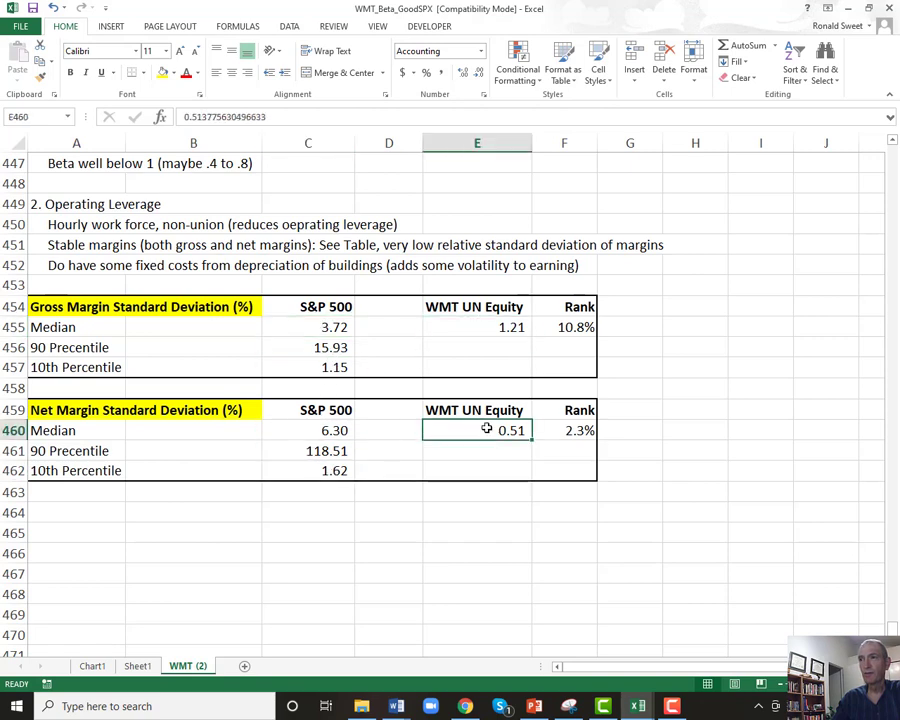
{"action": "scroll", "coordinate": [370, 390], "scroll_direction": "up", "scroll_amount": 3}
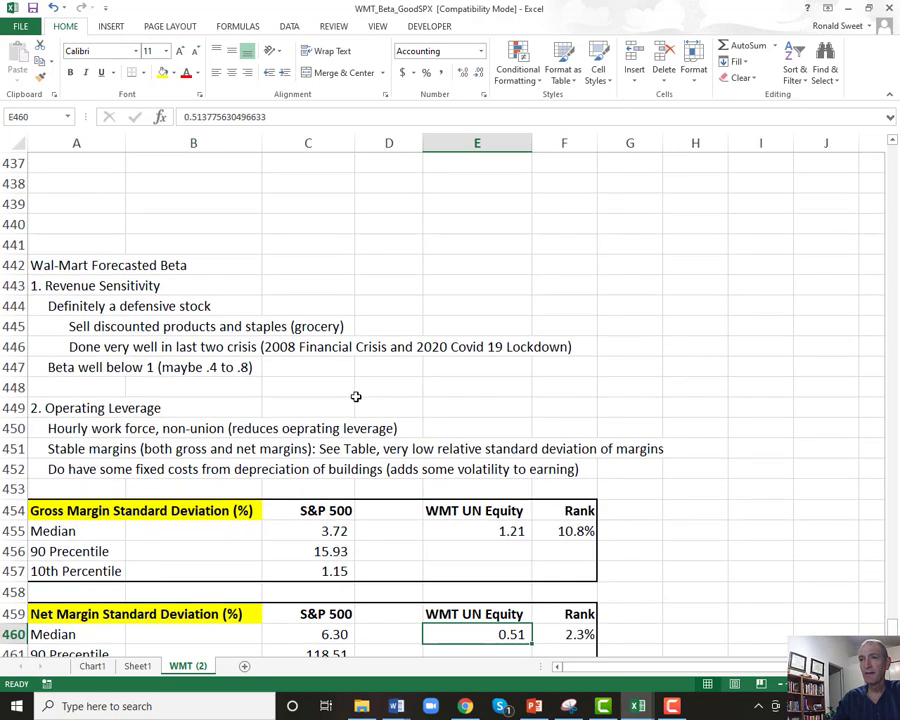
{"action": "scroll", "coordinate": [370, 480], "scroll_direction": "down", "scroll_amount": 3}
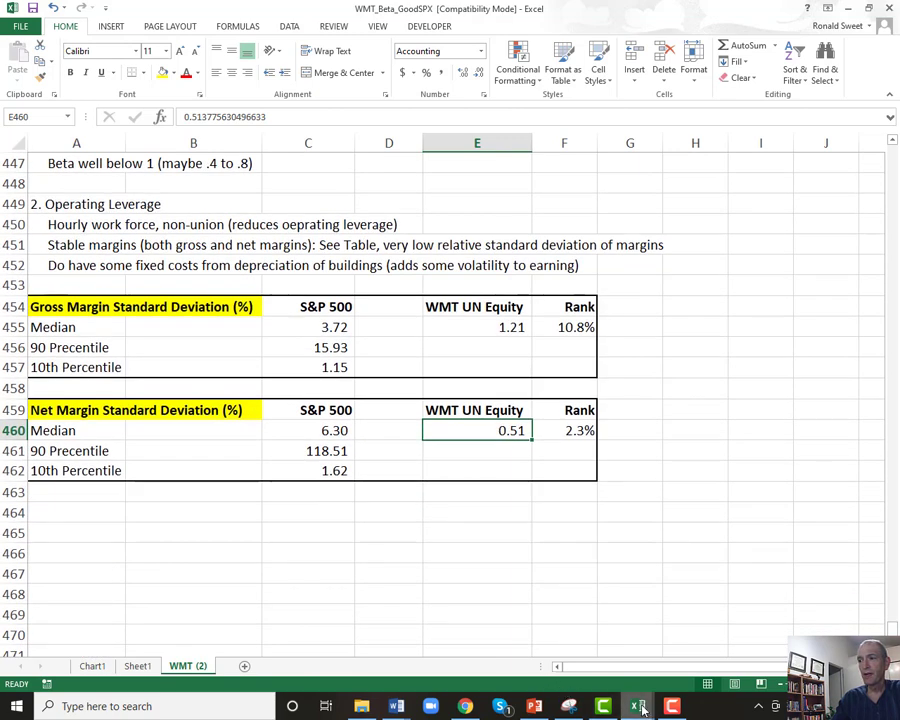
Step: Switch to the BloombergDataBeta workbook and copy the selected company cell C6 into C5 on the Summary sheet
{"action": "mouse_move", "coordinate": [640, 707]}
{"action": "left_click", "coordinate": [550, 636]}
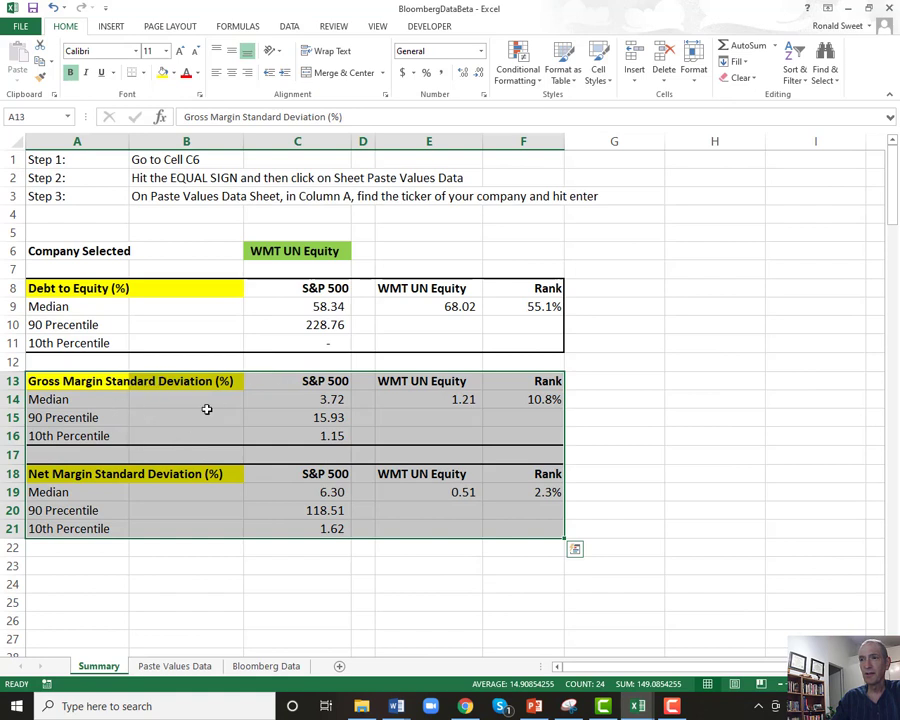
{"action": "left_click", "coordinate": [285, 250]}
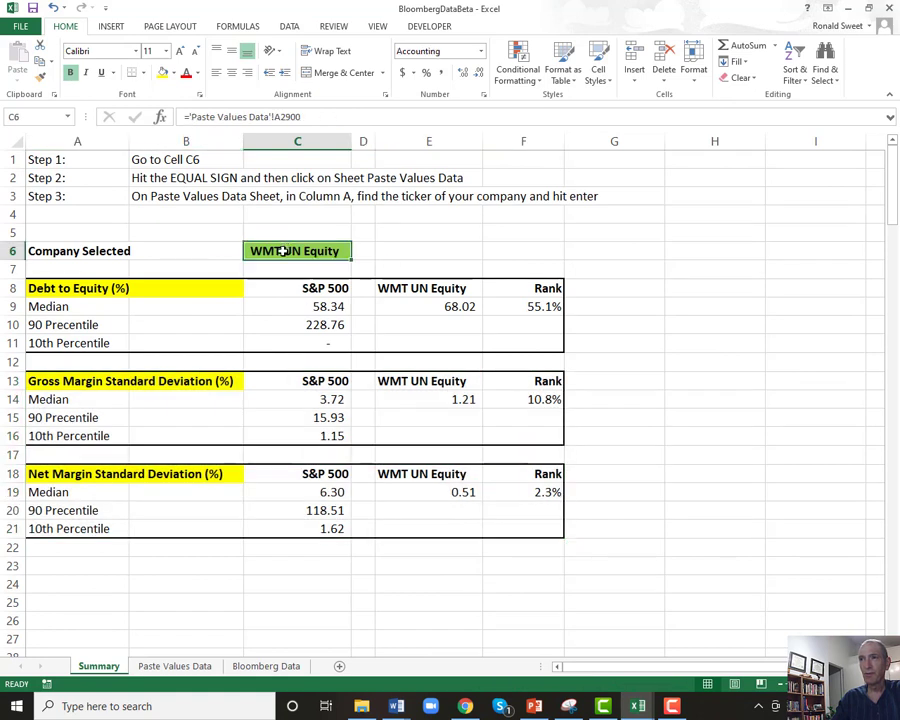
{"action": "key", "text": "ctrl+c"}
{"action": "key", "text": "Up"}
{"action": "key", "text": "ctrl+v"}
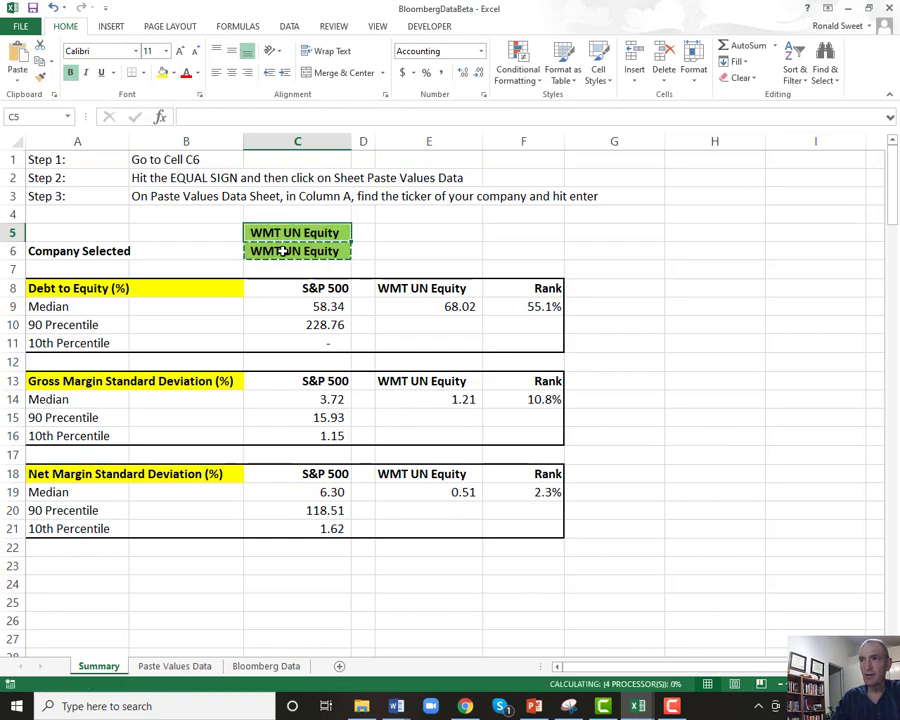
{"action": "key", "text": "Return"}
Step: Set C6 to reference COST UW Equity in column A of the Paste Values Data sheet, and inspect Costco's gross margin deviation
{"action": "type", "text": "="}
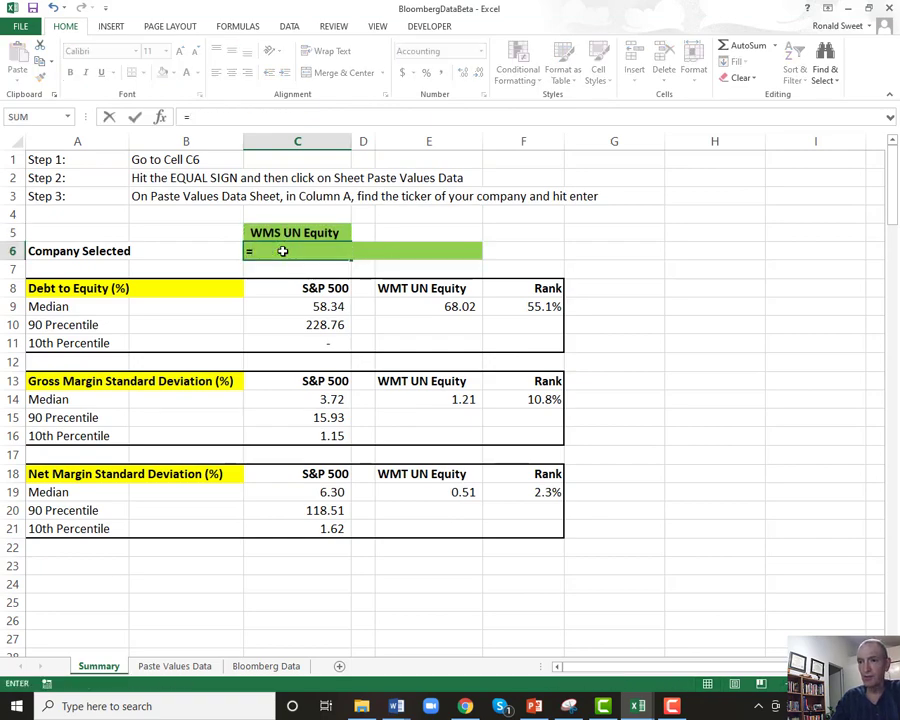
{"action": "left_click", "coordinate": [186, 669]}
{"action": "left_click", "coordinate": [86, 533]}
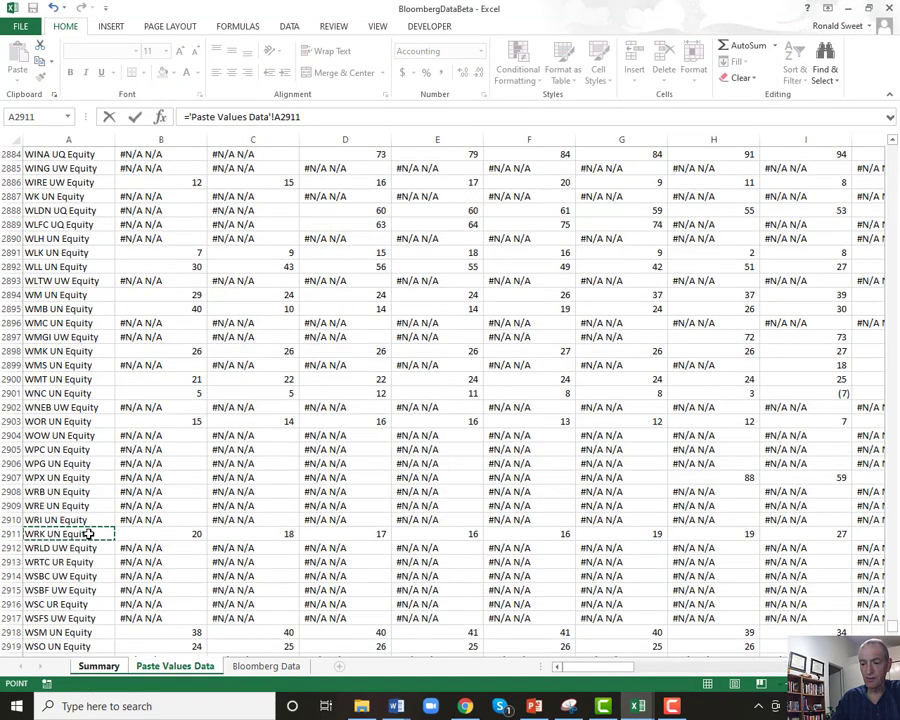
{"action": "key", "text": "ctrl+Up"}
{"action": "key", "text": "Page_Down"}
{"action": "key", "text": "Page_Down"}
{"action": "key", "text": "Page_Down"}
{"action": "key", "text": "Page_Down"}
{"action": "key", "text": "Page_Down"}
{"action": "key", "text": "Page_Down"}
{"action": "key", "text": "Page_Down"}
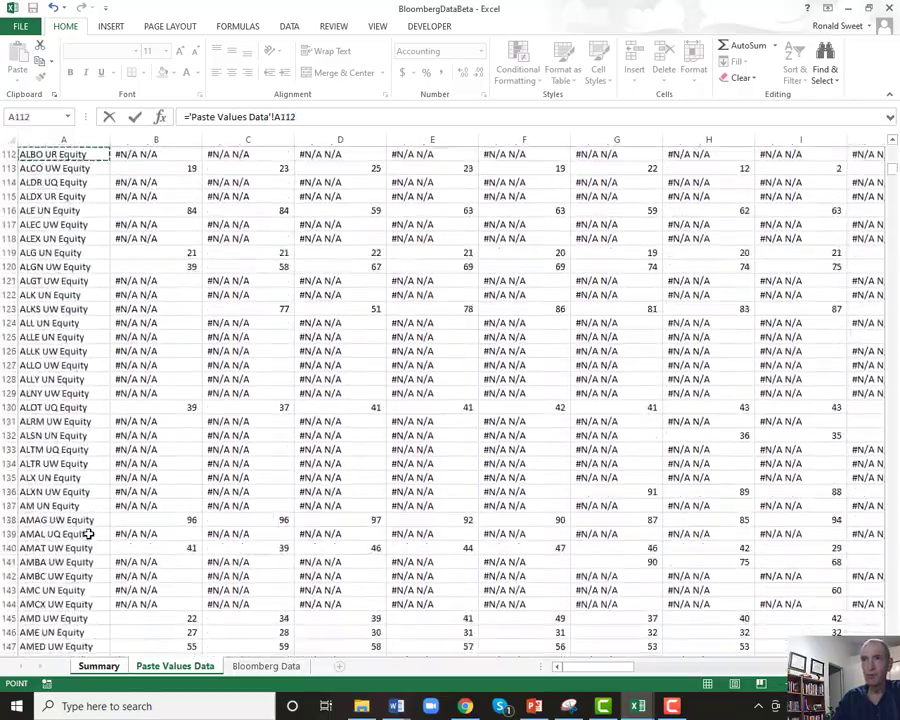
{"action": "key", "text": "Page_Down"}
{"action": "key", "text": "Page_Down"}
{"action": "key", "text": "Page_Down"}
{"action": "key", "text": "Page_Down"}
{"action": "key", "text": "Page_Down"}
{"action": "key", "text": "Page_Down"}
{"action": "key", "text": "Page_Down"}
{"action": "key", "text": "Page_Down"}
{"action": "key", "text": "Page_Down"}
{"action": "key", "text": "Page_Down"}
{"action": "key", "text": "Page_Down"}
{"action": "key", "text": "Page_Down"}
{"action": "key", "text": "Page_Down"}
{"action": "key", "text": "Page_Down"}
{"action": "key", "text": "Page_Down"}
{"action": "key", "text": "Page_Down"}
{"action": "key", "text": "Page_Down"}
{"action": "key", "text": "Page_Down"}
{"action": "key", "text": "Page_Down"}
{"action": "key", "text": "Page_Down"}
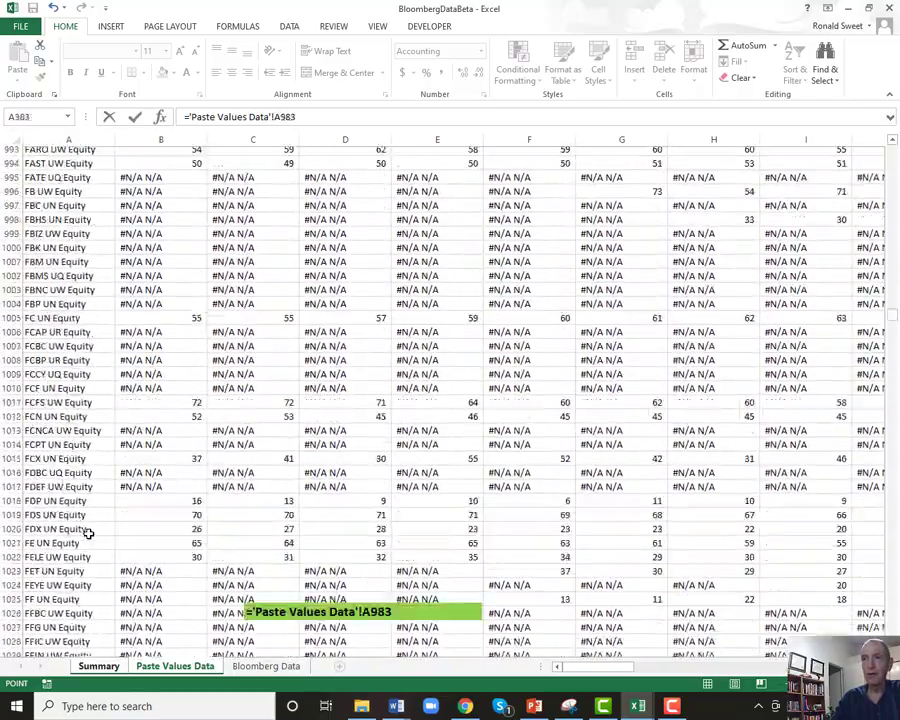
{"action": "key", "text": "Page_Up"}
{"action": "key", "text": "Page_Up"}
{"action": "key", "text": "Page_Up"}
{"action": "key", "text": "Page_Up"}
{"action": "key", "text": "Page_Up"}
{"action": "key", "text": "Page_Up"}
{"action": "key", "text": "Page_Up"}
{"action": "key", "text": "Page_Up"}
{"action": "key", "text": "Page_Up"}
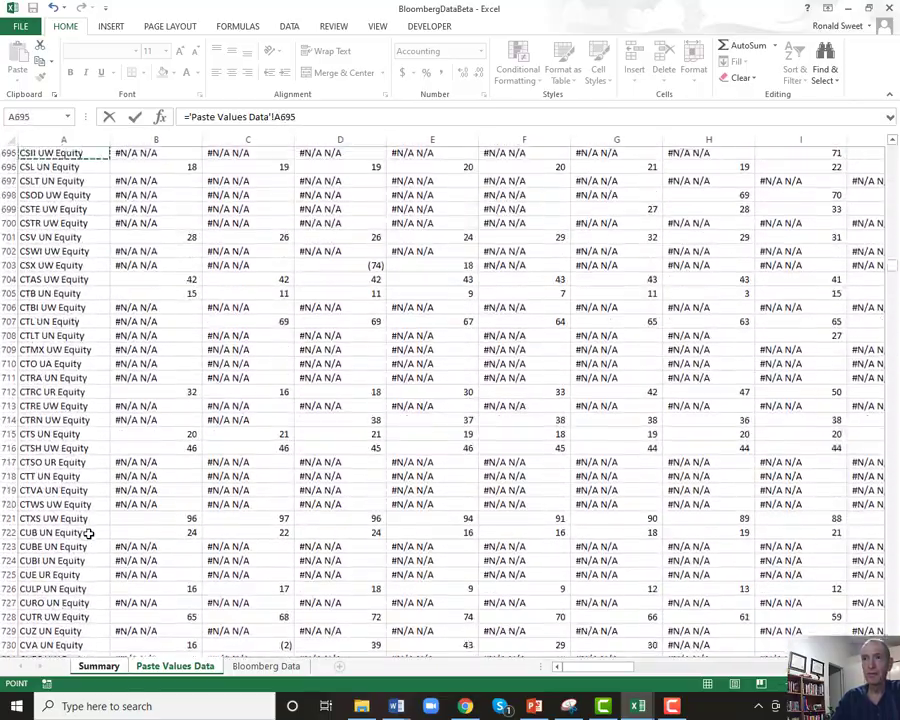
{"action": "key", "text": "Page_Up"}
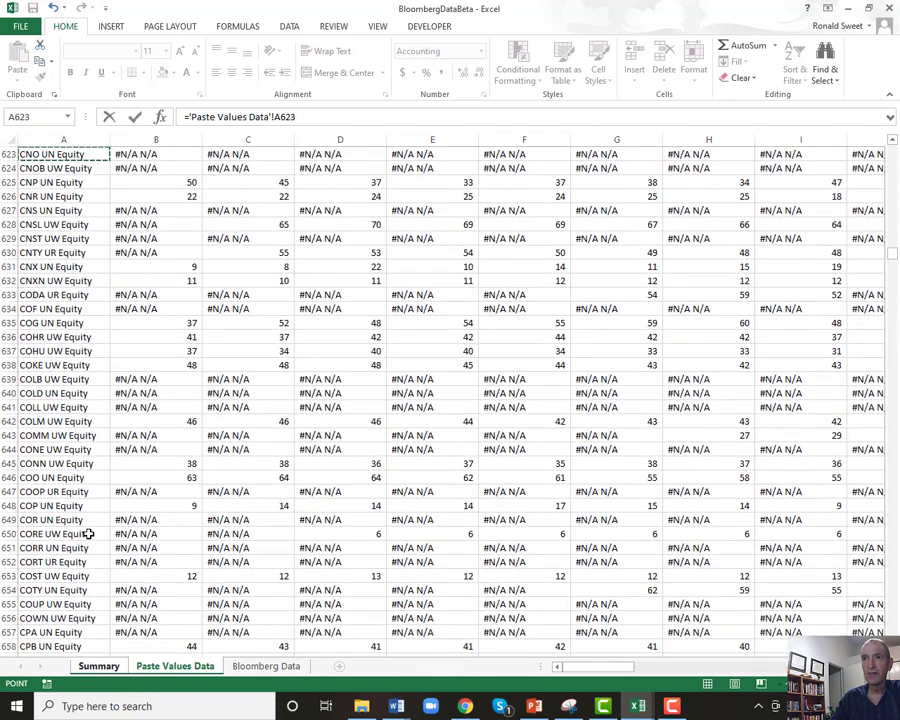
{"action": "left_click", "coordinate": [57, 577]}
{"action": "key", "text": "Return"}
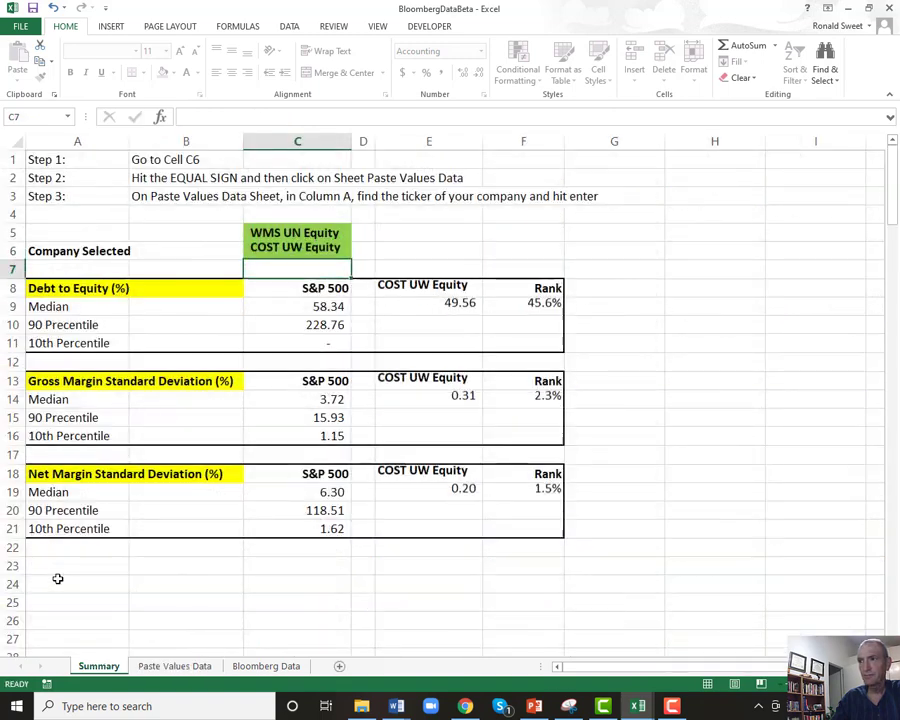
{"action": "left_click", "coordinate": [429, 399]}
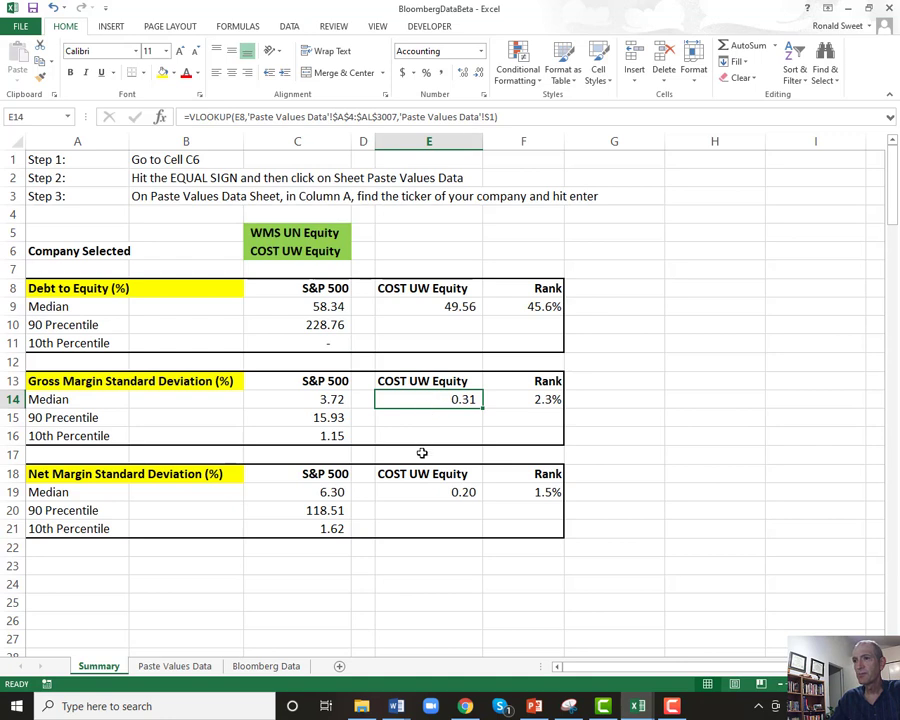
Step: Check the net margin deviation in E19 and copy C5 into C6 on the Summary sheet to select WMT UN Equity again
{"action": "left_click", "coordinate": [415, 494]}
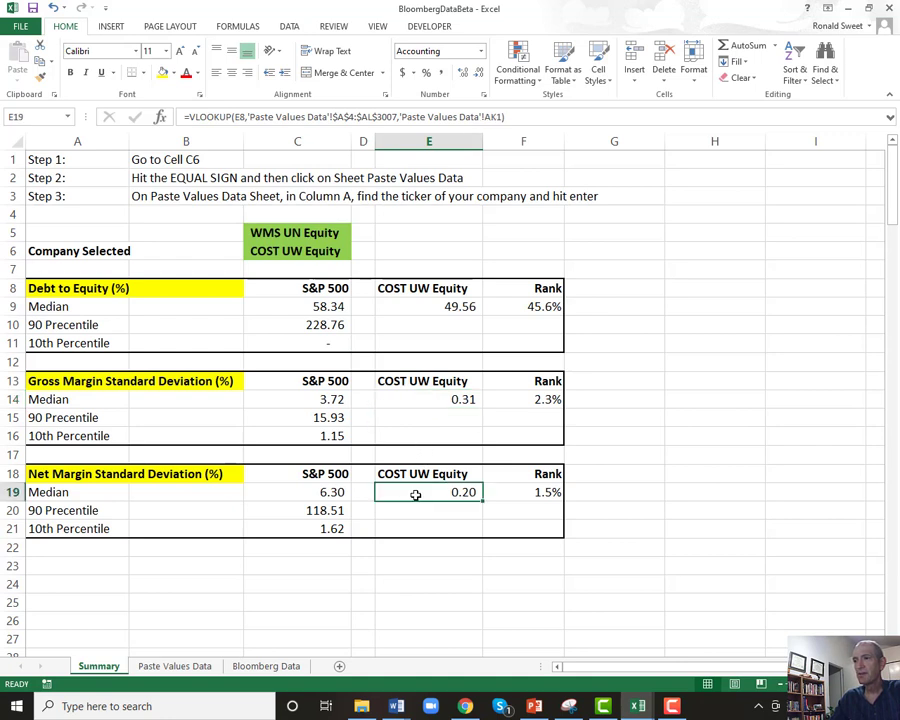
{"action": "left_click", "coordinate": [291, 233]}
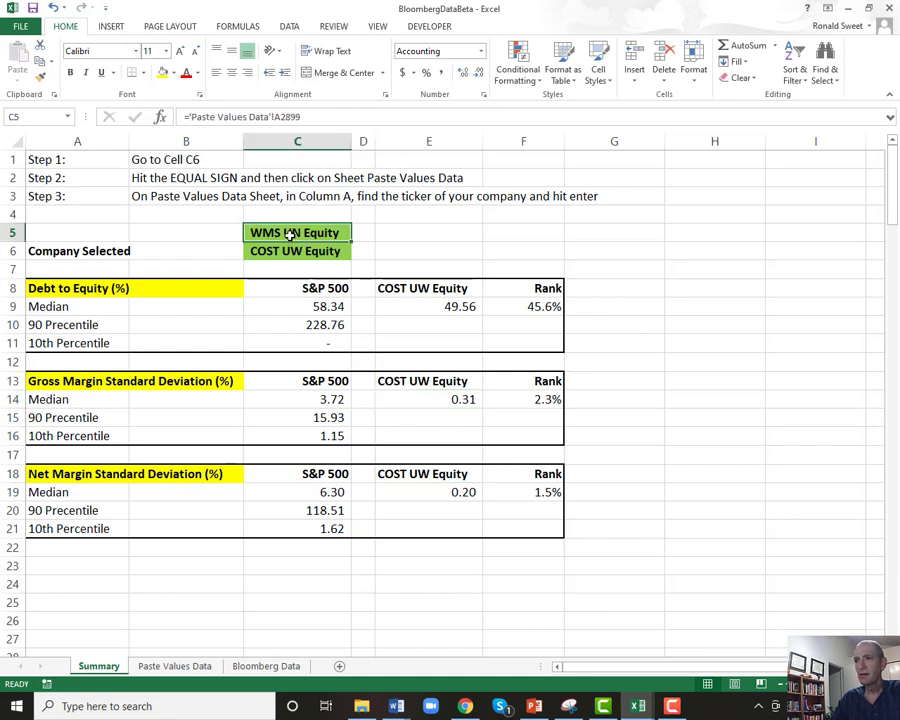
{"action": "key", "text": "ctrl+c"}
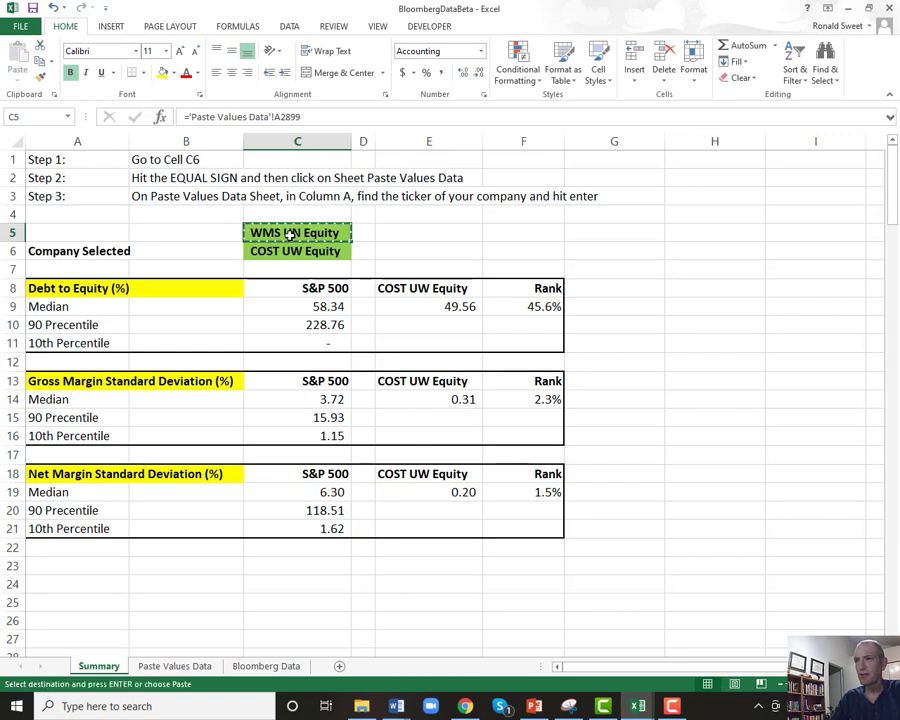
{"action": "key", "text": "Left"}
{"action": "key", "text": "Down"}
{"action": "key", "text": "Right"}
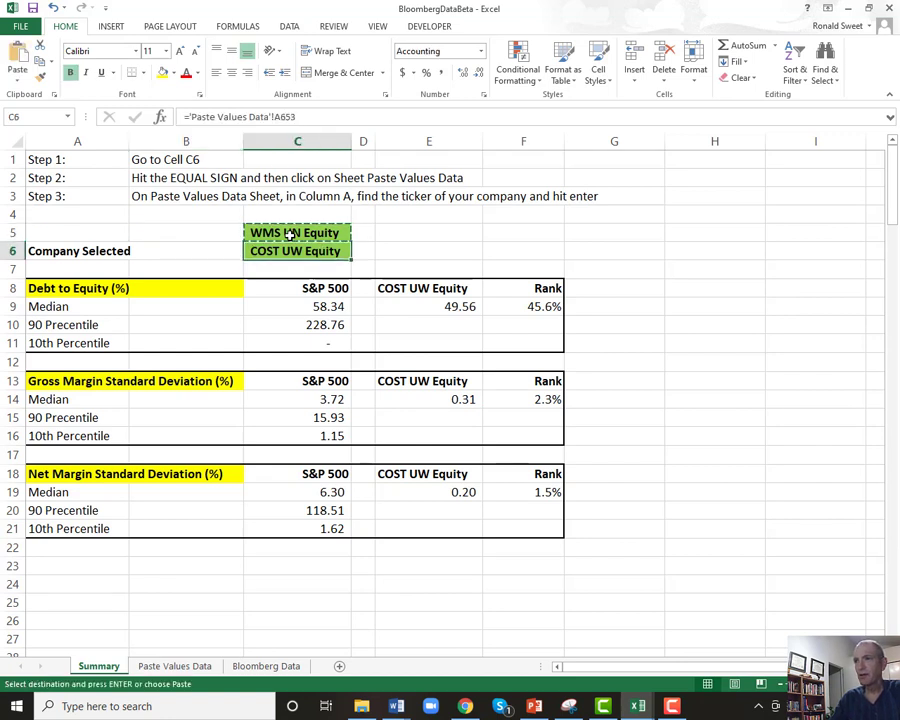
{"action": "key", "text": "Return"}
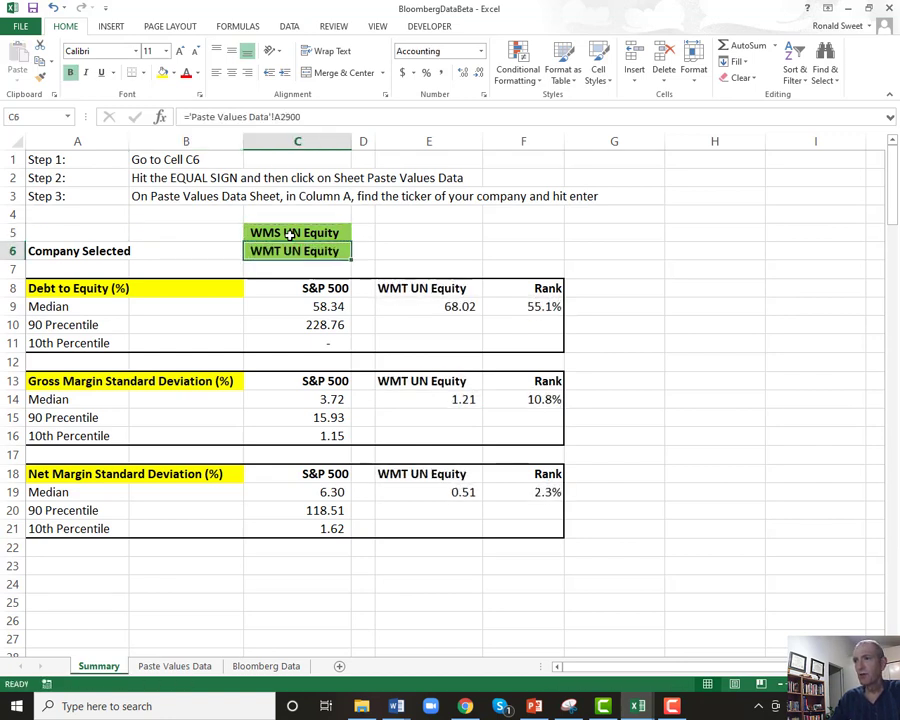
{"action": "left_click", "coordinate": [438, 488]}
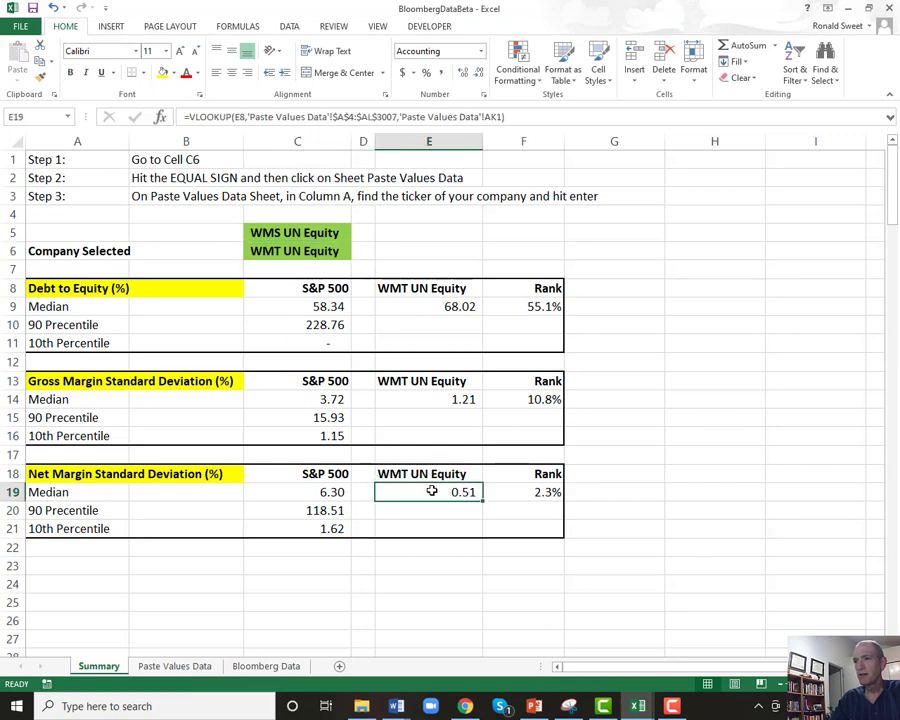
Step: Review Costco's yearly gross margins in row 653 of the Paste Values Data sheet and compare them with the standard deviation in column S
{"action": "left_click", "coordinate": [200, 666]}
{"action": "key", "text": "Right"}
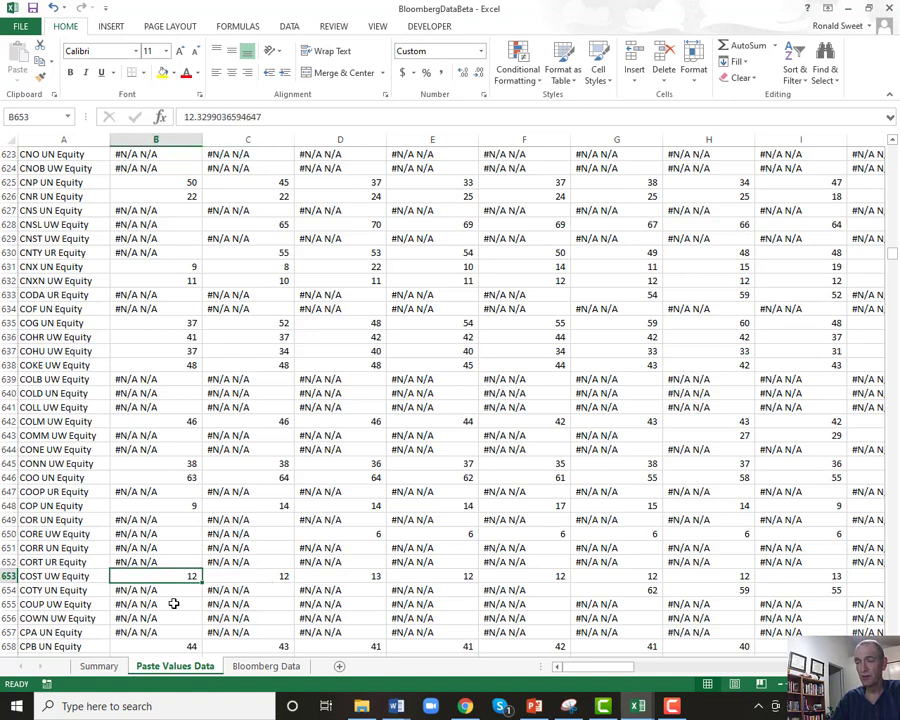
{"action": "key", "text": "Right"}
{"action": "key", "text": "Right"}
{"action": "key", "text": "Right"}
{"action": "key", "text": "Right"}
{"action": "key", "text": "Right"}
{"action": "key", "text": "Right"}
{"action": "key", "text": "Right"}
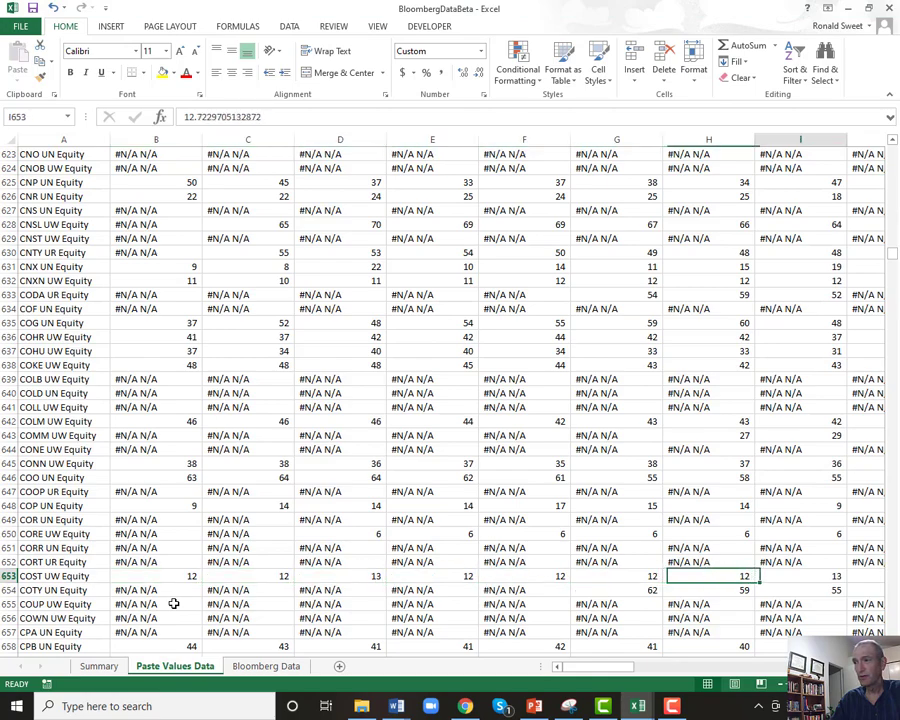
{"action": "key", "text": "Right"}
{"action": "key", "text": "Right"}
{"action": "key", "text": "Right"}
{"action": "key", "text": "Right"}
{"action": "key", "text": "Right"}
{"action": "key", "text": "Right"}
{"action": "key", "text": "Right"}
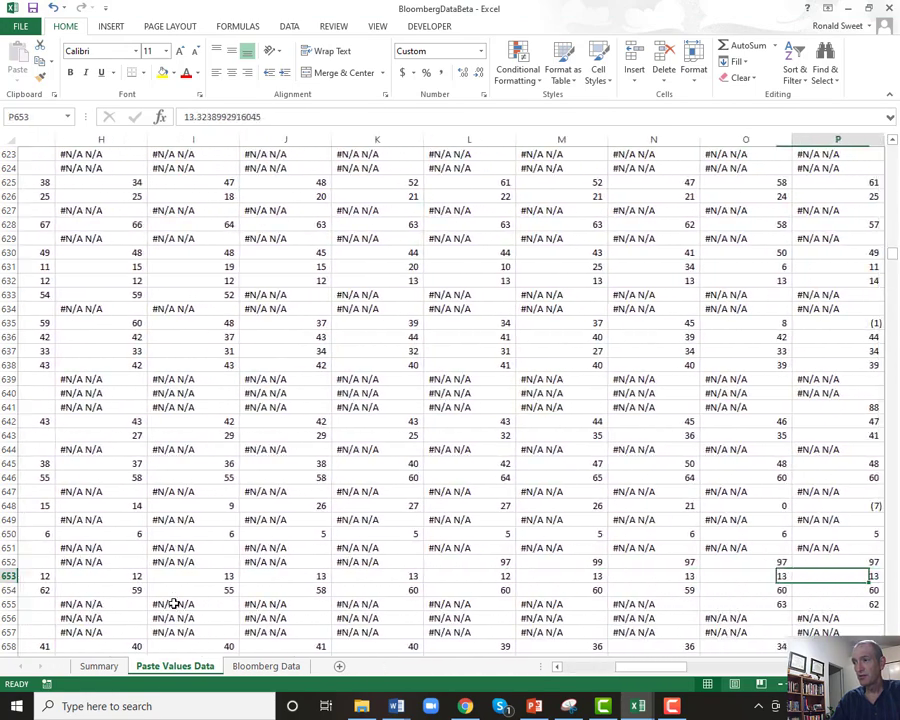
{"action": "key", "text": "Right"}
{"action": "key", "text": "Right"}
{"action": "key", "text": "Right"}
{"action": "key", "text": "Right"}
{"action": "key", "text": "Right"}
{"action": "key", "text": "Left"}
{"action": "key", "text": "Left"}
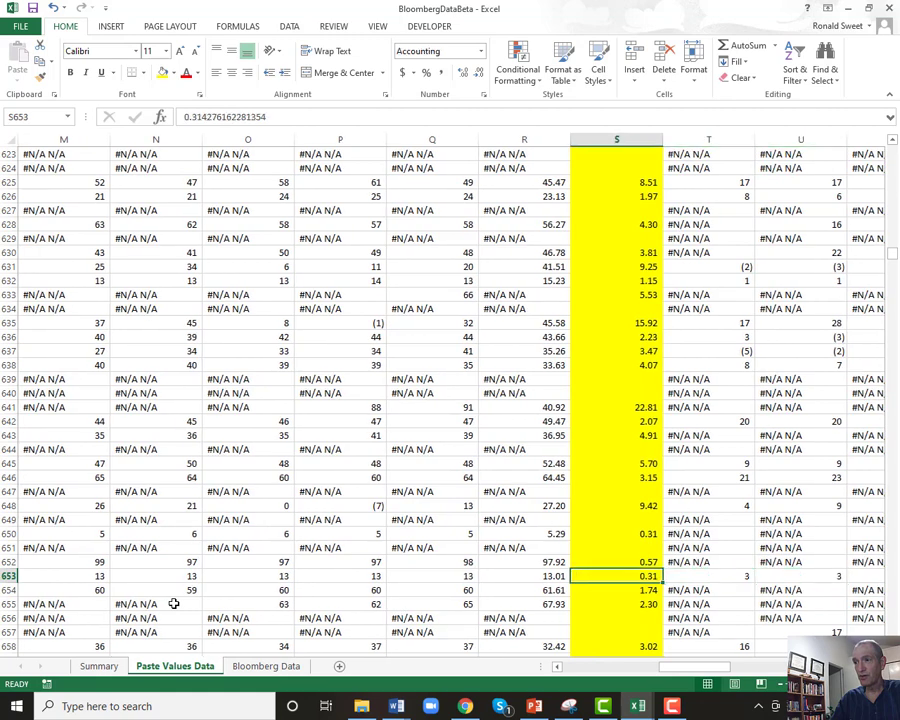
{"action": "key", "text": "Left"}
{"action": "key", "text": "Left"}
{"action": "key", "text": "Right"}
{"action": "key", "text": "Left"}
{"action": "key", "text": "Left"}
{"action": "key", "text": "Left"}
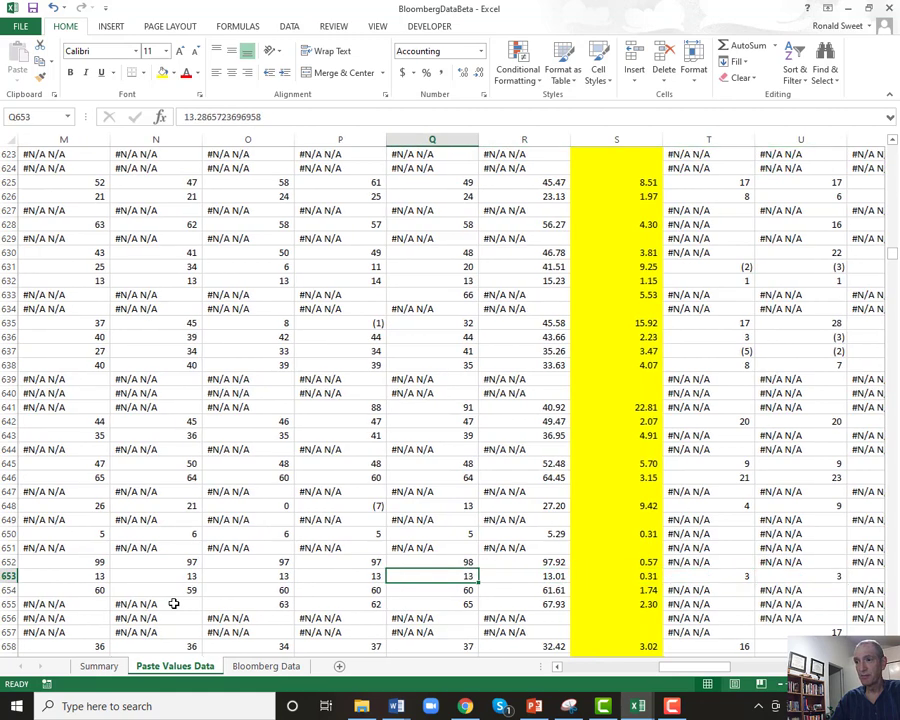
{"action": "key", "text": "Right"}
{"action": "key", "text": "Right"}
{"action": "key", "text": "Right"}
{"action": "key", "text": "Right"}
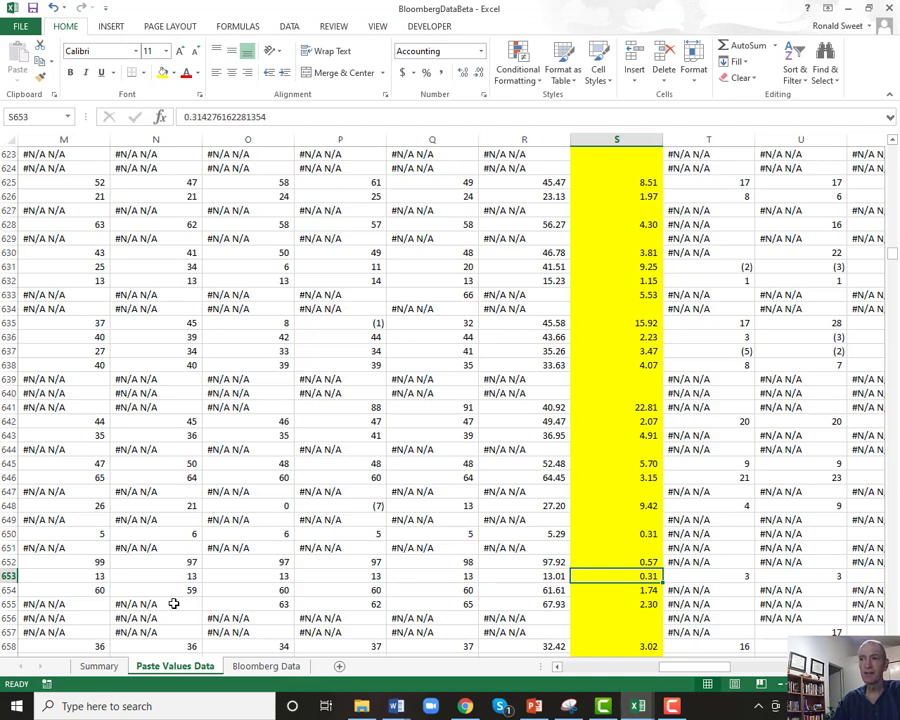
Step: Format Costco's yearly net margins in T653:AJ653 with the comma style showing two decimals
{"action": "key", "text": "Right"}
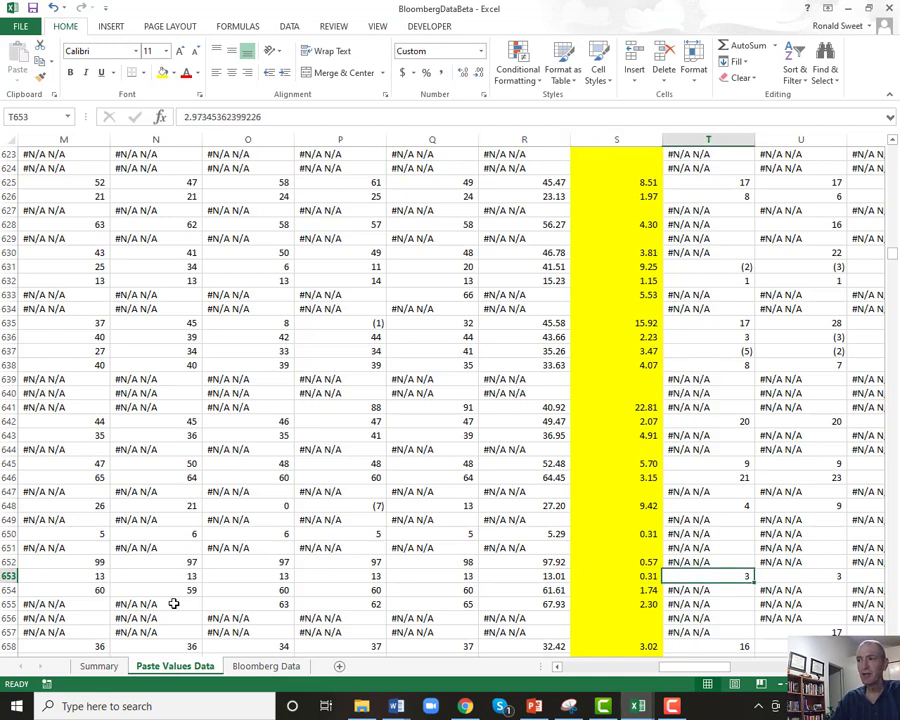
{"action": "key", "text": "shift+Right"}
{"action": "key", "text": "shift+Right"}
{"action": "key", "text": "shift+Right"}
{"action": "key", "text": "shift+Right"}
{"action": "key", "text": "shift+Right"}
{"action": "key", "text": "shift+Right"}
{"action": "key", "text": "shift+Right"}
{"action": "key", "text": "shift+Right"}
{"action": "key", "text": "shift+Right"}
{"action": "key", "text": "shift+Right"}
{"action": "key", "text": "shift+Right"}
{"action": "key", "text": "shift+Right"}
{"action": "key", "text": "shift+Right"}
{"action": "key", "text": "shift+Right"}
{"action": "key", "text": "shift+Right"}
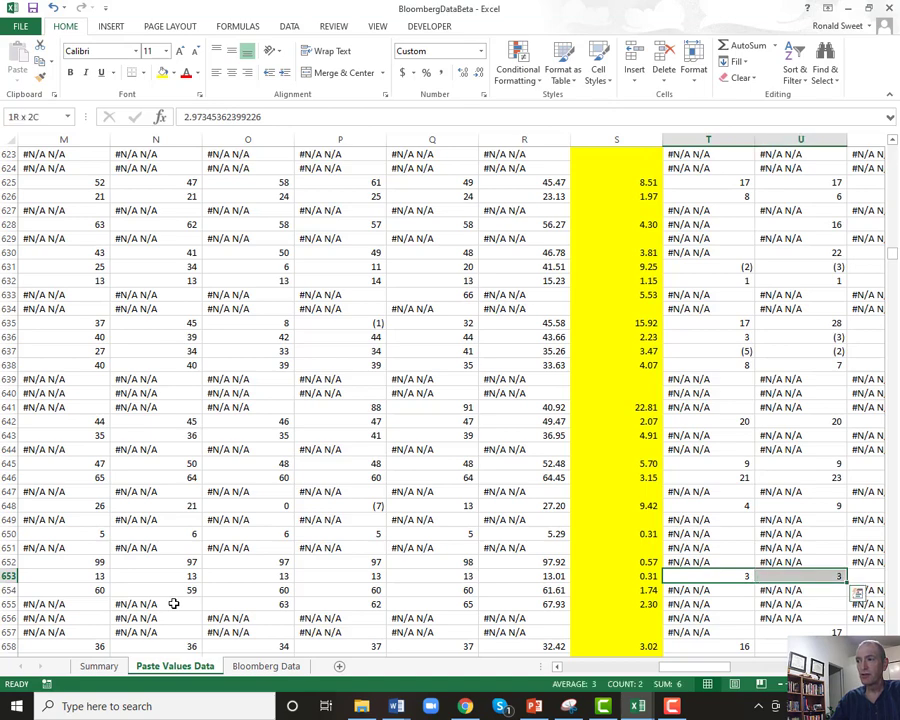
{"action": "key", "text": "shift+Right"}
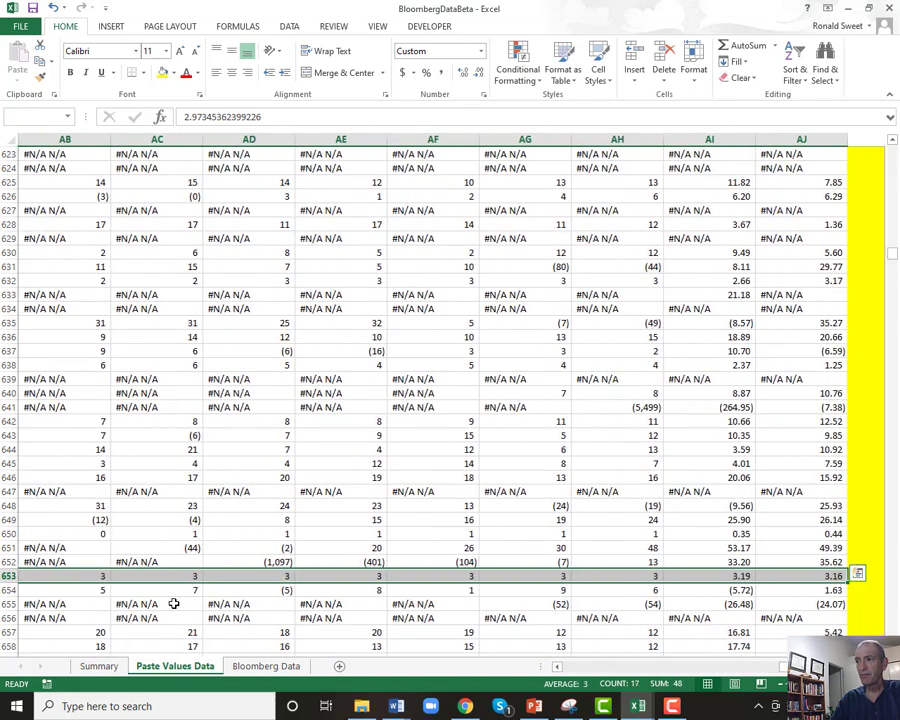
{"action": "left_click", "coordinate": [440, 73]}
Step: Review Costco's yearly net margins across row 653 from column T to column AJ
{"action": "key", "text": "Right"}
{"action": "key", "text": "Right"}
{"action": "key", "text": "Right"}
{"action": "key", "text": "Right"}
{"action": "key", "text": "Right"}
{"action": "key", "text": "Right"}
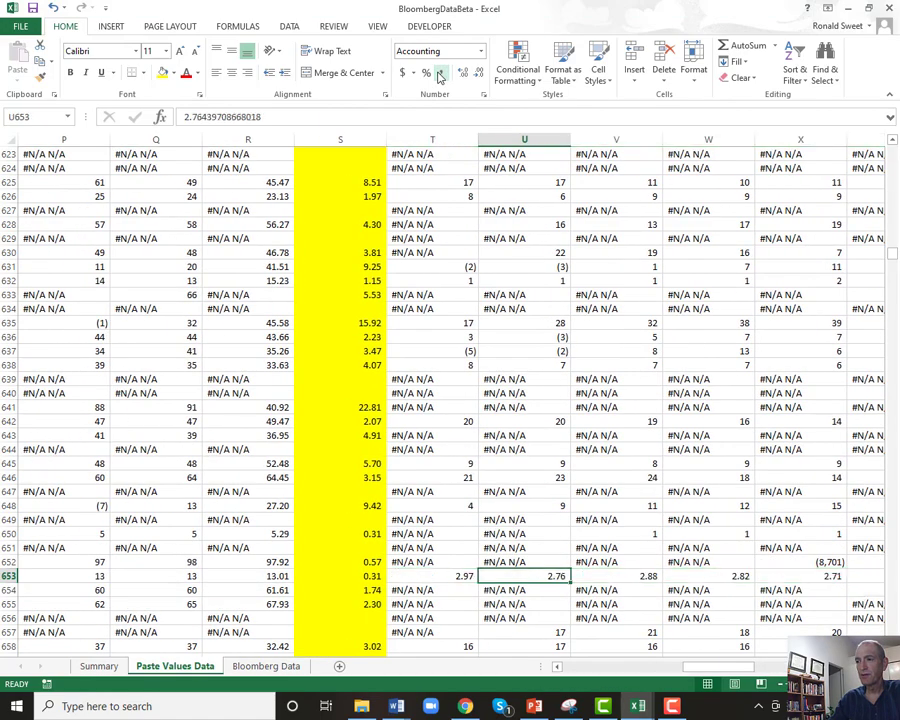
{"action": "key", "text": "Right"}
{"action": "key", "text": "Right"}
{"action": "key", "text": "Right"}
{"action": "key", "text": "Right"}
{"action": "key", "text": "Right"}
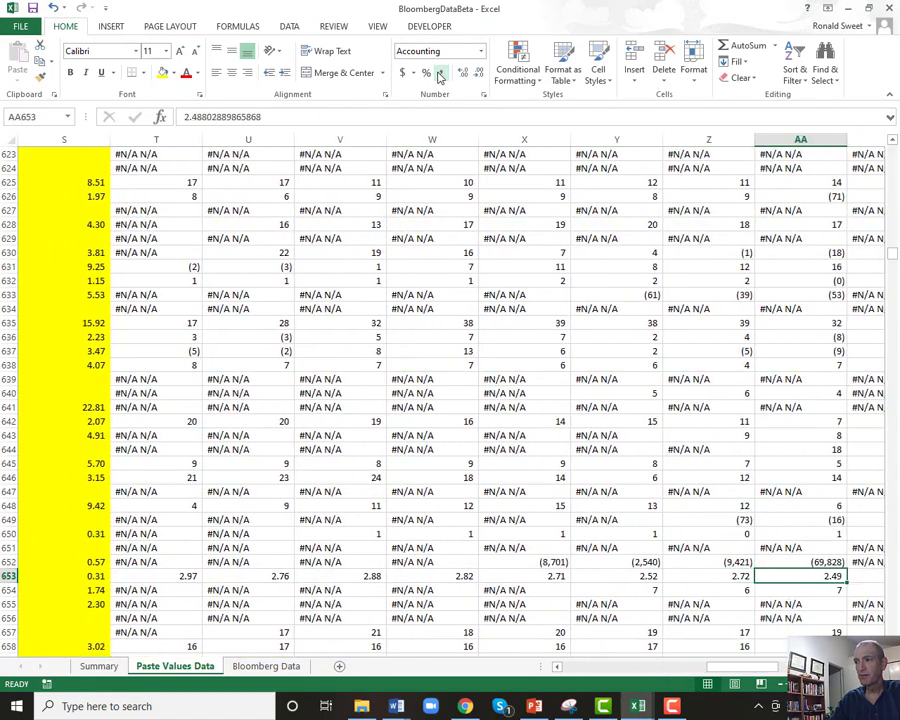
{"action": "key", "text": "Right"}
{"action": "key", "text": "Right"}
{"action": "key", "text": "Right"}
{"action": "key", "text": "Right"}
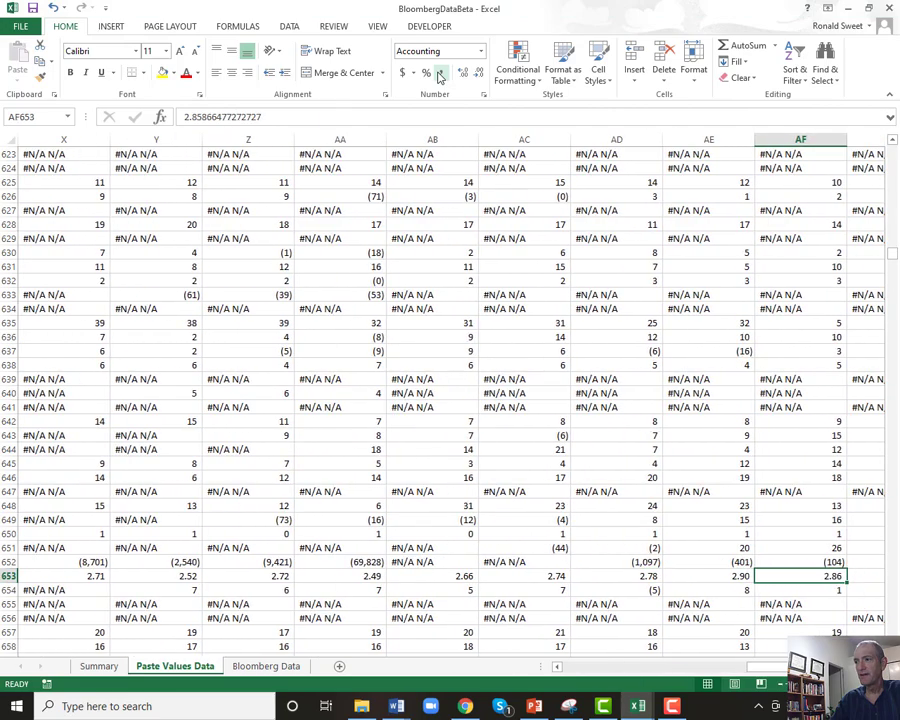
{"action": "key", "text": "Right"}
{"action": "key", "text": "Right"}
{"action": "key", "text": "Right"}
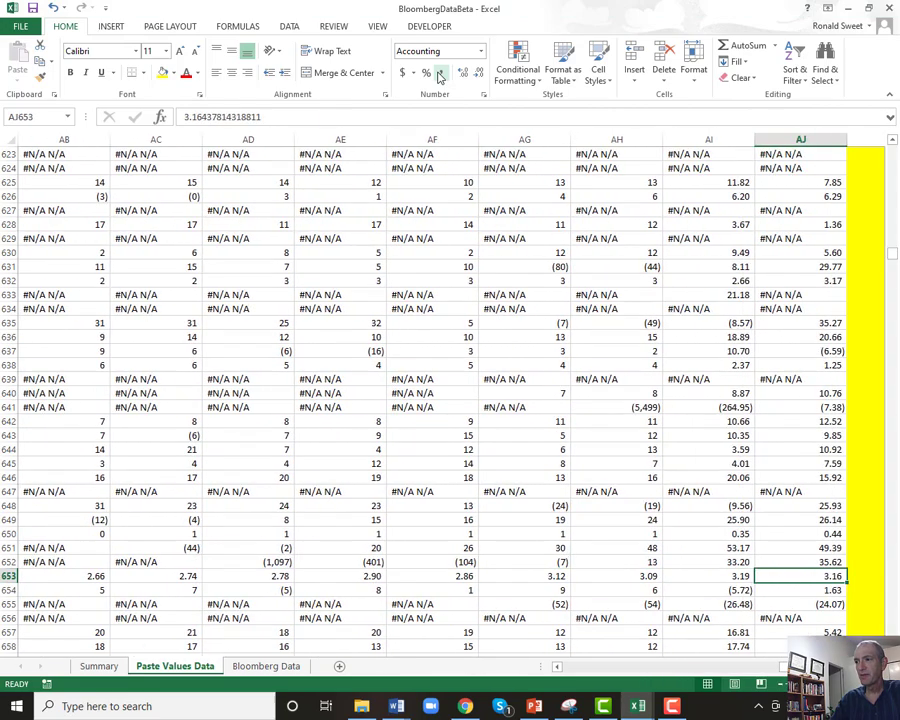
Step: Compare Costco's three latest net margins in AH653:AJ653 with the net margin standard deviation in AK653
{"action": "key", "text": "Left"}
{"action": "key", "text": "Left"}
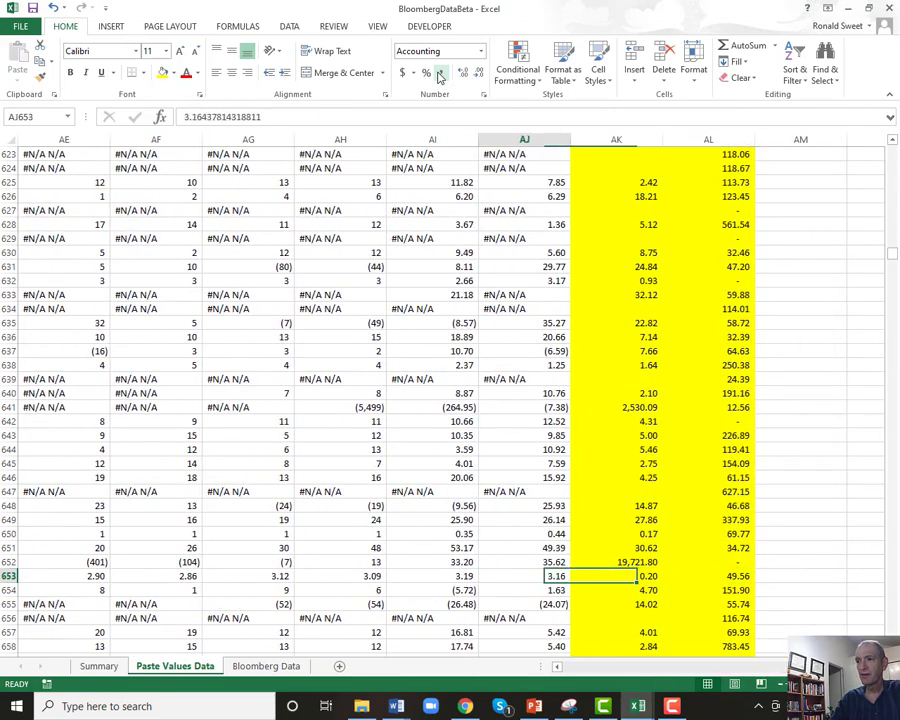
{"action": "key", "text": "Left"}
{"action": "key", "text": "Left"}
{"action": "key", "text": "shift+Right"}
{"action": "key", "text": "shift+Right"}
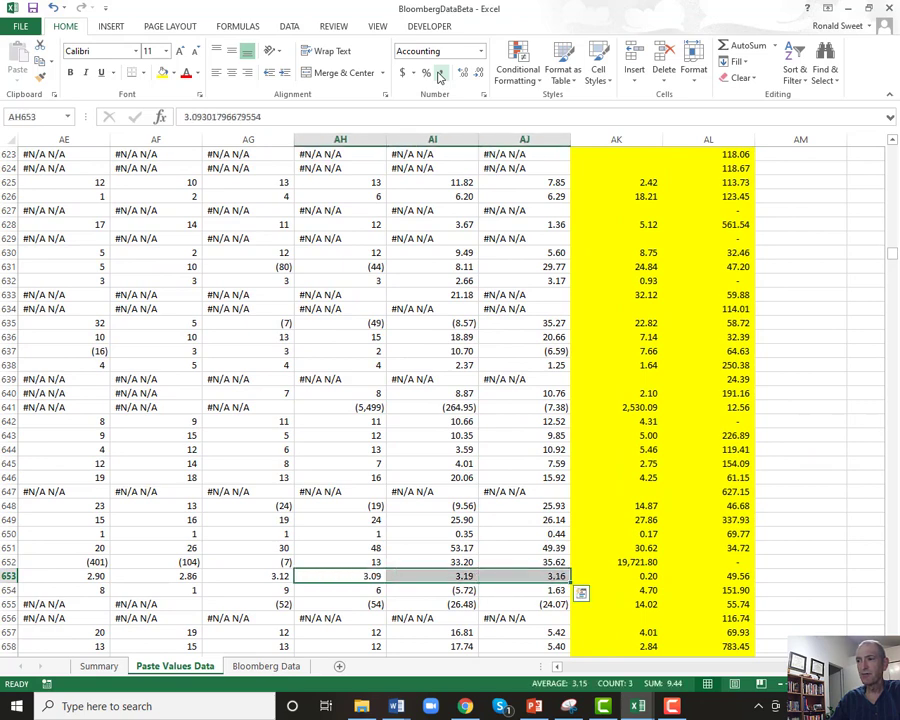
{"action": "key", "text": "Right"}
{"action": "key", "text": "Right"}
{"action": "key", "text": "Right"}
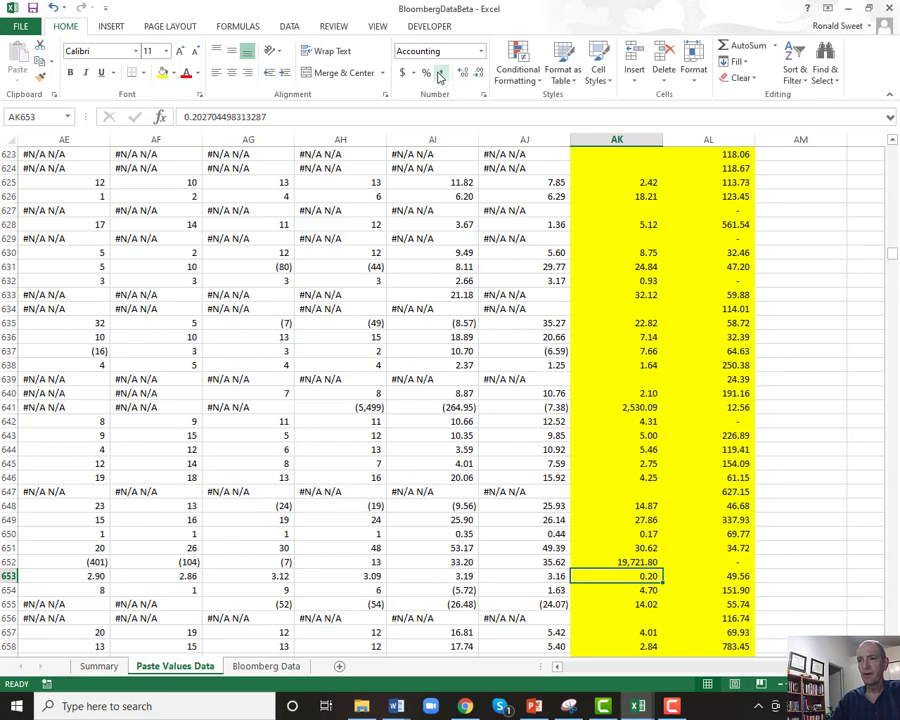
Step: Find TSLA UW Equity in column A of the Paste Values Data sheet
{"action": "key", "text": "Home"}
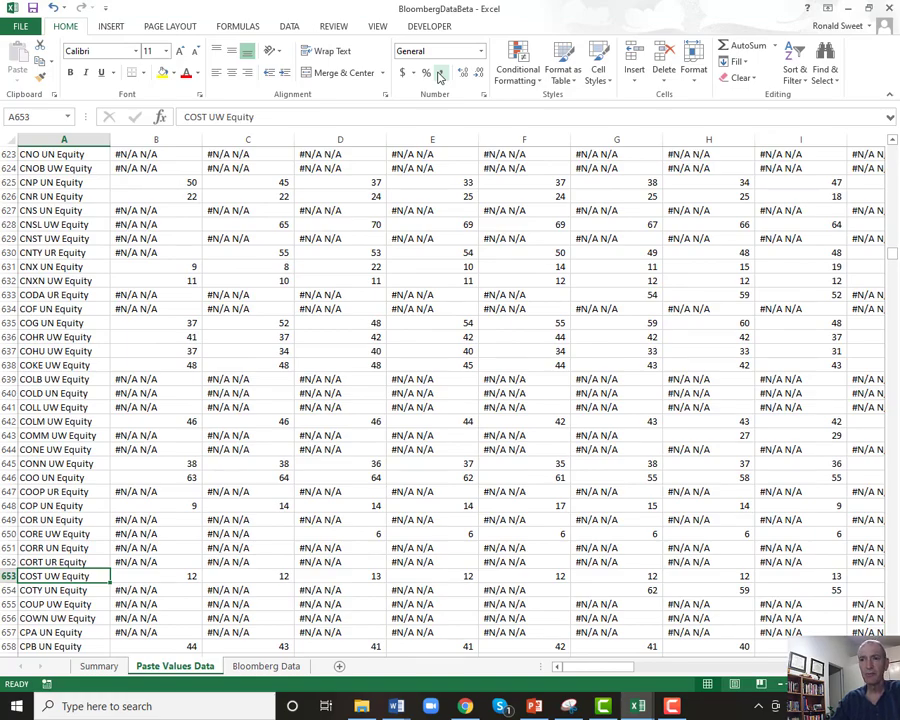
{"action": "key", "text": "Page_Down"}
{"action": "key", "text": "Page_Down"}
{"action": "key", "text": "Page_Down"}
{"action": "key", "text": "Page_Down"}
{"action": "key", "text": "Page_Down"}
{"action": "key", "text": "Page_Down"}
{"action": "key", "text": "Page_Down"}
{"action": "key", "text": "Page_Down"}
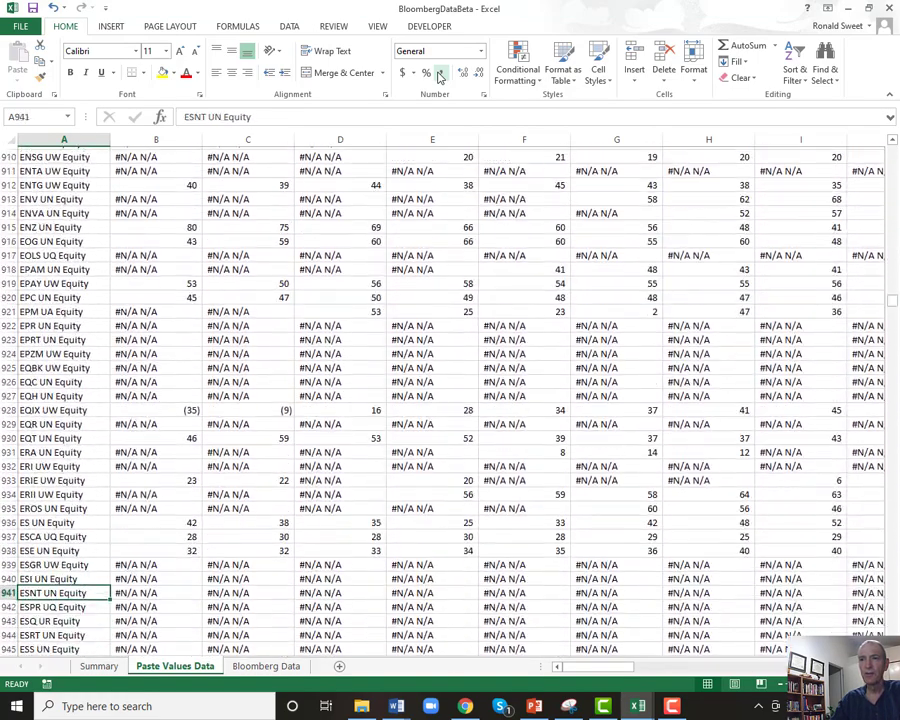
{"action": "key", "text": "Page_Down"}
{"action": "key", "text": "Page_Down"}
{"action": "key", "text": "Page_Down"}
{"action": "key", "text": "Page_Down"}
{"action": "key", "text": "Page_Down"}
{"action": "key", "text": "Page_Down"}
{"action": "key", "text": "Page_Down"}
{"action": "key", "text": "Page_Down"}
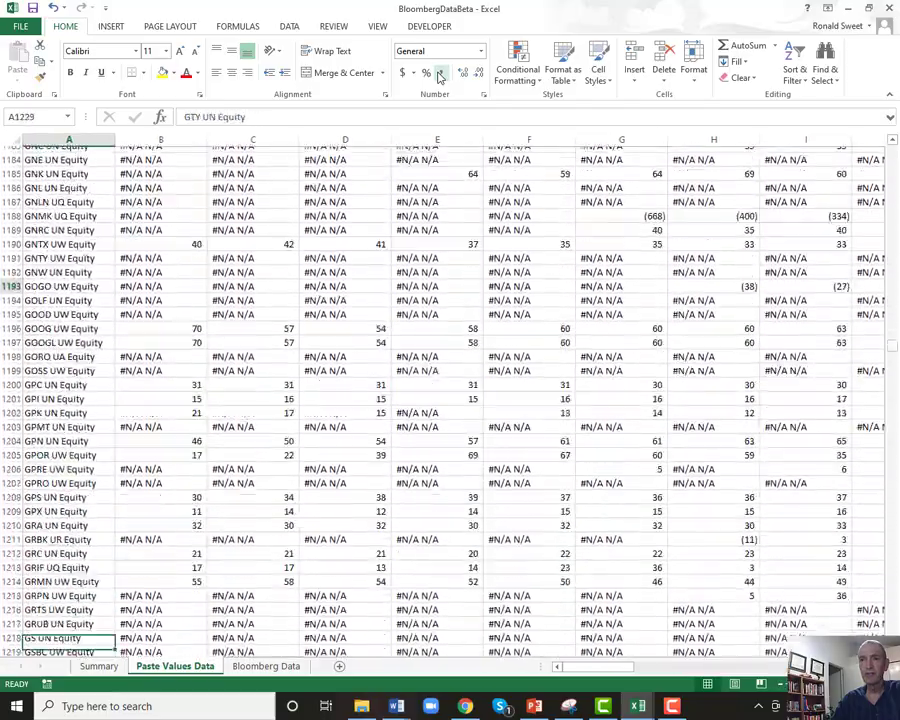
{"action": "key", "text": "Page_Down"}
{"action": "key", "text": "Page_Down"}
{"action": "key", "text": "Page_Down"}
{"action": "key", "text": "Page_Down"}
{"action": "key", "text": "Page_Down"}
{"action": "key", "text": "Page_Down"}
{"action": "key", "text": "Page_Down"}
{"action": "key", "text": "Page_Down"}
{"action": "key", "text": "Page_Down"}
{"action": "key", "text": "Page_Down"}
{"action": "key", "text": "Page_Down"}
{"action": "key", "text": "Page_Down"}
{"action": "key", "text": "Page_Down"}
{"action": "key", "text": "Page_Down"}
{"action": "key", "text": "Page_Down"}
{"action": "key", "text": "Page_Down"}
{"action": "key", "text": "Page_Down"}
{"action": "key", "text": "Page_Down"}
{"action": "key", "text": "Page_Down"}
{"action": "key", "text": "Page_Down"}
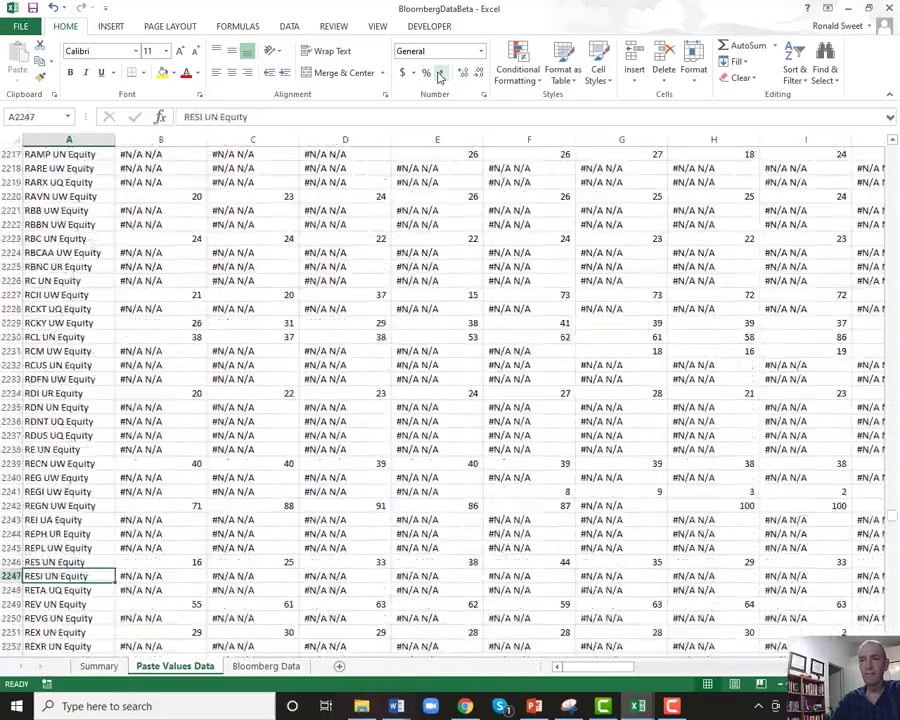
{"action": "key", "text": "Page_Down"}
{"action": "key", "text": "Page_Down"}
{"action": "key", "text": "Page_Down"}
{"action": "key", "text": "Page_Down"}
{"action": "key", "text": "Page_Down"}
{"action": "key", "text": "Page_Down"}
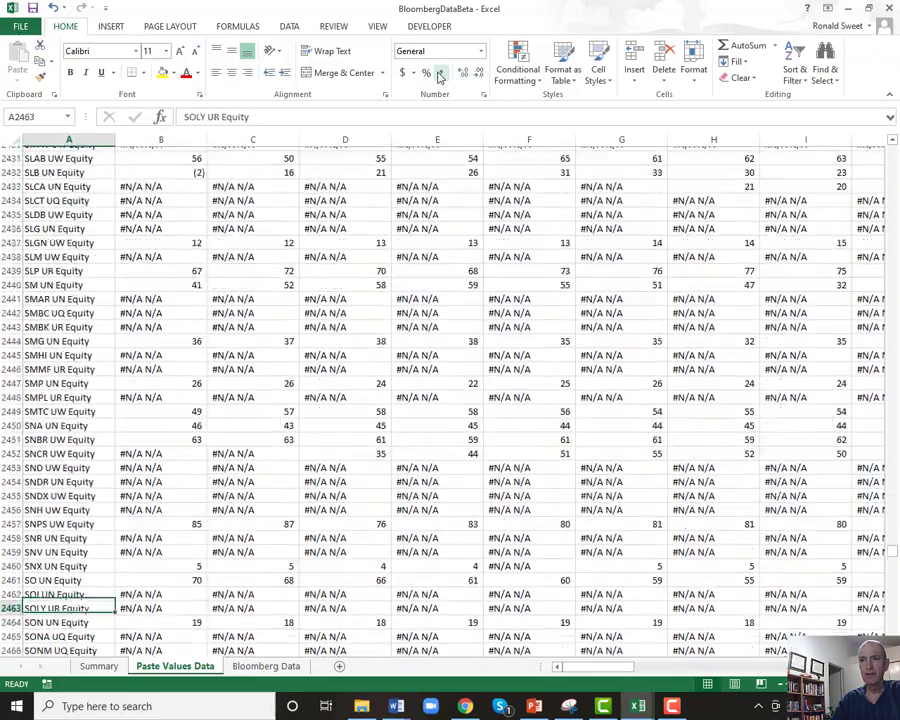
{"action": "key", "text": "Page_Down"}
{"action": "key", "text": "Page_Down"}
{"action": "key", "text": "Page_Down"}
{"action": "key", "text": "Page_Down"}
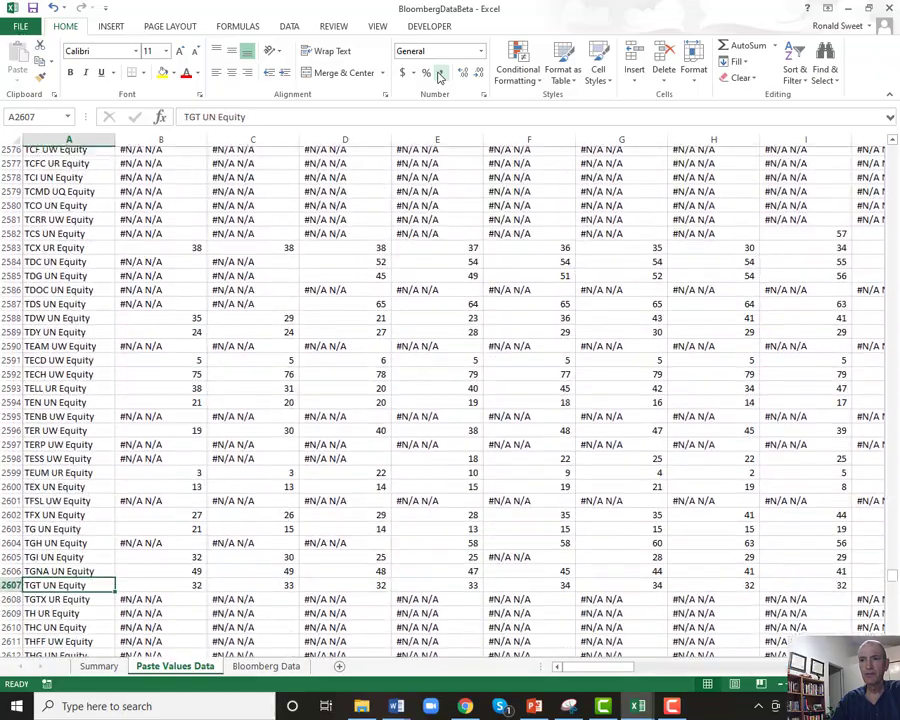
{"action": "key", "text": "Page_Down"}
{"action": "key", "text": "Page_Down"}
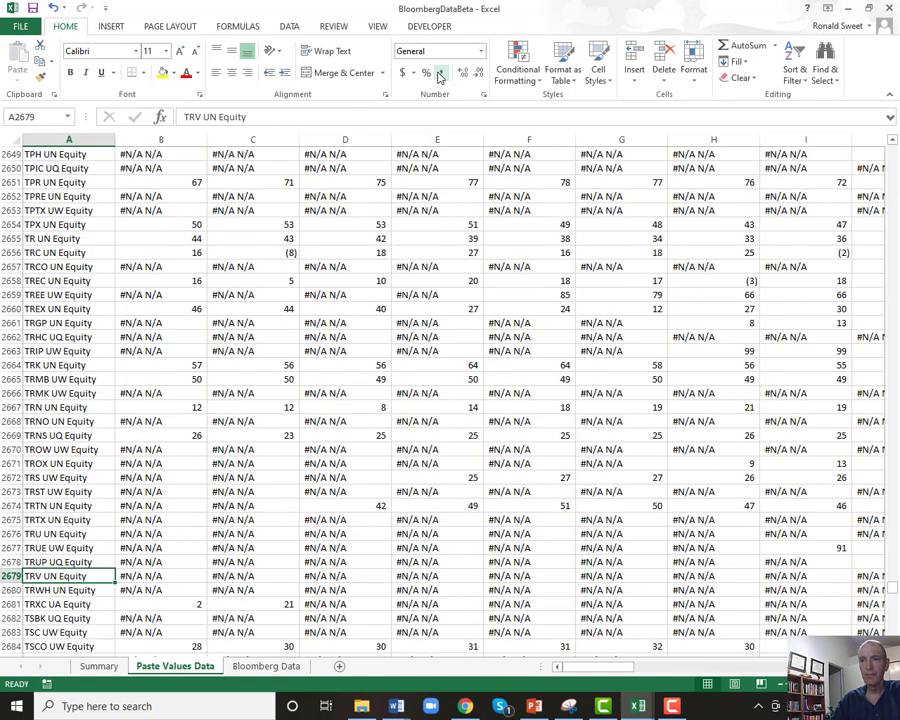
{"action": "key", "text": "Down"}
{"action": "key", "text": "Down"}
{"action": "key", "text": "Down"}
{"action": "key", "text": "Down"}
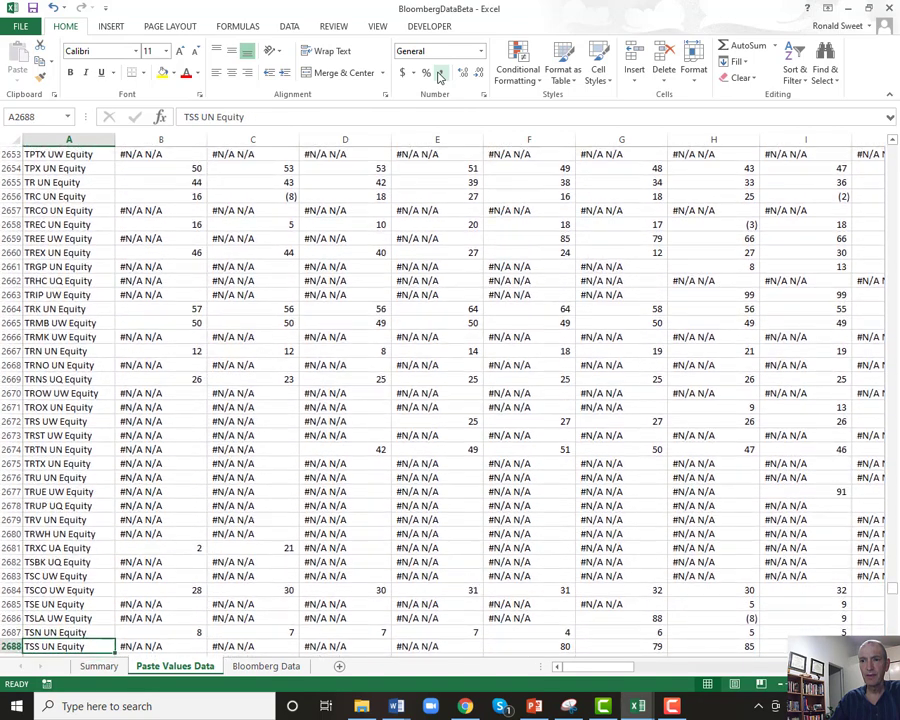
{"action": "key", "text": "Up"}
{"action": "key", "text": "Up"}
Step: Find Tesla's earliest reported gross margin in row 2686, column G
{"action": "key", "text": "Right"}
{"action": "key", "text": "Right"}
{"action": "key", "text": "Right"}
{"action": "key", "text": "Right"}
{"action": "key", "text": "Right"}
{"action": "key", "text": "Right"}
{"action": "key", "text": "Right"}
{"action": "key", "text": "Right"}
{"action": "key", "text": "Right"}
{"action": "key", "text": "Right"}
{"action": "key", "text": "Right"}
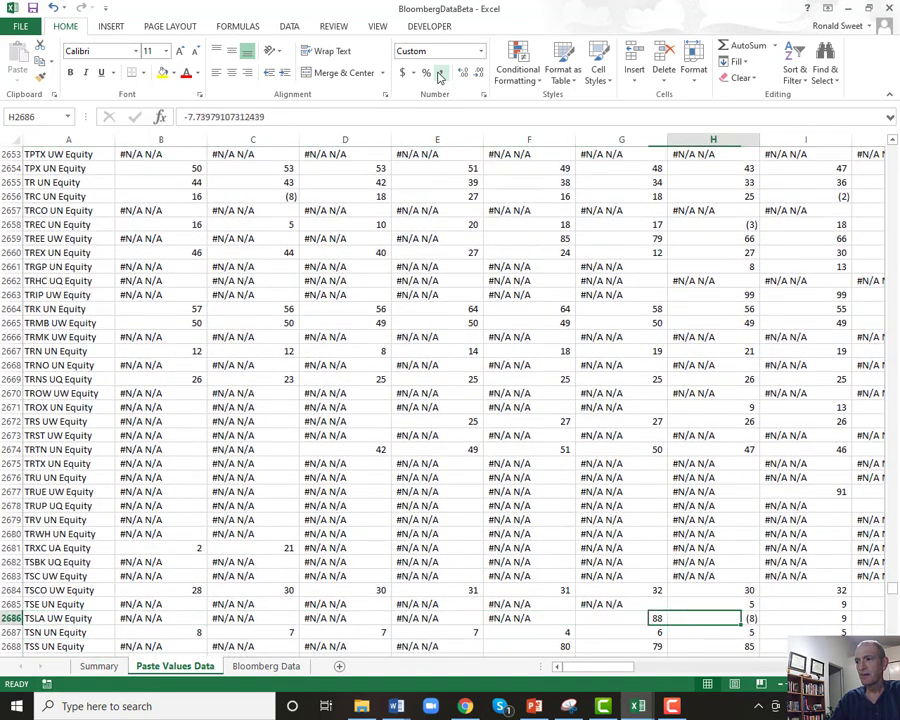
{"action": "key", "text": "Right"}
{"action": "key", "text": "Left"}
{"action": "key", "text": "Left"}
{"action": "key", "text": "Left"}
{"action": "key", "text": "Left"}
{"action": "key", "text": "Left"}
{"action": "key", "text": "Left"}
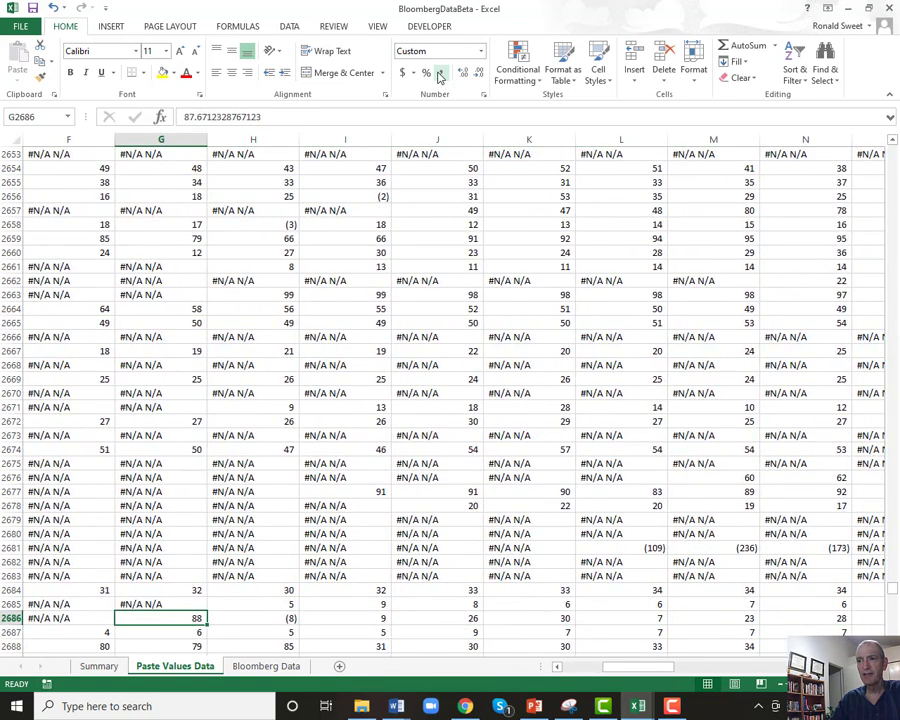
Step: Review Tesla's yearly gross margins across row 2686 from column H through the gross margin standard deviation in S2686
{"action": "key", "text": "Right"}
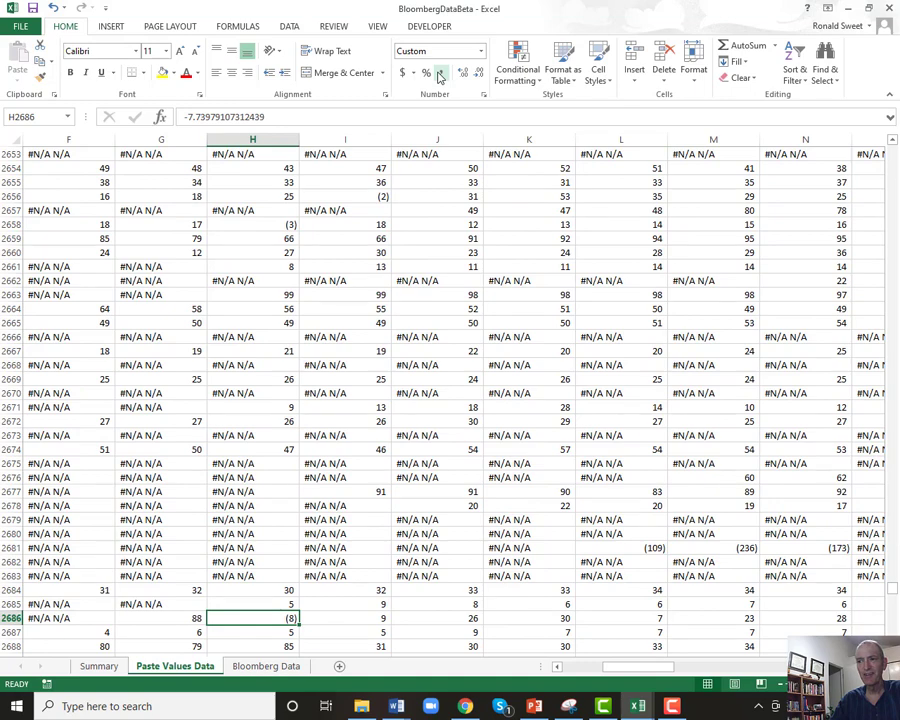
{"action": "key", "text": "Right"}
{"action": "key", "text": "Right"}
{"action": "key", "text": "Right"}
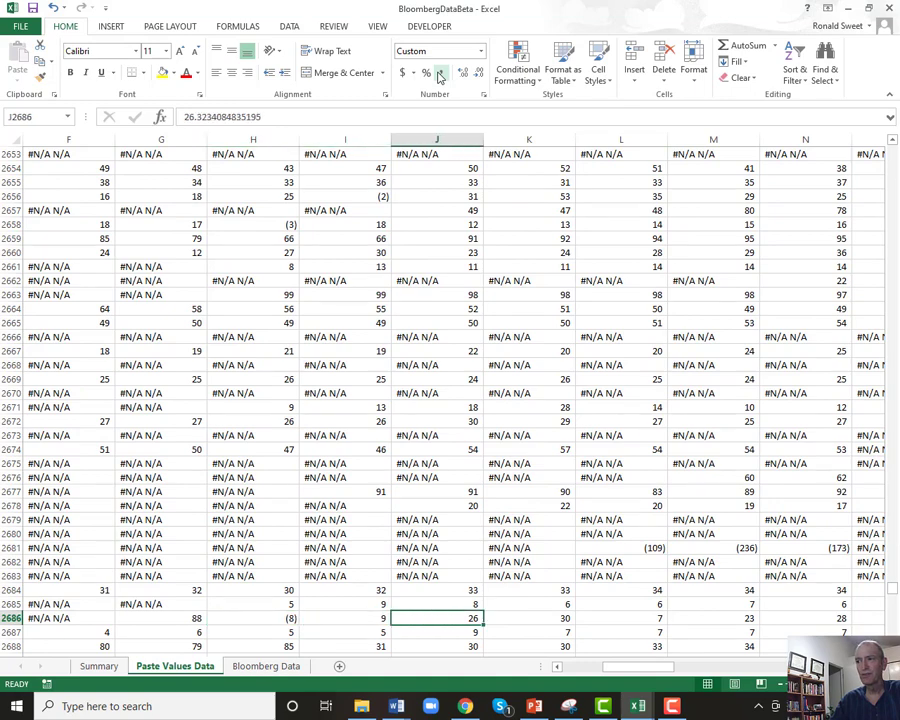
{"action": "key", "text": "Right"}
{"action": "key", "text": "Right"}
{"action": "key", "text": "Right"}
{"action": "key", "text": "Right"}
{"action": "key", "text": "Right"}
{"action": "key", "text": "Right"}
{"action": "key", "text": "Right"}
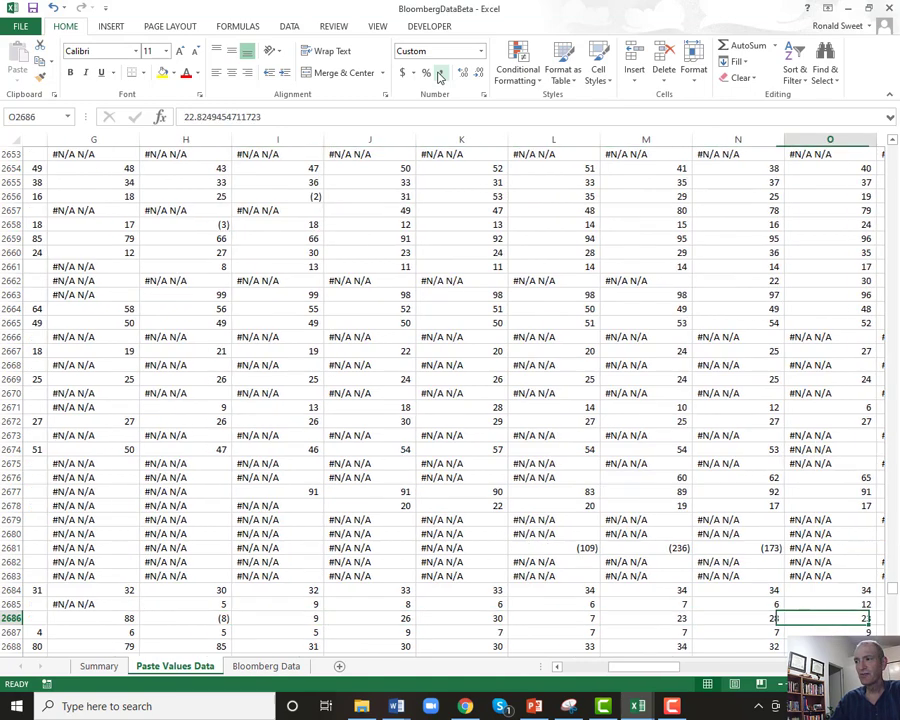
{"action": "key", "text": "Right"}
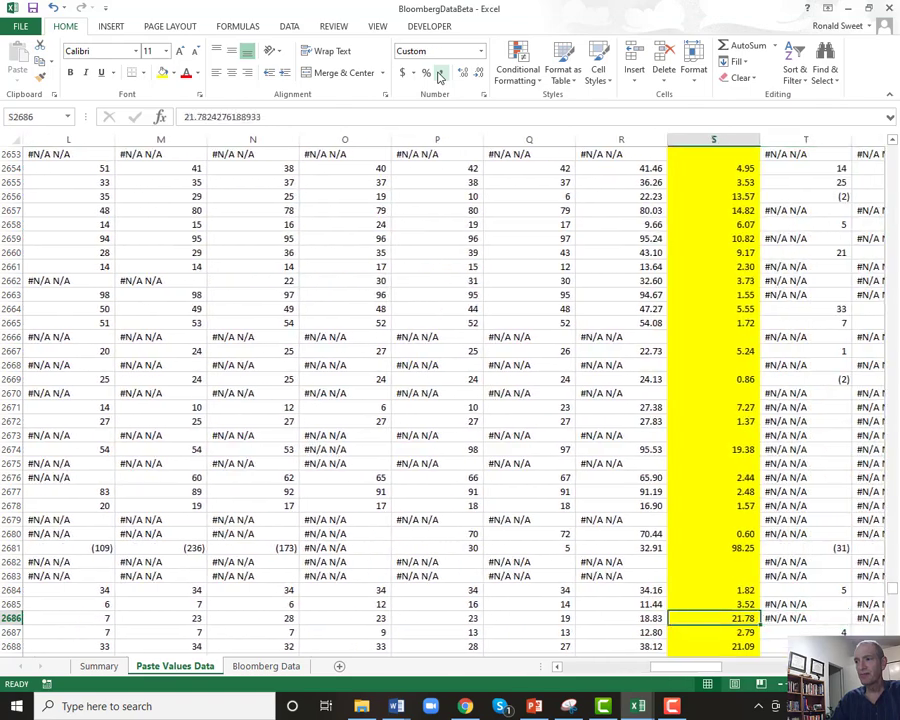
Step: Examine the variation between Tesla's gross margins in N2686:Q2686
{"action": "key", "text": "Left"}
{"action": "key", "text": "Left"}
{"action": "key", "text": "Left"}
{"action": "key", "text": "Left"}
{"action": "key", "text": "Left"}
{"action": "key", "text": "Left"}
{"action": "key", "text": "Right"}
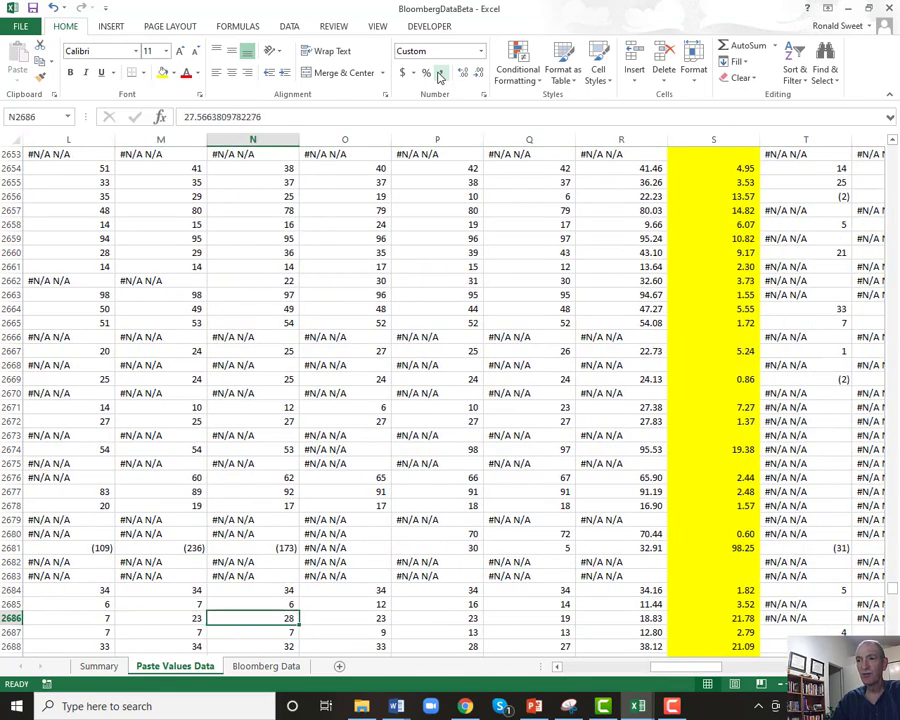
{"action": "key", "text": "shift+Right"}
{"action": "key", "text": "shift+Right"}
{"action": "key", "text": "shift+Right"}
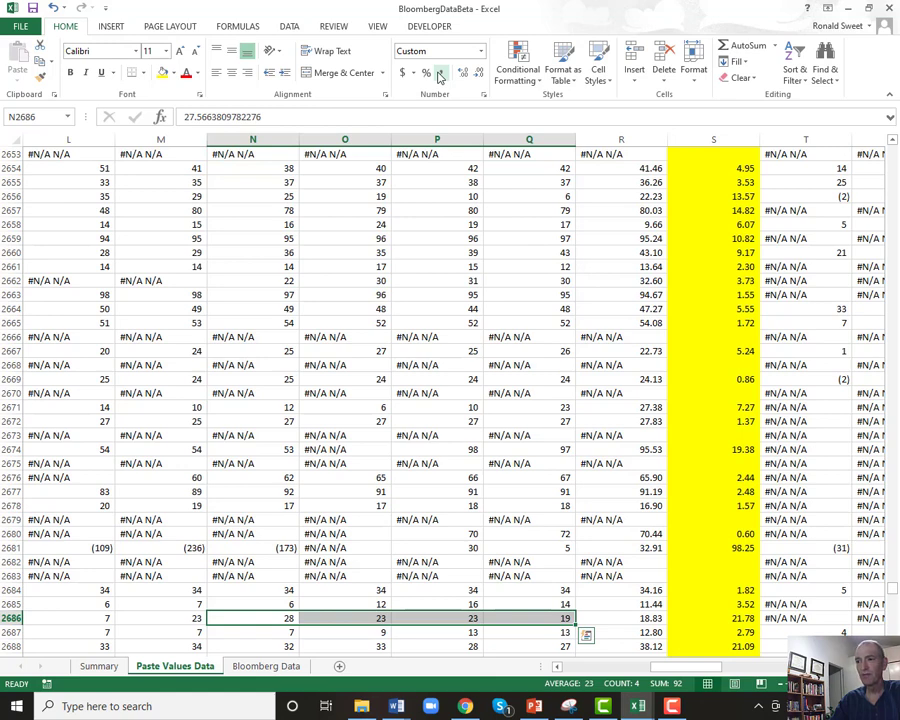
{"action": "key", "text": "Right"}
{"action": "key", "text": "Right"}
{"action": "key", "text": "Right"}
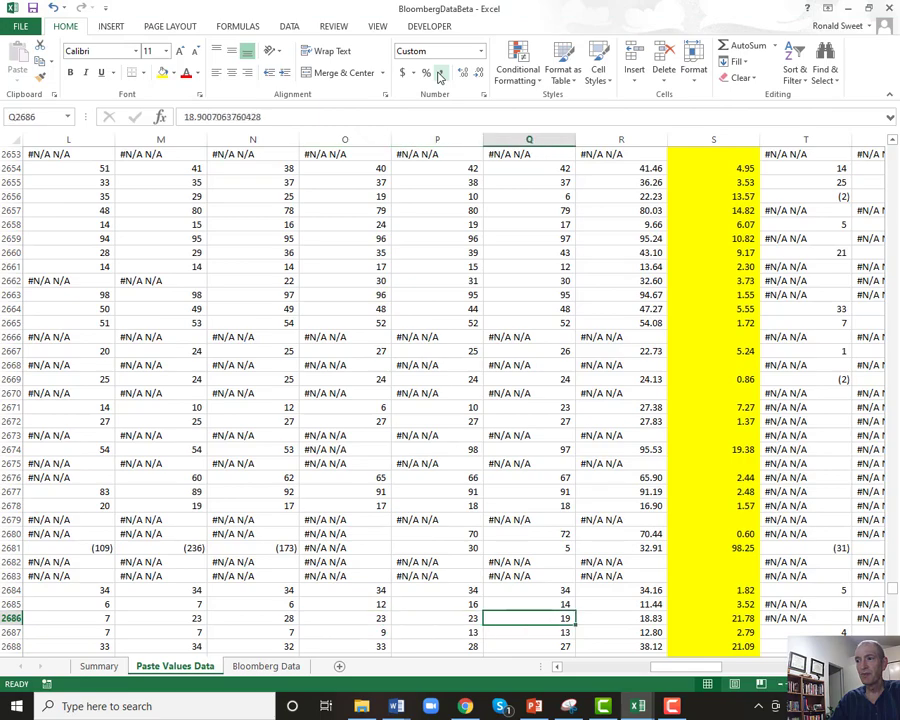
{"action": "key", "text": "Left"}
{"action": "key", "text": "Left"}
{"action": "key", "text": "Left"}
Step: Find Tesla's earliest reported net margin in row 2686, column Y
{"action": "key", "text": "Right"}
{"action": "key", "text": "Right"}
{"action": "key", "text": "Right"}
{"action": "key", "text": "Right"}
{"action": "key", "text": "Right"}
{"action": "key", "text": "Right"}
{"action": "key", "text": "Right"}
{"action": "key", "text": "Right"}
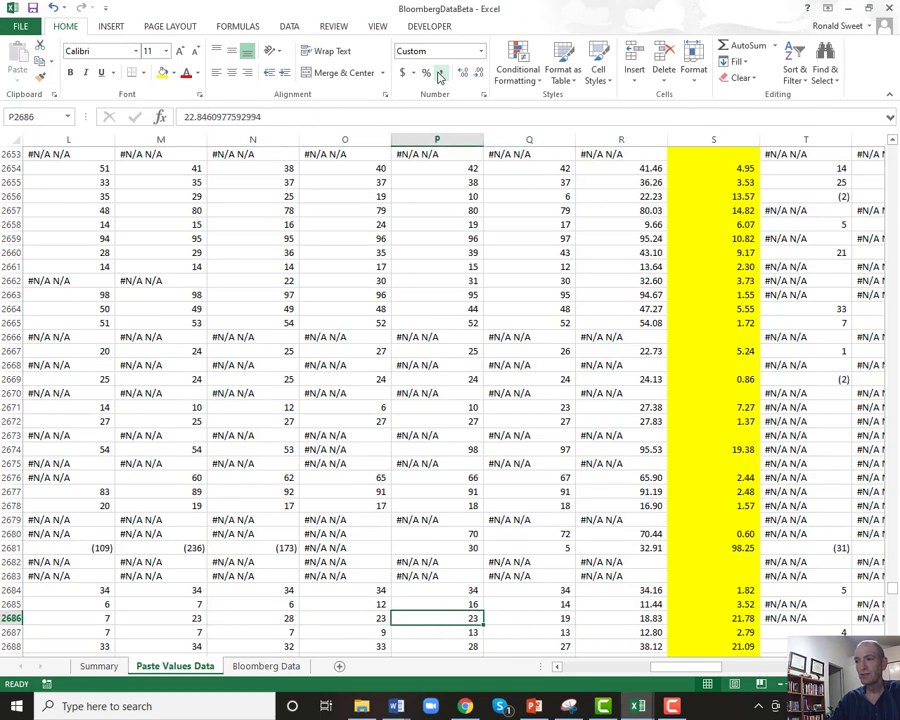
{"action": "key", "text": "Right"}
{"action": "key", "text": "Right"}
{"action": "key", "text": "Right"}
{"action": "key", "text": "Right"}
{"action": "key", "text": "Right"}
{"action": "key", "text": "Right"}
{"action": "key", "text": "Right"}
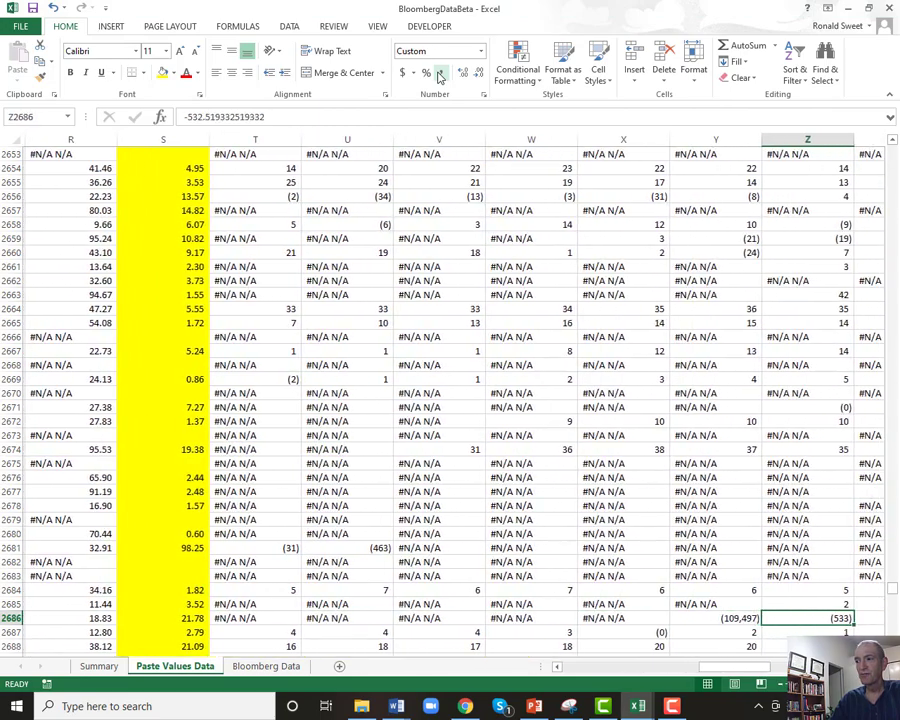
{"action": "key", "text": "Left"}
{"action": "key", "text": "Left"}
{"action": "key", "text": "Left"}
{"action": "key", "text": "Left"}
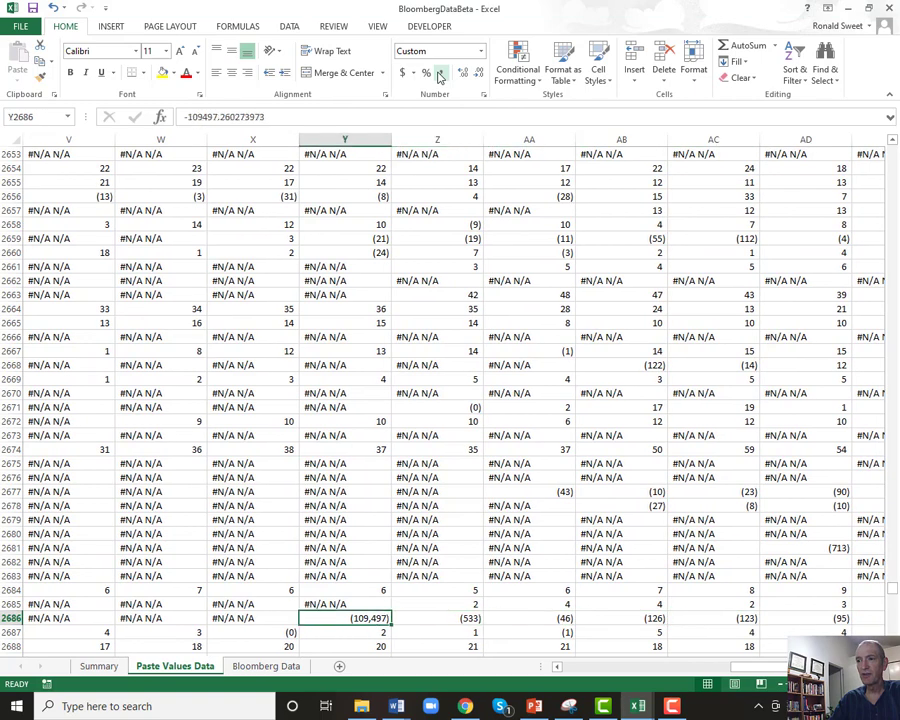
Step: Review Tesla's yearly net margins across row 2686 from column Z through the net margin standard deviation in AK2686
{"action": "key", "text": "Right"}
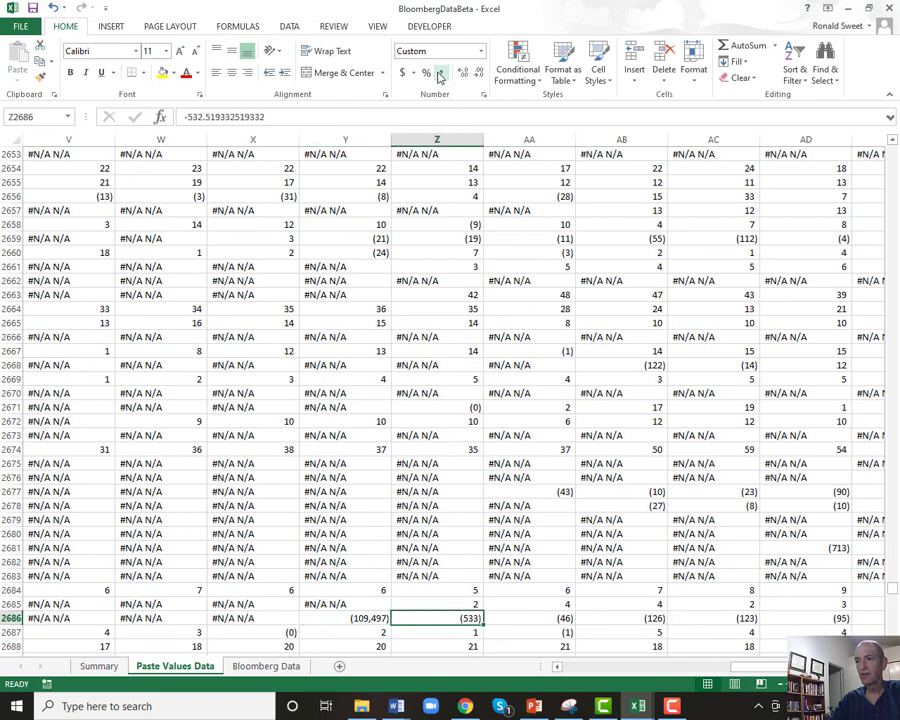
{"action": "key", "text": "Right"}
{"action": "key", "text": "Right"}
{"action": "key", "text": "Right"}
{"action": "key", "text": "Right"}
{"action": "key", "text": "Right"}
{"action": "key", "text": "Right"}
{"action": "key", "text": "Right"}
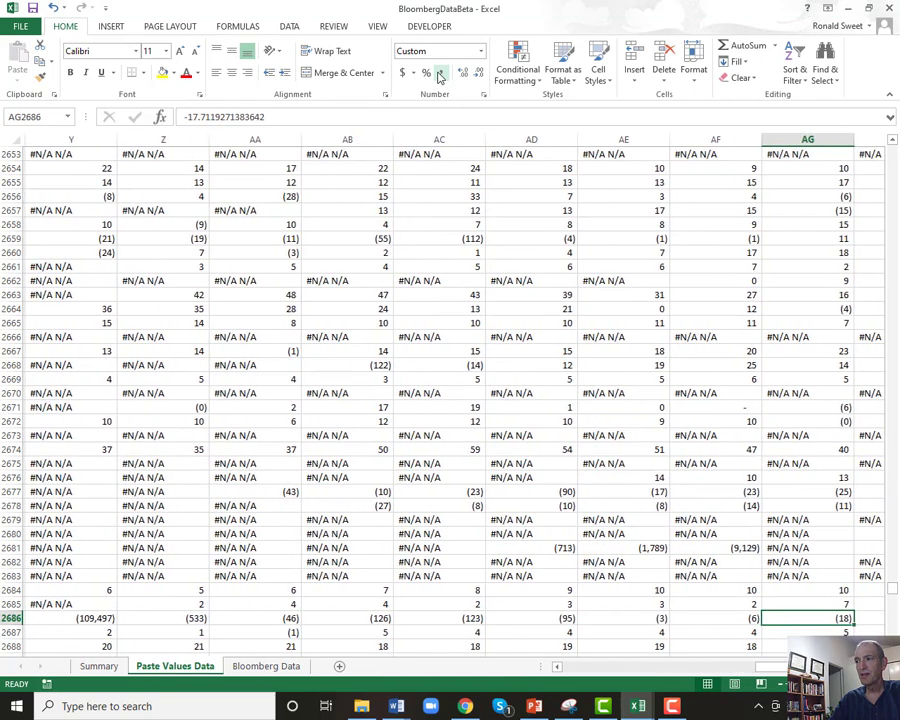
{"action": "key", "text": "Right"}
{"action": "key", "text": "Right"}
{"action": "key", "text": "Right"}
{"action": "key", "text": "Right"}
{"action": "key", "text": "Right"}
{"action": "key", "text": "Right"}
{"action": "key", "text": "Right"}
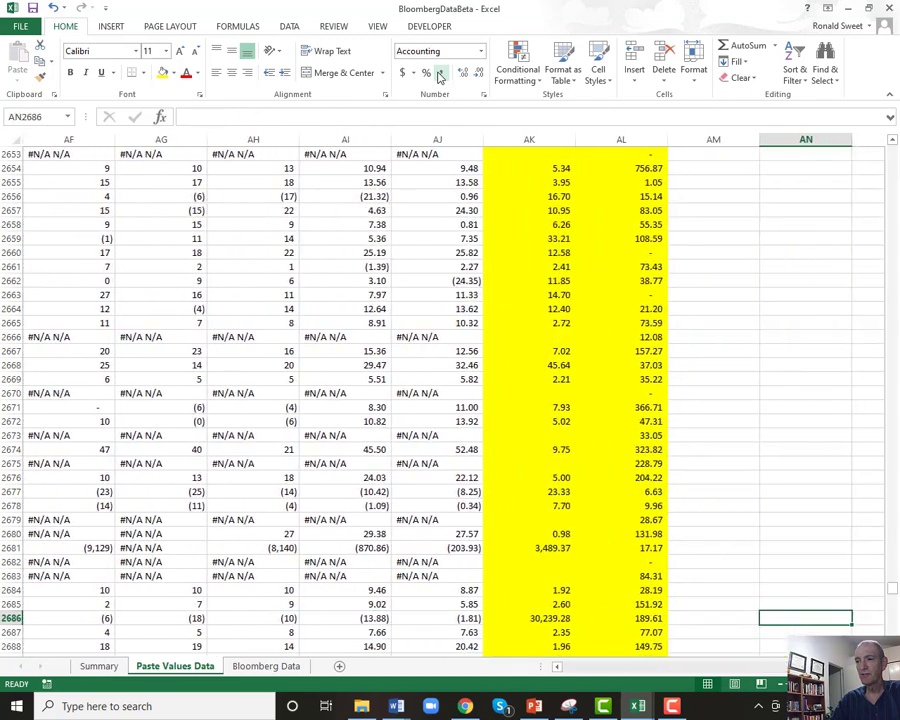
Step: Examine Tesla's latest net margins in AF2686:AJ2686 and return to its ticker in A2686
{"action": "key", "text": "Left"}
{"action": "key", "text": "Left"}
{"action": "key", "text": "Left"}
{"action": "key", "text": "Left"}
{"action": "key", "text": "Left"}
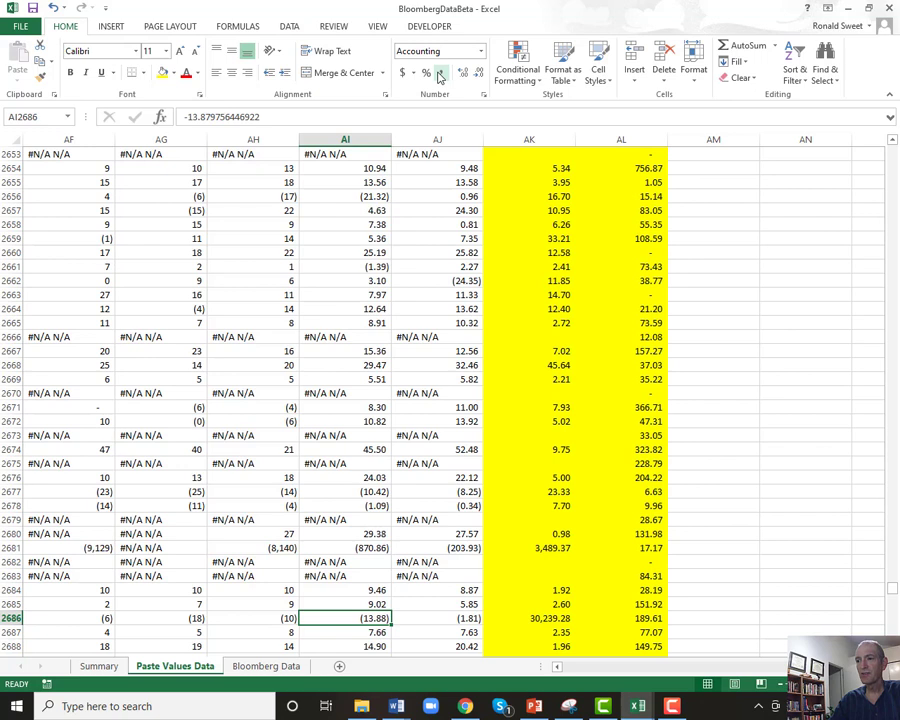
{"action": "key", "text": "Right"}
{"action": "key", "text": "Left"}
{"action": "key", "text": "Left"}
{"action": "key", "text": "Left"}
{"action": "key", "text": "Right"}
{"action": "key", "text": "Right"}
{"action": "key", "text": "Right"}
{"action": "key", "text": "Right"}
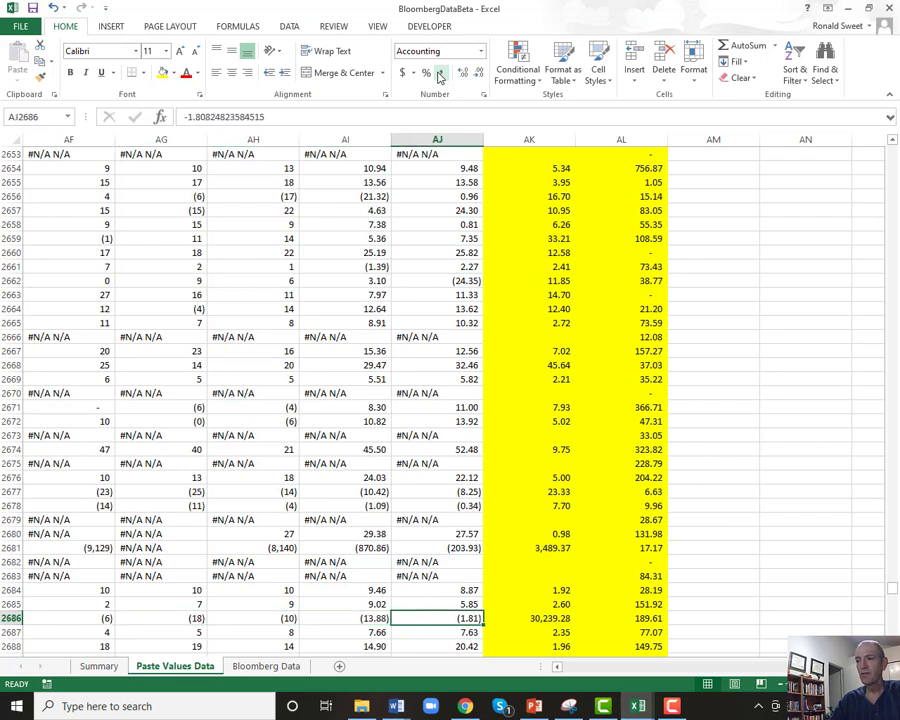
{"action": "key", "text": "Left"}
{"action": "key", "text": "Left"}
{"action": "key", "text": "Left"}
{"action": "key", "text": "Left"}
{"action": "key", "text": "Left"}
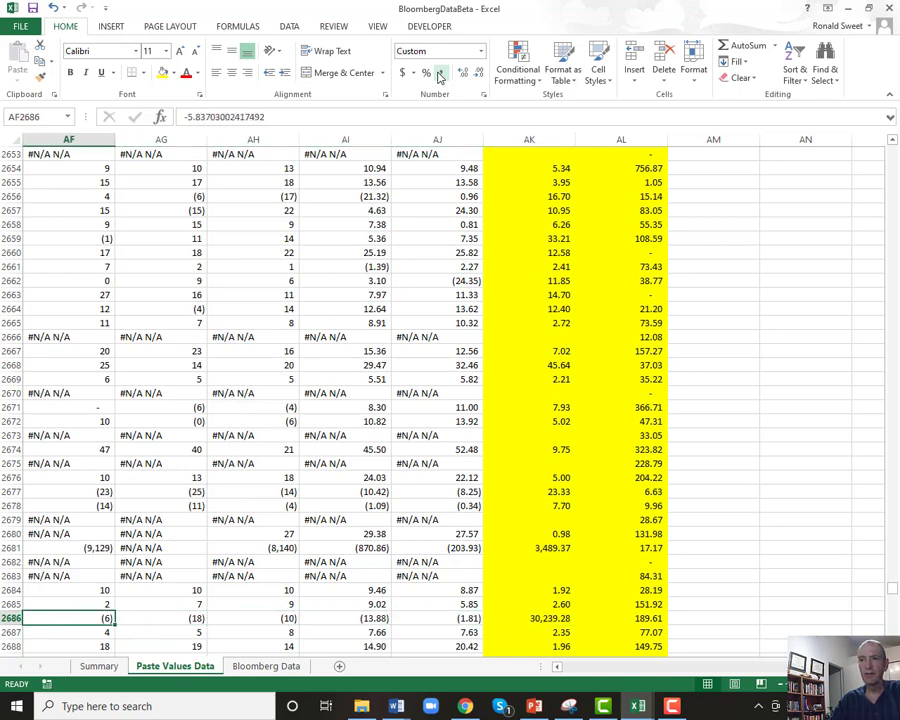
{"action": "key", "text": "Home"}
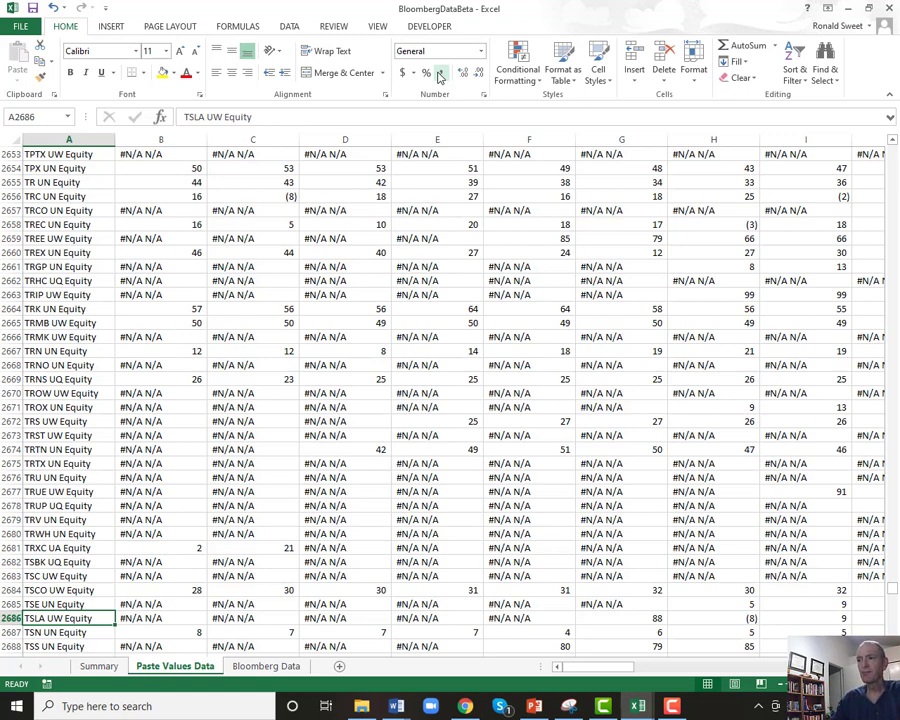
Step: In the WMT_Beta_GoodSPX workbook, enter the heading "3. Financial Leverage (relative level of Debt to Equity)" in A464
{"action": "mouse_move", "coordinate": [632, 712]}
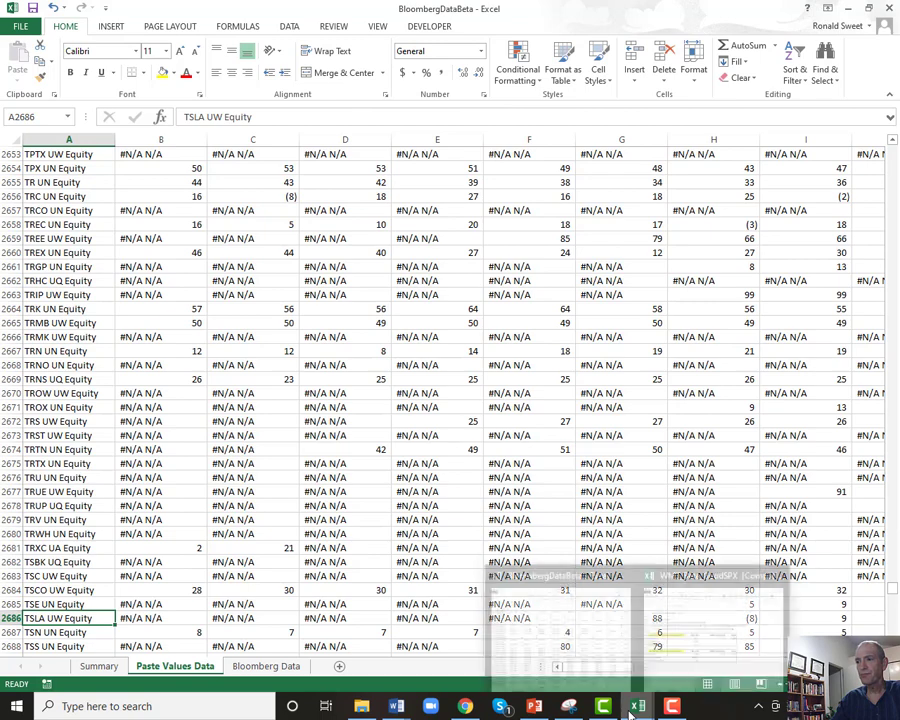
{"action": "left_click", "coordinate": [666, 654]}
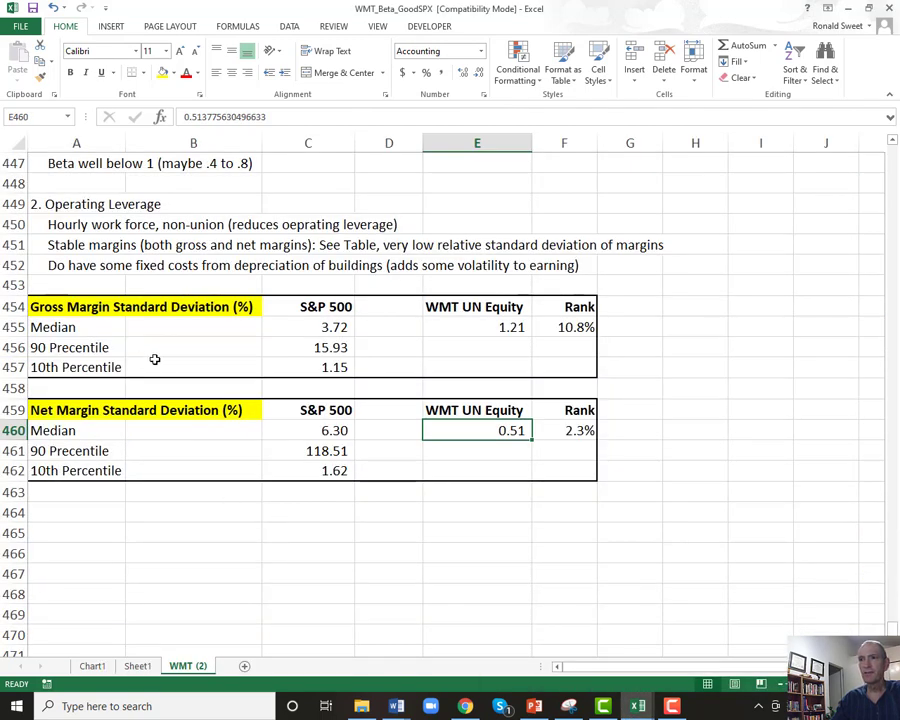
{"action": "scroll", "coordinate": [85, 297], "scroll_direction": "up", "scroll_amount": 3}
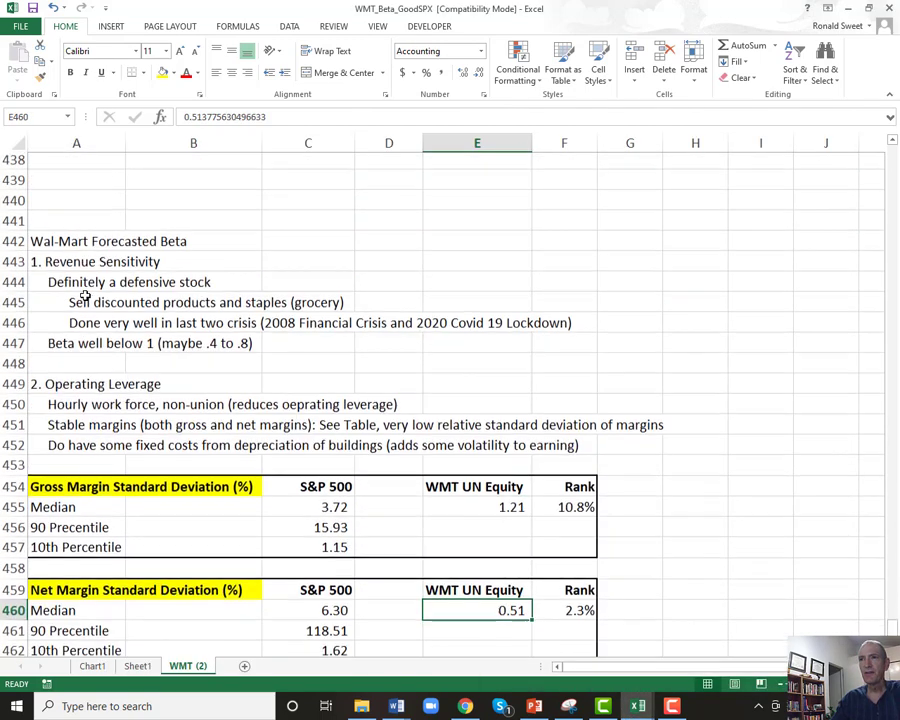
{"action": "scroll", "coordinate": [82, 340], "scroll_direction": "up", "scroll_amount": 1}
{"action": "scroll", "coordinate": [58, 450], "scroll_direction": "down", "scroll_amount": 7}
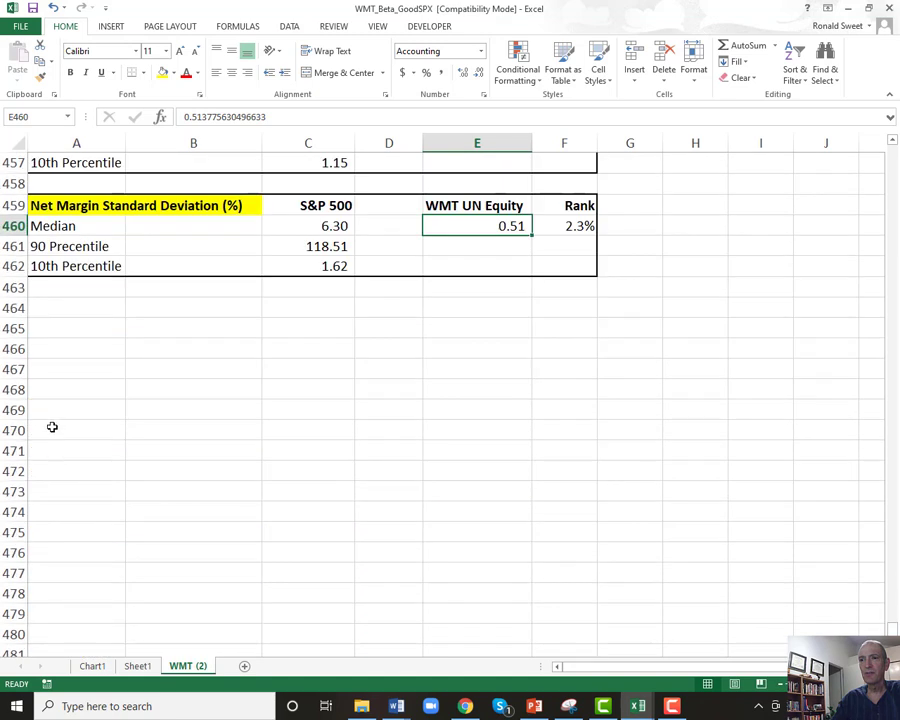
{"action": "left_click", "coordinate": [52, 309]}
{"action": "type", "text": "'"}
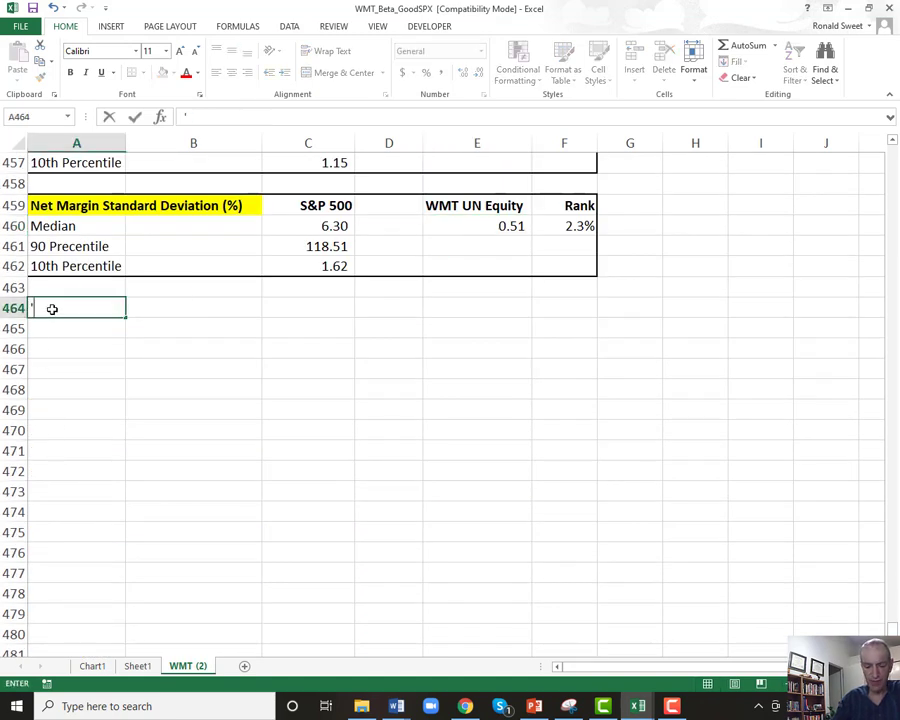
{"action": "type", "text": "3."}
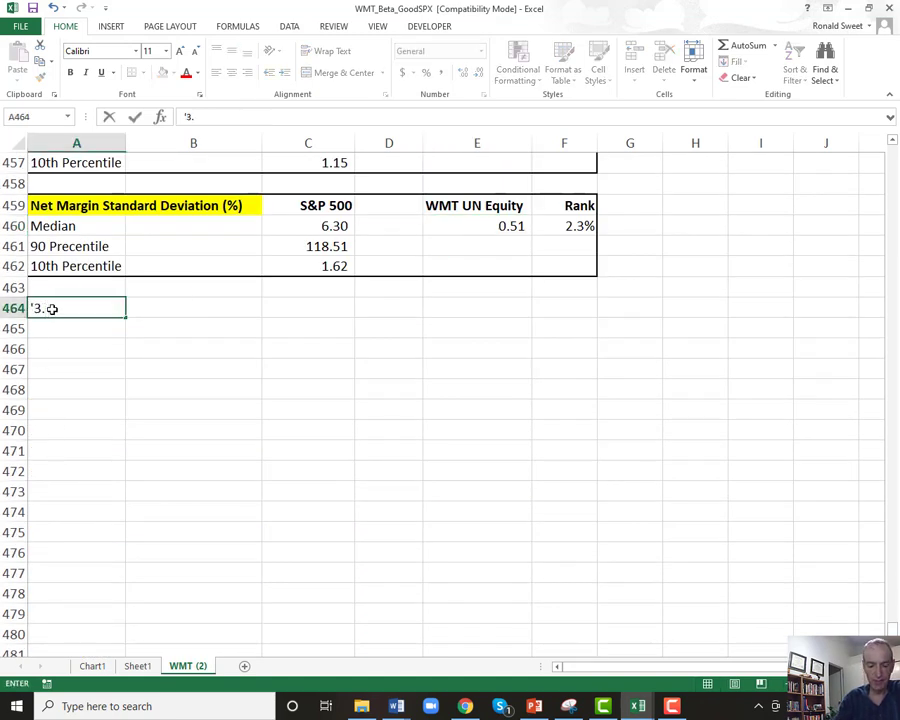
{"action": "type", "text": " Financial Le"}
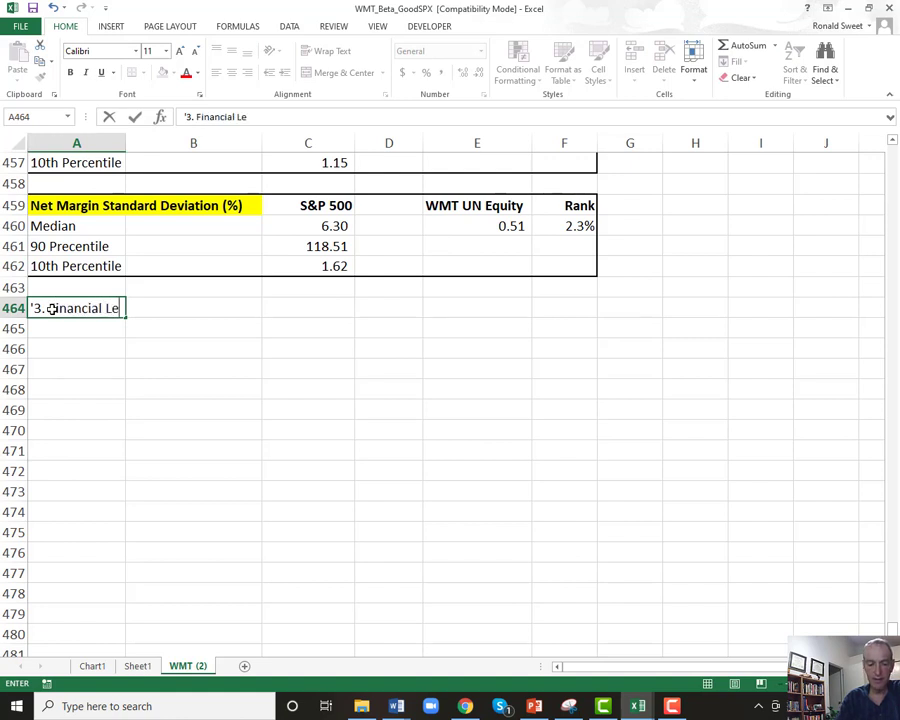
{"action": "type", "text": "verage ("}
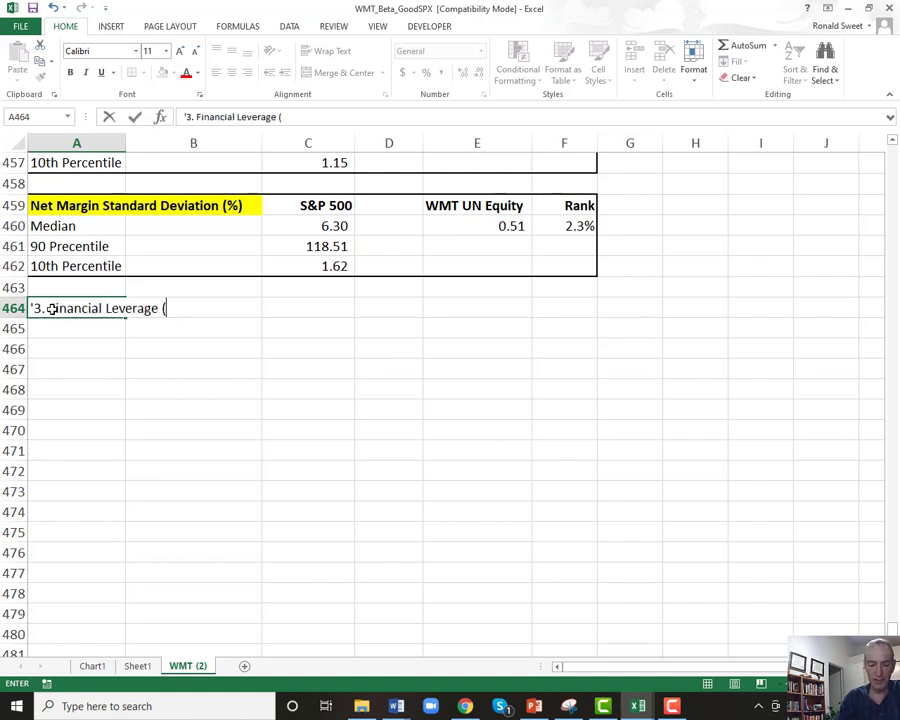
{"action": "type", "text": "eve"}
{"action": "key", "text": "BackSpace"}
{"action": "type", "text": "re"}
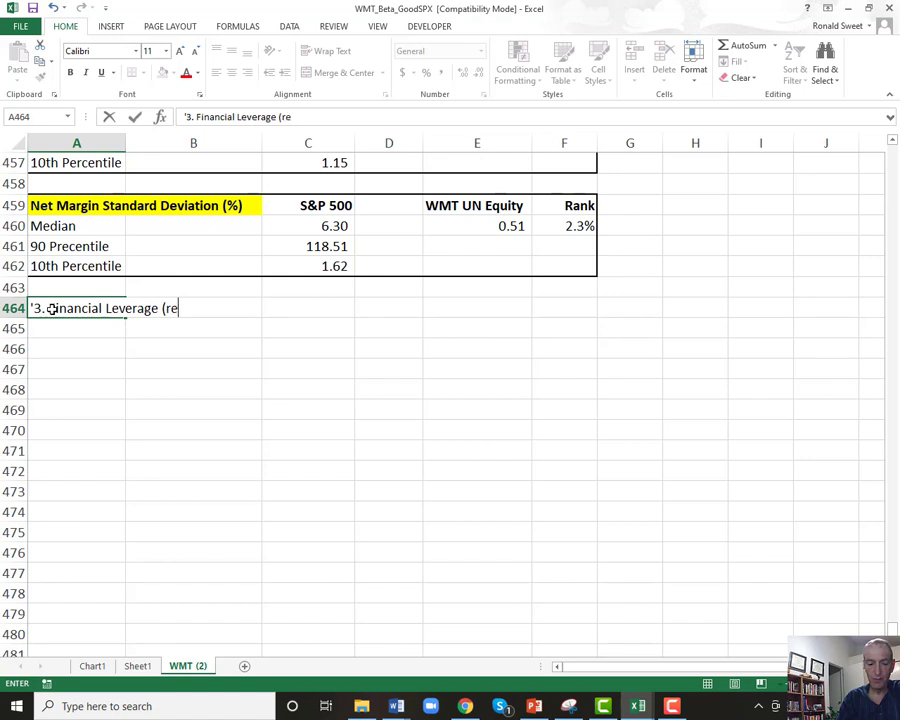
{"action": "type", "text": "lative level of "}
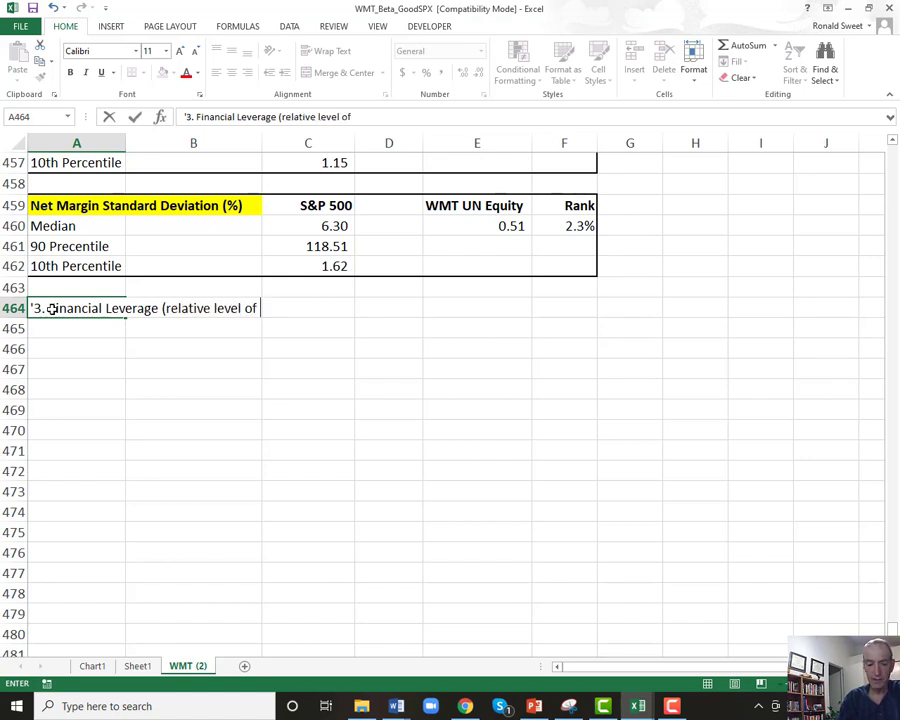
{"action": "type", "text": "Debt to Equity"}
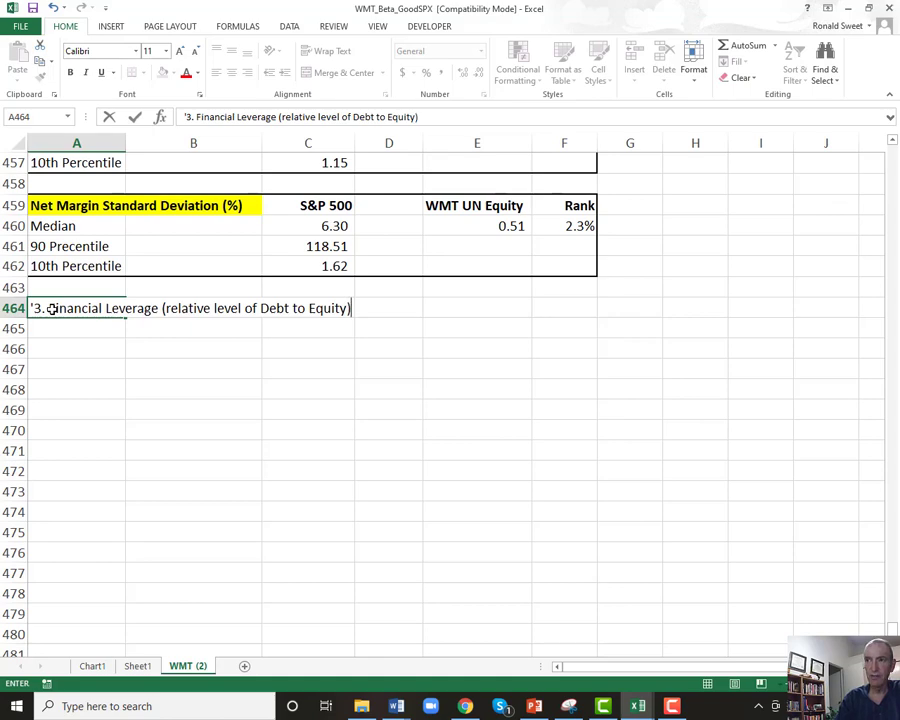
{"action": "key", "text": "Return"}
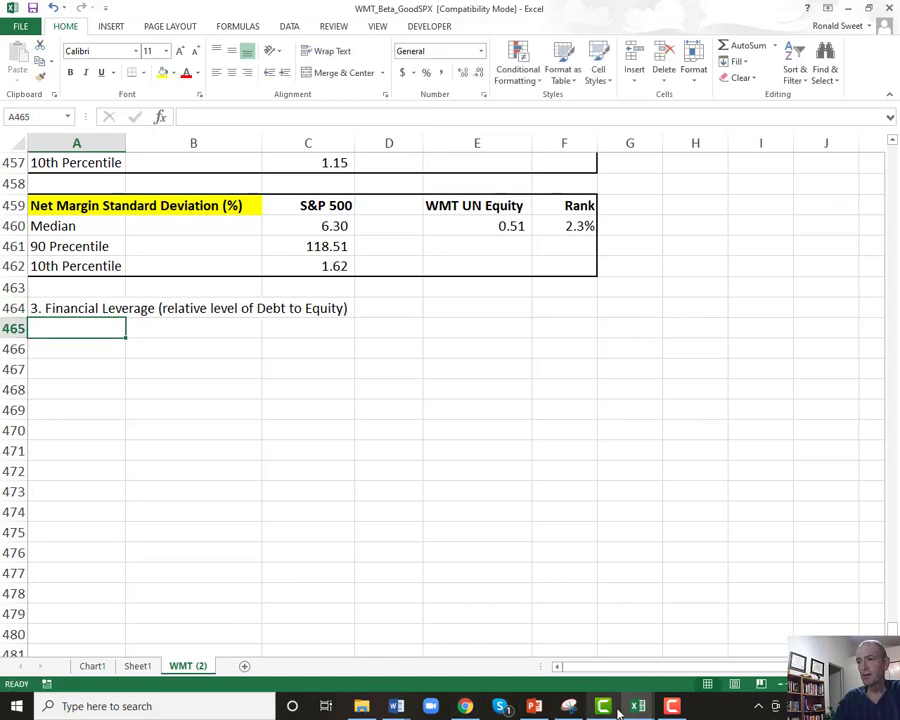
Step: On the Summary sheet of BloombergDataBeta, clear the stray WMS UN Equity entry in C5 by pasting the blank cell B4 over it
{"action": "mouse_move", "coordinate": [637, 706]}
{"action": "left_click", "coordinate": [566, 652]}
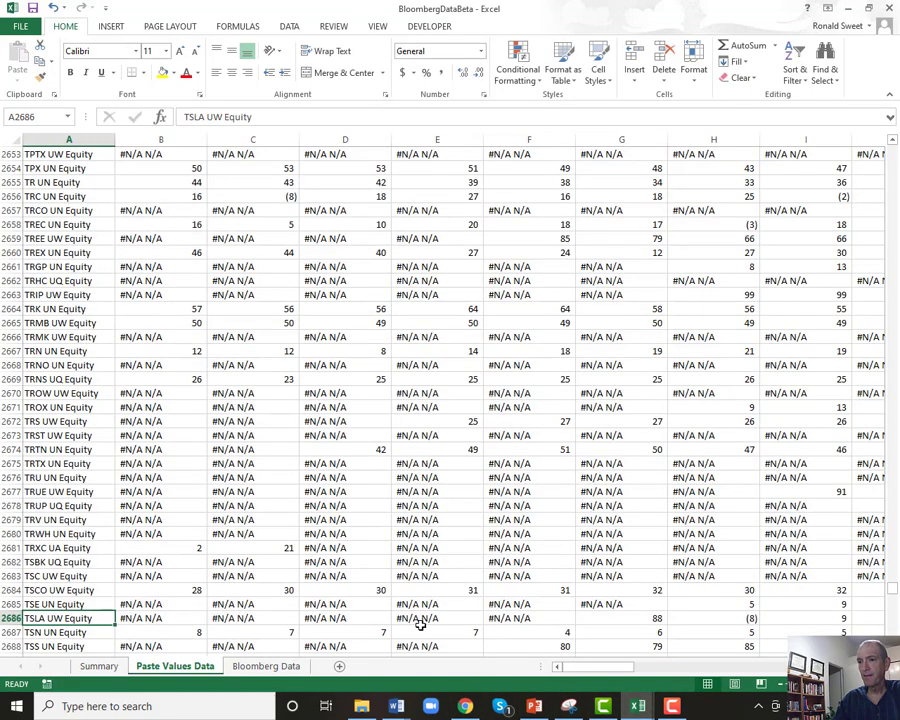
{"action": "left_click", "coordinate": [90, 668]}
{"action": "left_click", "coordinate": [187, 222]}
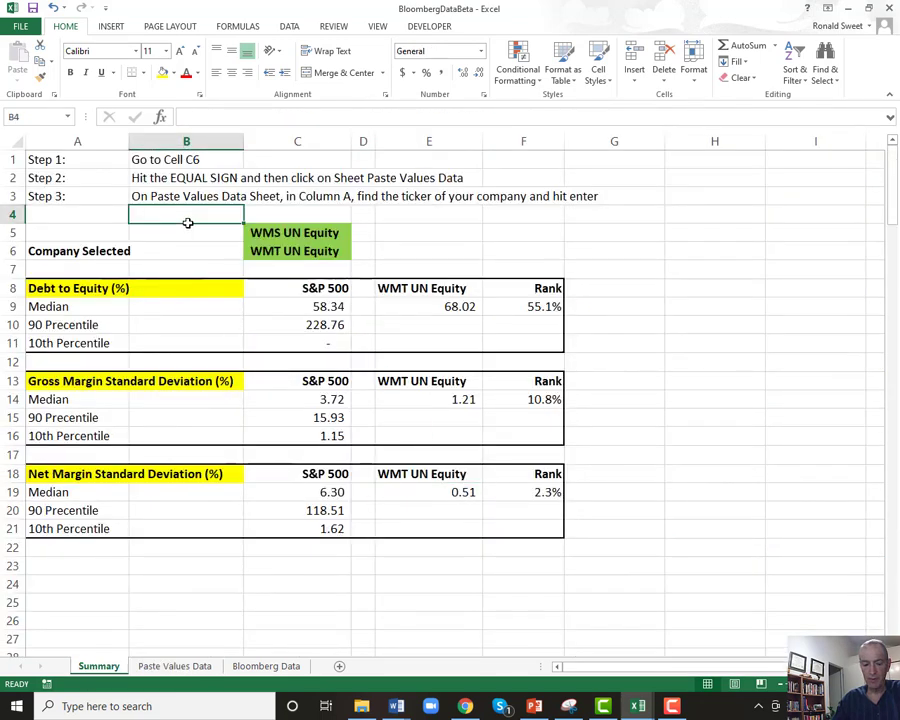
{"action": "key", "text": "ctrl+c"}
{"action": "key", "text": "Down"}
{"action": "key", "text": "Right"}
{"action": "key", "text": "Return"}
Step: Check the selected company in C6 and inspect Walmart's debt to equity in E9
{"action": "key", "text": "Down"}
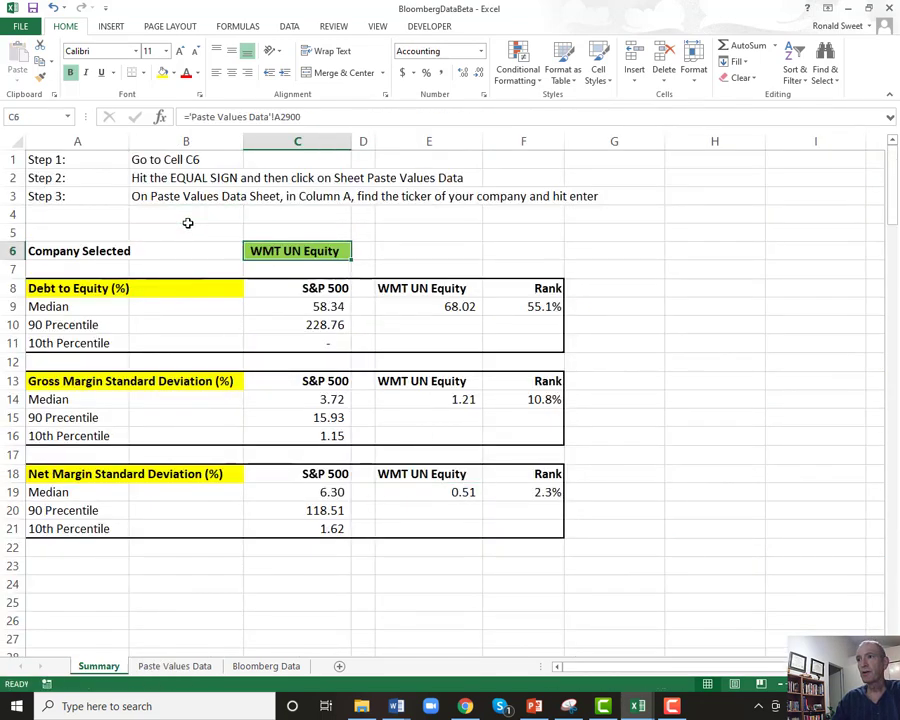
{"action": "key", "text": "Down"}
{"action": "key", "text": "Down"}
{"action": "key", "text": "Down"}
{"action": "key", "text": "Right"}
{"action": "key", "text": "Right"}
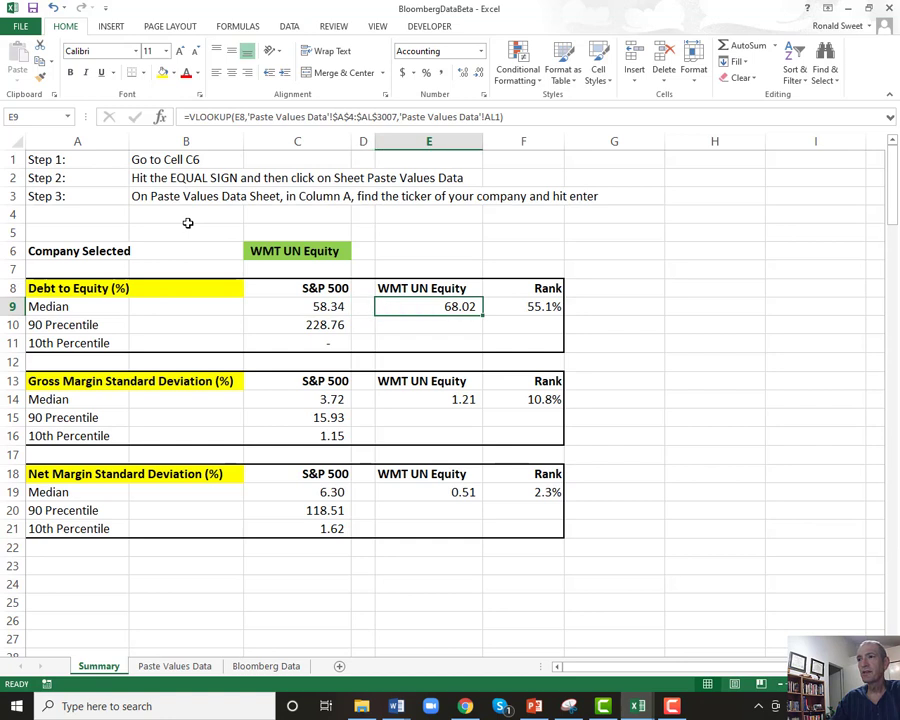
Step: Compare the S&P 500 median debt to equity in C9 with Walmart's figure in E9
{"action": "key", "text": "Left"}
{"action": "key", "text": "Left"}
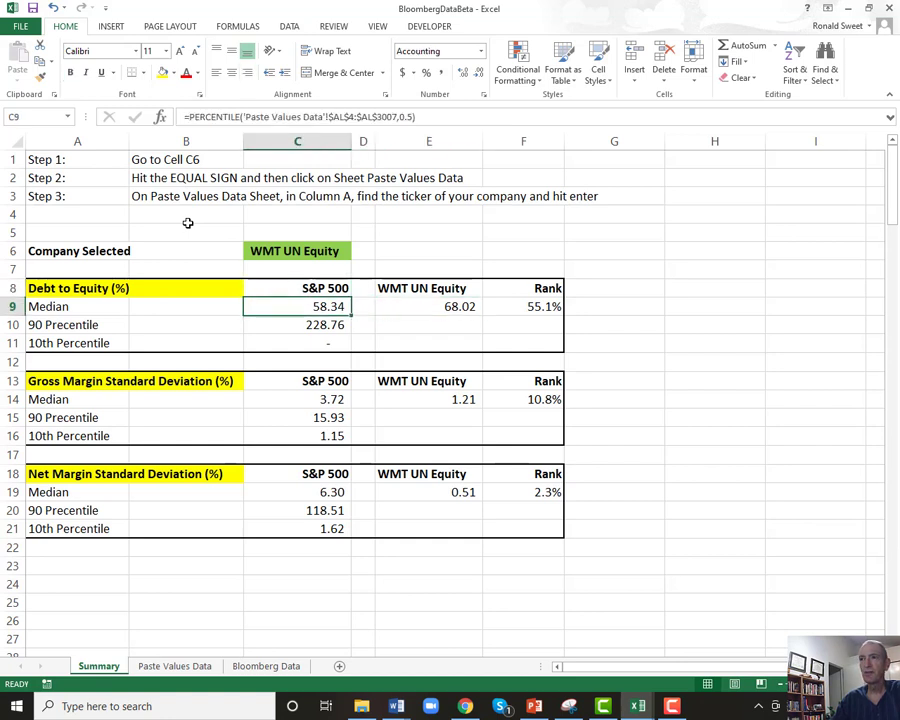
{"action": "key", "text": "Right"}
{"action": "key", "text": "Right"}
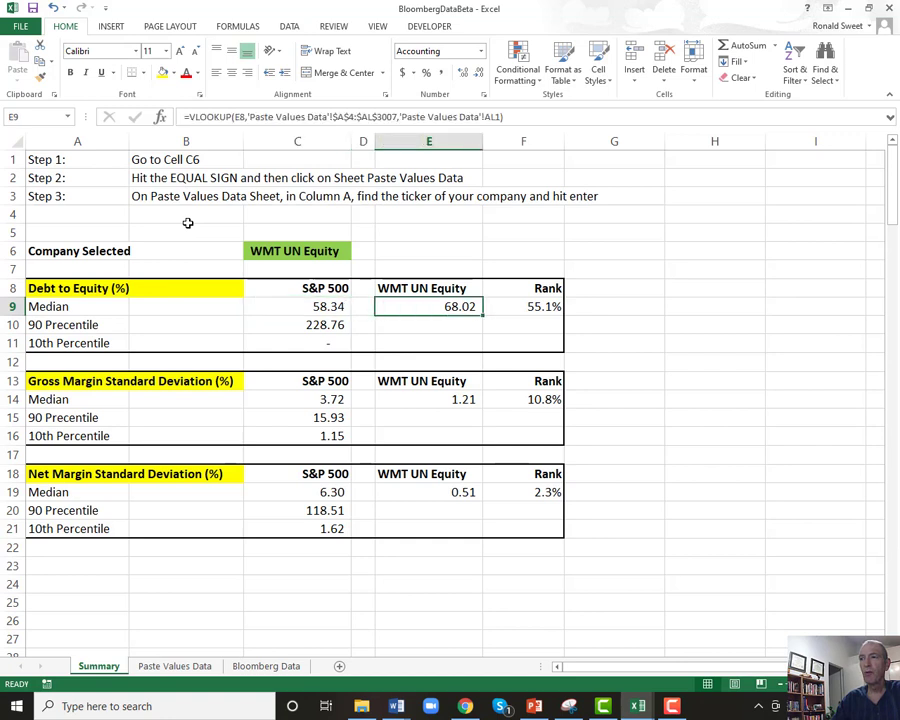
Step: Copy the Debt to Equity (%) table in A8:F11 of the Summary sheet
{"action": "key", "text": "Left"}
{"action": "key", "text": "Left"}
{"action": "key", "text": "Left"}
{"action": "key", "text": "Left"}
{"action": "key", "text": "Up"}
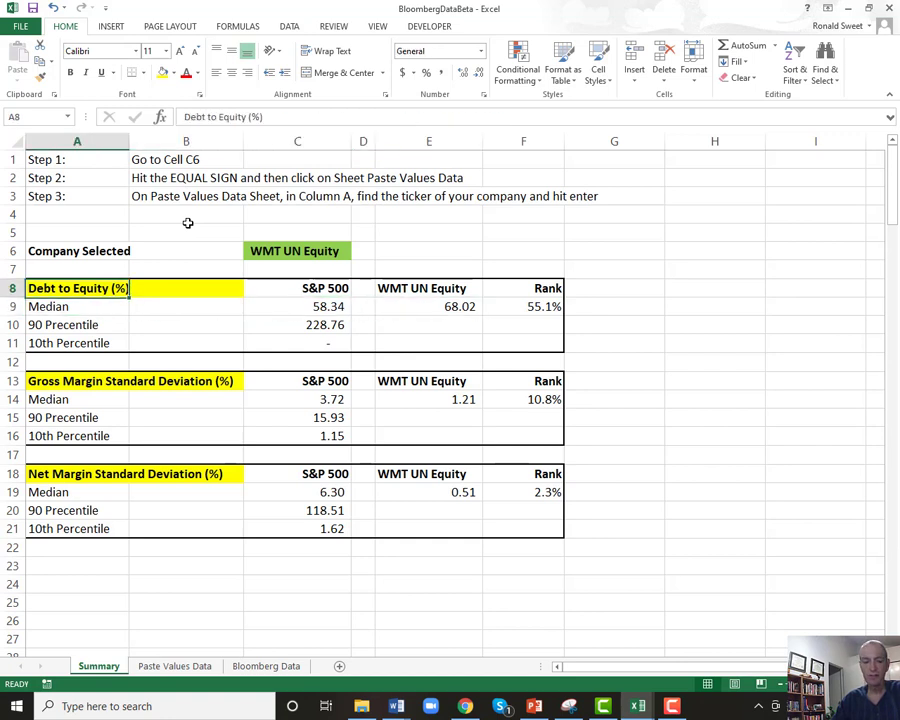
{"action": "key", "text": "shift+Down"}
{"action": "key", "text": "shift+Down"}
{"action": "key", "text": "shift+Down"}
{"action": "key", "text": "shift+Right"}
{"action": "key", "text": "shift+Right"}
{"action": "key", "text": "shift+Right"}
{"action": "key", "text": "shift+Right"}
{"action": "key", "text": "shift+Right"}
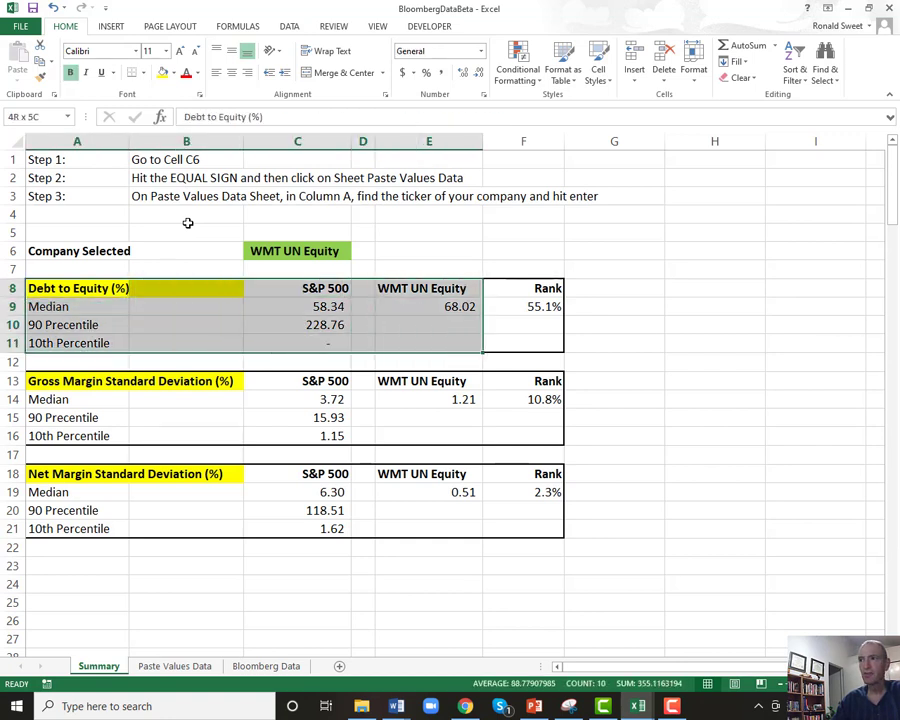
{"action": "key", "text": "ctrl+c"}
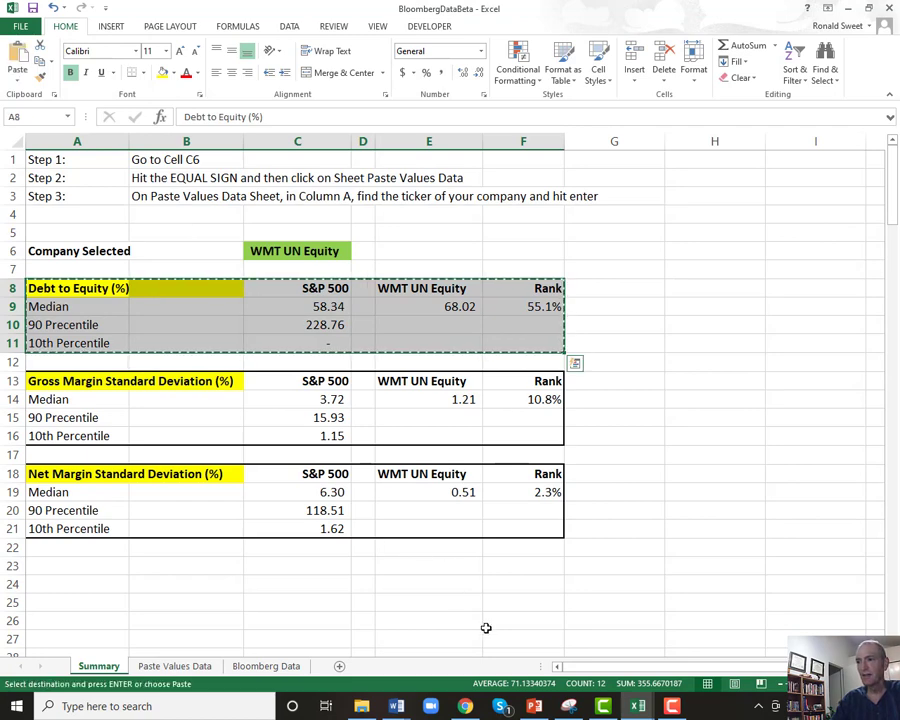
Step: In the WMT_Beta_GoodSPX workbook, paste the copied table as values only at A466 of the WMT (2) sheet
{"action": "left_click", "coordinate": [638, 706]}
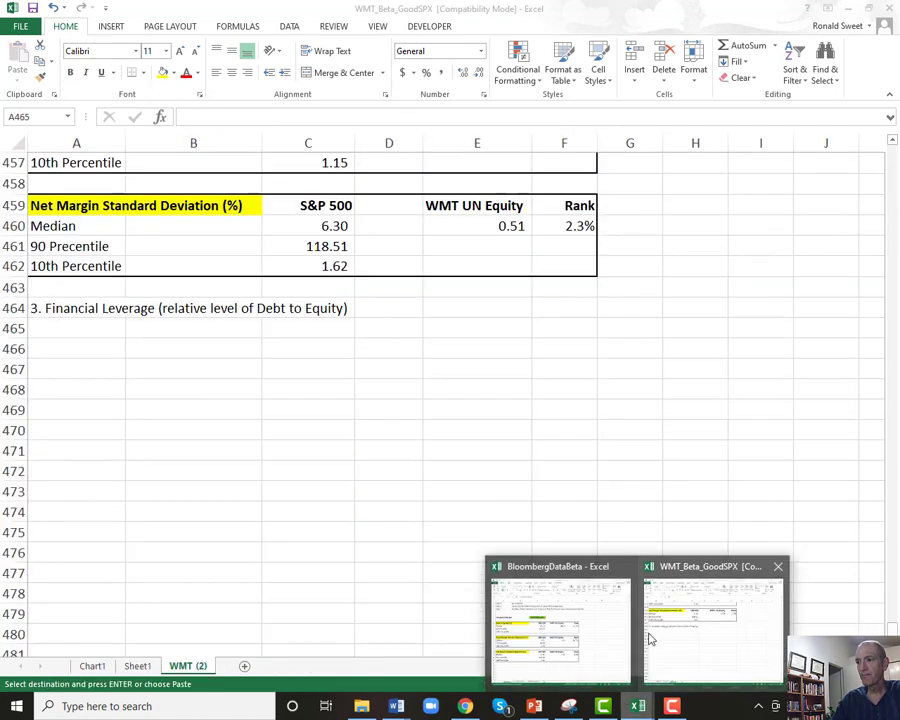
{"action": "left_click", "coordinate": [645, 632]}
{"action": "left_click", "coordinate": [72, 350]}
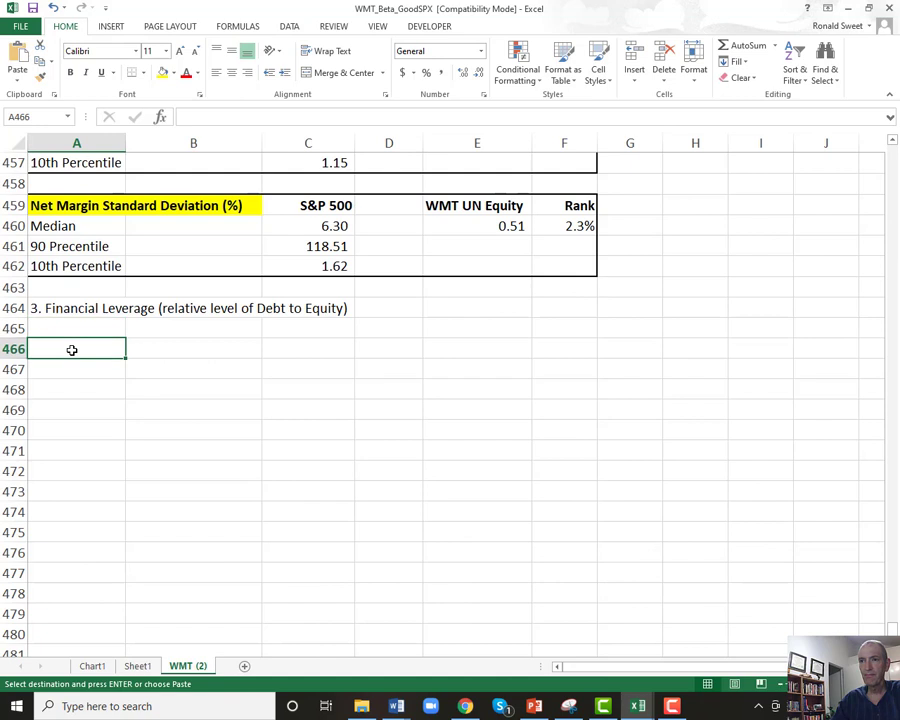
{"action": "right_click", "coordinate": [72, 350]}
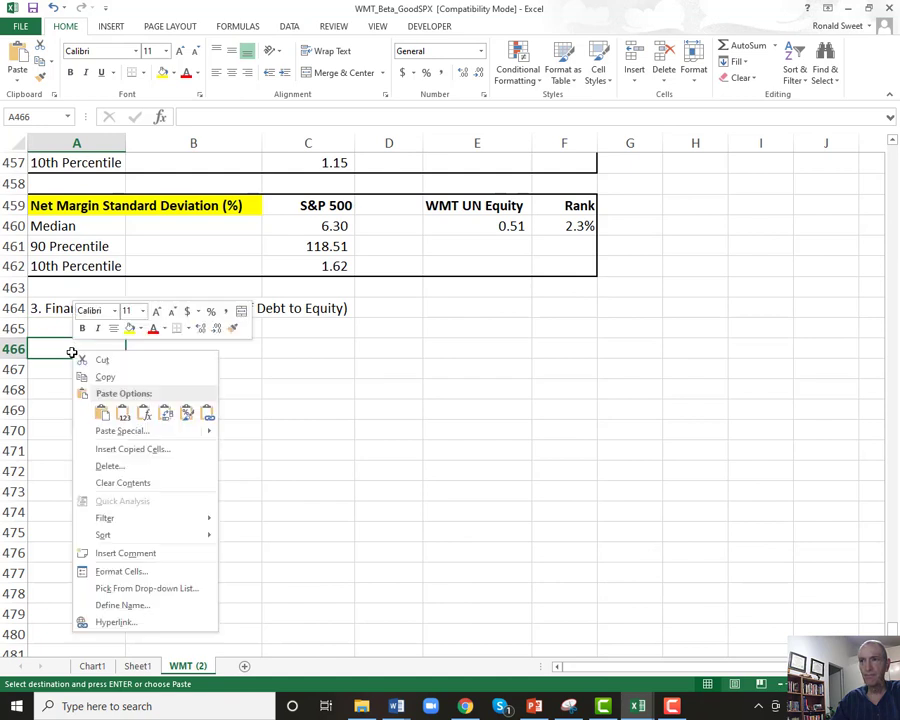
{"action": "left_click", "coordinate": [122, 413]}
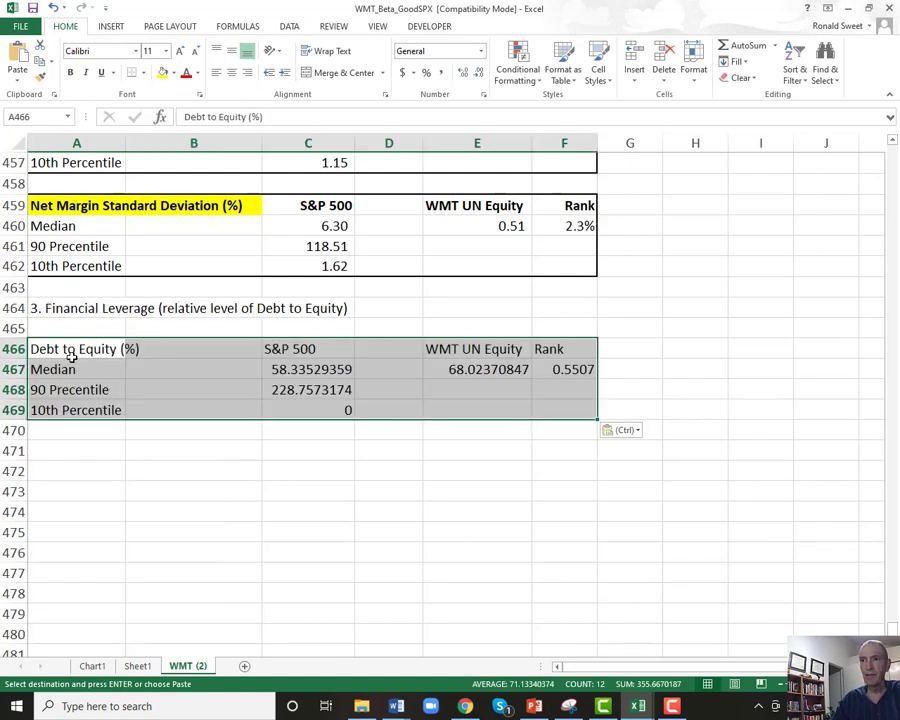
Step: Apply the copied table's formats to the pasted values at A466 using Paste Special
{"action": "right_click", "coordinate": [73, 352]}
{"action": "left_click", "coordinate": [112, 426]}
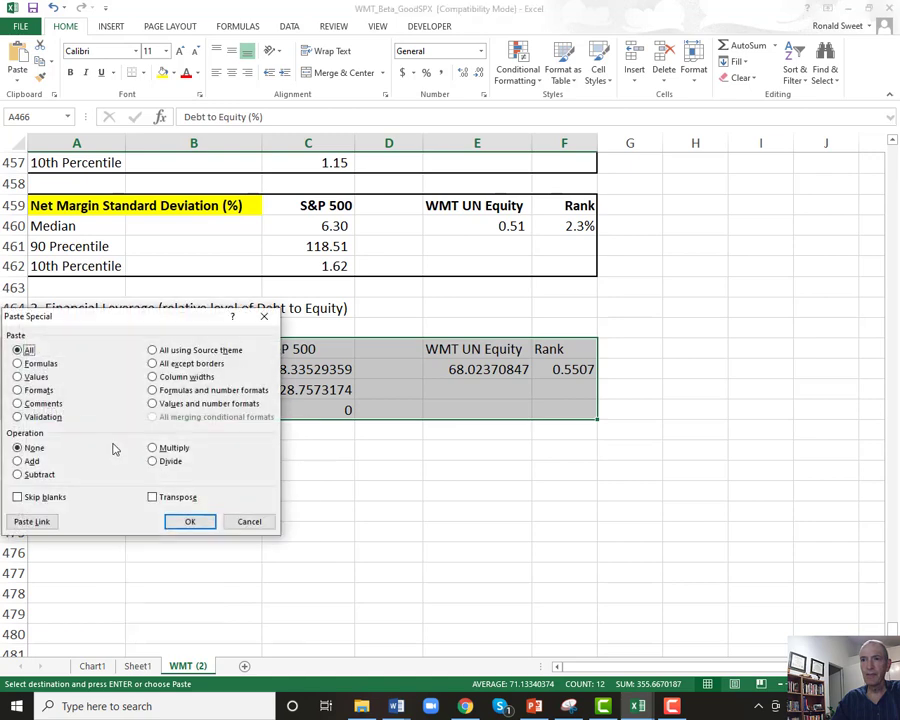
{"action": "left_click", "coordinate": [40, 391]}
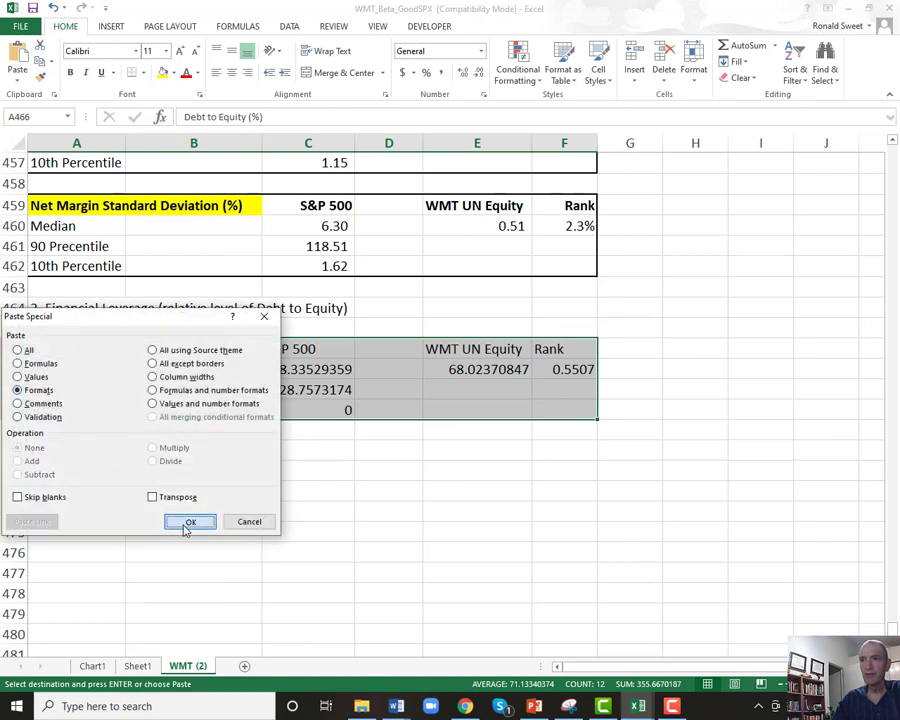
{"action": "left_click", "coordinate": [188, 521]}
{"action": "left_click", "coordinate": [101, 460]}
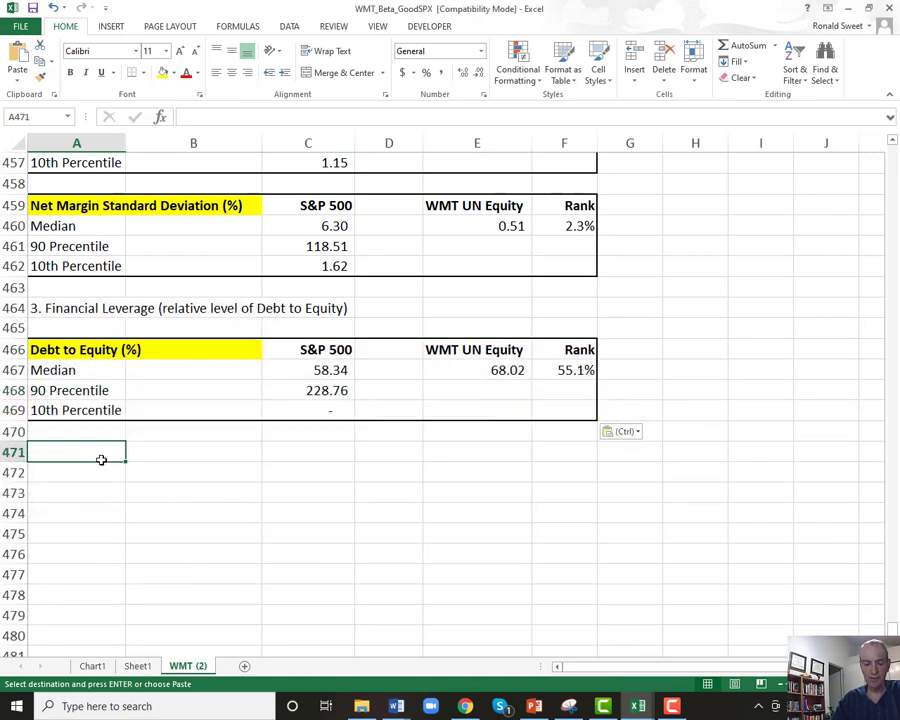
{"action": "type", "text": "Debt to"}
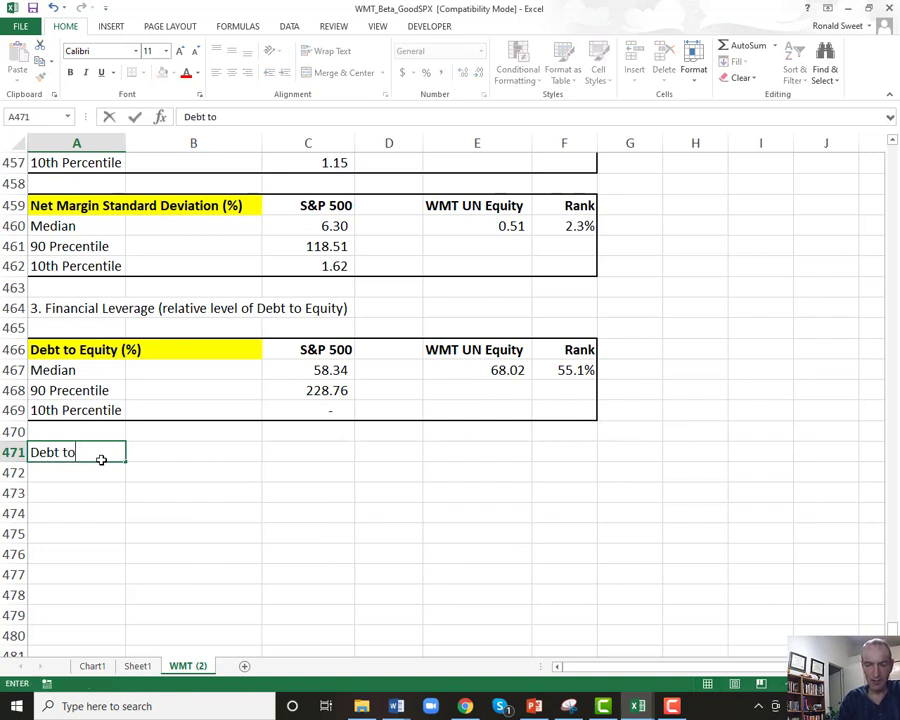
{"action": "key", "text": "Escape"}
{"action": "key", "text": "Up"}
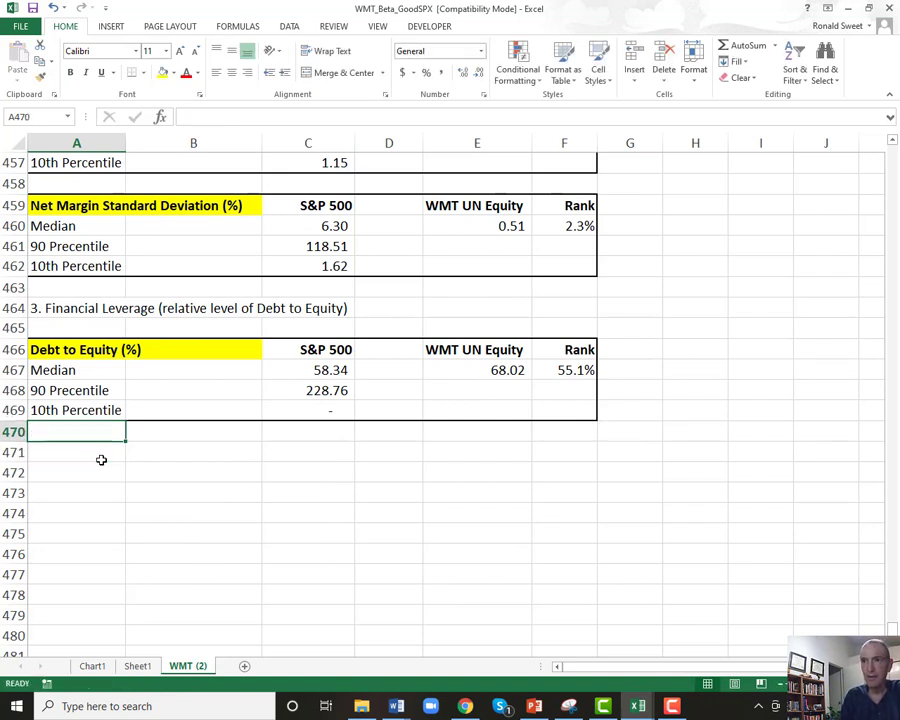
Step: Move the Debt to Equity table from A466:F469 three rows down so it starts at A469
{"action": "left_click_drag", "start_coordinate": [97, 357], "coordinate": [515, 416]}
{"action": "key", "text": "ctrl+x"}
{"action": "key", "text": "Down"}
{"action": "key", "text": "Down"}
{"action": "key", "text": "Down"}
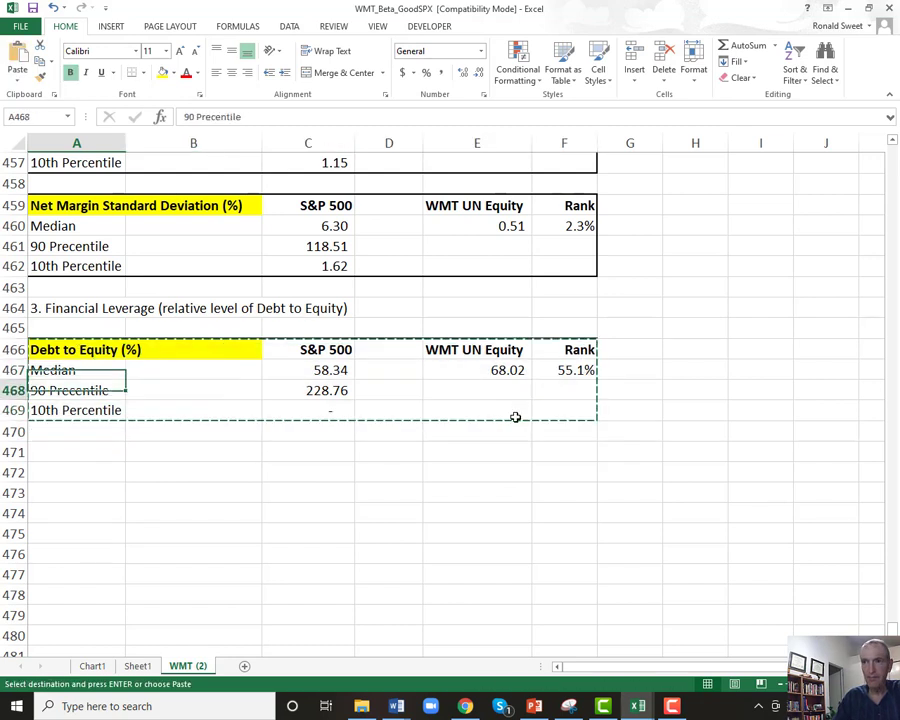
{"action": "key", "text": "Return"}
Step: Enter the indented note "Debt to Equity is slightly above the market (S&P 500 stocks), slightly raising their beta" in A465
{"action": "key", "text": "Up"}
{"action": "key", "text": "Up"}
{"action": "key", "text": "Up"}
{"action": "key", "text": "Up"}
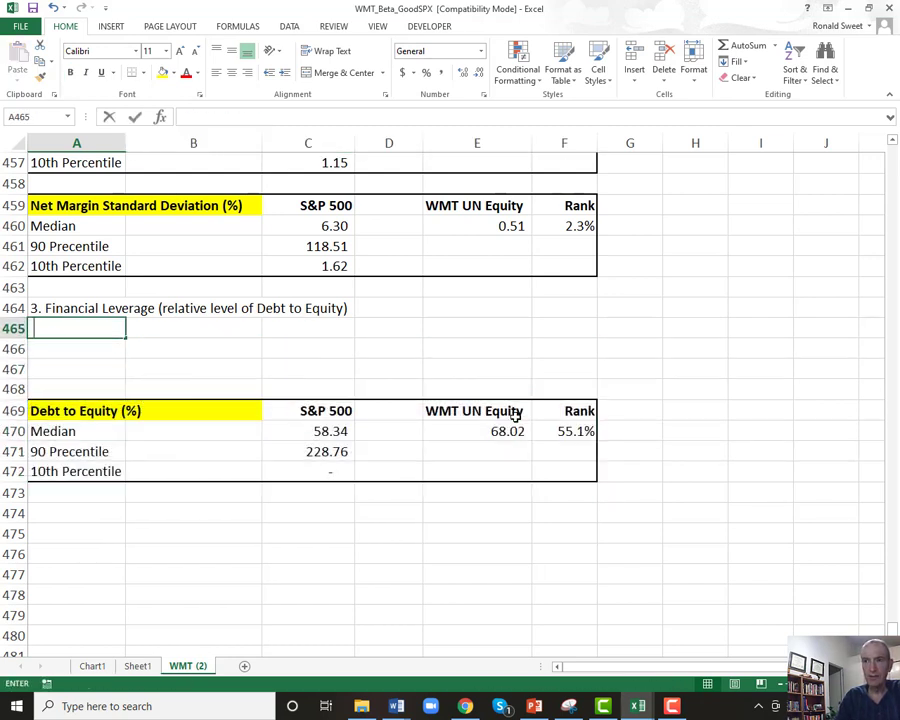
{"action": "type", "text": "Debt to"}
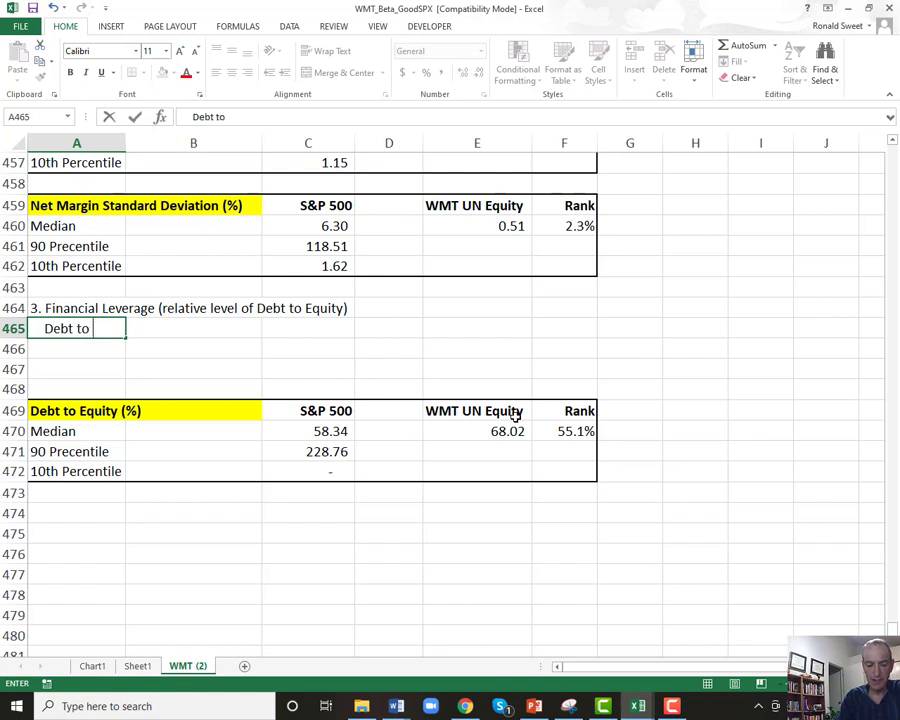
{"action": "type", "text": " Equity is sl"}
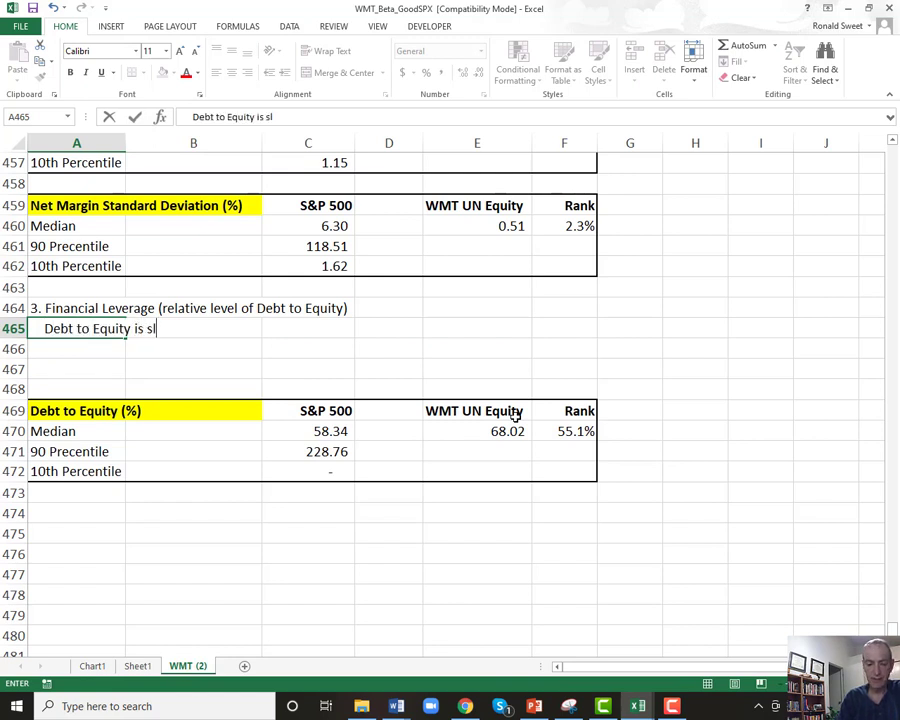
{"action": "type", "text": "ightly above th"}
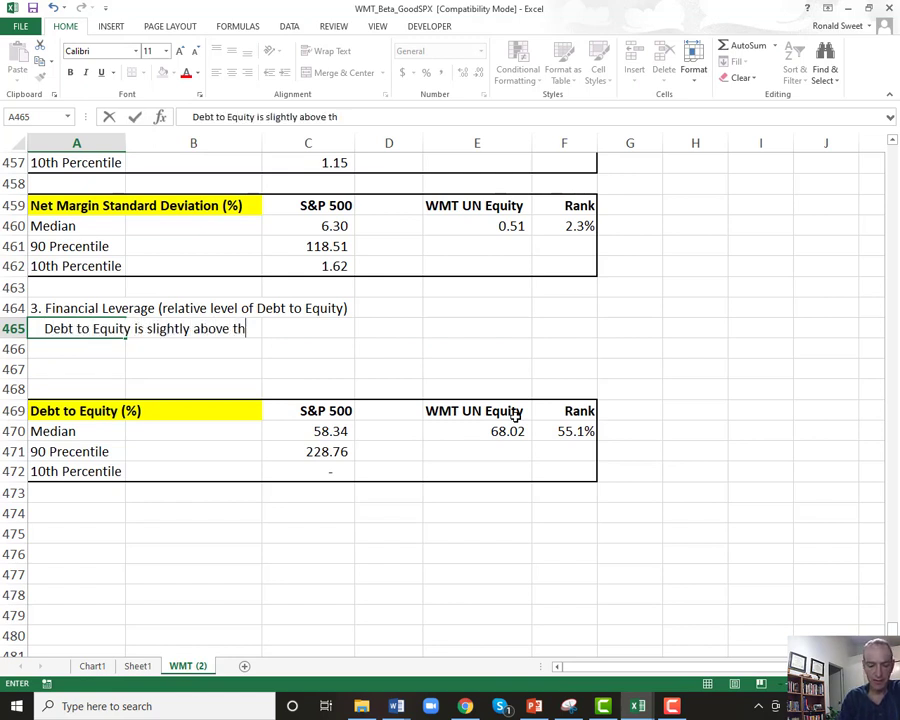
{"action": "type", "text": "e market"}
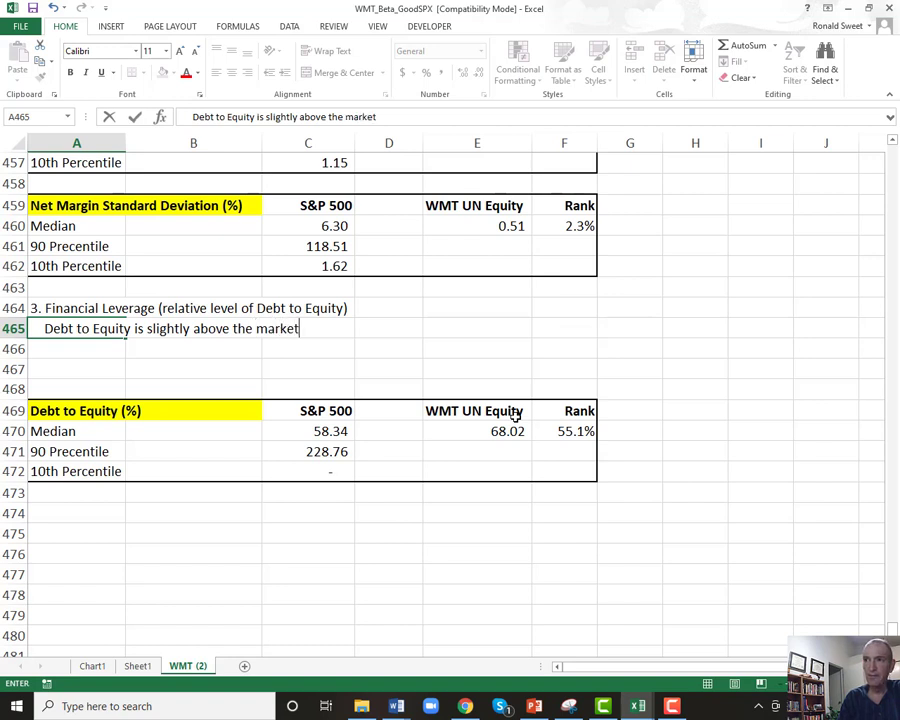
{"action": "type", "text": " (S"}
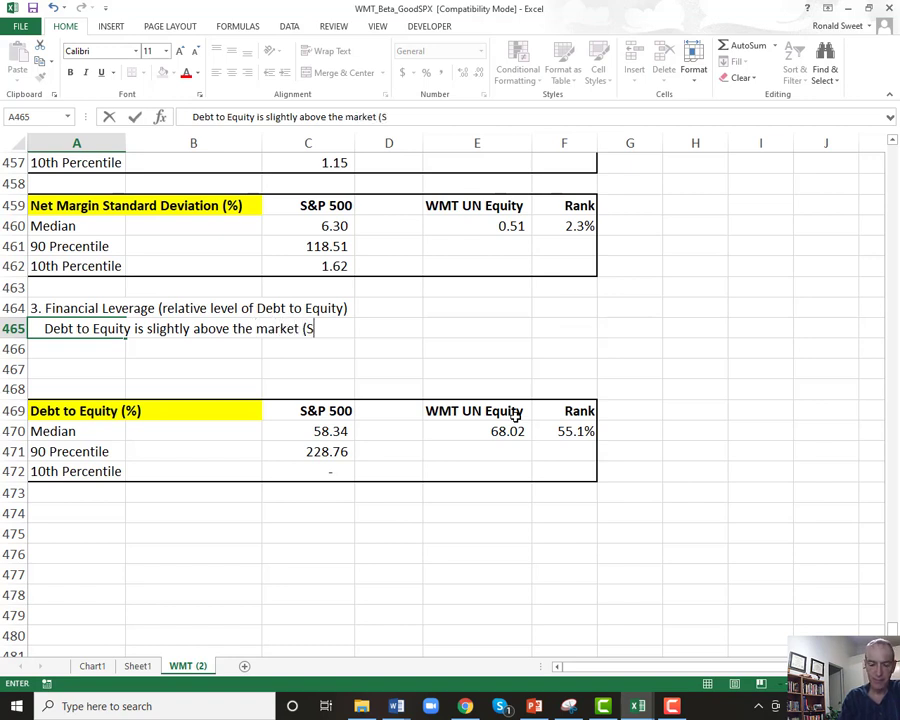
{"action": "type", "text": "&P 500"}
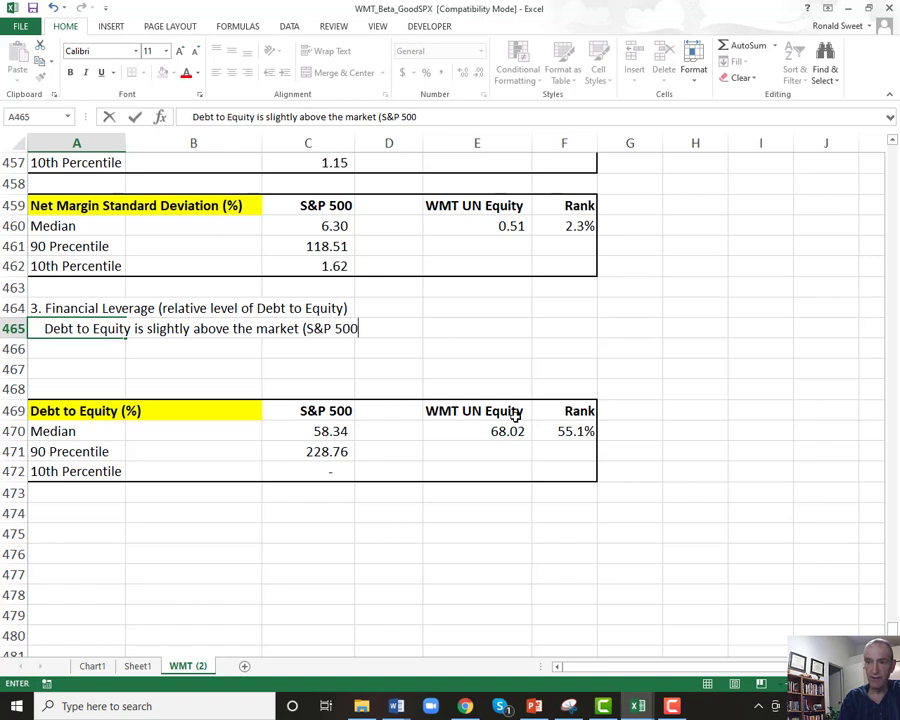
{"action": "type", "text": " stocks)"}
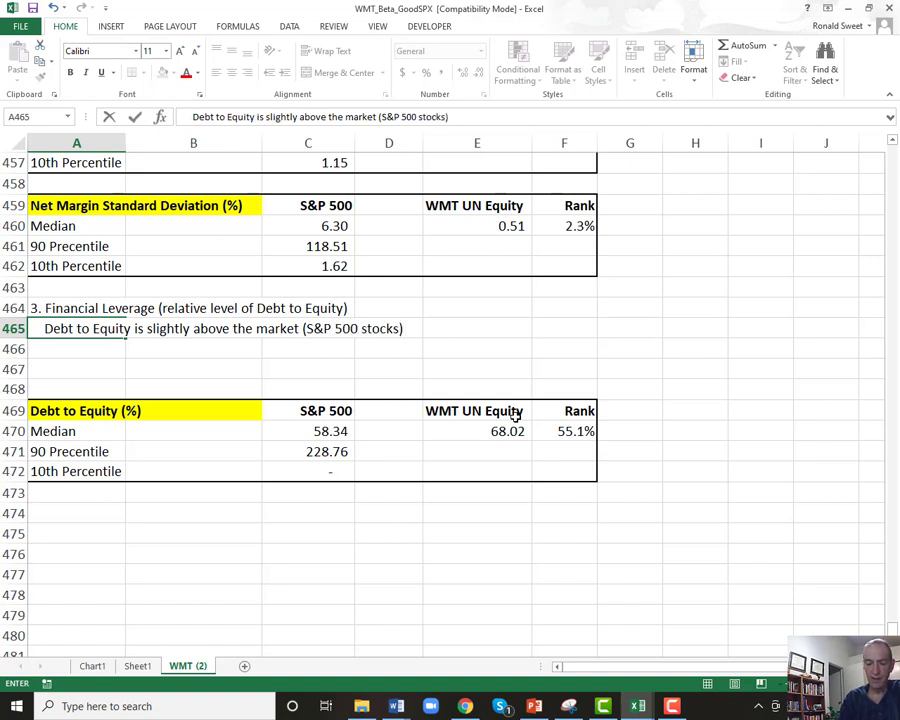
{"action": "type", "text": ", slightly"}
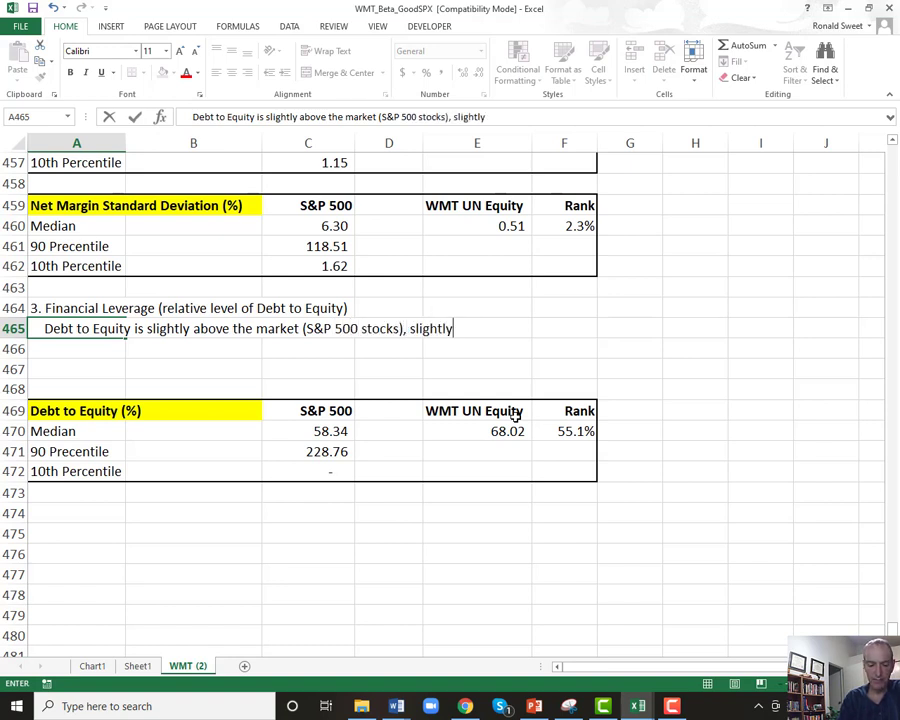
{"action": "type", "text": " raising their beta"}
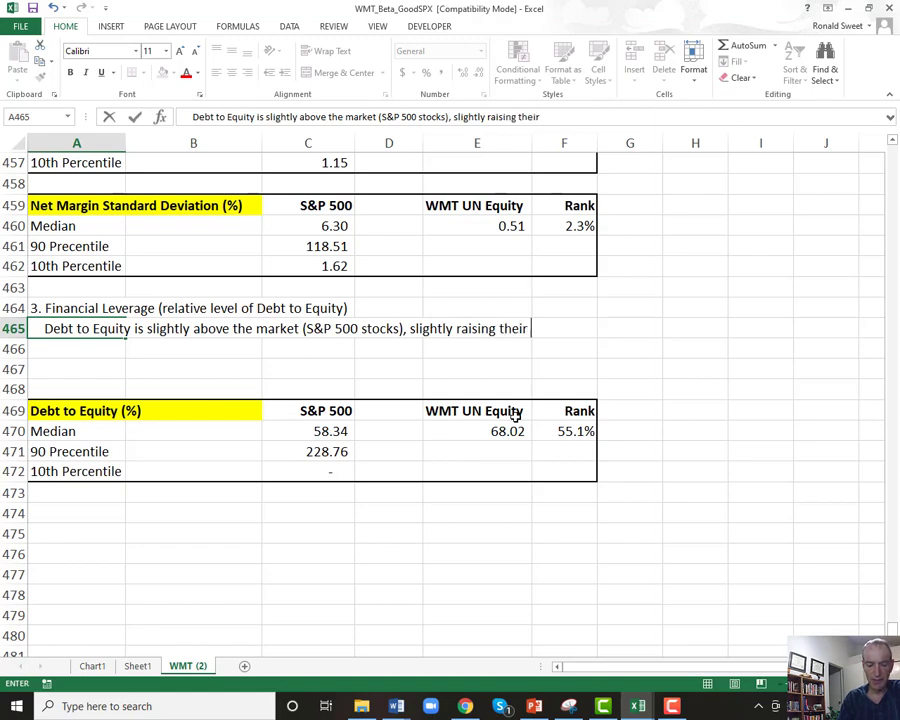
{"action": "key", "text": "ctrl+Return"}
Step: Insert a blank row at row 453, between the Operating Leverage notes and the Gross Margin Standard Deviation table
{"action": "key", "text": "Up"}
{"action": "key", "text": "Up"}
{"action": "key", "text": "Up"}
{"action": "key", "text": "Up"}
{"action": "key", "text": "Up"}
{"action": "key", "text": "Up"}
{"action": "key", "text": "Up"}
{"action": "key", "text": "Up"}
{"action": "key", "text": "Up"}
{"action": "key", "text": "Up"}
{"action": "key", "text": "Up"}
{"action": "key", "text": "Up"}
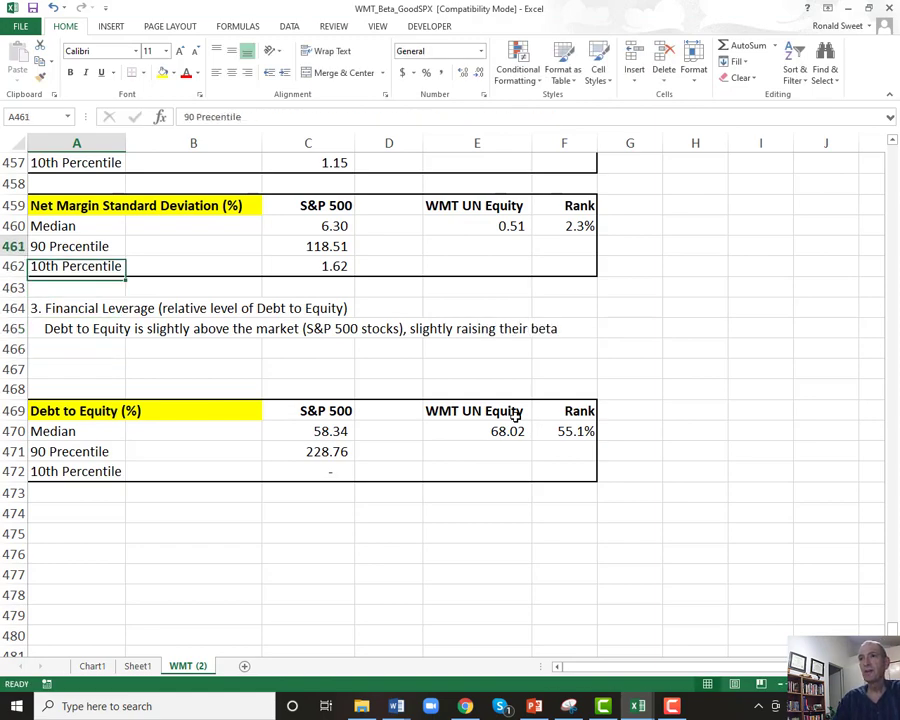
{"action": "key", "text": "Up"}
{"action": "key", "text": "Up"}
{"action": "key", "text": "Up"}
{"action": "key", "text": "Up"}
{"action": "key", "text": "Down"}
{"action": "key", "text": "Down"}
{"action": "key", "text": "Down"}
{"action": "key", "text": "Down"}
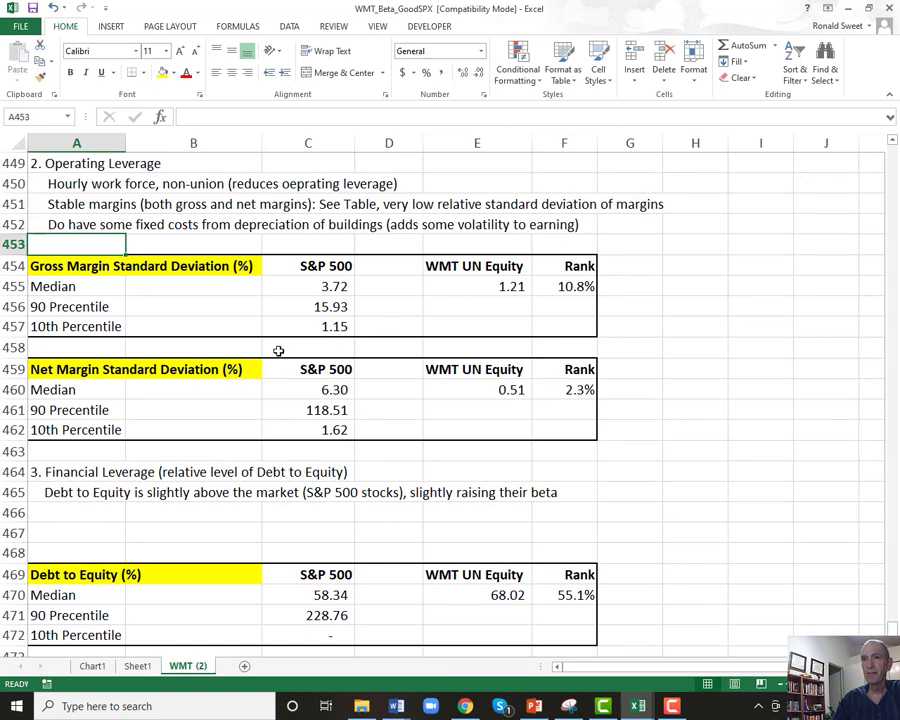
{"action": "left_click", "coordinate": [14, 244]}
{"action": "right_click", "coordinate": [18, 244]}
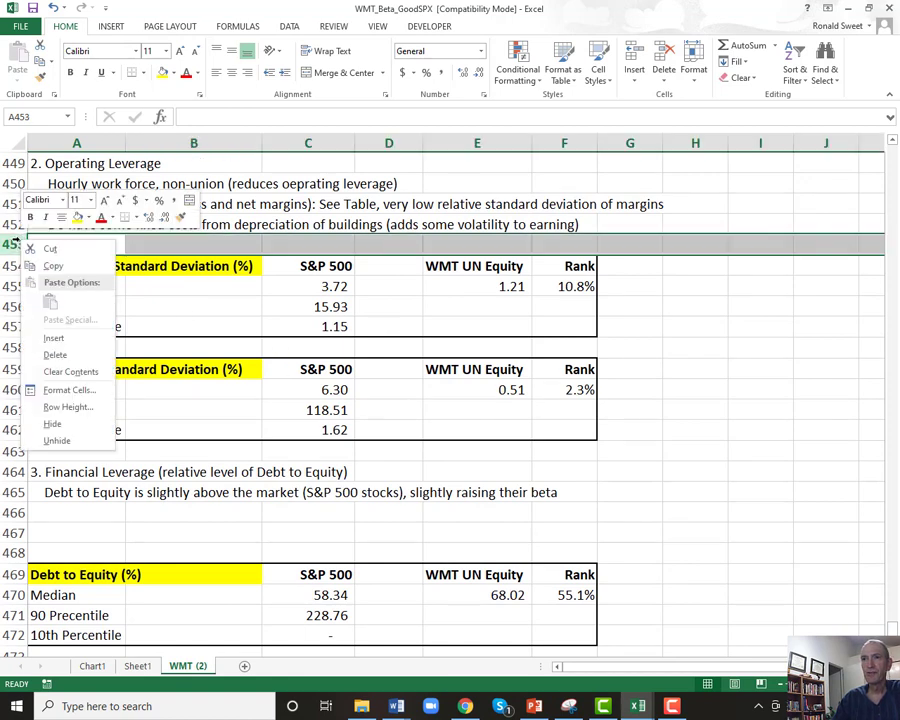
{"action": "left_click", "coordinate": [52, 338]}
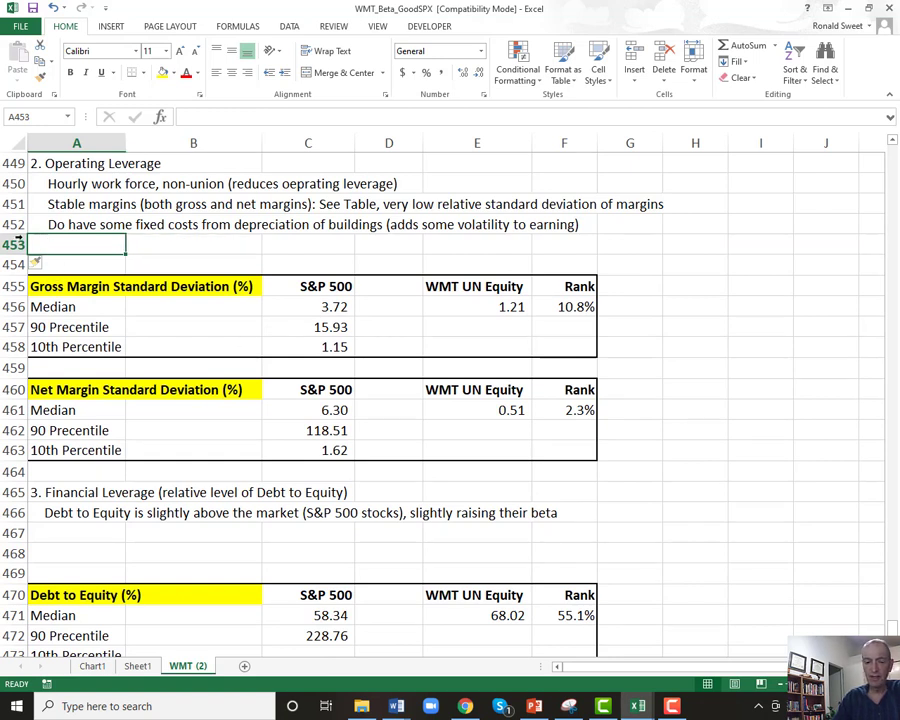
Step: Enter the indented note "Implies beta closer to the .4 to .6 range" in A453
{"action": "left_click_drag", "start_coordinate": [56, 189], "coordinate": [68, 234]}
{"action": "left_click", "coordinate": [70, 244]}
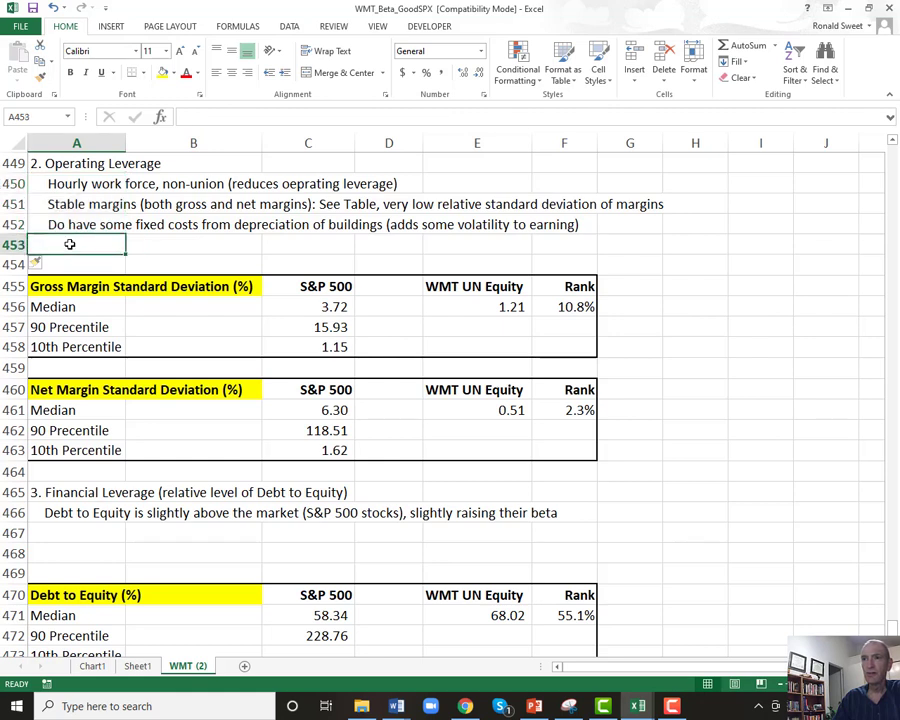
{"action": "type", "text": "I"}
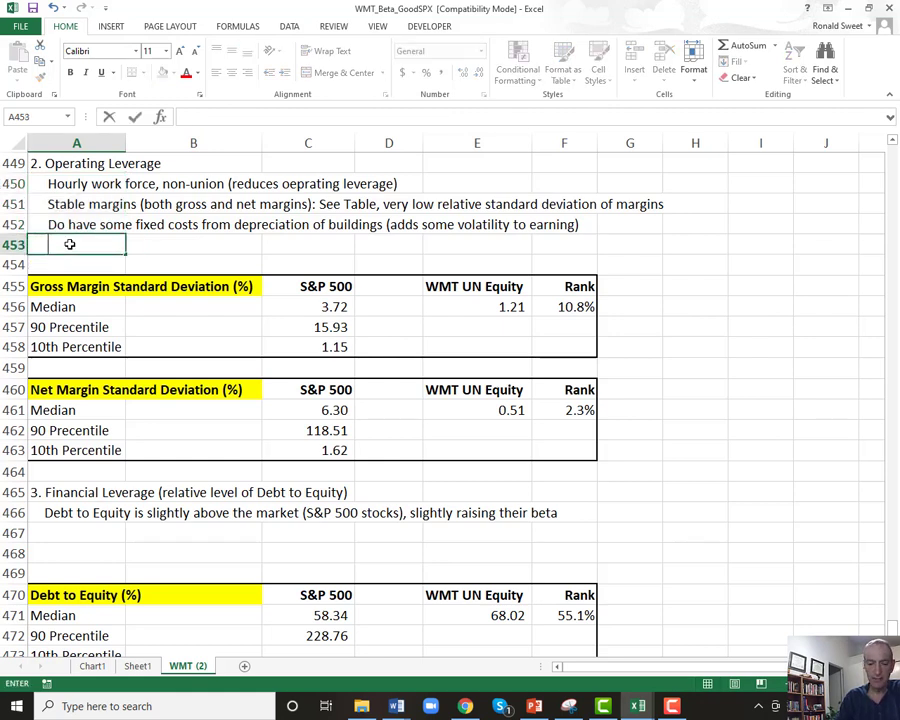
{"action": "type", "text": "mplies beta"}
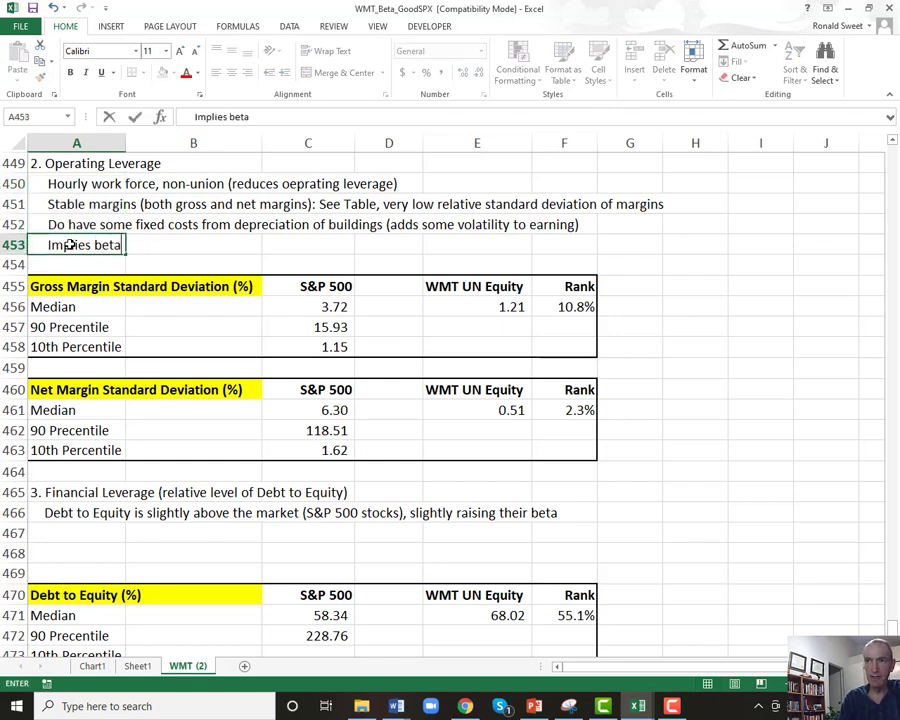
{"action": "type", "text": " closer to the"}
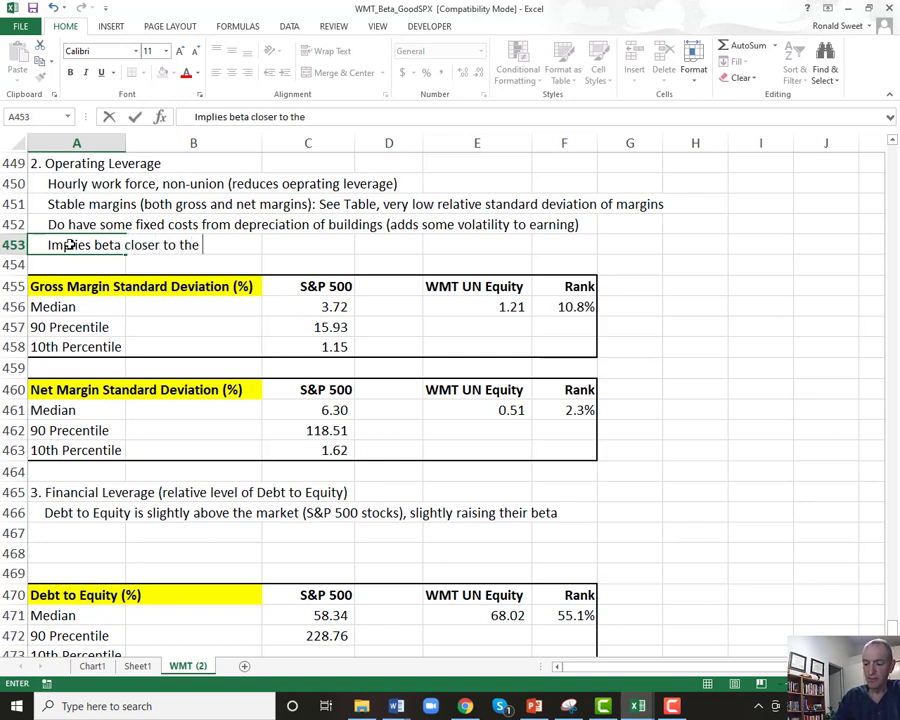
{"action": "type", "text": " .4 to ."}
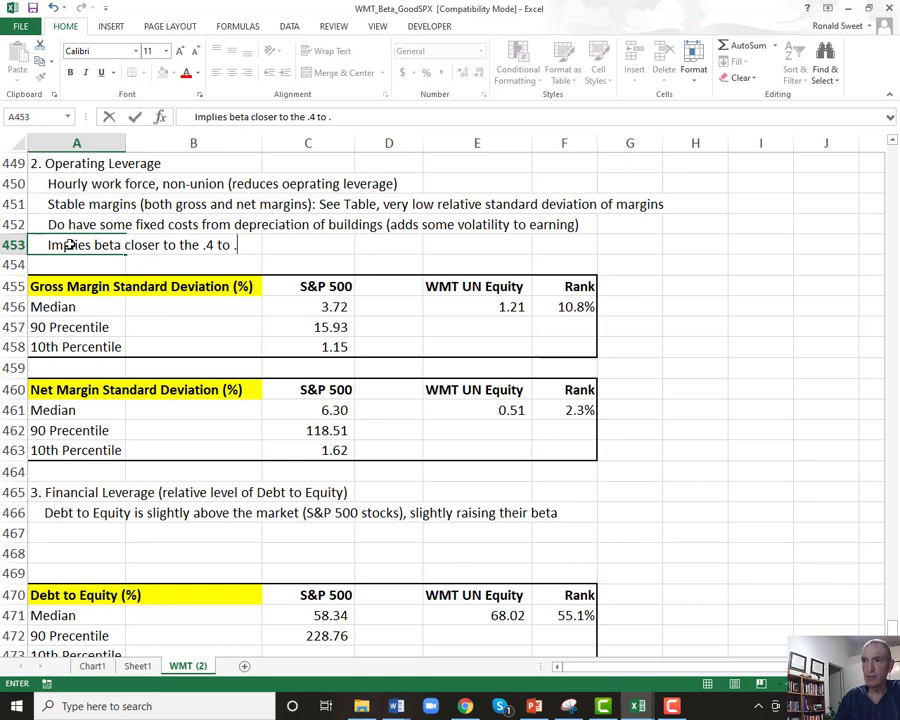
{"action": "type", "text": "6 range"}
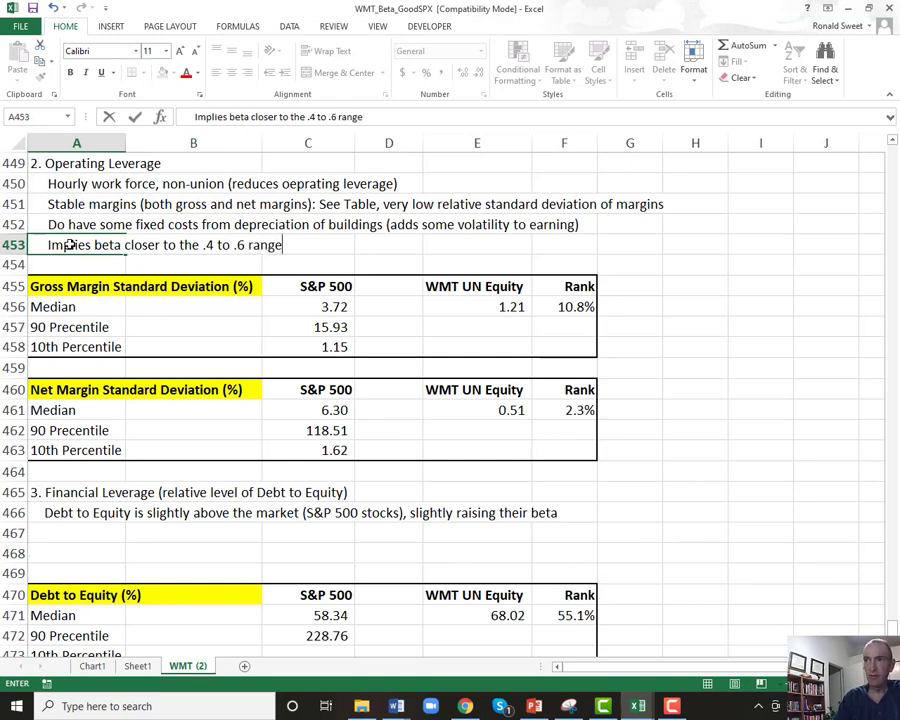
{"action": "key", "text": "Up"}
Step: Review the beta range noted in A447 and the Operating Leverage notes down to A453
{"action": "key", "text": "Up"}
{"action": "key", "text": "Up"}
{"action": "key", "text": "Up"}
{"action": "key", "text": "Up"}
{"action": "key", "text": "Up"}
{"action": "key", "text": "Up"}
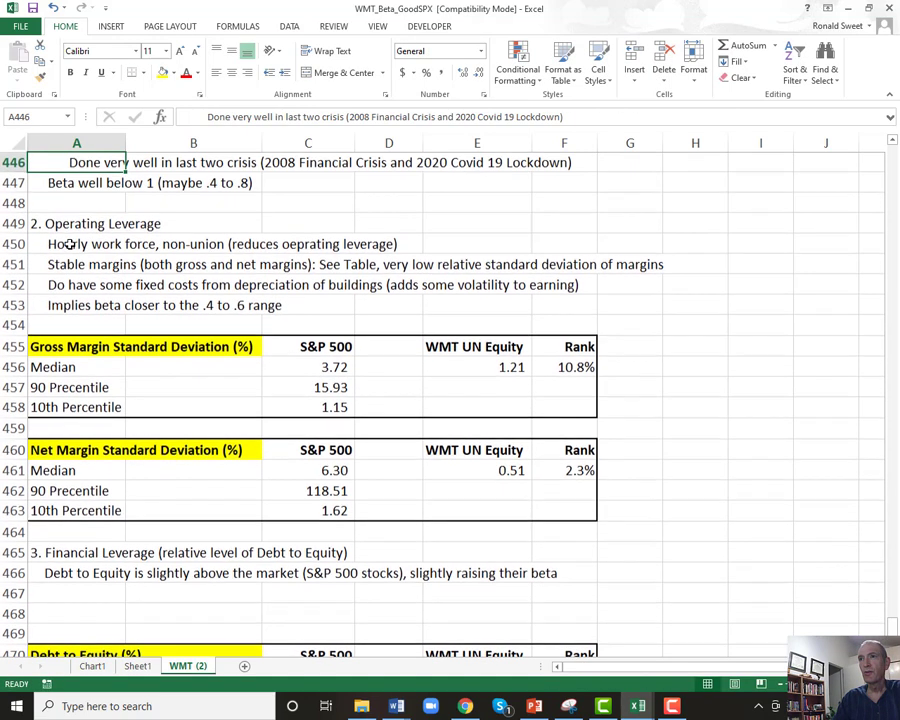
{"action": "key", "text": "Down"}
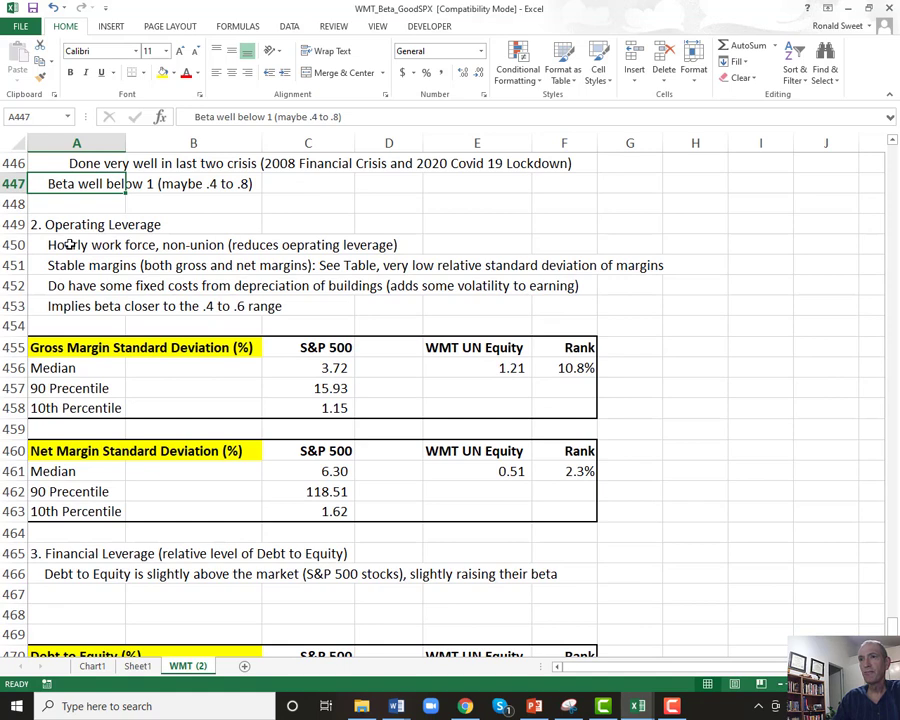
{"action": "key", "text": "Down"}
{"action": "key", "text": "Down"}
{"action": "key", "text": "Down"}
{"action": "key", "text": "Down"}
{"action": "key", "text": "Down"}
{"action": "key", "text": "Down"}
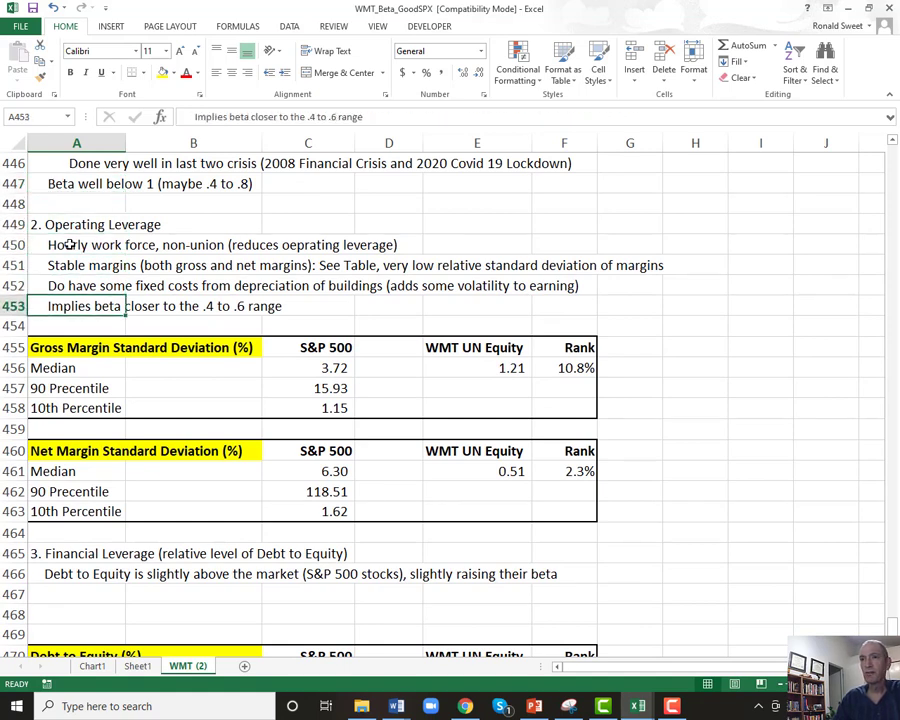
Step: Enter the indented note "Still supports the lower beta, maybe 0.4 to .7" in A467, under the Financial Leverage note
{"action": "key", "text": "Down"}
{"action": "key", "text": "Down"}
{"action": "key", "text": "Down"}
{"action": "key", "text": "Down"}
{"action": "key", "text": "Down"}
{"action": "key", "text": "Down"}
{"action": "key", "text": "Down"}
{"action": "key", "text": "Down"}
{"action": "key", "text": "Down"}
{"action": "key", "text": "Down"}
{"action": "key", "text": "Down"}
{"action": "key", "text": "Down"}
{"action": "key", "text": "Down"}
{"action": "key", "text": "Down"}
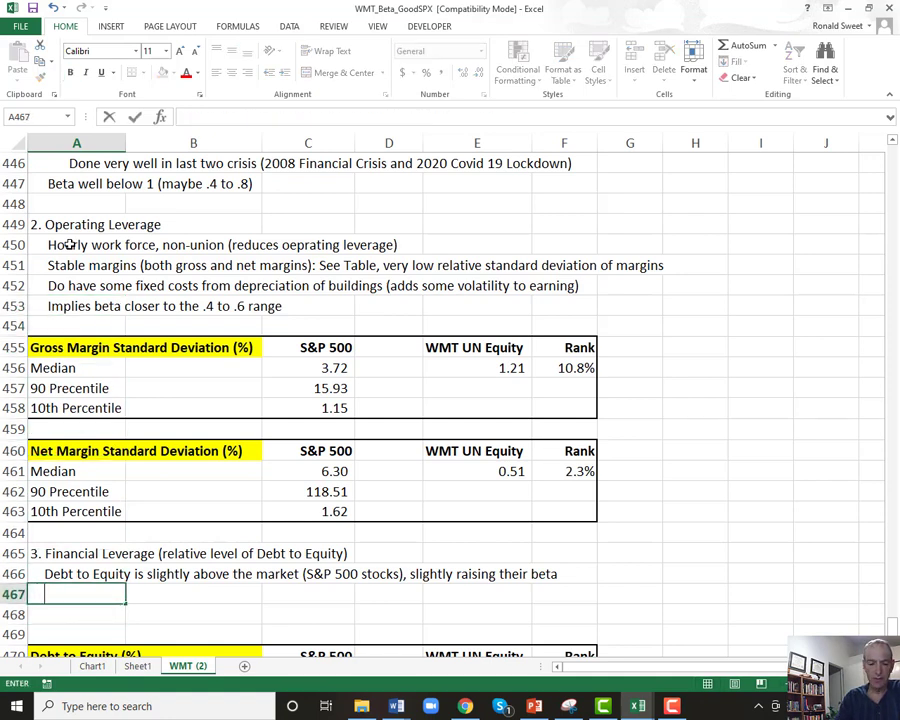
{"action": "type", "text": "Still suppo"}
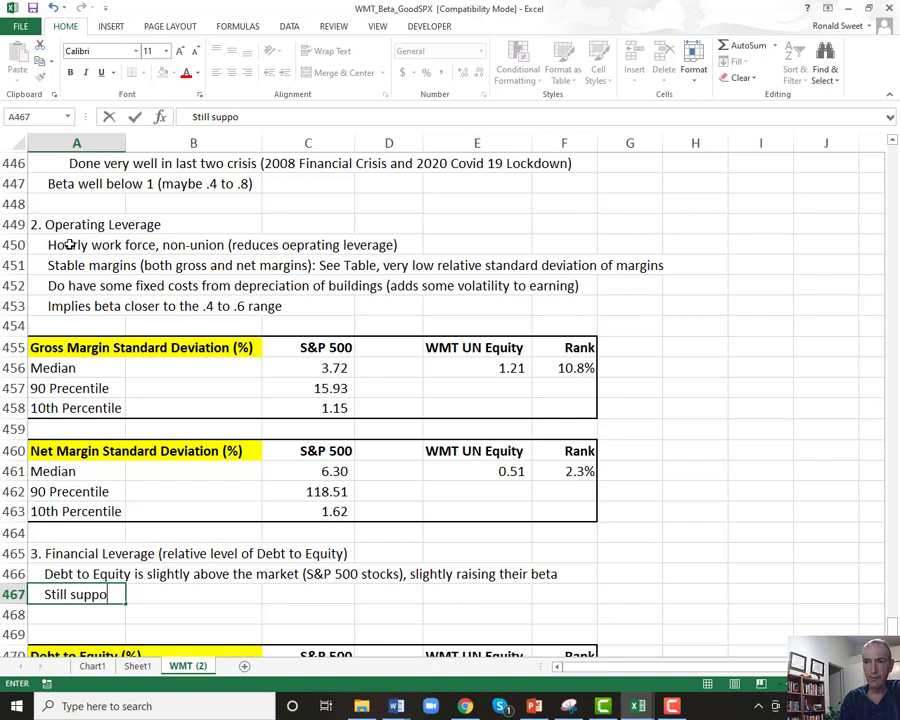
{"action": "type", "text": "rts the lower beta"}
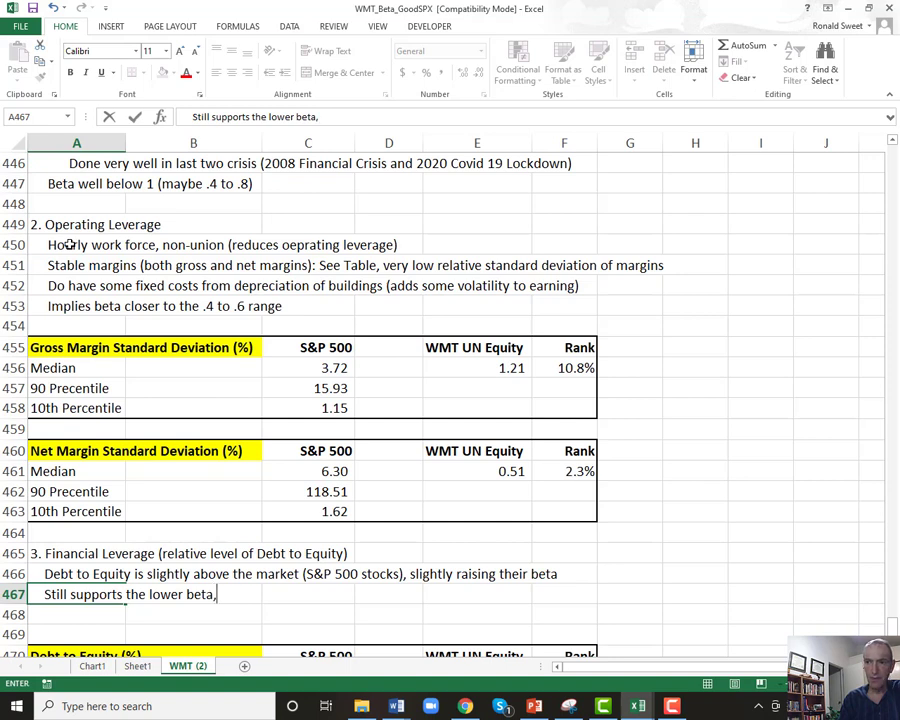
{"action": "type", "text": ", maybe "}
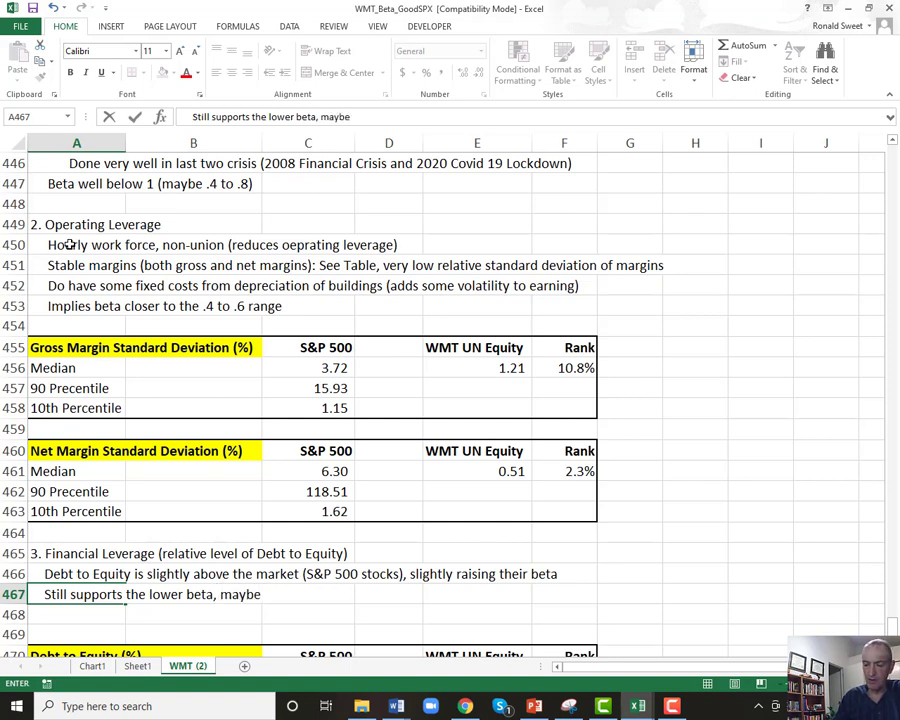
{"action": "type", "text": "0.4 to"}
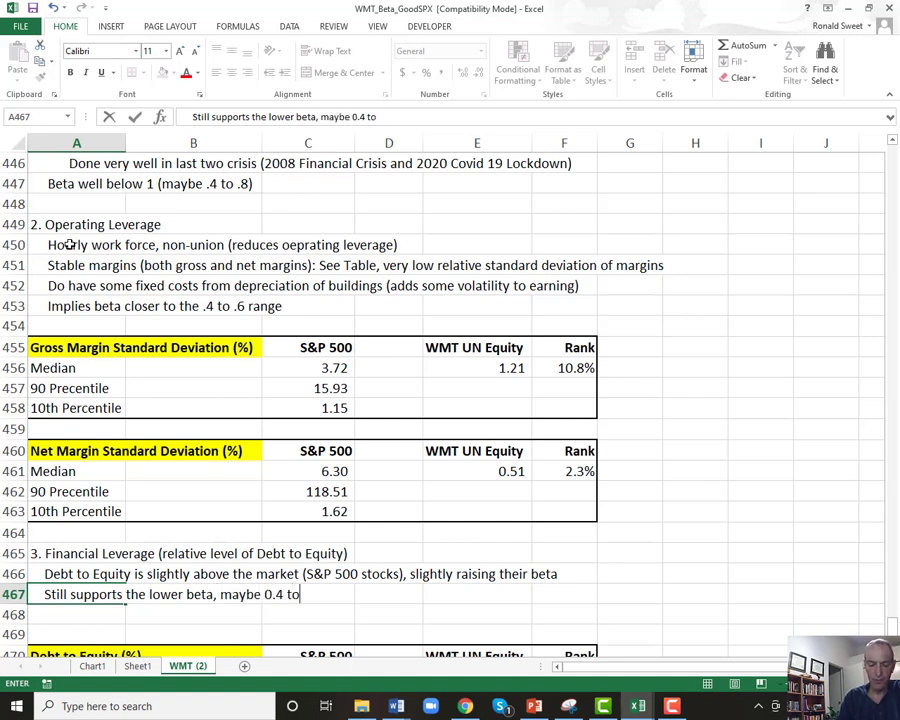
{"action": "type", "text": " .7"}
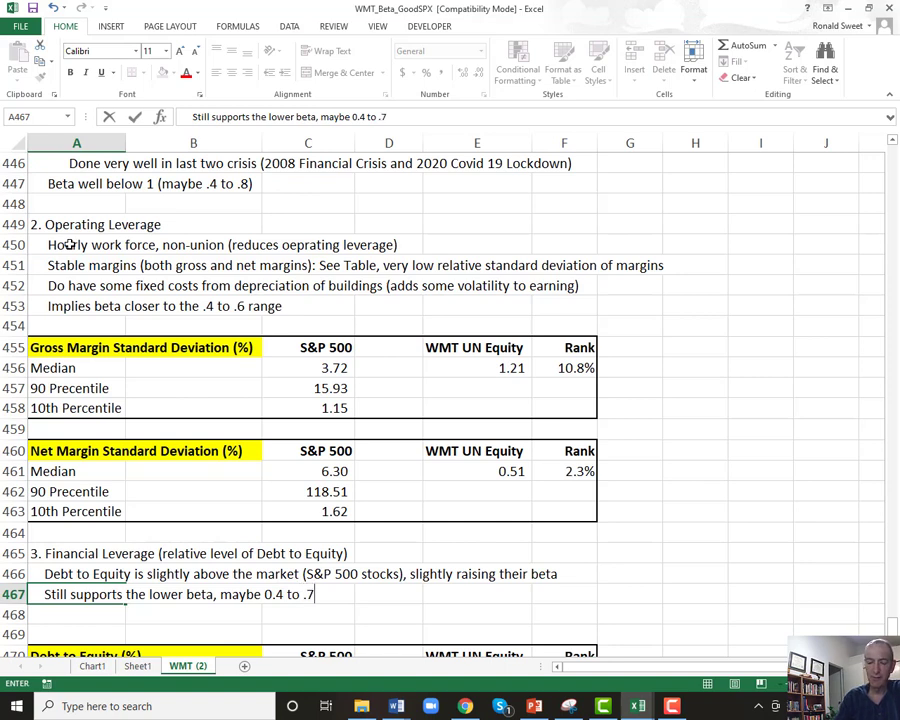
{"action": "key", "text": "Return"}
{"action": "key", "text": "Up"}
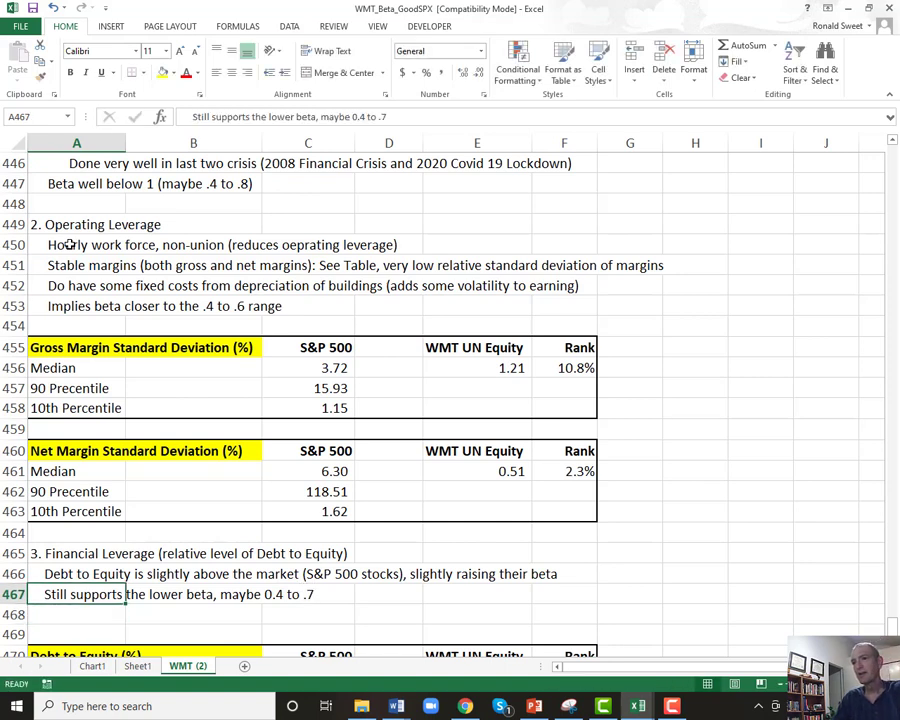
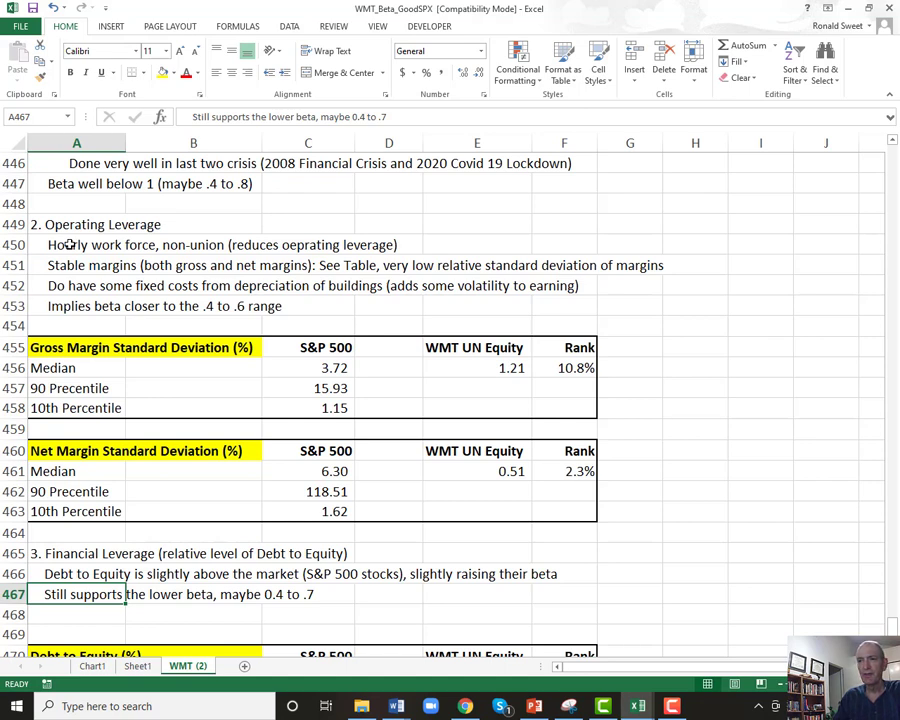
Step: Switch to the BloombergDataBeta workbook
{"action": "scroll", "coordinate": [130, 430], "scroll_direction": "down", "scroll_amount": 3}
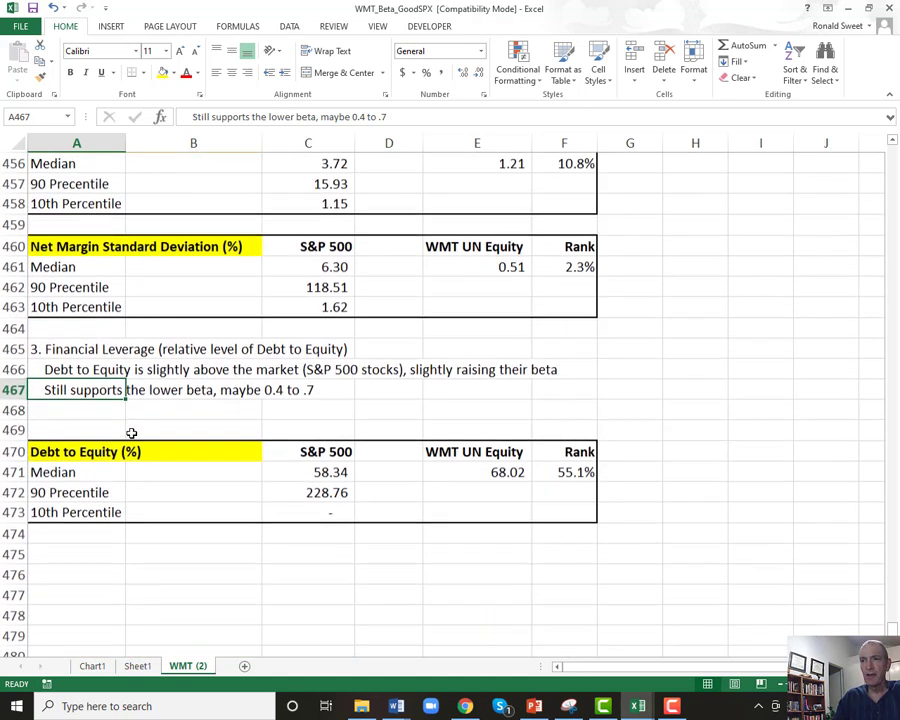
{"action": "mouse_move", "coordinate": [637, 706]}
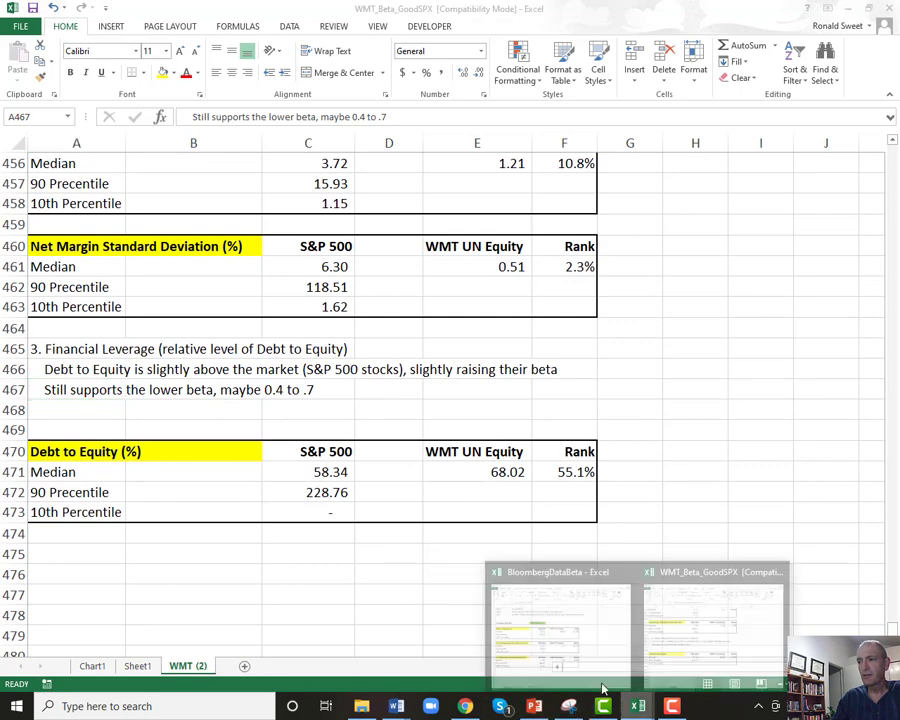
{"action": "left_click", "coordinate": [545, 650]}
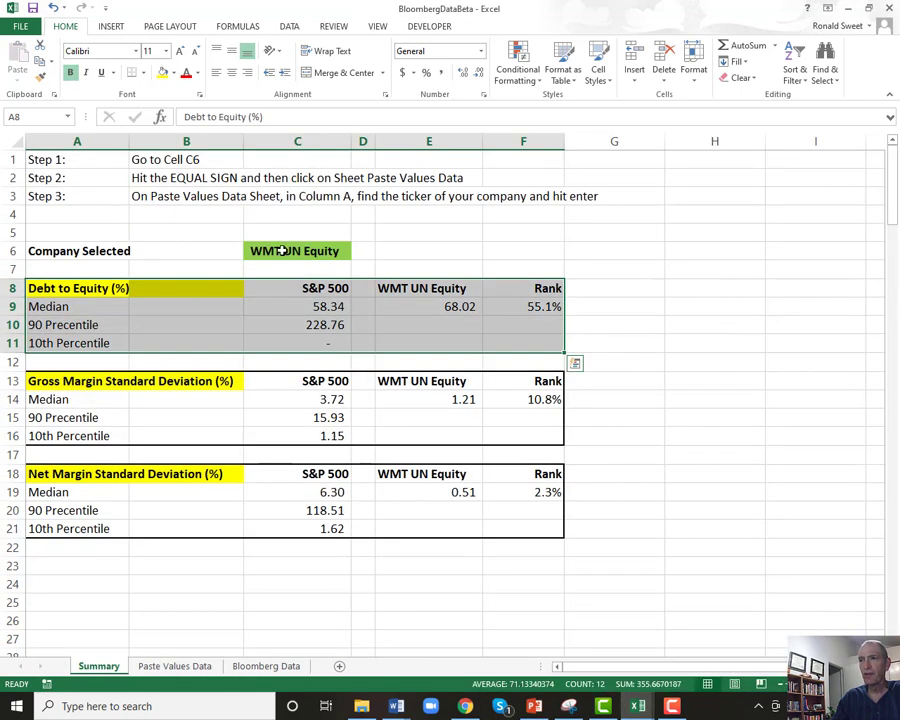
{"action": "left_click", "coordinate": [283, 250]}
{"action": "type", "text": "="}
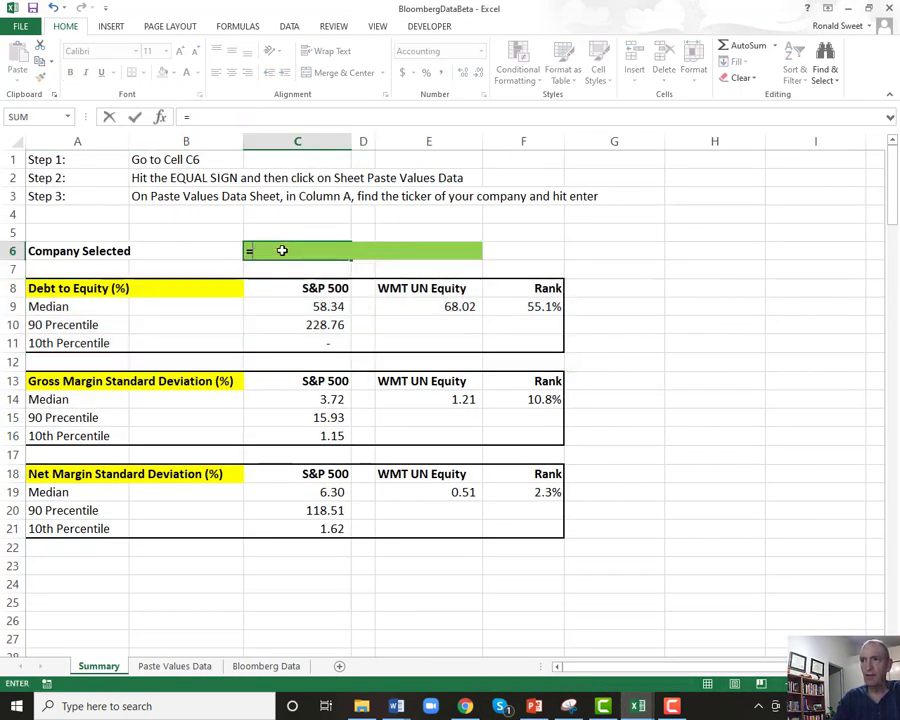
{"action": "key", "text": "Escape"}
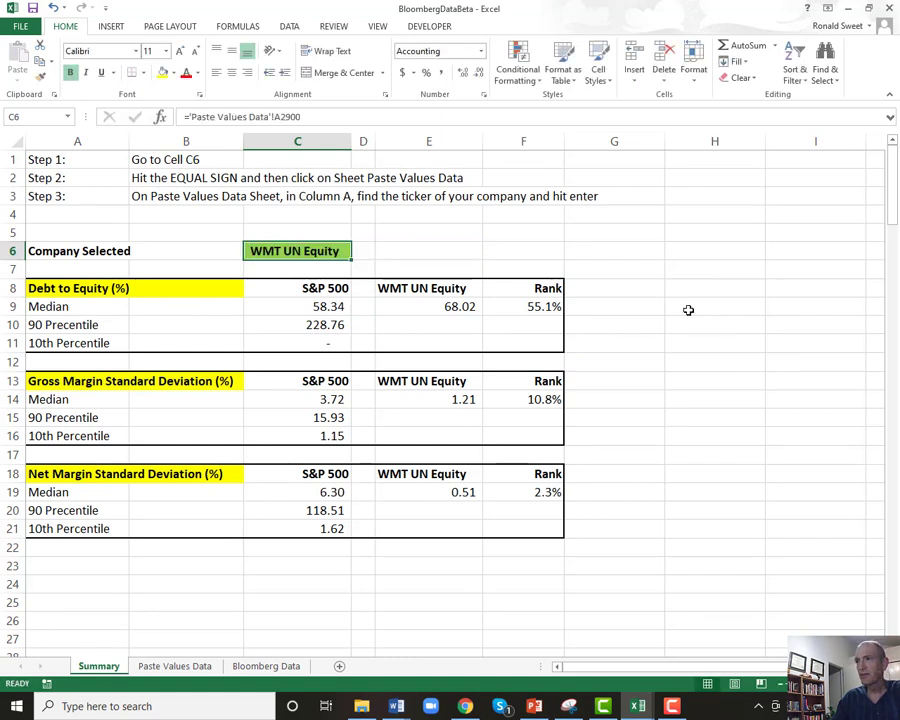
Step: List the tickers WMT, COST, TGT and KOSS in H9:H12 of the Summary sheet
{"action": "left_click", "coordinate": [672, 310]}
{"action": "key", "text": "Right"}
{"action": "key", "text": "Right"}
{"action": "key", "text": "Left"}
{"action": "key", "text": "Left"}
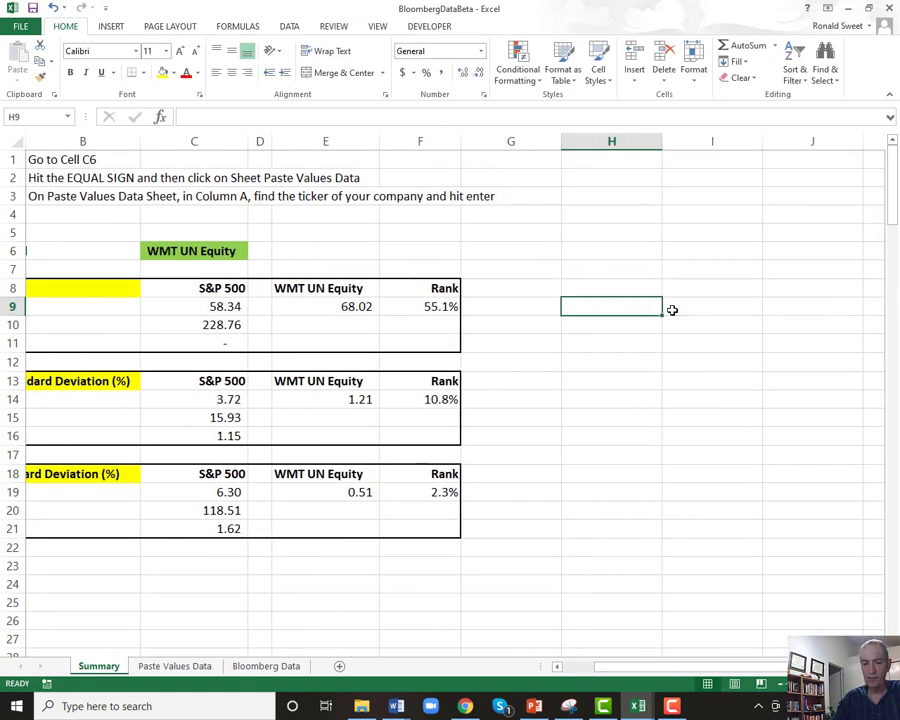
{"action": "type", "text": "WMT"}
{"action": "key", "text": "Return"}
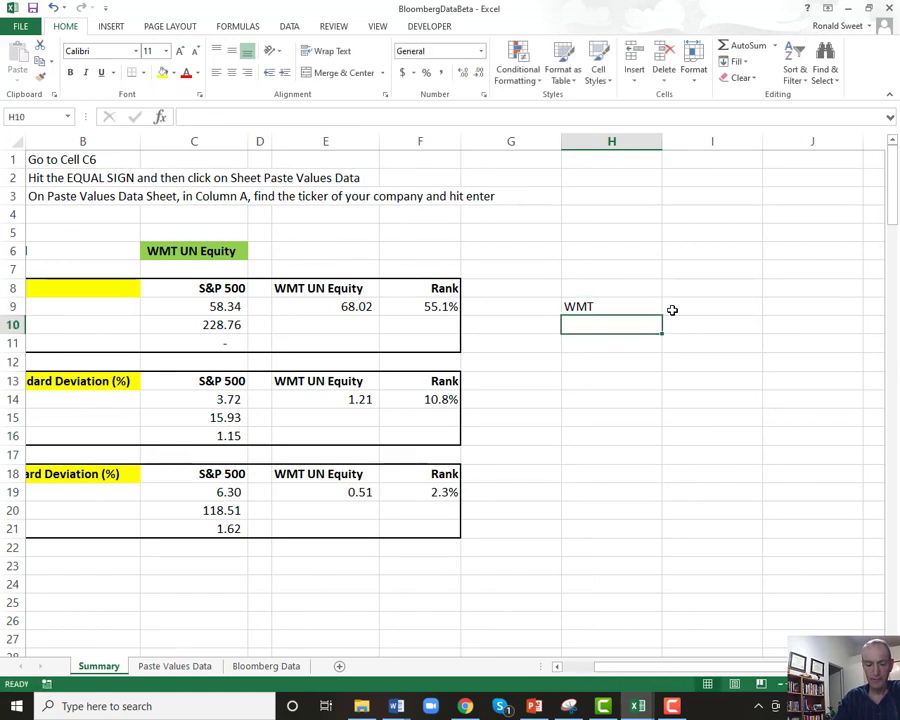
{"action": "type", "text": "COST"}
{"action": "key", "text": "Return"}
{"action": "type", "text": "TGT"}
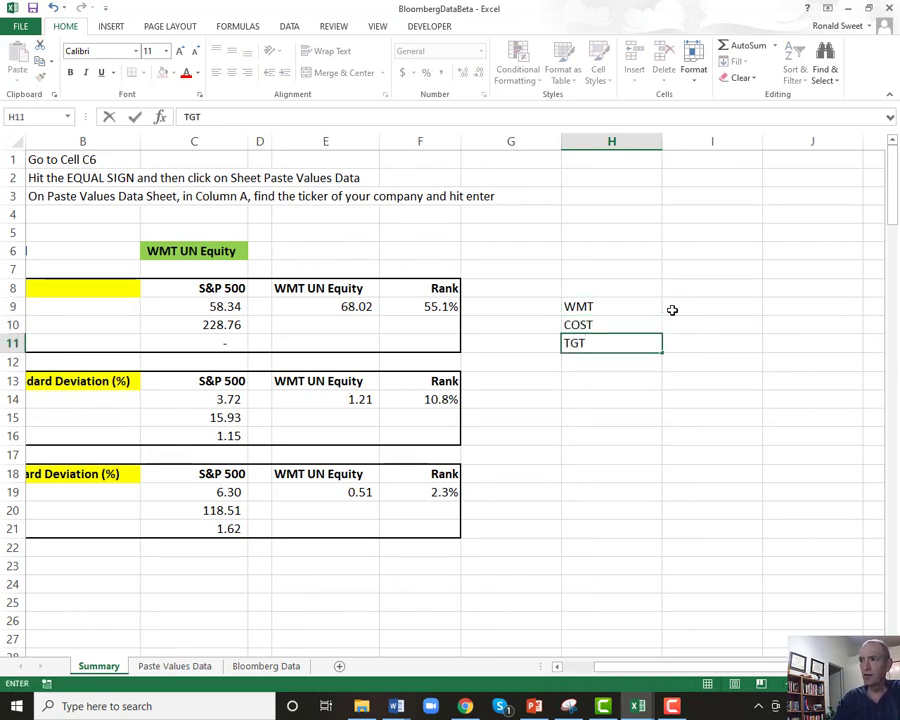
{"action": "key", "text": "Return"}
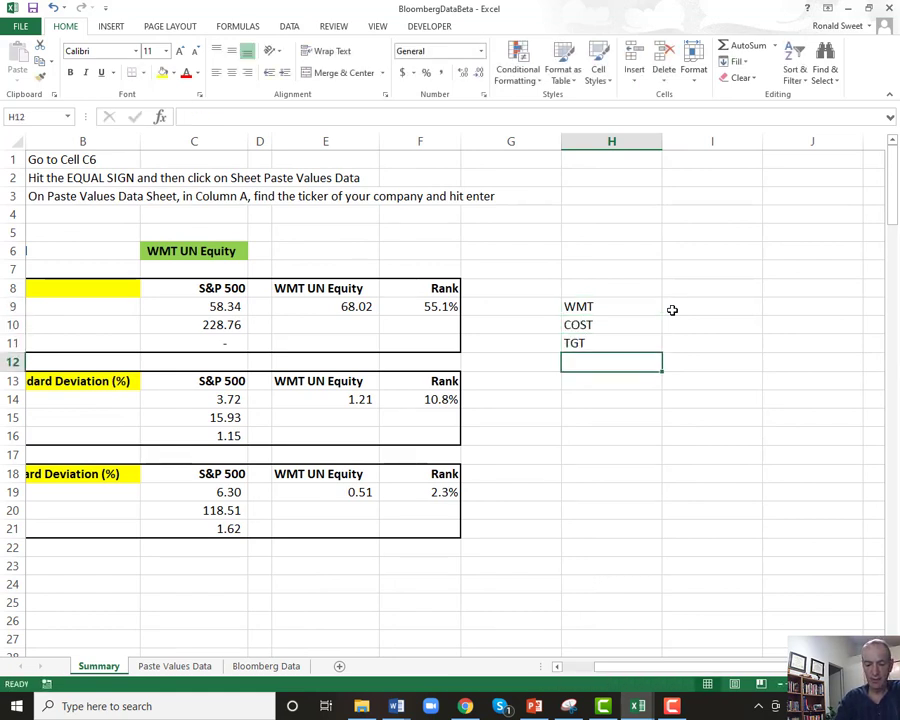
{"action": "type", "text": "KOSS"}
{"action": "key", "text": "Return"}
Step: Try to link the selected company in C6 to a ticker in column A of the Paste Values Data sheet
{"action": "key", "text": "Left"}
{"action": "key", "text": "Left"}
{"action": "key", "text": "Left"}
{"action": "key", "text": "Left"}
{"action": "key", "text": "Left"}
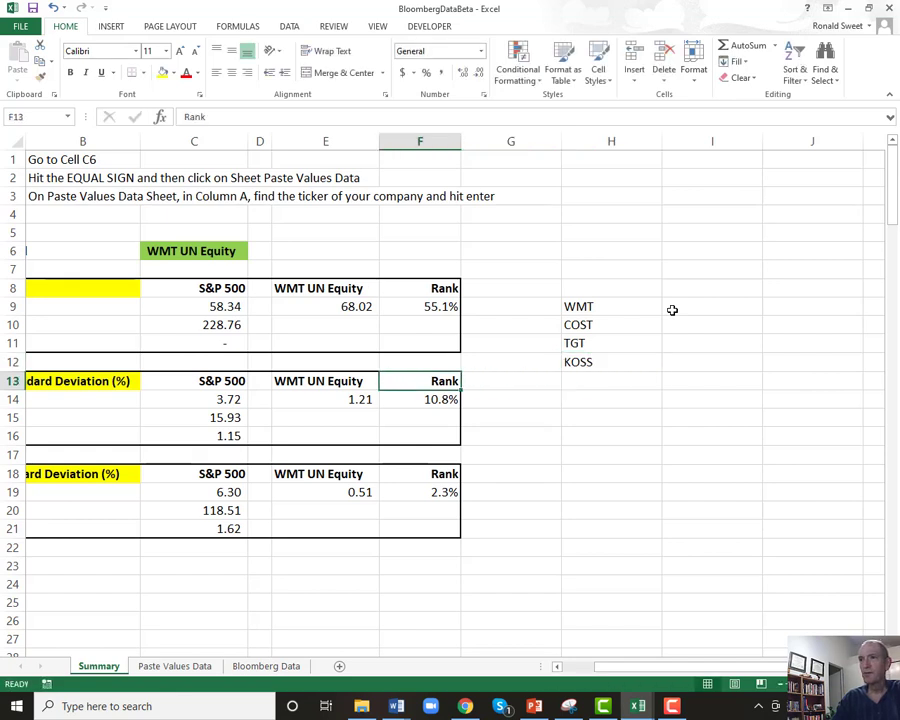
{"action": "key", "text": "Up"}
{"action": "key", "text": "Up"}
{"action": "key", "text": "Up"}
{"action": "key", "text": "Up"}
{"action": "key", "text": "Up"}
{"action": "key", "text": "Up"}
{"action": "key", "text": "Up"}
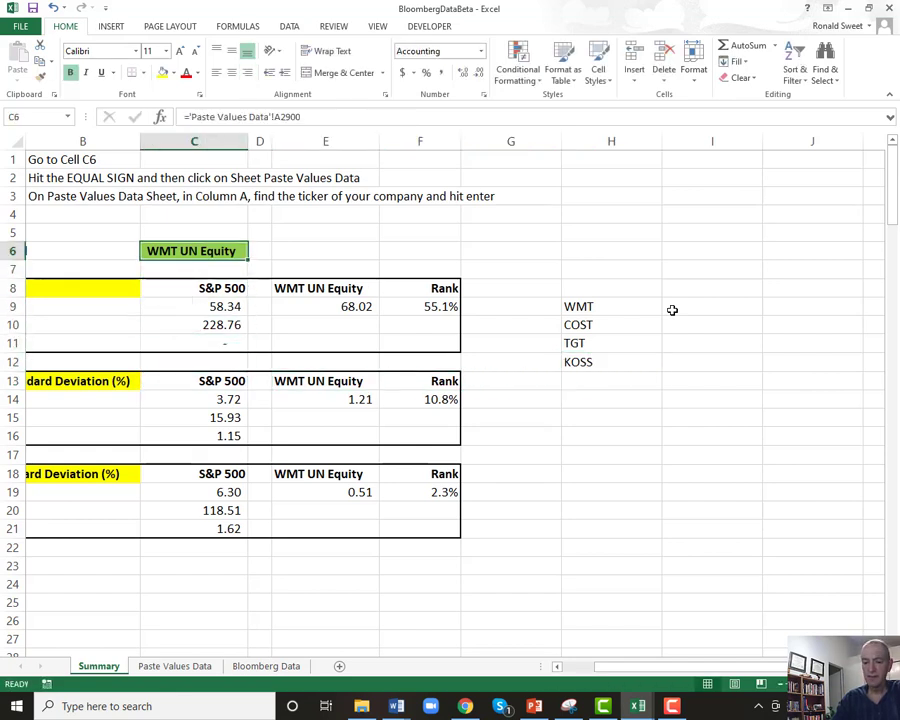
{"action": "type", "text": "="}
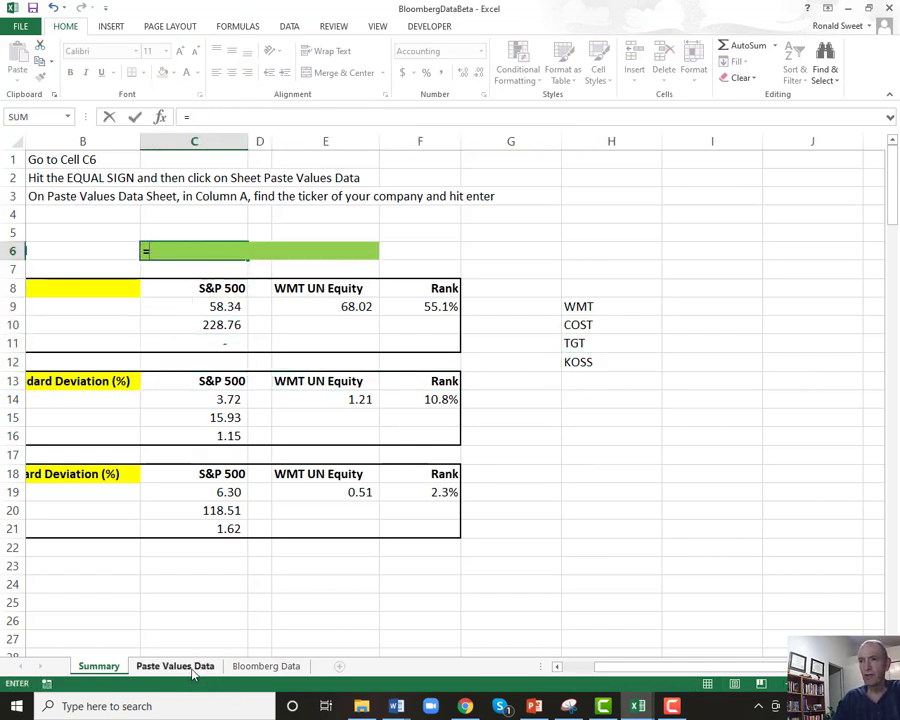
{"action": "left_click", "coordinate": [192, 667]}
{"action": "left_click", "coordinate": [72, 291]}
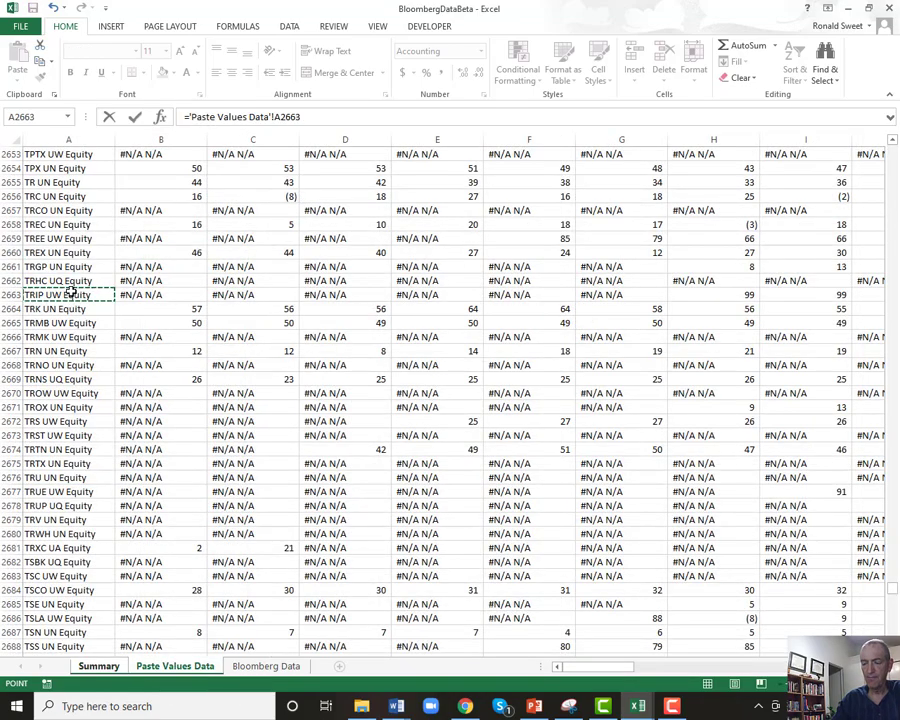
Step: Search the Paste Values Data sheet for "cost" to locate the COST UW Equity ticker
{"action": "key", "text": "ctrl+Up"}
{"action": "key", "text": "Page_Down"}
{"action": "key", "text": "Page_Down"}
{"action": "key", "text": "Page_Down"}
{"action": "key", "text": "Page_Down"}
{"action": "key", "text": "Page_Down"}
{"action": "key", "text": "Page_Down"}
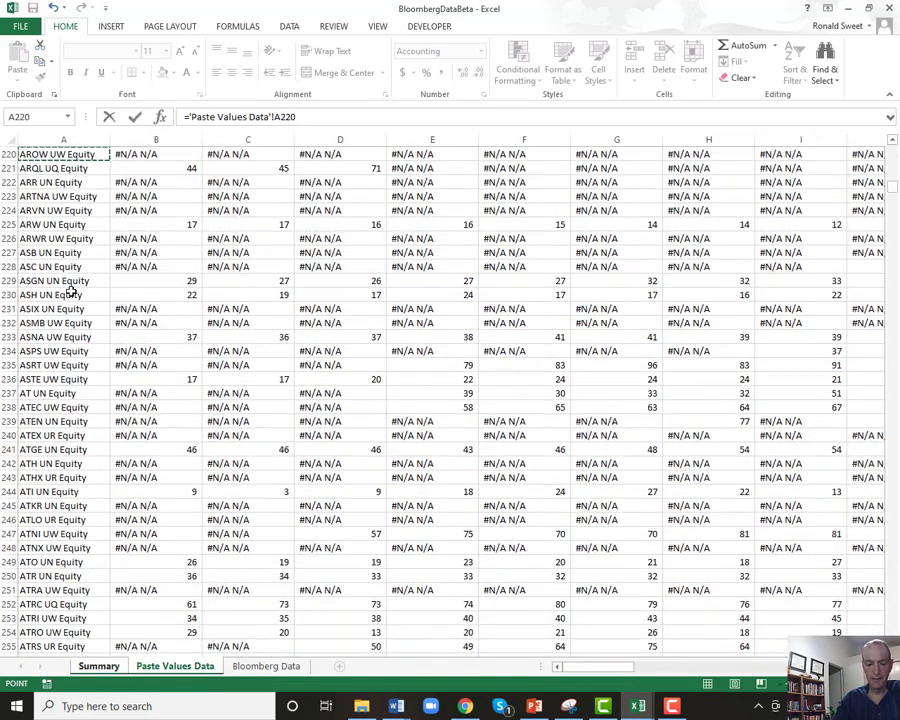
{"action": "key", "text": "ctrl+f"}
{"action": "type", "text": "cost"}
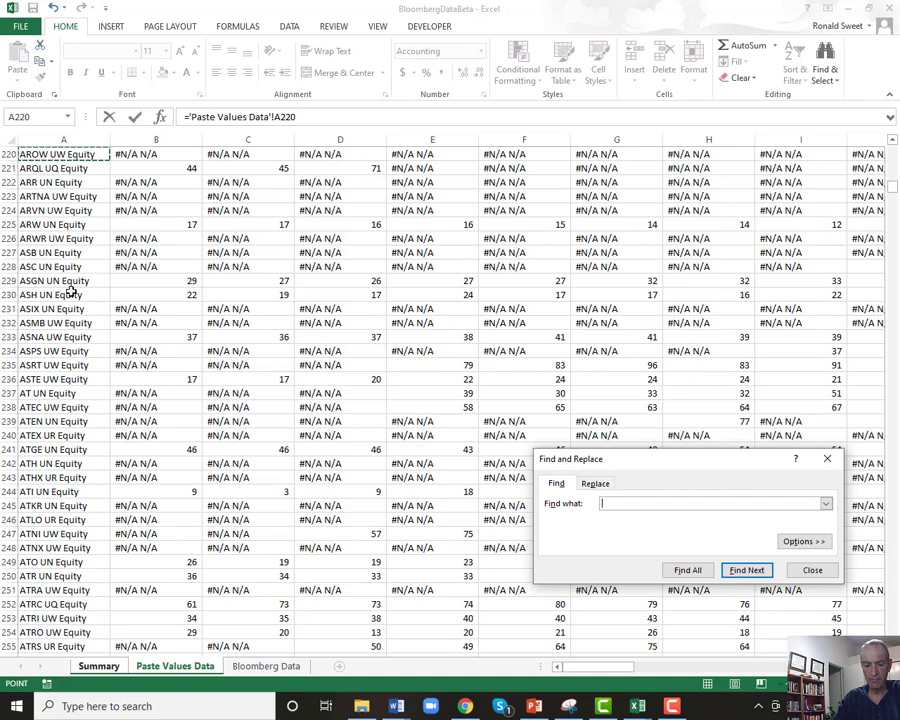
{"action": "key", "text": "Return"}
{"action": "left_click", "coordinate": [71, 289]}
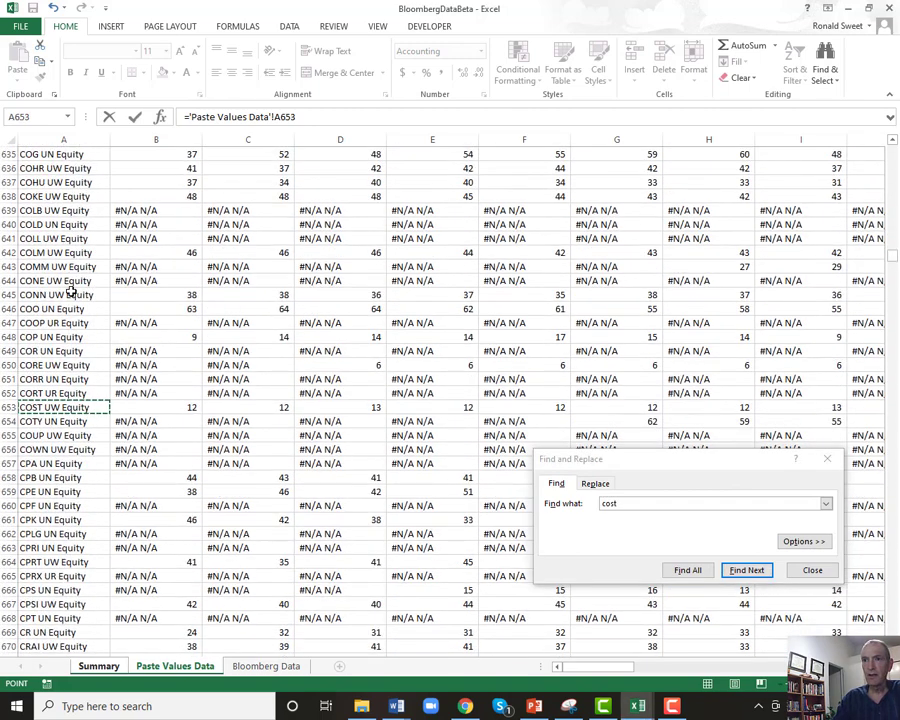
{"action": "key", "text": "Return"}
Step: Link the selected company in C6 of the Summary sheet to the COST UW Equity ticker, cell A653 of Paste Values Data
{"action": "key", "text": "F2"}
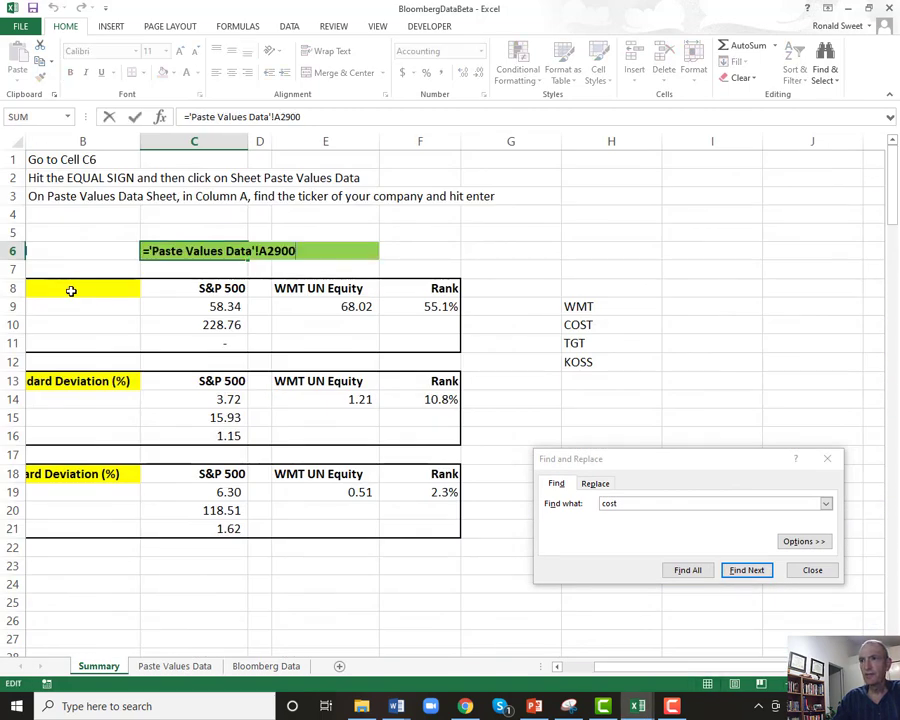
{"action": "key", "text": "BackSpace"}
{"action": "key", "text": "BackSpace"}
{"action": "key", "text": "BackSpace"}
{"action": "key", "text": "BackSpace"}
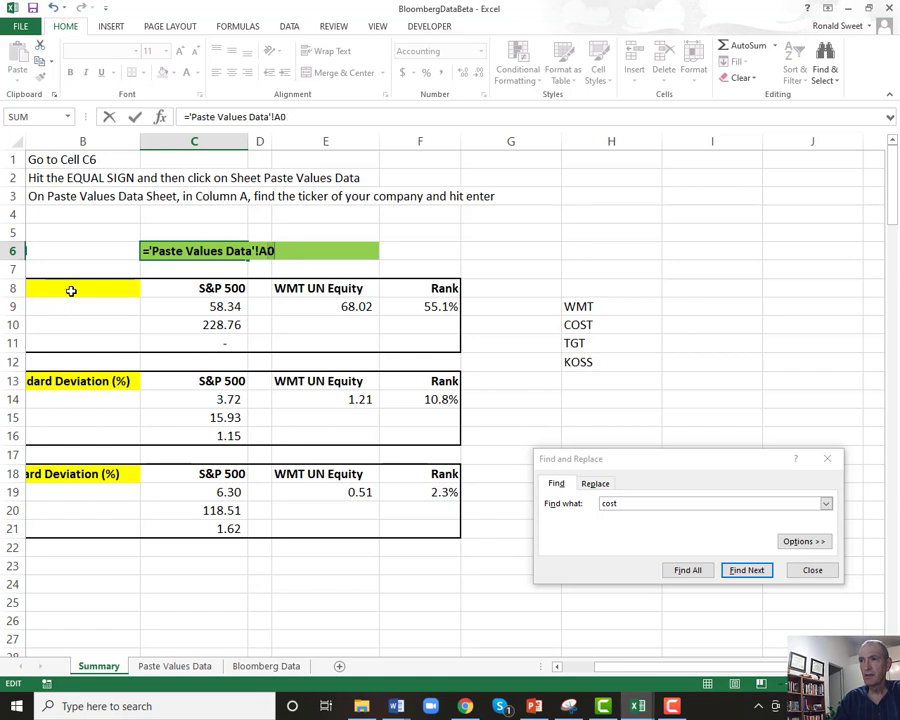
{"action": "key", "text": "Return"}
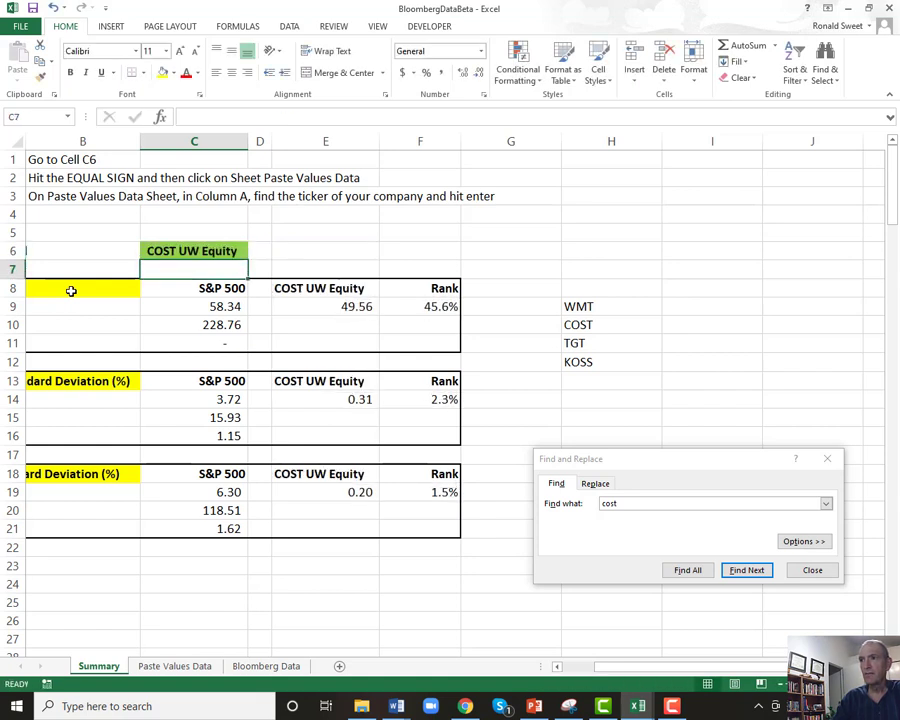
Step: Close the search dialog and enter 49.56 in I10 beside the COST ticker
{"action": "key", "text": "Right"}
{"action": "key", "text": "Right"}
{"action": "key", "text": "Down"}
{"action": "key", "text": "Down"}
{"action": "key", "text": "Down"}
{"action": "key", "text": "Right"}
{"action": "key", "text": "Right"}
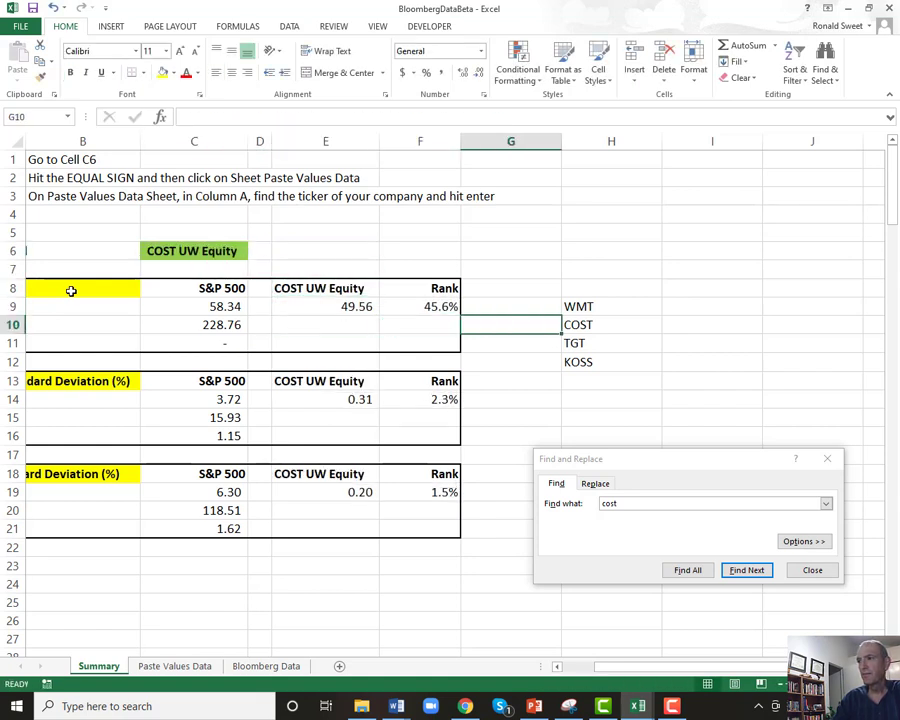
{"action": "left_click", "coordinate": [813, 570]}
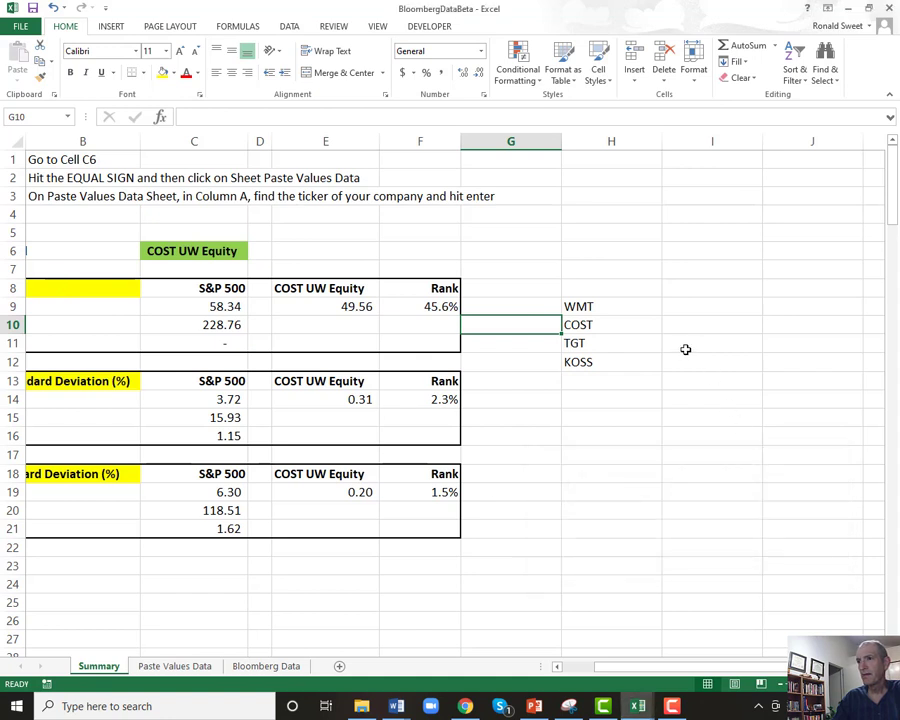
{"action": "left_click", "coordinate": [665, 323]}
{"action": "type", "text": "49.56"}
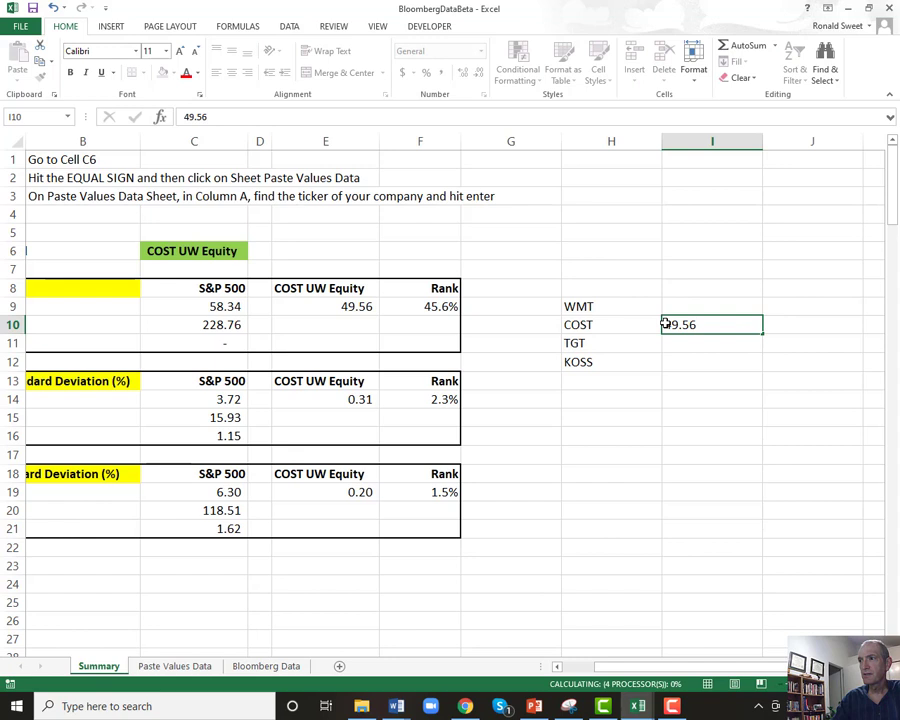
{"action": "key", "text": "Up"}
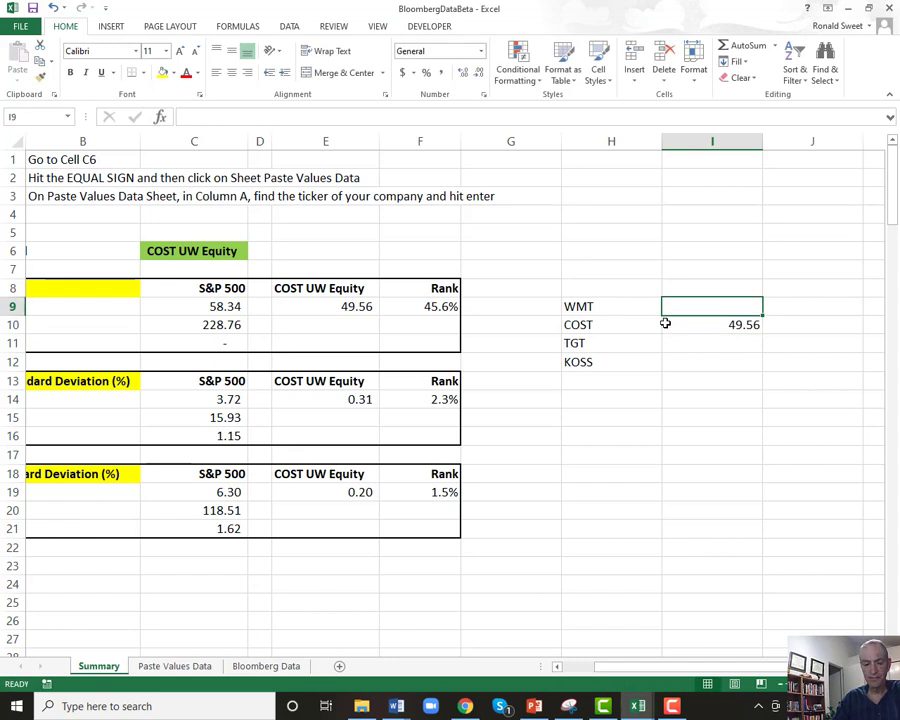
{"action": "key", "text": "Left"}
{"action": "key", "text": "Up"}
{"action": "key", "text": "Up"}
{"action": "key", "text": "Up"}
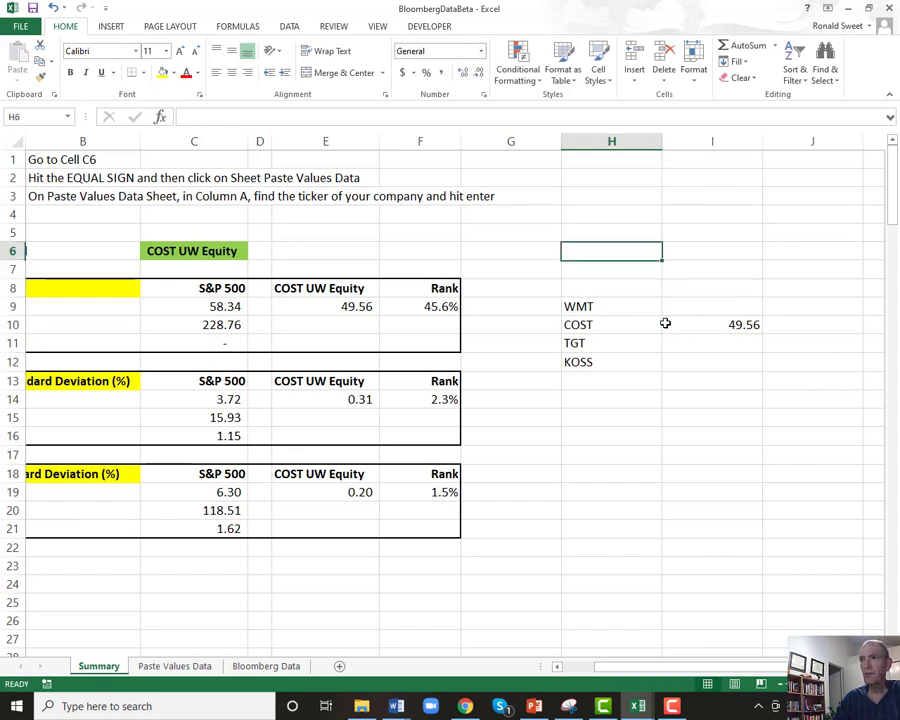
Step: Undo the value entered for COST and the preceding change of the selected company in C6
{"action": "key", "text": "Left"}
{"action": "key", "text": "Left"}
{"action": "key", "text": "Left"}
{"action": "key", "text": "Left"}
{"action": "key", "text": "Left"}
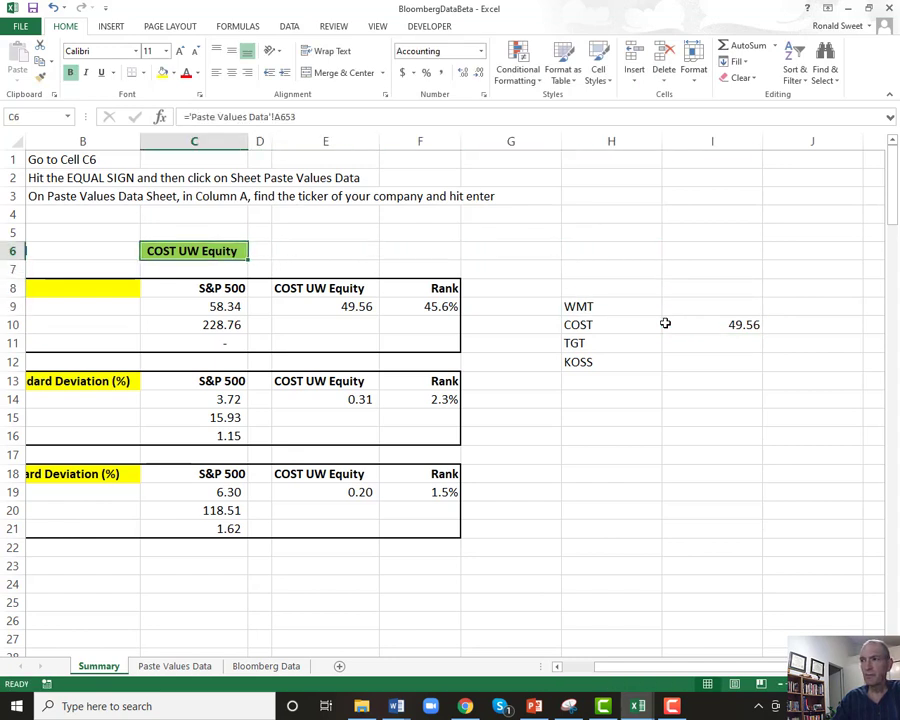
{"action": "key", "text": "ctrl+z"}
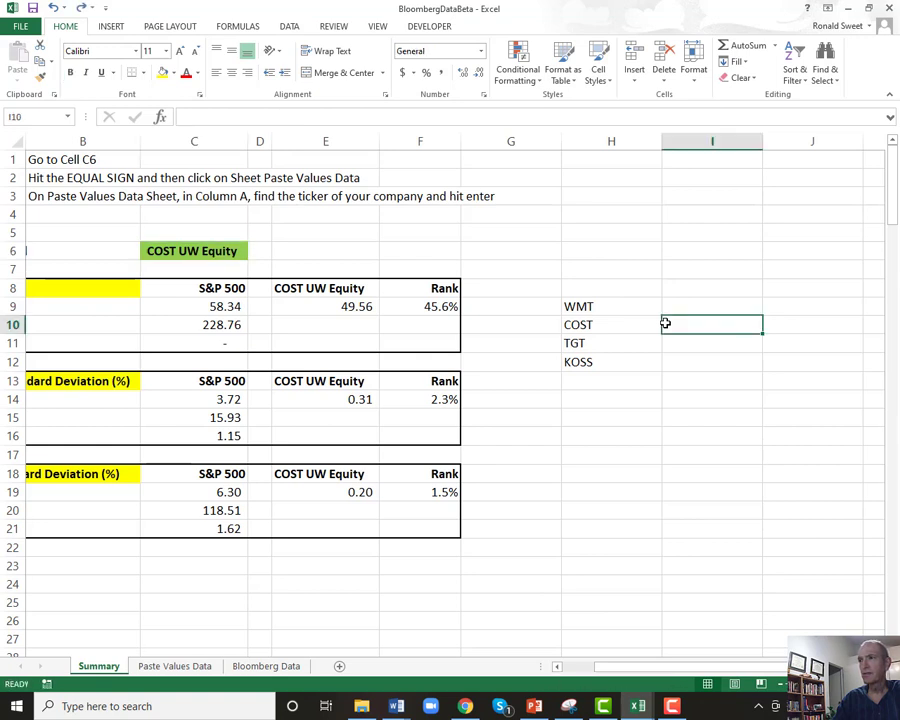
{"action": "key", "text": "ctrl+z"}
Step: Enter 49.56 in I10 as the debt-to-equity value for COST
{"action": "key", "text": "Right"}
{"action": "key", "text": "Right"}
{"action": "key", "text": "Right"}
{"action": "key", "text": "Right"}
{"action": "key", "text": "Right"}
{"action": "key", "text": "Right"}
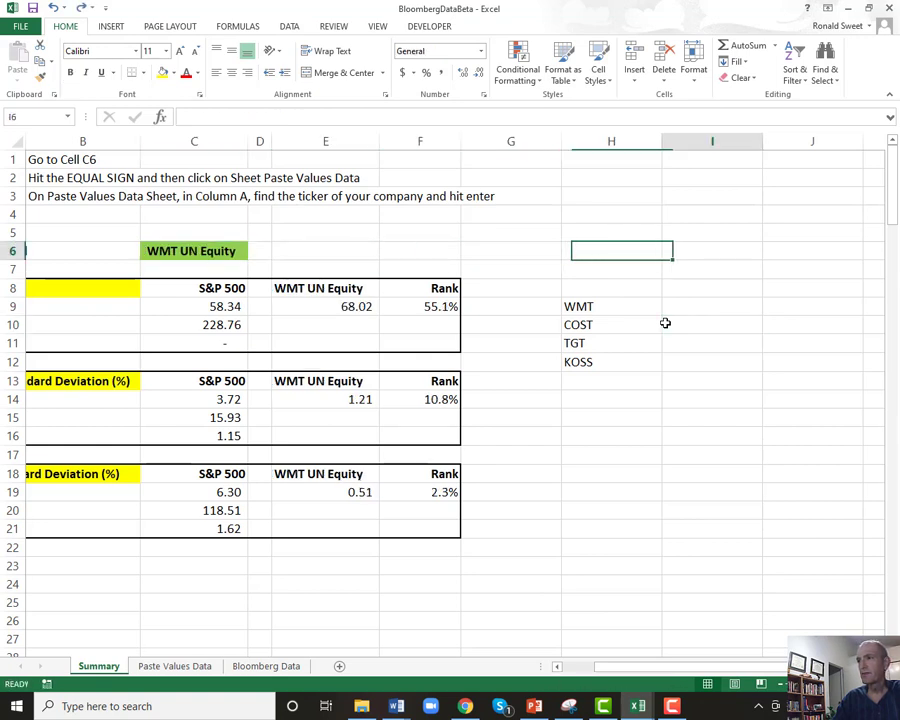
{"action": "key", "text": "Down"}
{"action": "key", "text": "Down"}
{"action": "key", "text": "Down"}
{"action": "key", "text": "Down"}
{"action": "type", "text": "49.56"}
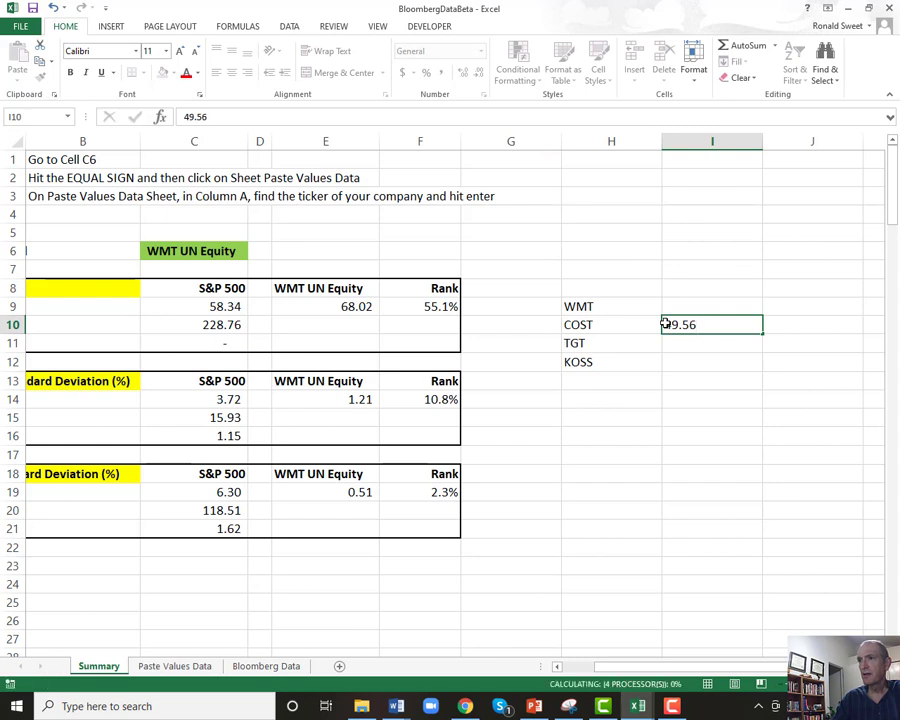
Step: Enter 68.02 in I9 as the debt-to-equity value for WMT
{"action": "key", "text": "Up"}
{"action": "type", "text": "68."}
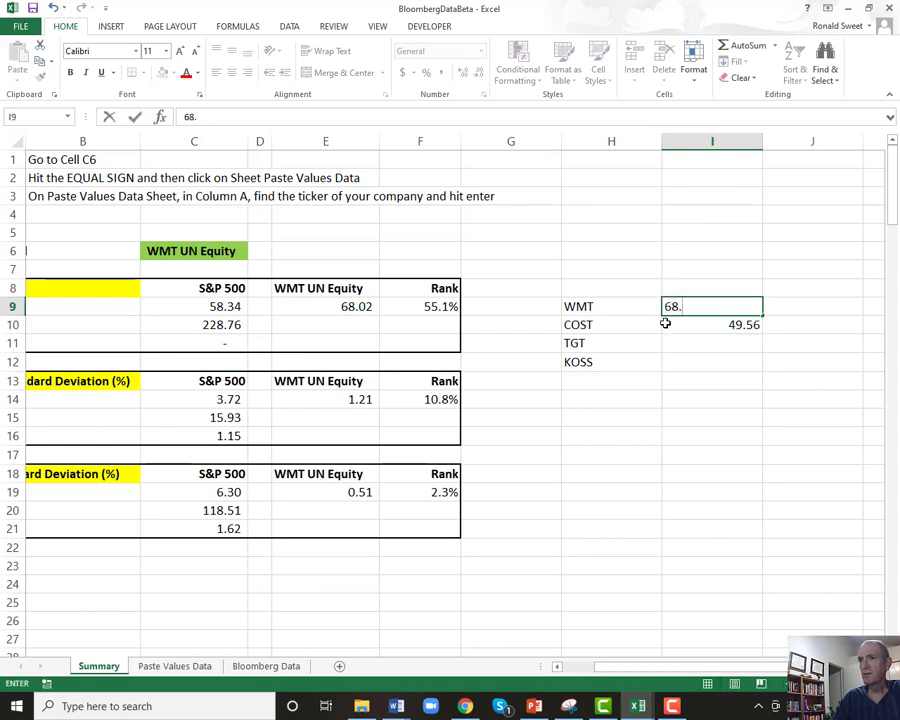
{"action": "type", "text": "02"}
{"action": "key", "text": "Down"}
{"action": "key", "text": "Down"}
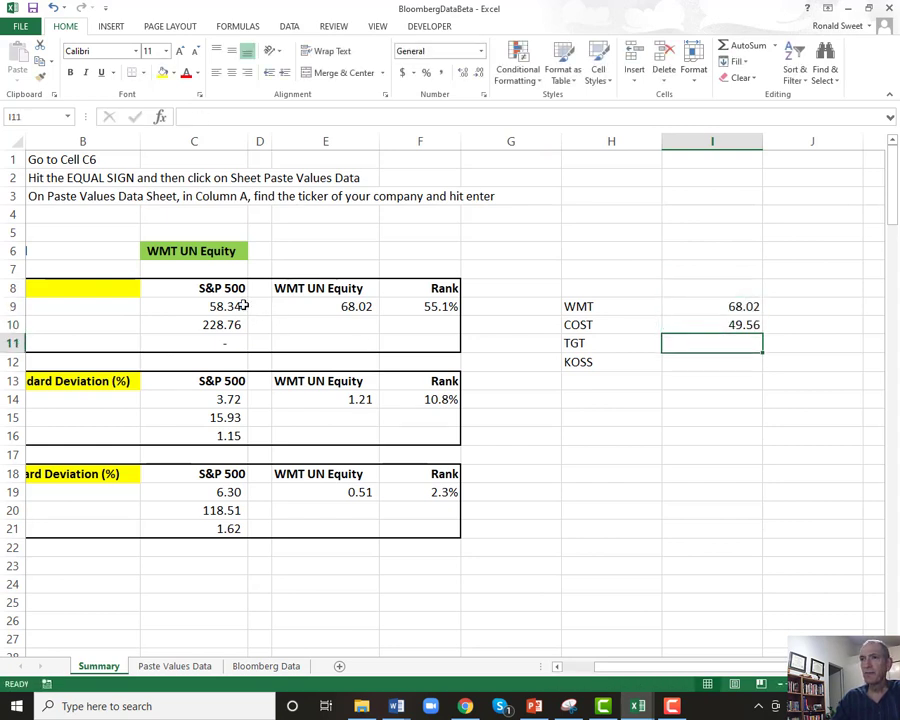
Step: Link the selected company cell C6 to the TGT UN Equity ticker in A2607 of the Paste Values Data sheet
{"action": "left_click", "coordinate": [204, 246]}
{"action": "type", "text": "="}
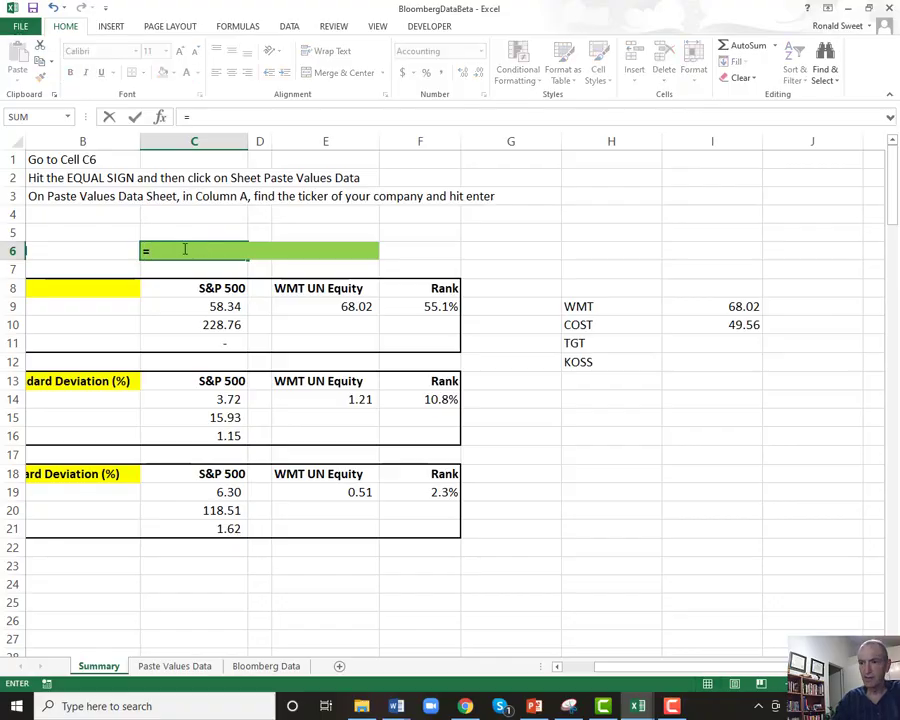
{"action": "left_click", "coordinate": [170, 665]}
{"action": "left_click", "coordinate": [80, 548]}
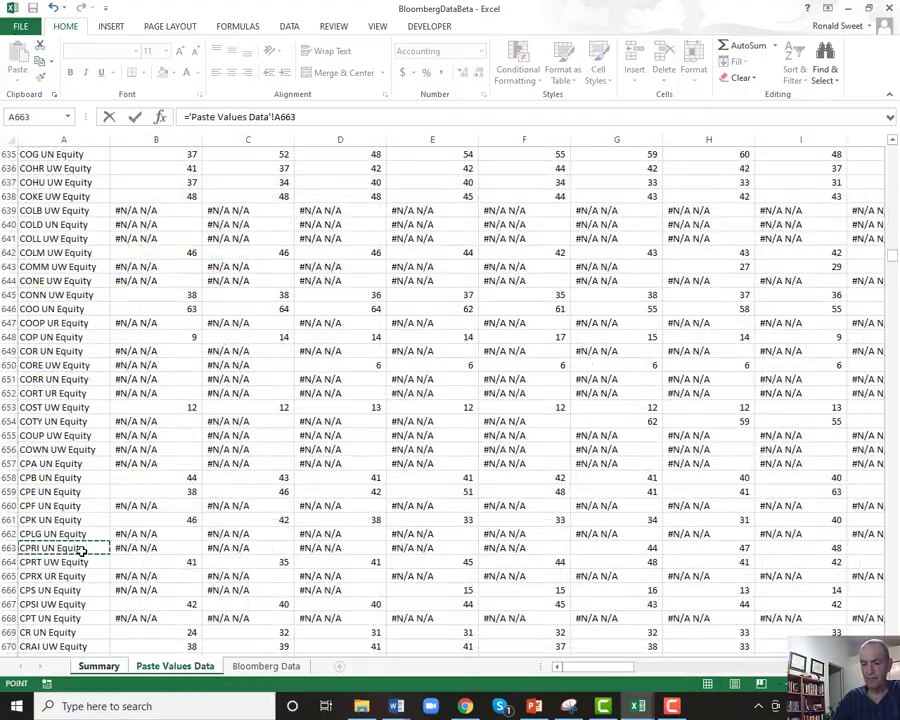
{"action": "key", "text": "ctrl+Down"}
{"action": "key", "text": "Page_Up"}
{"action": "key", "text": "Page_Up"}
{"action": "key", "text": "Page_Up"}
{"action": "key", "text": "Page_Up"}
{"action": "key", "text": "Page_Up"}
{"action": "key", "text": "Page_Up"}
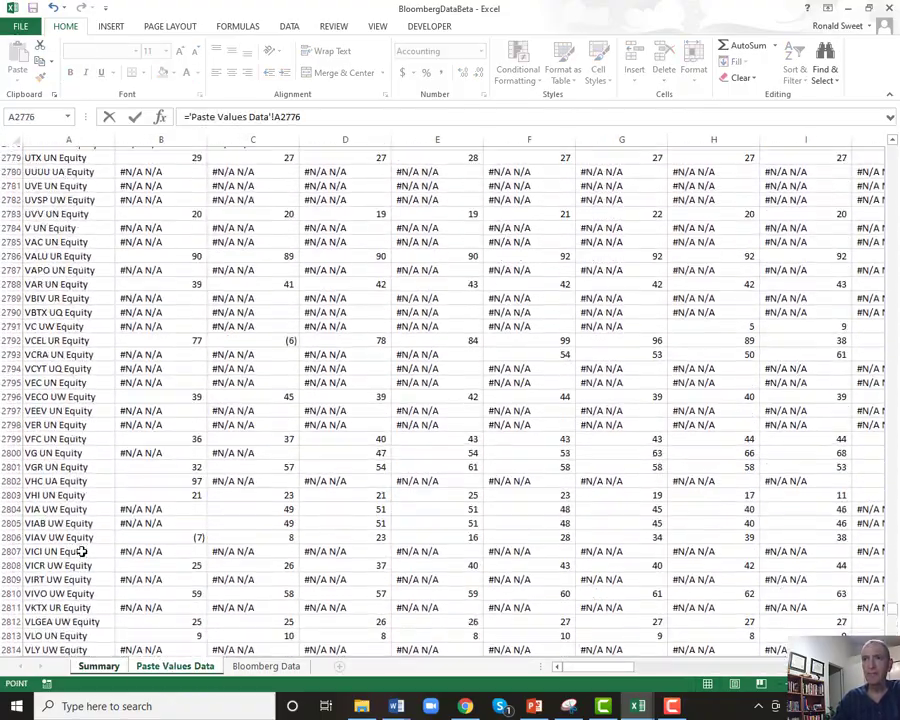
{"action": "key", "text": "Page_Up"}
{"action": "key", "text": "Page_Up"}
{"action": "key", "text": "Page_Up"}
{"action": "key", "text": "Page_Up"}
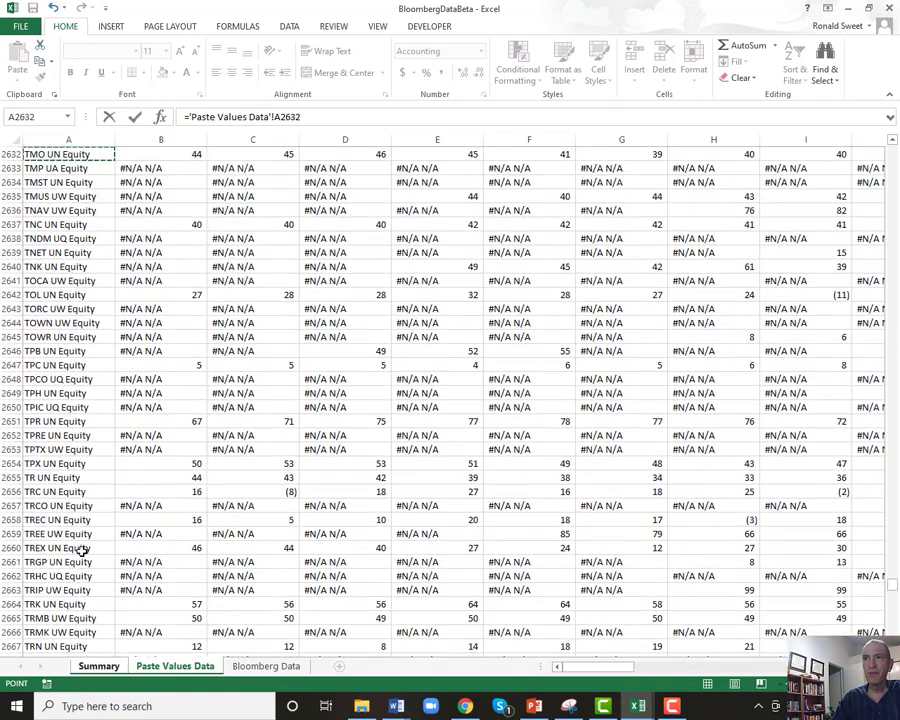
{"action": "key", "text": "Page_Up"}
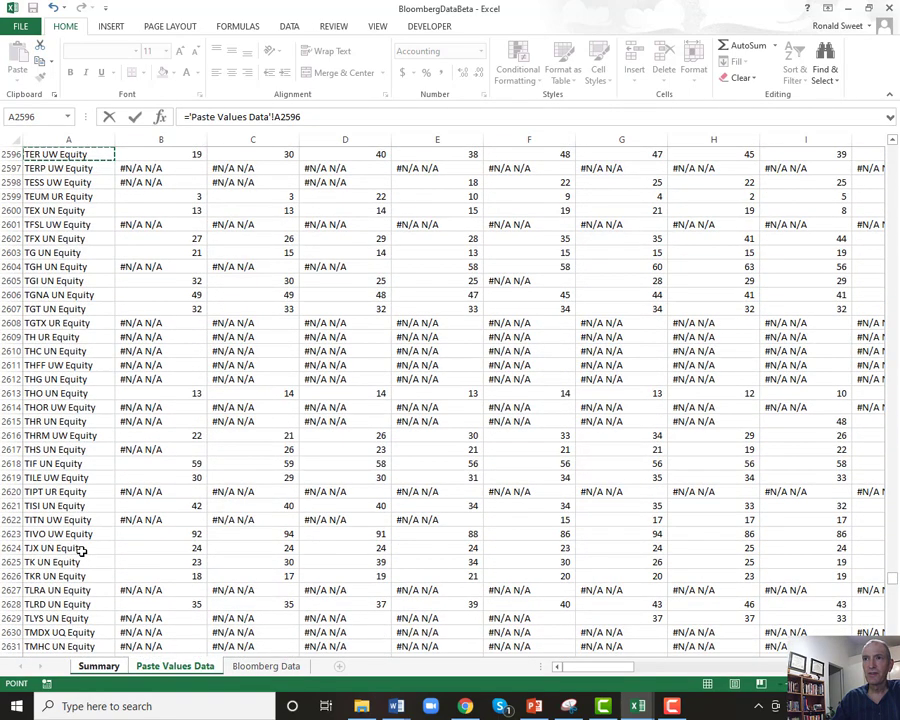
{"action": "key", "text": "Down"}
{"action": "key", "text": "Down"}
{"action": "key", "text": "Down"}
{"action": "key", "text": "Down"}
{"action": "key", "text": "Down"}
{"action": "key", "text": "Down"}
{"action": "key", "text": "Down"}
{"action": "key", "text": "Down"}
{"action": "key", "text": "Down"}
{"action": "key", "text": "Down"}
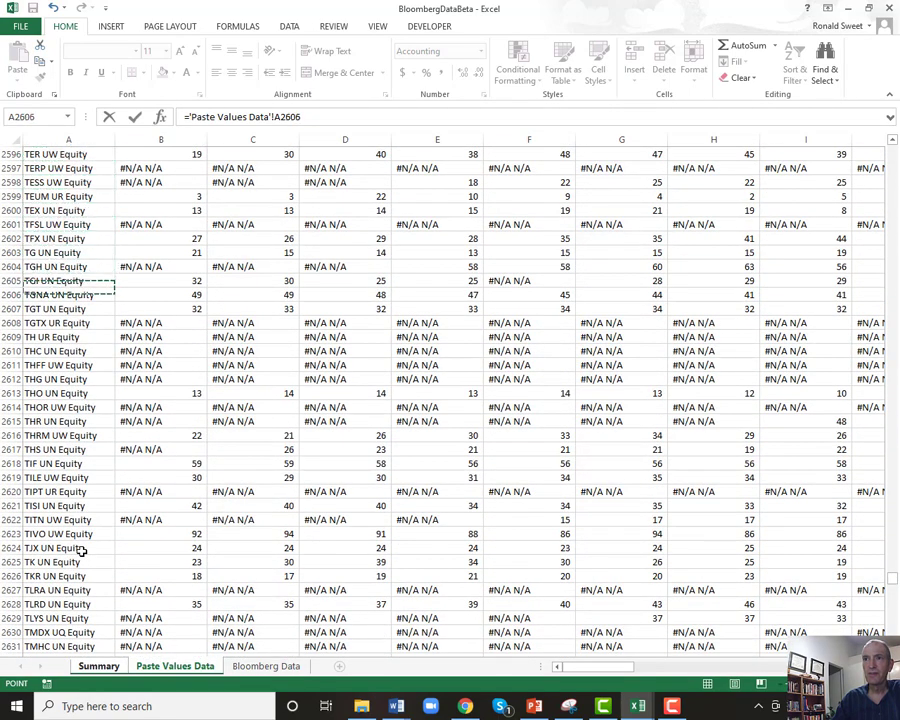
{"action": "key", "text": "Down"}
{"action": "key", "text": "Return"}
Step: Enter 119.01 in I11 as the debt-to-equity value for TGT
{"action": "key", "text": "Right"}
{"action": "key", "text": "Right"}
{"action": "key", "text": "Right"}
{"action": "key", "text": "Right"}
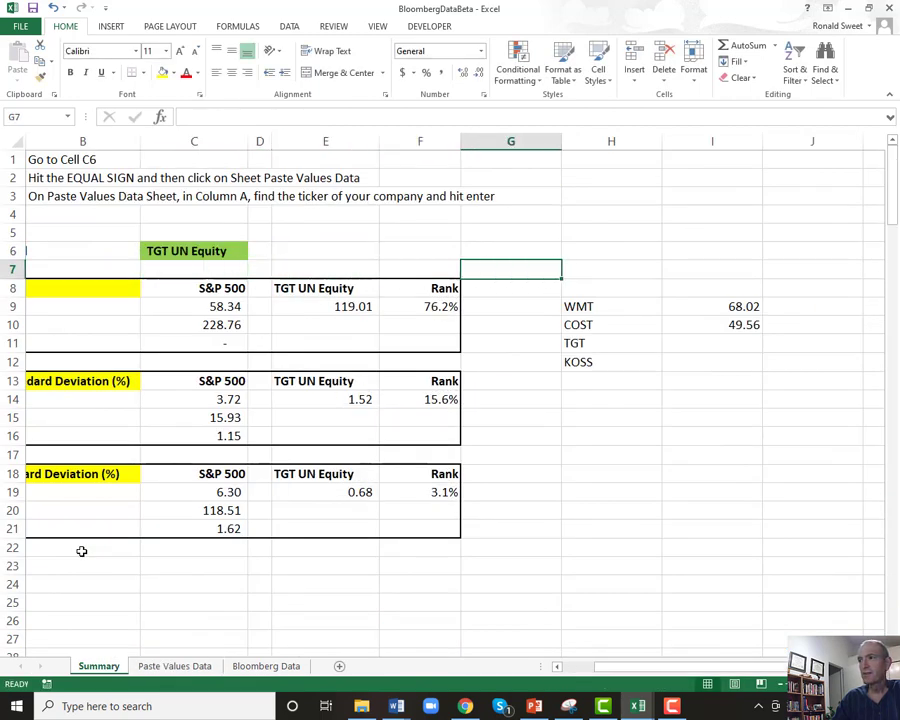
{"action": "key", "text": "Right"}
{"action": "key", "text": "Right"}
{"action": "key", "text": "Down"}
{"action": "key", "text": "Down"}
{"action": "key", "text": "Down"}
{"action": "key", "text": "Down"}
{"action": "type", "text": "119"}
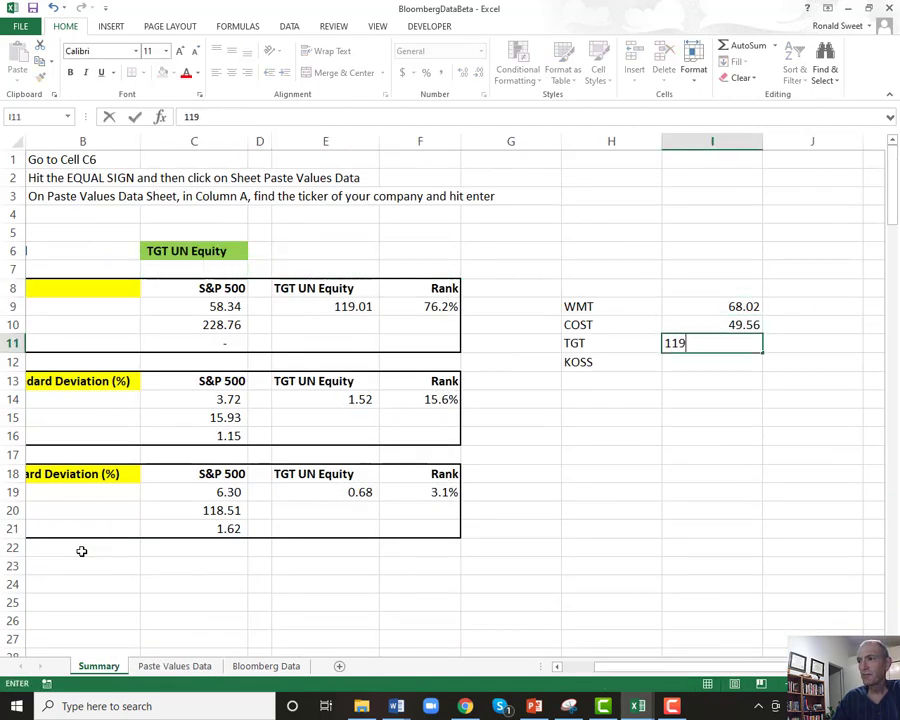
{"action": "type", "text": ".01"}
{"action": "key", "text": "Return"}
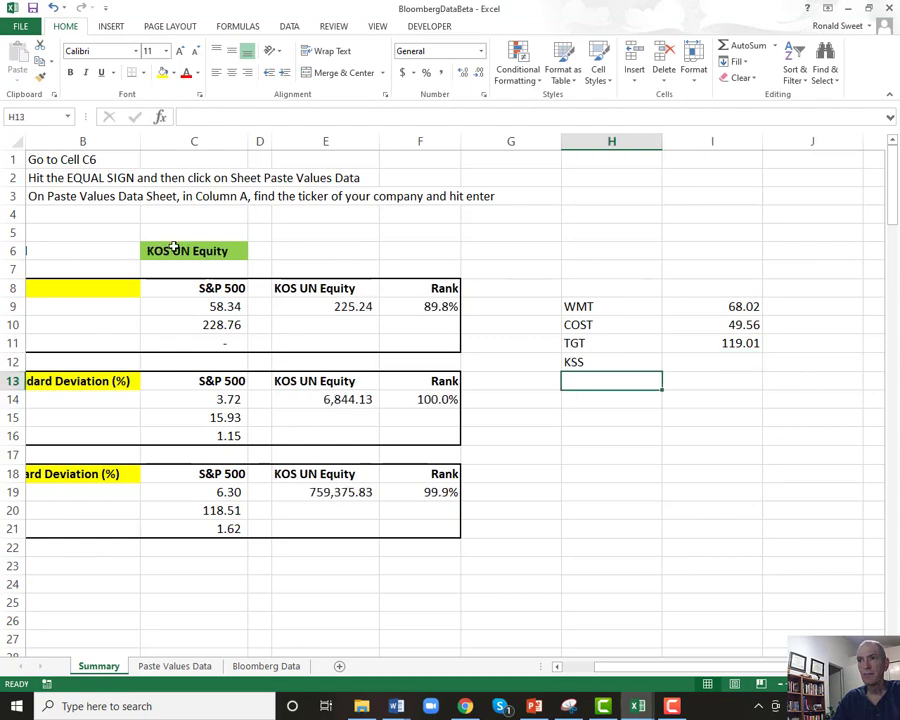
Step: Link C6 on the Summary sheet to the KSS UN Equity ticker in A1538 of the Paste Values Data sheet
{"action": "left_click", "coordinate": [172, 246]}
{"action": "type", "text": "="}
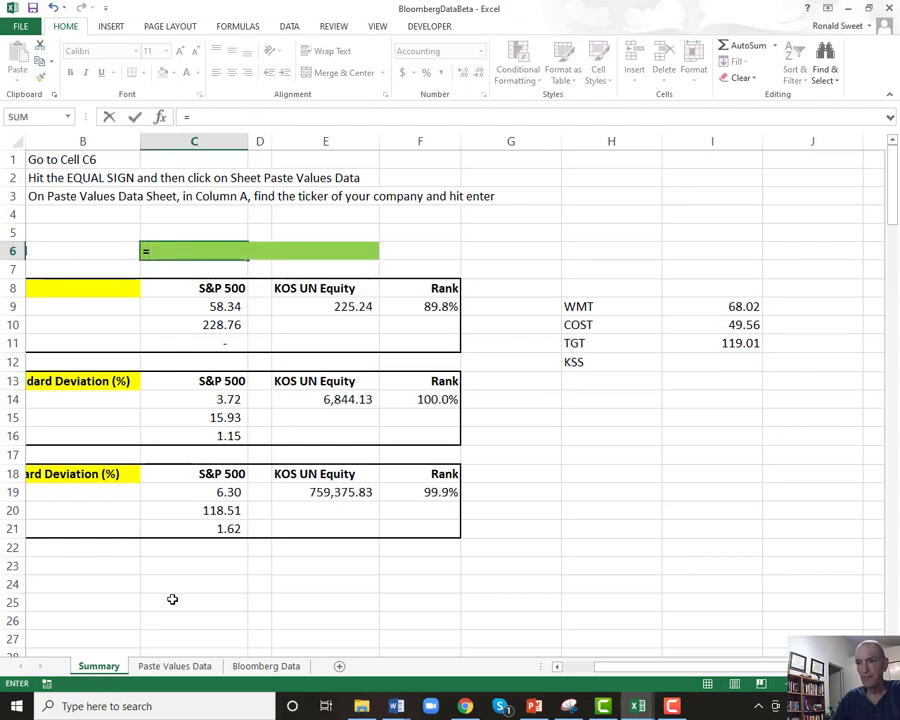
{"action": "left_click", "coordinate": [160, 665]}
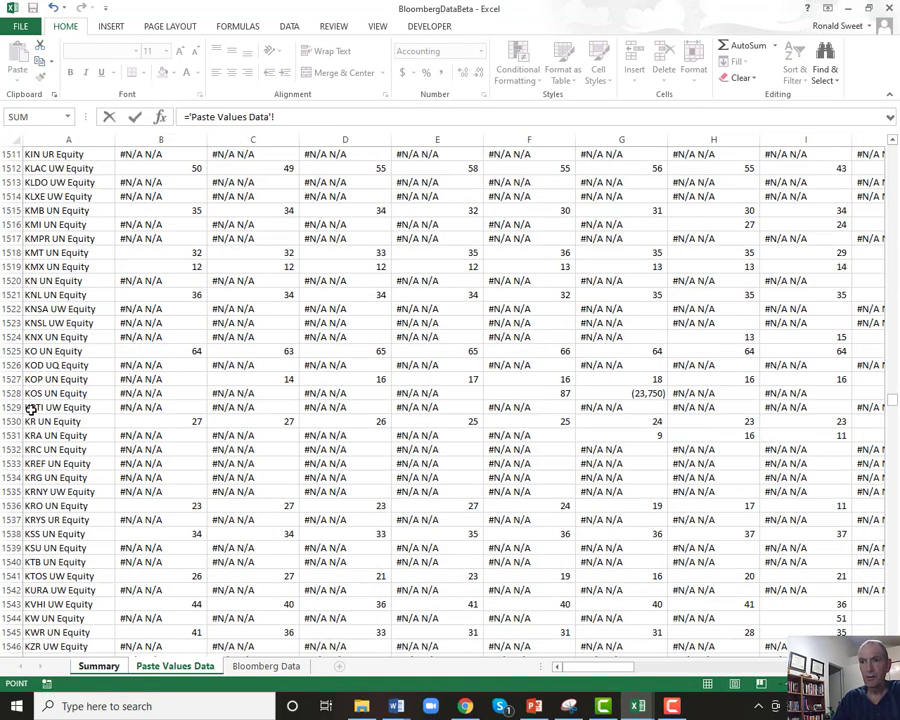
{"action": "left_click", "coordinate": [47, 534]}
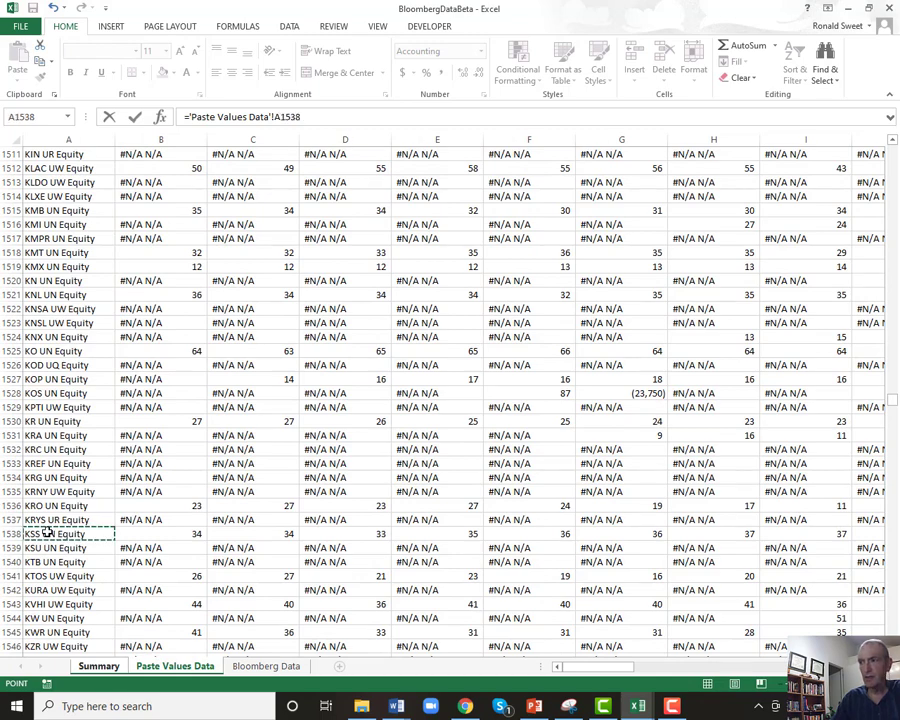
{"action": "key", "text": "Return"}
Step: Enter 63.31 in I12 as the debt-to-equity value for KSS
{"action": "key", "text": "Right"}
{"action": "key", "text": "Right"}
{"action": "key", "text": "Right"}
{"action": "key", "text": "Right"}
{"action": "key", "text": "Right"}
{"action": "key", "text": "Right"}
{"action": "key", "text": "Down"}
{"action": "key", "text": "Down"}
{"action": "key", "text": "Down"}
{"action": "key", "text": "Down"}
{"action": "key", "text": "Down"}
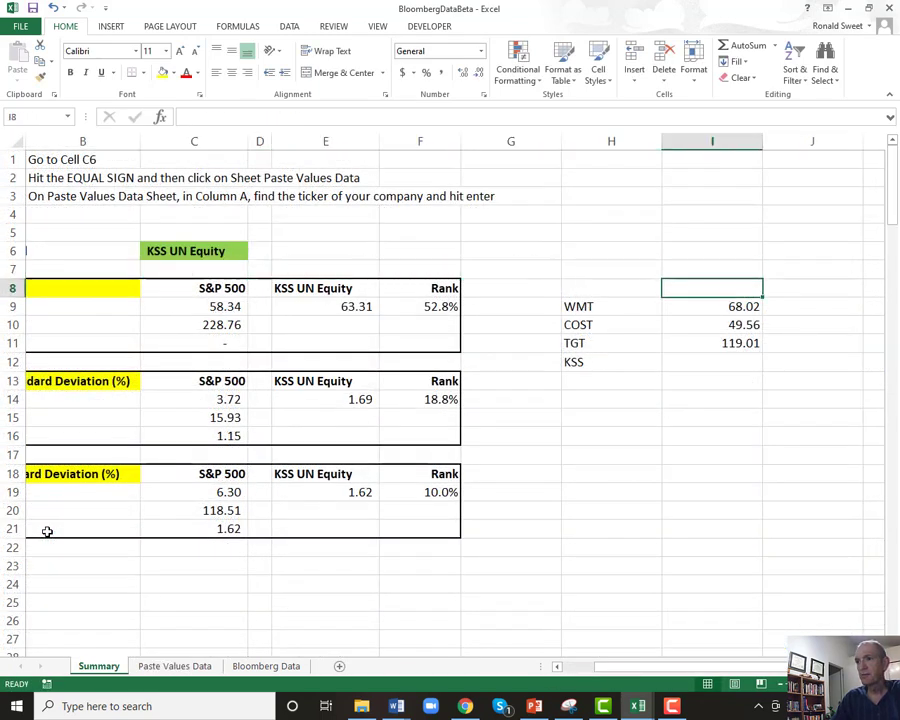
{"action": "type", "text": "63.31"}
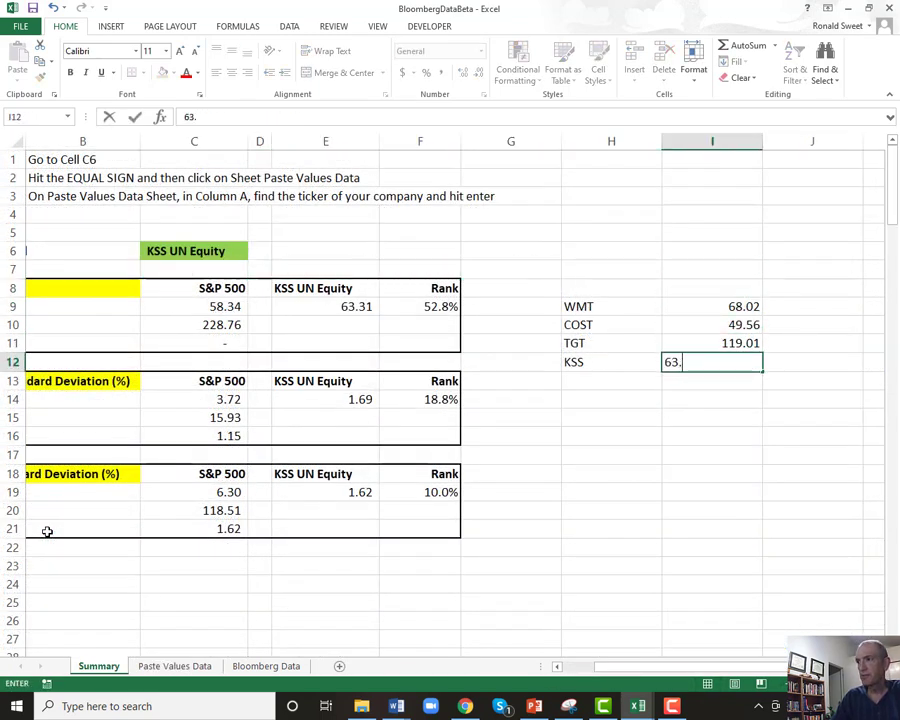
{"action": "key", "text": "Return"}
{"action": "key", "text": "Up"}
{"action": "key", "text": "Up"}
{"action": "key", "text": "Up"}
{"action": "key", "text": "Up"}
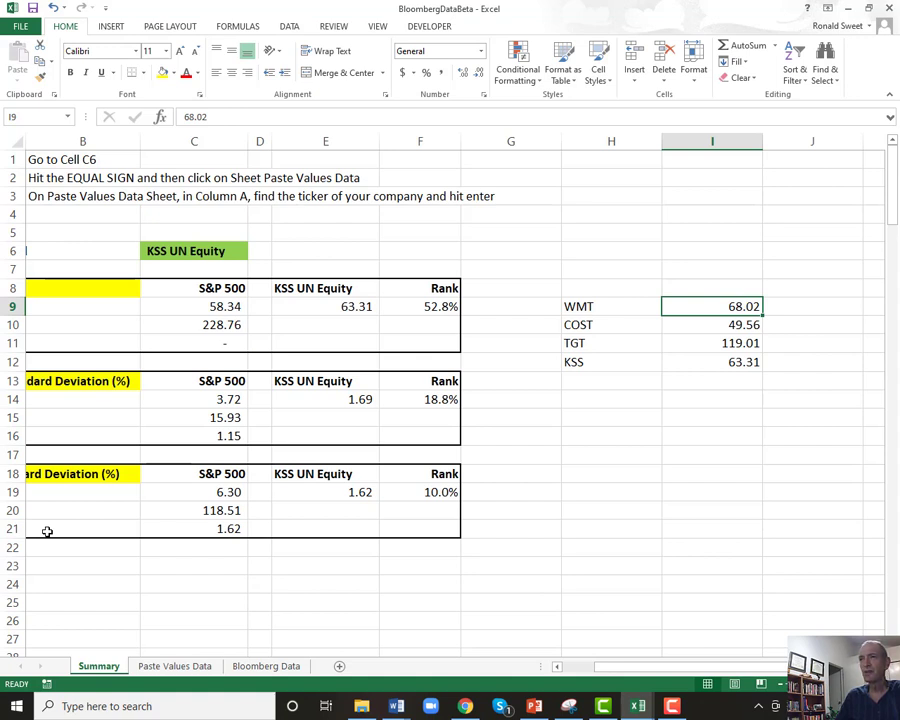
Step: Change the selected company in C6 to a link to the KR UN Equity ticker in A1530 of Paste Values Data
{"action": "key", "text": "ctrl+Home"}
{"action": "key", "text": "Right"}
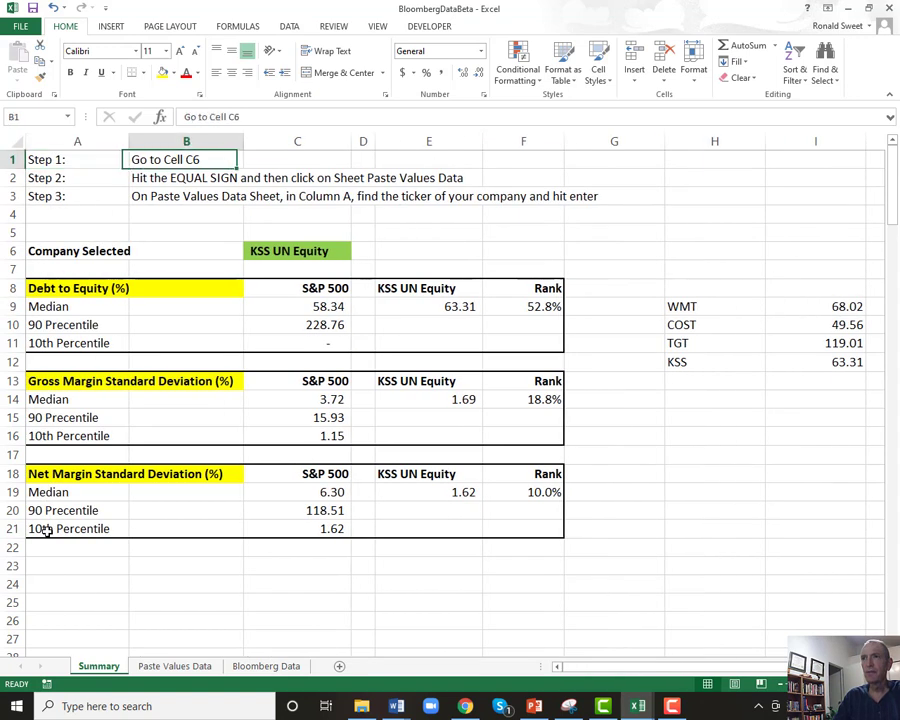
{"action": "key", "text": "Down"}
{"action": "key", "text": "Right"}
{"action": "key", "text": "Down"}
{"action": "key", "text": "Down"}
{"action": "key", "text": "Down"}
{"action": "key", "text": "Down"}
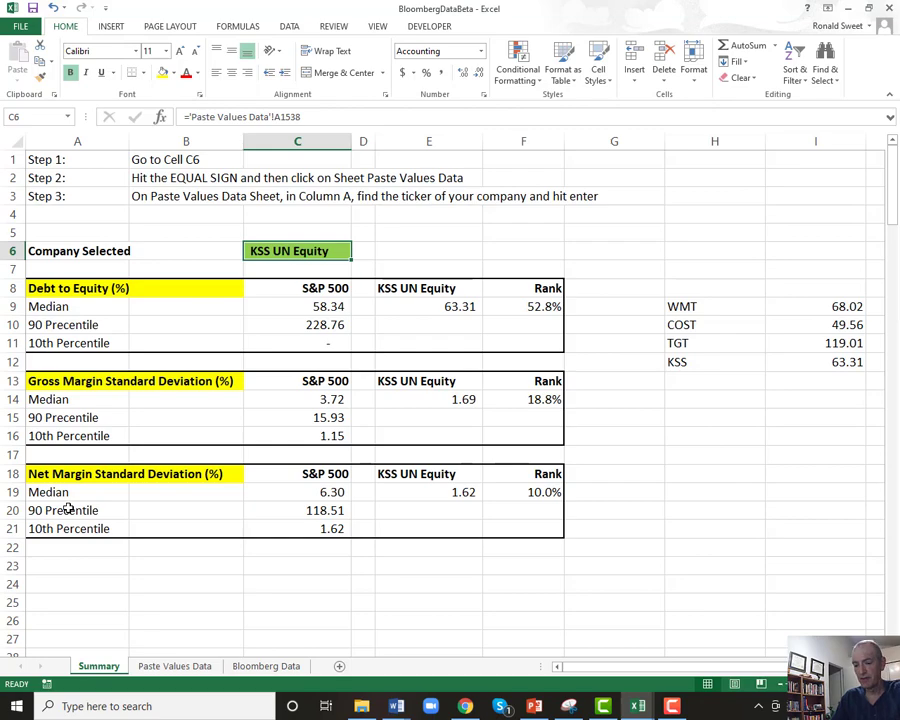
{"action": "type", "text": "="}
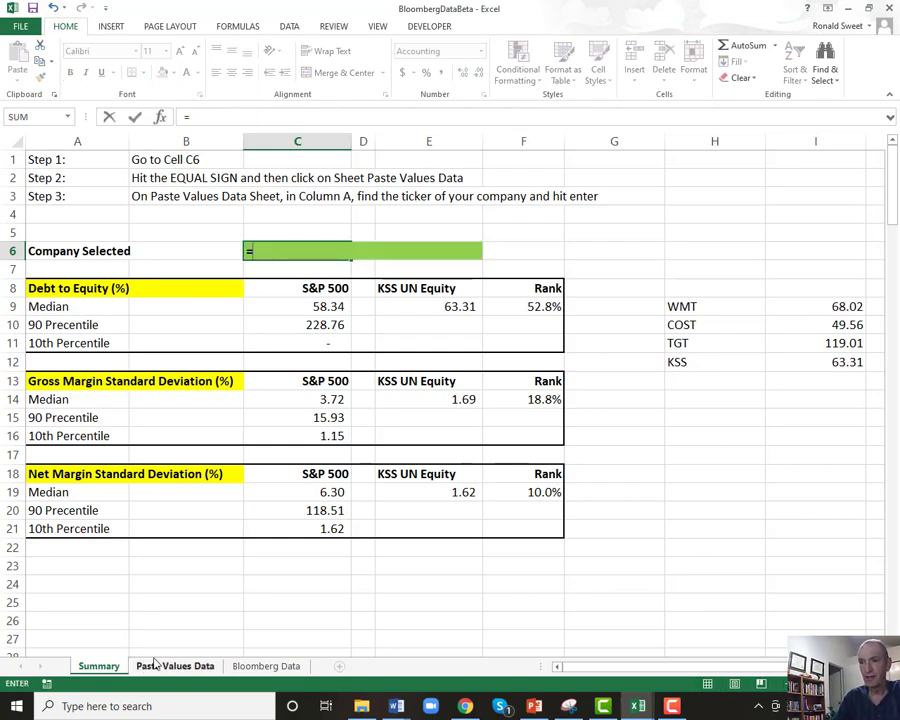
{"action": "left_click", "coordinate": [150, 662]}
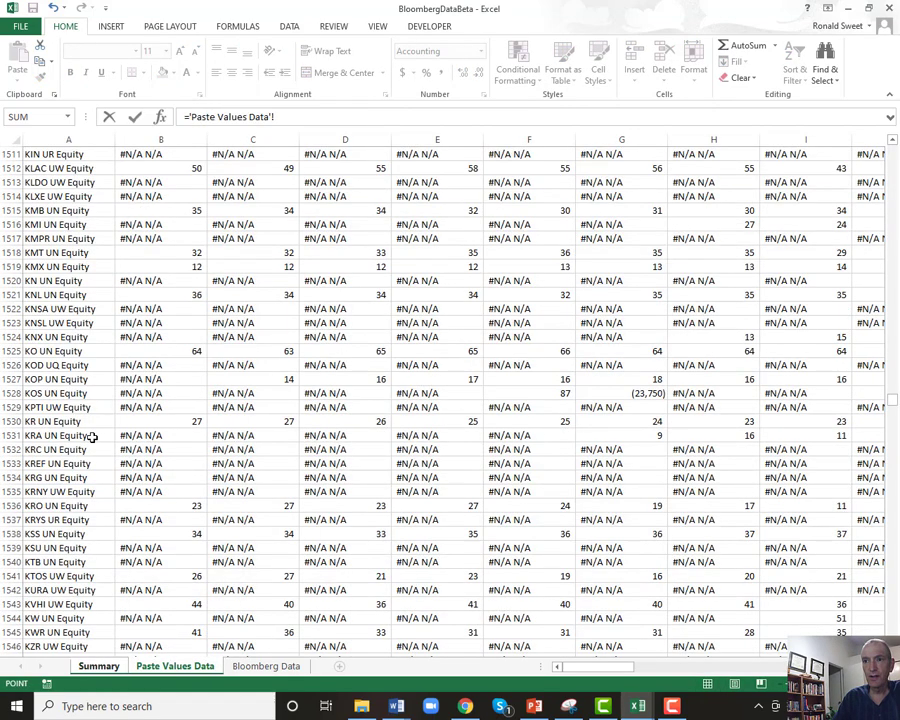
{"action": "left_click", "coordinate": [60, 425]}
{"action": "key", "text": "Return"}
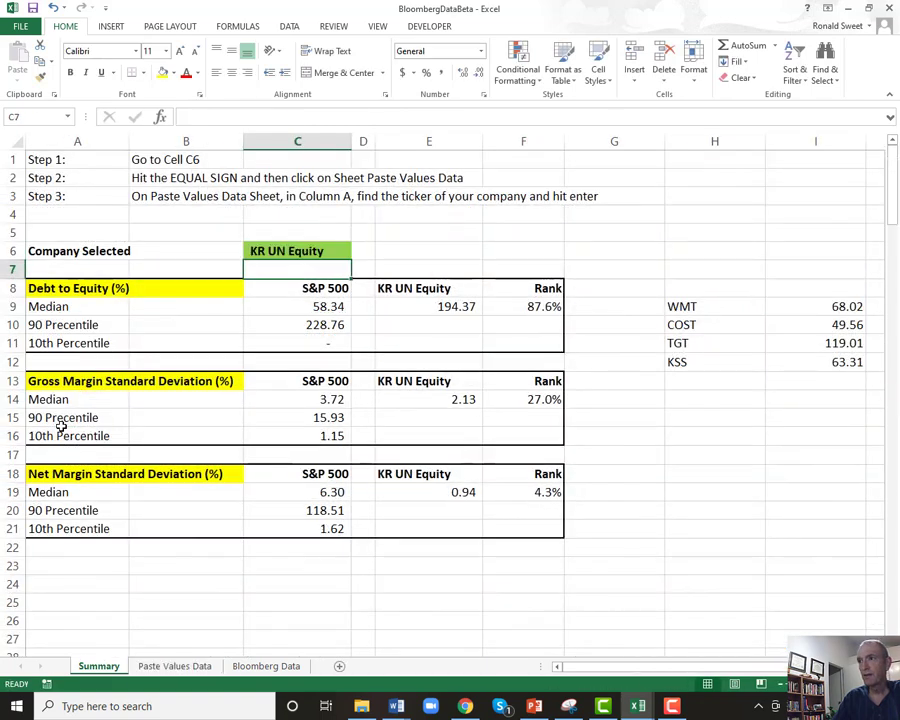
Step: Add KR to the comparison list in H13 with its debt-to-equity value 194.37 in I13
{"action": "key", "text": "Right"}
{"action": "key", "text": "Right"}
{"action": "key", "text": "Right"}
{"action": "key", "text": "Right"}
{"action": "key", "text": "Right"}
{"action": "key", "text": "Down"}
{"action": "key", "text": "Down"}
{"action": "key", "text": "Down"}
{"action": "key", "text": "Down"}
{"action": "key", "text": "Down"}
{"action": "key", "text": "Down"}
{"action": "key", "text": "Down"}
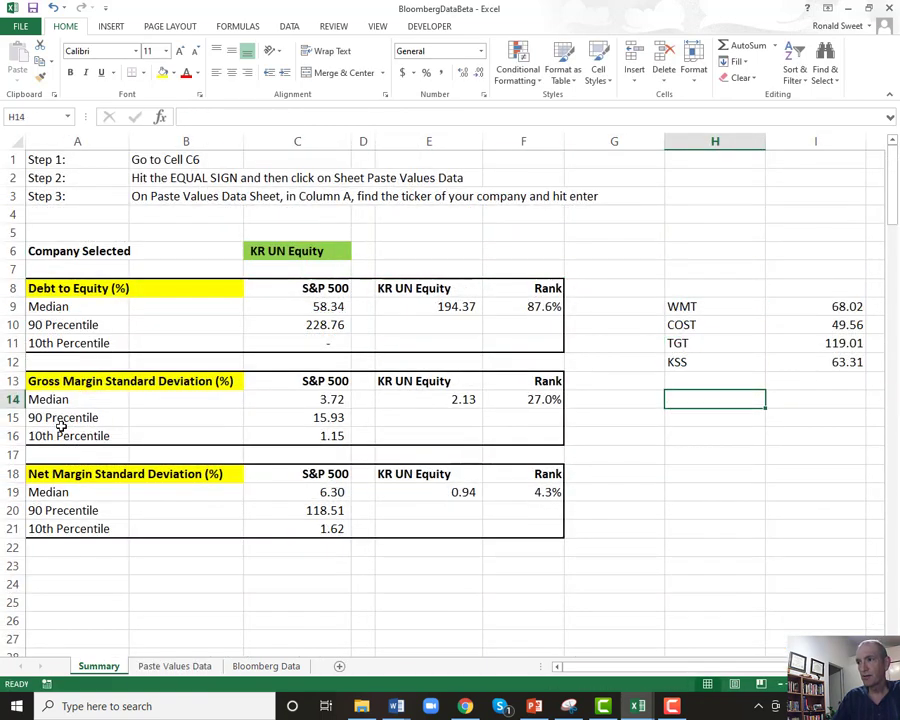
{"action": "key", "text": "Up"}
{"action": "type", "text": "KR"}
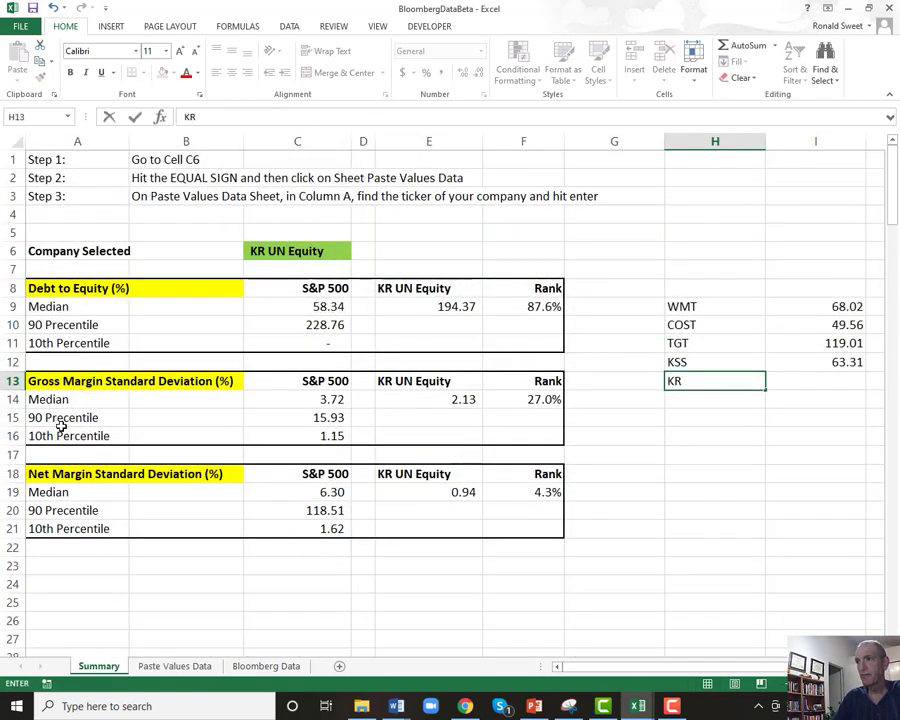
{"action": "key", "text": "Tab"}
{"action": "type", "text": "194.37"}
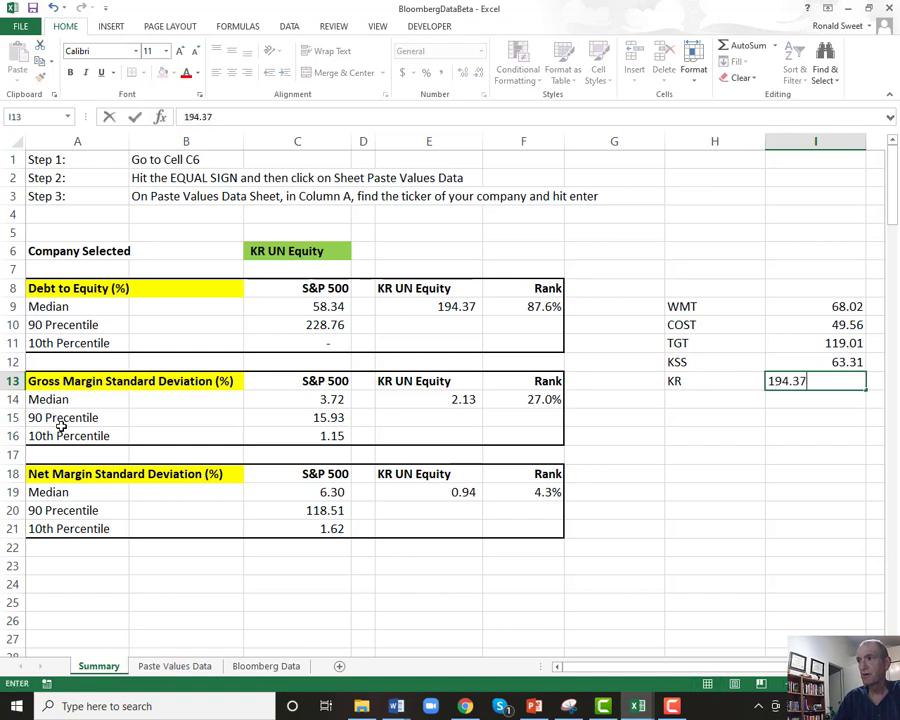
{"action": "key", "text": "Return"}
Step: Compare the debt-to-equity values listed for WMT, COST, TGT, KSS and KR, and return to the debt-to-equity table
{"action": "key", "text": "Up"}
{"action": "key", "text": "Right"}
{"action": "key", "text": "Left"}
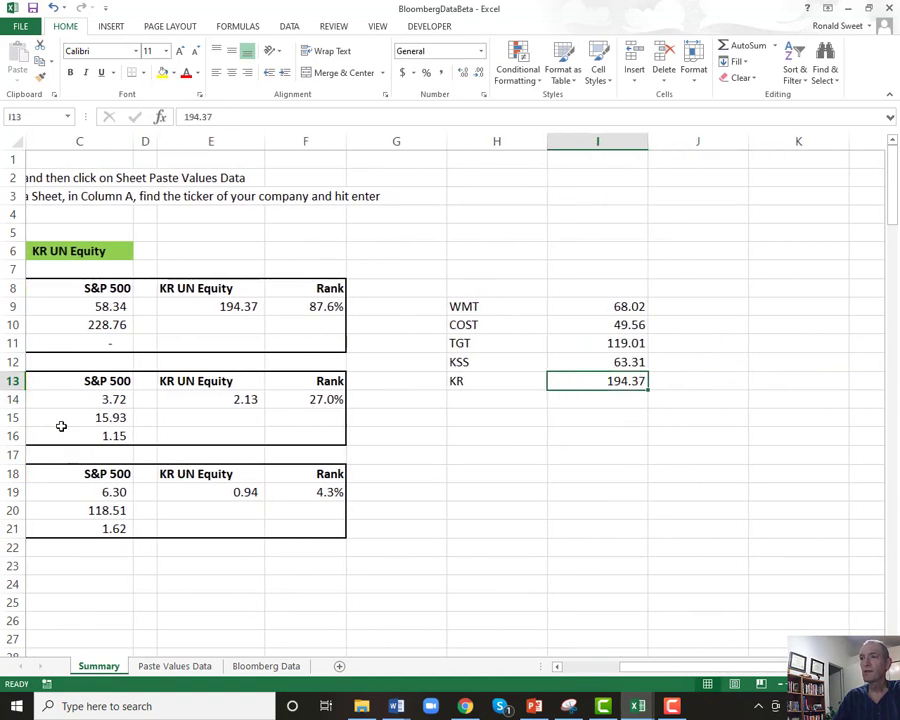
{"action": "key", "text": "Up"}
{"action": "key", "text": "Up"}
{"action": "key", "text": "Up"}
{"action": "key", "text": "Up"}
{"action": "key", "text": "Down"}
{"action": "key", "text": "Down"}
{"action": "key", "text": "Down"}
{"action": "key", "text": "Down"}
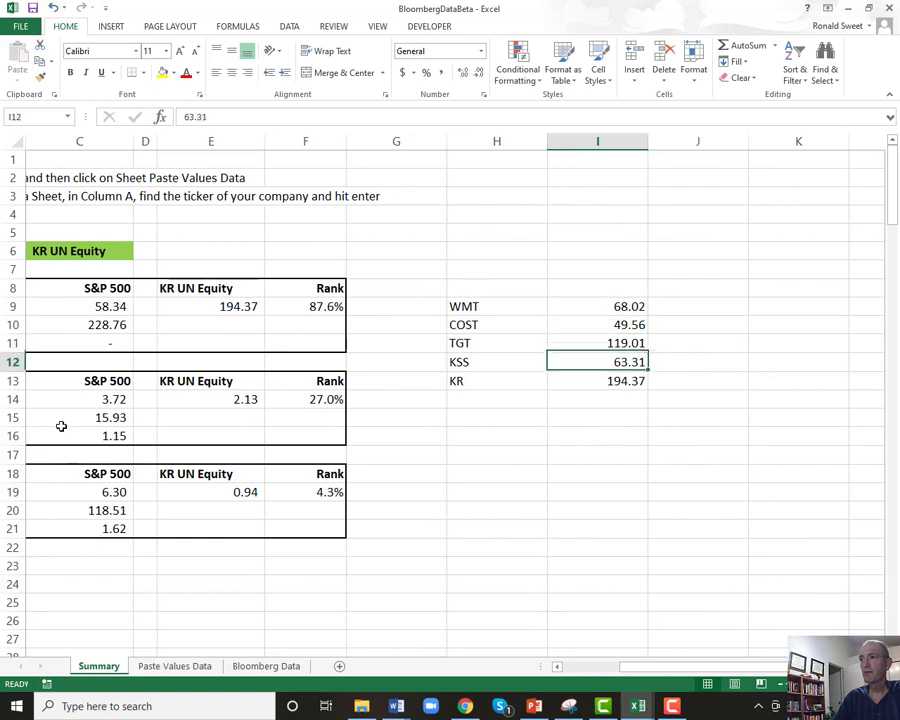
{"action": "key", "text": "Up"}
{"action": "key", "text": "Up"}
{"action": "key", "text": "Up"}
{"action": "key", "text": "Up"}
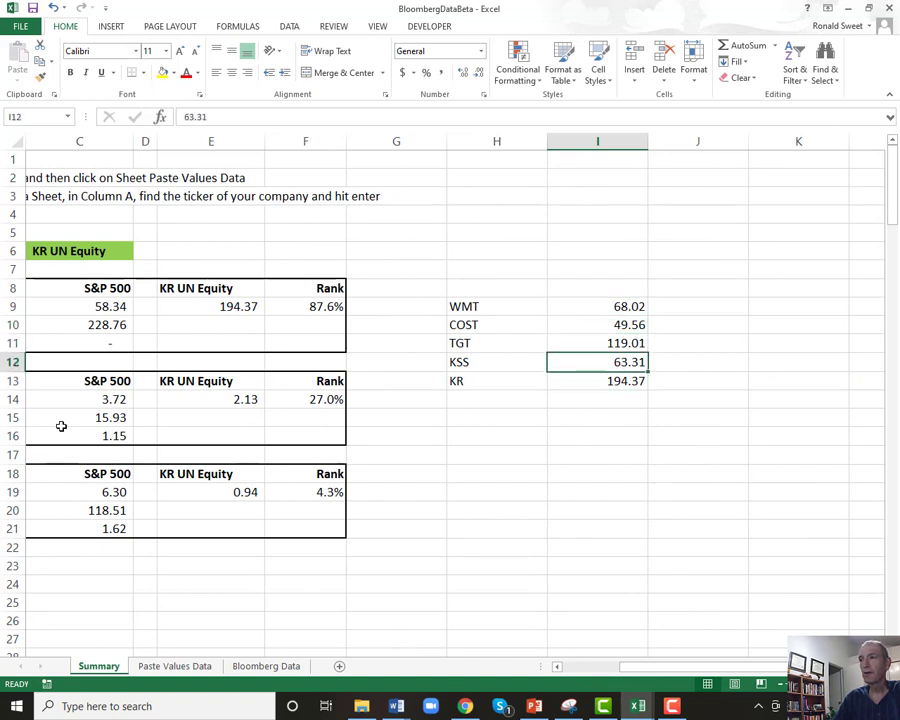
{"action": "key", "text": "Down"}
{"action": "key", "text": "Down"}
{"action": "key", "text": "Down"}
{"action": "key", "text": "Down"}
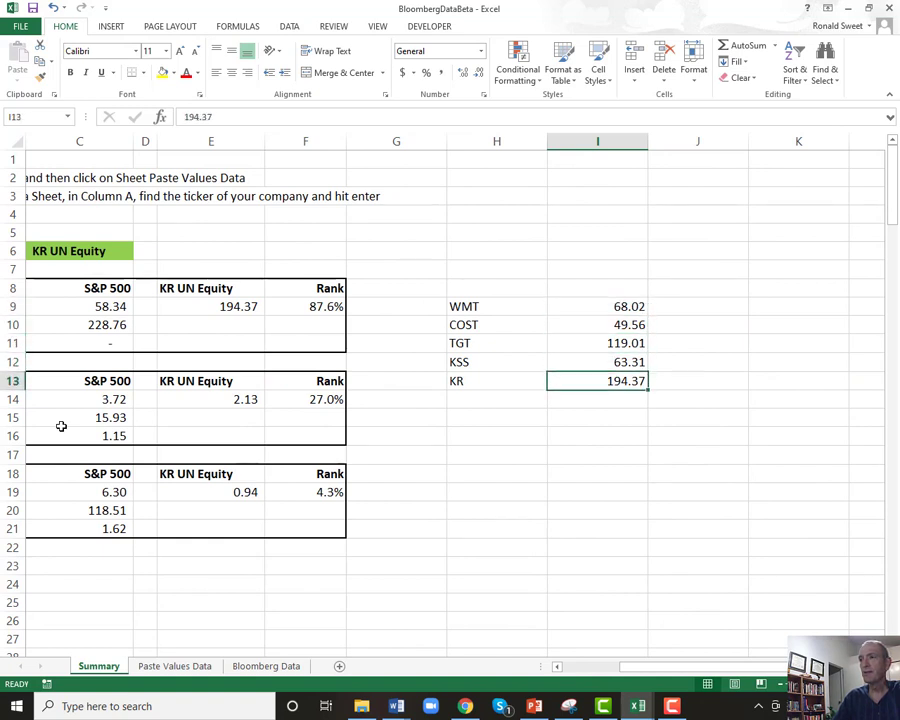
{"action": "key", "text": "Up"}
{"action": "key", "text": "Up"}
{"action": "key", "text": "Up"}
{"action": "key", "text": "Up"}
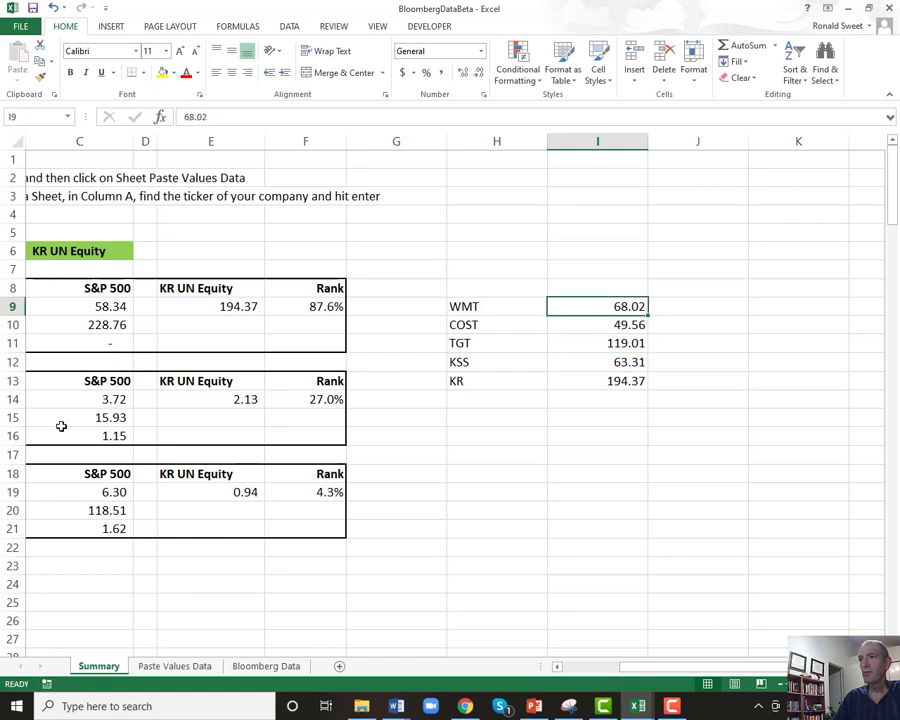
{"action": "key", "text": "Left"}
{"action": "key", "text": "Left"}
{"action": "key", "text": "Right"}
{"action": "key", "text": "Right"}
{"action": "key", "text": "Left"}
{"action": "key", "text": "Left"}
{"action": "key", "text": "Left"}
{"action": "key", "text": "Left"}
{"action": "key", "text": "Left"}
{"action": "key", "text": "Left"}
{"action": "key", "text": "Left"}
{"action": "key", "text": "Left"}
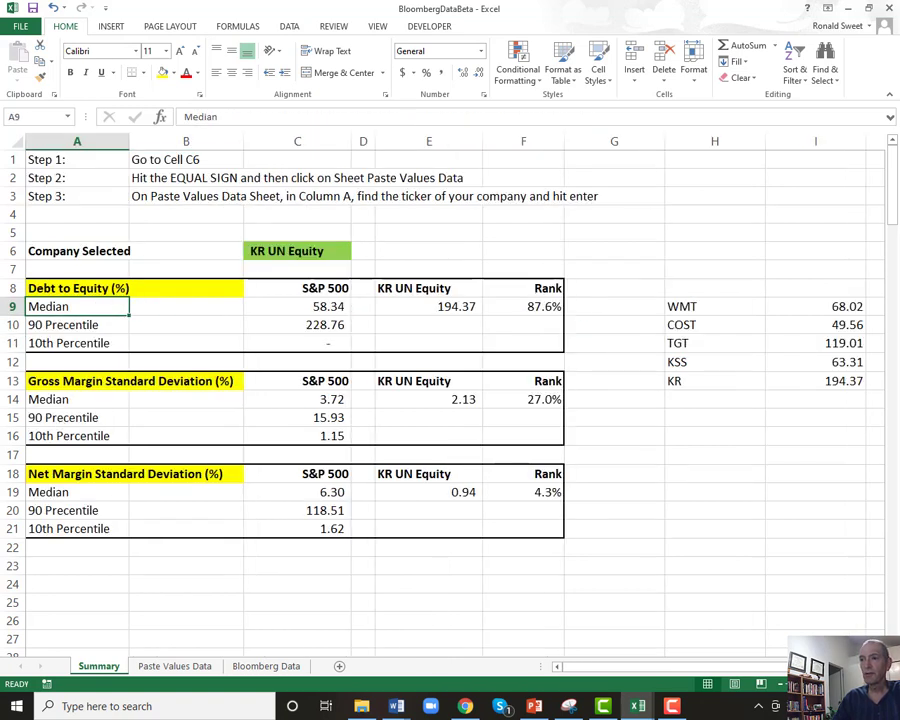
Step: In the WMT_Beta_GoodSPX workbook, add the indented note "In line with other discount stores and groceries" in A468
{"action": "mouse_move", "coordinate": [638, 705]}
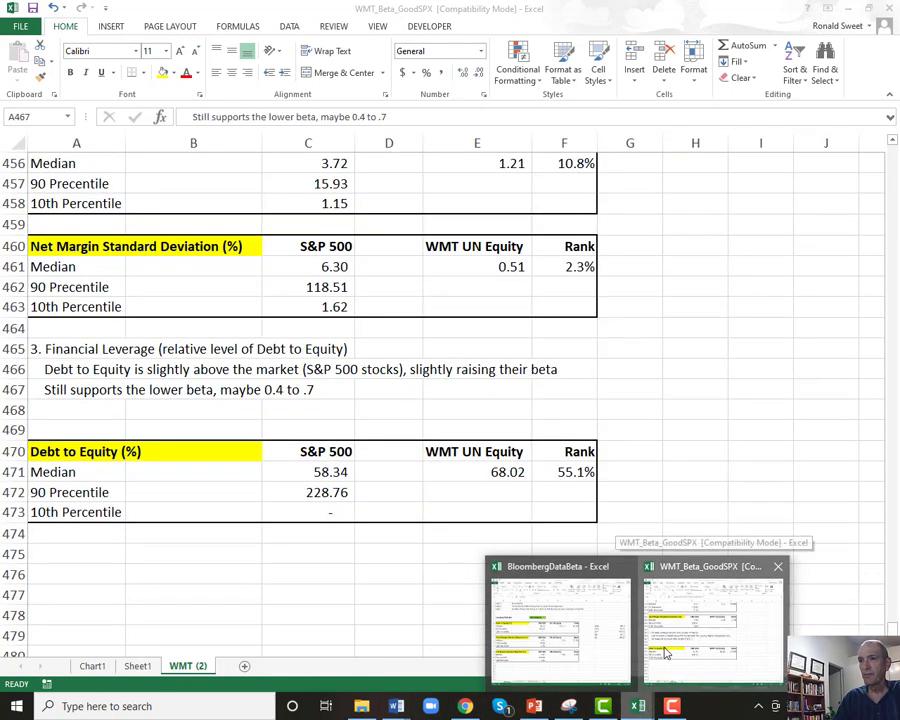
{"action": "left_click", "coordinate": [666, 652]}
{"action": "left_click", "coordinate": [62, 406]}
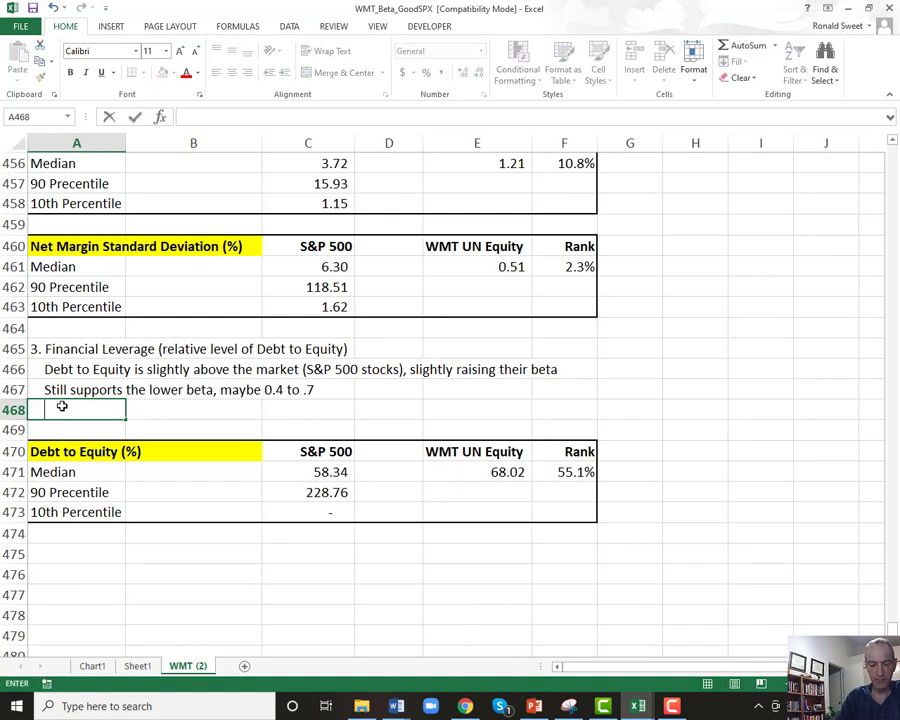
{"action": "type", "text": "In line"}
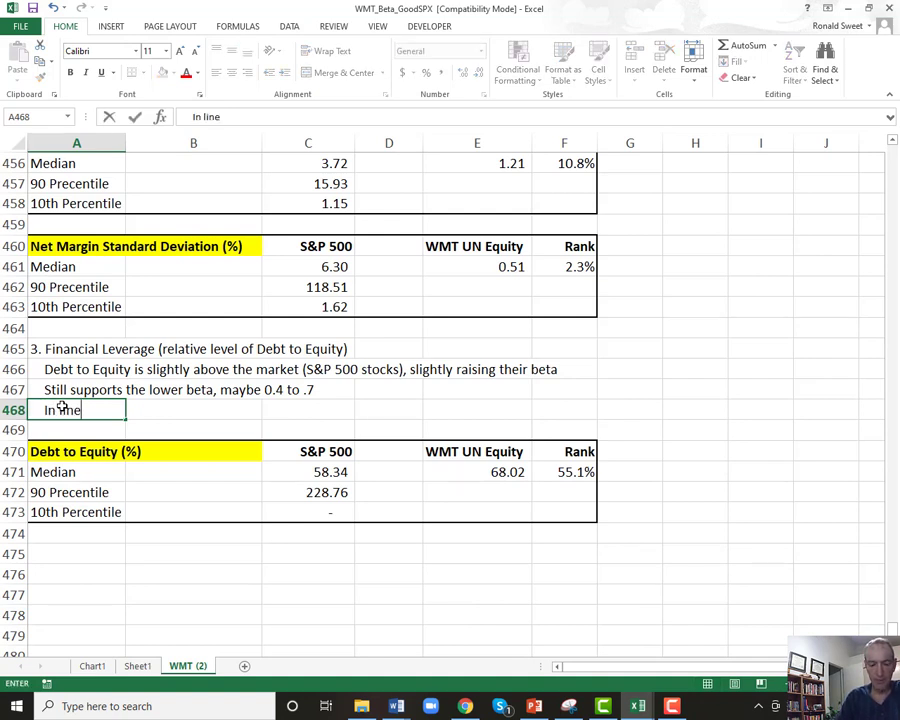
{"action": "type", "text": " with other"}
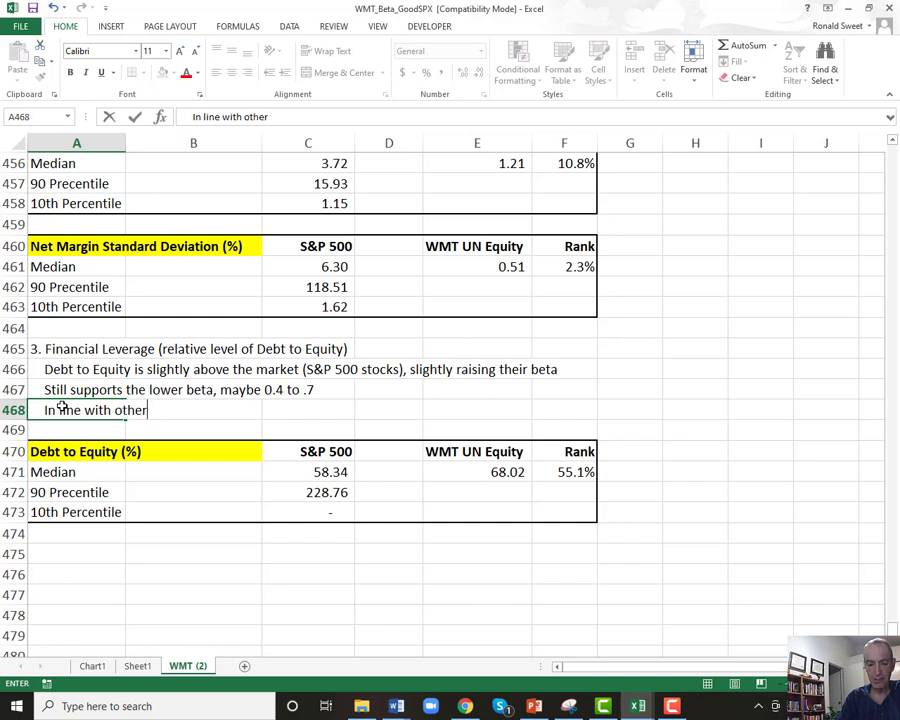
{"action": "type", "text": " discount store"}
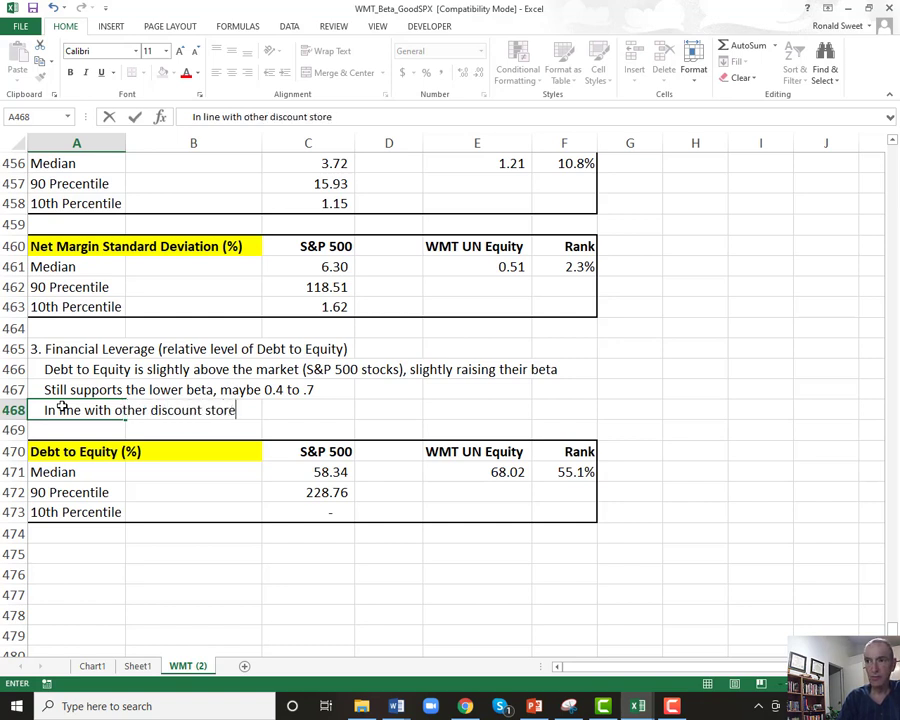
{"action": "type", "text": "s and groc"}
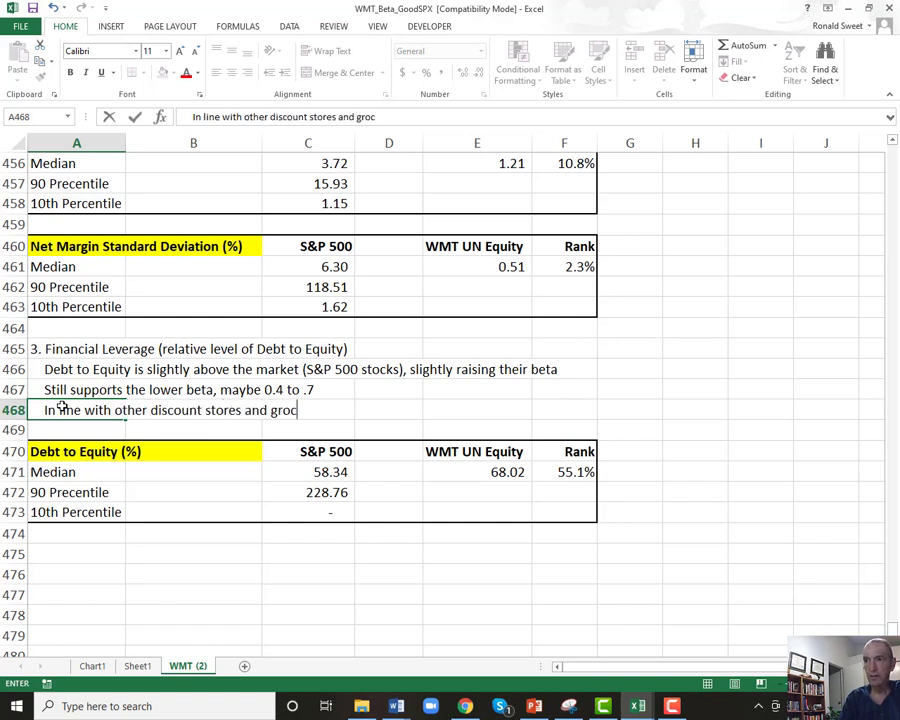
{"action": "type", "text": "eries"}
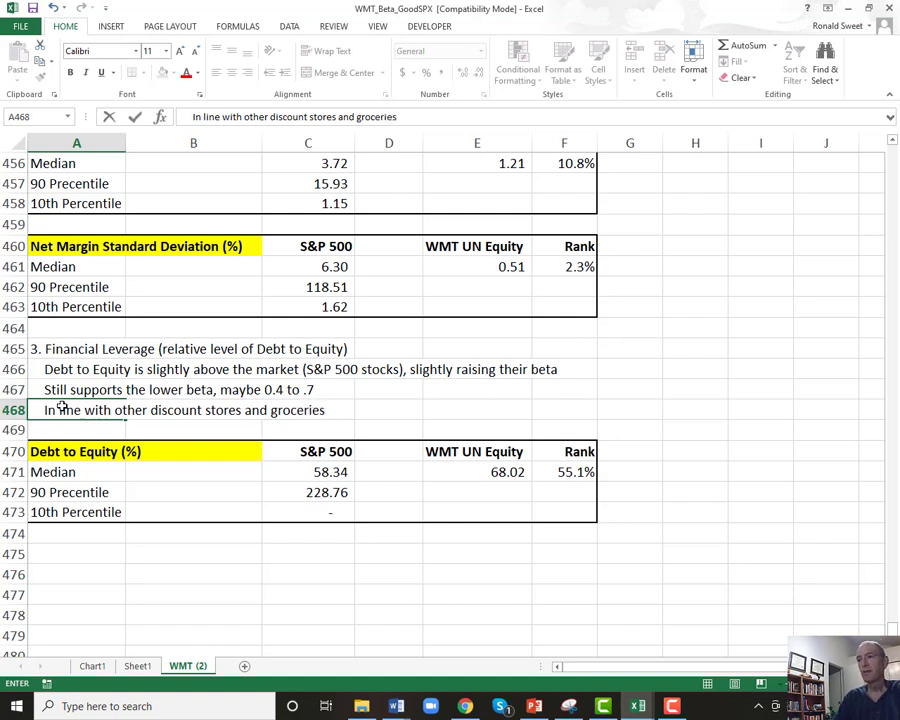
{"action": "key", "text": "Return"}
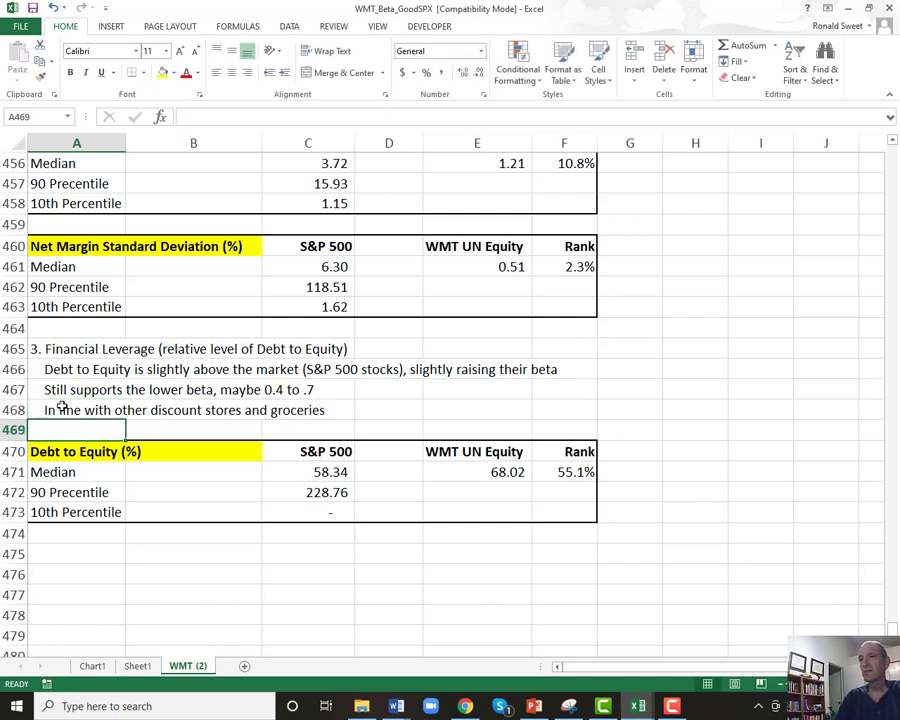
Step: Enter the section heading "4.1 History" as text in A475, below the debt-to-equity table
{"action": "key", "text": "Down"}
{"action": "key", "text": "Up"}
{"action": "key", "text": "Up"}
{"action": "key", "text": "Up"}
{"action": "key", "text": "Up"}
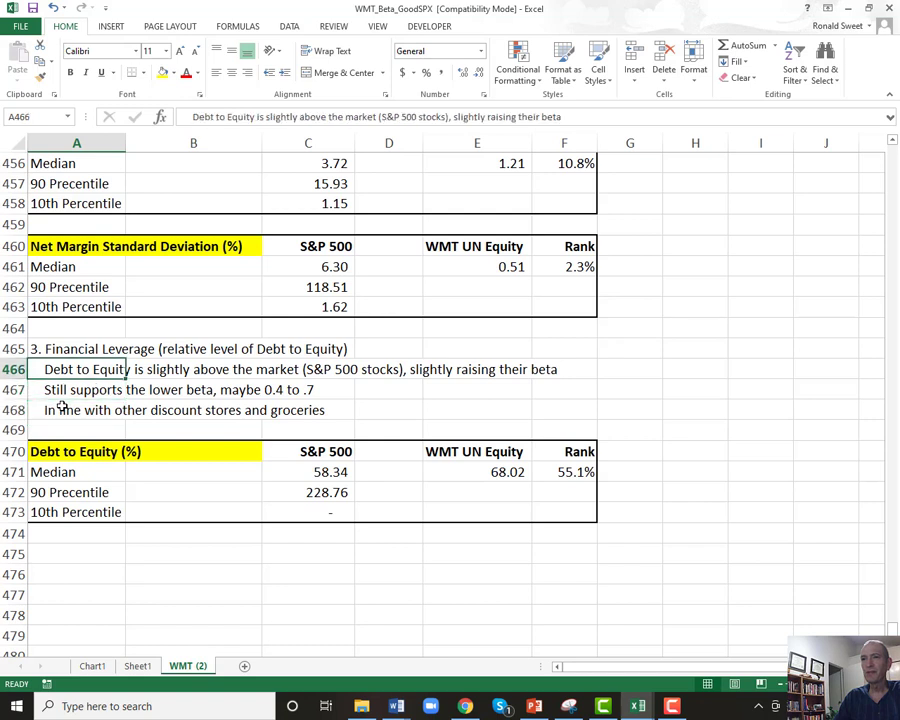
{"action": "key", "text": "Up"}
{"action": "key", "text": "Down"}
{"action": "key", "text": "Down"}
{"action": "key", "text": "Down"}
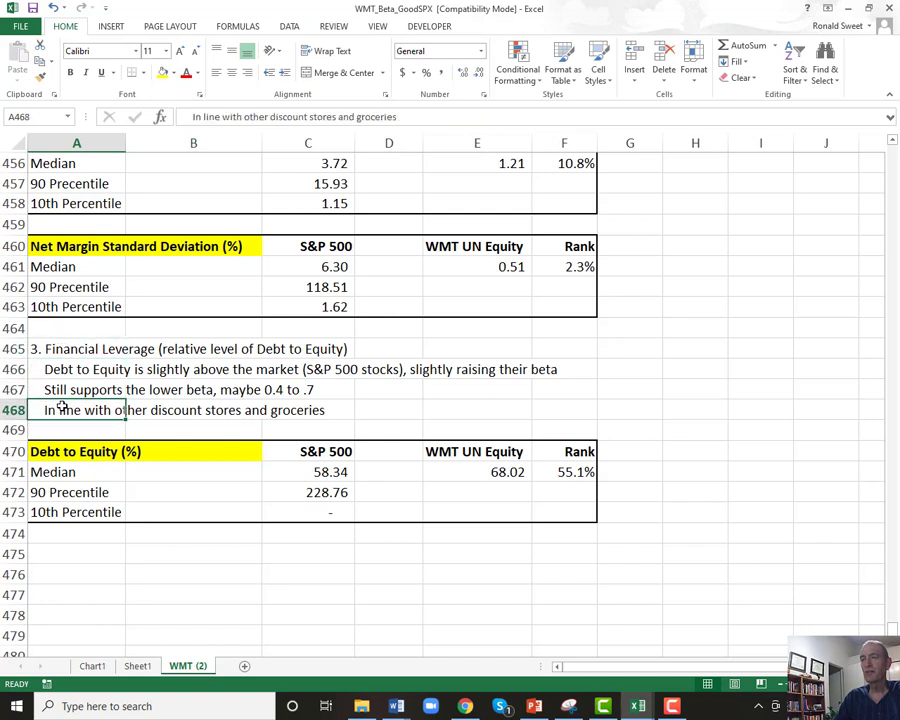
{"action": "key", "text": "Down"}
{"action": "key", "text": "Down"}
{"action": "key", "text": "Down"}
{"action": "key", "text": "Down"}
{"action": "key", "text": "Down"}
{"action": "key", "text": "Down"}
{"action": "key", "text": "Down"}
{"action": "key", "text": "Down"}
{"action": "key", "text": "Down"}
{"action": "key", "text": "Down"}
{"action": "key", "text": "Down"}
{"action": "key", "text": "Down"}
{"action": "key", "text": "Down"}
{"action": "key", "text": "Down"}
{"action": "key", "text": "Down"}
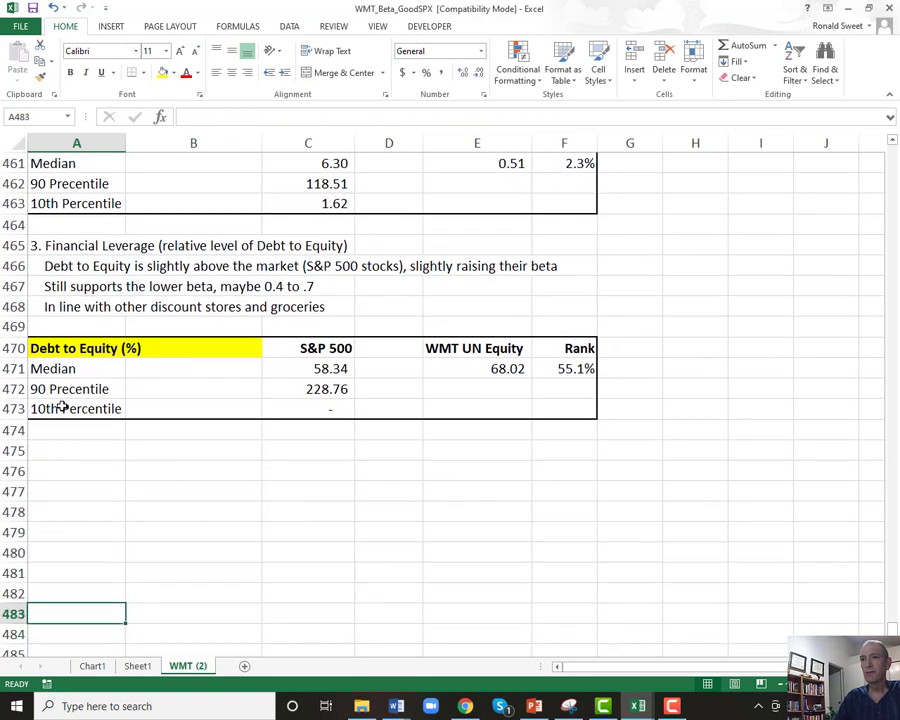
{"action": "key", "text": "Up"}
{"action": "key", "text": "Up"}
{"action": "key", "text": "Up"}
{"action": "key", "text": "Up"}
{"action": "key", "text": "Up"}
{"action": "key", "text": "Up"}
{"action": "key", "text": "Up"}
{"action": "key", "text": "Up"}
{"action": "type", "text": "'"}
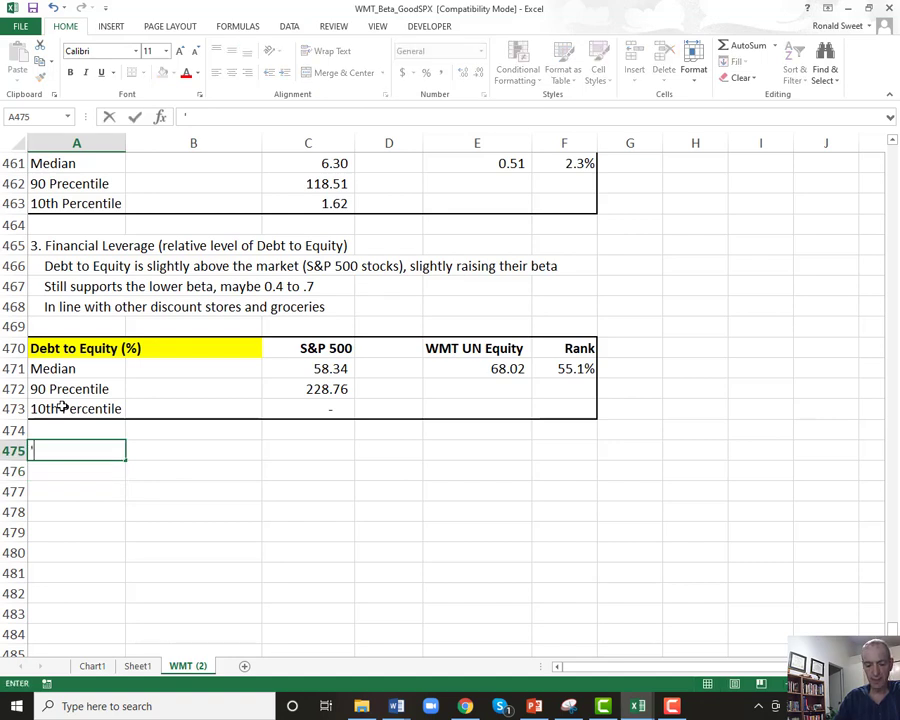
{"action": "type", "text": "4.1 History"}
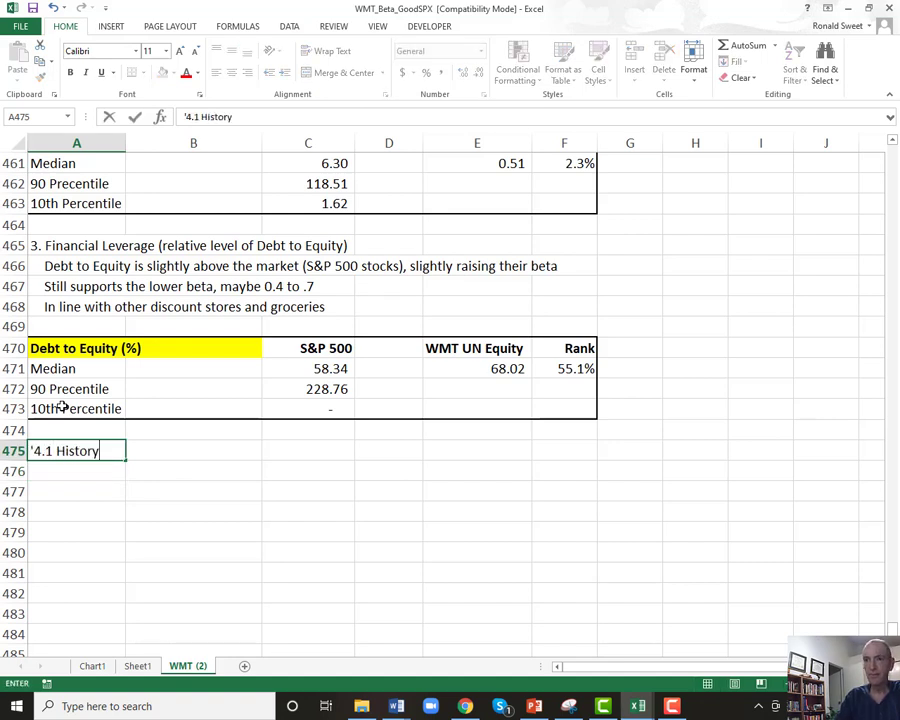
{"action": "key", "text": "Return"}
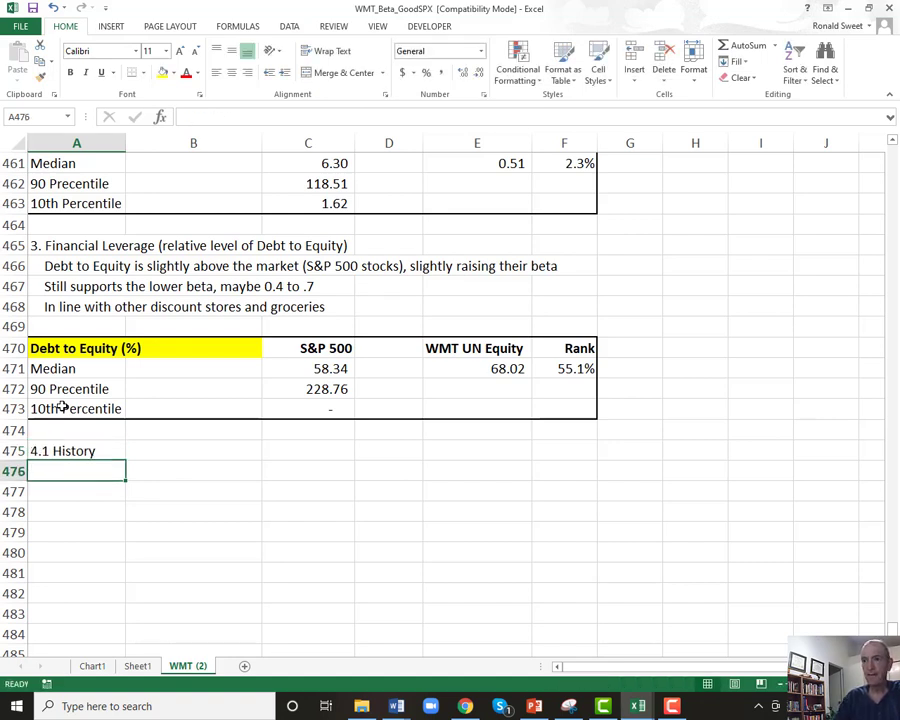
Step: Copy the entire WMT Rolling Beta chart from the Chart1 sheet
{"action": "left_click", "coordinate": [90, 669]}
{"action": "right_click", "coordinate": [228, 408]}
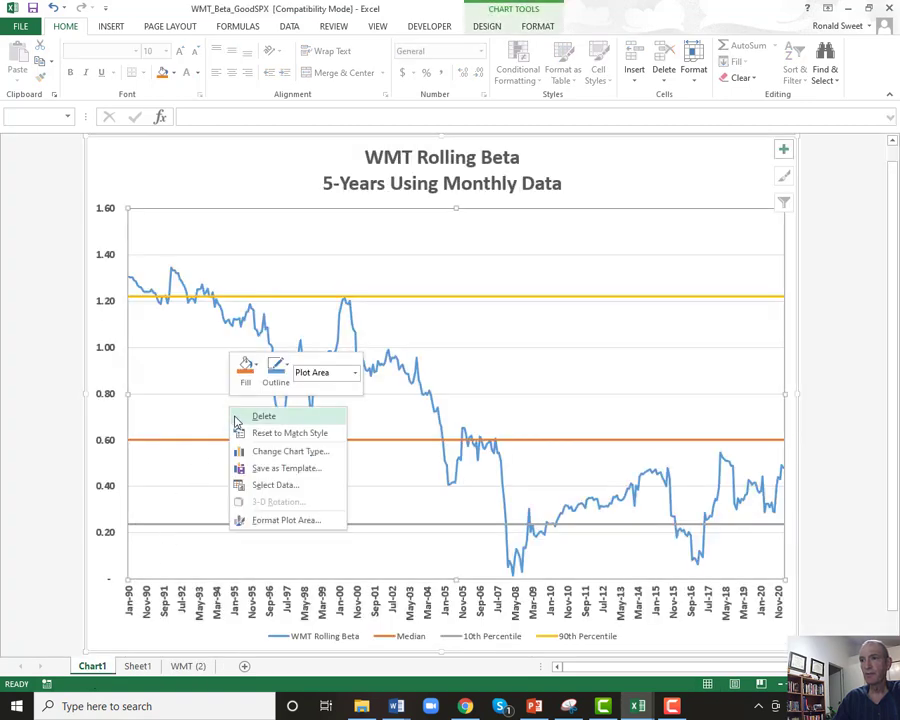
{"action": "left_click", "coordinate": [153, 166]}
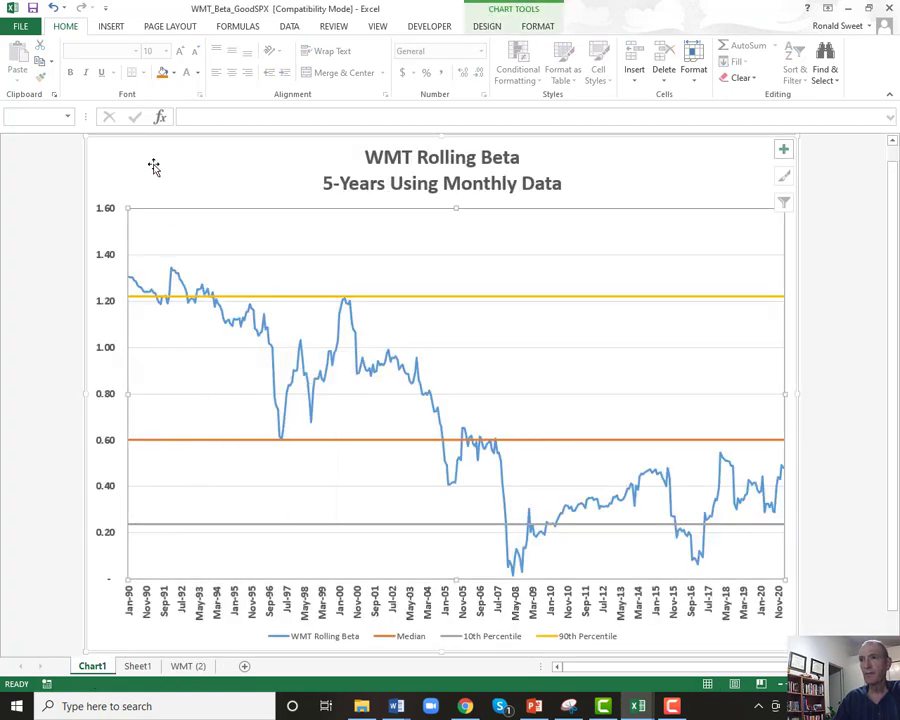
{"action": "right_click", "coordinate": [153, 170]}
{"action": "left_click", "coordinate": [161, 192]}
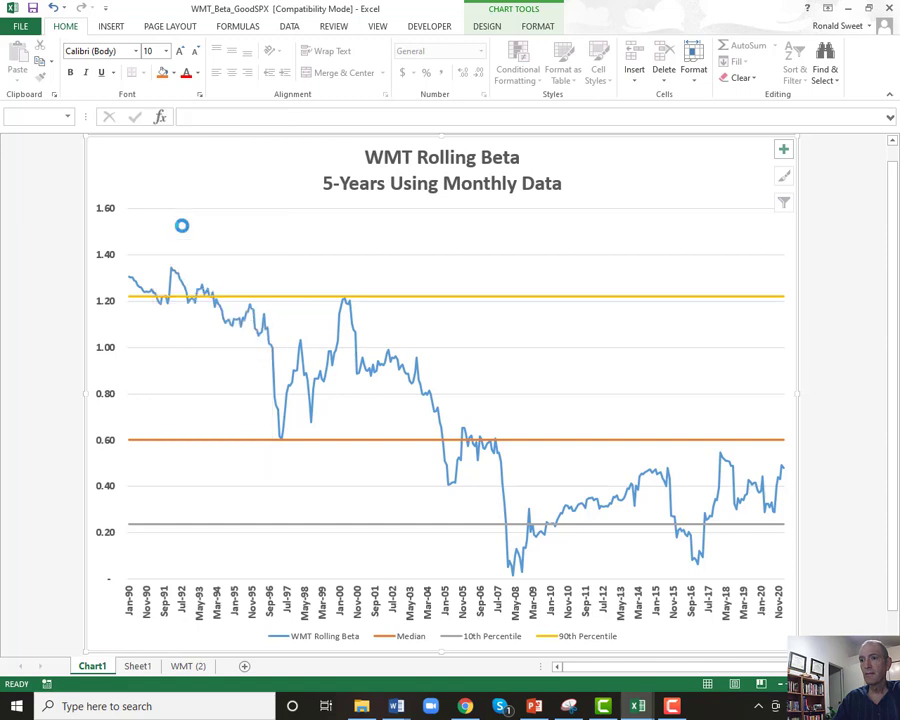
Step: Paste the copied chart as a bitmap at A477 on the WMT (2) sheet
{"action": "left_click", "coordinate": [182, 666]}
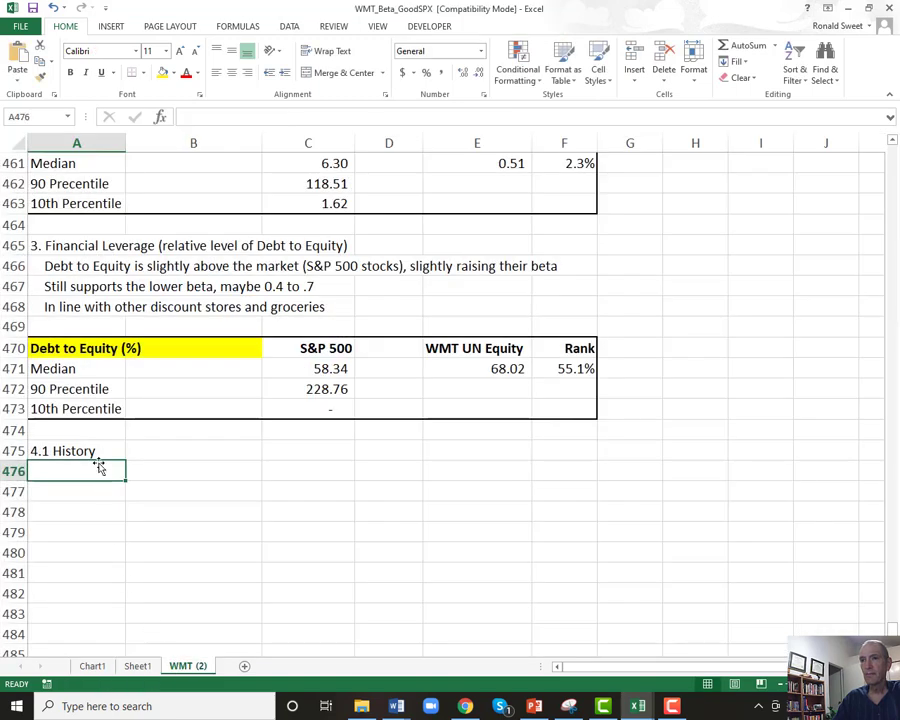
{"action": "right_click", "coordinate": [85, 497]}
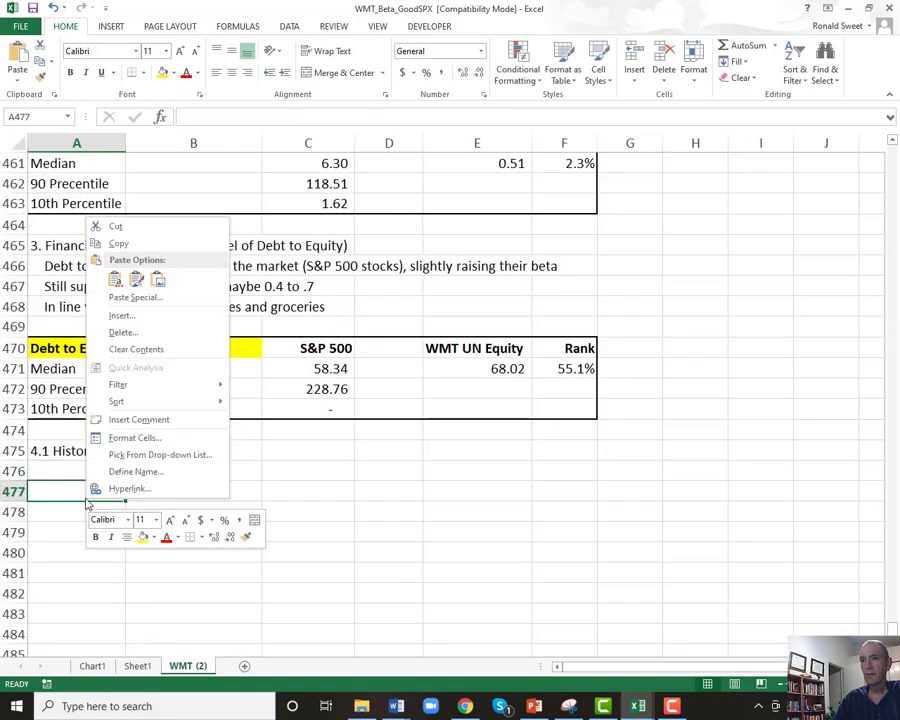
{"action": "left_click", "coordinate": [121, 299]}
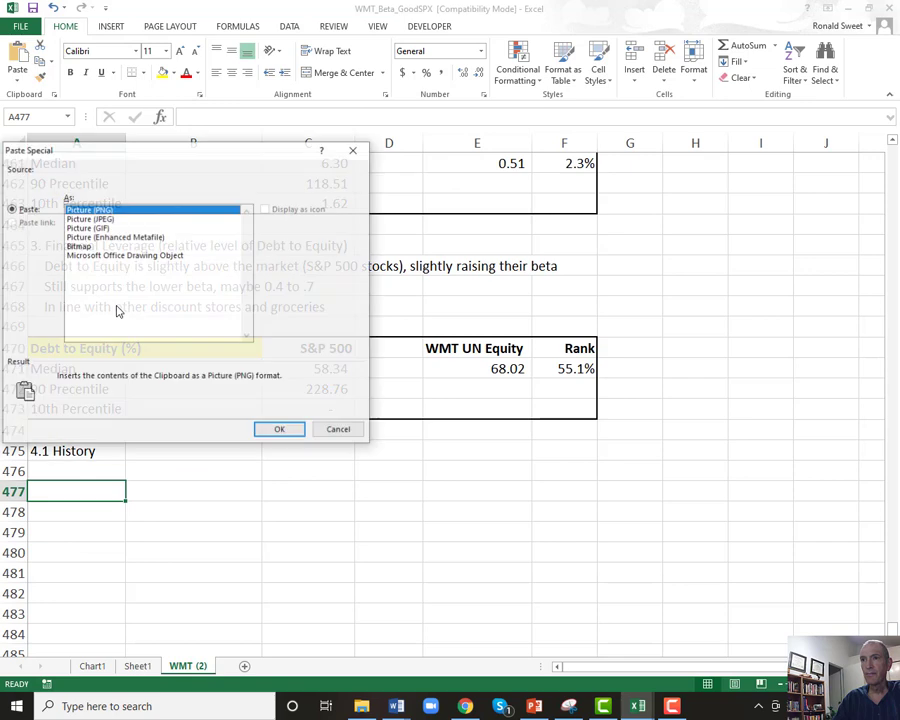
{"action": "left_click", "coordinate": [96, 246]}
{"action": "left_click", "coordinate": [280, 430]}
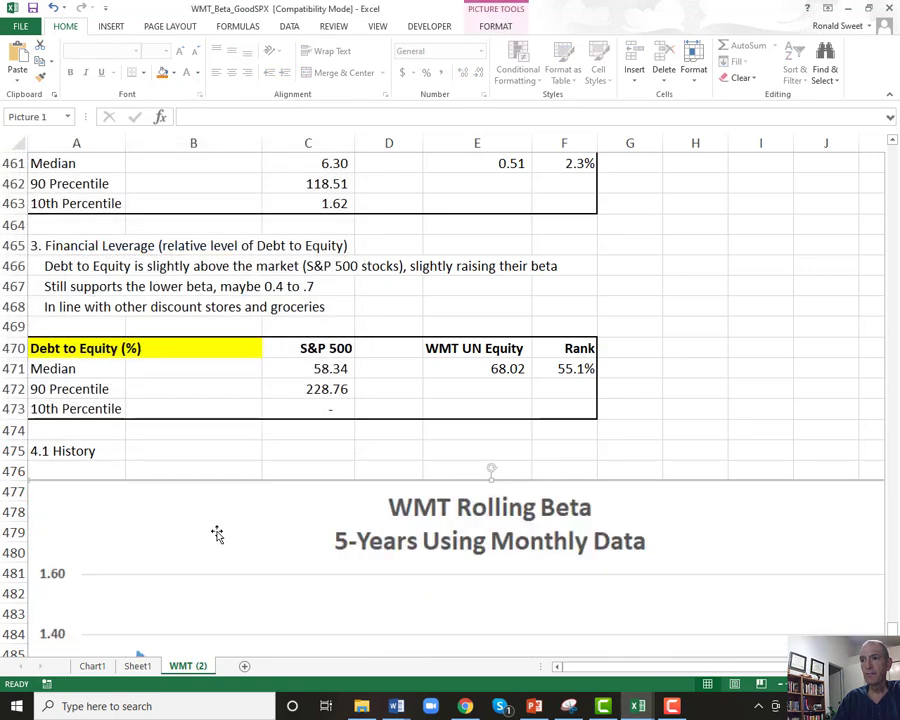
Step: Shrink the pasted chart picture to span about columns A to E and move it down to start near row 480
{"action": "scroll", "coordinate": [56, 502], "scroll_direction": "down", "scroll_amount": 3, "text": "ctrl"}
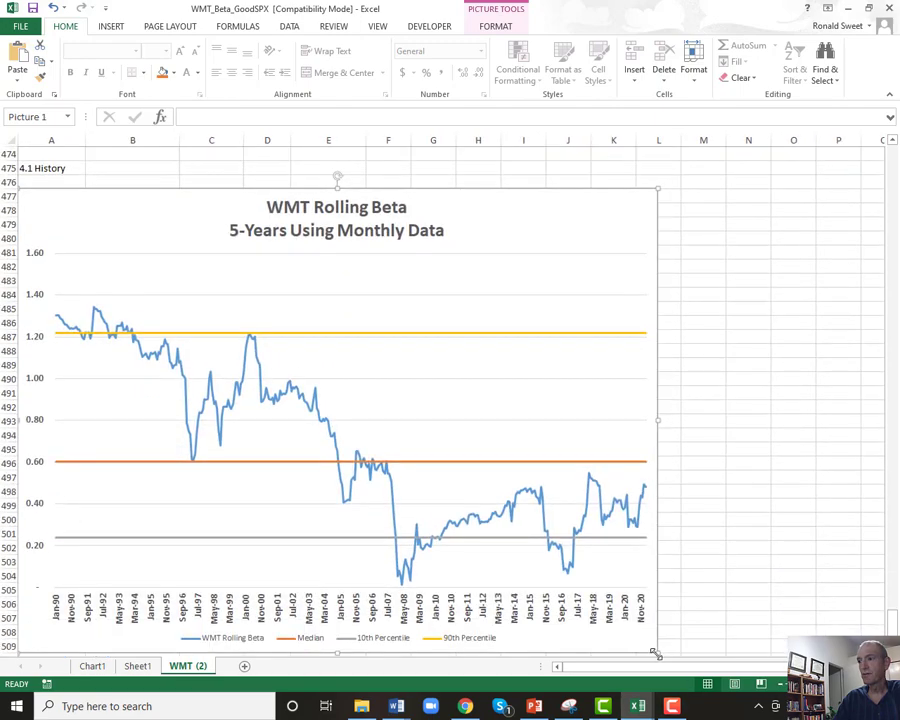
{"action": "left_click_drag", "start_coordinate": [656, 651], "coordinate": [314, 392]}
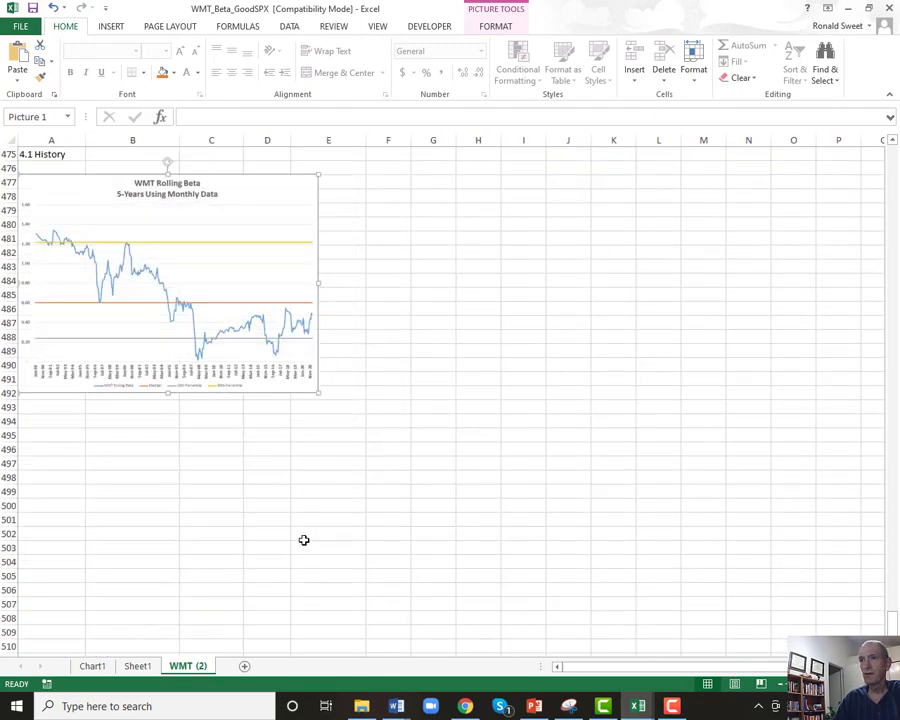
{"action": "scroll", "coordinate": [303, 540], "scroll_direction": "up", "scroll_amount": 3, "text": "ctrl"}
{"action": "scroll", "coordinate": [303, 540], "scroll_direction": "up", "scroll_amount": 2}
{"action": "left_click_drag", "start_coordinate": [116, 336], "coordinate": [109, 410]}
Step: Enter the indented note "History supports a beta between 0.4 to 0.6, especially the last 15 years" in A476
{"action": "left_click", "coordinate": [77, 312]}
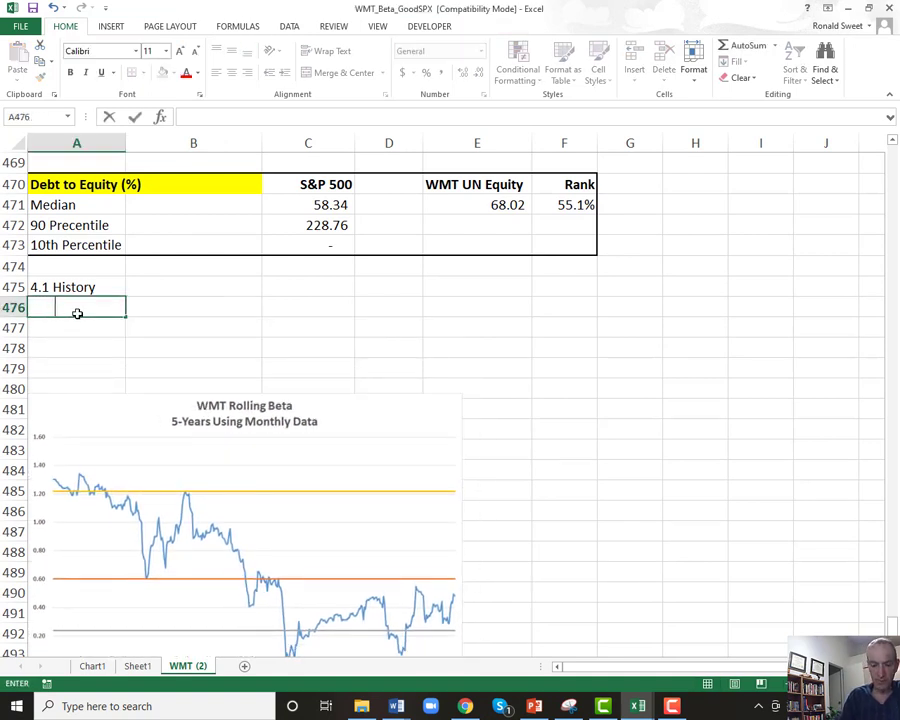
{"action": "type", "text": "History"}
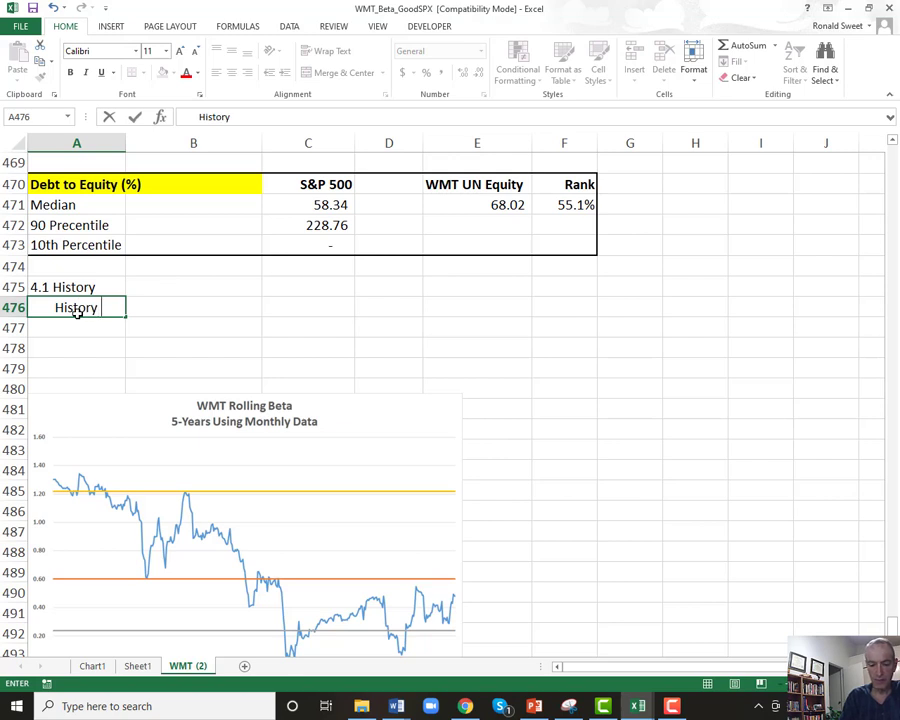
{"action": "type", "text": " supports"}
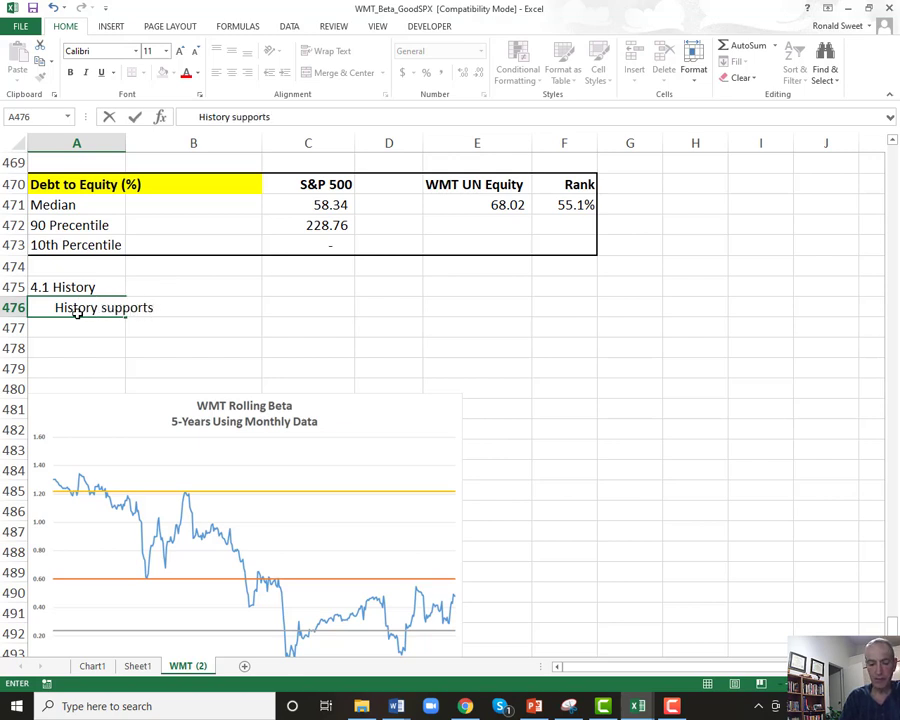
{"action": "type", "text": " a beta be"}
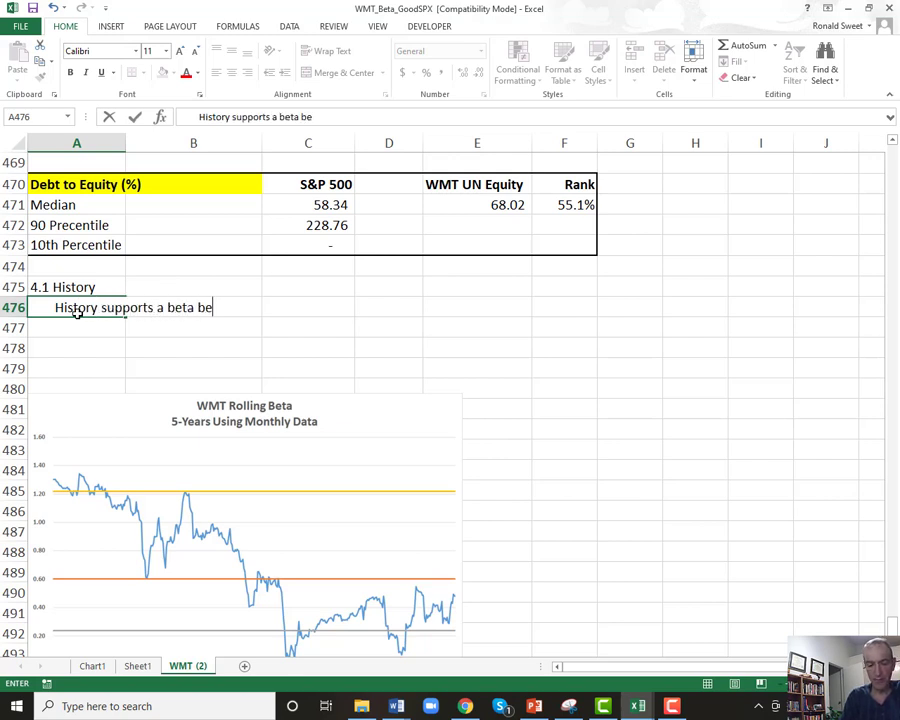
{"action": "type", "text": "tween"}
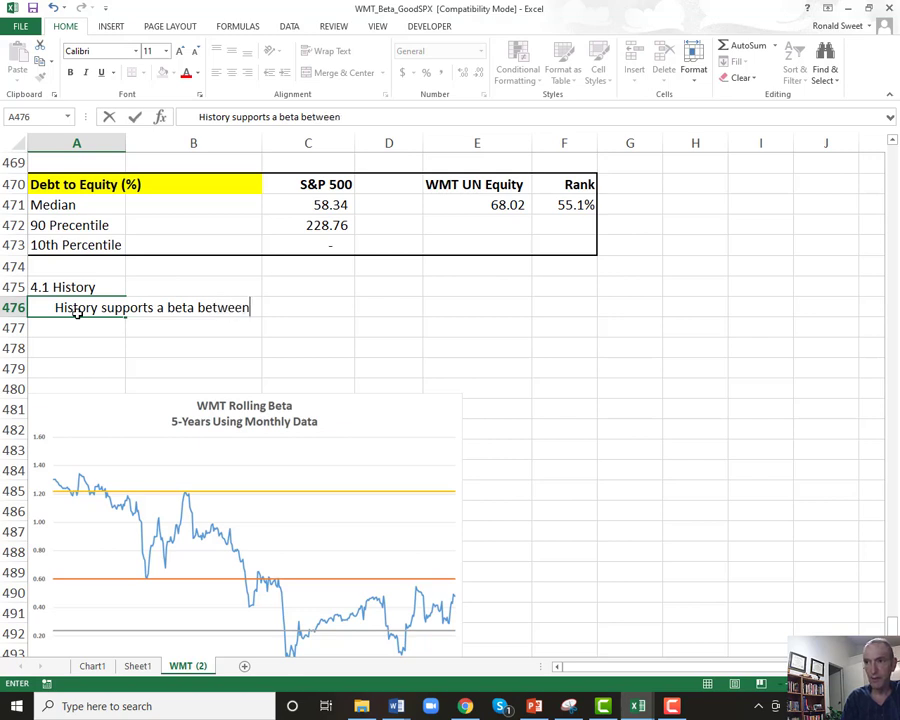
{"action": "type", "text": " 0.4 to 0.6"}
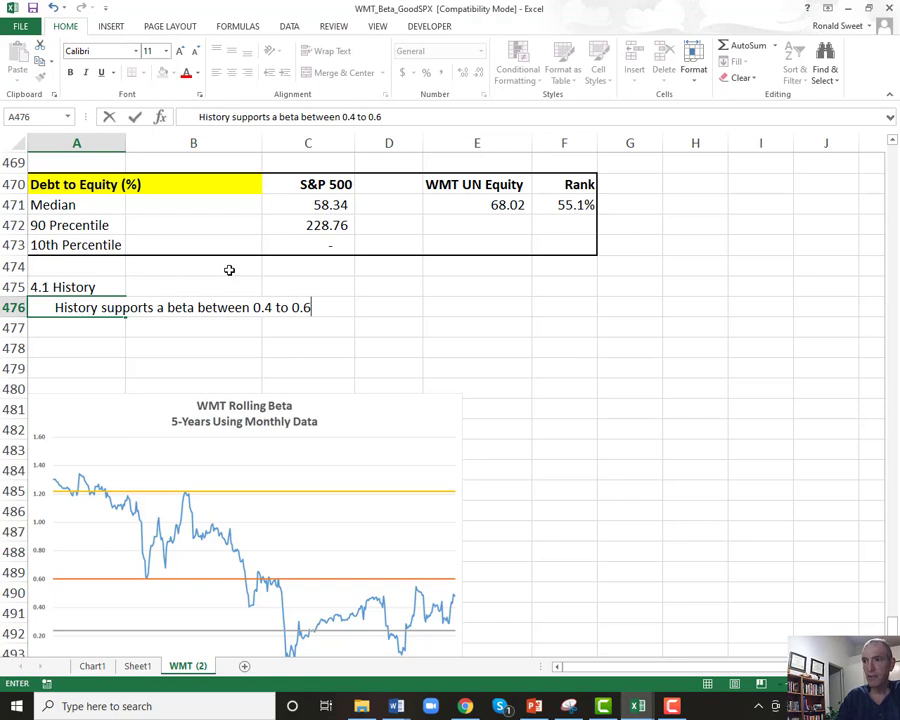
{"action": "scroll", "coordinate": [527, 493], "scroll_direction": "down", "scroll_amount": 3}
{"action": "scroll", "coordinate": [527, 493], "scroll_direction": "up", "scroll_amount": 3}
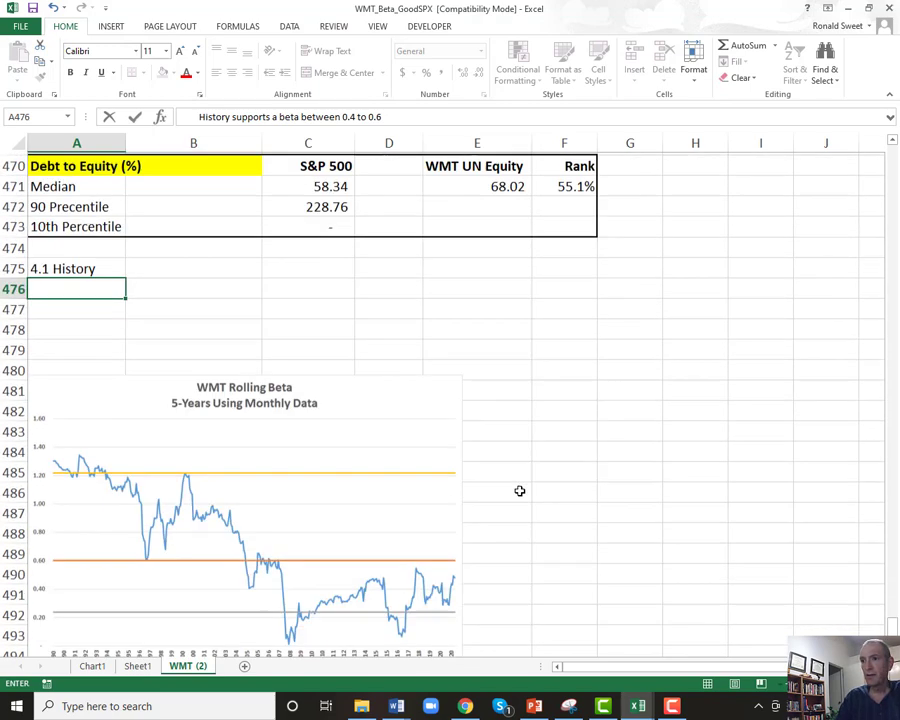
{"action": "type", "text": ", especialty"}
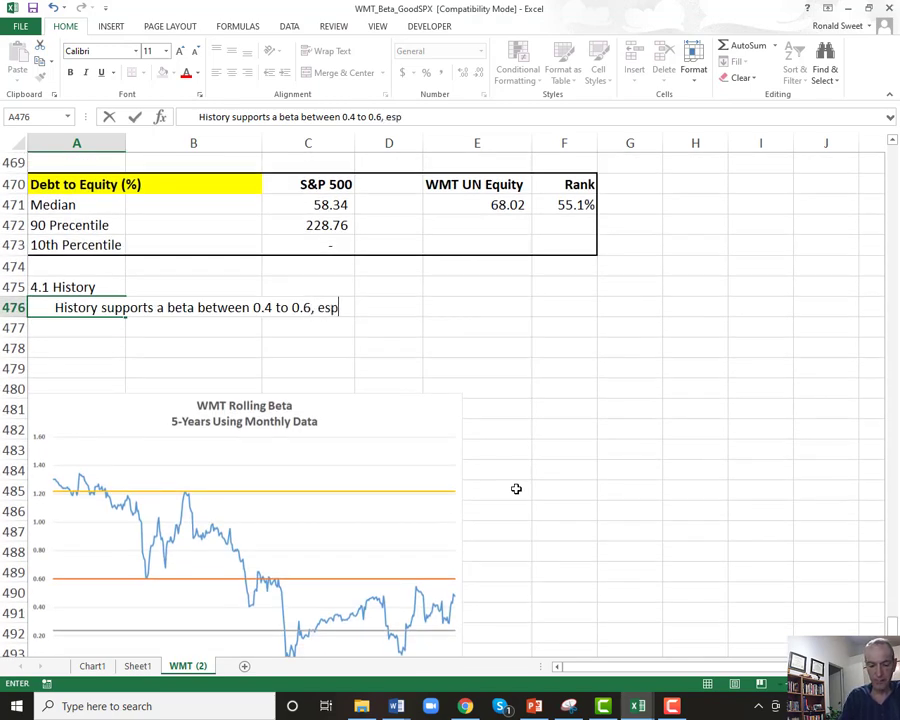
{"action": "key", "text": "BackSpace"}
{"action": "key", "text": "BackSpace"}
{"action": "type", "text": "y"}
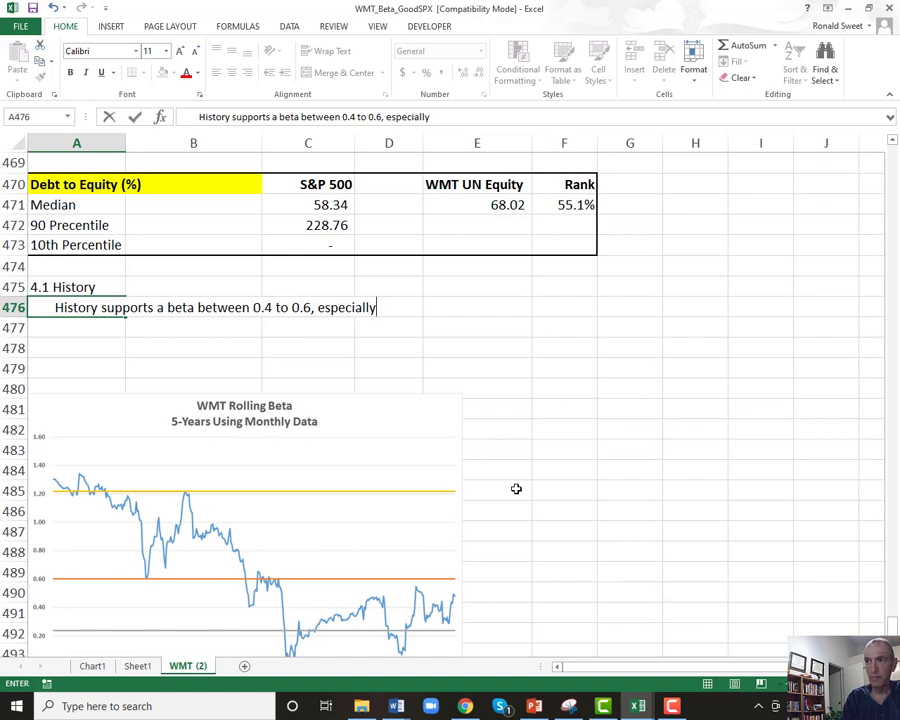
{"action": "type", "text": " the last"}
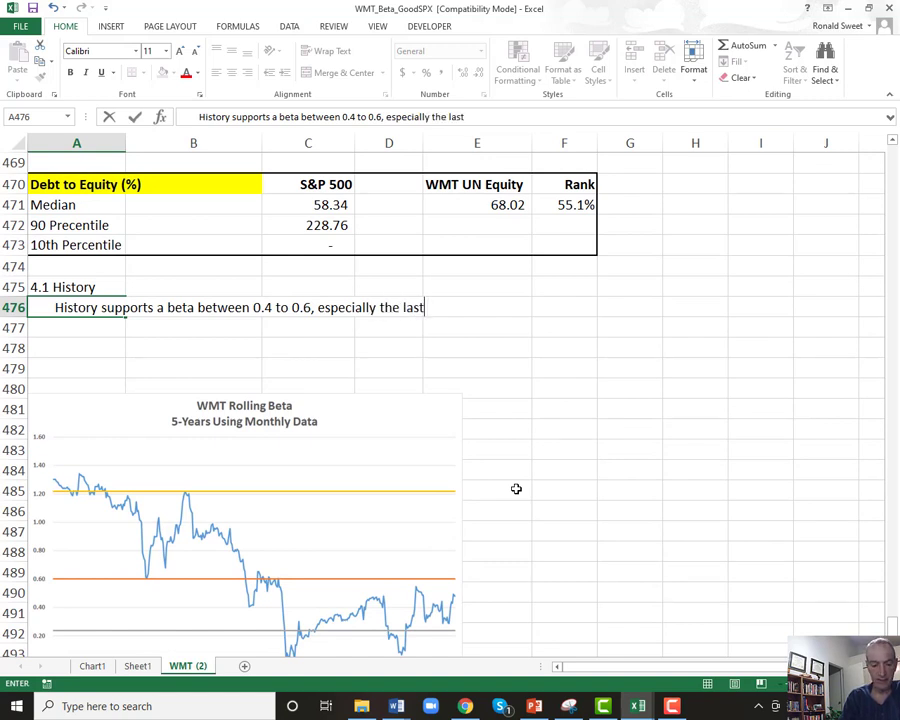
{"action": "type", "text": " 15 years"}
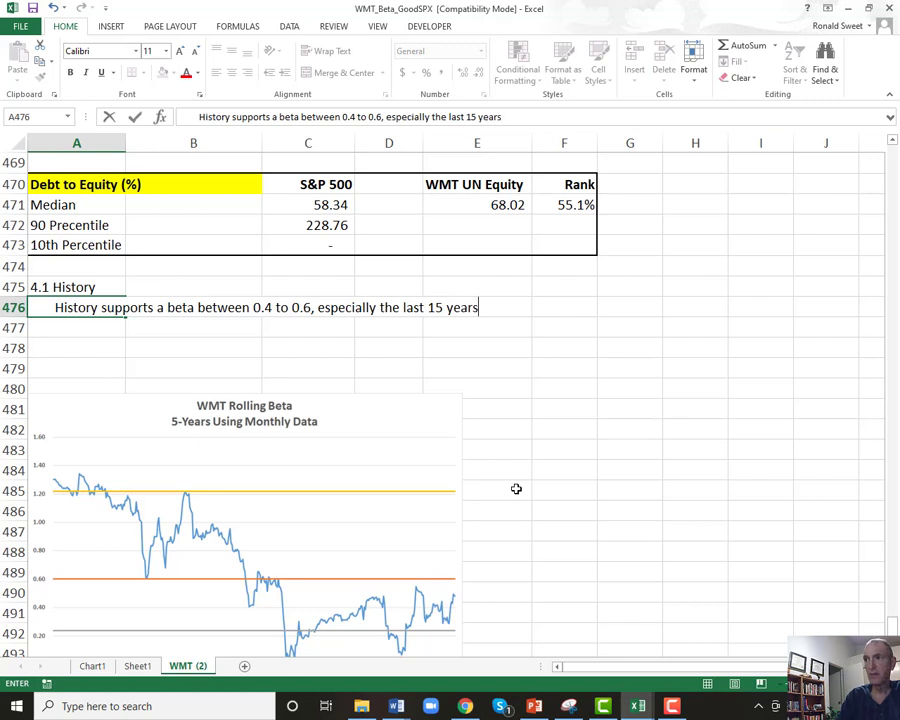
{"action": "key", "text": "Return"}
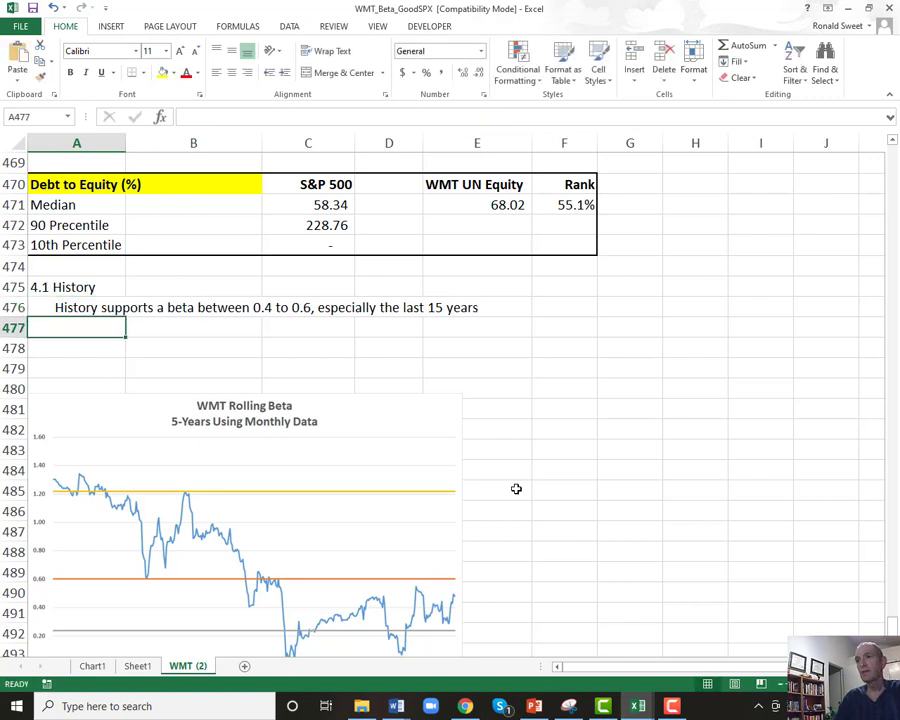
Step: Review the rolling beta chart and history note together with the operating leverage and financial leverage sections above them
{"action": "key", "text": "Down"}
{"action": "key", "text": "Down"}
{"action": "key", "text": "Down"}
{"action": "key", "text": "Down"}
{"action": "key", "text": "Down"}
{"action": "key", "text": "Down"}
{"action": "key", "text": "Down"}
{"action": "key", "text": "Down"}
{"action": "key", "text": "Down"}
{"action": "key", "text": "Down"}
{"action": "key", "text": "Down"}
{"action": "key", "text": "Down"}
{"action": "key", "text": "Down"}
{"action": "key", "text": "Down"}
{"action": "key", "text": "Down"}
{"action": "key", "text": "Down"}
{"action": "key", "text": "Down"}
{"action": "key", "text": "Down"}
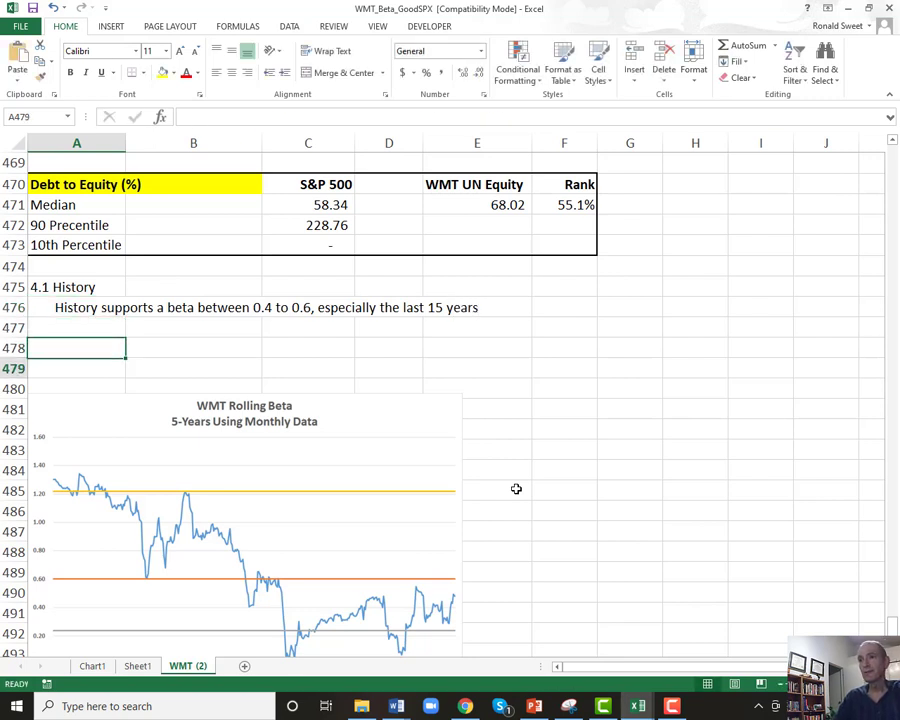
{"action": "key", "text": "Down"}
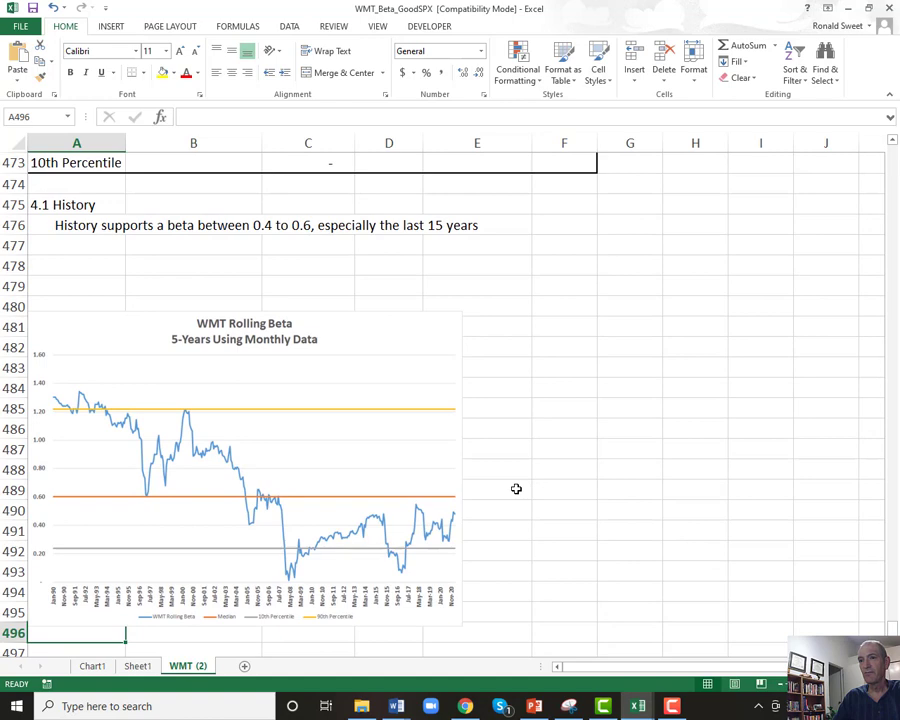
{"action": "key", "text": "Up"}
{"action": "key", "text": "Up"}
{"action": "key", "text": "Up"}
{"action": "key", "text": "Up"}
{"action": "key", "text": "Up"}
{"action": "key", "text": "Up"}
{"action": "key", "text": "Up"}
{"action": "key", "text": "Up"}
{"action": "key", "text": "Up"}
{"action": "key", "text": "Up"}
{"action": "key", "text": "Up"}
{"action": "key", "text": "Up"}
{"action": "key", "text": "Up"}
{"action": "key", "text": "Up"}
{"action": "key", "text": "Up"}
{"action": "key", "text": "Up"}
{"action": "key", "text": "Up"}
{"action": "key", "text": "Up"}
{"action": "key", "text": "Up"}
{"action": "key", "text": "Up"}
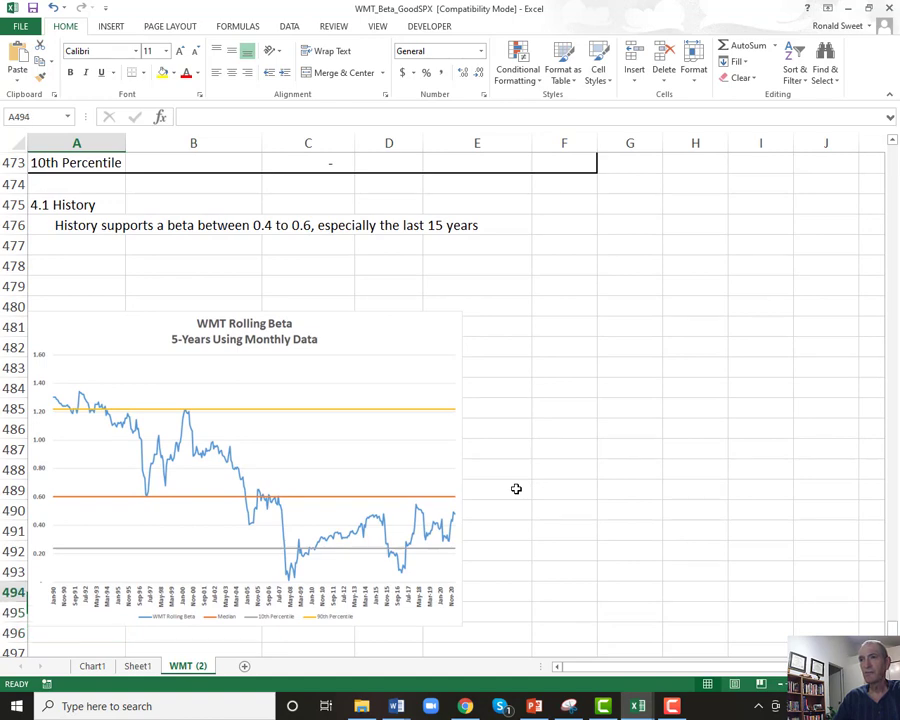
{"action": "key", "text": "Up"}
{"action": "key", "text": "Up"}
{"action": "key", "text": "Up"}
{"action": "key", "text": "Up"}
{"action": "key", "text": "Up"}
{"action": "key", "text": "Up"}
{"action": "key", "text": "Up"}
{"action": "key", "text": "Up"}
{"action": "key", "text": "Up"}
{"action": "key", "text": "Up"}
{"action": "key", "text": "Up"}
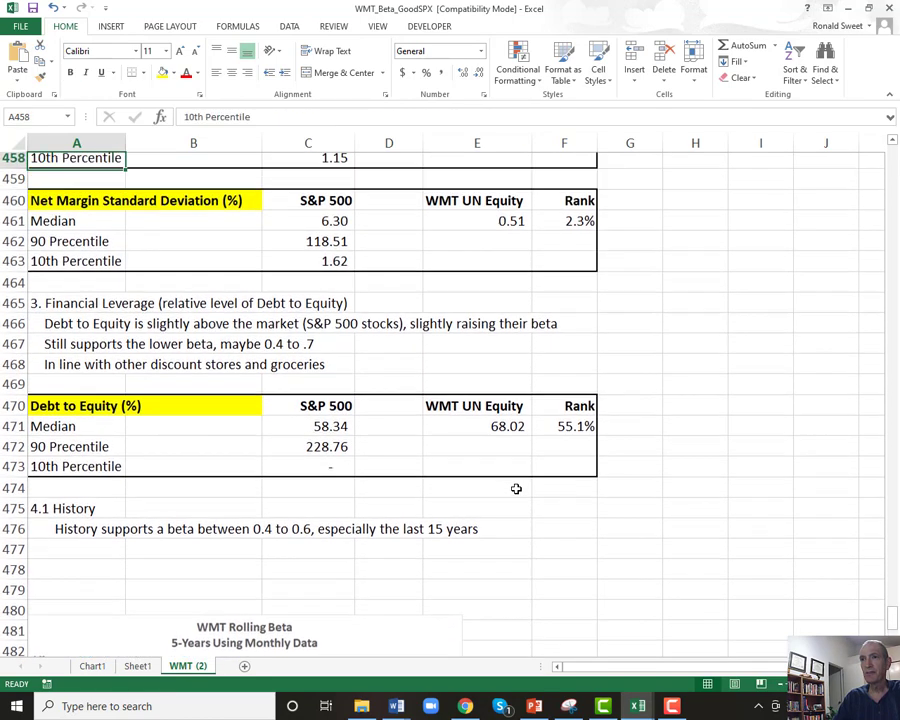
{"action": "key", "text": "Up"}
{"action": "key", "text": "Up"}
{"action": "key", "text": "Up"}
{"action": "key", "text": "Up"}
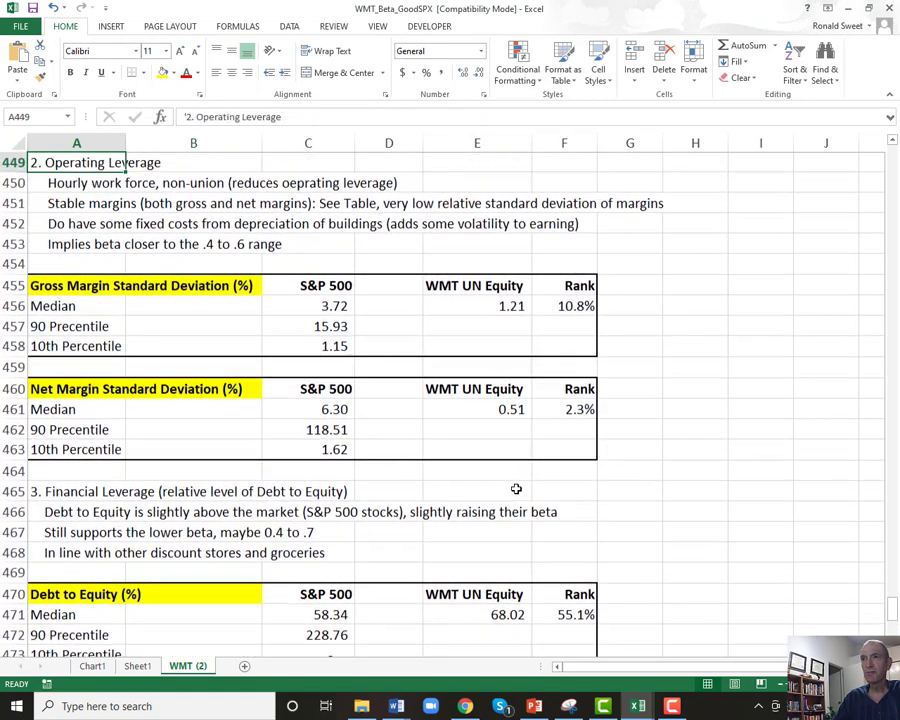
{"action": "key", "text": "Down"}
{"action": "key", "text": "Down"}
{"action": "key", "text": "Down"}
{"action": "key", "text": "Down"}
{"action": "key", "text": "Down"}
{"action": "key", "text": "Down"}
{"action": "key", "text": "Down"}
{"action": "key", "text": "Down"}
{"action": "key", "text": "Down"}
{"action": "key", "text": "Down"}
{"action": "key", "text": "Down"}
{"action": "key", "text": "Down"}
{"action": "key", "text": "Down"}
{"action": "key", "text": "Down"}
{"action": "key", "text": "Down"}
{"action": "key", "text": "Down"}
{"action": "key", "text": "Down"}
{"action": "key", "text": "Down"}
{"action": "key", "text": "Down"}
{"action": "key", "text": "Down"}
{"action": "key", "text": "Down"}
{"action": "key", "text": "Down"}
{"action": "key", "text": "Down"}
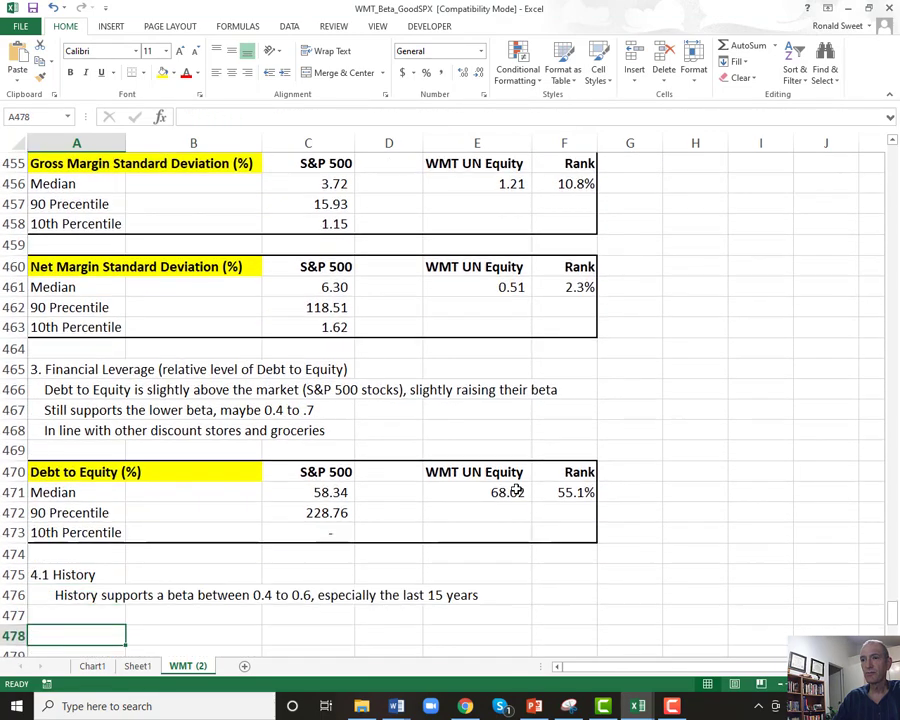
{"action": "key", "text": "Down"}
{"action": "key", "text": "Down"}
{"action": "key", "text": "Down"}
{"action": "key", "text": "Down"}
{"action": "key", "text": "Down"}
{"action": "key", "text": "Down"}
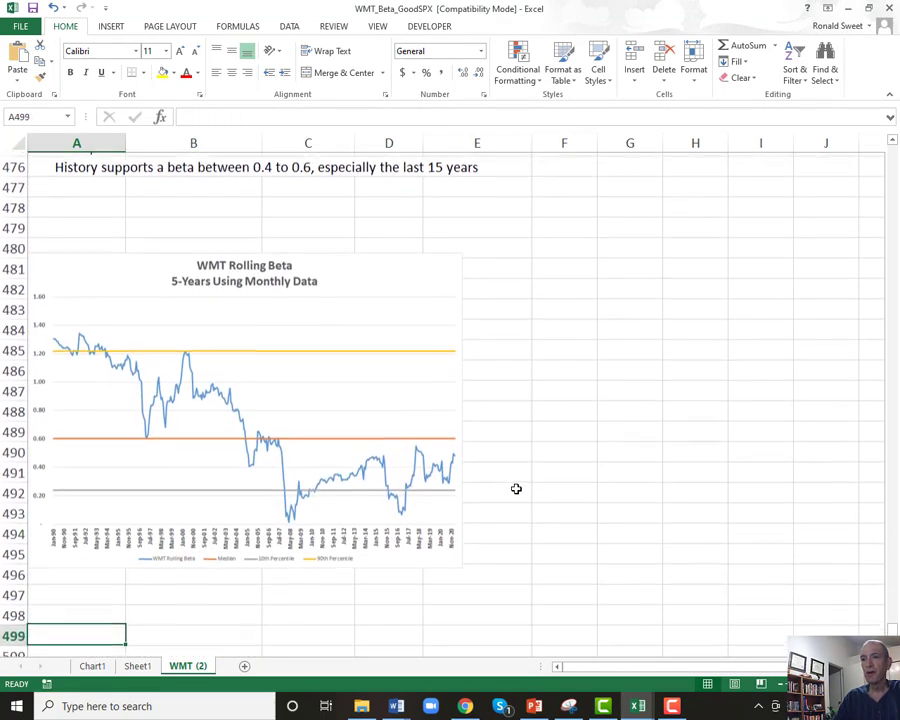
Step: Enter the conclusion "Final Beta: 0.6, with a test range of 0.4 to 0.7" in A497 below the rolling beta chart
{"action": "key", "text": "Up"}
{"action": "key", "text": "Up"}
{"action": "type", "text": "Finakl"}
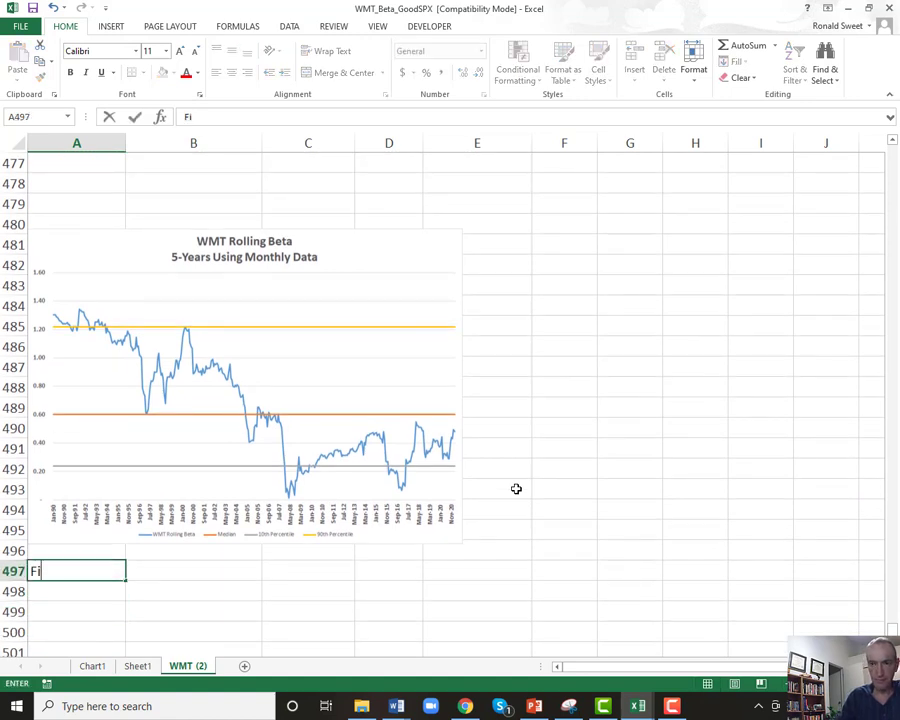
{"action": "key", "text": "BackSpace"}
{"action": "key", "text": "BackSpace"}
{"action": "type", "text": "l "}
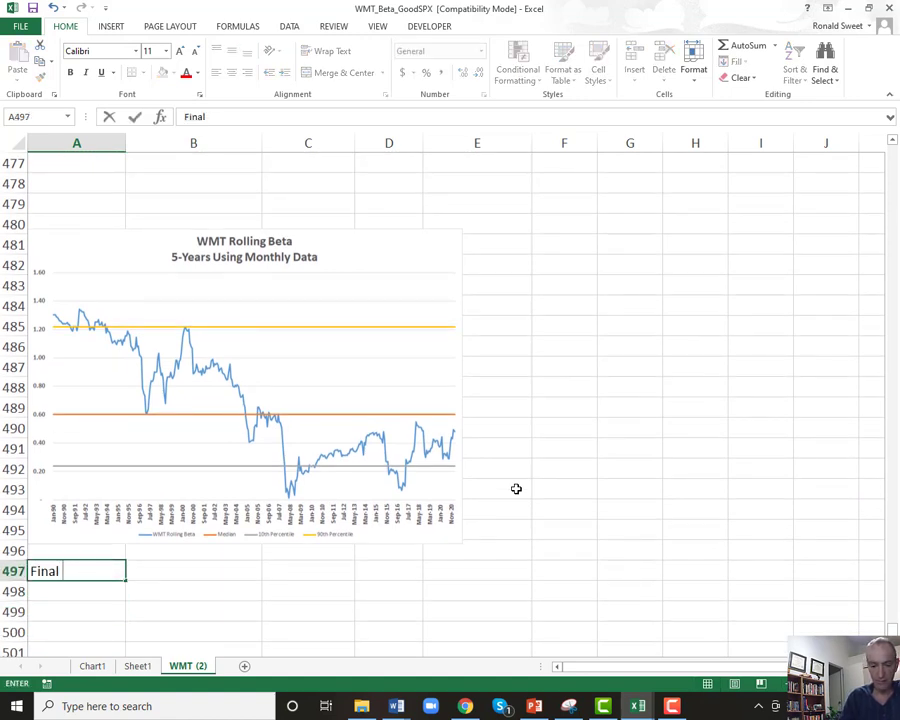
{"action": "type", "text": "Beta: "}
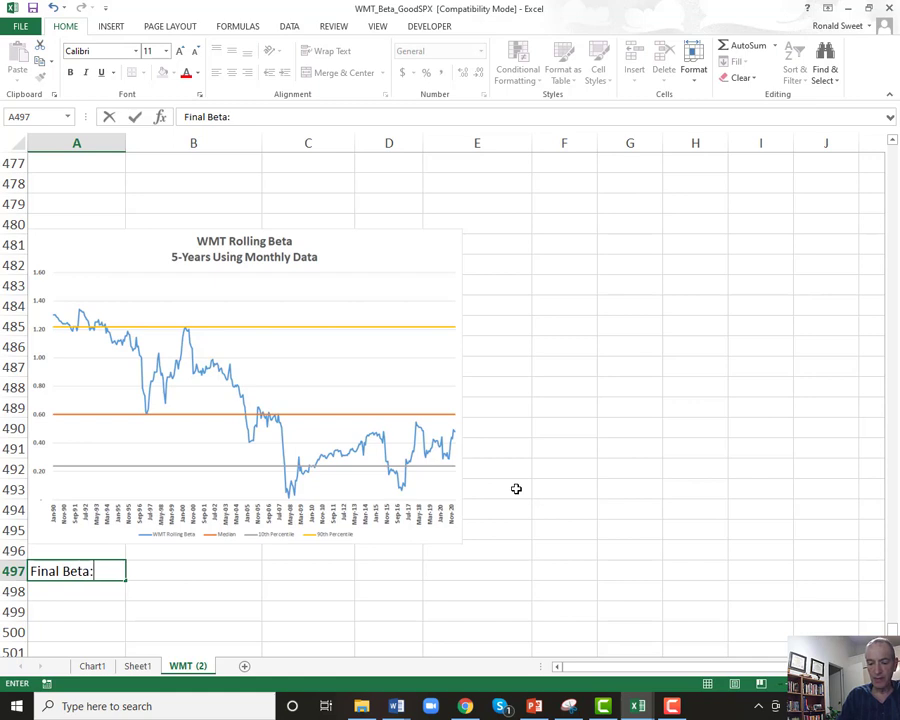
{"action": "type", "text": "0"}
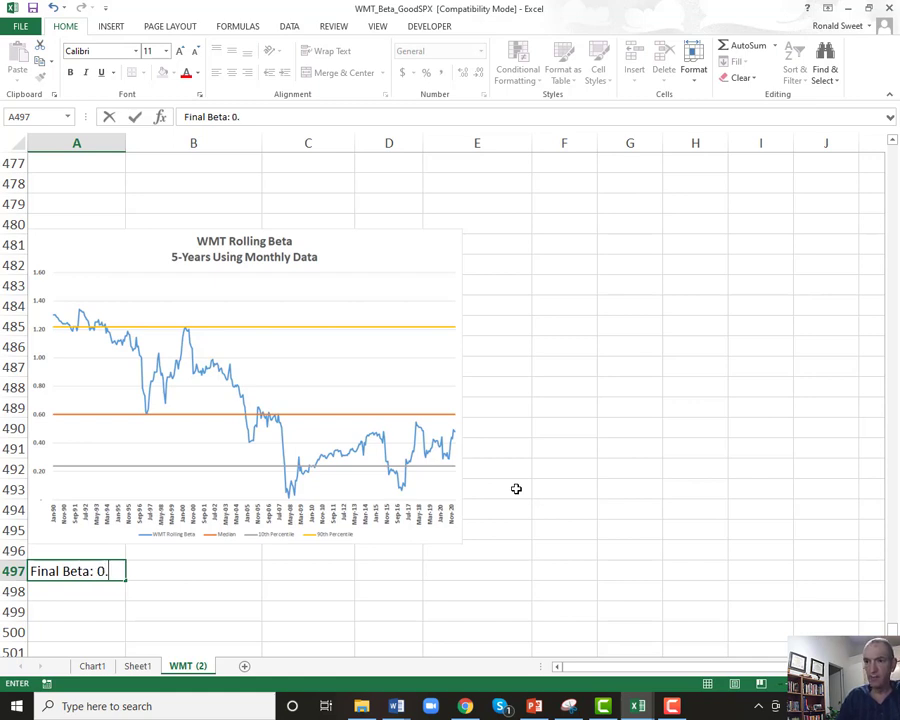
{"action": "type", "text": ".6,"}
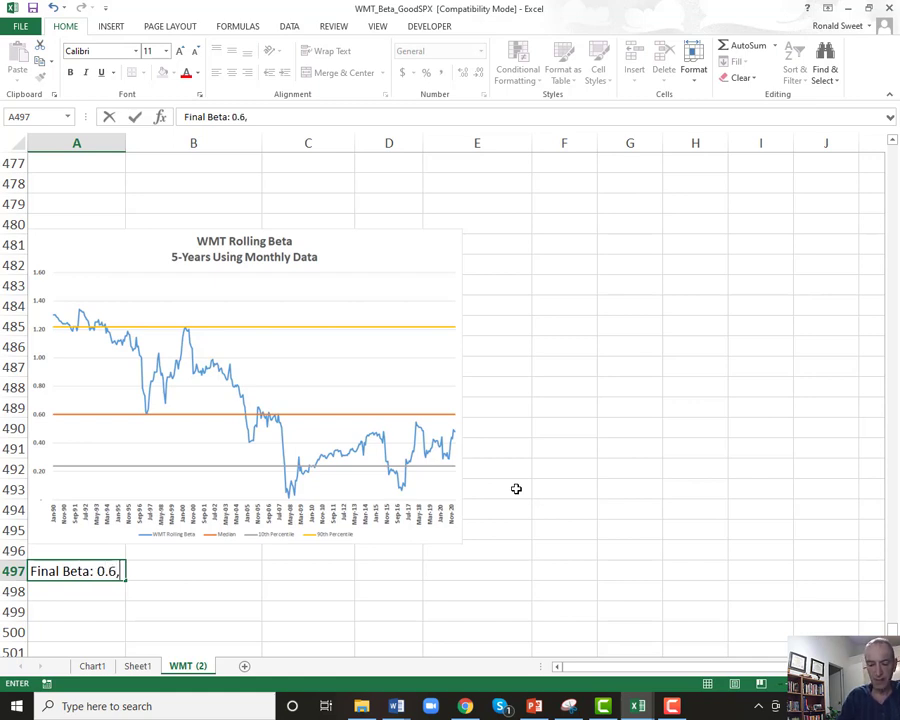
{"action": "type", "text": " with a t"}
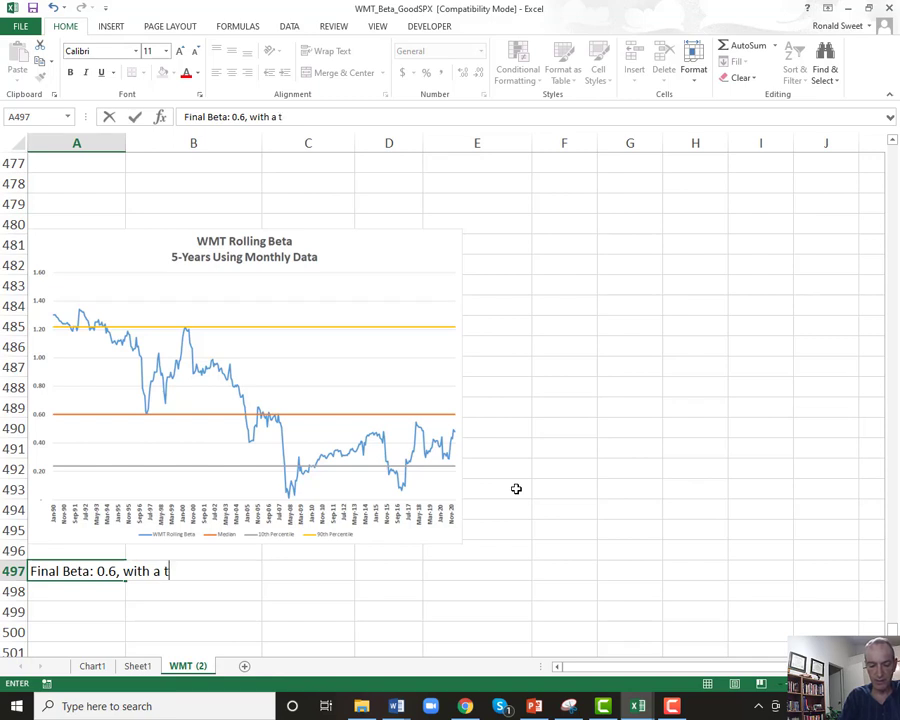
{"action": "type", "text": "est range of 0.14"}
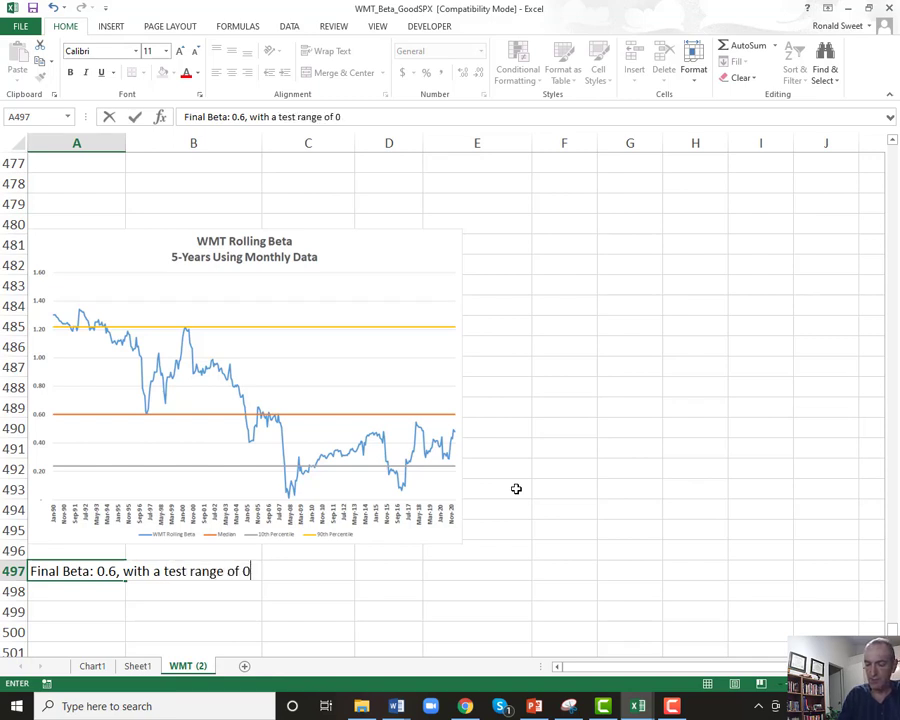
{"action": "key", "text": "BackSpace"}
{"action": "key", "text": "BackSpace"}
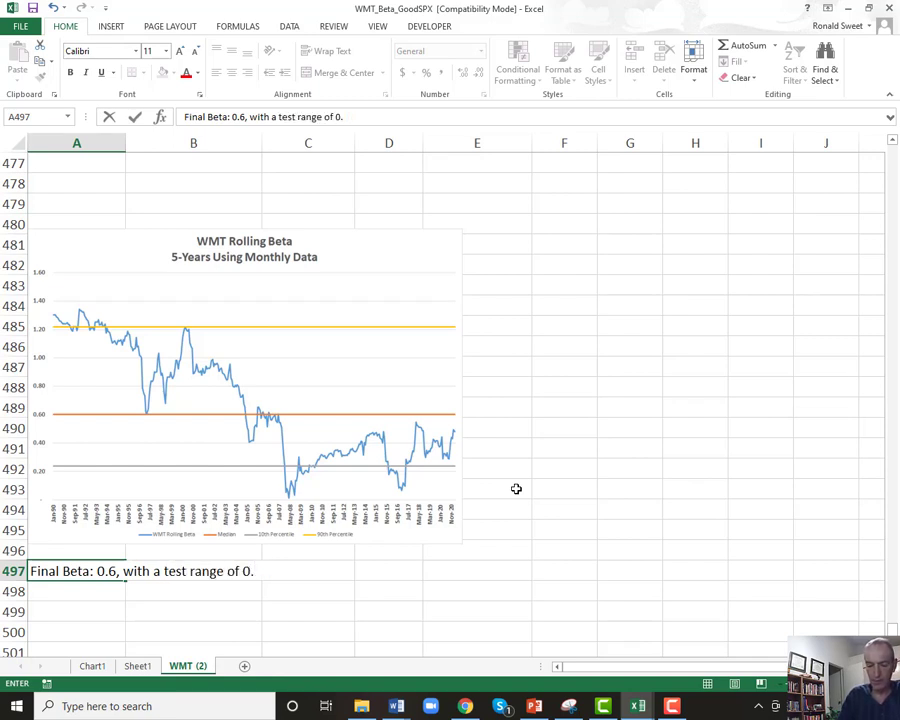
{"action": "type", "text": "4 to 0."}
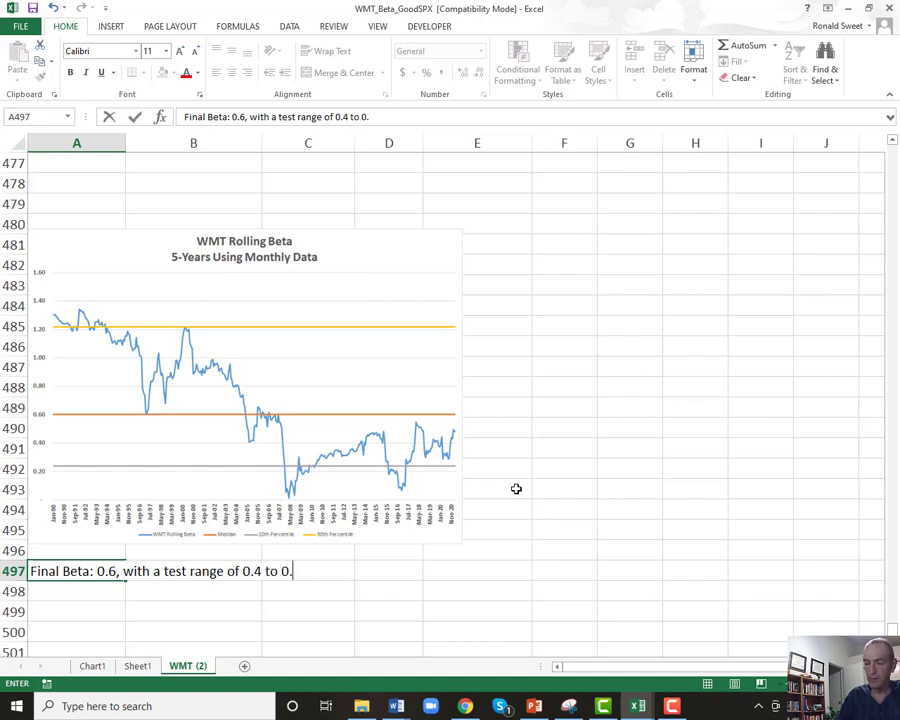
{"action": "type", "text": "7"}
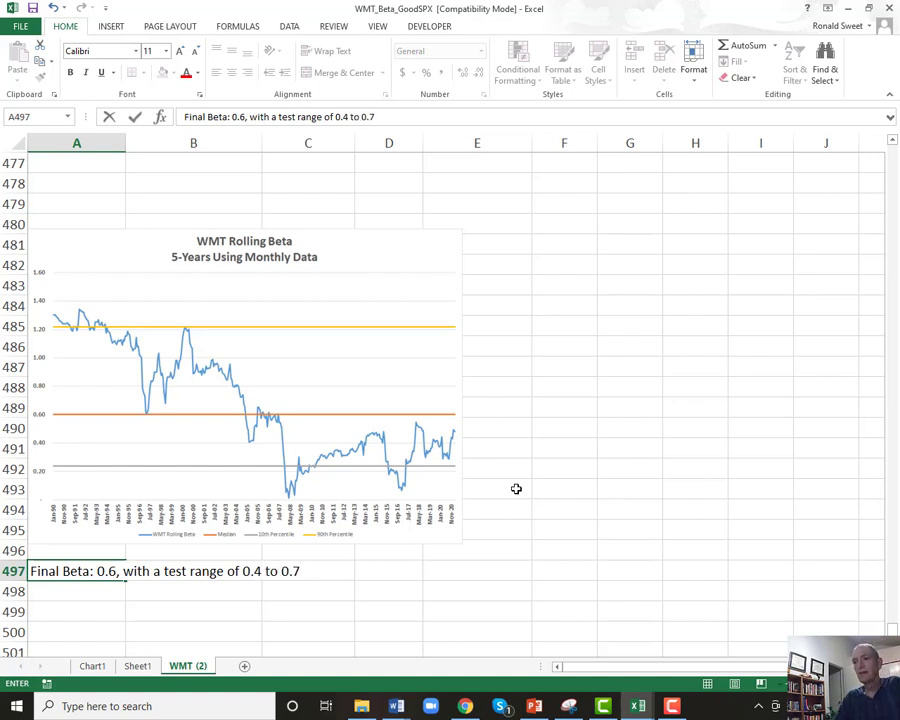
{"action": "key", "text": "Return"}
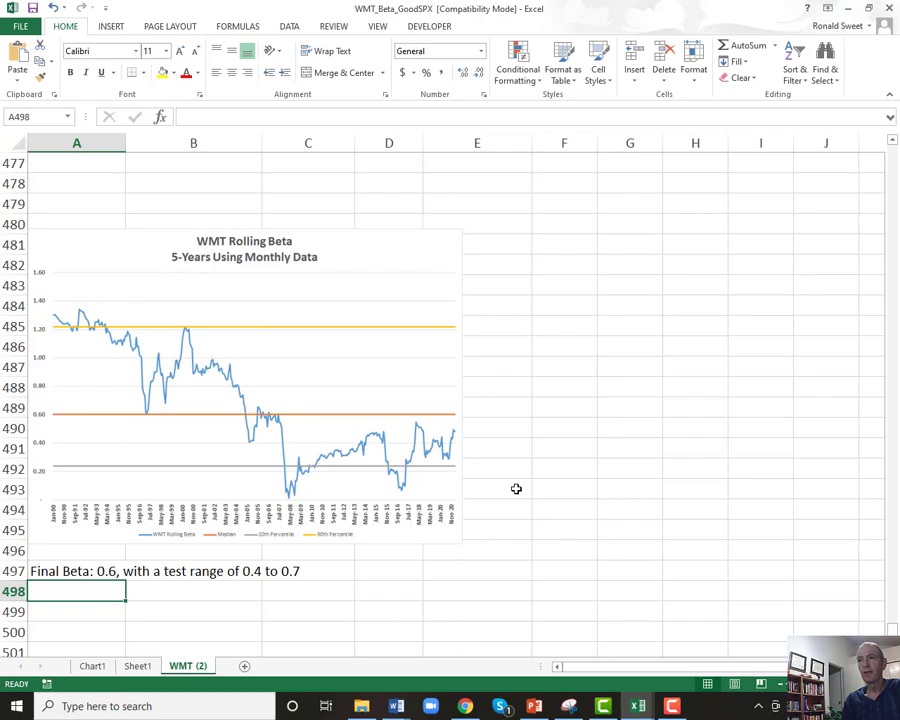
Step: Switch to the PowerPoint slide show and advance from the class agenda to the Valuing Bonds slide
{"action": "key", "text": "alt+Tab"}
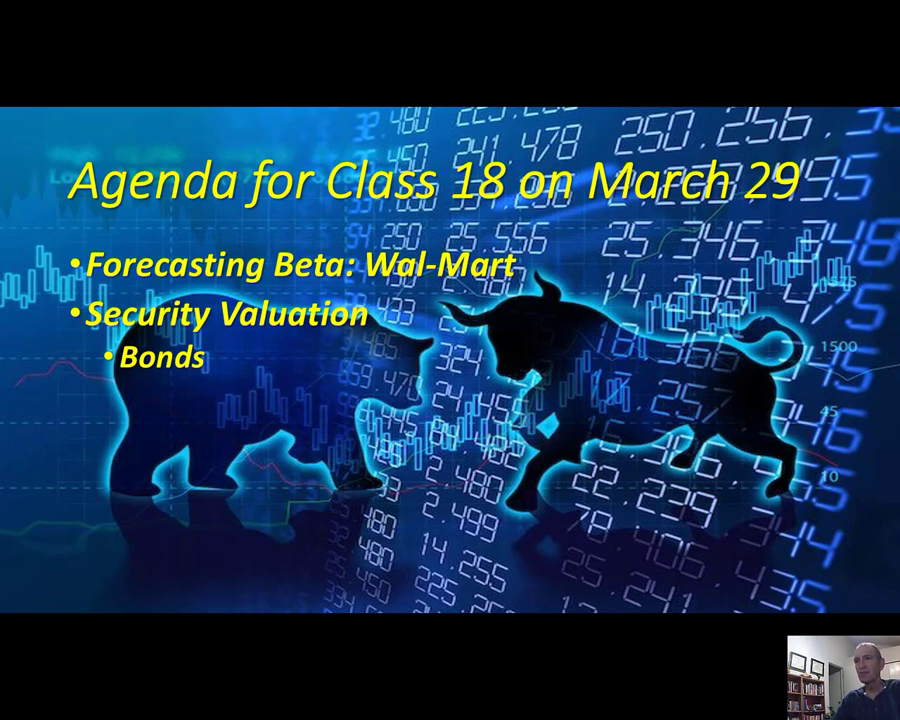
{"action": "key", "text": "Right"}
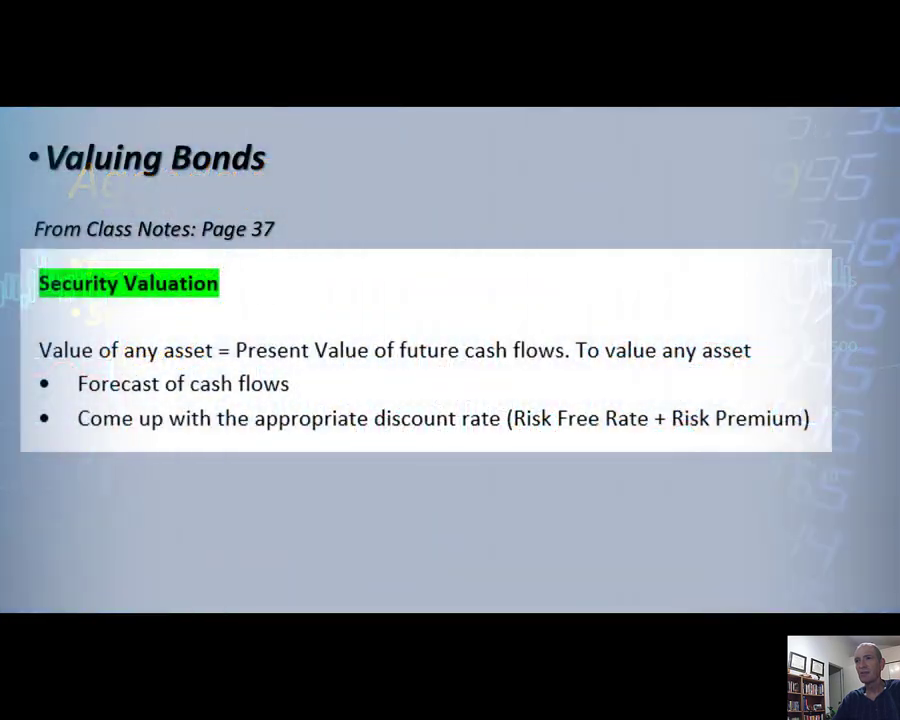
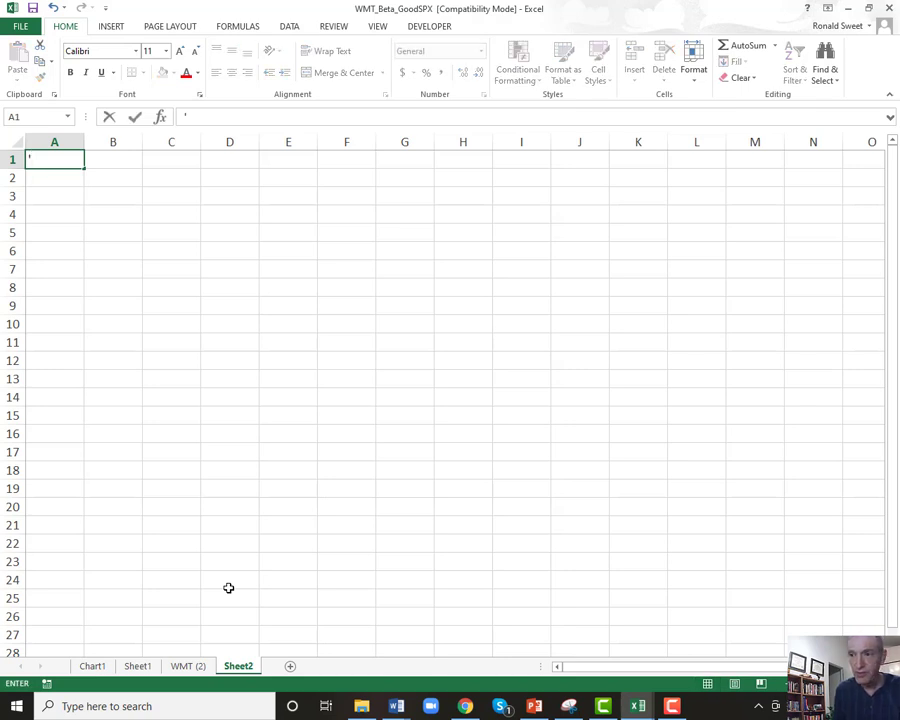
Step: Discard the started entry in A1 and rename Sheet2 as Treasury Bond
{"action": "key", "text": "Escape"}
{"action": "double_click", "coordinate": [249, 675]}
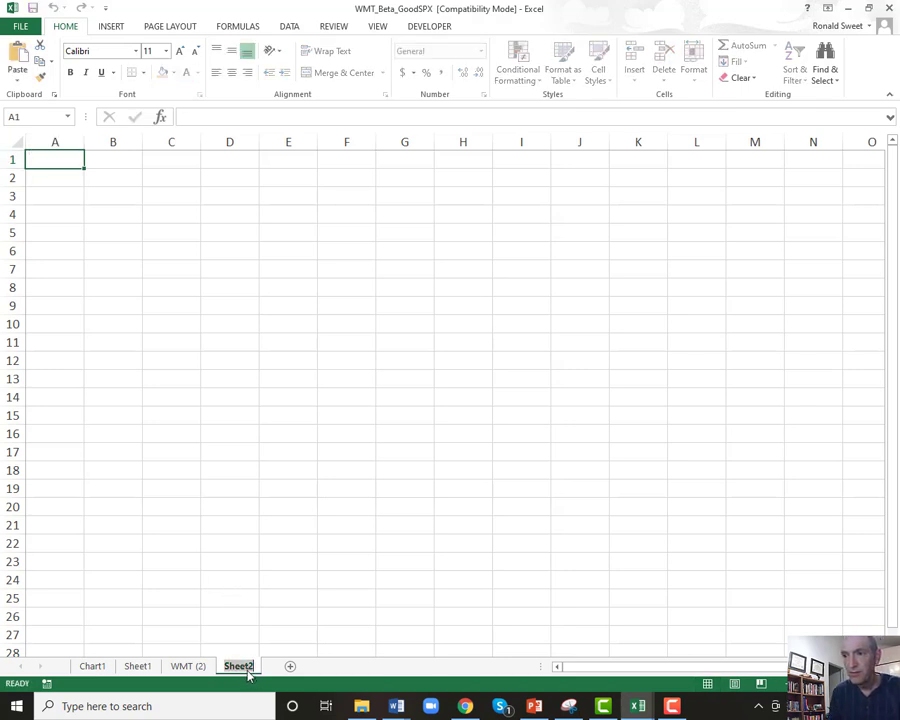
{"action": "type", "text": "Treasury Bond"}
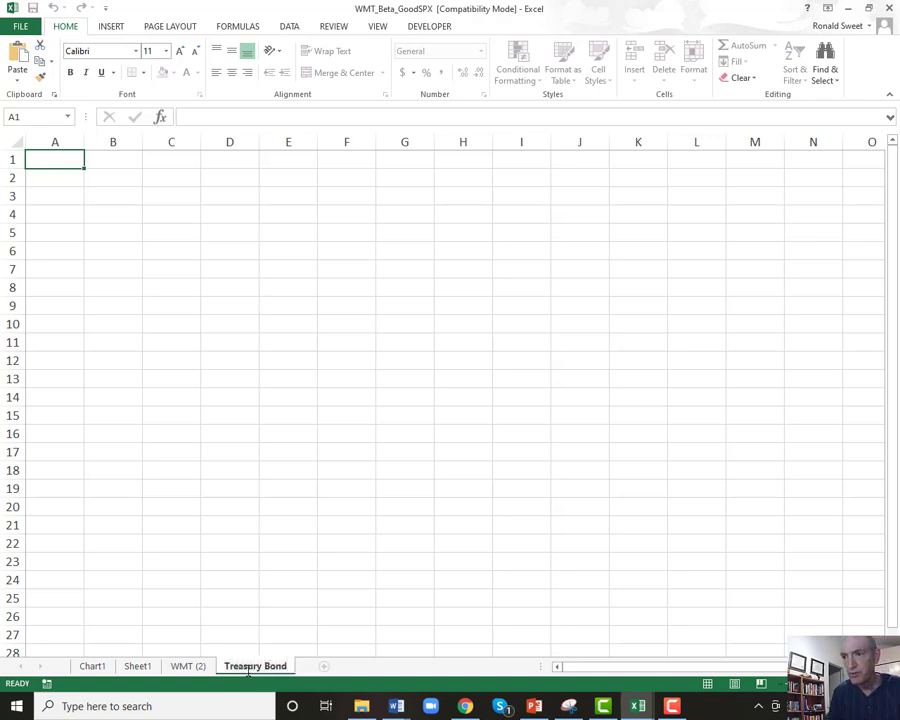
{"action": "key", "text": "Return"}
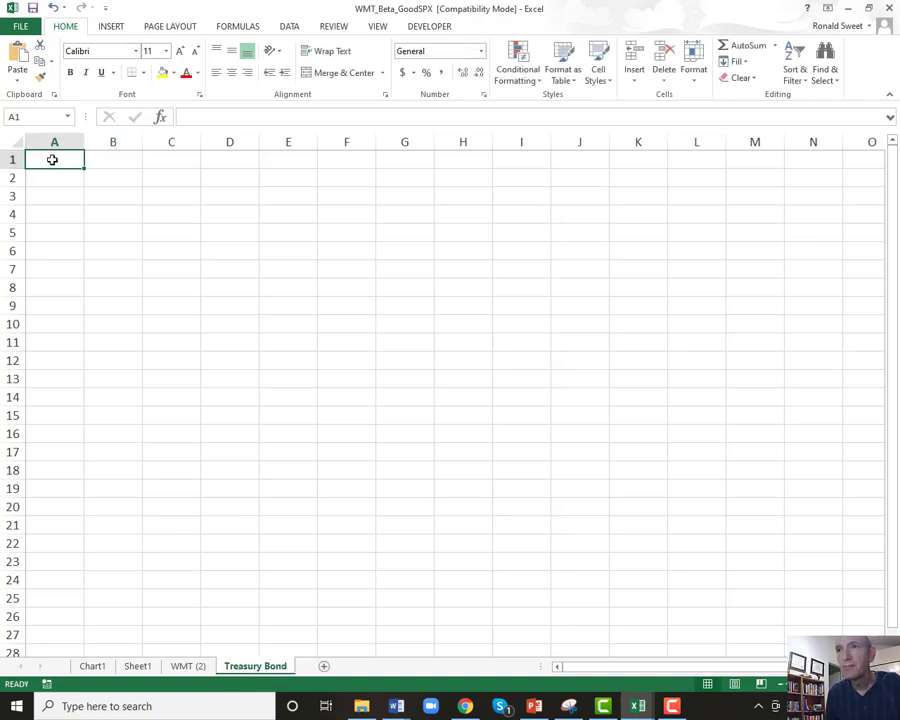
Step: Enter the title "20 Year Treasury Bond Issued 15 years ago" as text in A1 of the Treasury Bond sheet
{"action": "type", "text": "'"}
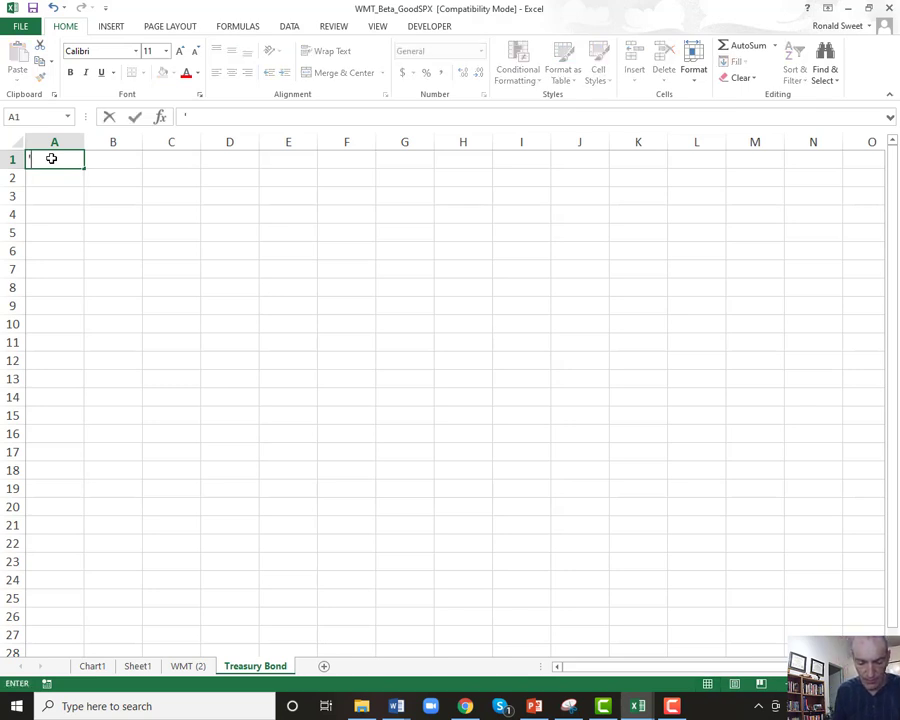
{"action": "type", "text": "20 Year "}
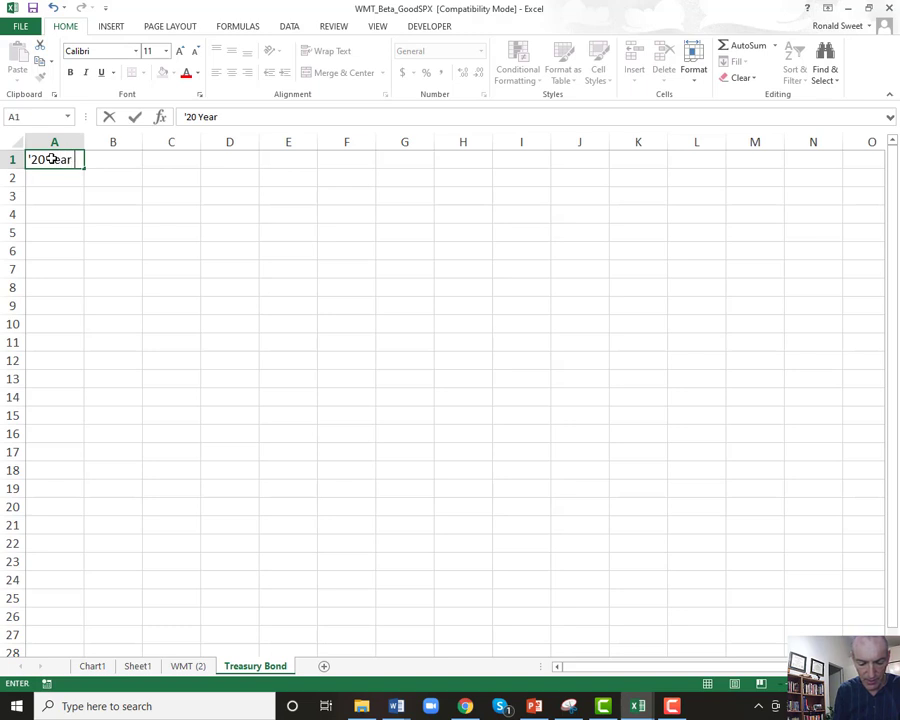
{"action": "type", "text": "Treasury Bon"}
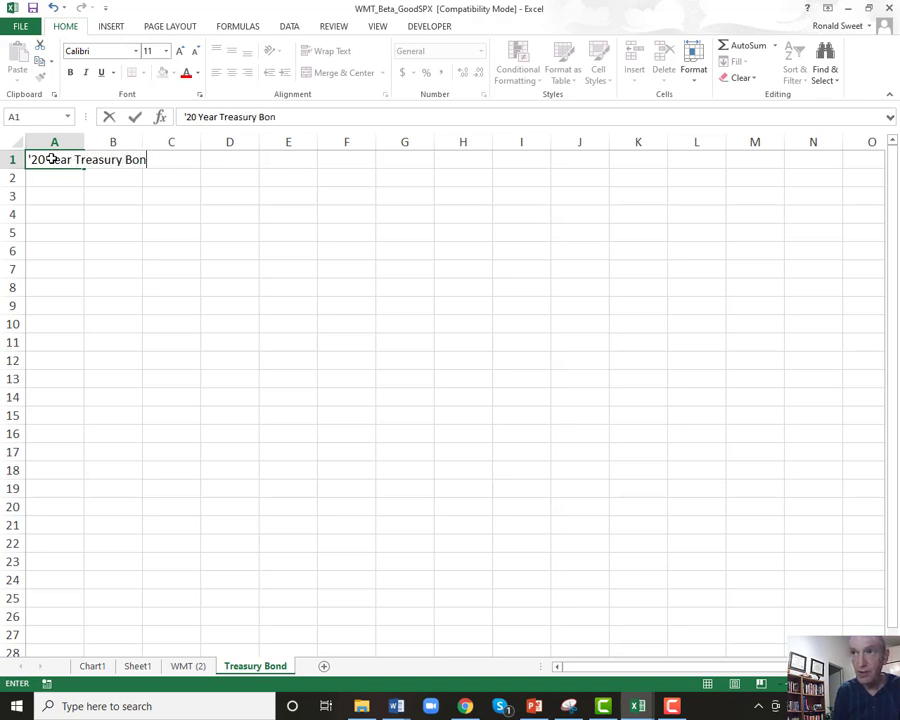
{"action": "type", "text": "d Issued"}
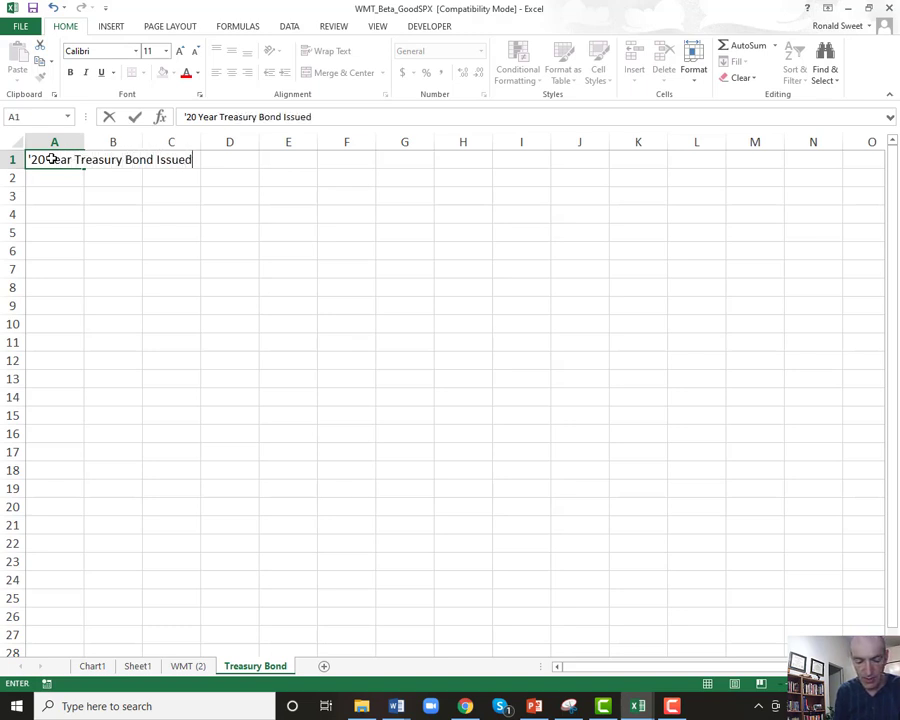
{"action": "type", "text": " 15 "}
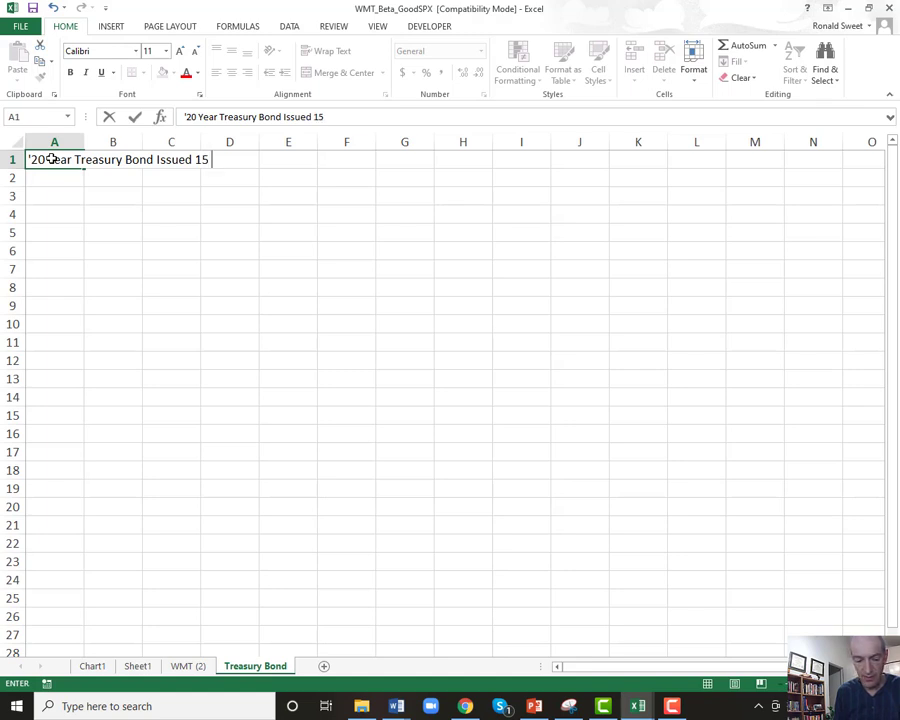
{"action": "type", "text": "years ago"}
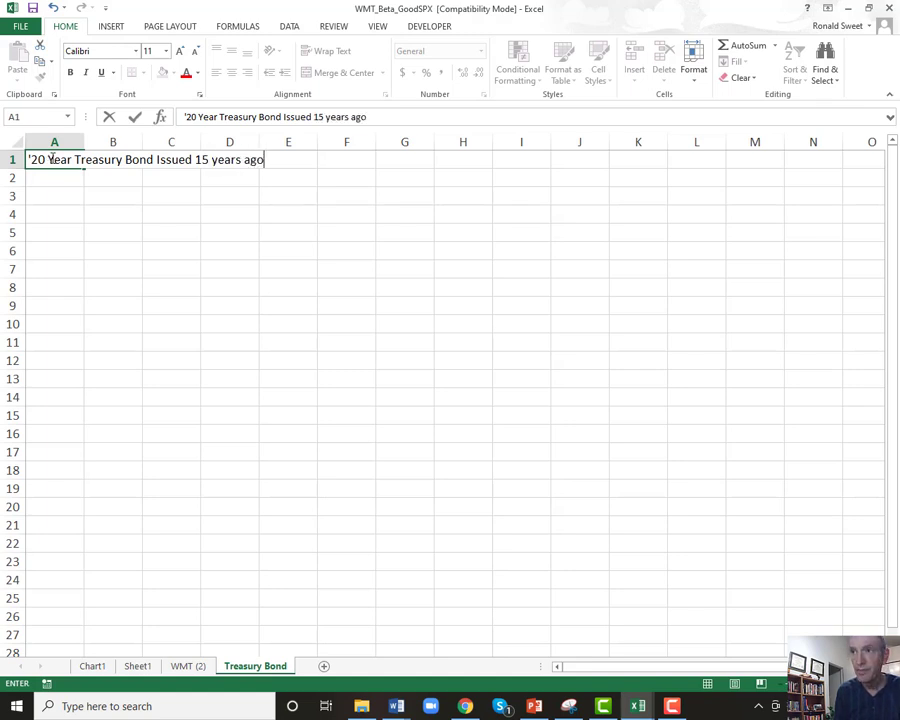
{"action": "key", "text": "Return"}
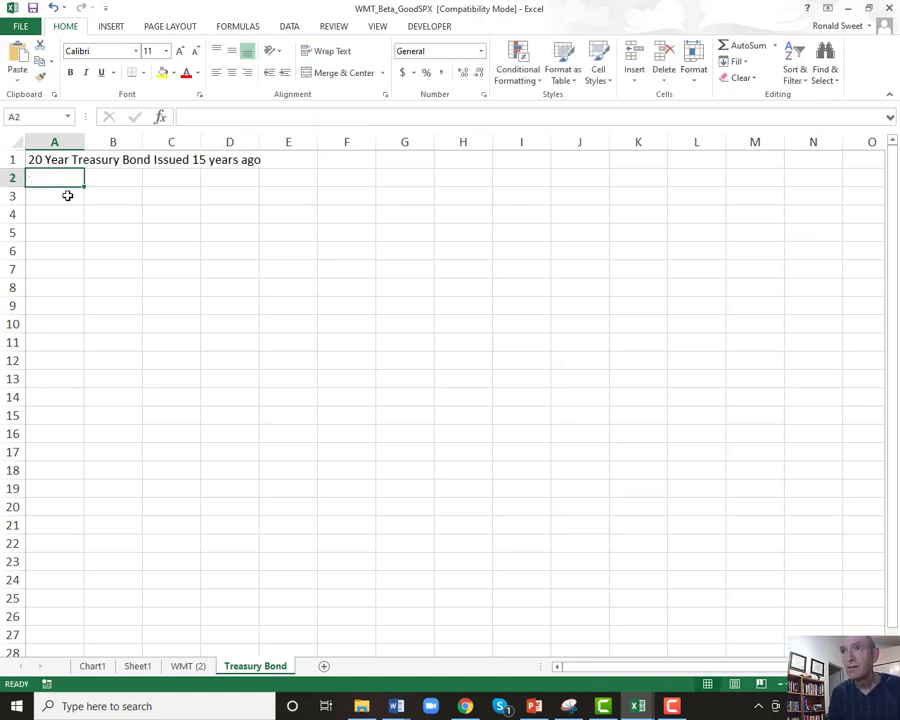
Step: Enter the label Time in A2 below the title and the value 5 in B2
{"action": "scroll", "coordinate": [67, 195], "scroll_direction": "up", "scroll_amount": 2}
{"action": "left_click", "coordinate": [50, 168]}
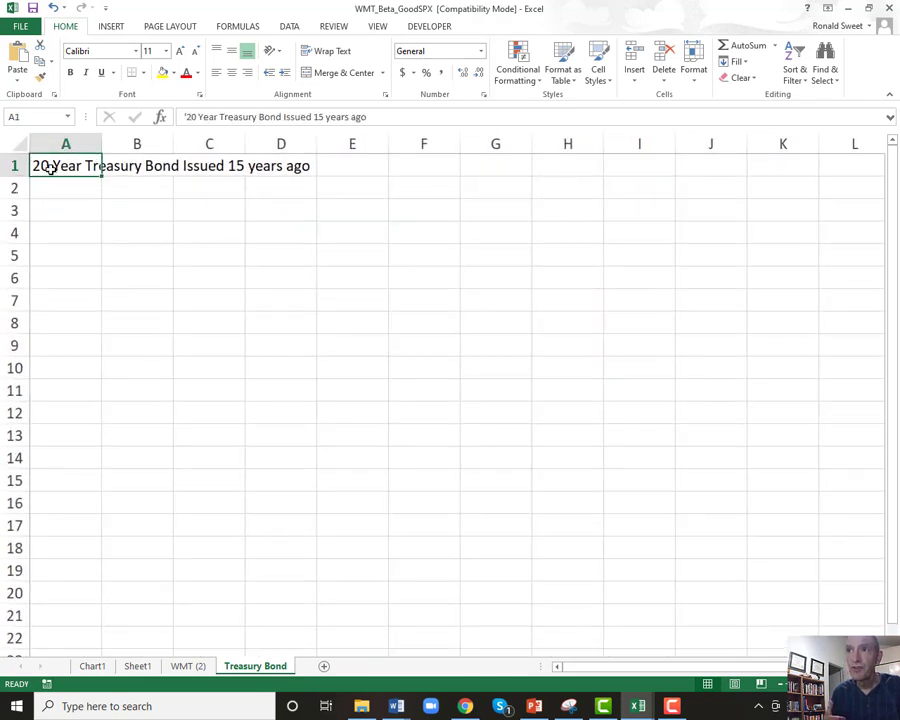
{"action": "key", "text": "Down"}
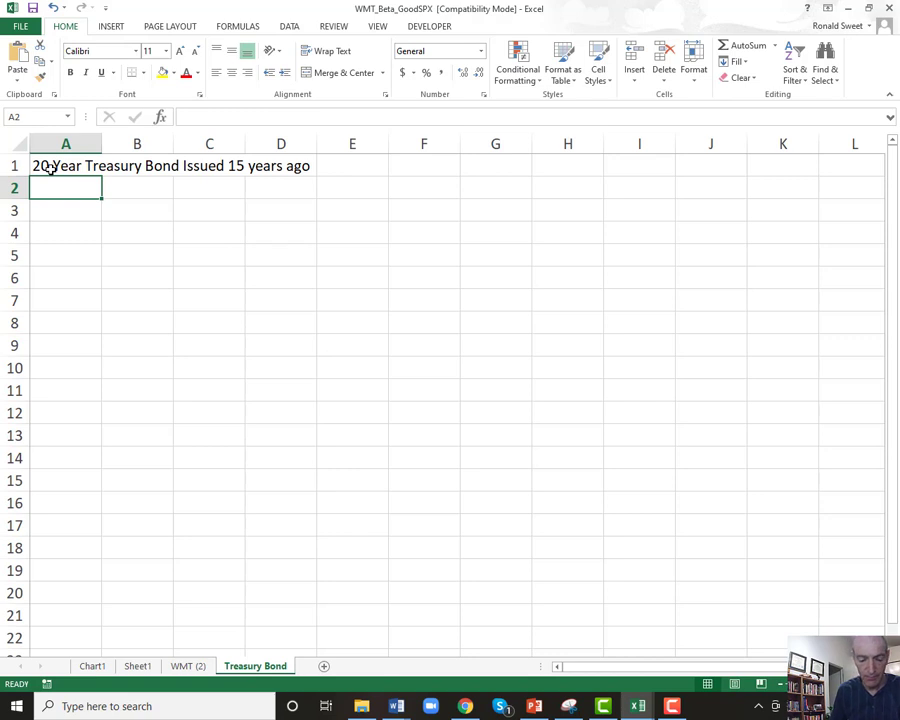
{"action": "type", "text": "Time"}
{"action": "key", "text": "Tab"}
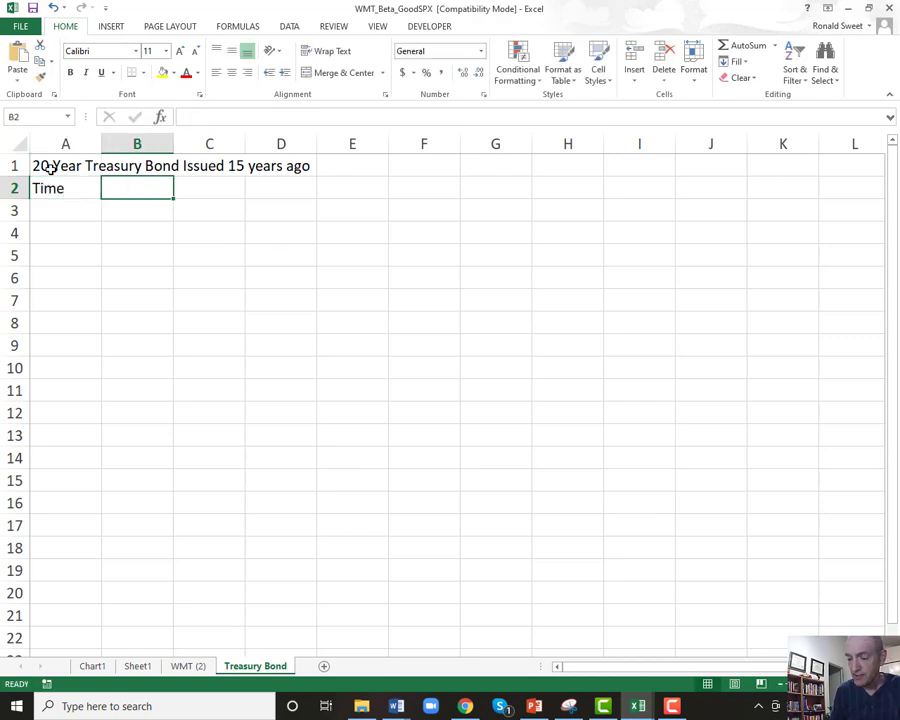
{"action": "type", "text": "5"}
{"action": "key", "text": "Tab"}
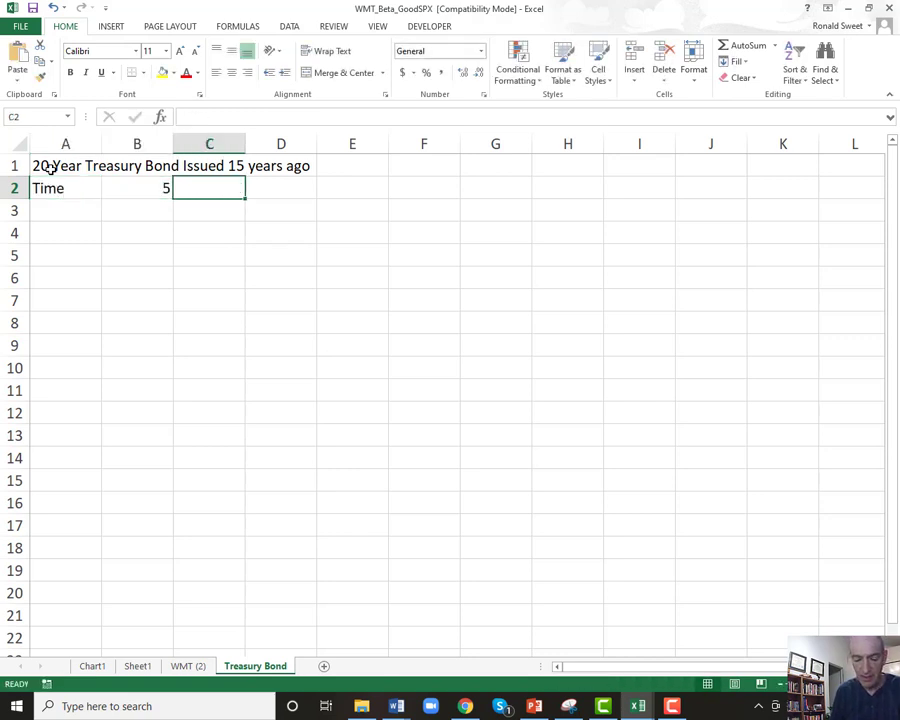
Step: Enter the note "Number of Years to Maturity" in C2 beside the Time value
{"action": "type", "text": "Numebr"}
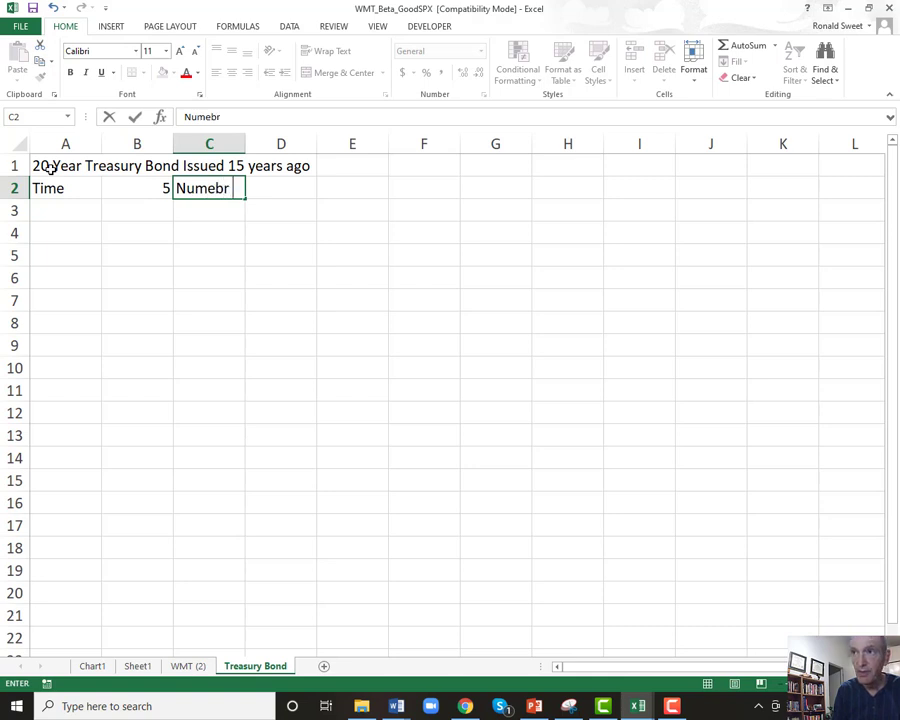
{"action": "key", "text": "BackSpace"}
{"action": "key", "text": "BackSpace"}
{"action": "key", "text": "BackSpace"}
{"action": "type", "text": "be"}
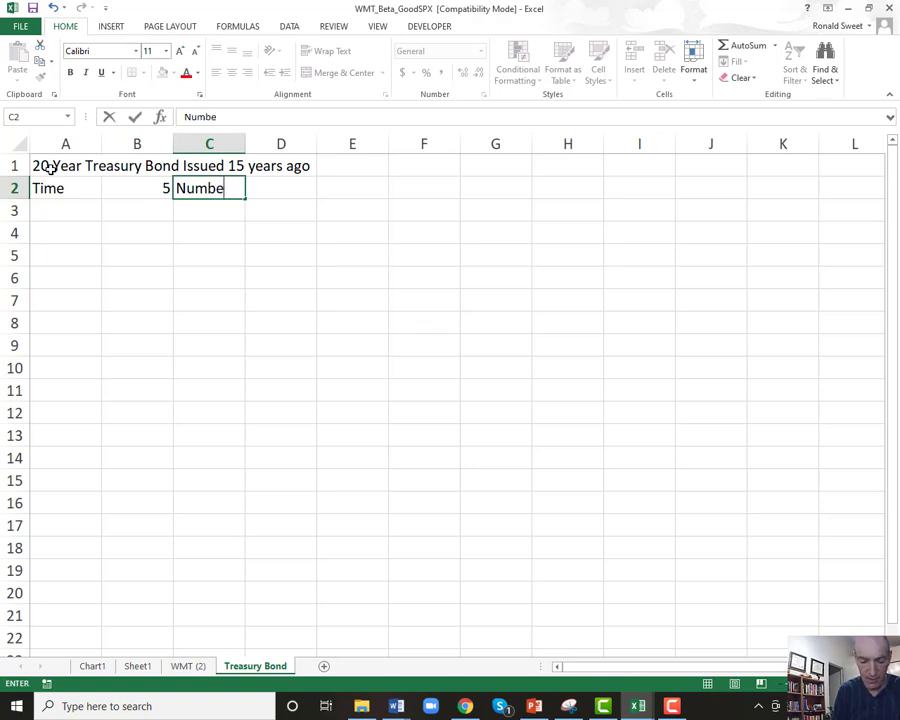
{"action": "type", "text": "r of Years"}
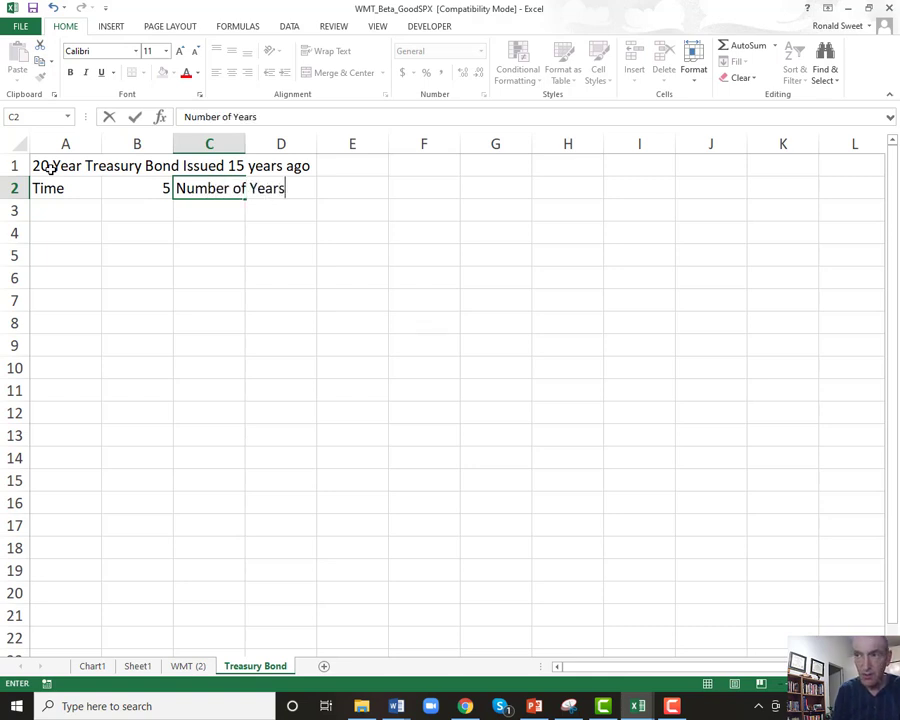
{"action": "type", "text": " to Maturity"}
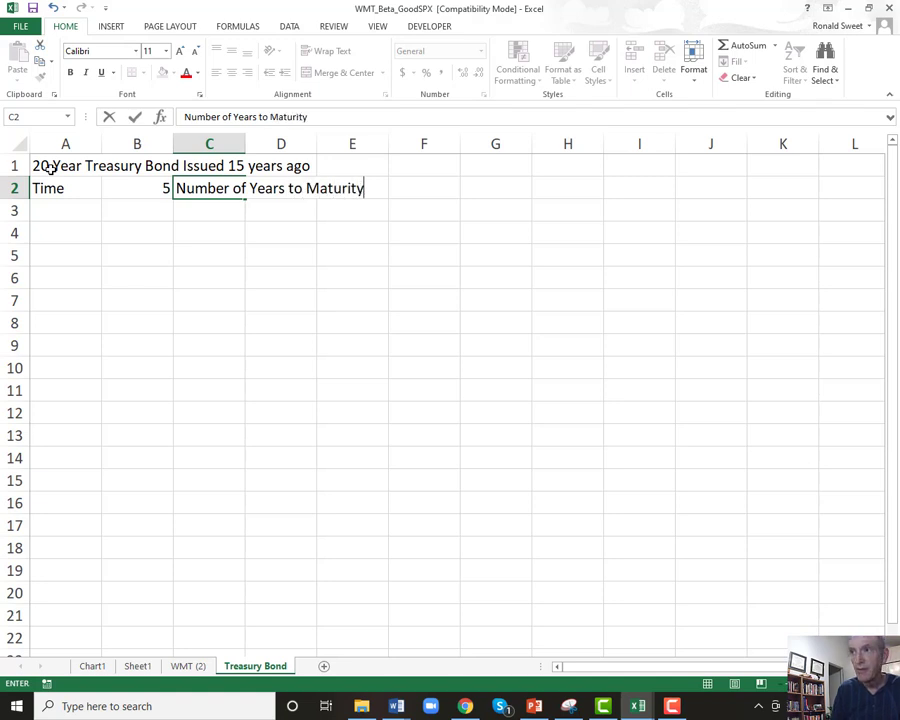
{"action": "key", "text": "Return"}
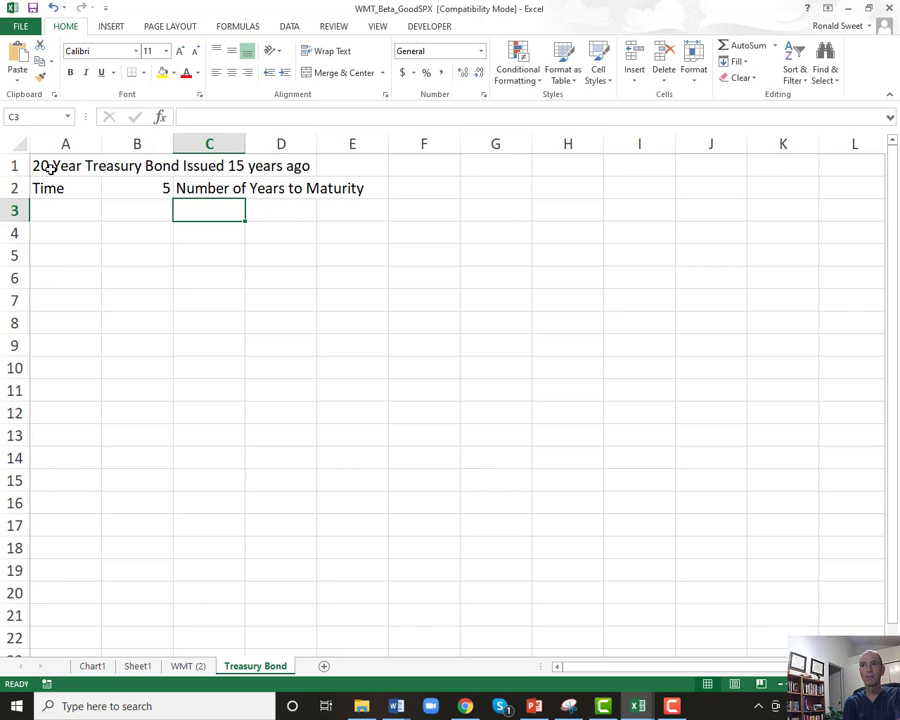
Step: Enter the label Rating in A3 and the text Treasury in B3
{"action": "key", "text": "Left"}
{"action": "key", "text": "Left"}
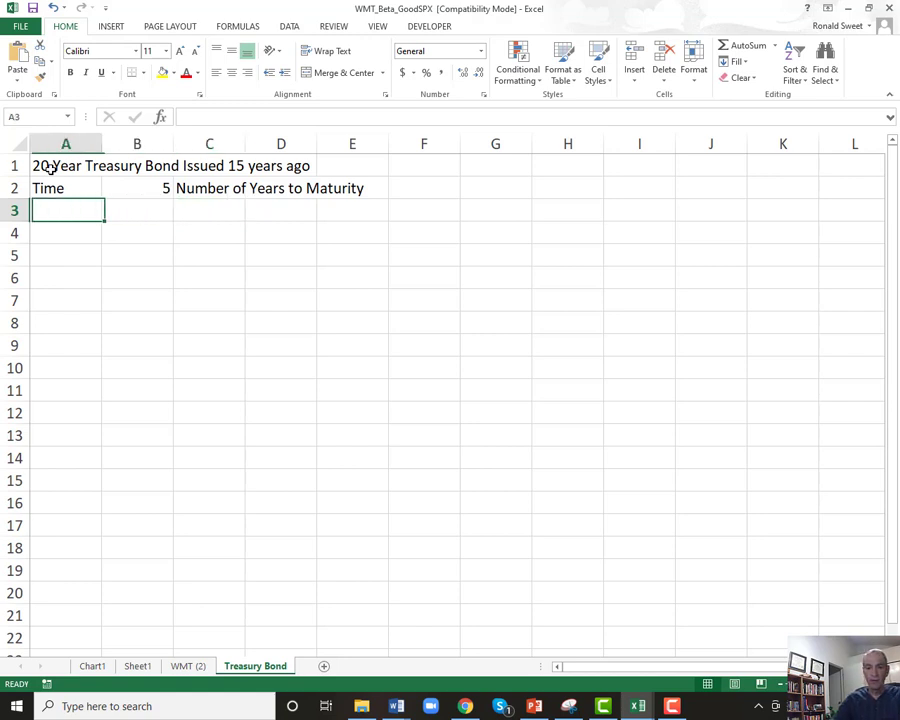
{"action": "type", "text": "Rating"}
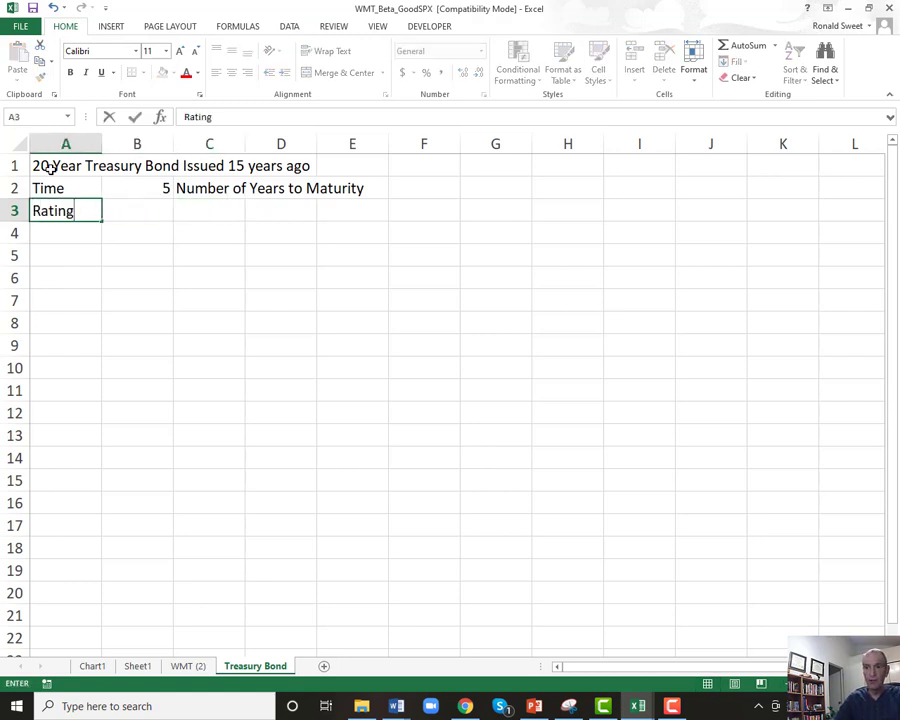
{"action": "key", "text": "Tab"}
{"action": "type", "text": "Treasury"}
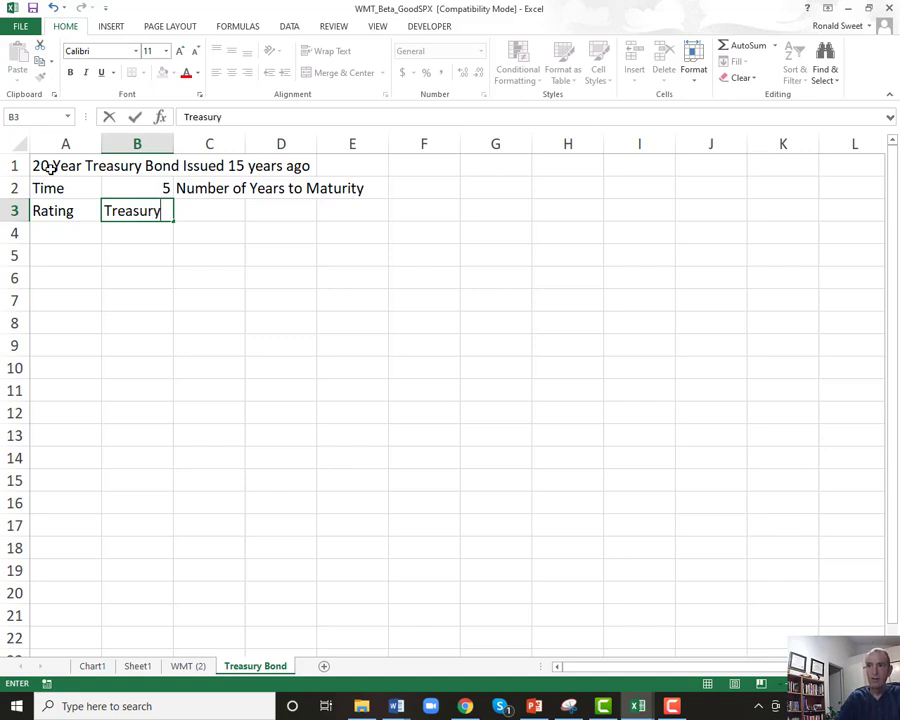
{"action": "key", "text": "Return"}
Step: Enter the label Spread in A6 and the value 0 in B6, formatting the value with the comma style
{"action": "key", "text": "Return"}
{"action": "key", "text": "Return"}
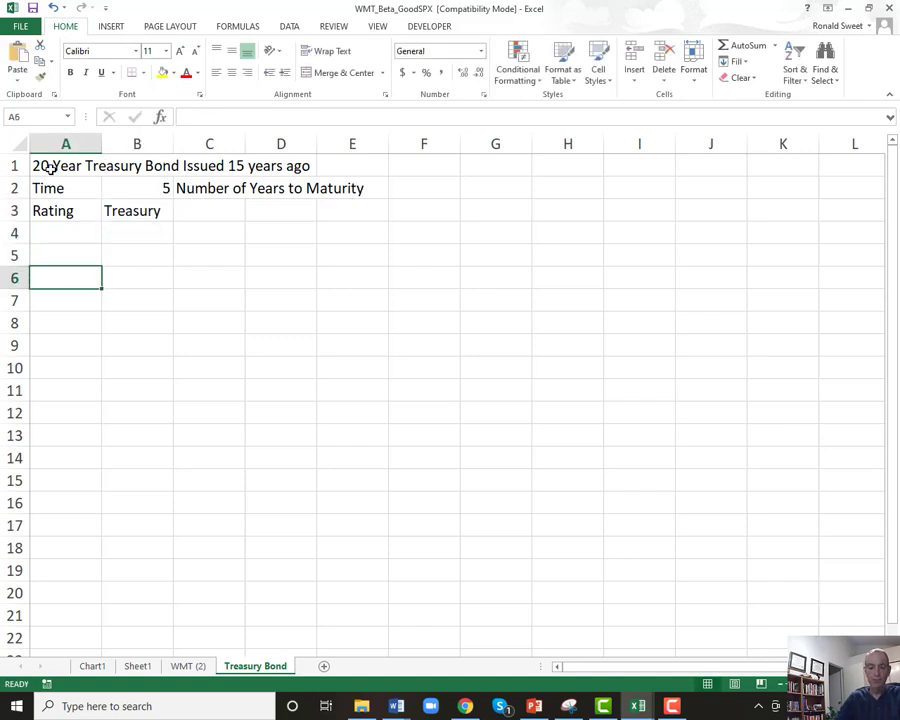
{"action": "type", "text": "Spread"}
{"action": "key", "text": "Tab"}
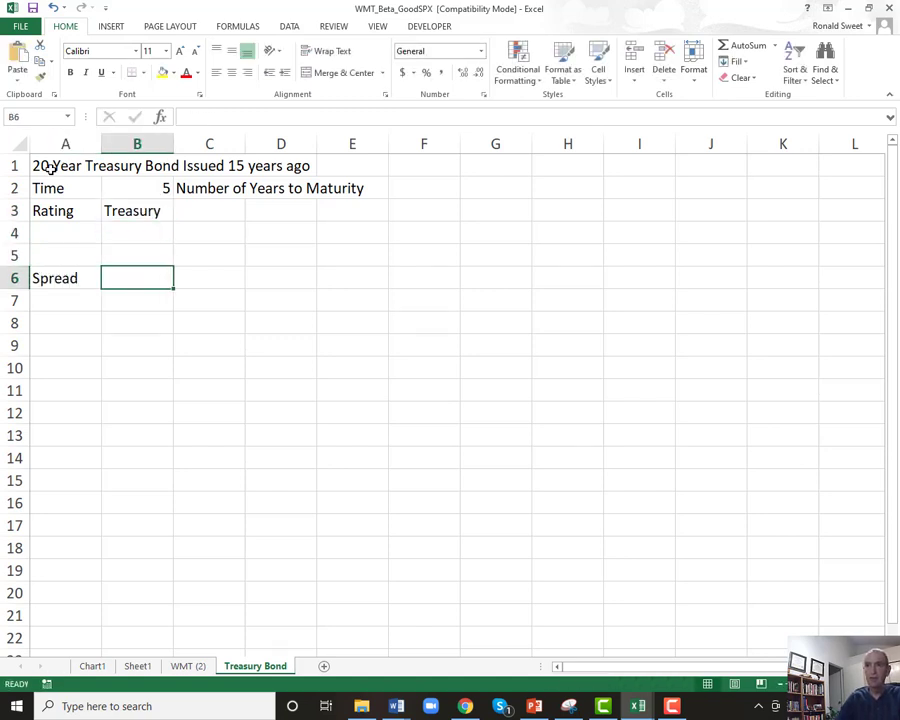
{"action": "type", "text": "0"}
{"action": "key", "text": "ctrl+Return"}
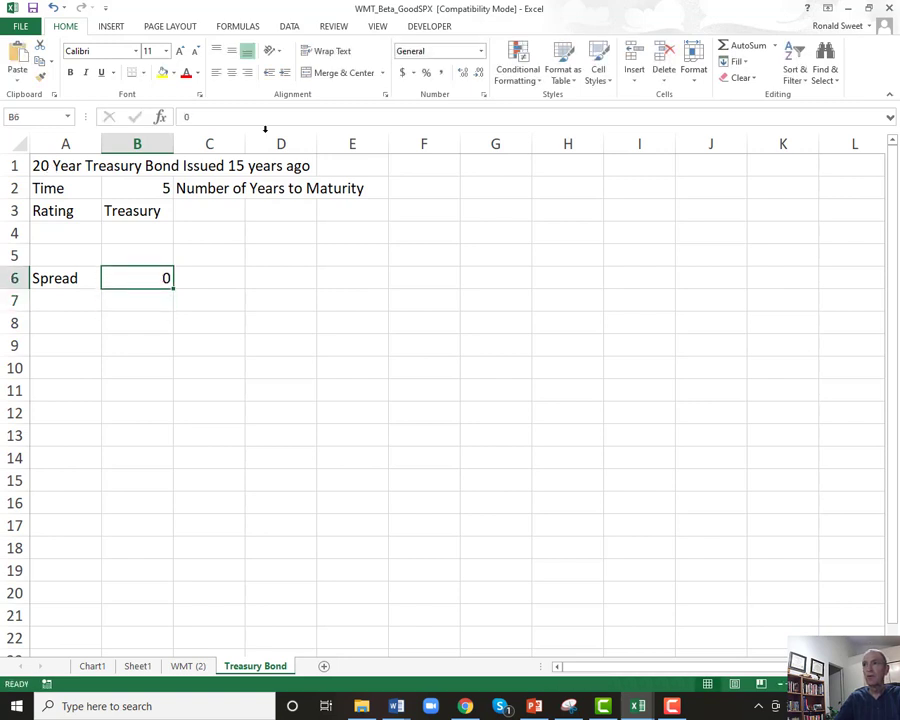
{"action": "left_click", "coordinate": [441, 73]}
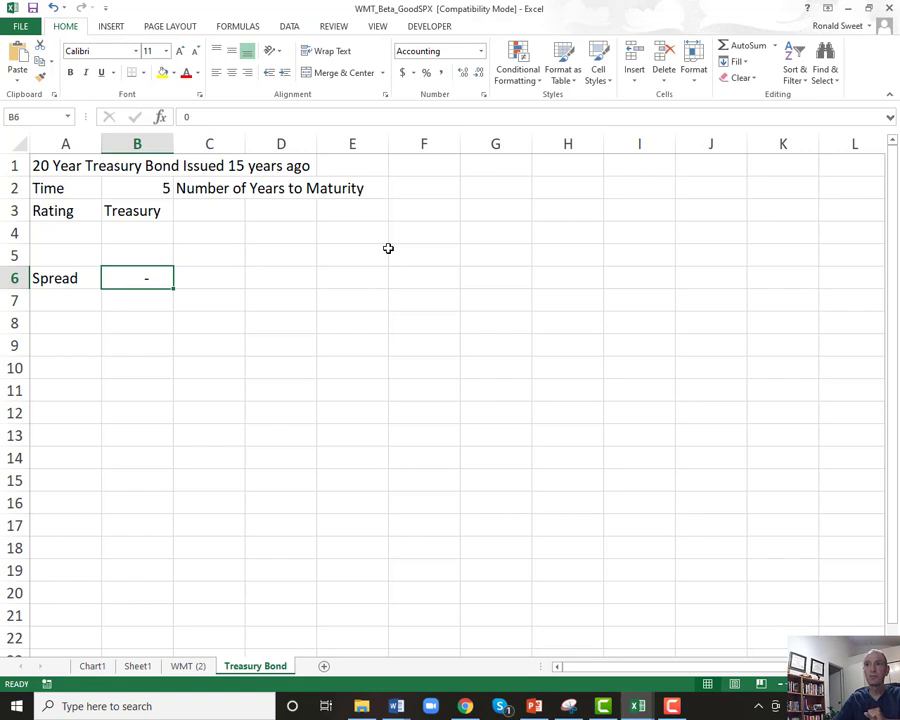
Step: Enter the label Risk Free Rate in A5 above Spread
{"action": "key", "text": "Left"}
{"action": "key", "text": "Up"}
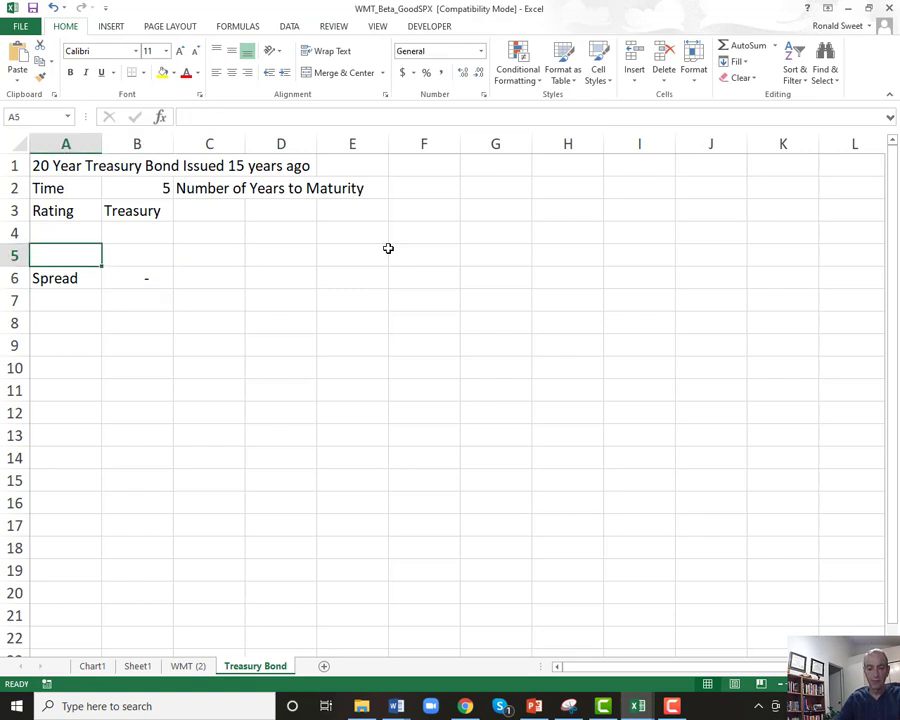
{"action": "type", "text": "Risk Free "}
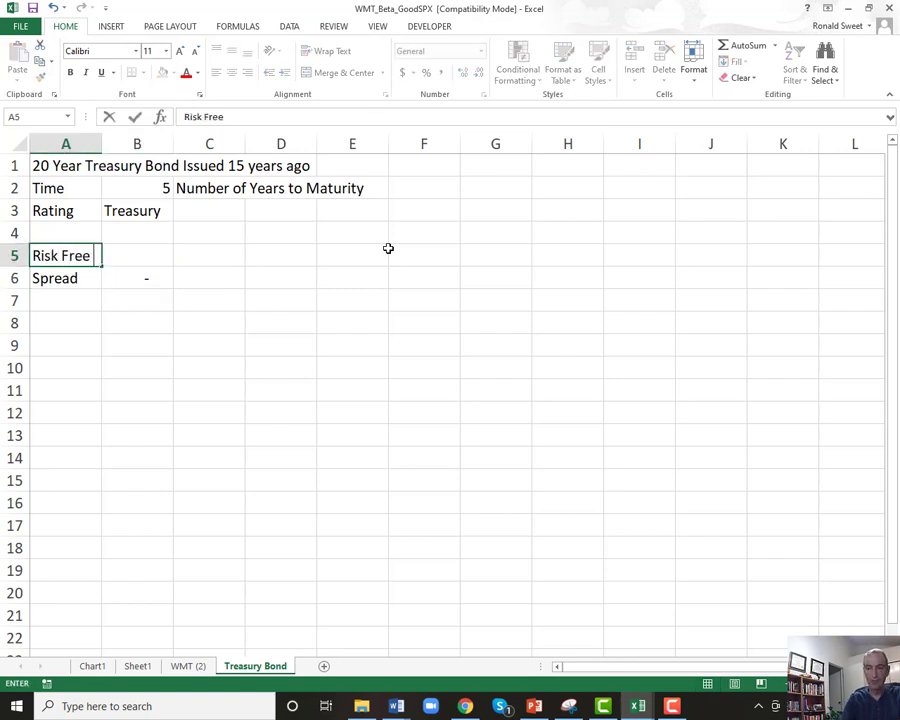
{"action": "type", "text": "Rate"}
{"action": "key", "text": "Return"}
Step: Widen column A so the Risk Free Rate label fits within it
{"action": "key", "text": "Up"}
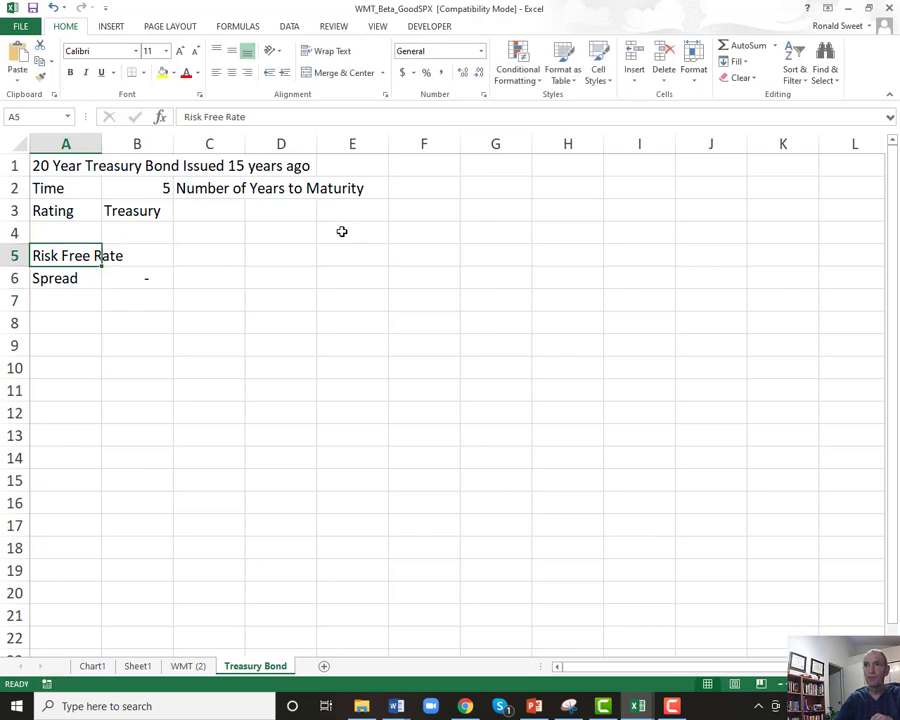
{"action": "left_click", "coordinate": [94, 143]}
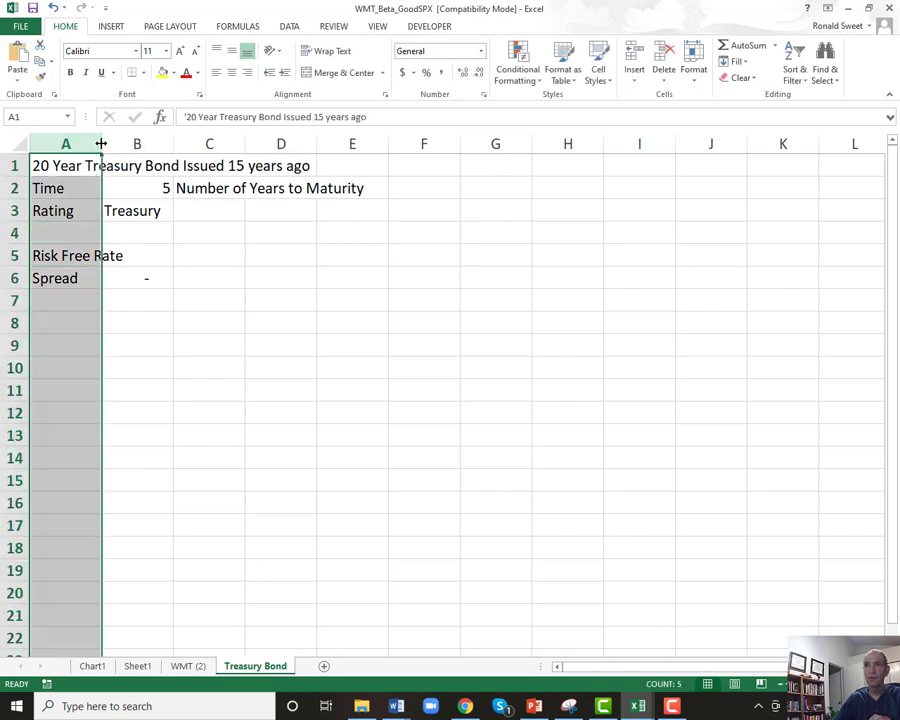
{"action": "left_click_drag", "start_coordinate": [101, 143], "coordinate": [130, 142]}
Step: Enter the labels 5 Year Treasury, 15 Year Treasury and 20 Year Treasury in E5 through E7
{"action": "left_click", "coordinate": [389, 239]}
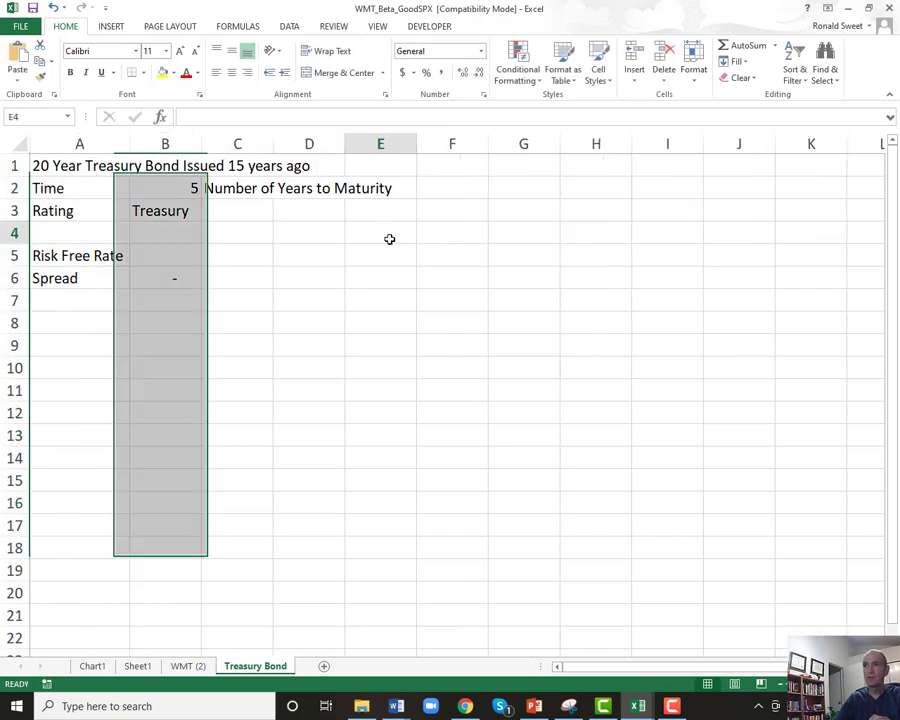
{"action": "key", "text": "Down"}
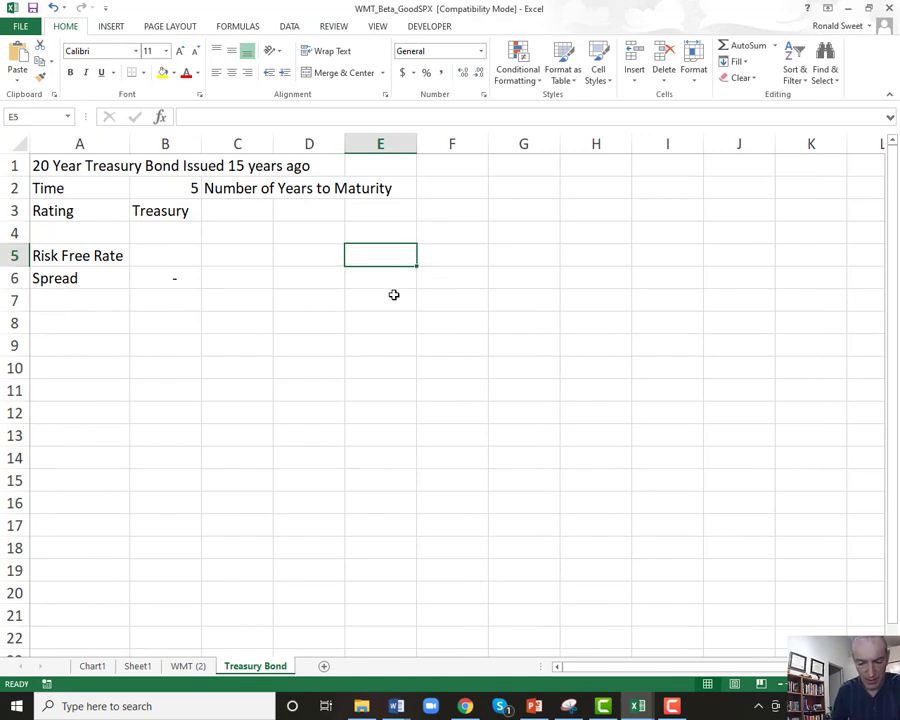
{"action": "type", "text": "5 Year"}
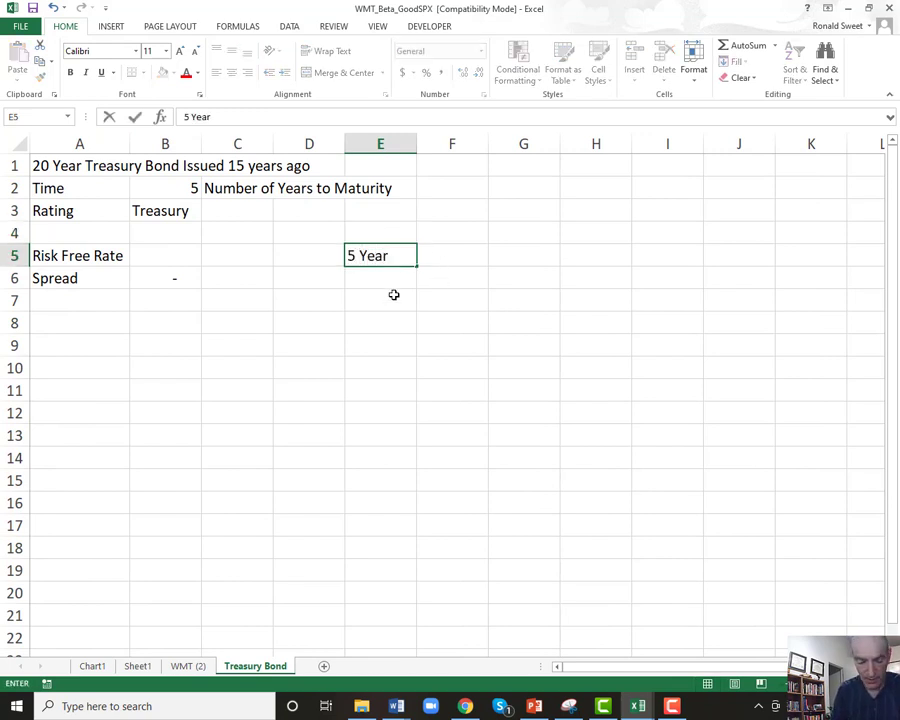
{"action": "type", "text": " Treasury"}
{"action": "key", "text": "Return"}
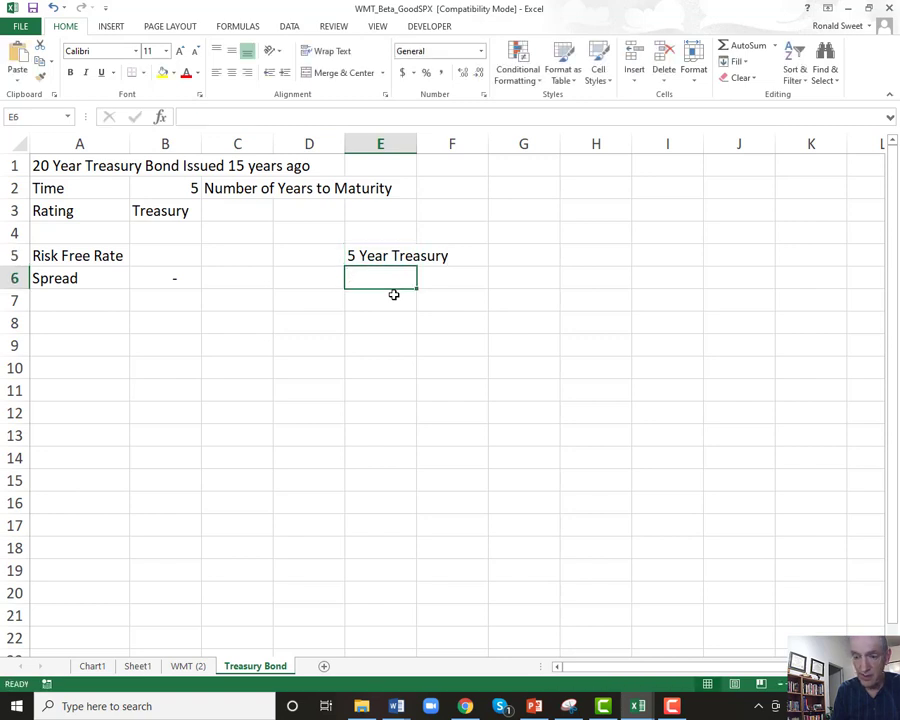
{"action": "type", "text": "15 Year"}
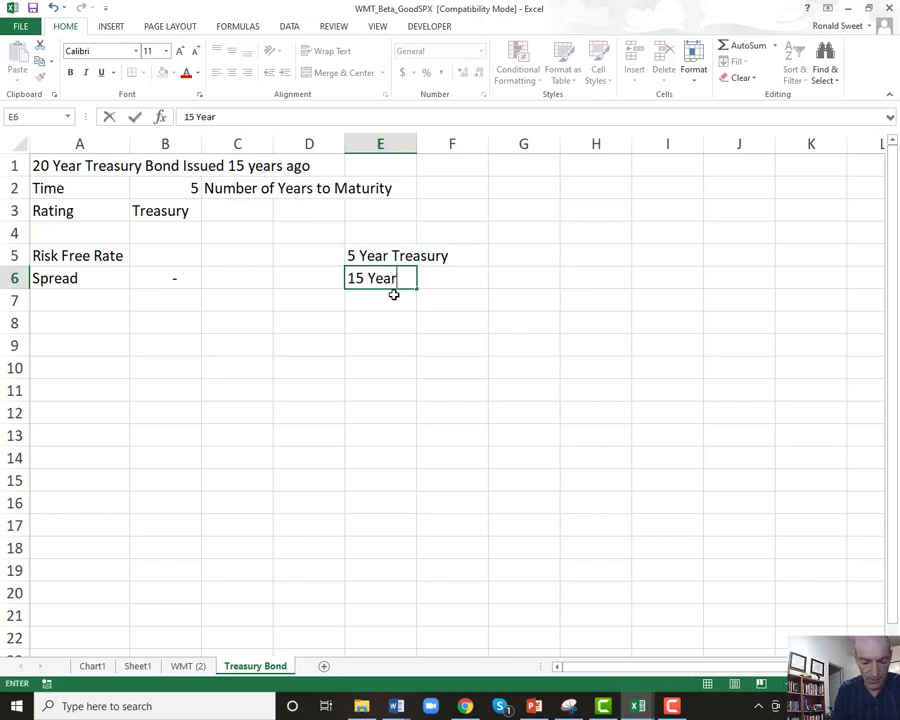
{"action": "type", "text": " Treasury"}
{"action": "key", "text": "Return"}
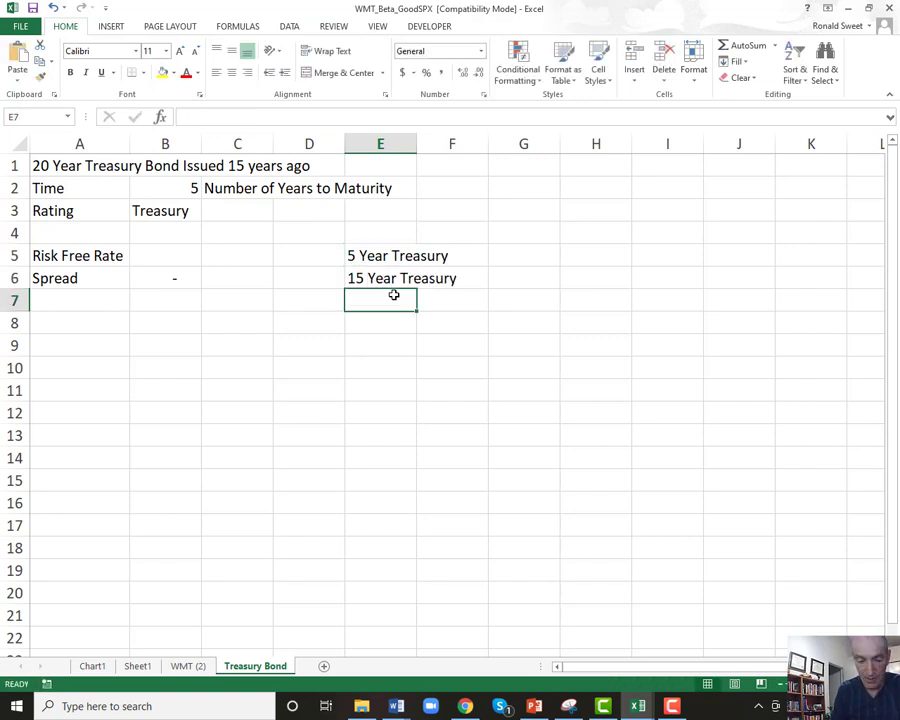
{"action": "type", "text": "20 Year"}
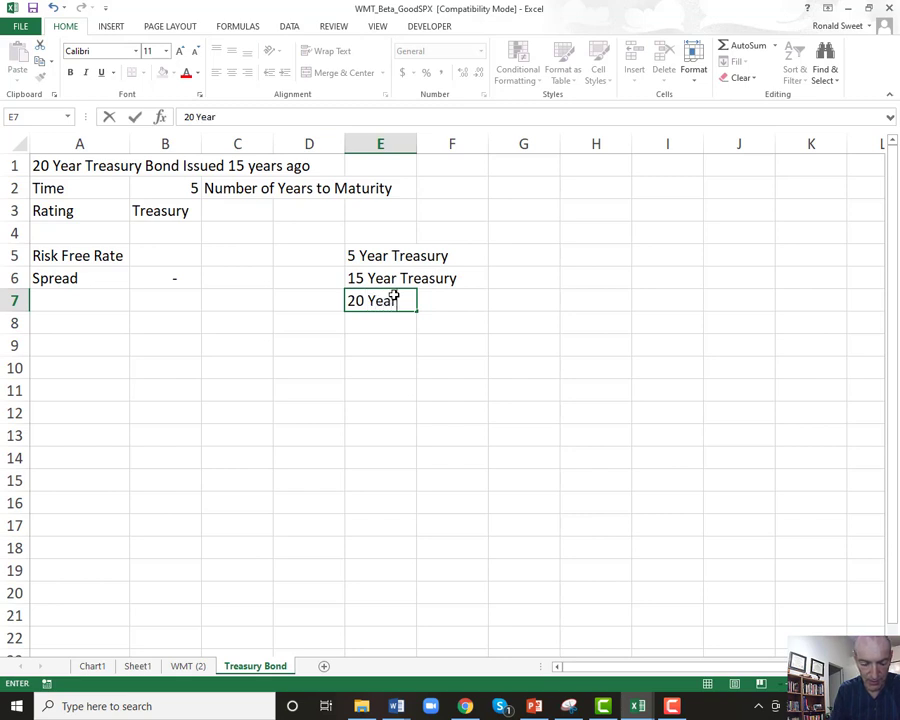
{"action": "type", "text": " Treasury"}
{"action": "key", "text": "Return"}
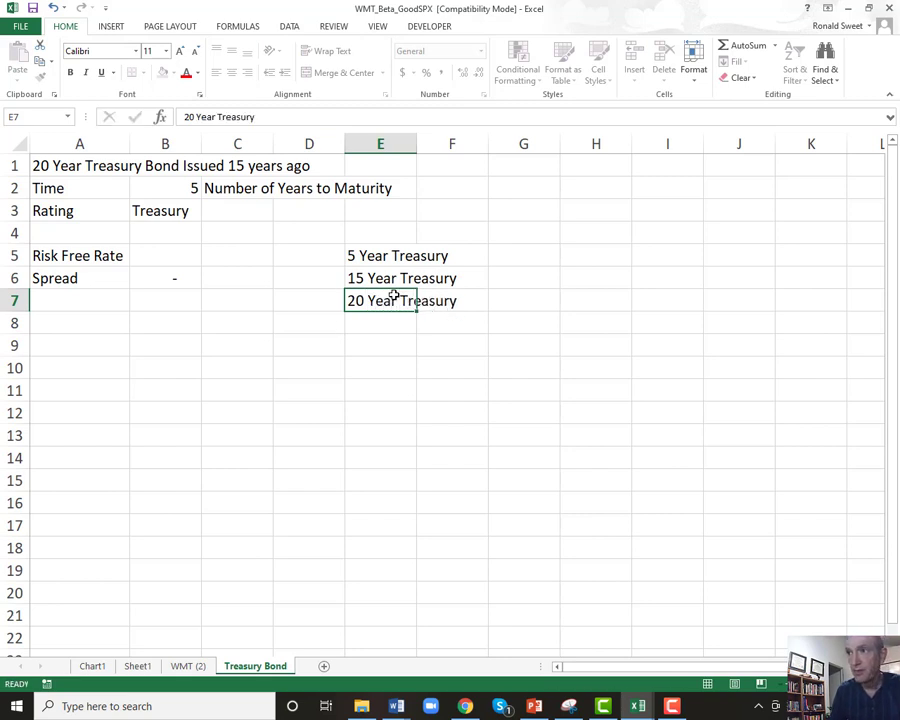
Step: Enter the Treasury rates .011, .018 and .0210 in G5 through G7 beside their maturity labels
{"action": "key", "text": "Up"}
{"action": "key", "text": "Up"}
{"action": "key", "text": "Up"}
{"action": "key", "text": "Right"}
{"action": "key", "text": "Right"}
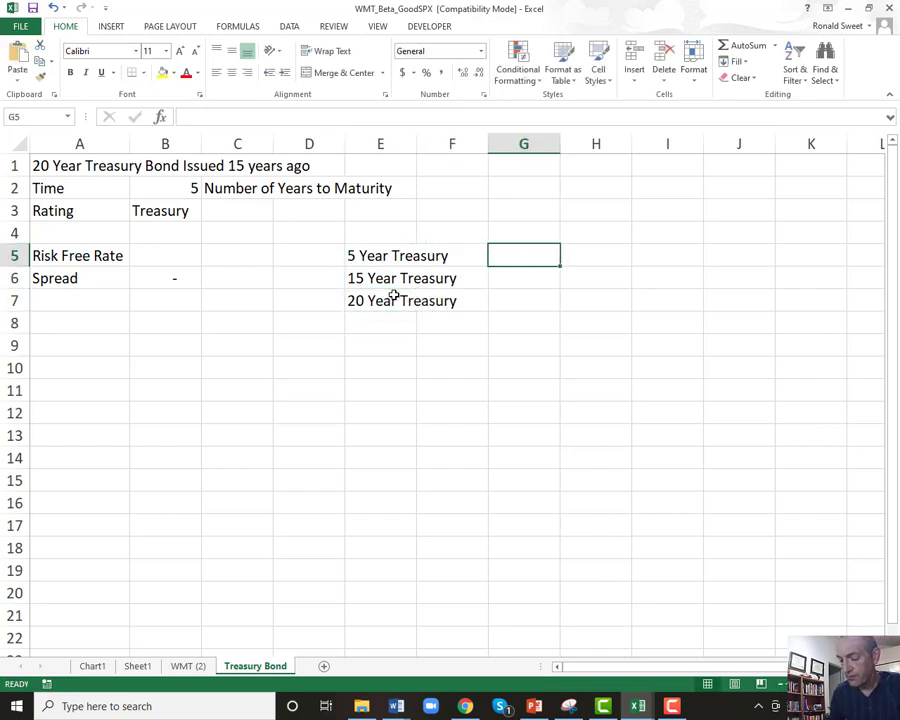
{"action": "type", "text": ".011"}
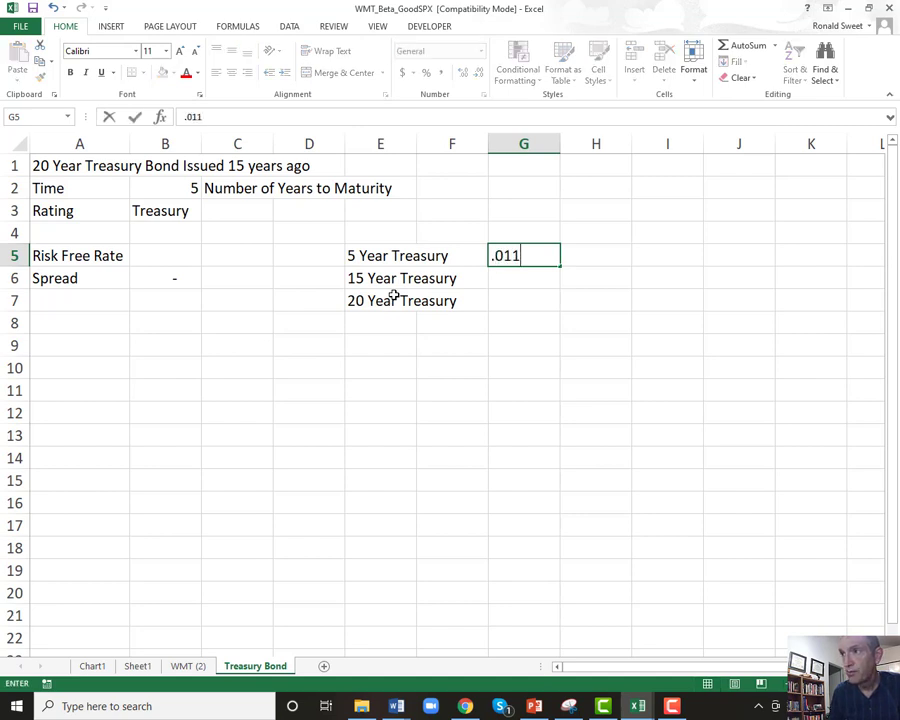
{"action": "key", "text": "Return"}
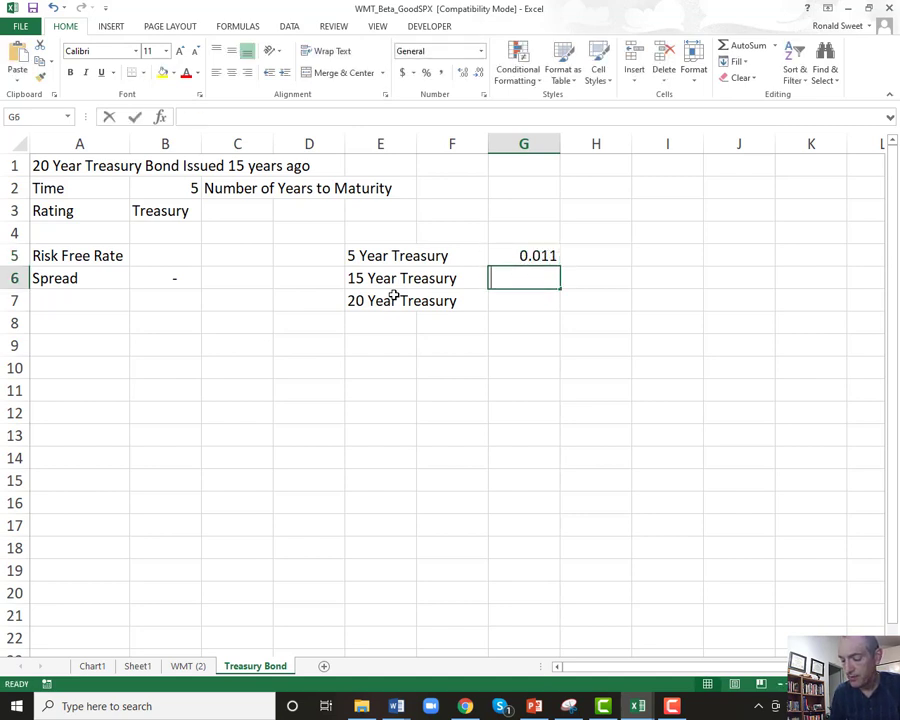
{"action": "type", "text": ".018"}
{"action": "key", "text": "Return"}
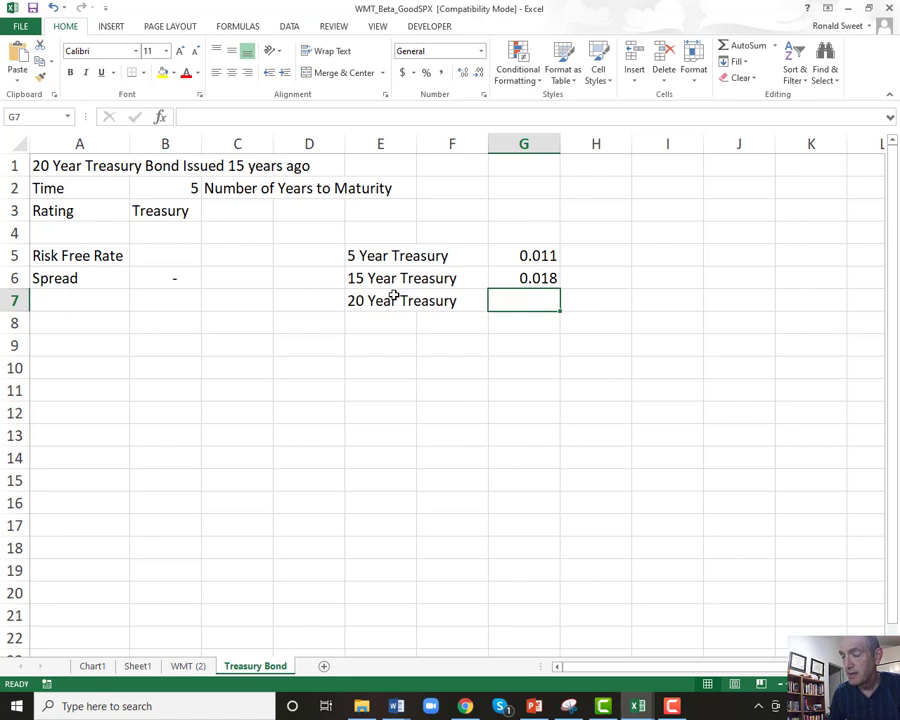
{"action": "type", "text": "."}
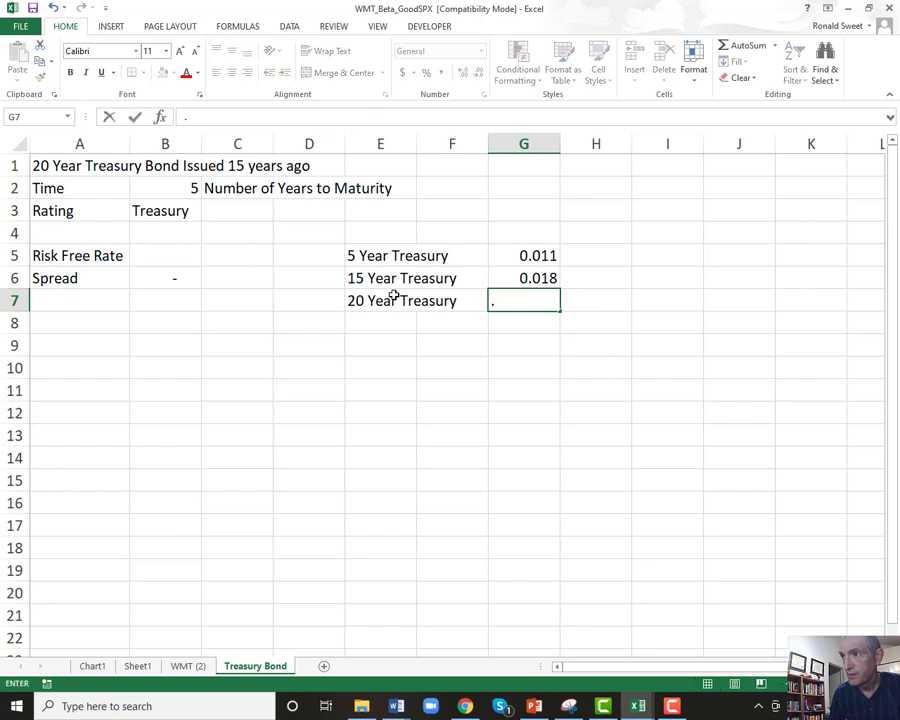
{"action": "type", "text": "021"}
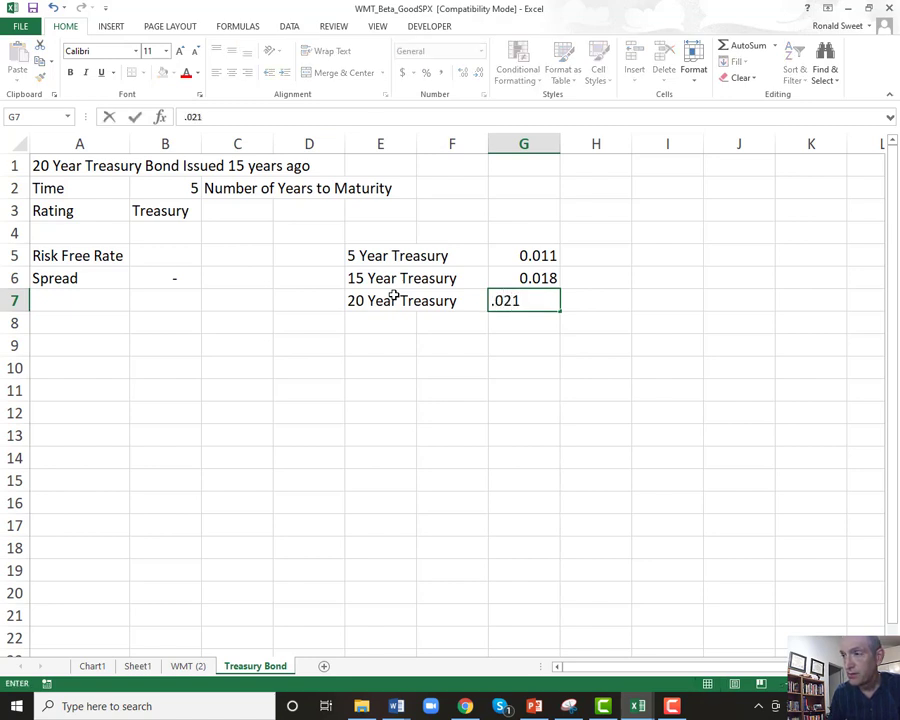
{"action": "type", "text": "0"}
Step: Format the Treasury rates in G5:G7 as percentages with two decimal places
{"action": "key", "text": "Up"}
{"action": "key", "text": "Up"}
{"action": "key", "text": "shift+Down"}
{"action": "key", "text": "shift+Down"}
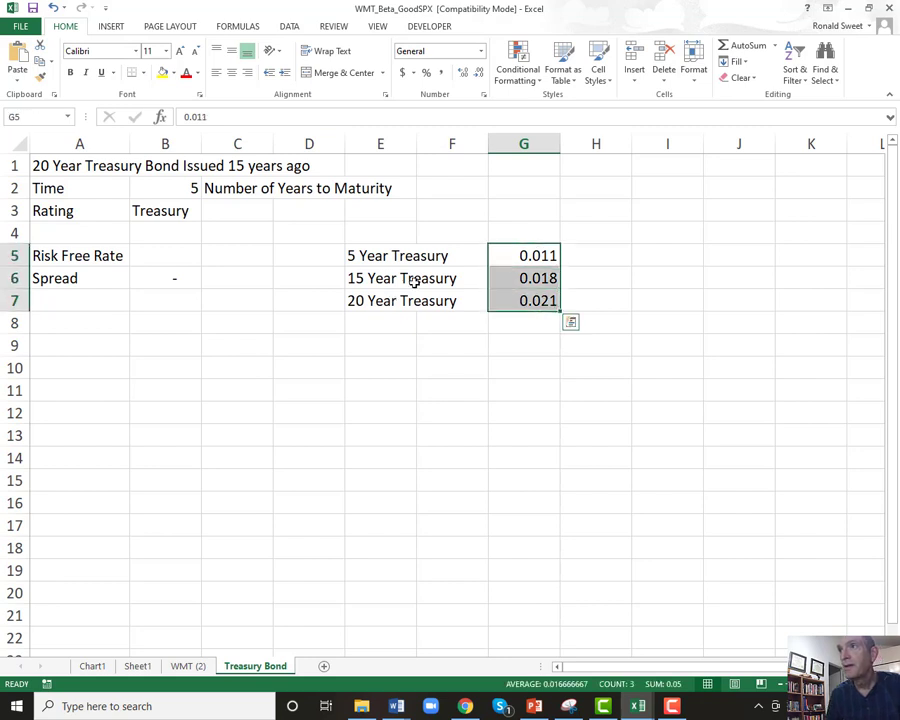
{"action": "left_click", "coordinate": [426, 73]}
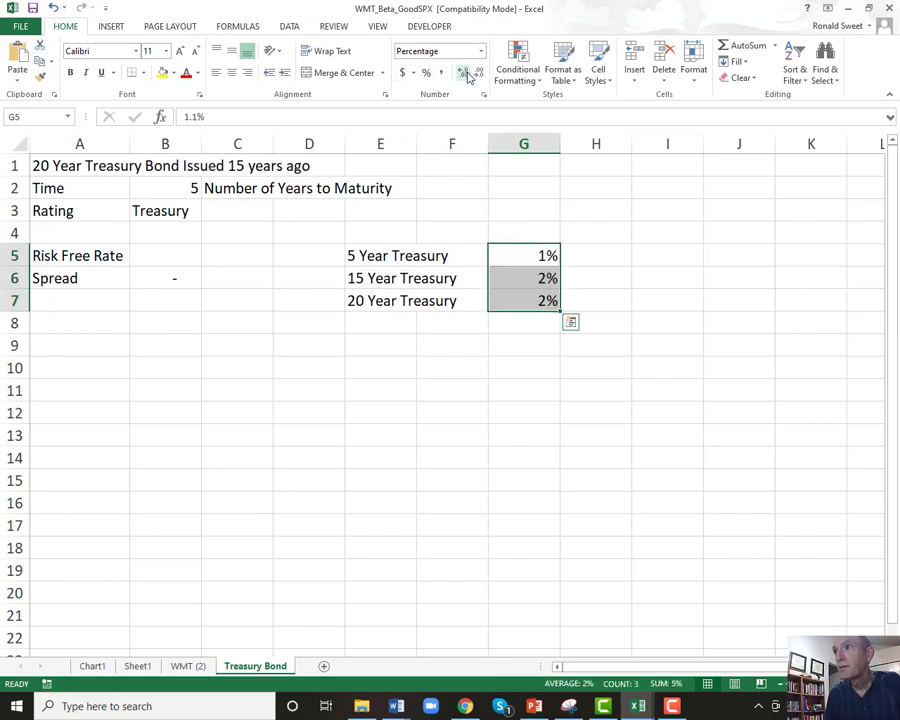
{"action": "left_click", "coordinate": [466, 75]}
{"action": "left_click", "coordinate": [466, 75]}
{"action": "left_click", "coordinate": [374, 256]}
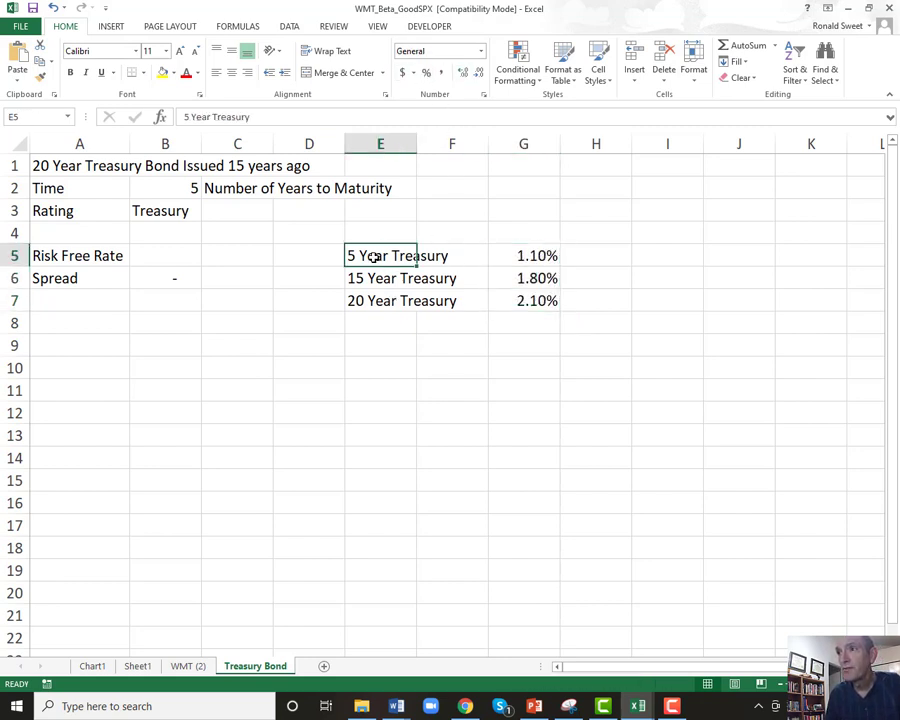
{"action": "left_click", "coordinate": [353, 280]}
{"action": "left_click", "coordinate": [354, 298]}
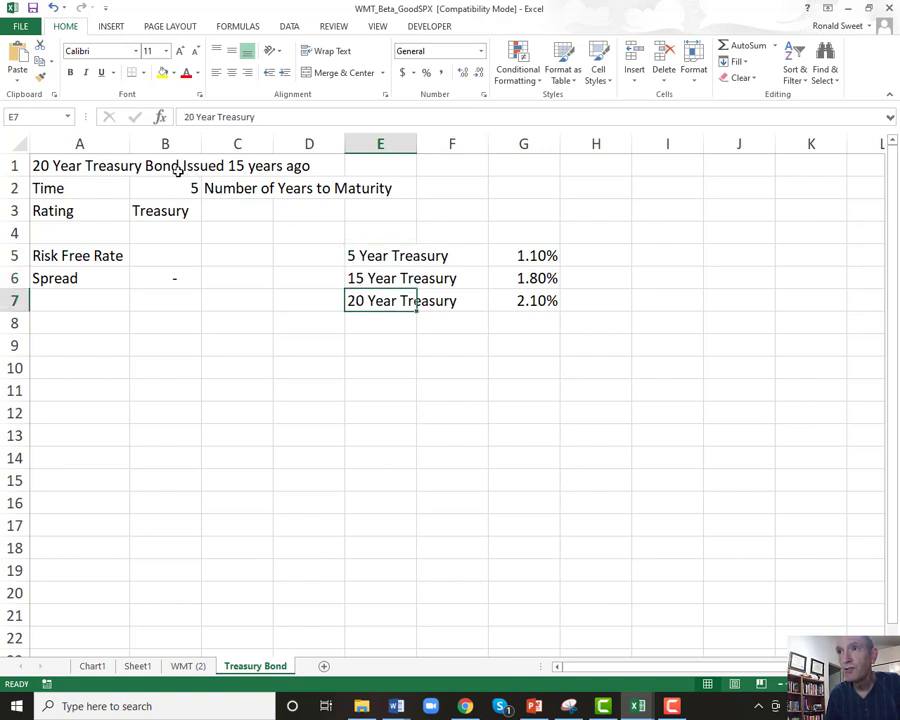
{"action": "left_click", "coordinate": [212, 188]}
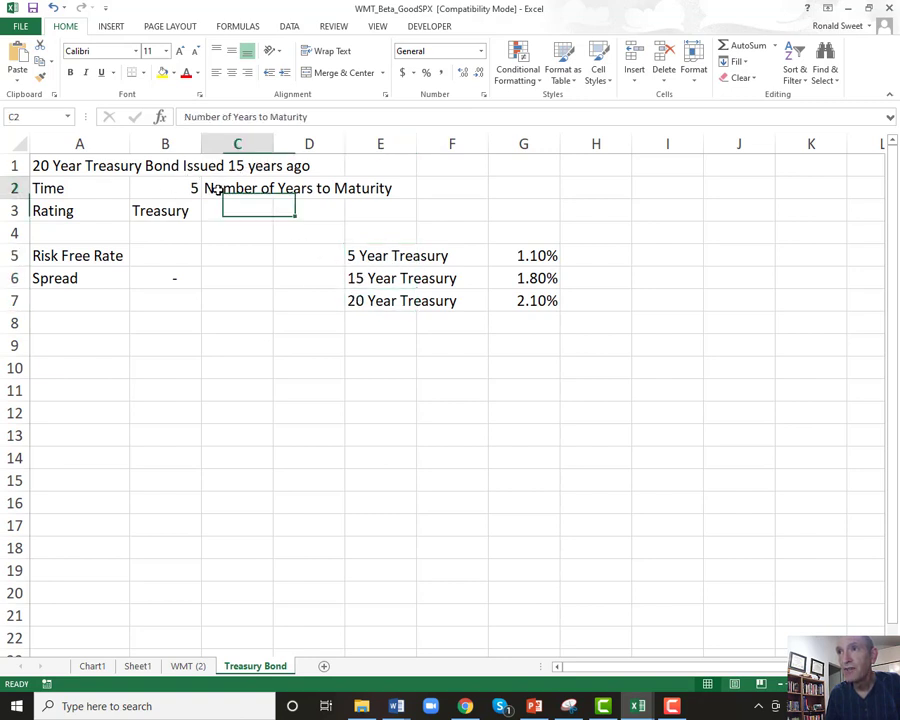
Step: Link the Risk Free Rate in B5 to the 5 Year Treasury rate with =G5
{"action": "left_click", "coordinate": [156, 255]}
{"action": "type", "text": "="}
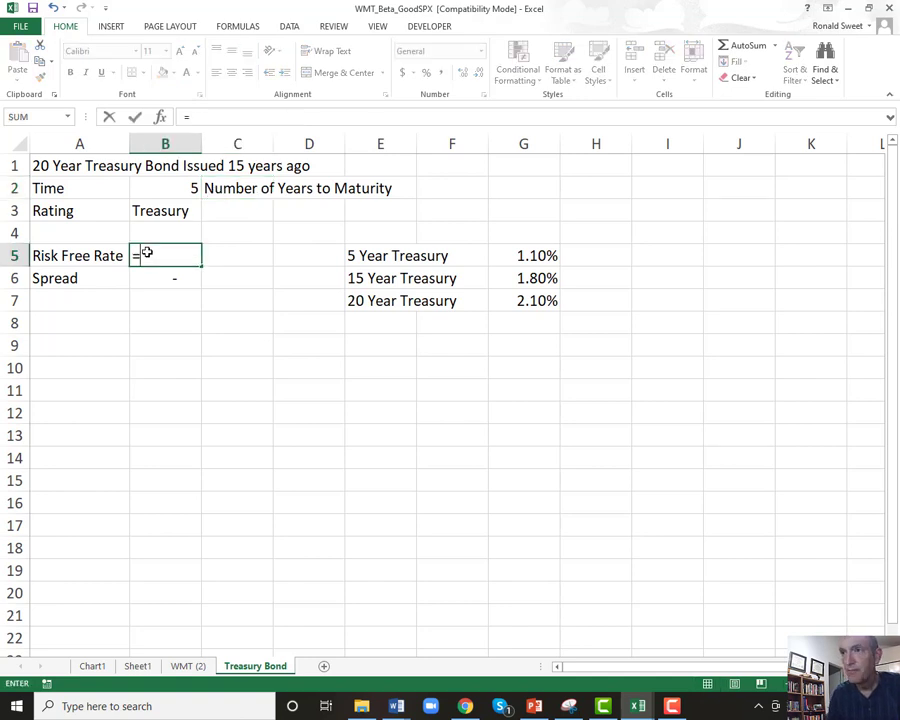
{"action": "key", "text": "Right"}
{"action": "key", "text": "Right"}
{"action": "key", "text": "Right"}
{"action": "key", "text": "Right"}
{"action": "key", "text": "Right"}
{"action": "key", "text": "Return"}
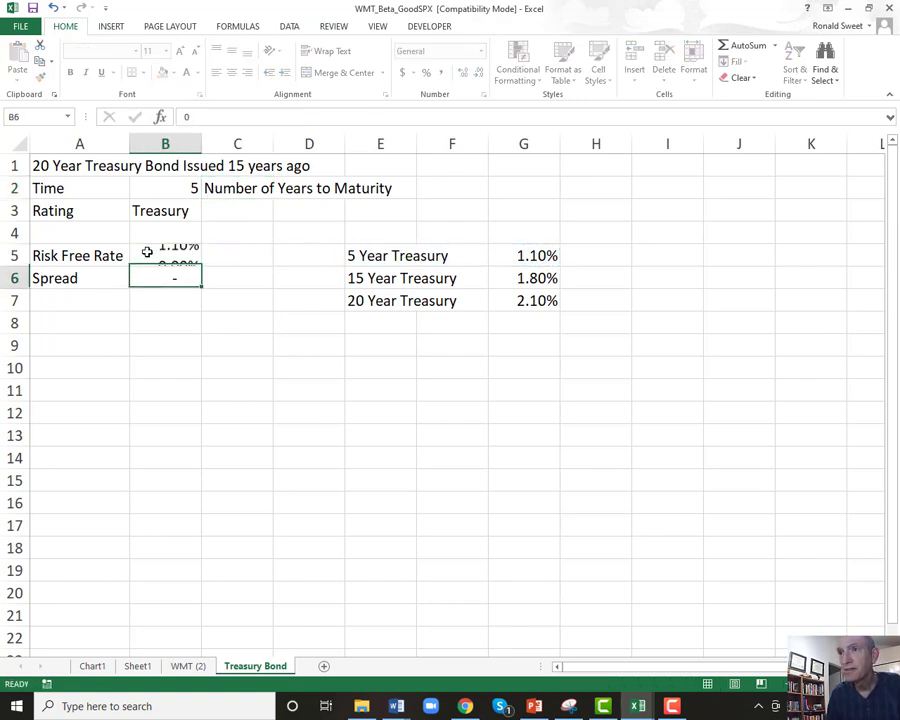
{"action": "left_click", "coordinate": [147, 253]}
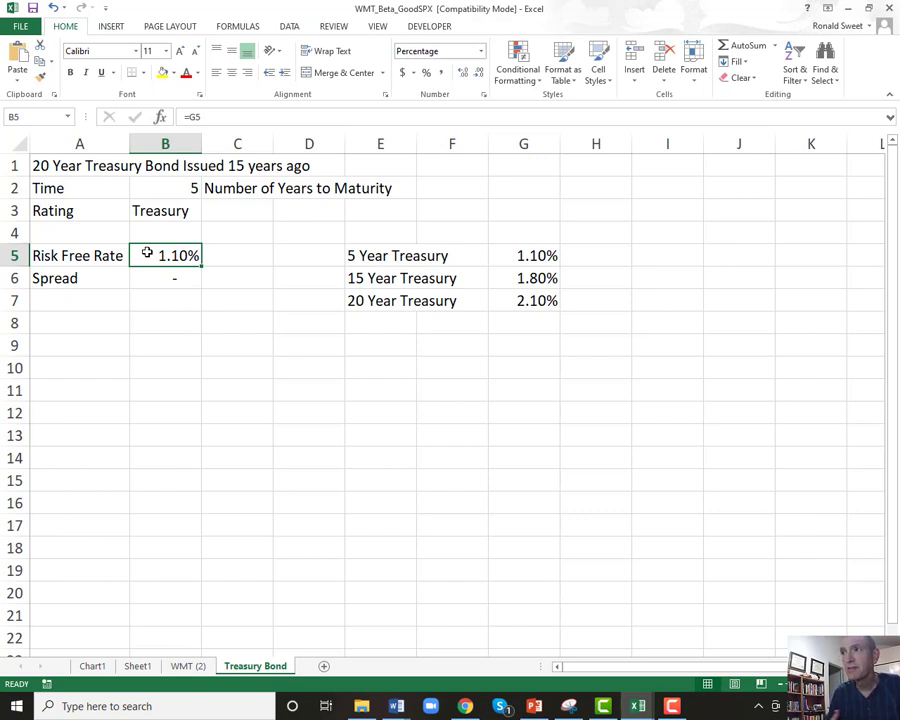
Step: Add the label Cost of Debt (kd) in A7 and widen column A to fit it
{"action": "key", "text": "Down"}
{"action": "key", "text": "Down"}
{"action": "key", "text": "Left"}
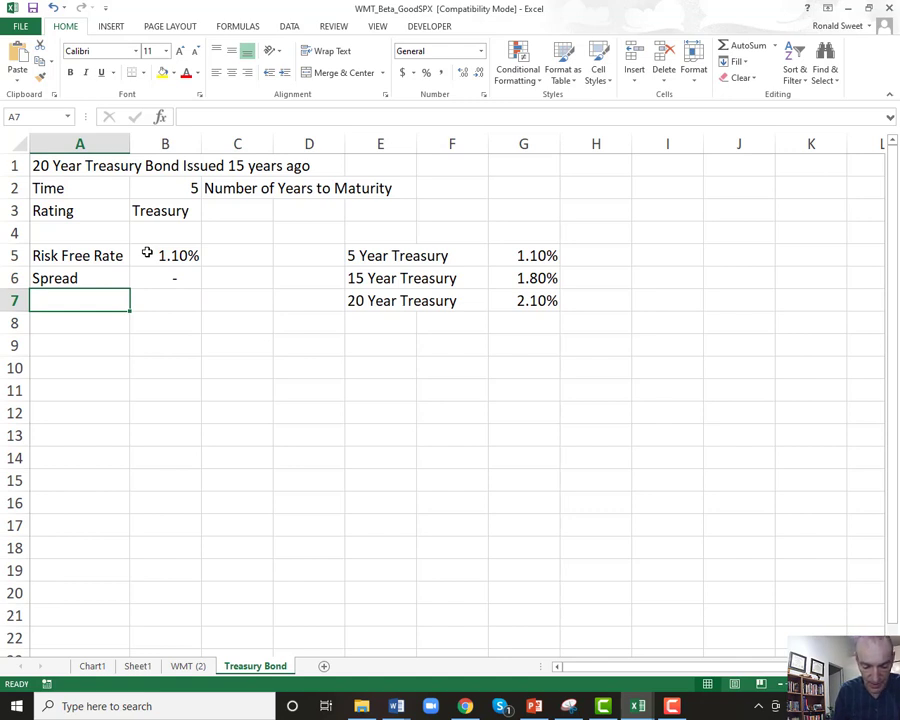
{"action": "type", "text": "Cost of Debt"}
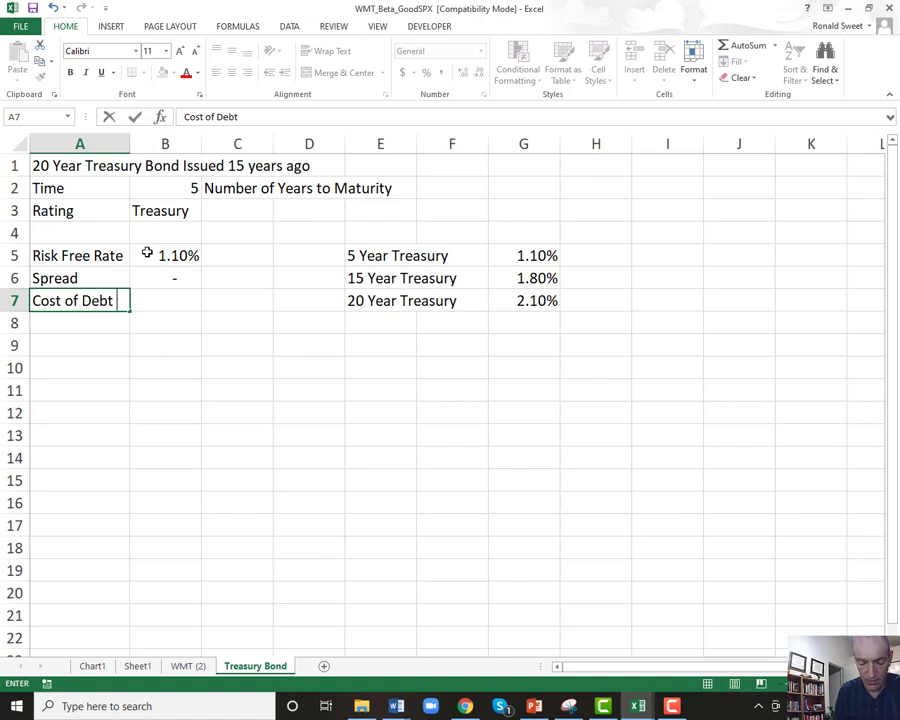
{"action": "type", "text": " (kd)"}
{"action": "key", "text": "Return"}
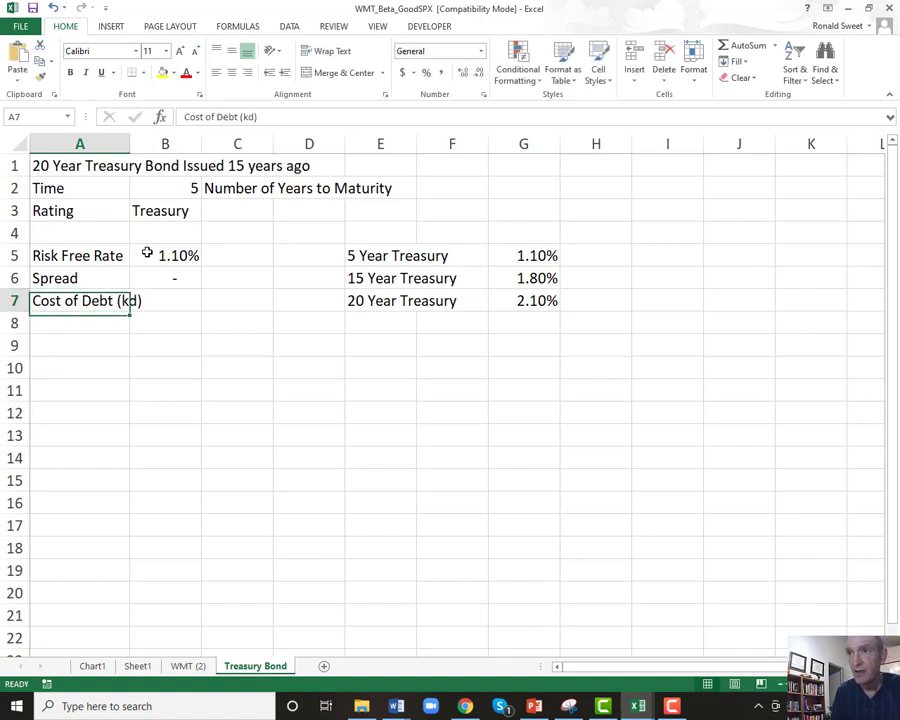
{"action": "left_click_drag", "start_coordinate": [129, 143], "coordinate": [147, 143]}
Step: Calculate the Cost of Debt in B7 as risk-free rate plus spread with =B5+B6
{"action": "left_click", "coordinate": [189, 300]}
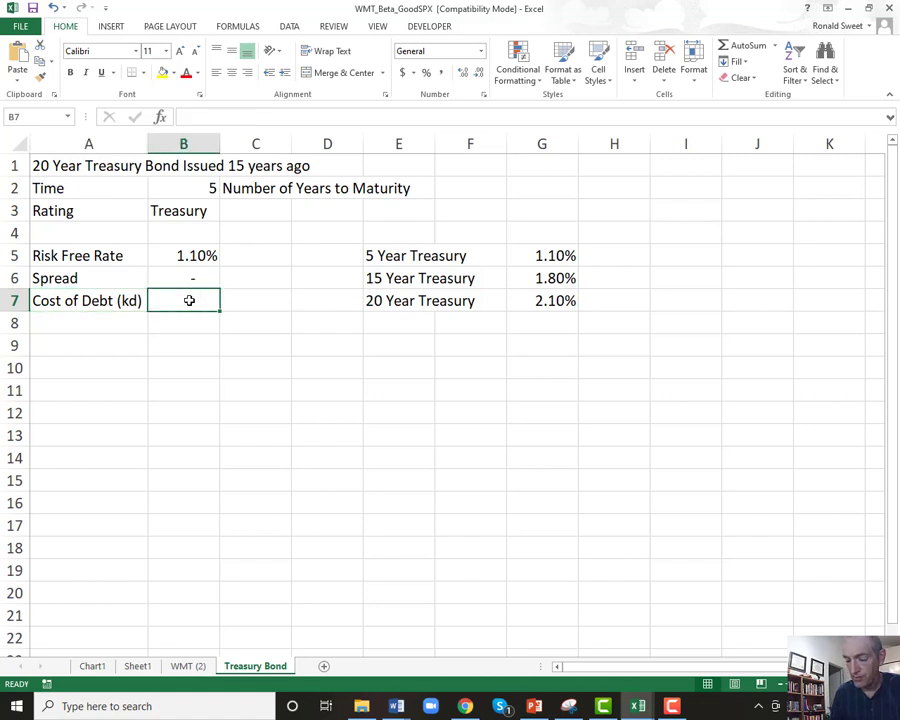
{"action": "type", "text": "="}
{"action": "key", "text": "Up"}
{"action": "key", "text": "Up"}
{"action": "type", "text": "+"}
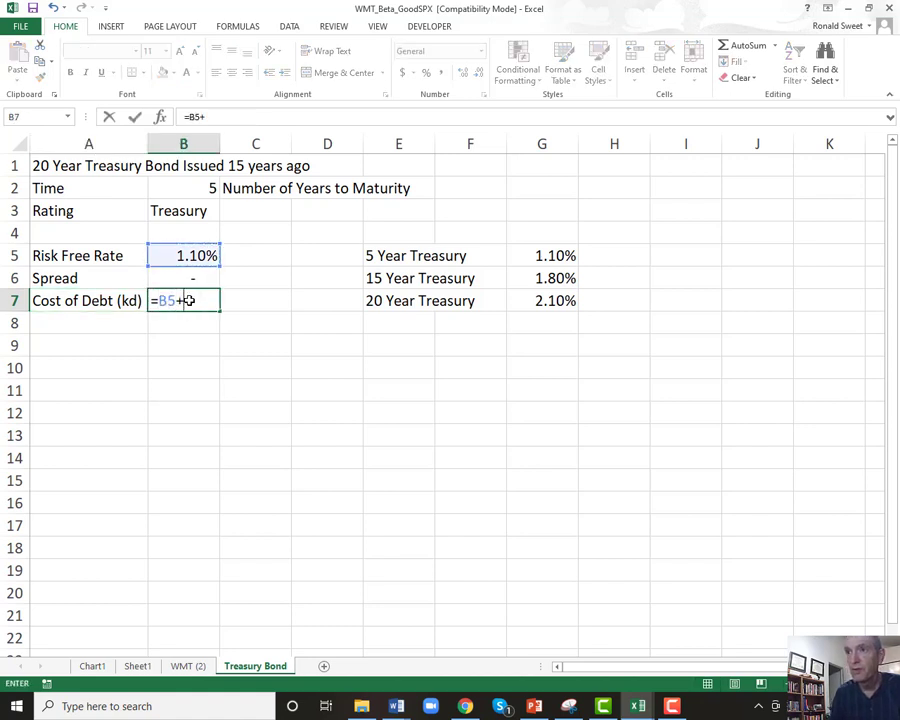
{"action": "key", "text": "Up"}
{"action": "key", "text": "Return"}
{"action": "left_click", "coordinate": [187, 300]}
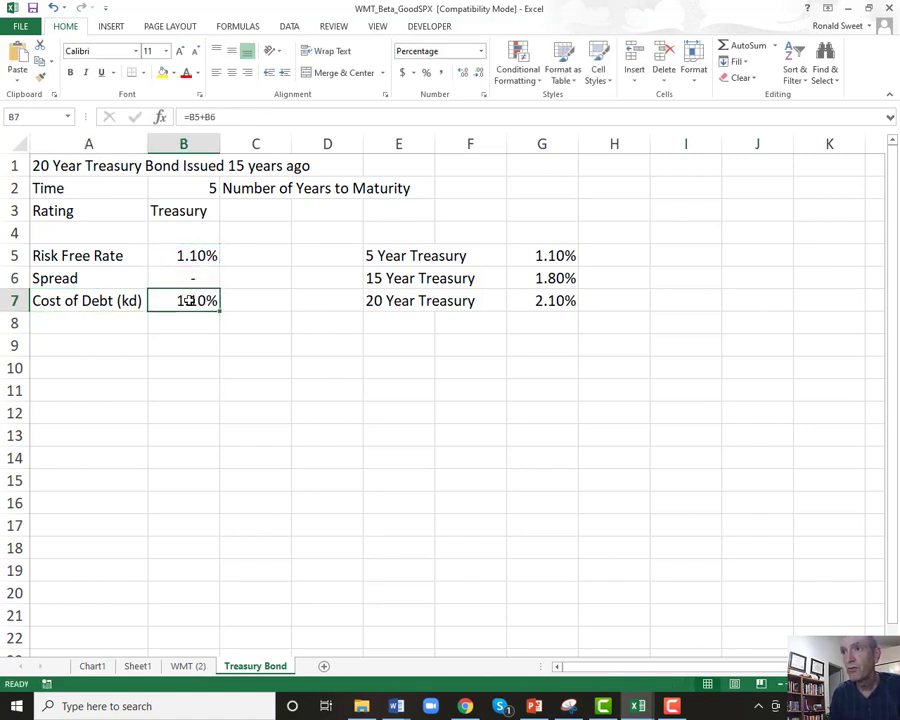
{"action": "left_click", "coordinate": [110, 281]}
{"action": "left_click", "coordinate": [195, 275]}
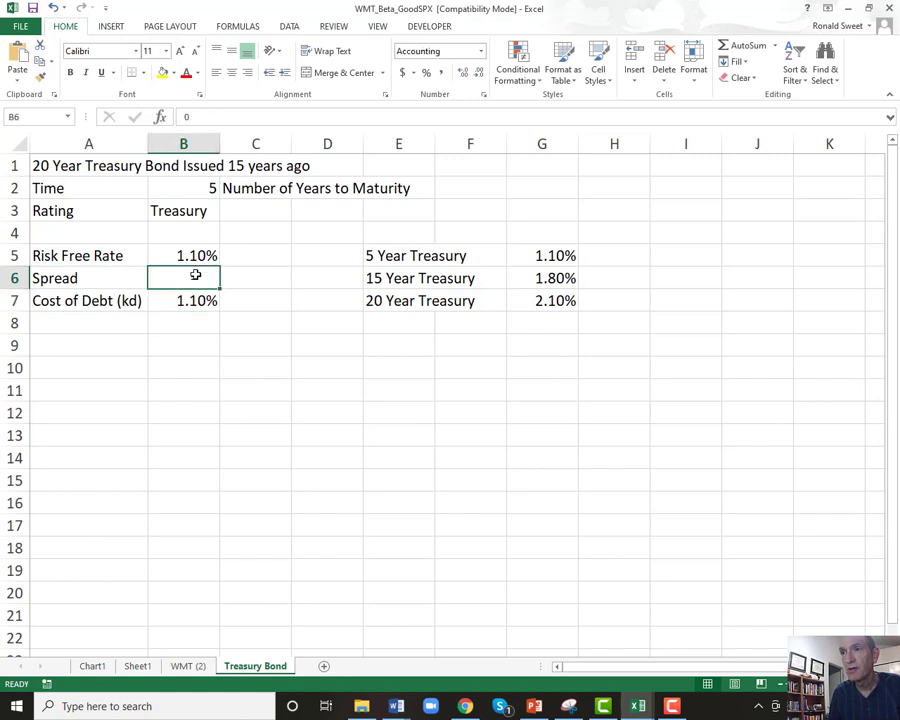
Step: Enter the label Effective Yield in A8 below Cost of Debt (kd)
{"action": "left_click", "coordinate": [73, 321]}
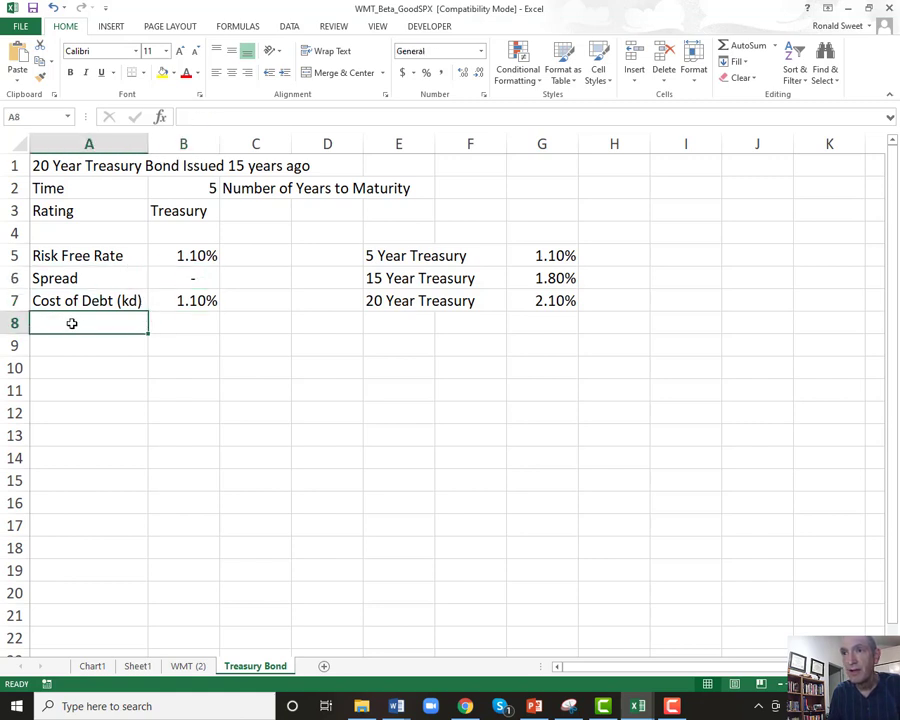
{"action": "type", "text": "Effec"}
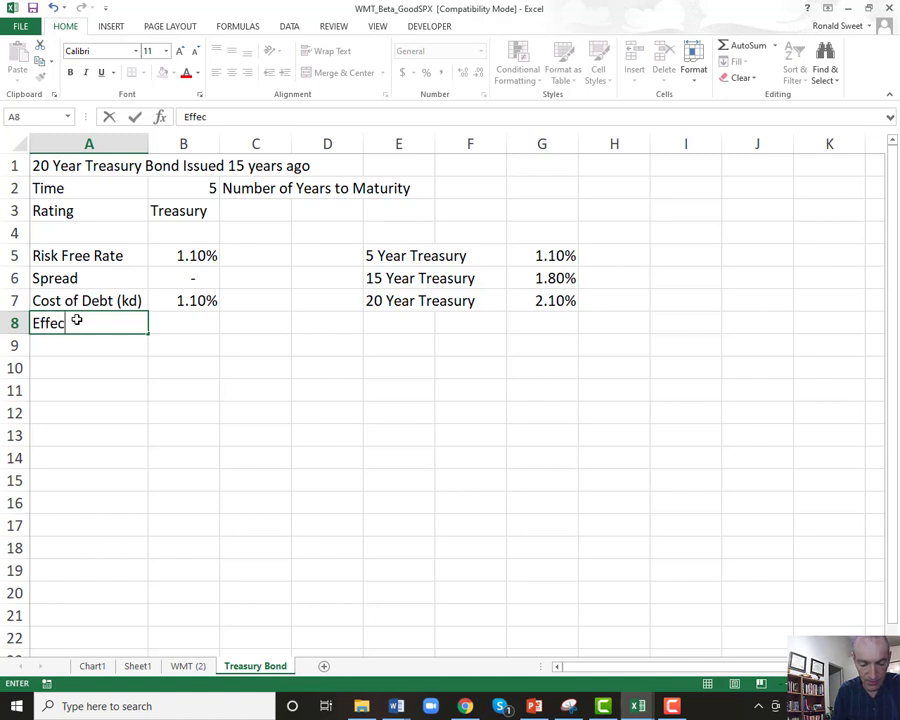
{"action": "type", "text": "tive Yield"}
{"action": "key", "text": "Return"}
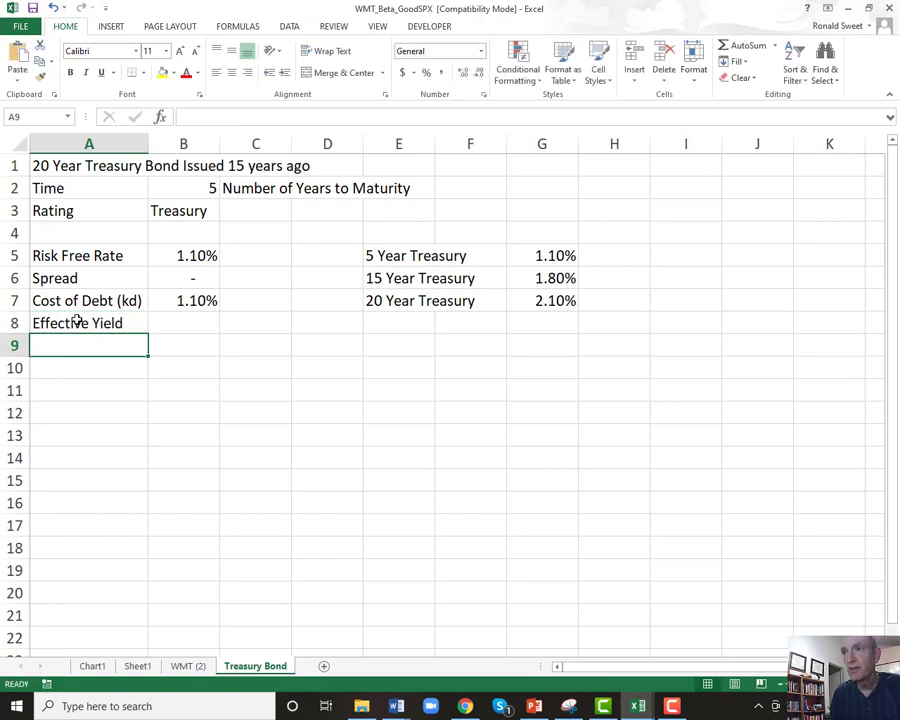
Step: Calculate the semiannually compounded Effective Yield in B8 with the formula +(1+B7/2)^2-1
{"action": "key", "text": "Up"}
{"action": "key", "text": "Right"}
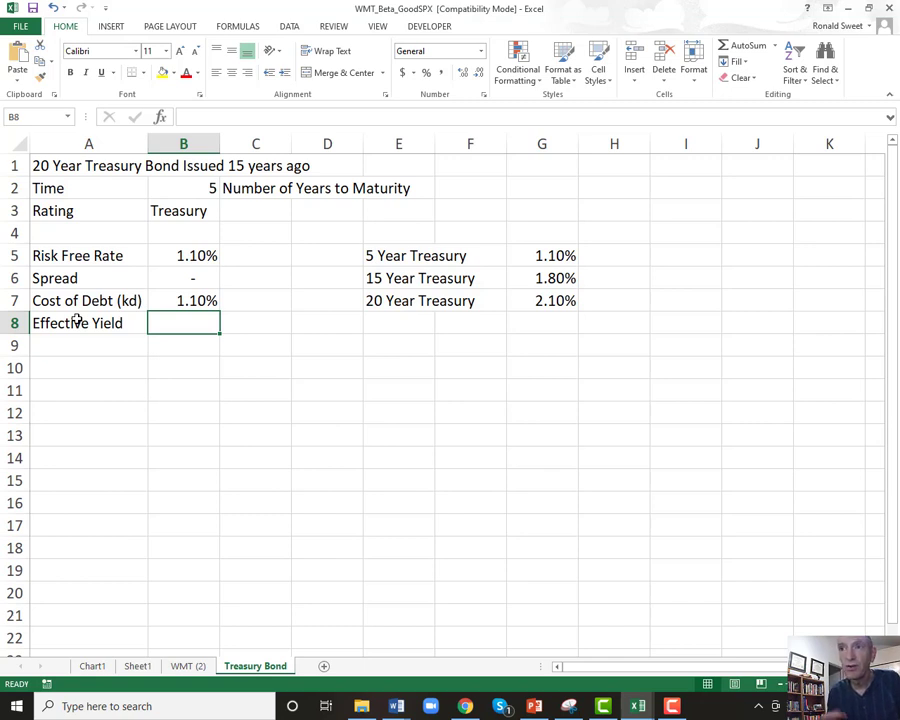
{"action": "type", "text": "+"}
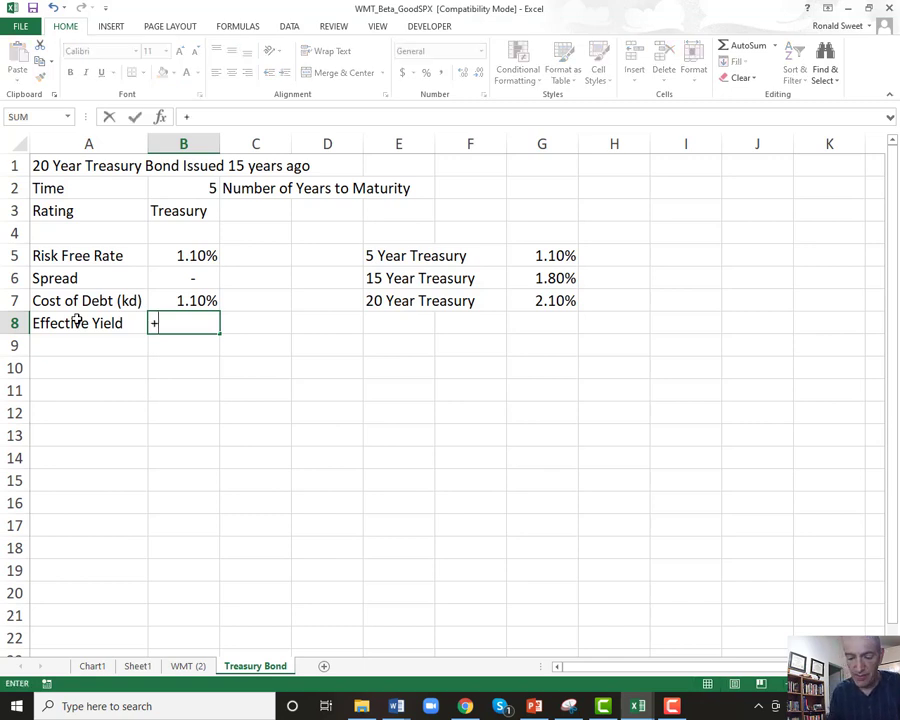
{"action": "type", "text": "(1"}
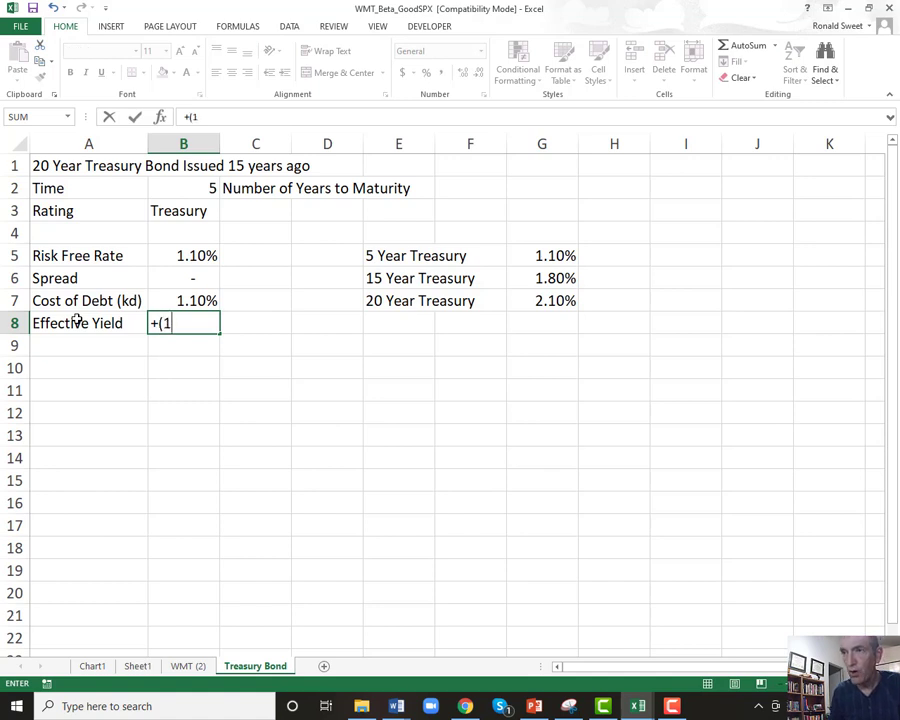
{"action": "type", "text": "+"}
{"action": "key", "text": "Up"}
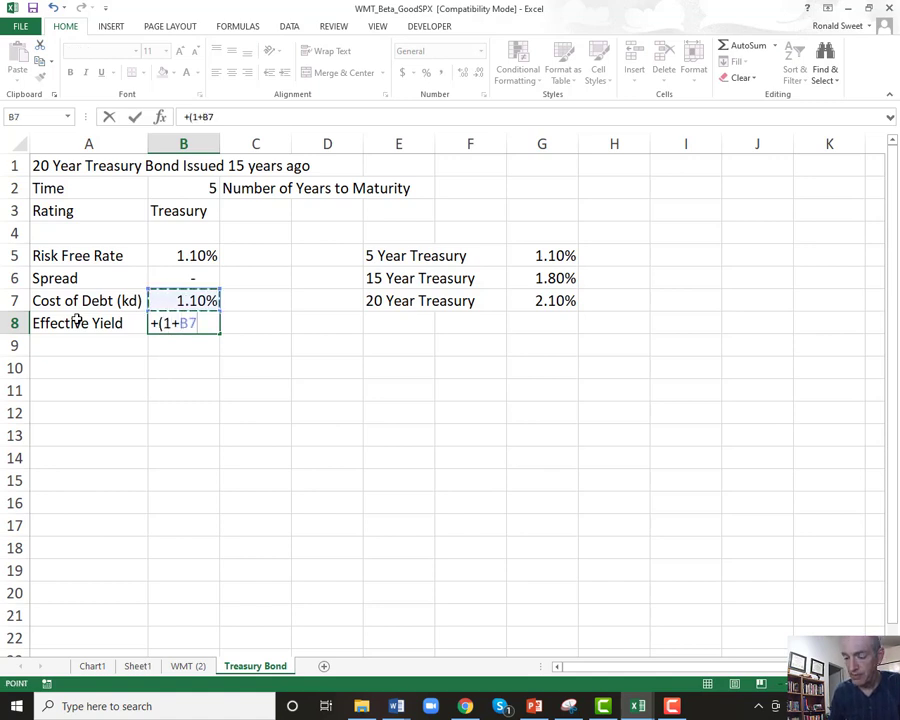
{"action": "type", "text": "/2)^"}
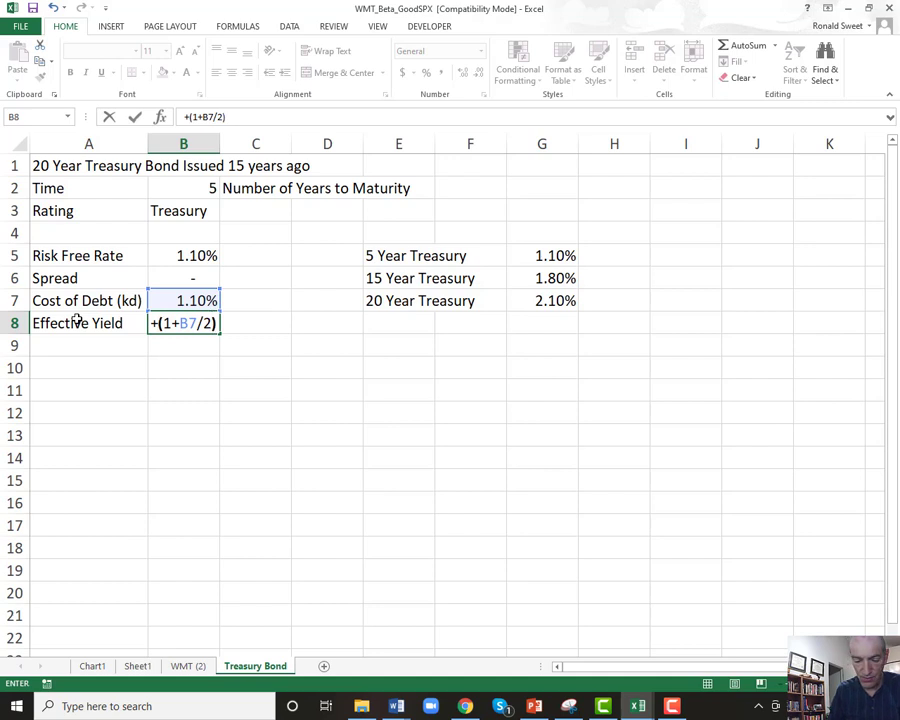
{"action": "type", "text": "2-"}
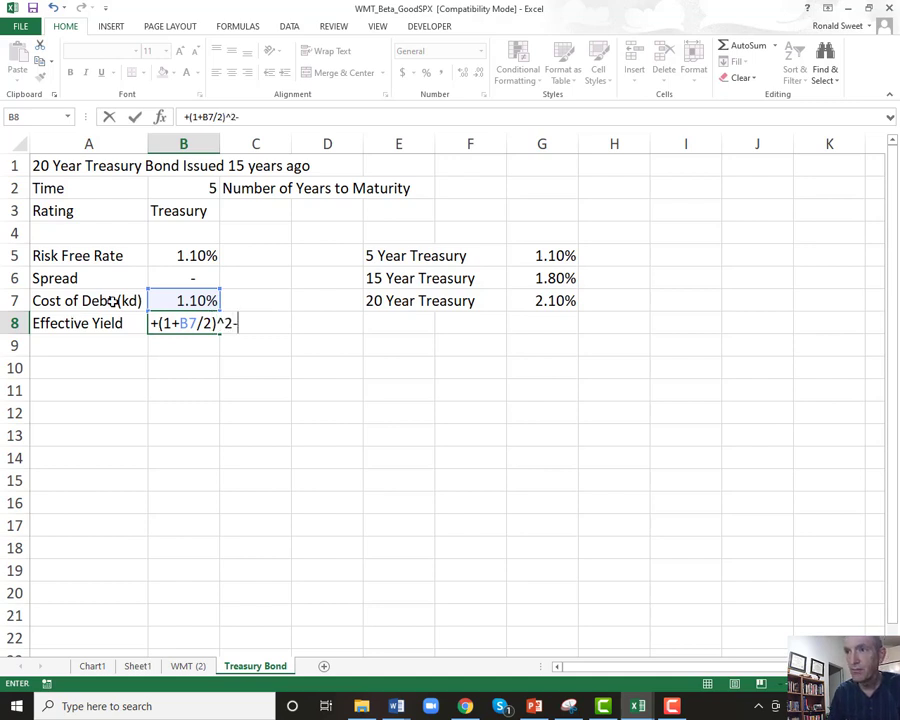
{"action": "type", "text": "1"}
{"action": "key", "text": "Return"}
Step: Show the effective yield formula as text in C8 while keeping the live formula =+(1+B7/2)^2-1 in B8
{"action": "key", "text": "Up"}
{"action": "key", "text": "F2"}
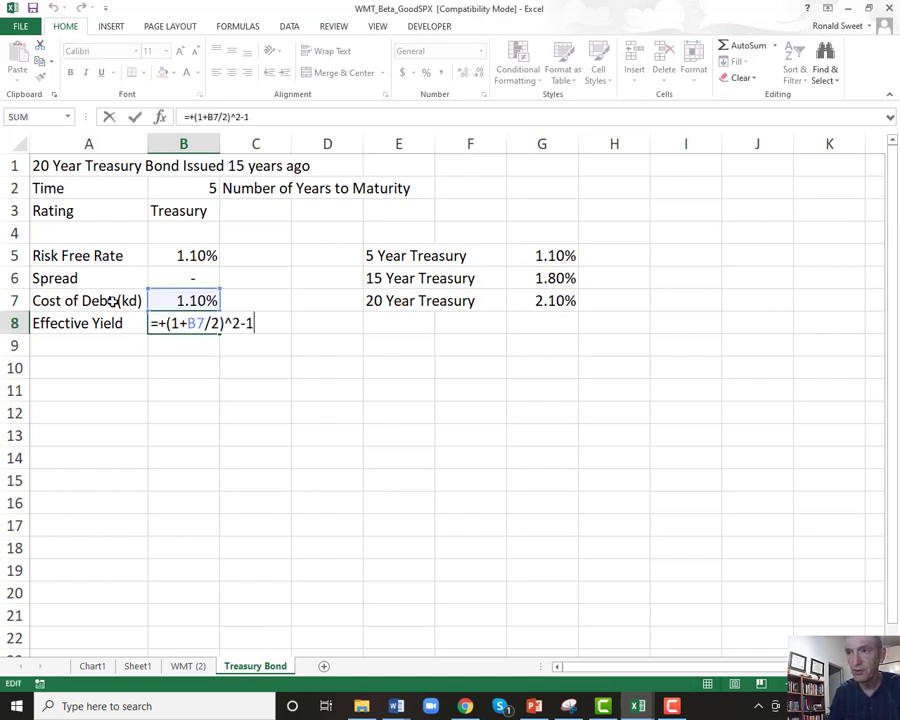
{"action": "key", "text": "Home"}
{"action": "type", "text": "'"}
{"action": "key", "text": "Return"}
{"action": "key", "text": "Up"}
{"action": "key", "text": "ctrl+c"}
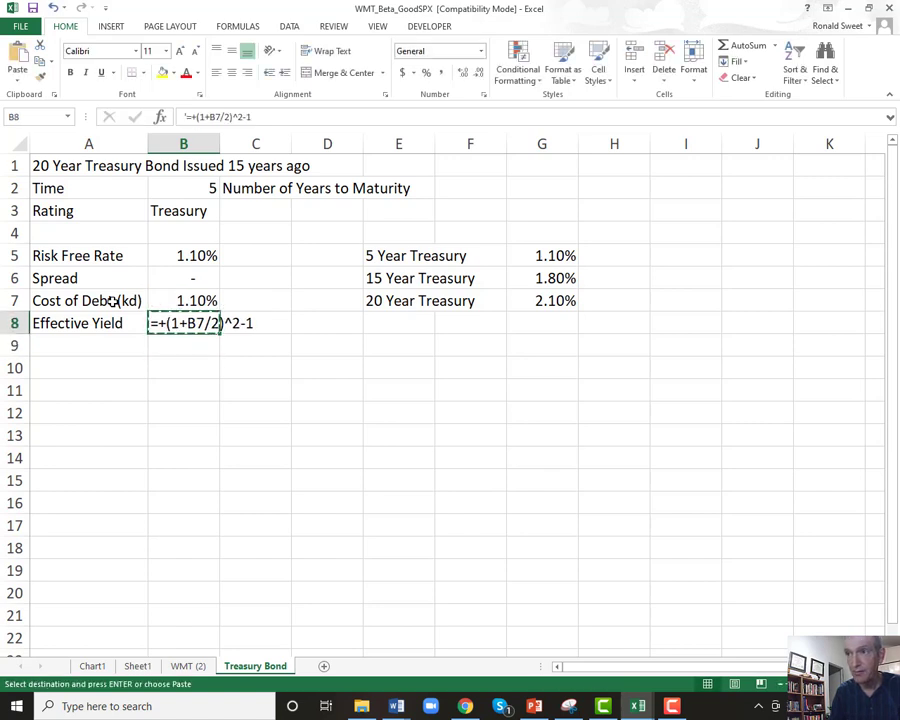
{"action": "key", "text": "Right"}
{"action": "key", "text": "ctrl+v"}
{"action": "key", "text": "Left"}
{"action": "key", "text": "F2"}
{"action": "key", "text": "Home"}
{"action": "key", "text": "Delete"}
{"action": "key", "text": "Return"}
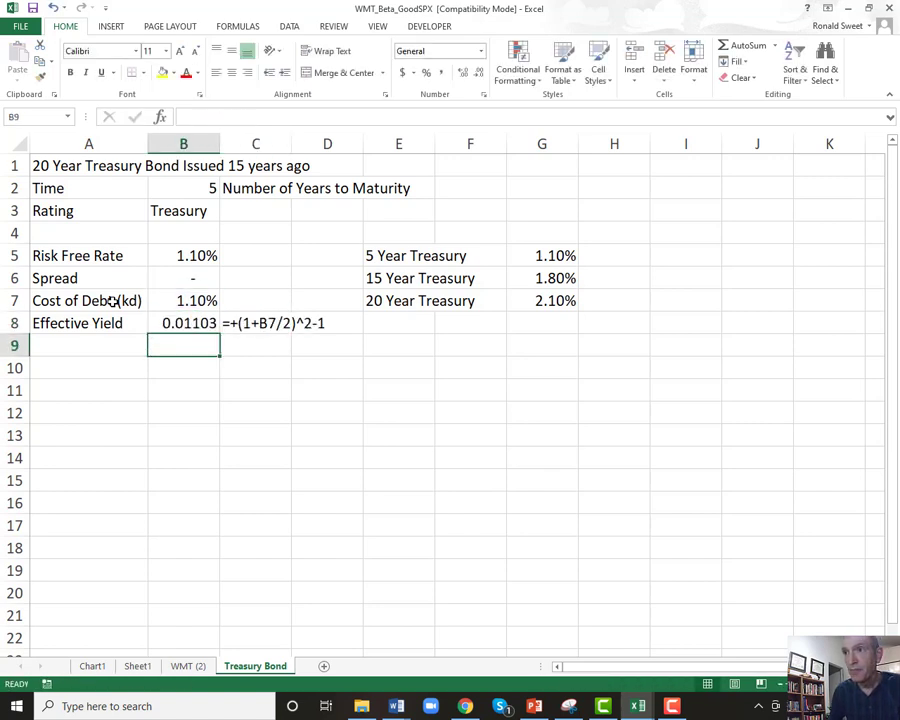
Step: Format the Effective Yield in B8 as a percentage with three decimal places
{"action": "key", "text": "Up"}
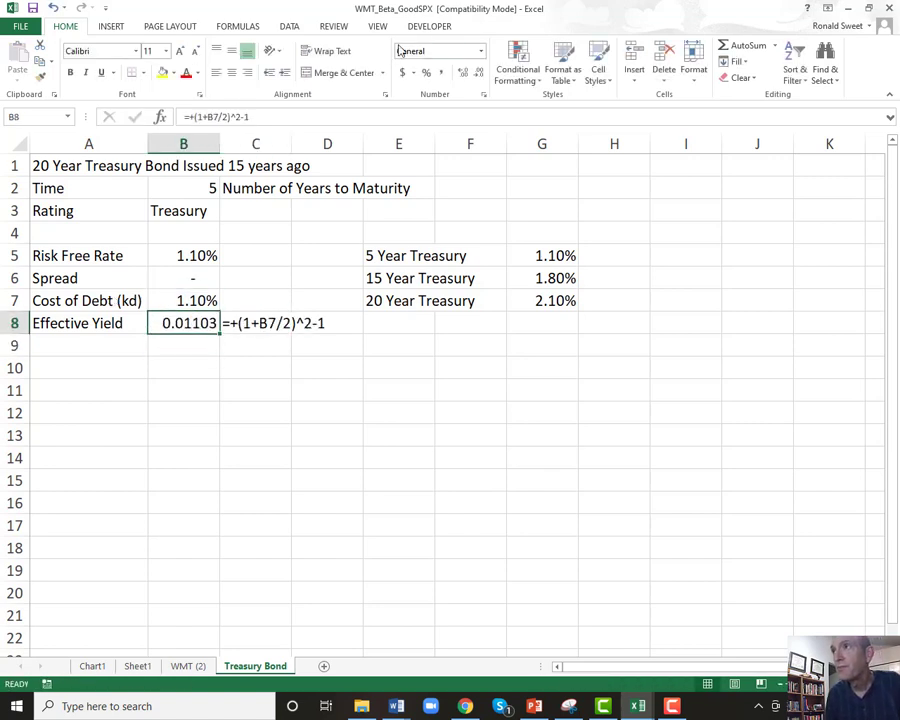
{"action": "left_click", "coordinate": [427, 72]}
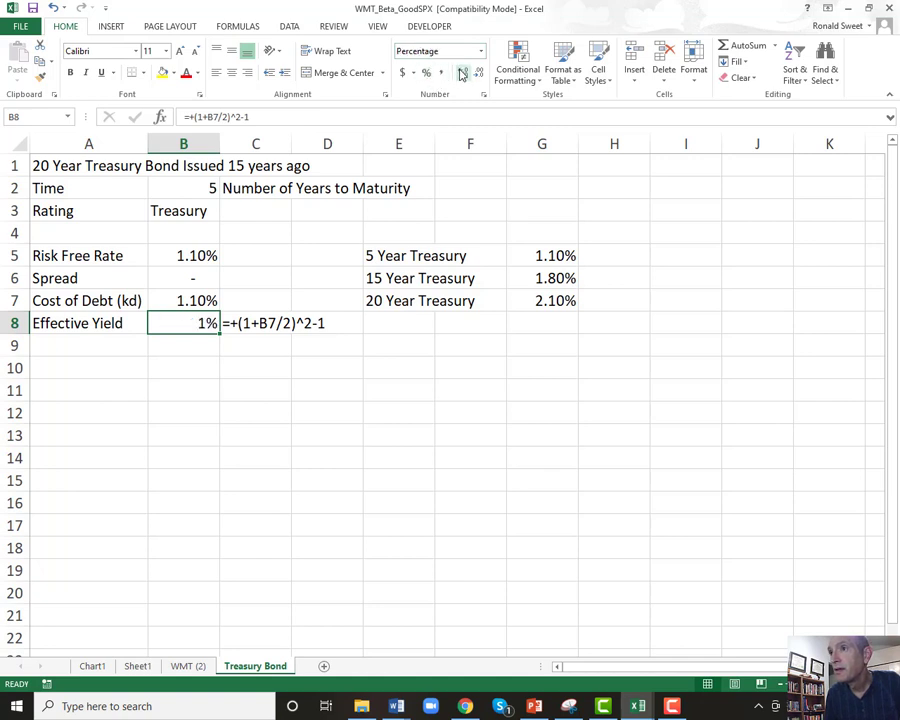
{"action": "left_click", "coordinate": [462, 73]}
{"action": "left_click", "coordinate": [462, 73]}
{"action": "left_click", "coordinate": [462, 73]}
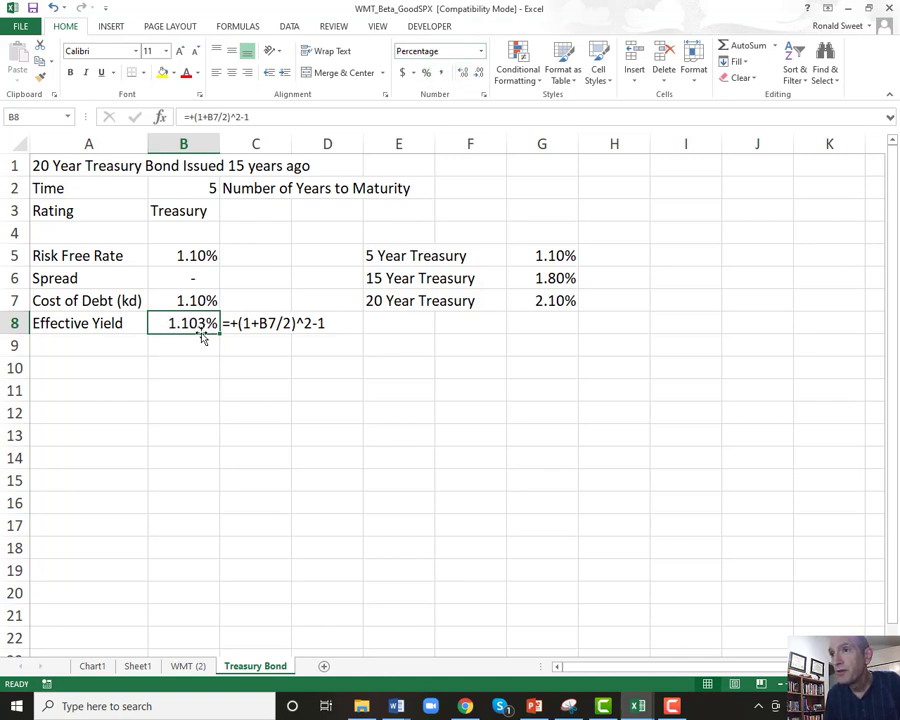
Step: Compare the Cost of Debt in B7 with the Effective Yield in B8
{"action": "left_click", "coordinate": [183, 299]}
{"action": "left_click", "coordinate": [172, 320]}
{"action": "left_click", "coordinate": [179, 301]}
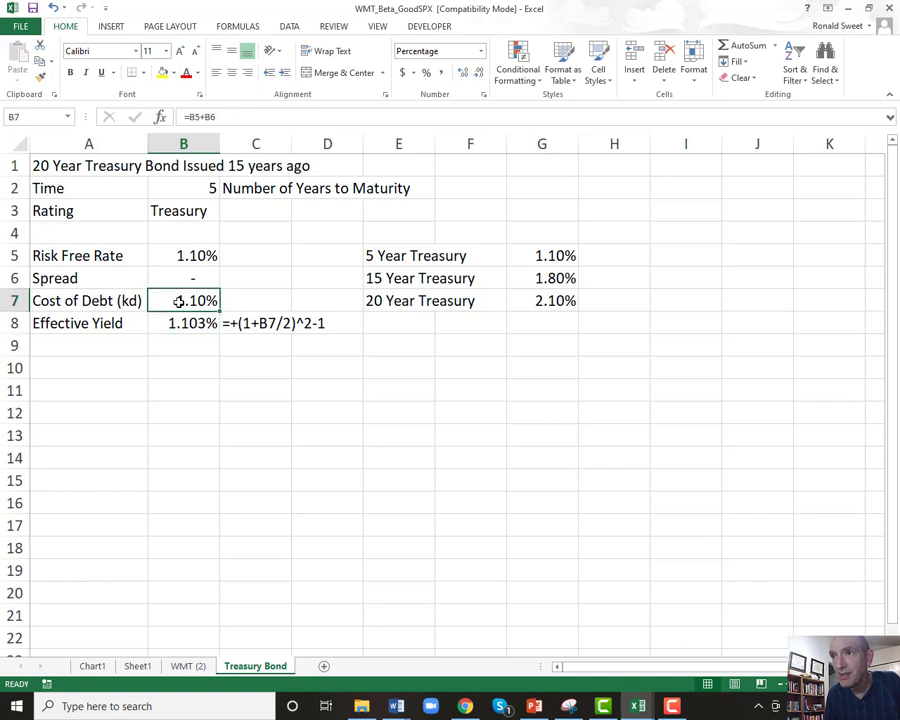
{"action": "left_click", "coordinate": [175, 318]}
{"action": "left_click", "coordinate": [177, 297]}
{"action": "left_click", "coordinate": [176, 320]}
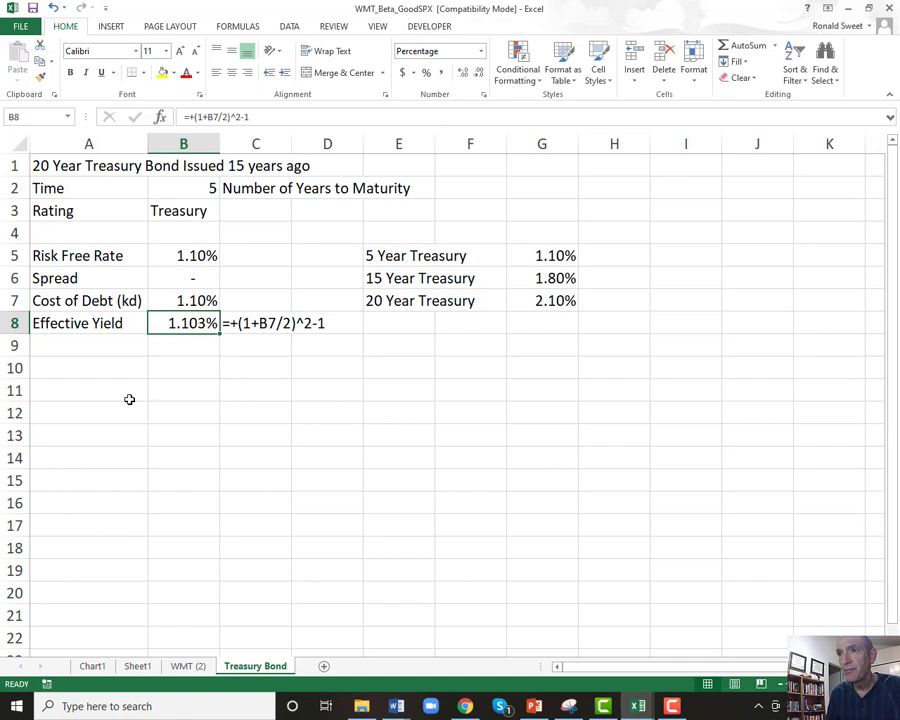
Step: Enter the heading Certificate of Deposit in A11
{"action": "left_click", "coordinate": [93, 384]}
{"action": "type", "text": "Ce"}
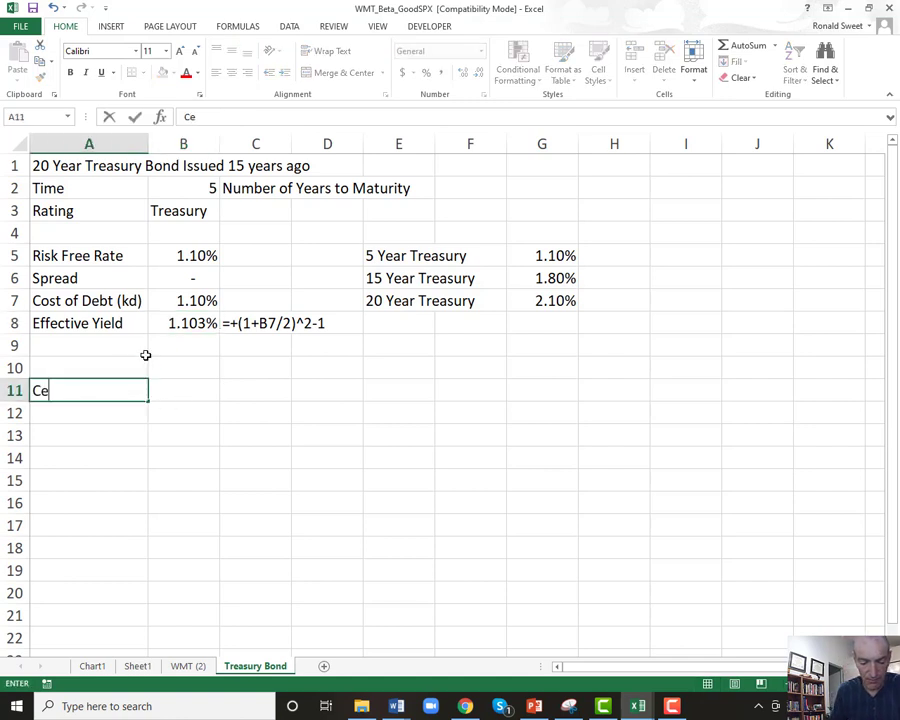
{"action": "type", "text": "rtifica"}
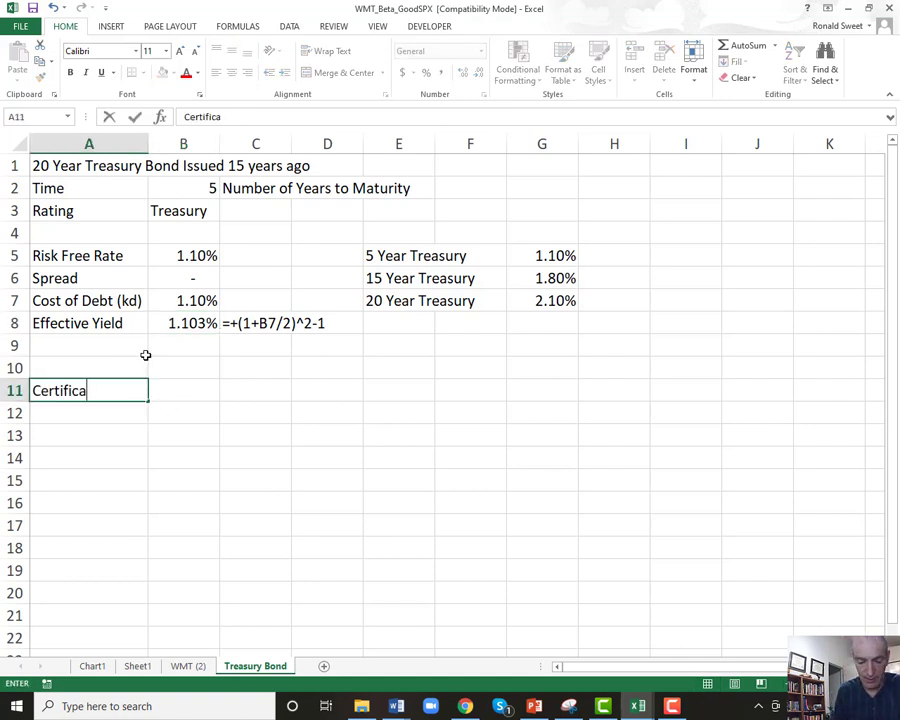
{"action": "type", "text": "te of Deposit"}
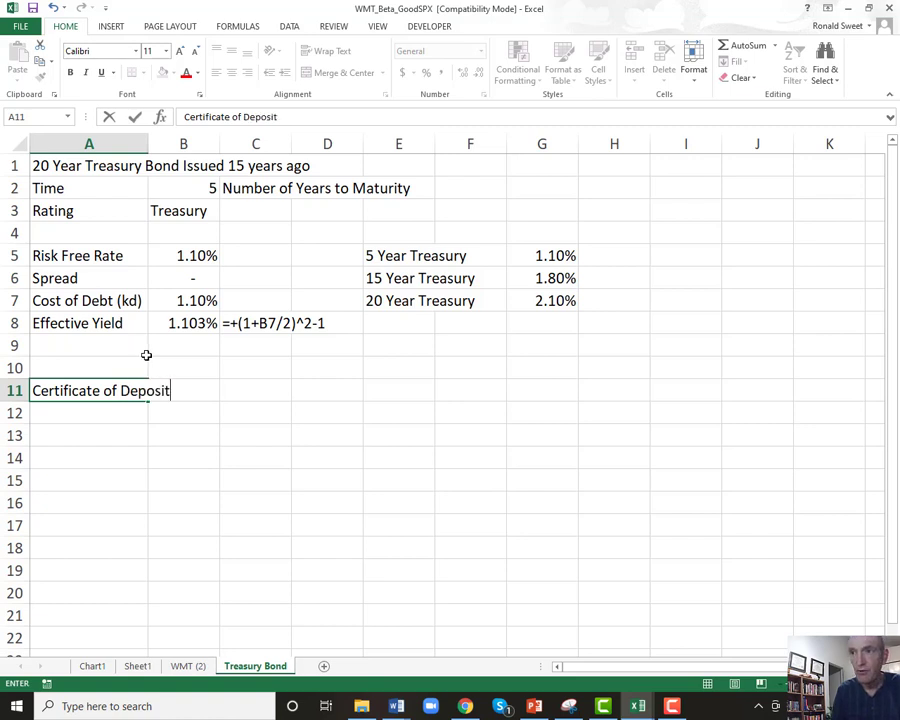
{"action": "key", "text": "Return"}
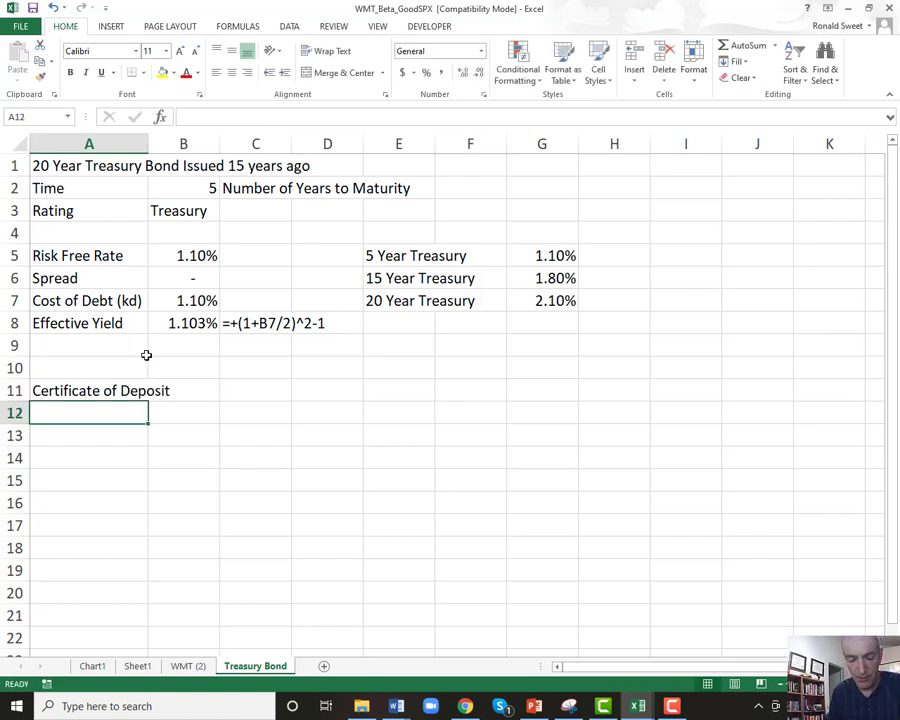
Step: Enter an indented Stated Rate label in A12 with the value .05 beside it in B12
{"action": "type", "text": "State"}
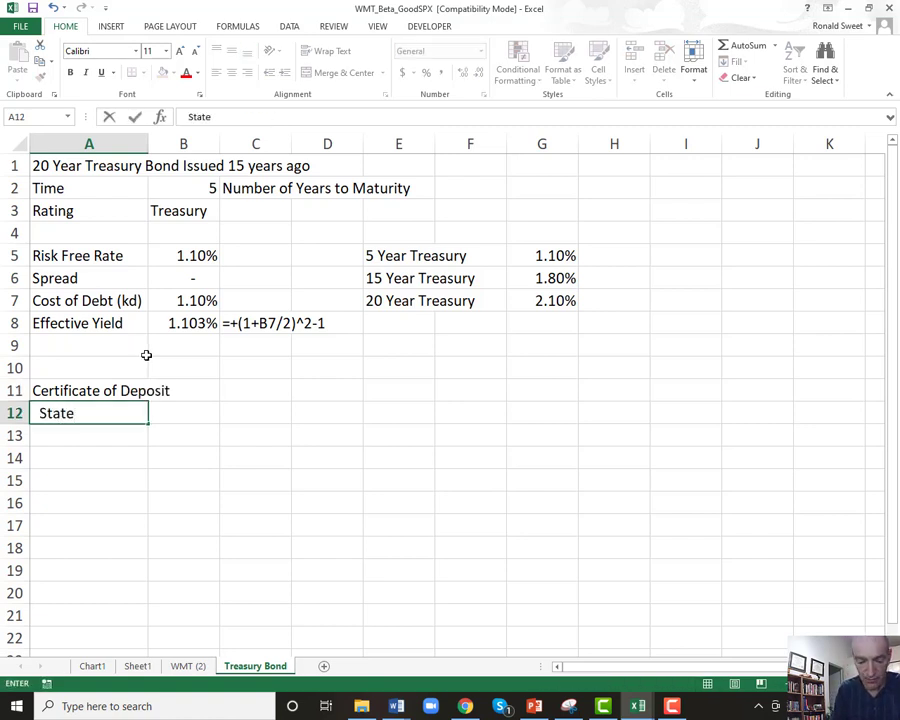
{"action": "type", "text": "d Rate"}
{"action": "key", "text": "ctrl+Return"}
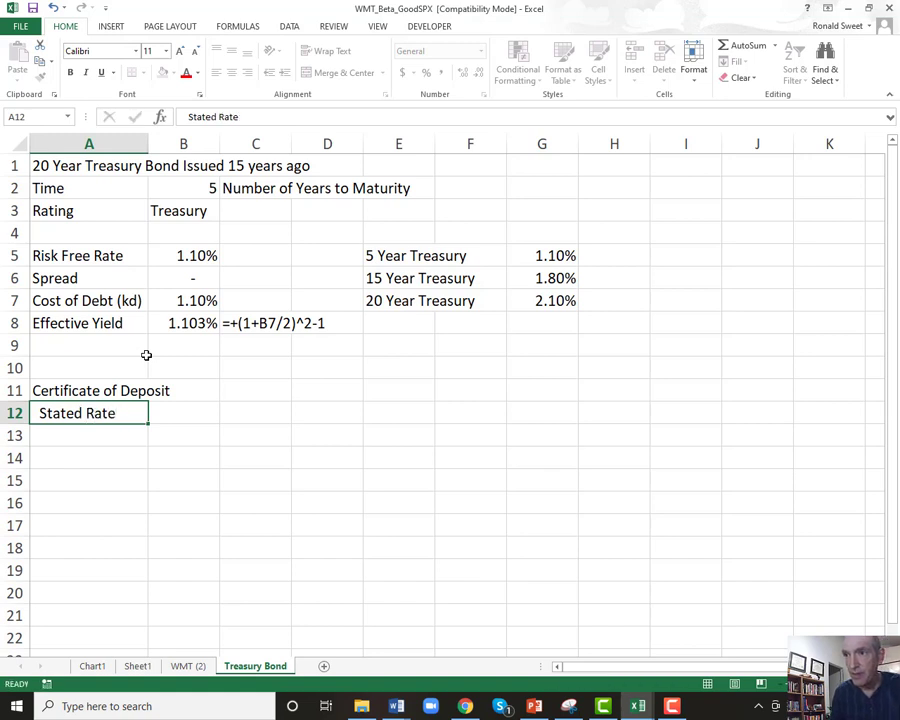
{"action": "key", "text": "Right"}
{"action": "type", "text": ".05"}
{"action": "key", "text": "Return"}
Step: Enter an indented label APY (Annual Percentage Yield) in A13 under the Stated Rate label
{"action": "key", "text": "Left"}
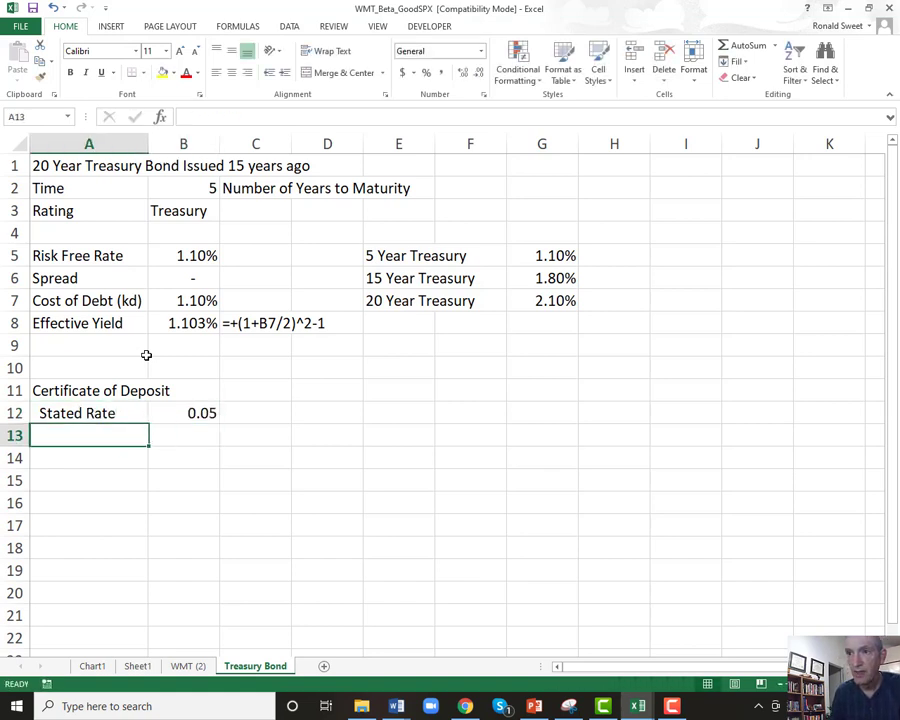
{"action": "type", "text": "AP"}
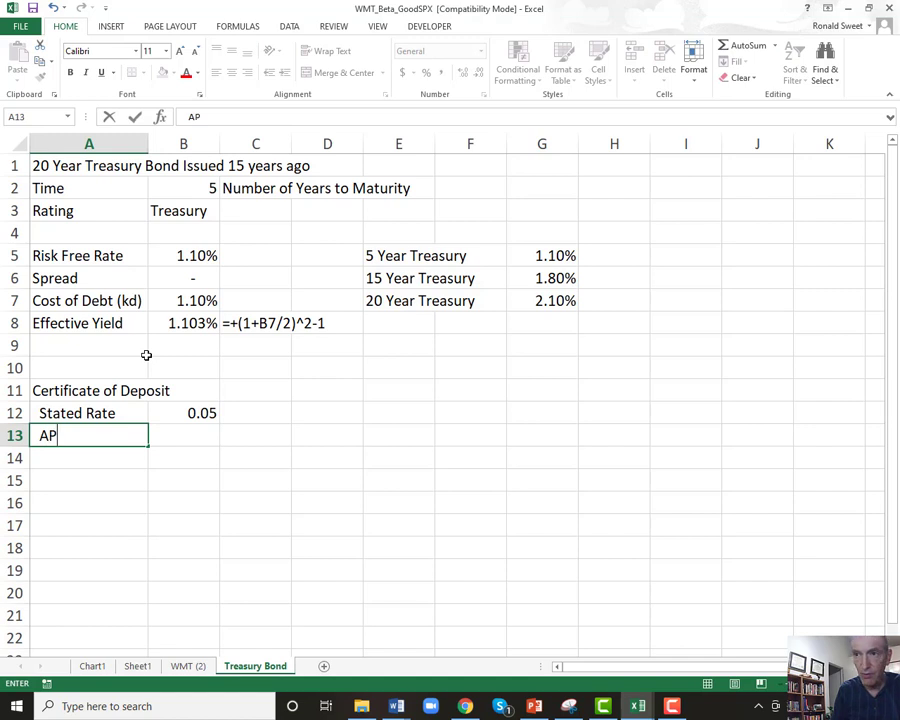
{"action": "type", "text": "Y"}
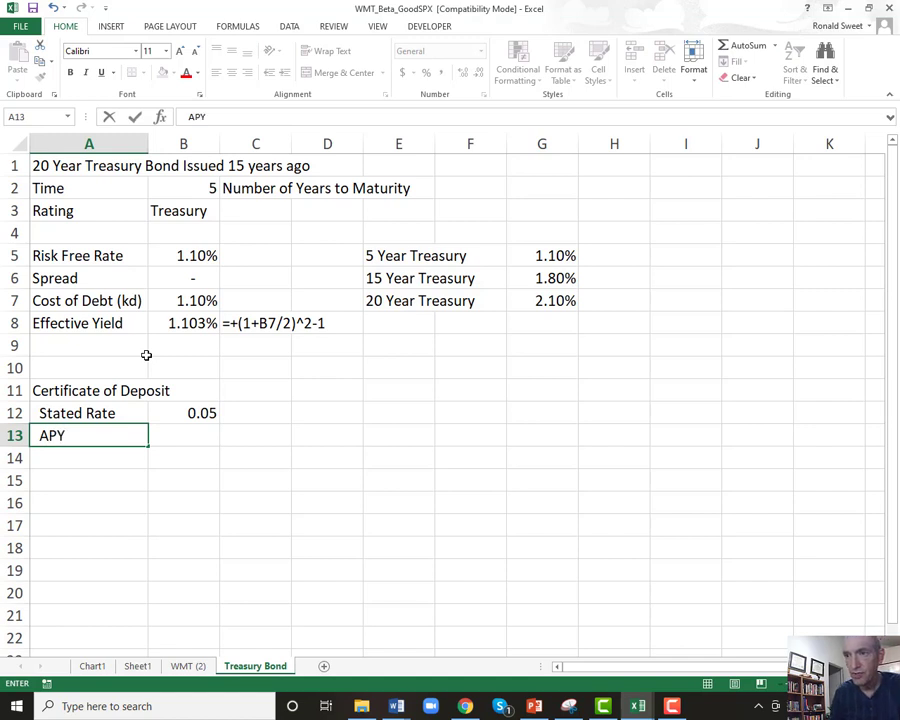
{"action": "type", "text": " (Annual"}
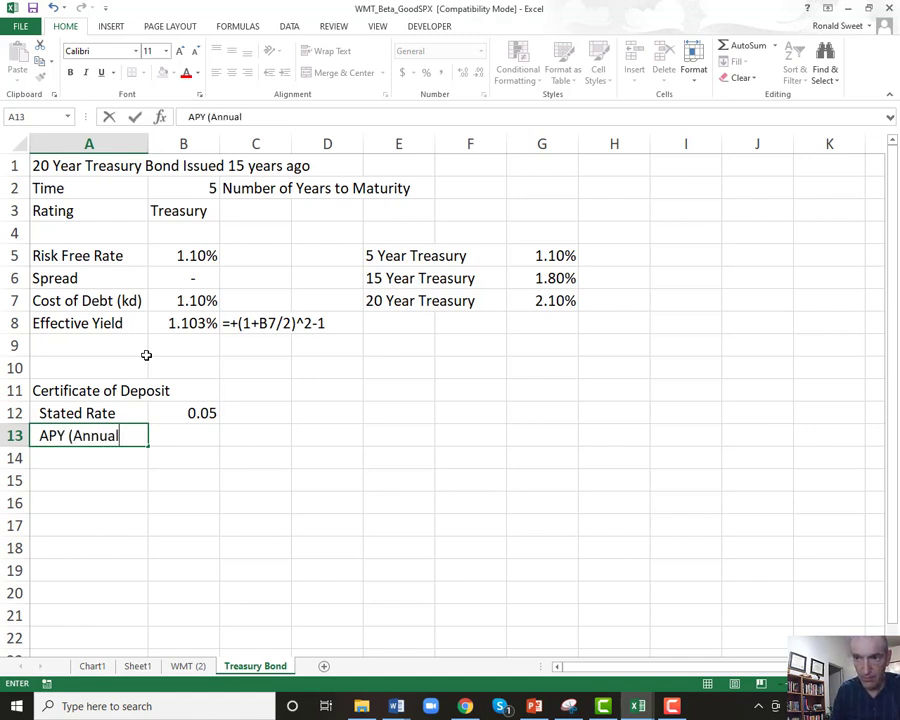
{"action": "type", "text": " Percentage Y"}
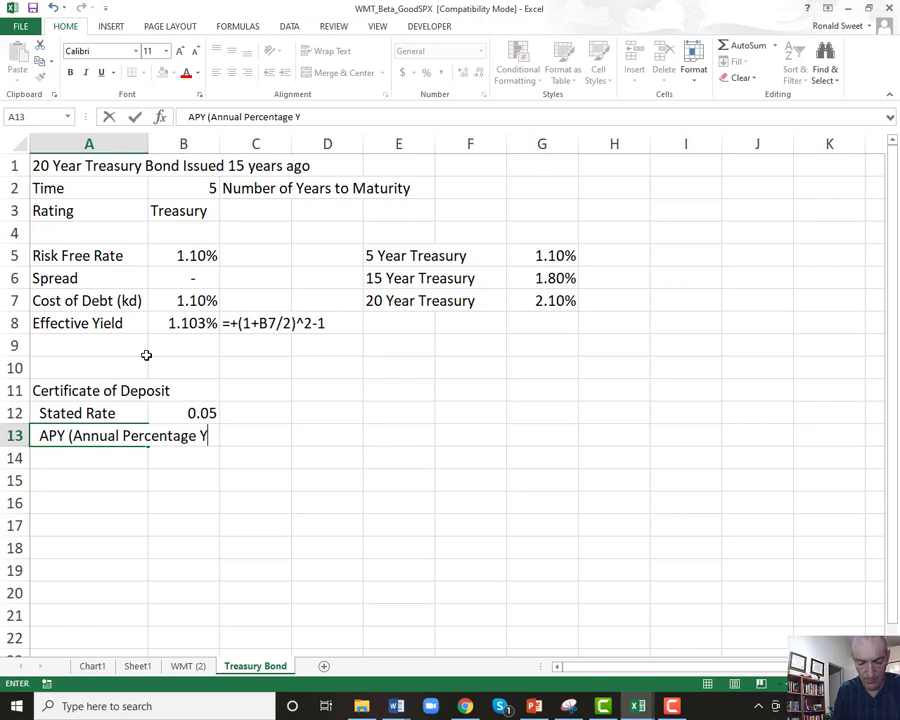
{"action": "type", "text": "ield)"}
{"action": "key", "text": "Return"}
Step: Move the stated rate value from B12 to D12 to clear space for the long labels
{"action": "key", "text": "Up"}
{"action": "key", "text": "Right"}
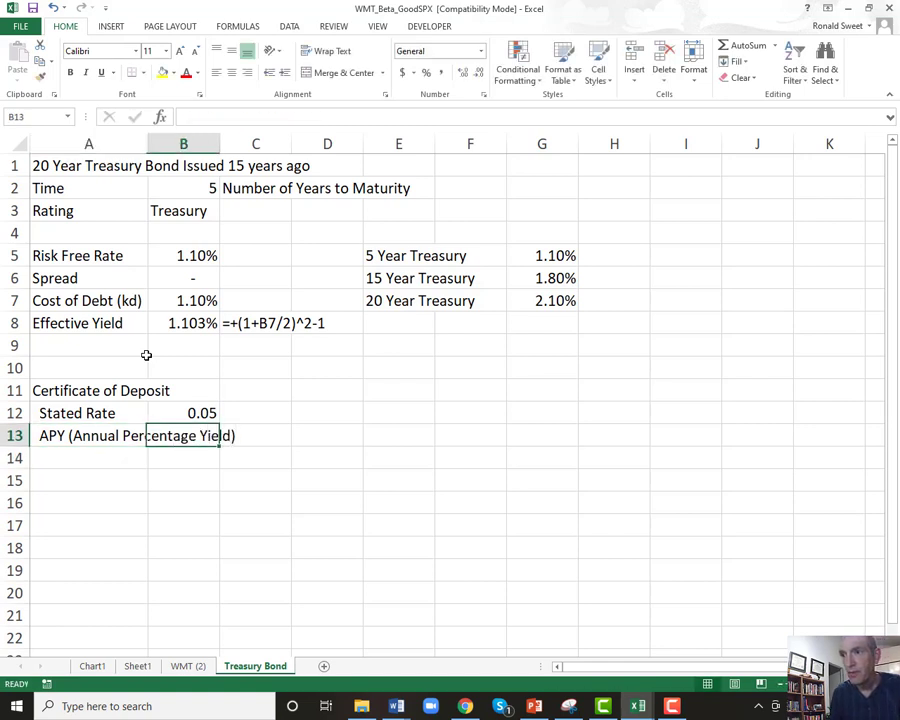
{"action": "key", "text": "Up"}
{"action": "key", "text": "ctrl+x"}
{"action": "key", "text": "Right"}
{"action": "key", "text": "Right"}
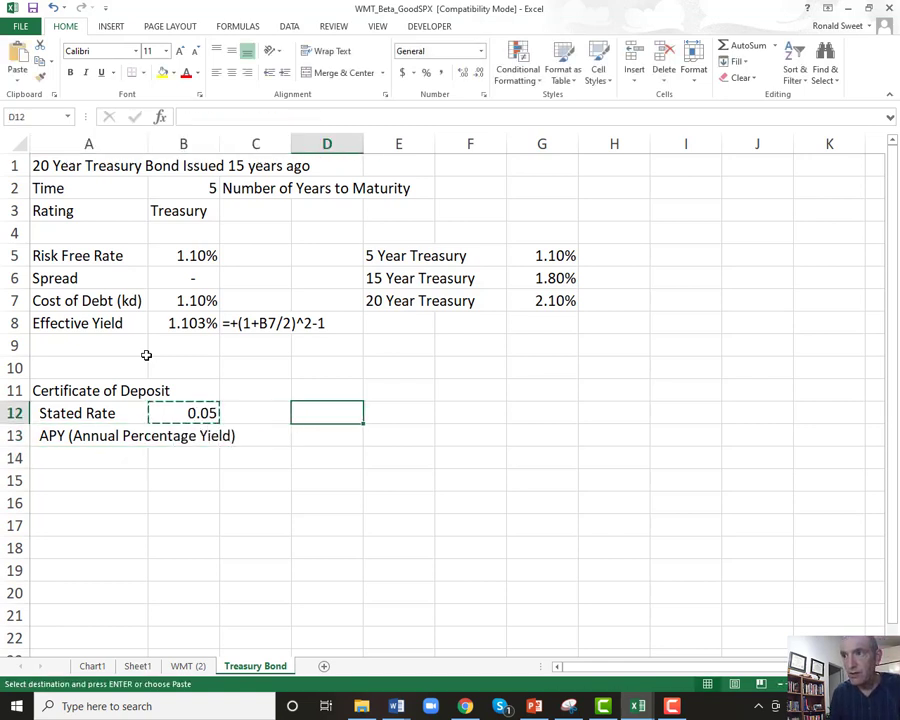
{"action": "key", "text": "ctrl+v"}
{"action": "key", "text": "Down"}
{"action": "key", "text": "Up"}
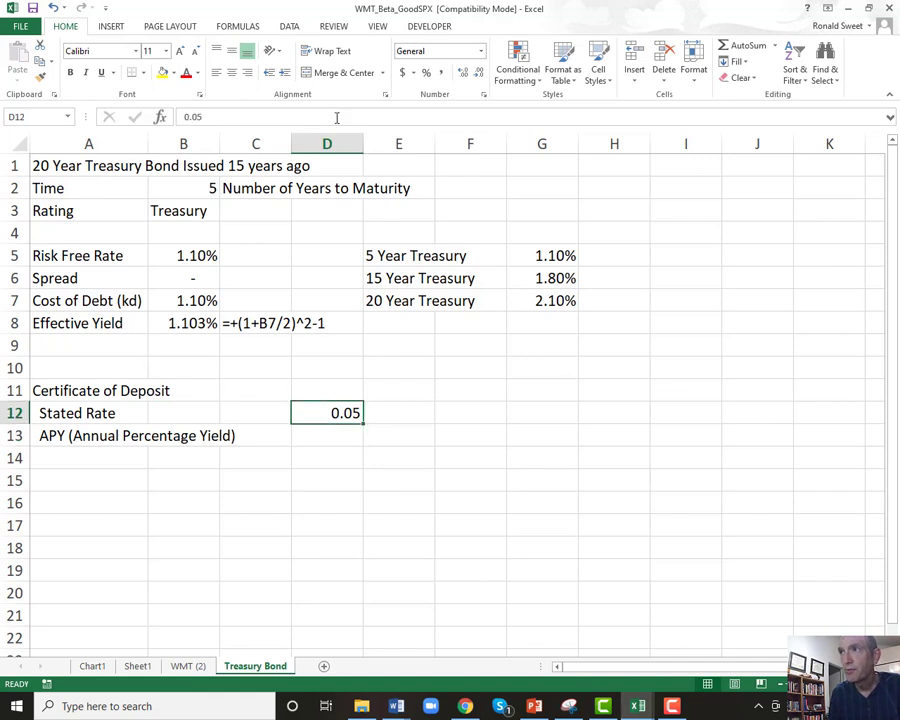
Step: Format the stated rate in D12 as a percentage with two decimal places
{"action": "left_click", "coordinate": [427, 75]}
{"action": "left_click", "coordinate": [462, 73]}
{"action": "left_click", "coordinate": [462, 73]}
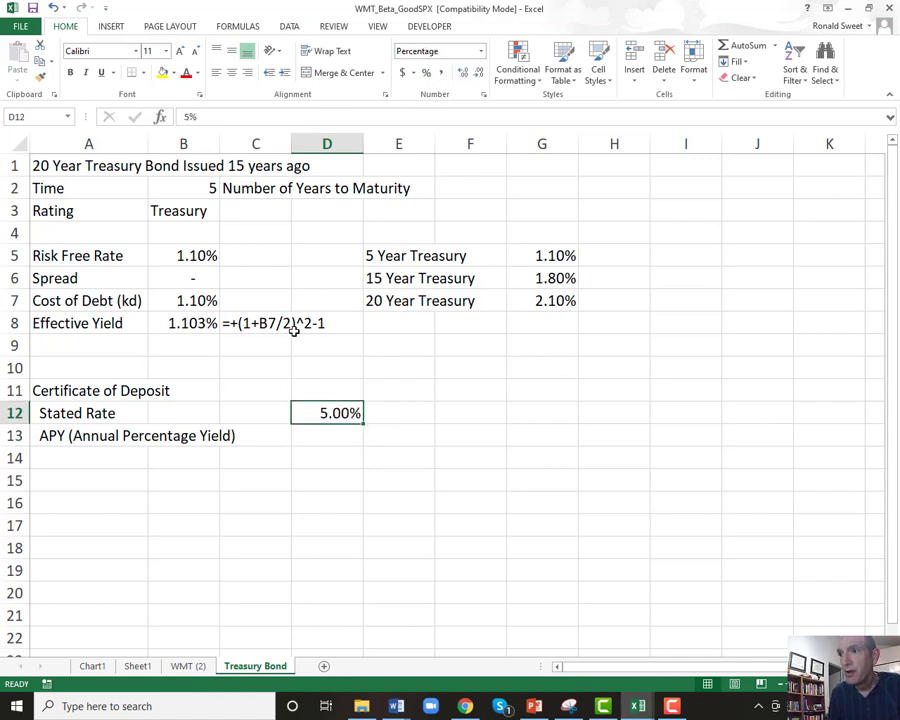
Step: Review the Effective Yield formula text in C8 as a model for the APY calculation
{"action": "left_click", "coordinate": [247, 323]}
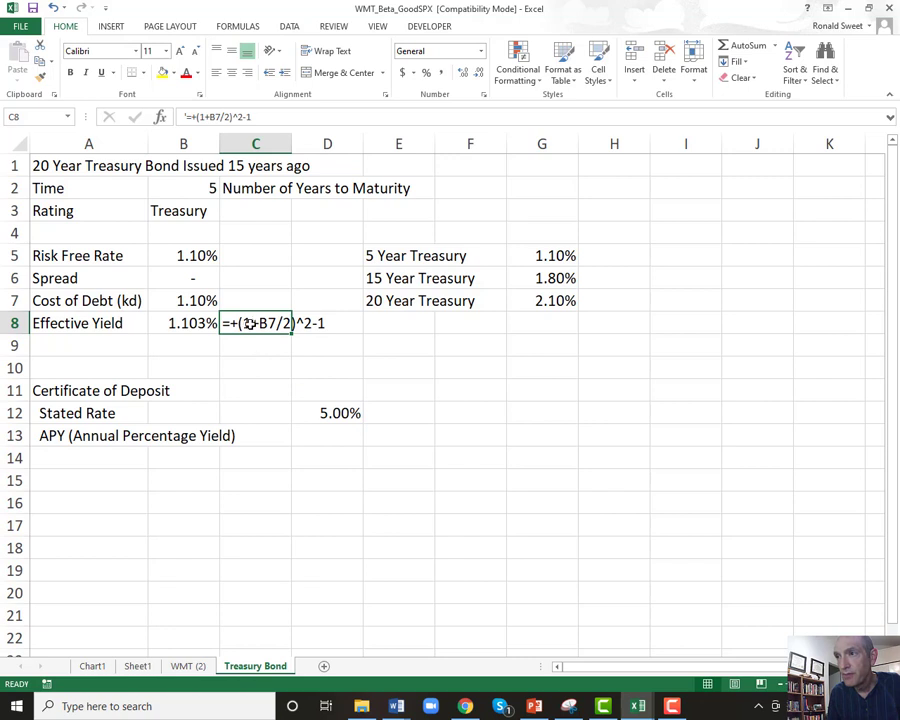
{"action": "left_click_drag", "start_coordinate": [250, 322], "coordinate": [312, 323]}
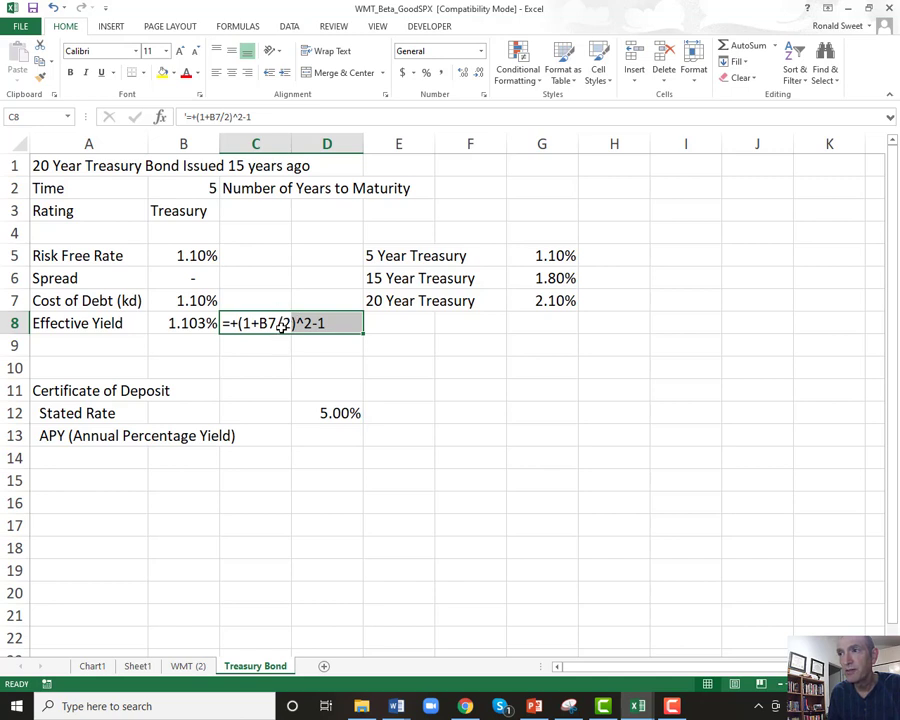
{"action": "left_click", "coordinate": [71, 433]}
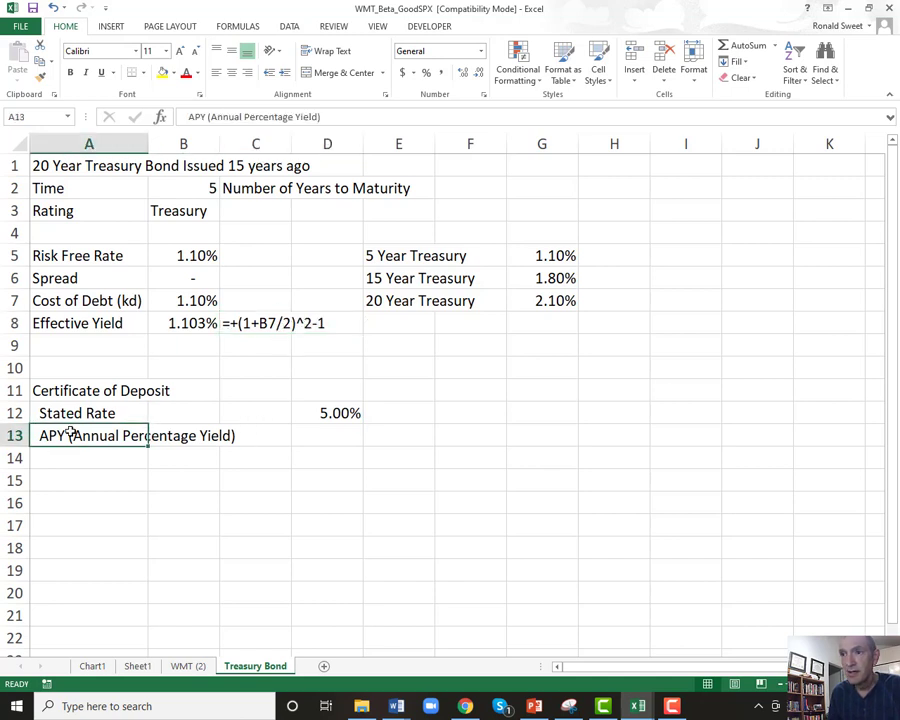
Step: Extend the label in A12 to read Stated Rate (paid monthly)
{"action": "left_click", "coordinate": [67, 418]}
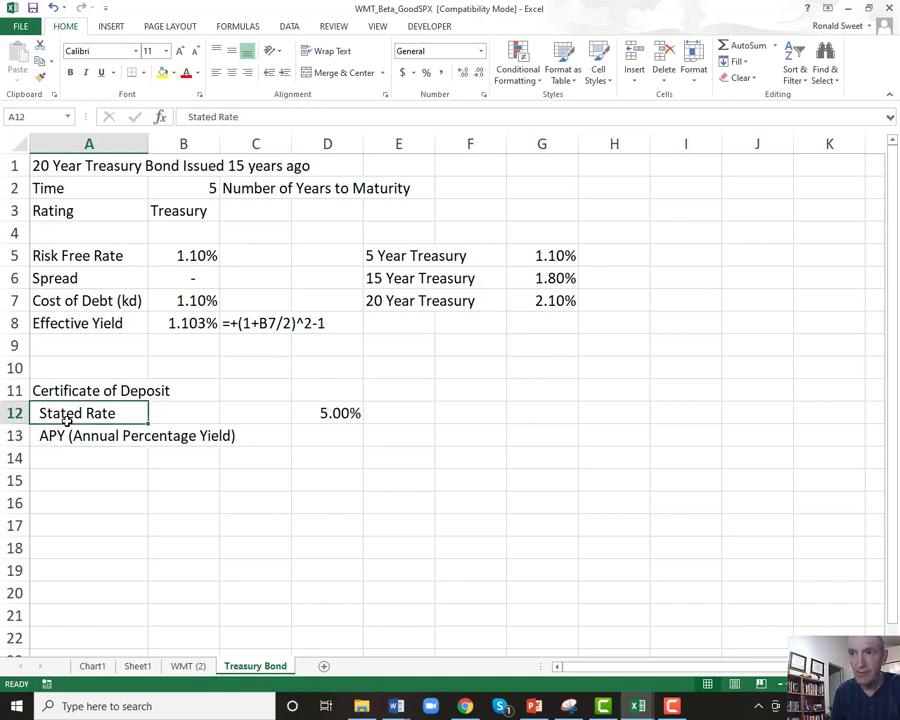
{"action": "key", "text": "F2"}
{"action": "type", "text": "("}
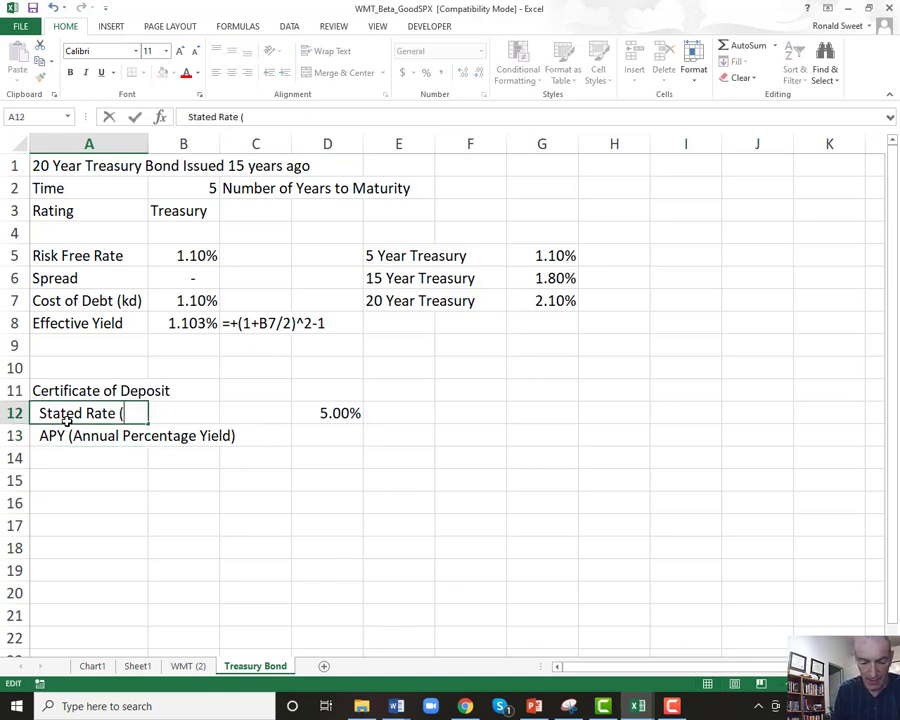
{"action": "type", "text": "paid monthyl;"}
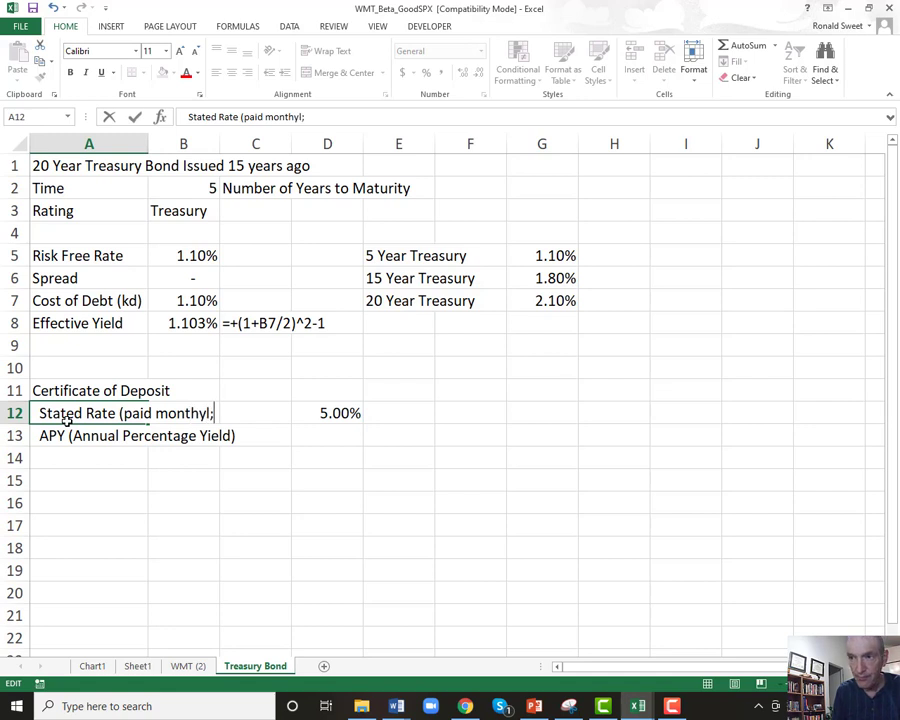
{"action": "key", "text": "BackSpace"}
{"action": "key", "text": "BackSpace"}
{"action": "type", "text": "ly"}
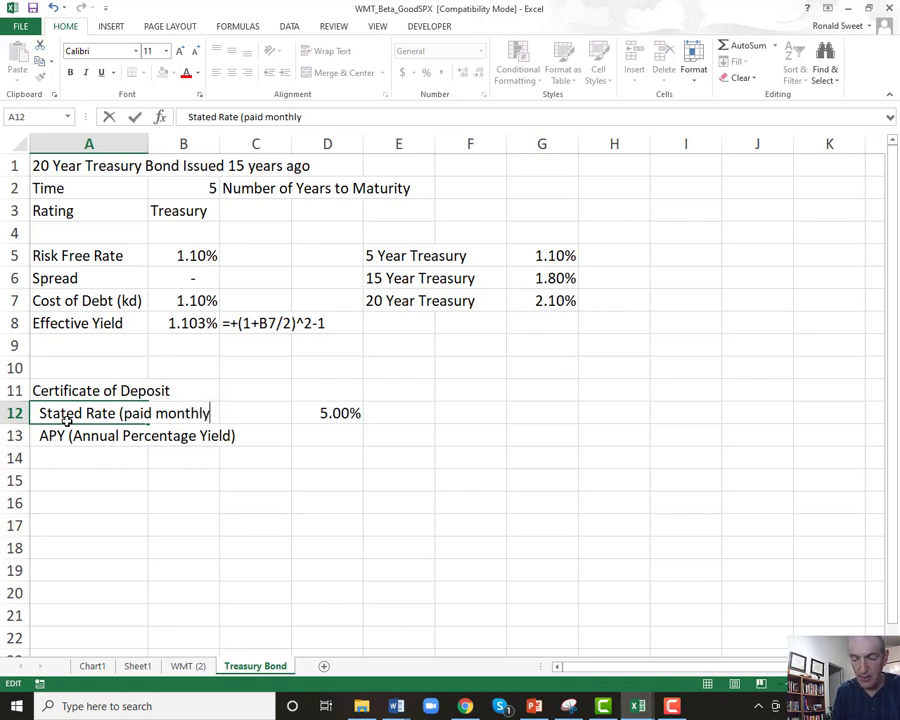
{"action": "type", "text": ")"}
{"action": "key", "text": "Return"}
Step: Calculate the APY in D13 with the monthly compounding formula +(1+D12/12)^12-1
{"action": "key", "text": "Right"}
{"action": "key", "text": "Right"}
{"action": "key", "text": "Right"}
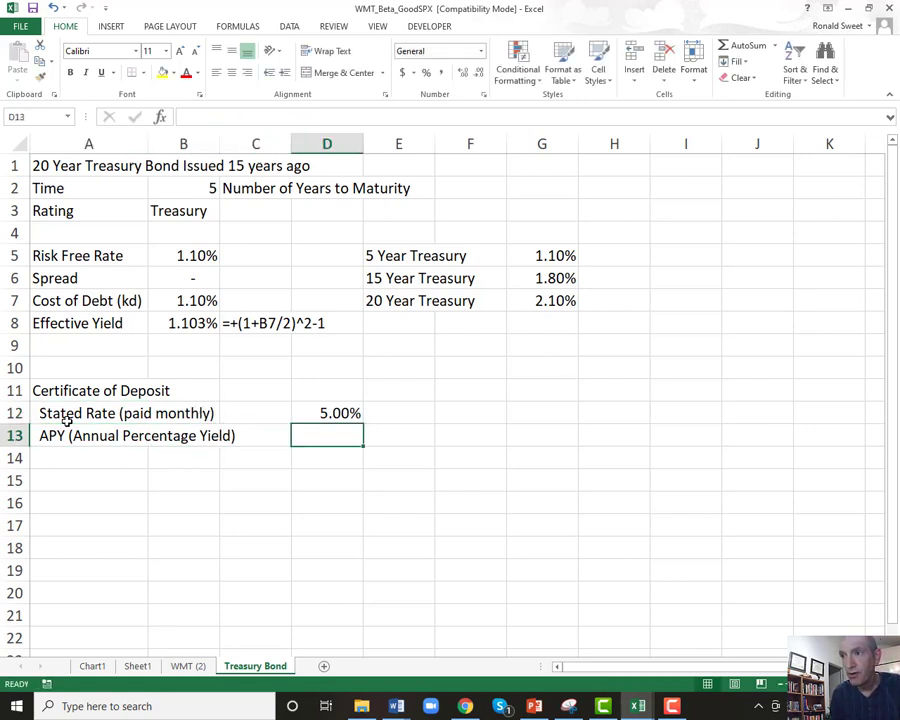
{"action": "type", "text": "+(1+"}
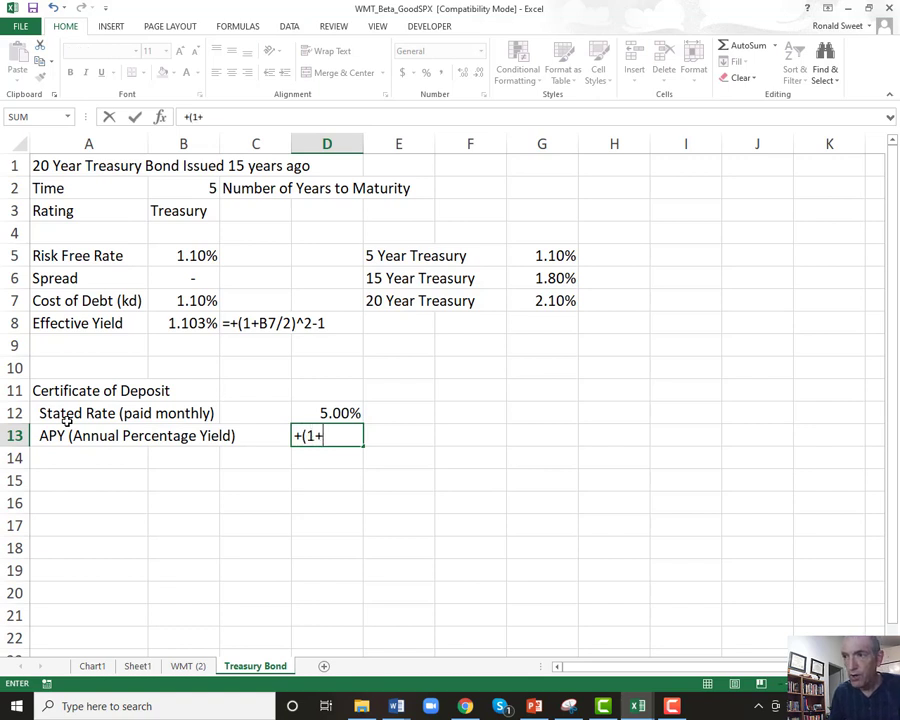
{"action": "key", "text": "Up"}
{"action": "type", "text": "/"}
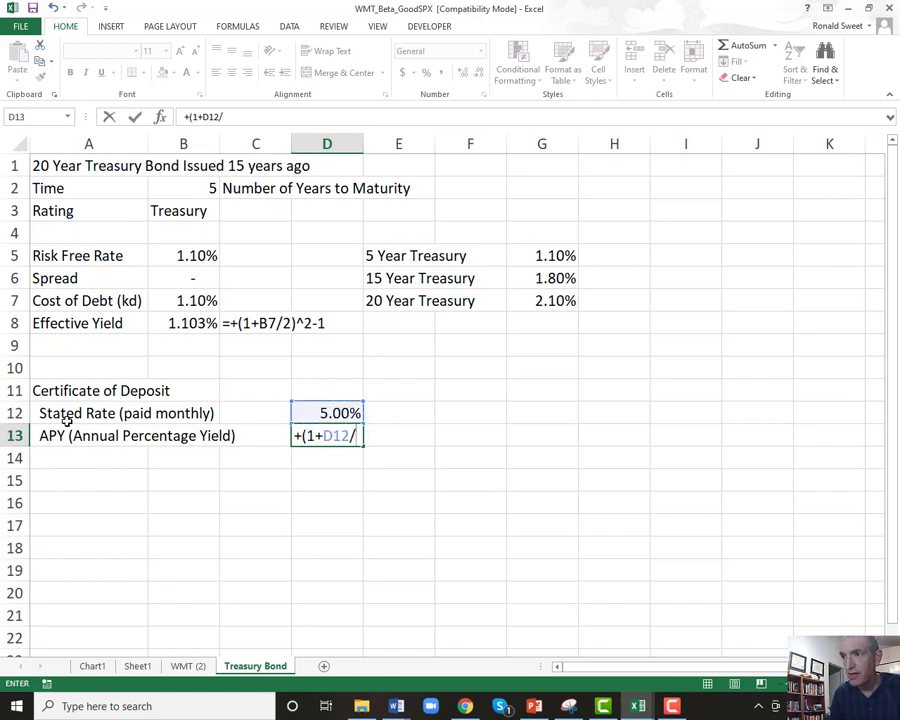
{"action": "type", "text": "12)^"}
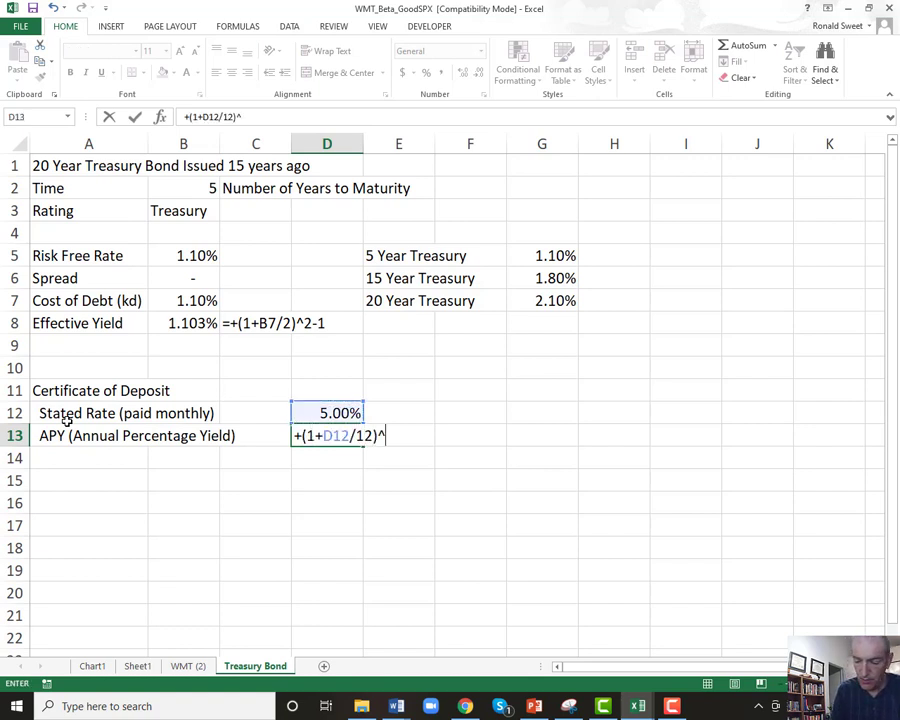
{"action": "type", "text": "12-1"}
{"action": "key", "text": "Return"}
Step: Format the APY in D13 as a percentage with two decimal places
{"action": "key", "text": "Up"}
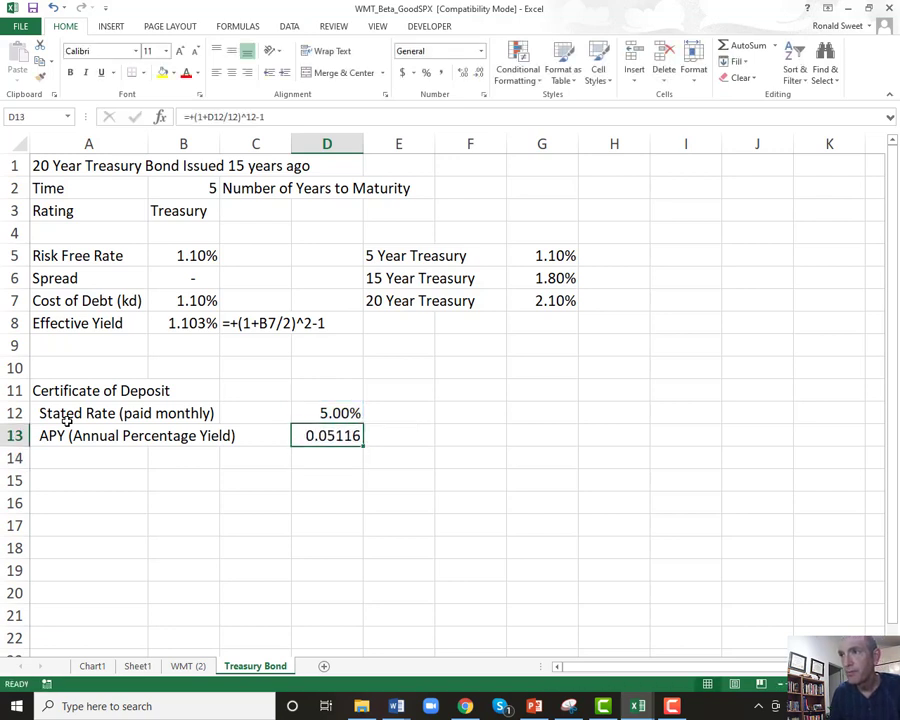
{"action": "left_click", "coordinate": [426, 73]}
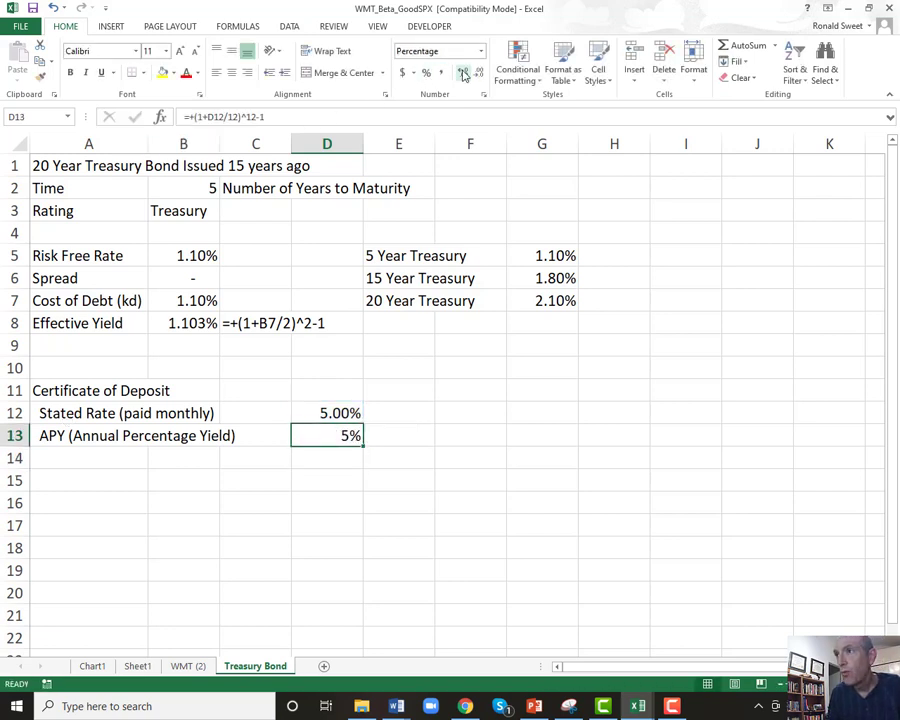
{"action": "left_click", "coordinate": [463, 73]}
{"action": "left_click", "coordinate": [463, 73]}
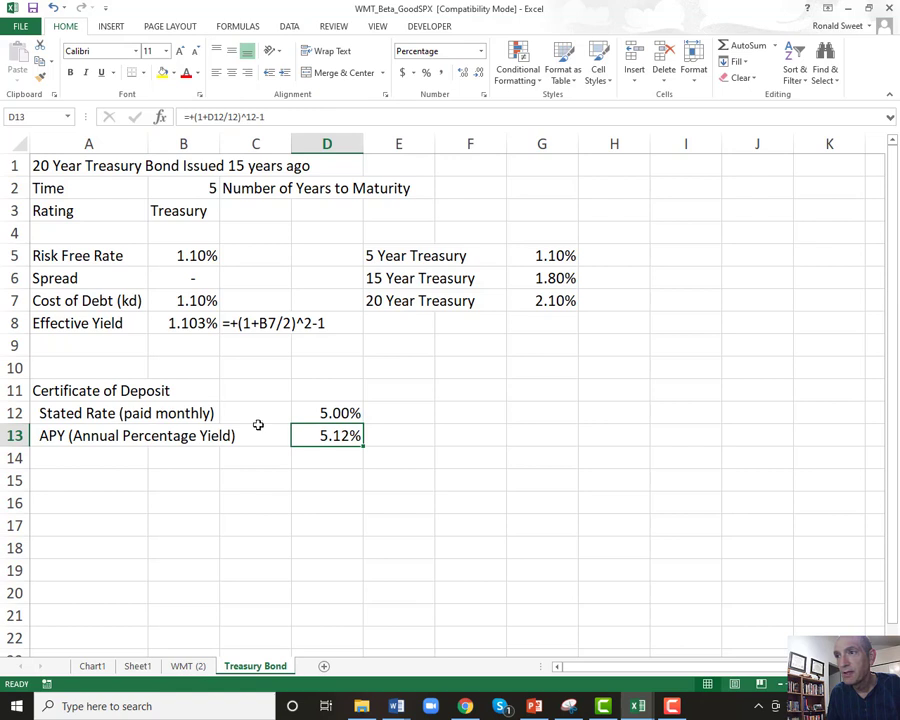
Step: Inspect the APY formula in D13 and its reference to the stated rate, leaving it as is
{"action": "left_click", "coordinate": [280, 118]}
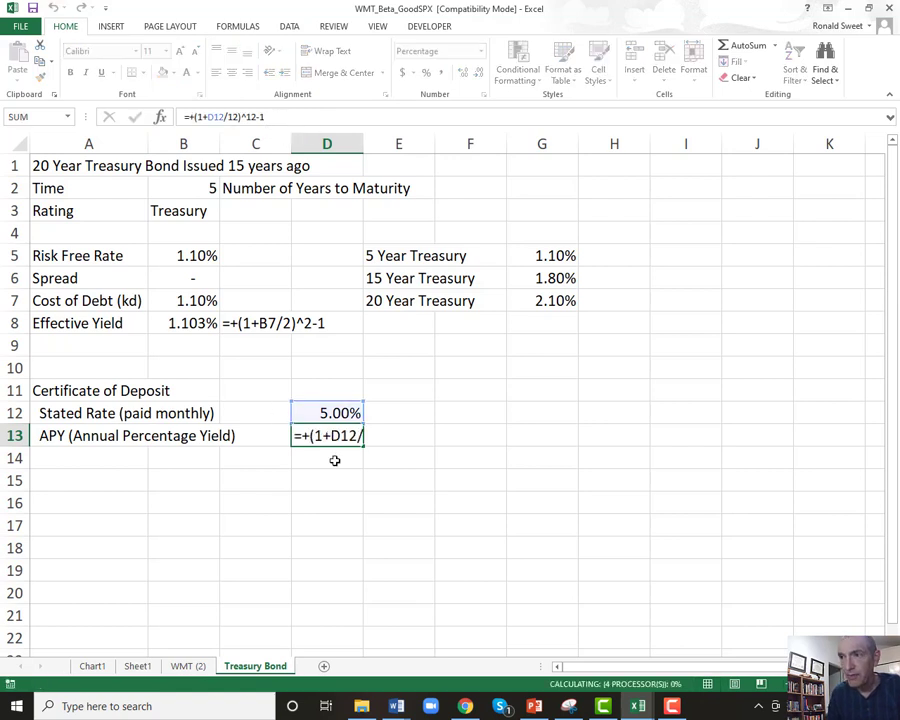
{"action": "key", "text": "Return"}
{"action": "key", "text": "Up"}
{"action": "key", "text": "Up"}
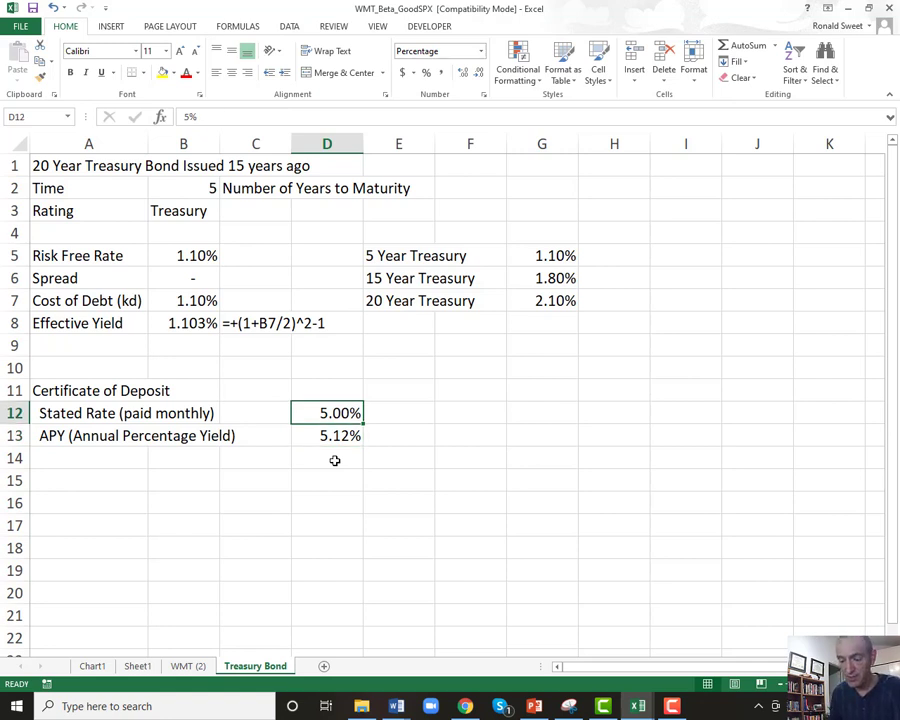
Step: Compare the certificate of deposit's Stated Rate in D12 with its APY in D13, checking each against its label
{"action": "key", "text": "Down"}
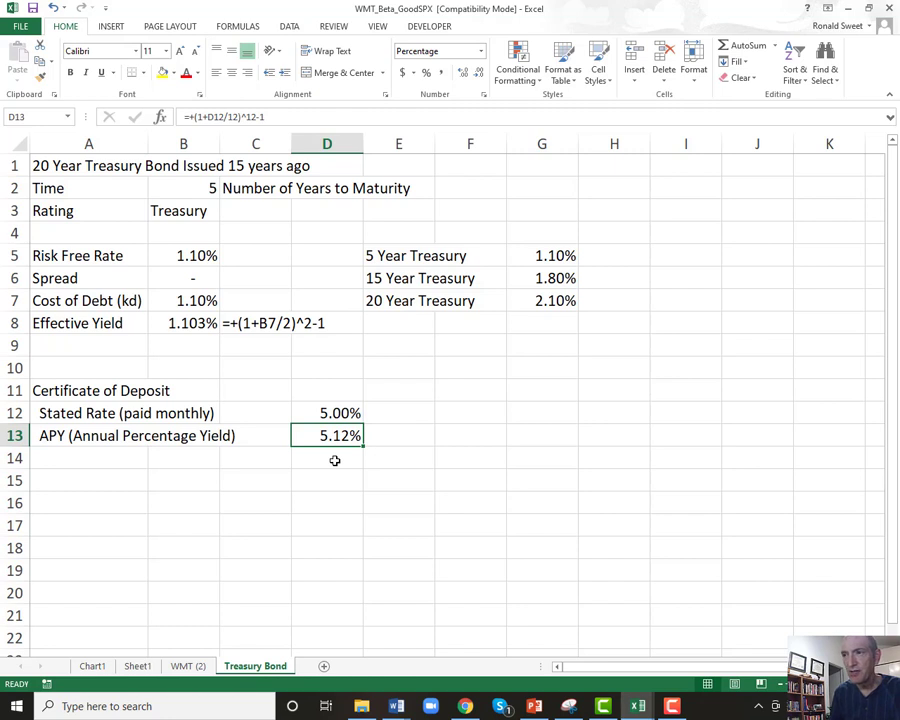
{"action": "key", "text": "Up"}
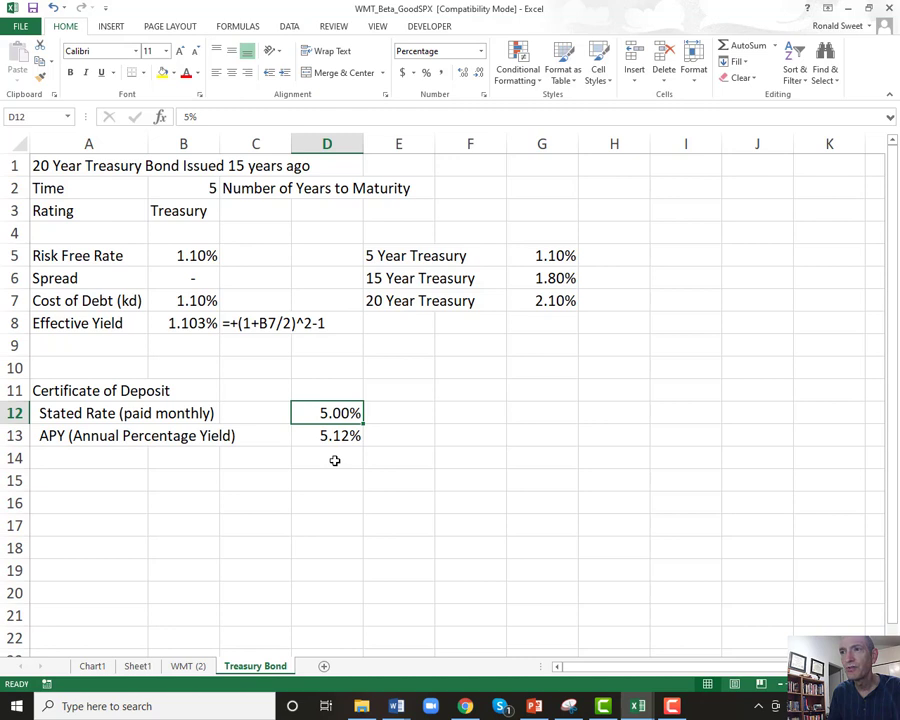
{"action": "key", "text": "Down"}
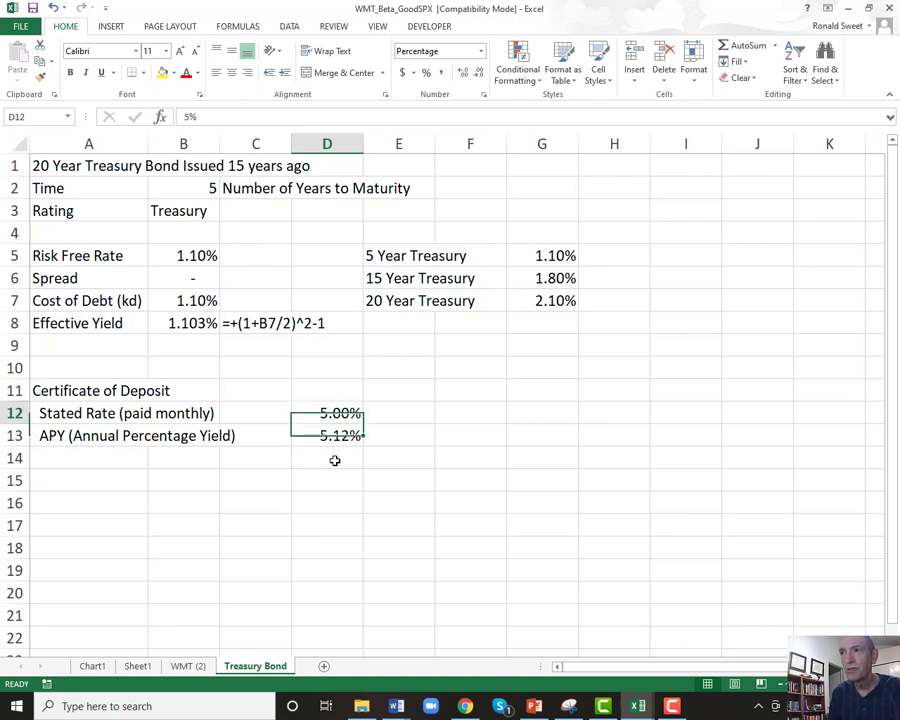
{"action": "key", "text": "Up"}
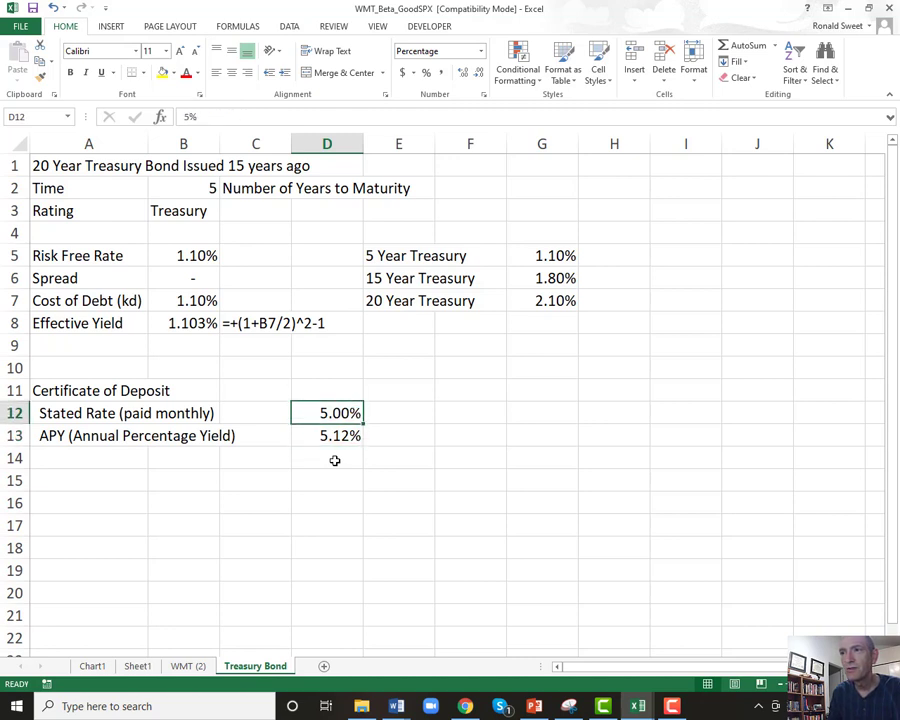
{"action": "key", "text": "Down"}
{"action": "key", "text": "Left"}
{"action": "key", "text": "Left"}
{"action": "key", "text": "Left"}
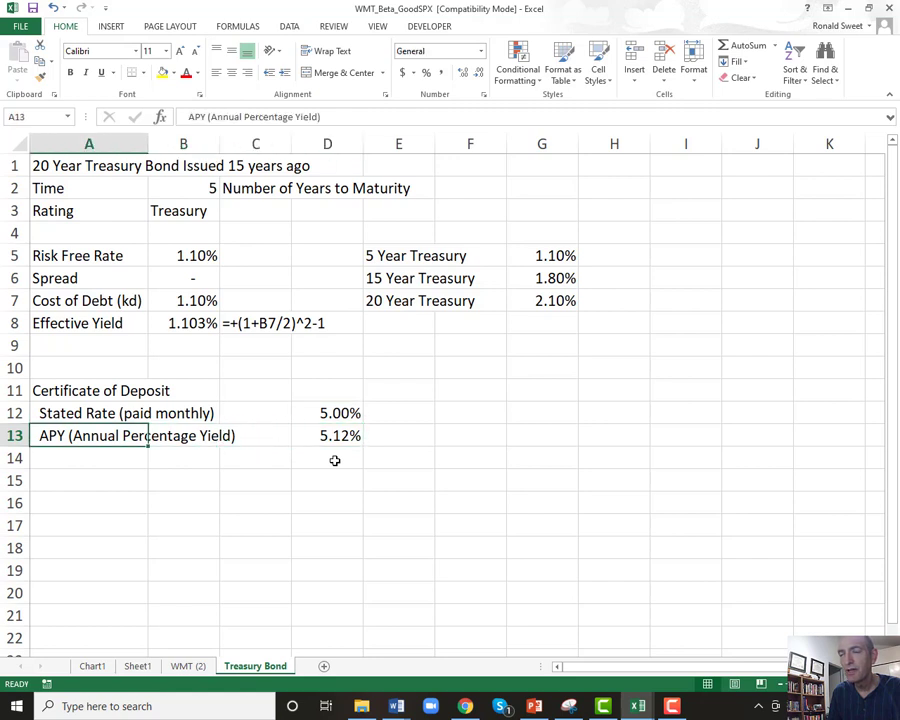
{"action": "key", "text": "Down"}
{"action": "key", "text": "Up"}
{"action": "key", "text": "Up"}
{"action": "key", "text": "Down"}
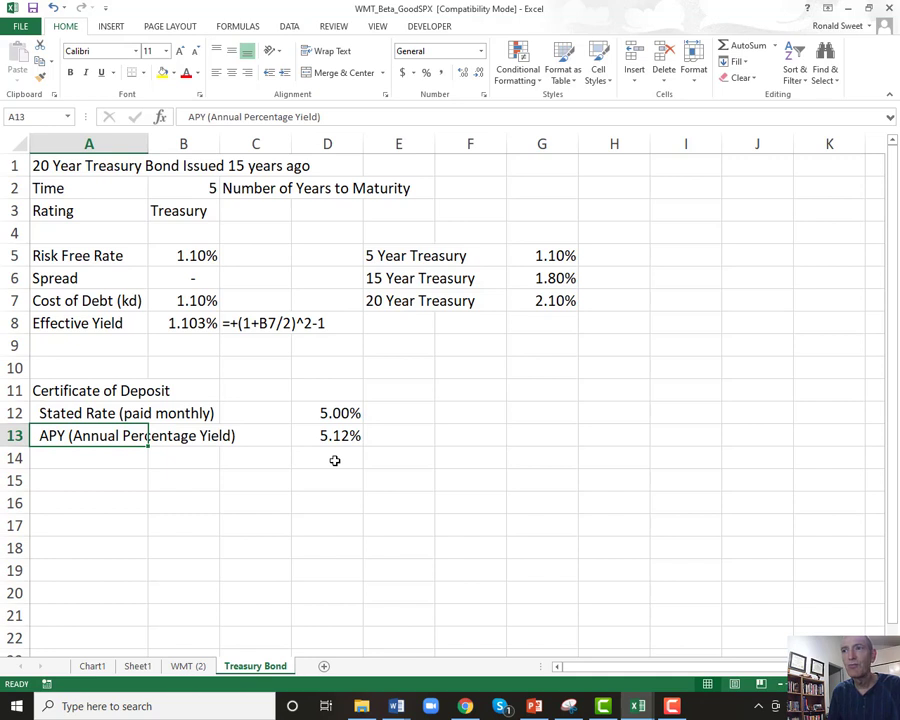
{"action": "key", "text": "Right"}
{"action": "key", "text": "Right"}
{"action": "key", "text": "Right"}
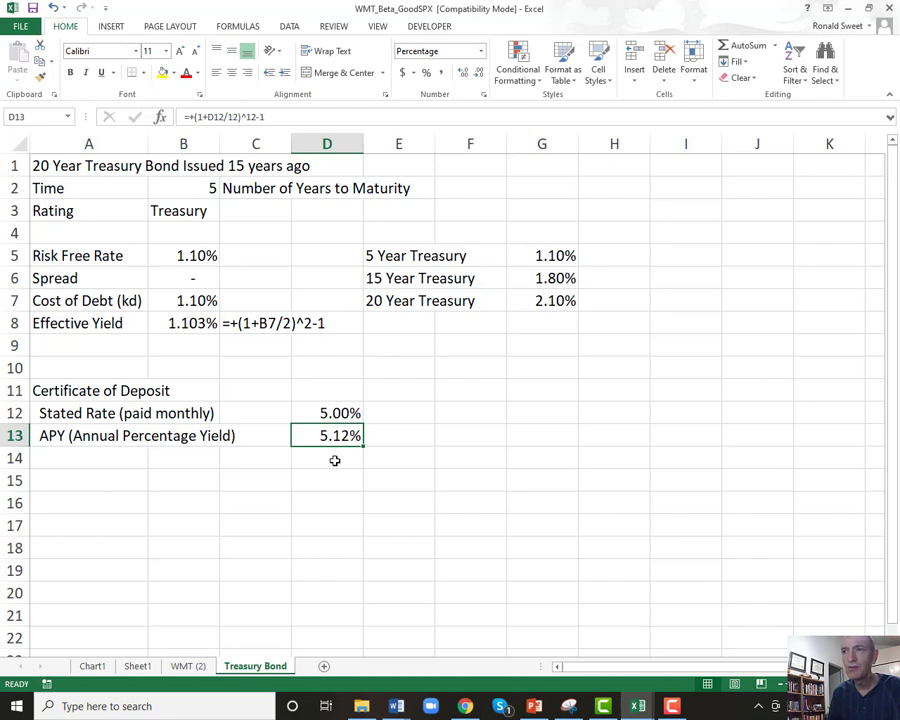
{"action": "key", "text": "Left"}
{"action": "key", "text": "Left"}
{"action": "key", "text": "Left"}
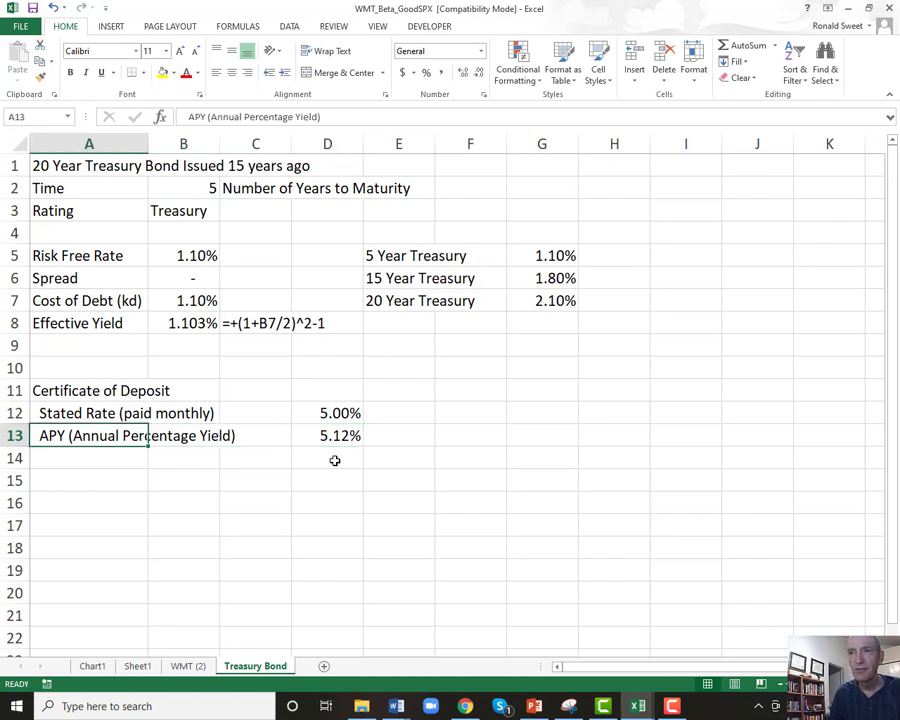
{"action": "key", "text": "Right"}
{"action": "key", "text": "Right"}
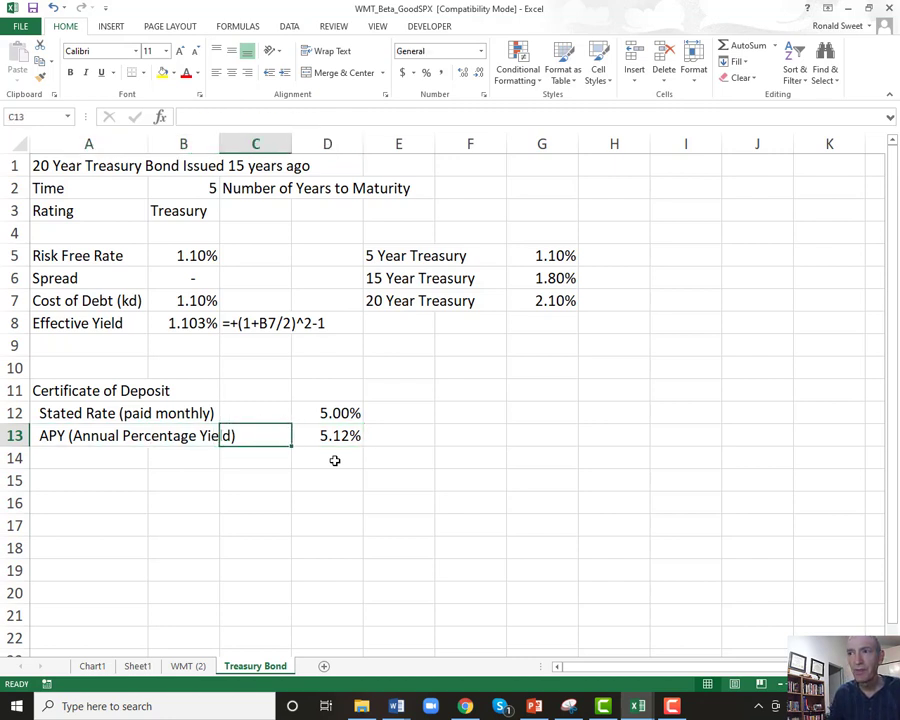
Step: Clear the Certificate of Deposit block in A11:D13, including its labels, stated rate and APY
{"action": "key", "text": "Up"}
{"action": "key", "text": "Right"}
{"action": "key", "text": "Left"}
{"action": "key", "text": "Up"}
{"action": "key", "text": "Left"}
{"action": "key", "text": "Left"}
{"action": "key", "text": "shift+Down"}
{"action": "key", "text": "shift+Down"}
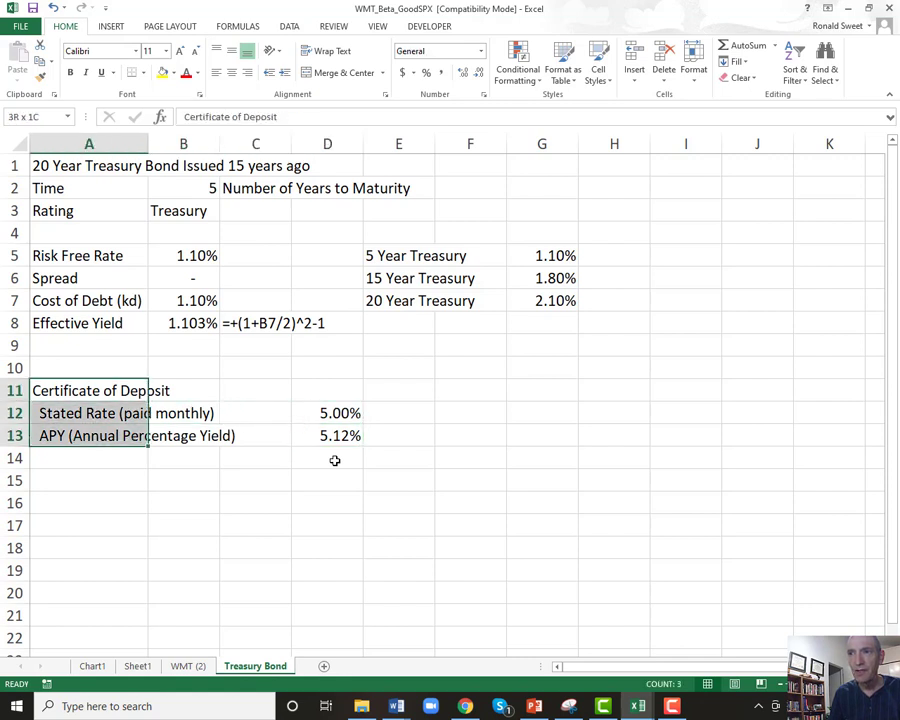
{"action": "key", "text": "shift+Right"}
{"action": "key", "text": "shift+Right"}
{"action": "key", "text": "shift+Right"}
{"action": "key", "text": "Delete"}
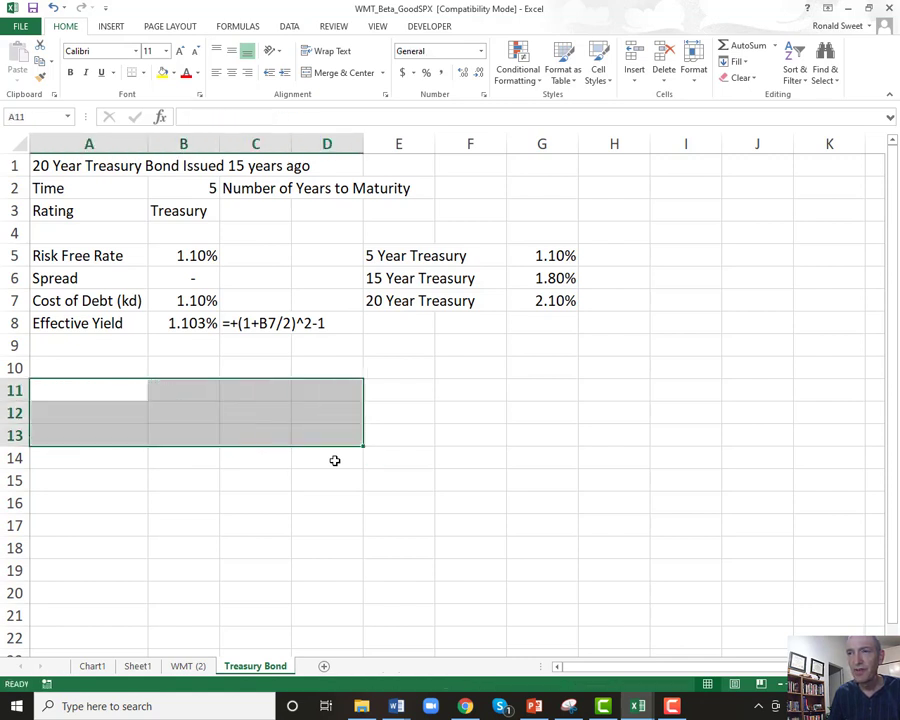
Step: Label the empty cell A4 beneath Rating as Coupon
{"action": "key", "text": "Up"}
{"action": "key", "text": "Up"}
{"action": "key", "text": "Up"}
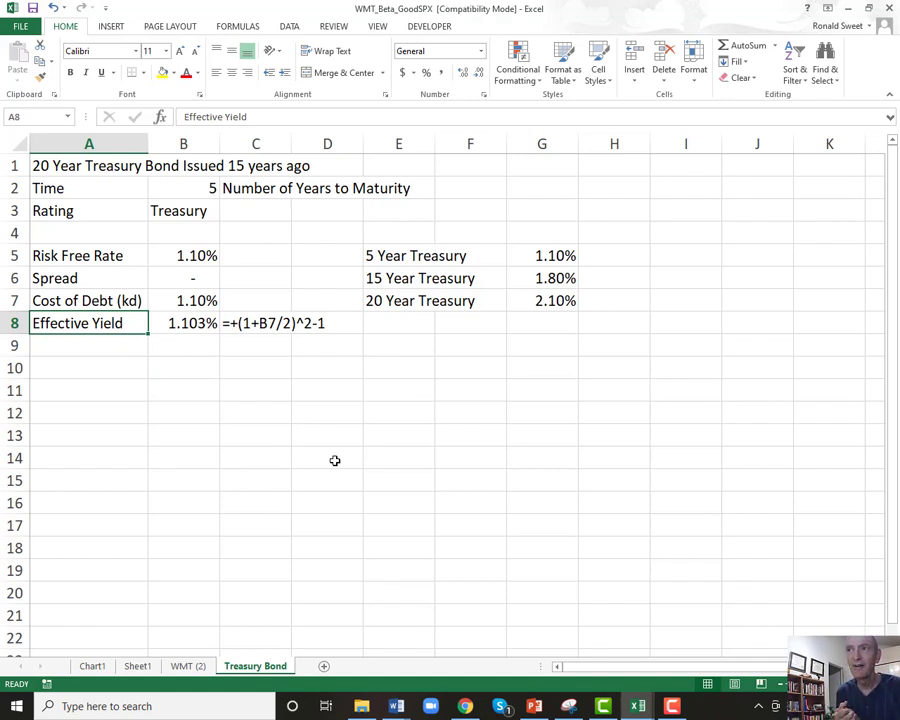
{"action": "key", "text": "Right"}
{"action": "key", "text": "Left"}
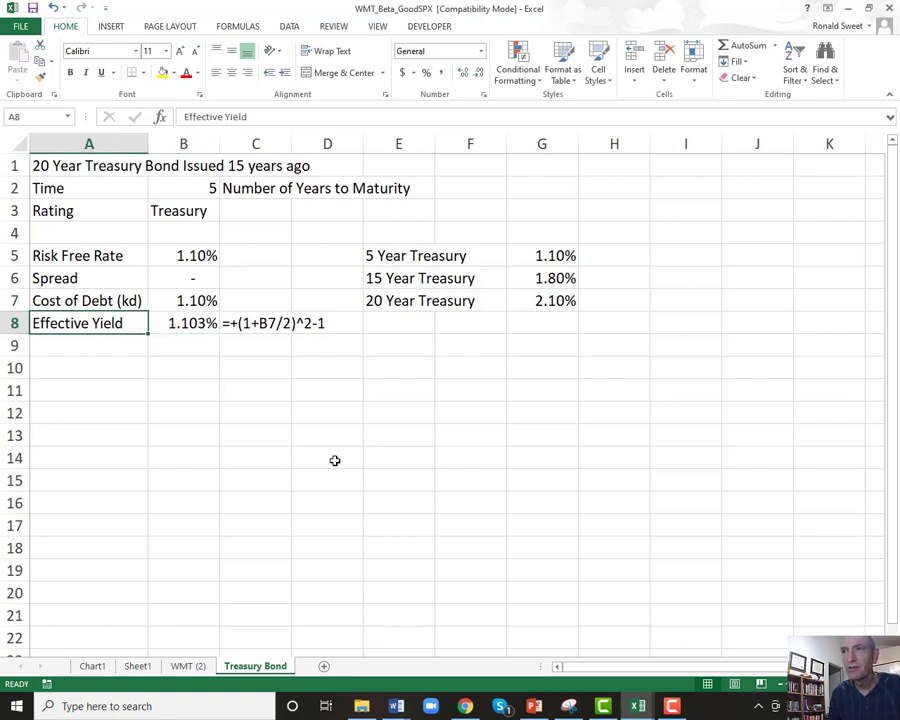
{"action": "key", "text": "Up"}
{"action": "key", "text": "Up"}
{"action": "key", "text": "Up"}
{"action": "key", "text": "Up"}
{"action": "type", "text": "Coupon"}
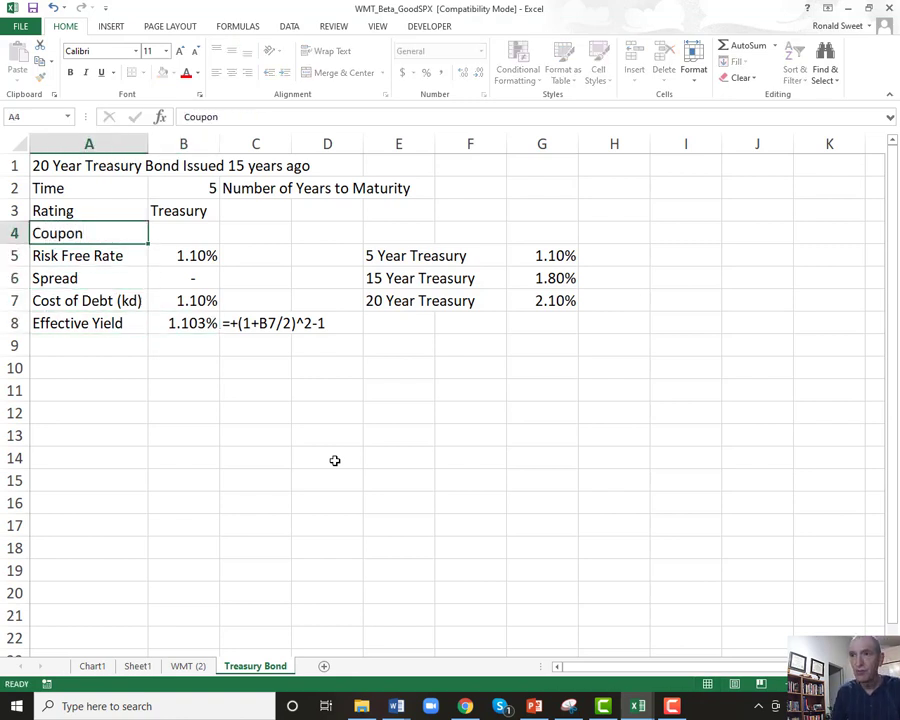
{"action": "key", "text": "Right"}
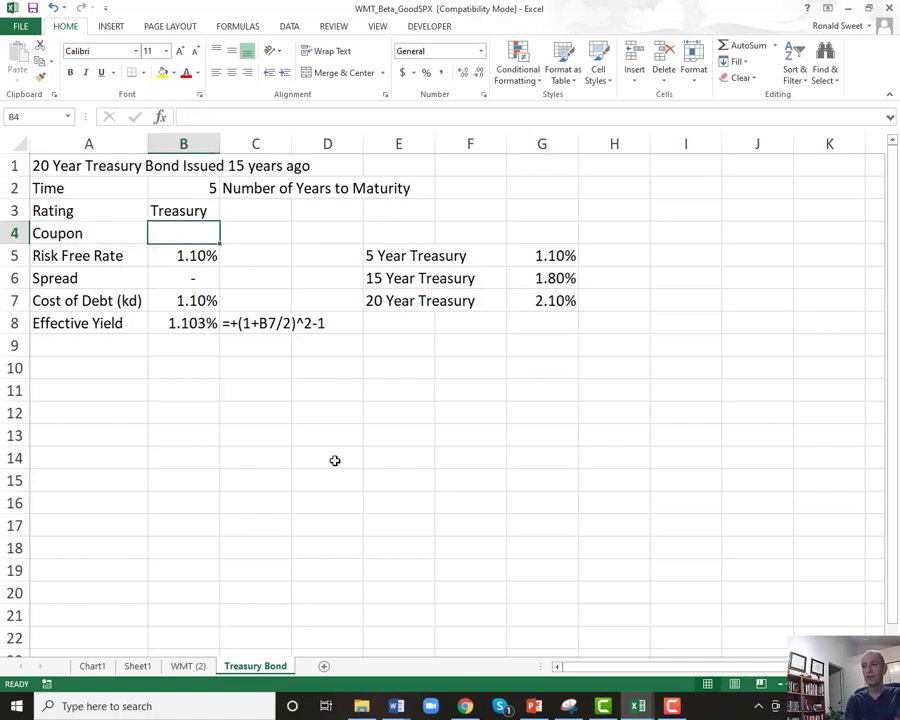
Step: Switch to Chrome and open the Daily Treasury Yield Curve Rates page on treasury.gov from the treasury yield curve search results
{"action": "left_click", "coordinate": [63, 168]}
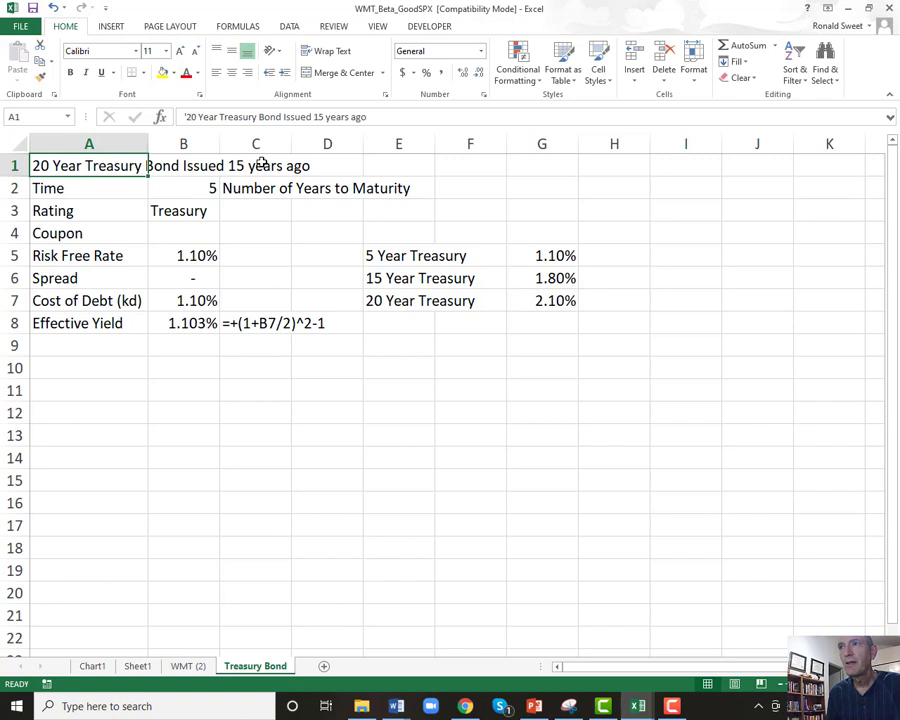
{"action": "left_click", "coordinate": [465, 706]}
{"action": "left_click", "coordinate": [336, 252]}
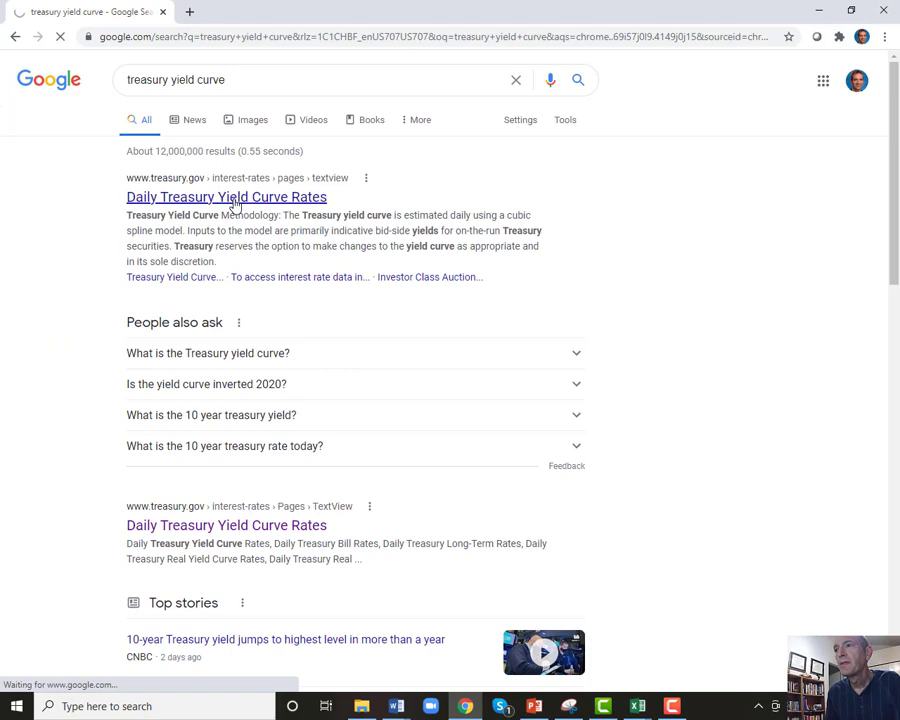
{"action": "left_click", "coordinate": [234, 204]}
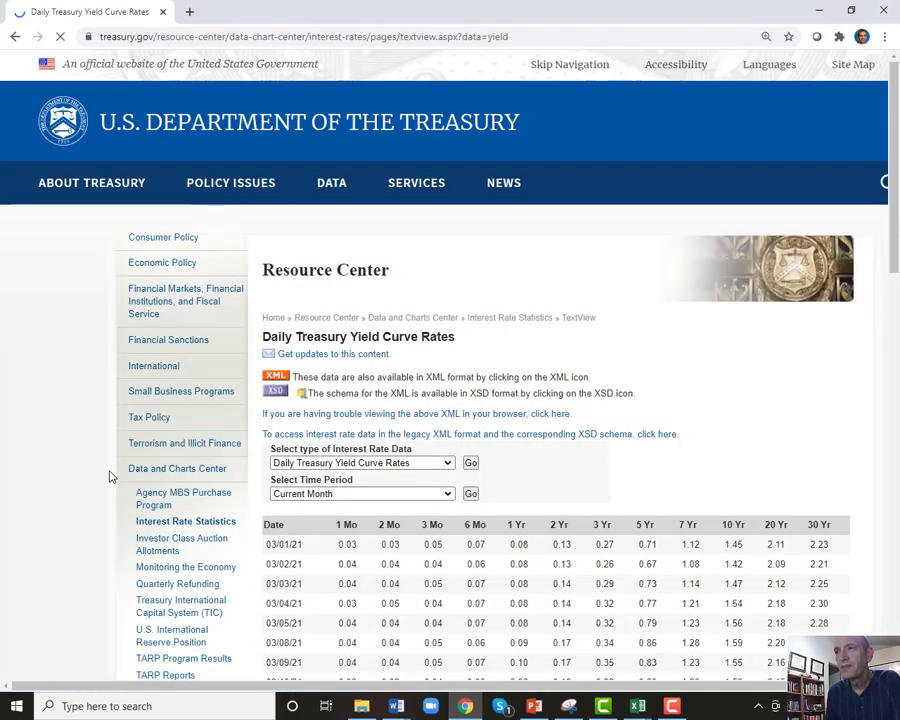
Step: Load the Daily Treasury Yield Curve Rates for the 2006 time period
{"action": "scroll", "coordinate": [110, 472], "scroll_direction": "down", "scroll_amount": 5}
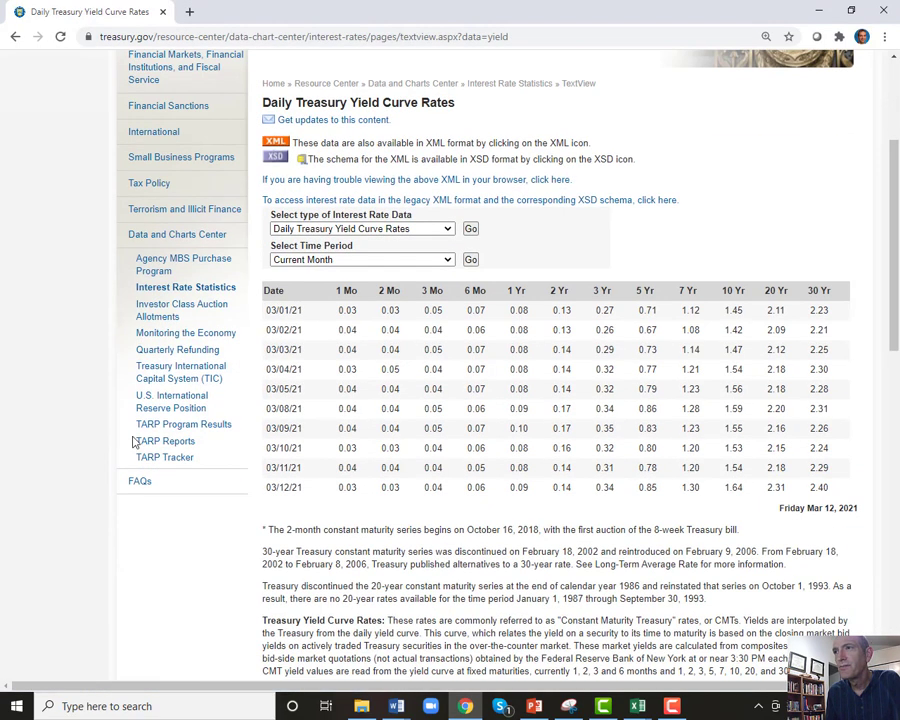
{"action": "left_click", "coordinate": [449, 262]}
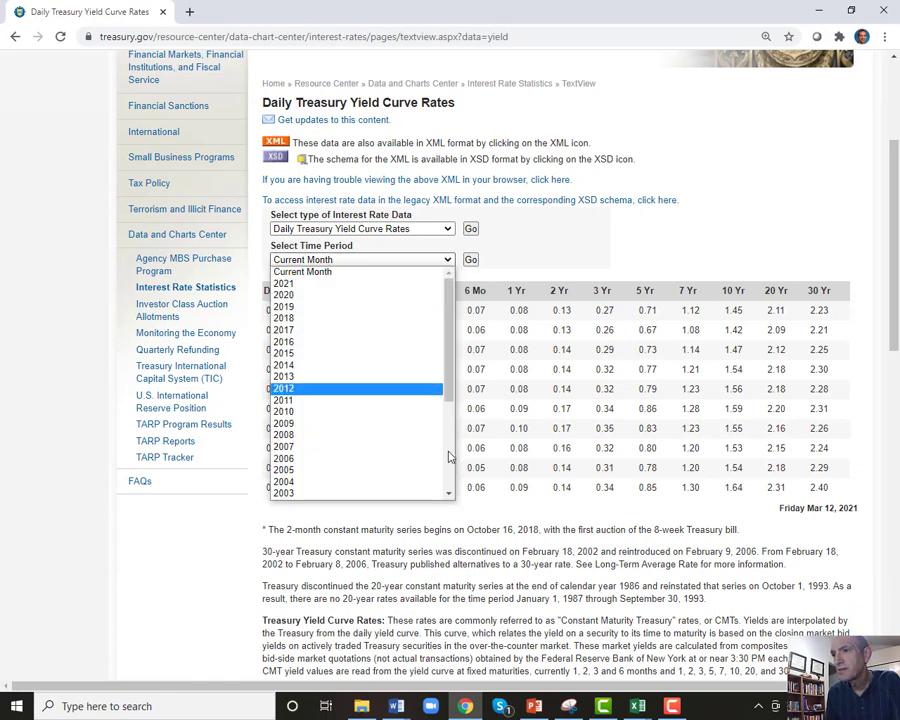
{"action": "left_click", "coordinate": [296, 461]}
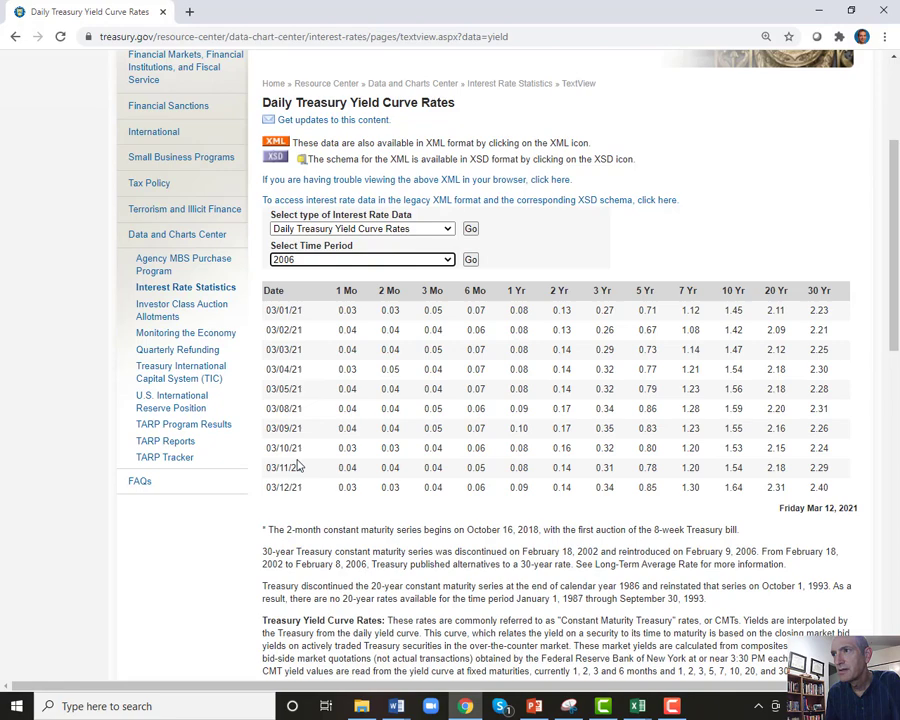
{"action": "left_click", "coordinate": [470, 260]}
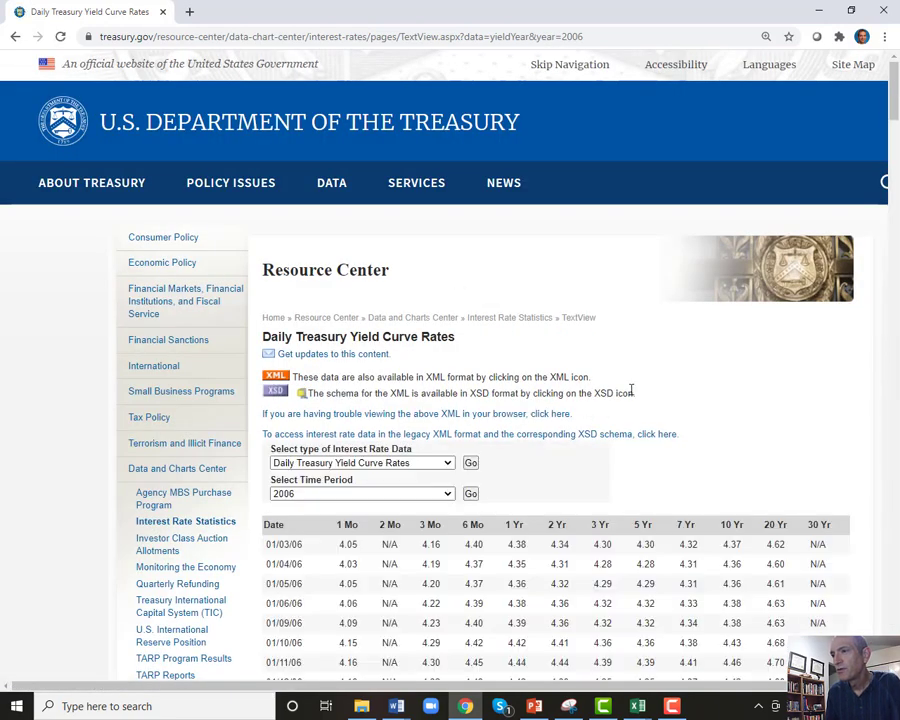
Step: Find the 03/14/06 row in the 2006 yield table and highlight it to read its 20 Yr rate
{"action": "scroll", "coordinate": [650, 385], "scroll_direction": "down", "scroll_amount": 5}
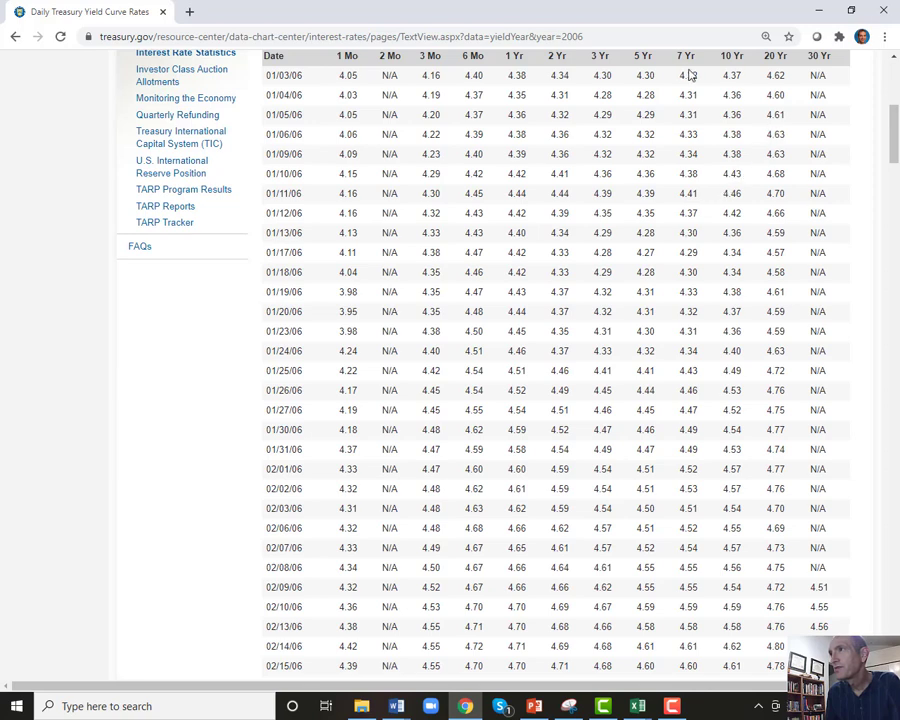
{"action": "scroll", "coordinate": [745, 105], "scroll_direction": "up", "scroll_amount": 3}
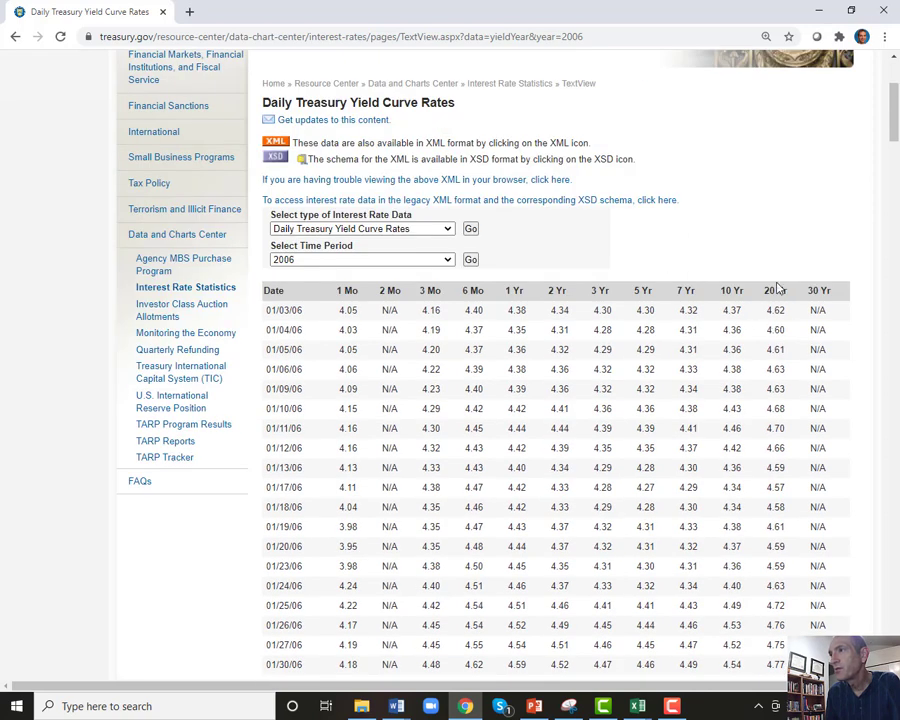
{"action": "left_click_drag", "start_coordinate": [764, 290], "coordinate": [788, 289]}
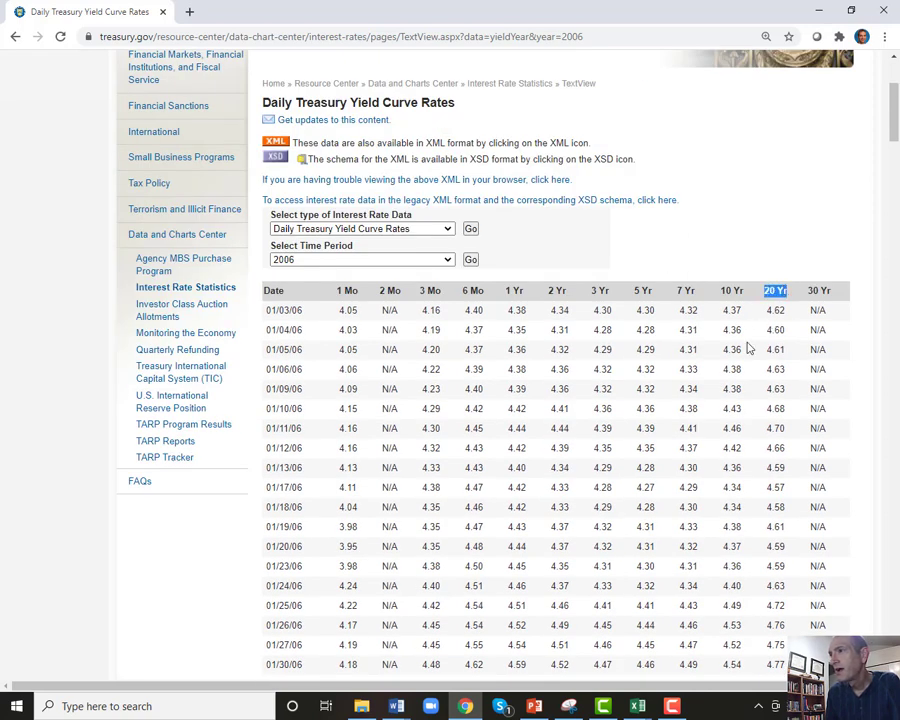
{"action": "scroll", "coordinate": [760, 385], "scroll_direction": "down", "scroll_amount": 10}
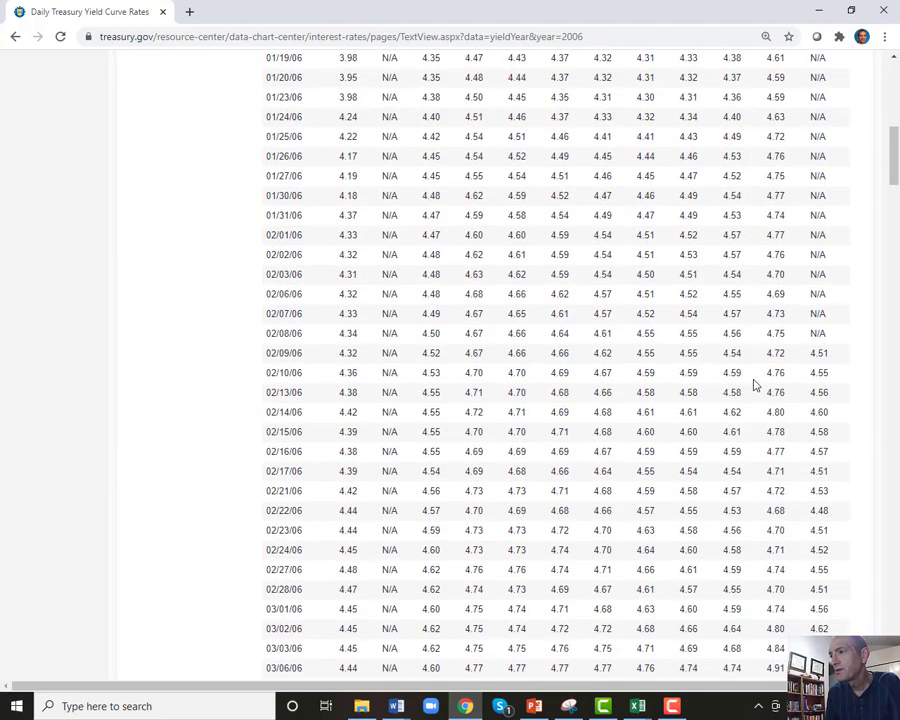
{"action": "scroll", "coordinate": [737, 390], "scroll_direction": "up", "scroll_amount": 12}
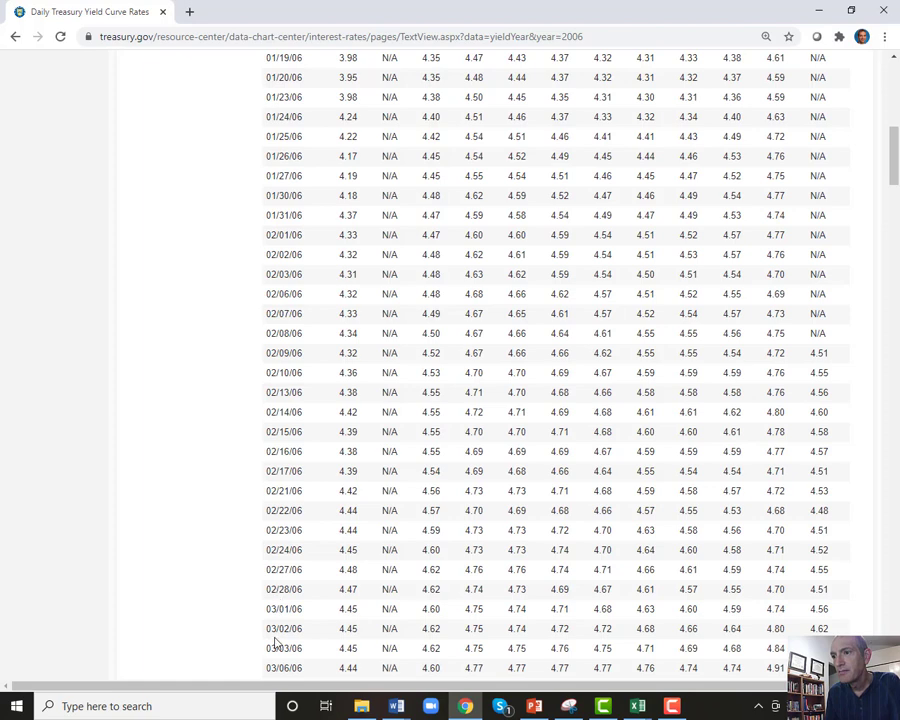
{"action": "scroll", "coordinate": [268, 633], "scroll_direction": "down", "scroll_amount": 3}
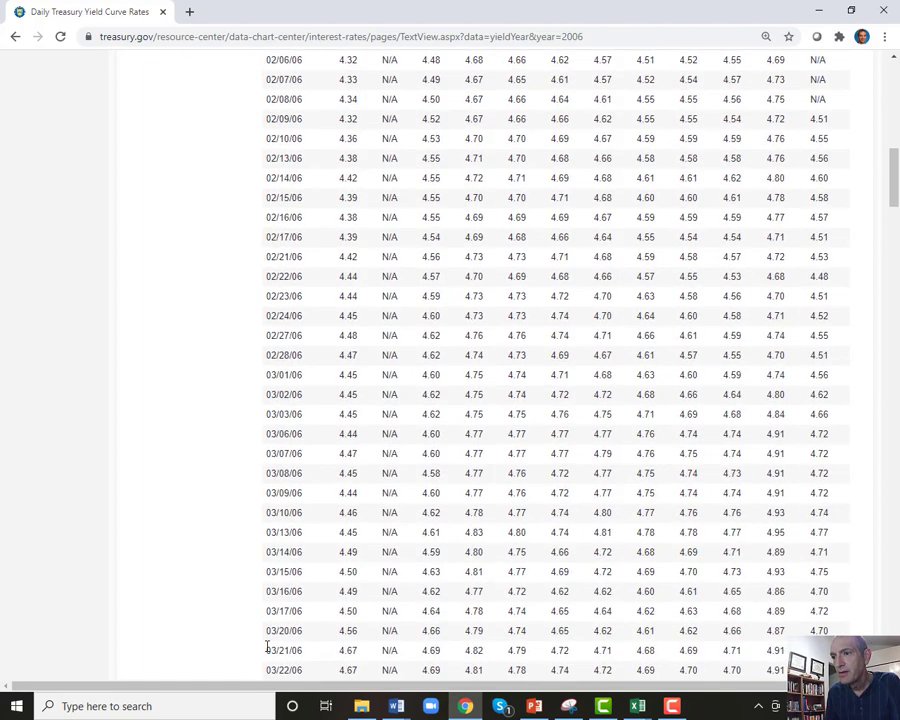
{"action": "left_click_drag", "start_coordinate": [268, 553], "coordinate": [845, 567]}
{"action": "key", "text": "F5"}
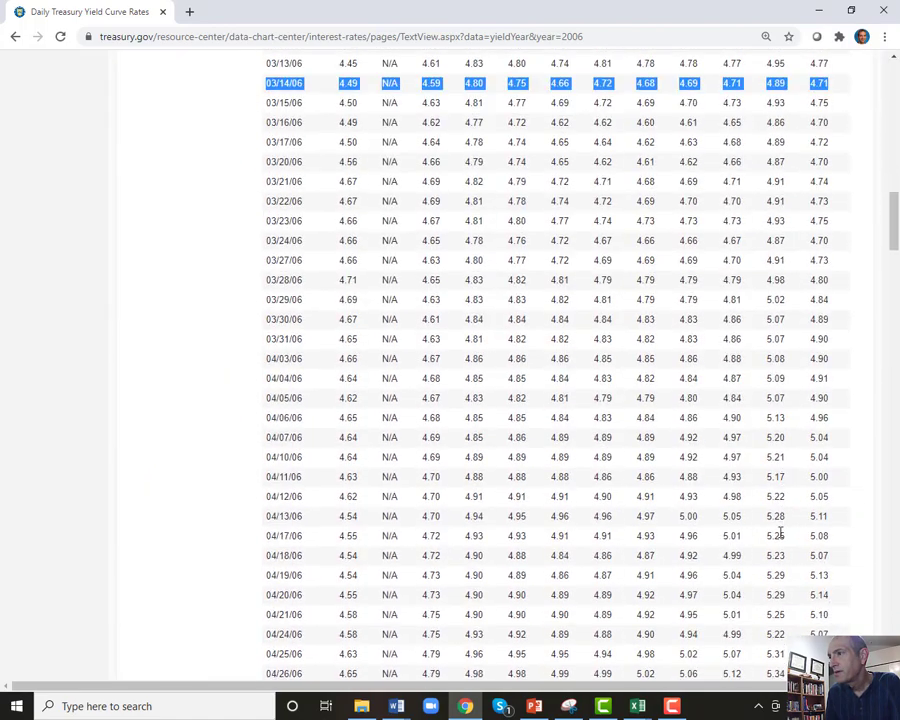
{"action": "scroll", "coordinate": [770, 510], "scroll_direction": "up", "scroll_amount": 5}
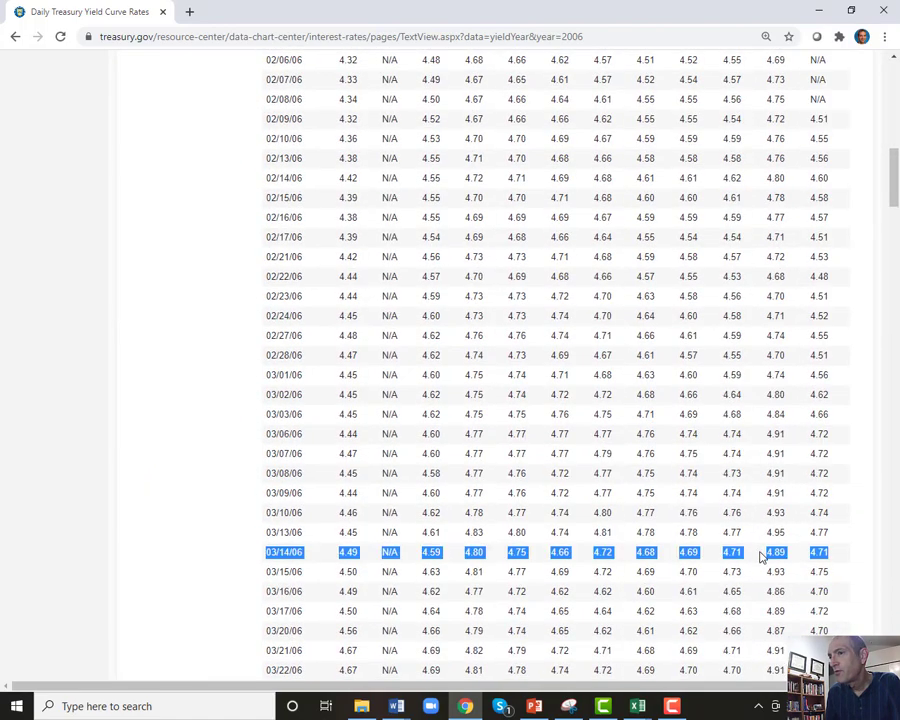
Step: Switch back to the WMT_Beta_GoodSPX workbook in Excel and enter .0489 as the Coupon in B4
{"action": "left_click", "coordinate": [637, 706]}
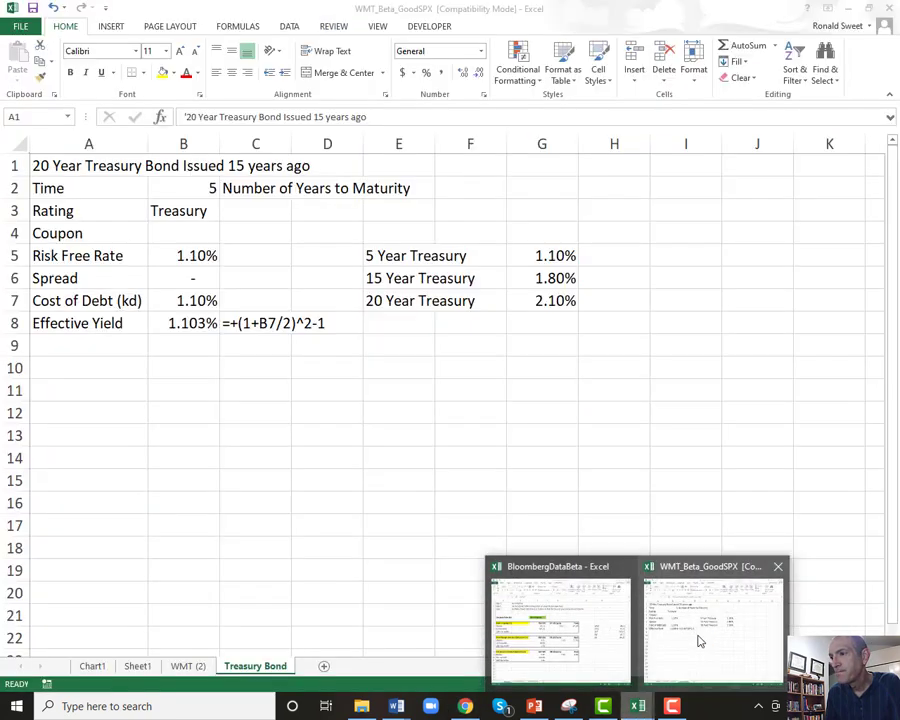
{"action": "left_click", "coordinate": [700, 641]}
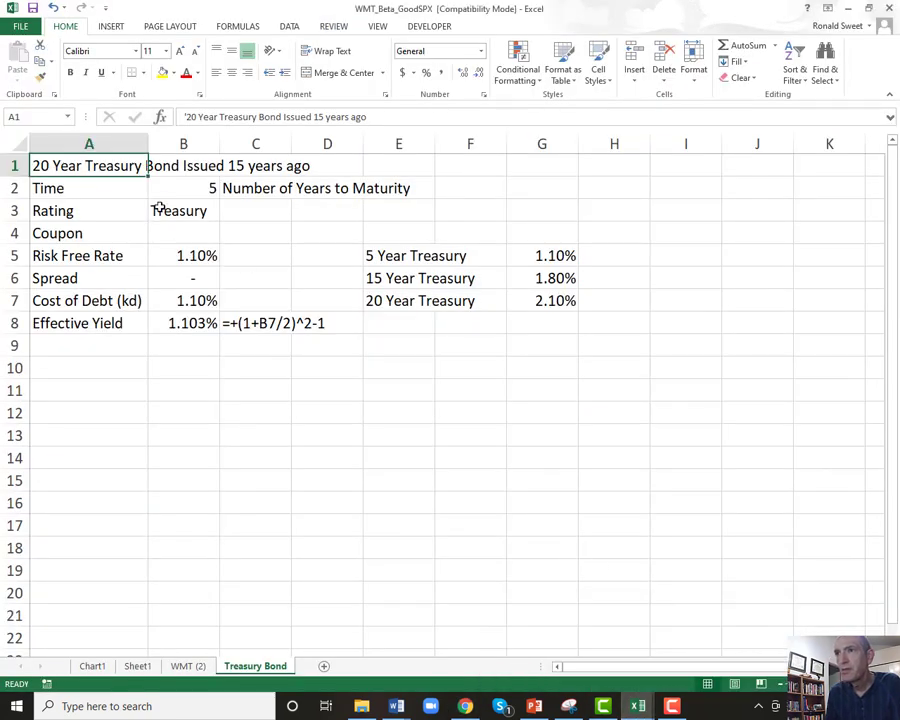
{"action": "left_click", "coordinate": [175, 234]}
{"action": "type", "text": ".0489"}
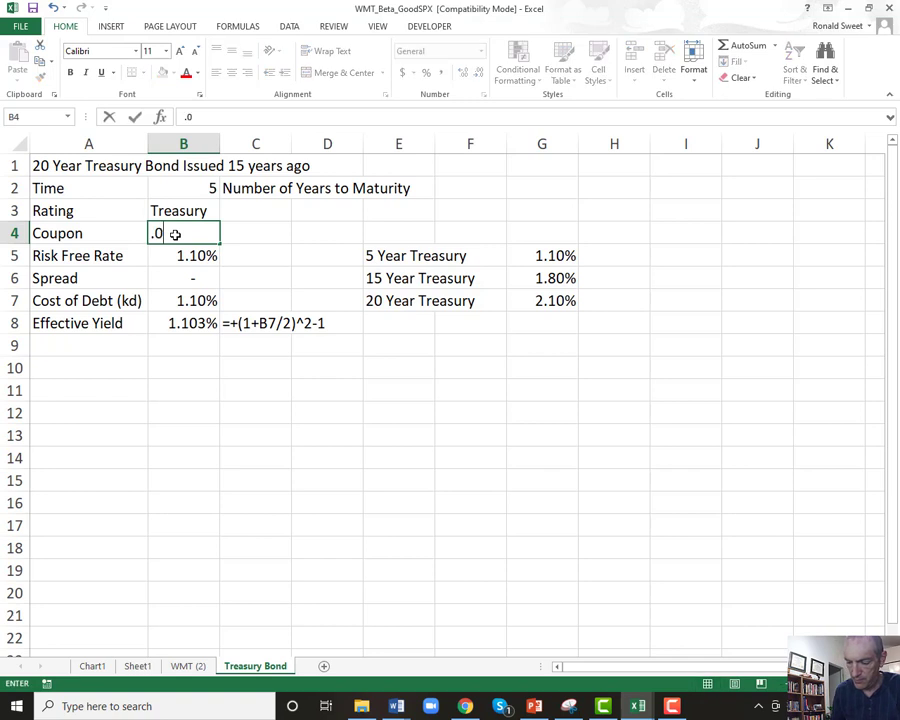
{"action": "key", "text": "Return"}
Step: Format the Coupon in B4 as a percentage with two decimal places
{"action": "left_click", "coordinate": [175, 234]}
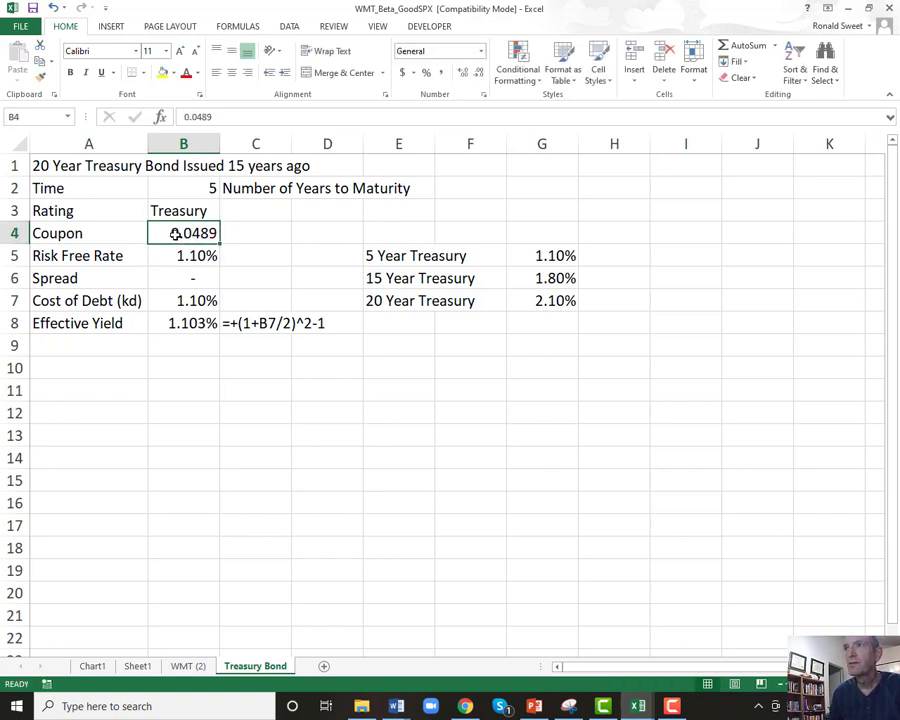
{"action": "left_click", "coordinate": [426, 73]}
{"action": "left_click", "coordinate": [463, 73]}
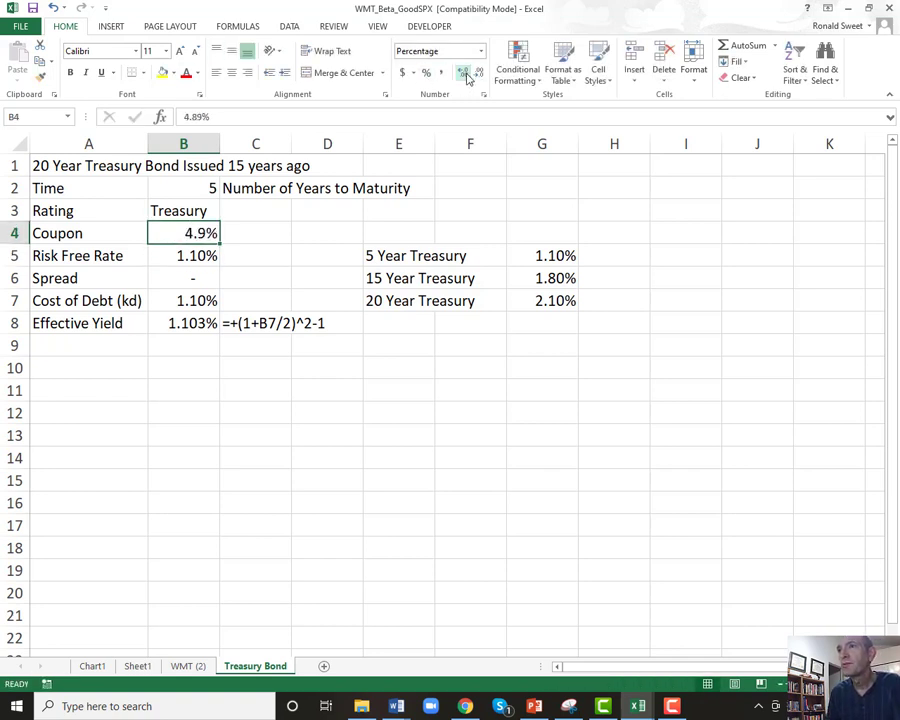
{"action": "left_click", "coordinate": [463, 73]}
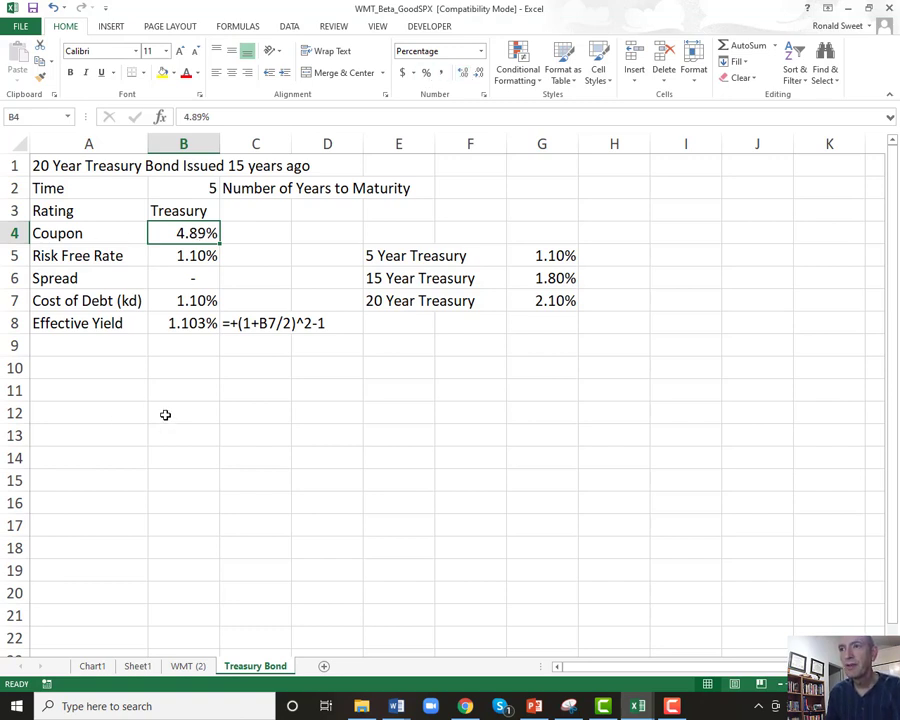
Step: Compare the Coupon in row 4 with the Effective Yield, the Cost of Debt and the 5 Year Treasury rate
{"action": "left_click", "coordinate": [183, 322]}
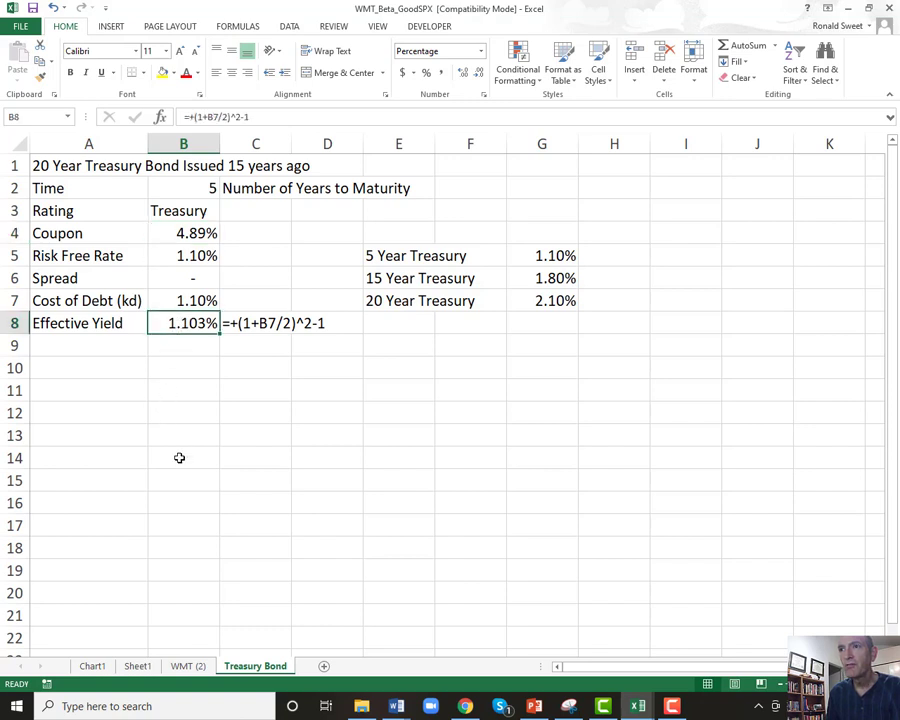
{"action": "left_click", "coordinate": [566, 251]}
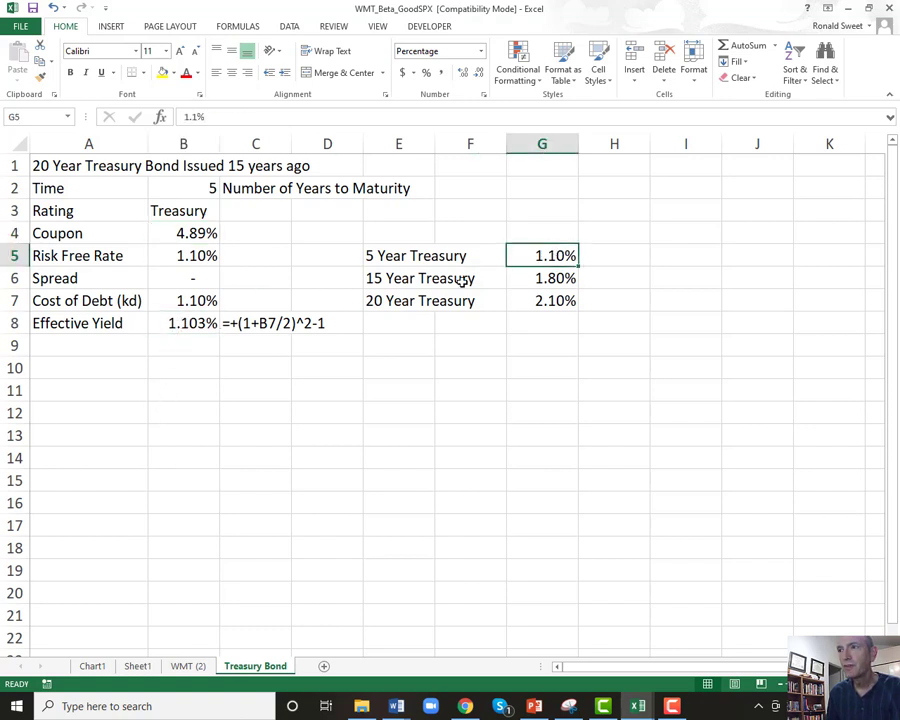
{"action": "left_click", "coordinate": [166, 322]}
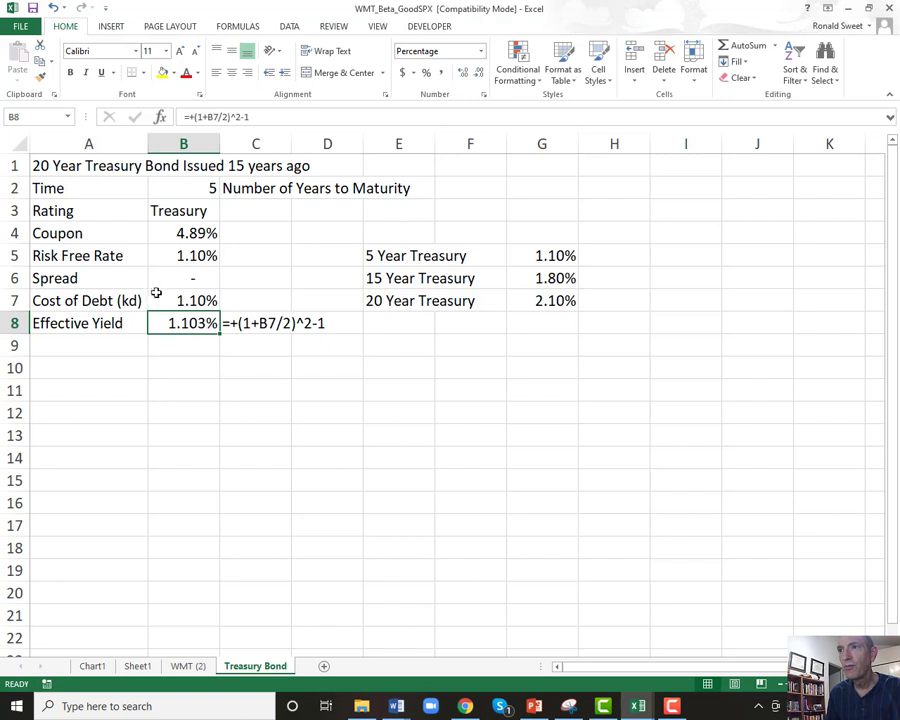
{"action": "left_click", "coordinate": [162, 300]}
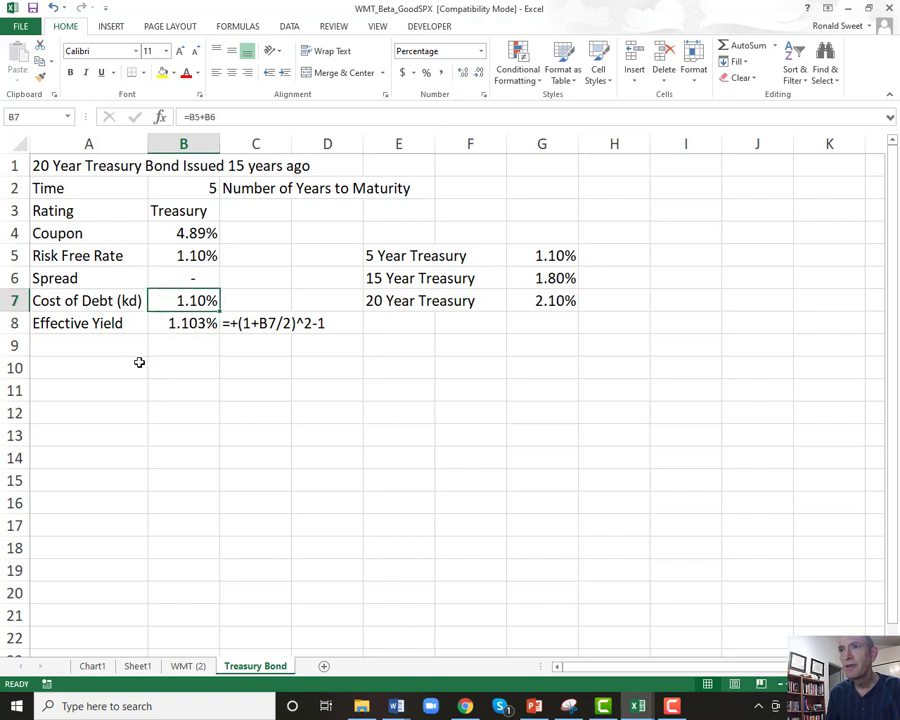
{"action": "left_click_drag", "start_coordinate": [112, 231], "coordinate": [187, 233]}
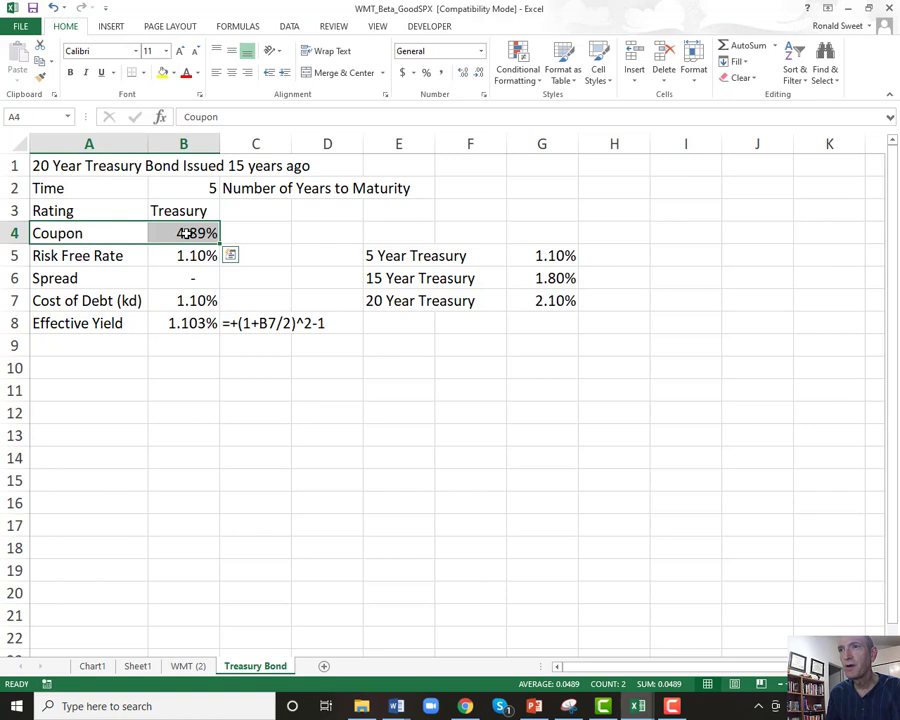
Step: Add the label Guess Price in A9 beneath Effective Yield
{"action": "left_click", "coordinate": [70, 343]}
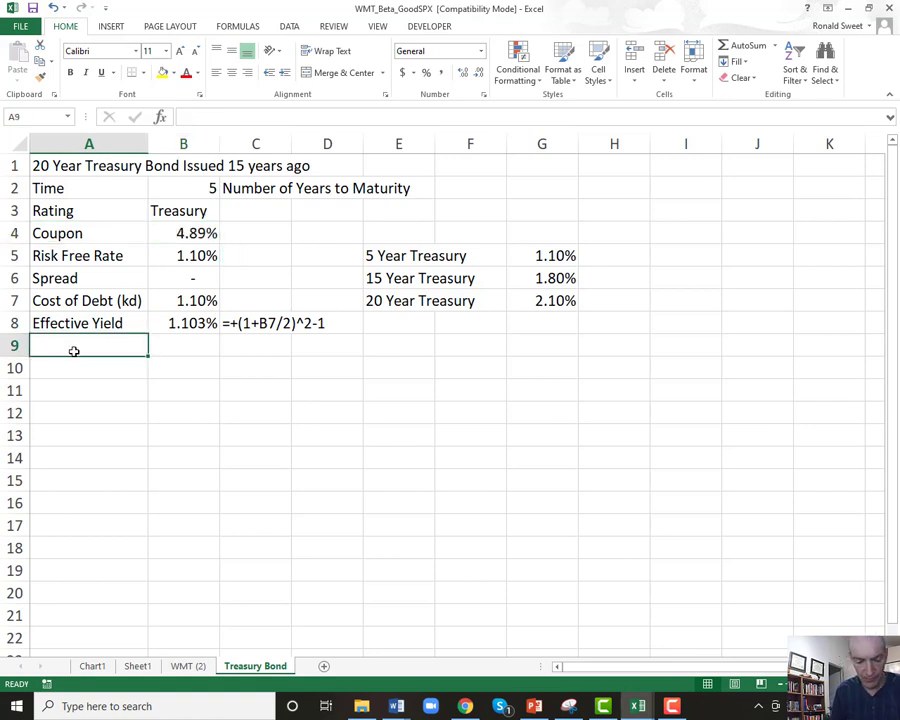
{"action": "type", "text": "Guess"}
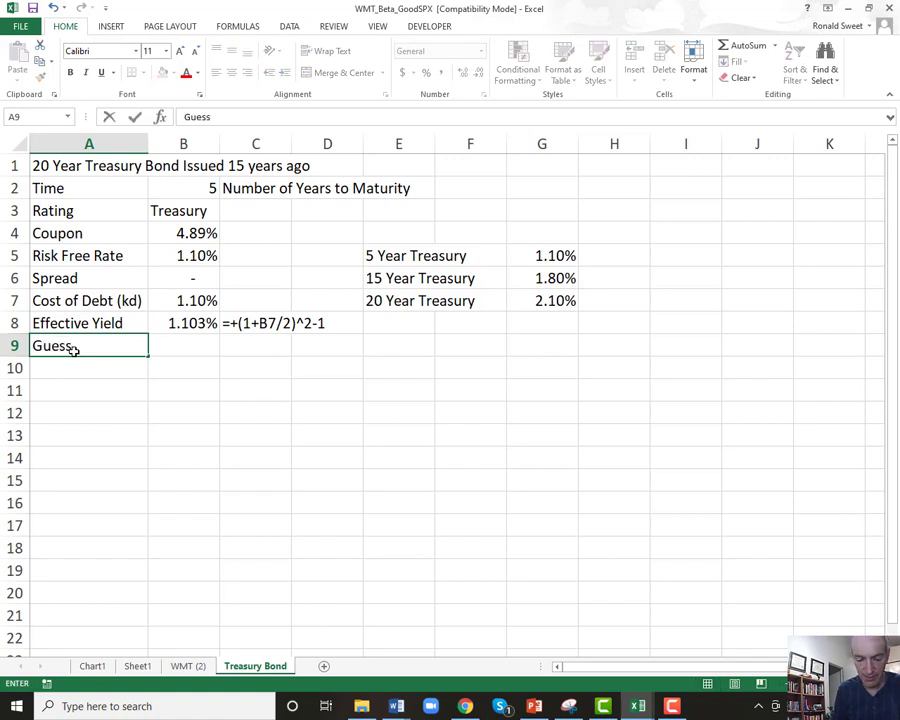
{"action": "type", "text": " Price"}
{"action": "key", "text": "Return"}
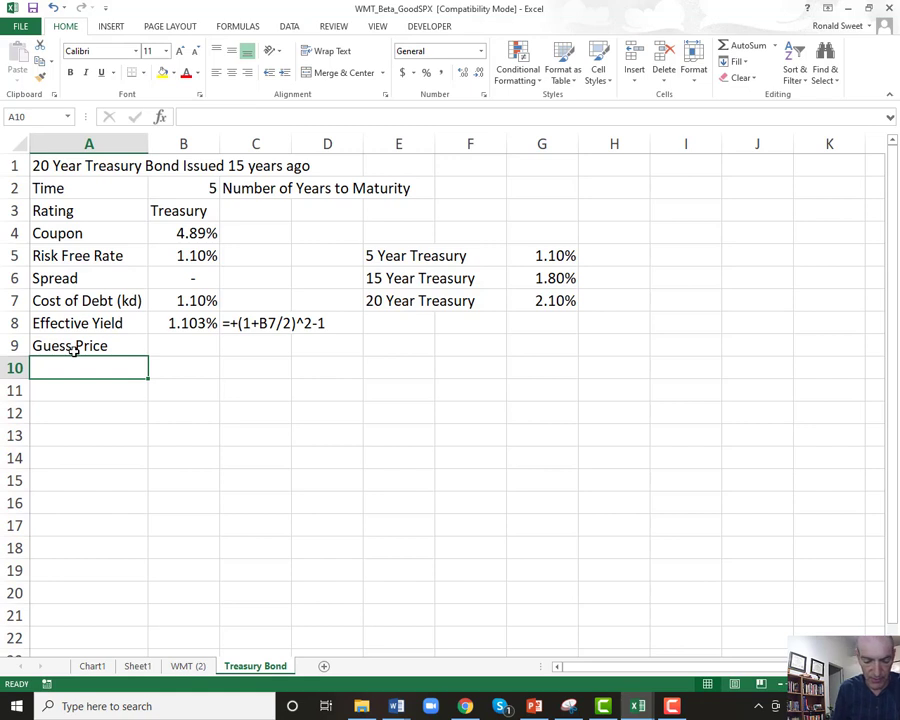
Step: Add the indented label Guess duration in A10 and enter 4.5 in B10 in comma format with two decimals
{"action": "type", "text": "Guess duration"}
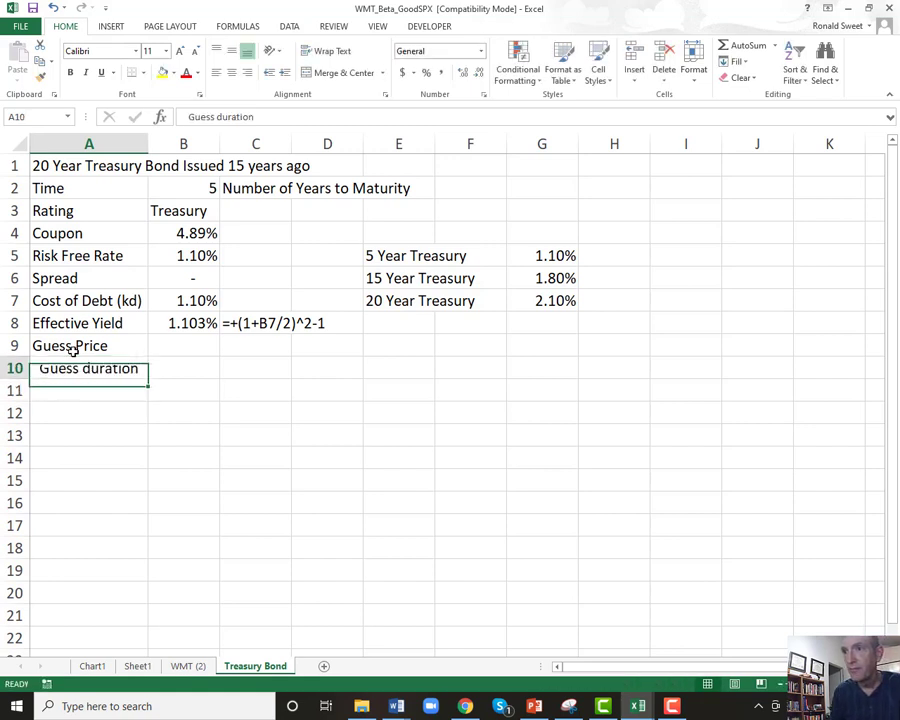
{"action": "key", "text": "Tab"}
{"action": "type", "text": "4.5"}
{"action": "key", "text": "ctrl+Return"}
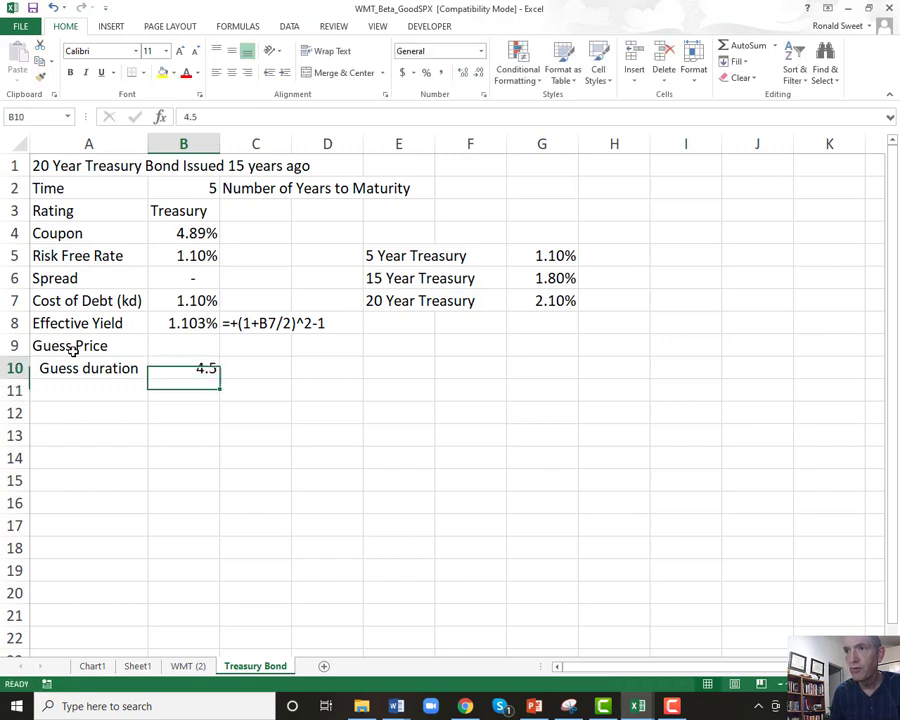
{"action": "left_click", "coordinate": [442, 72]}
{"action": "key", "text": "Return"}
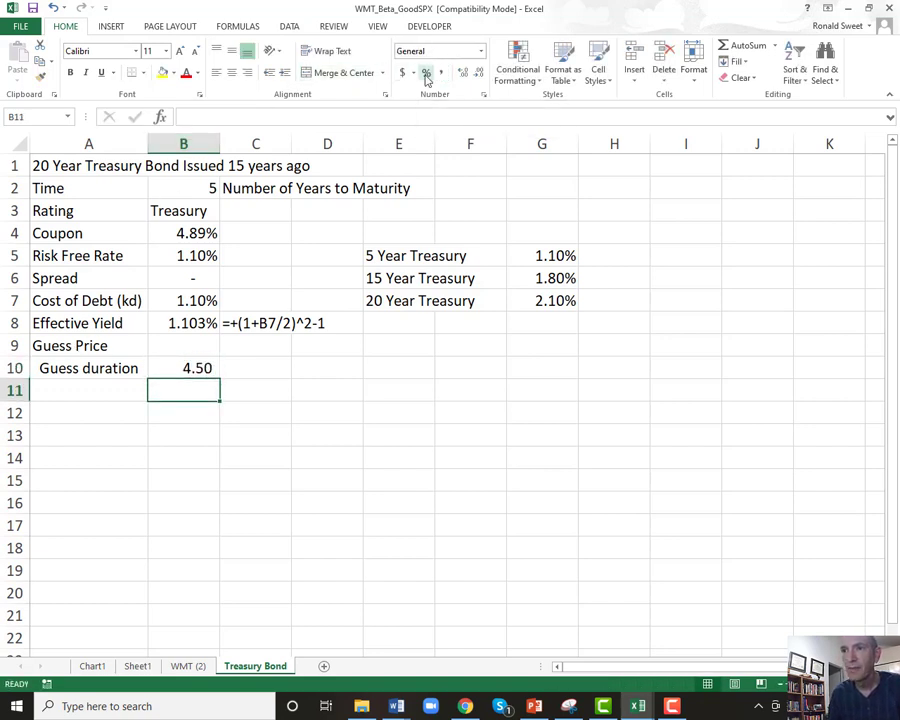
Step: Add the indented label Guess Price in A11 beneath Guess duration
{"action": "key", "text": "Left"}
{"action": "type", "text": "Gues"}
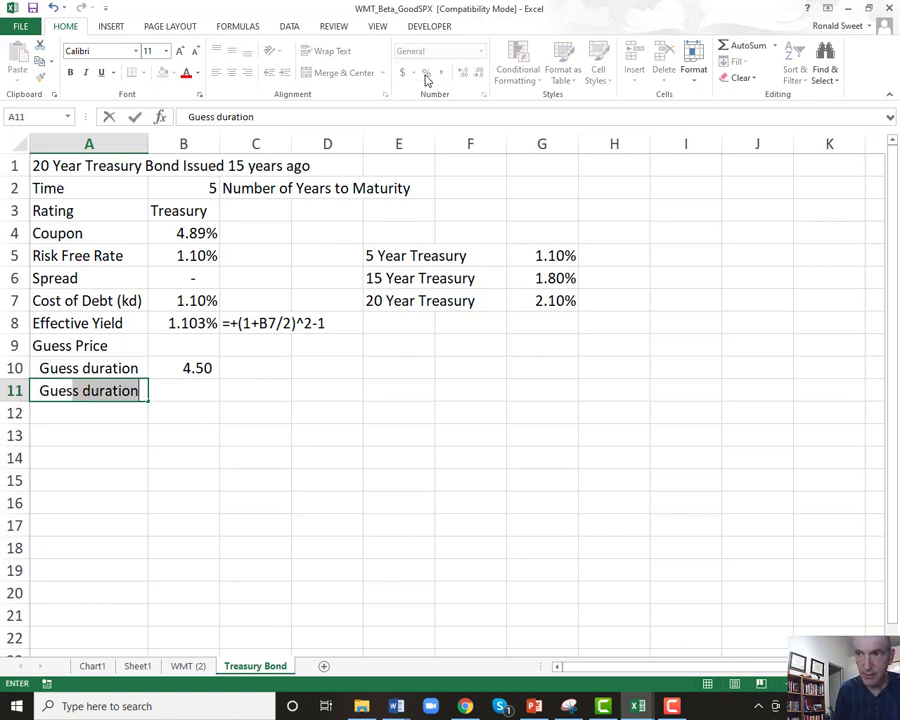
{"action": "type", "text": "s Price"}
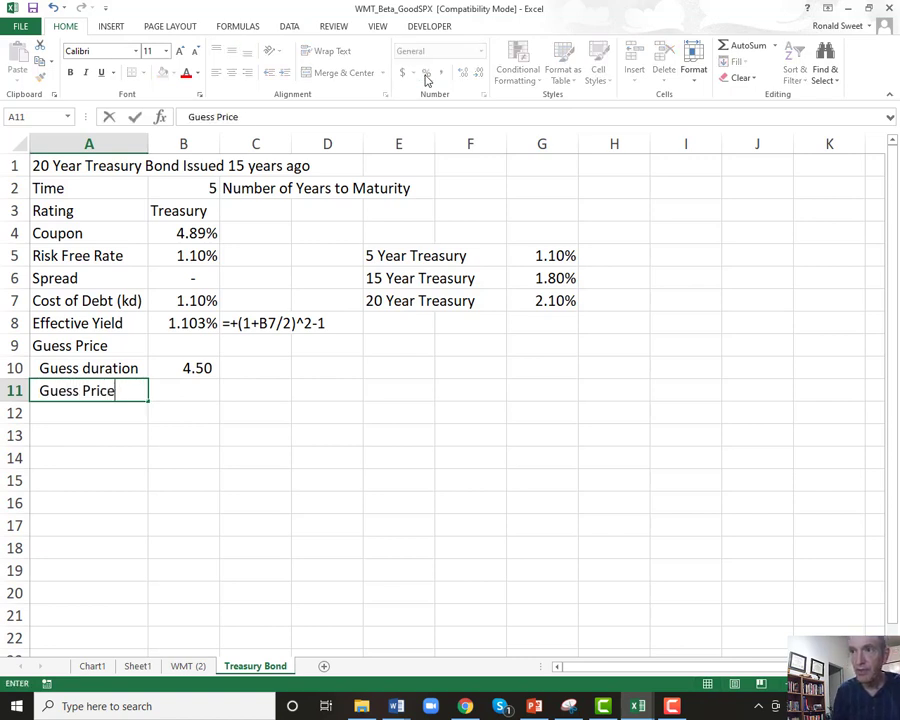
{"action": "key", "text": "ctrl+Return"}
Step: Enter the formula note "- Duration * Change in Yield" as text in C11
{"action": "key", "text": "Right"}
{"action": "key", "text": "Right"}
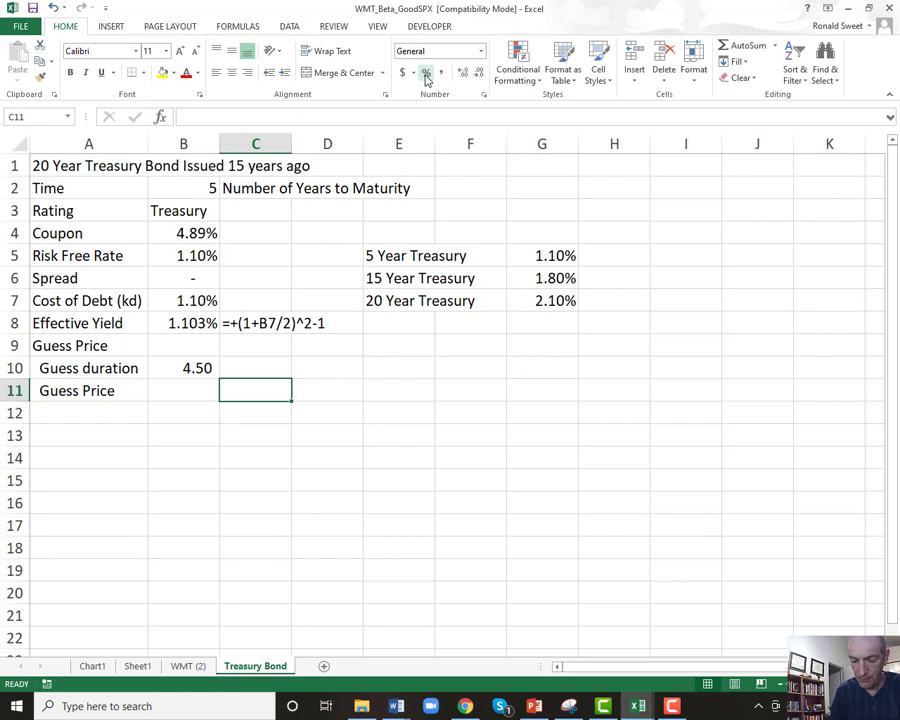
{"action": "type", "text": "'-"}
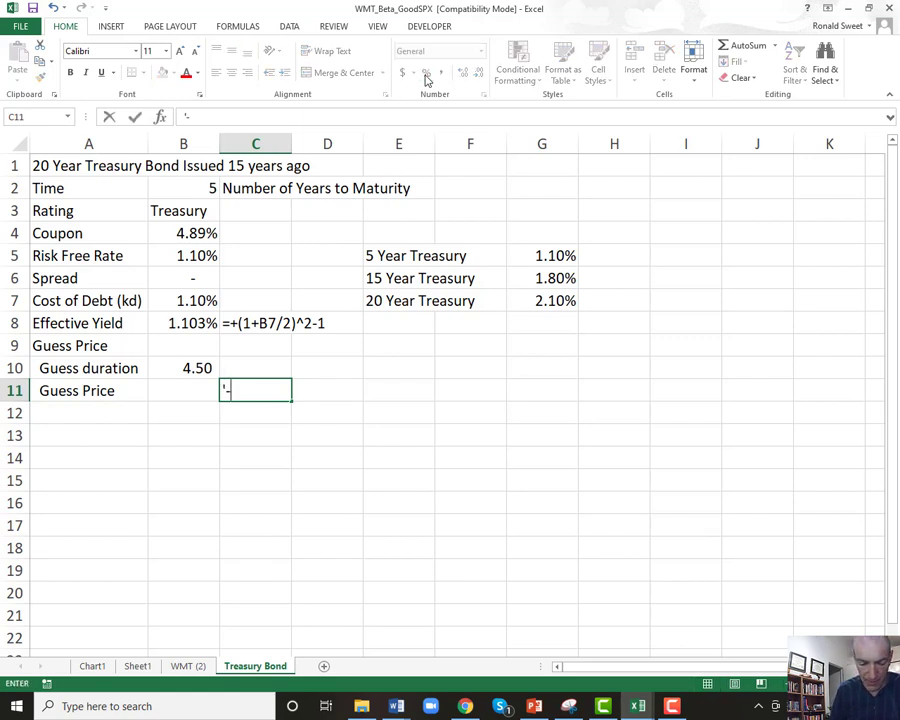
{"action": "type", "text": " Duration"}
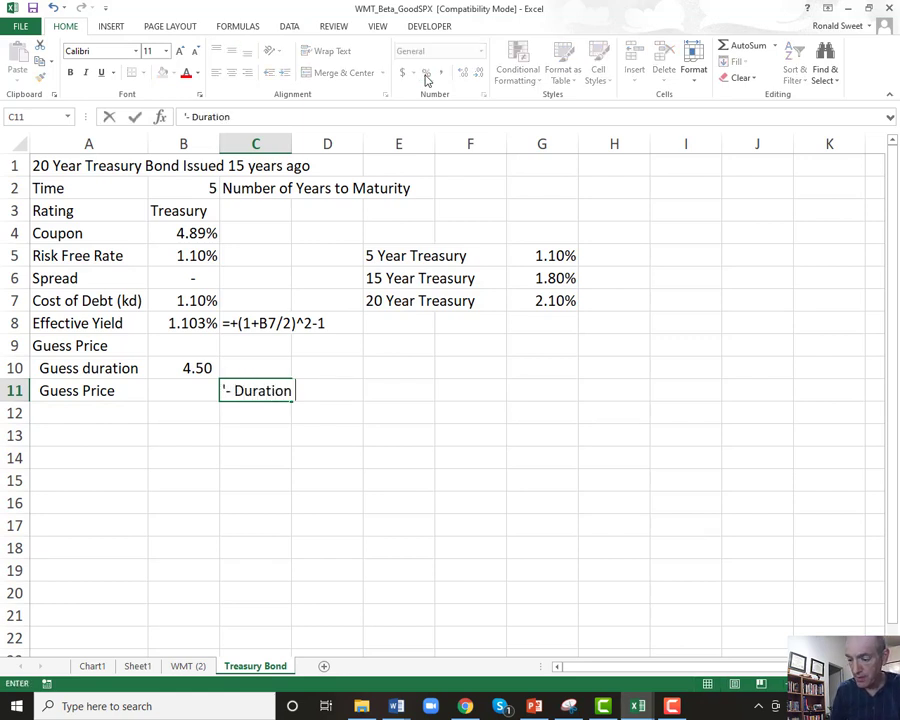
{"action": "type", "text": " * Change "}
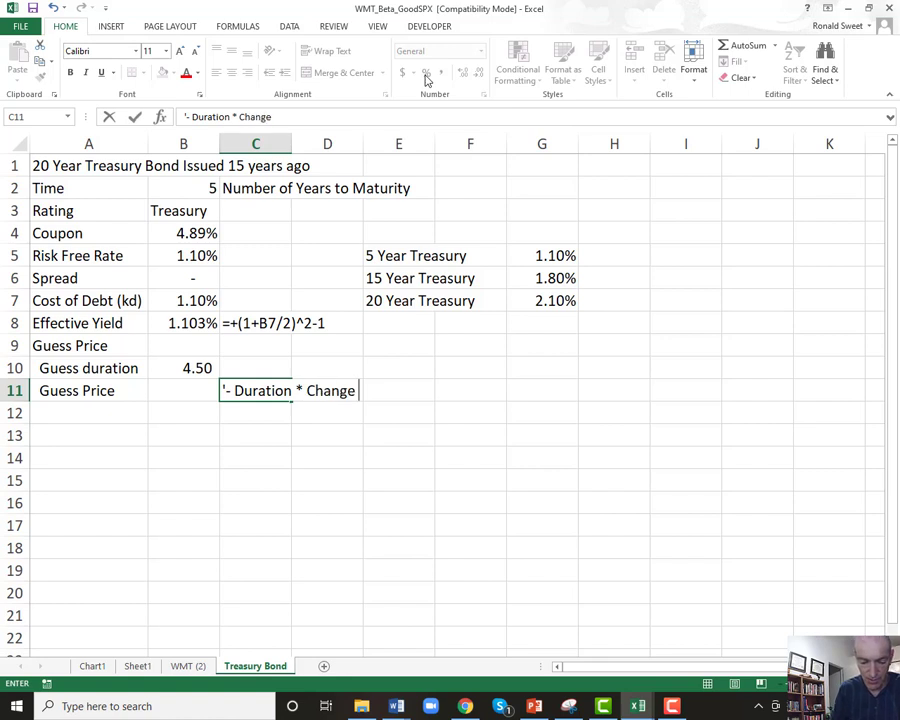
{"action": "type", "text": "in Yield"}
{"action": "key", "text": "Return"}
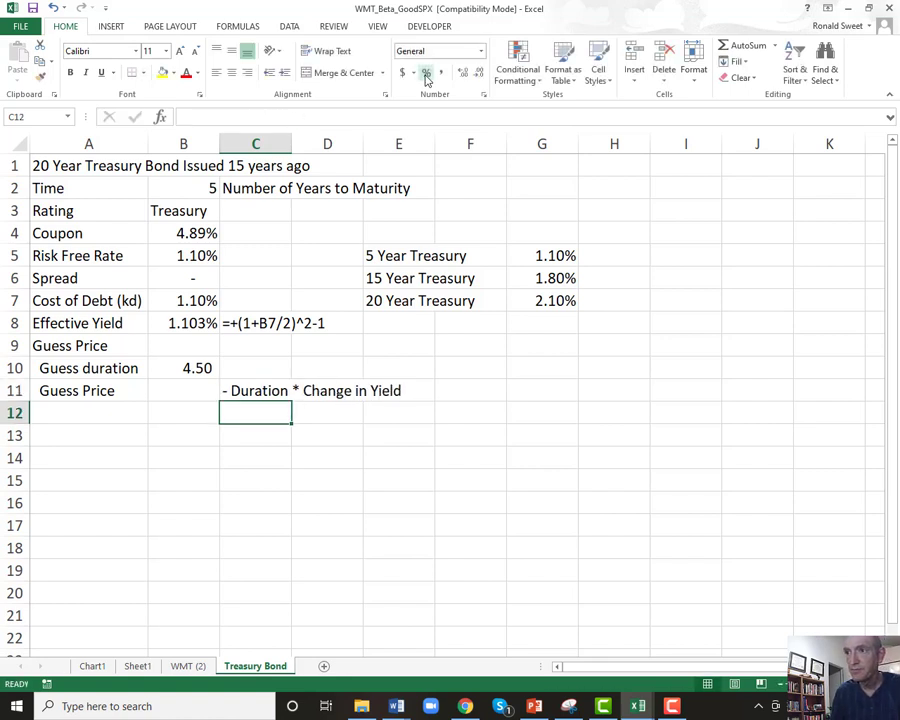
Step: Extend the label in A11 to Guess Price Change and widen column A so the label fits
{"action": "key", "text": "Up"}
{"action": "key", "text": "Left"}
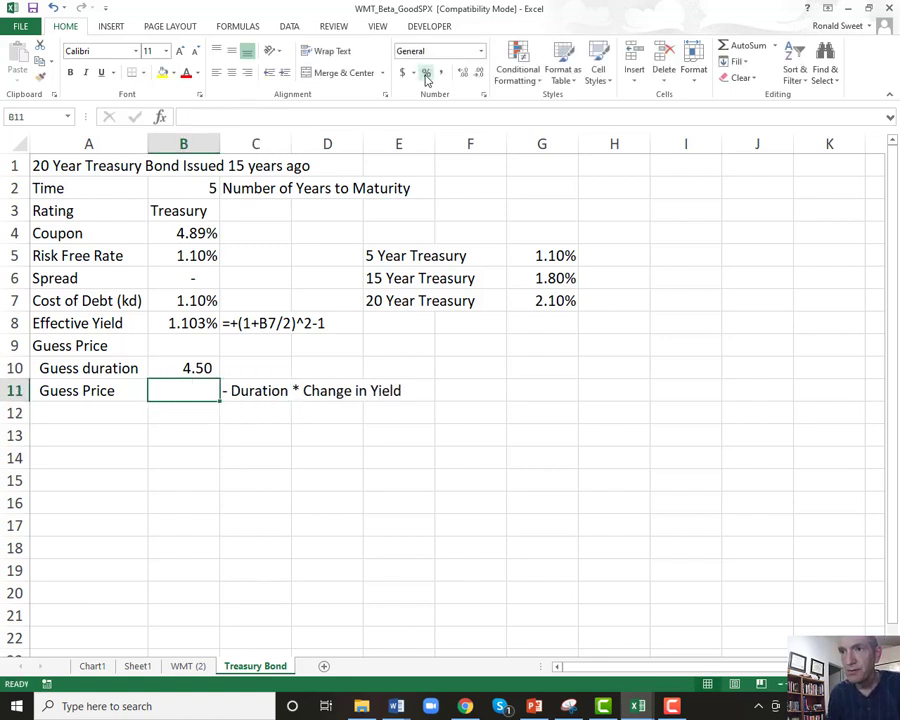
{"action": "key", "text": "Left"}
{"action": "key", "text": "F2"}
{"action": "type", "text": "Ch"}
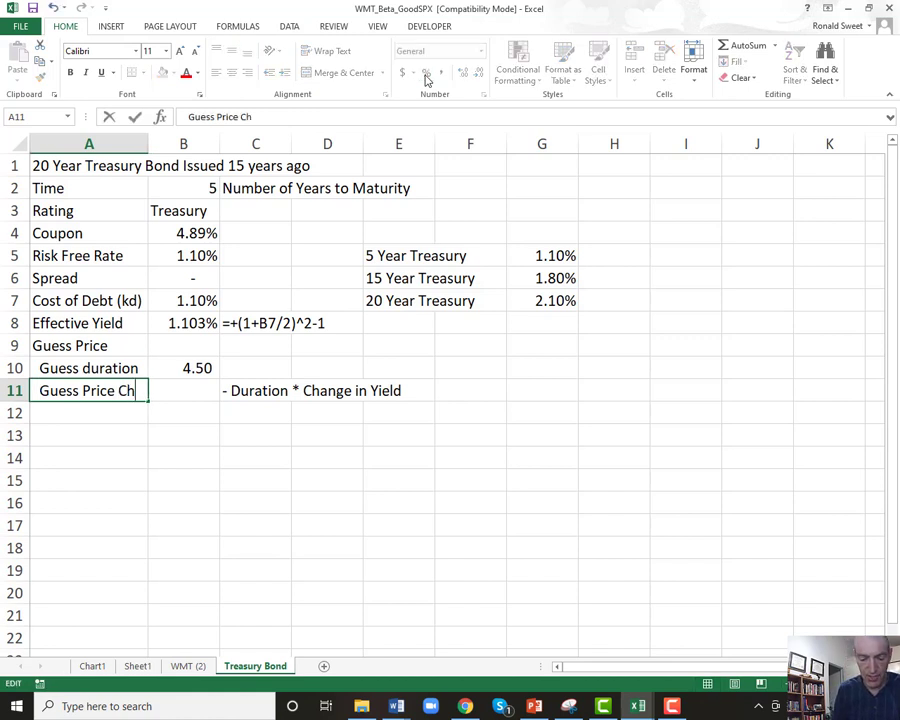
{"action": "type", "text": "ange"}
{"action": "key", "text": "Return"}
{"action": "key", "text": "Up"}
{"action": "key", "text": "Right"}
{"action": "key", "text": "Down"}
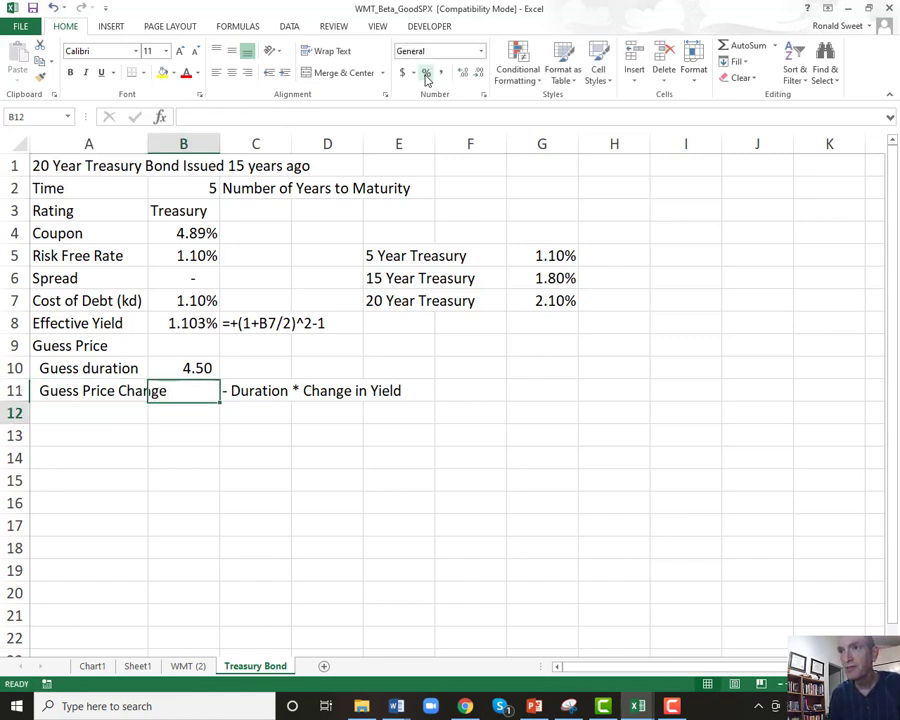
{"action": "key", "text": "Left"}
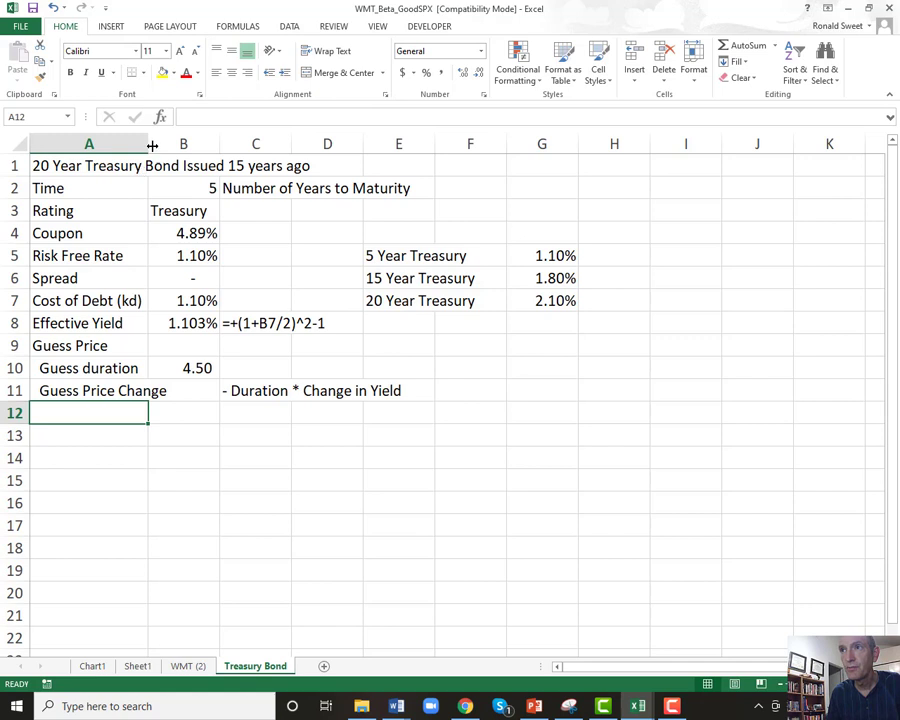
{"action": "left_click_drag", "start_coordinate": [152, 146], "coordinate": [181, 147]}
Step: Calculate the Guess Price Change in B11 with -B10*(B7-B4) and format it as a whole percentage
{"action": "left_click", "coordinate": [223, 390]}
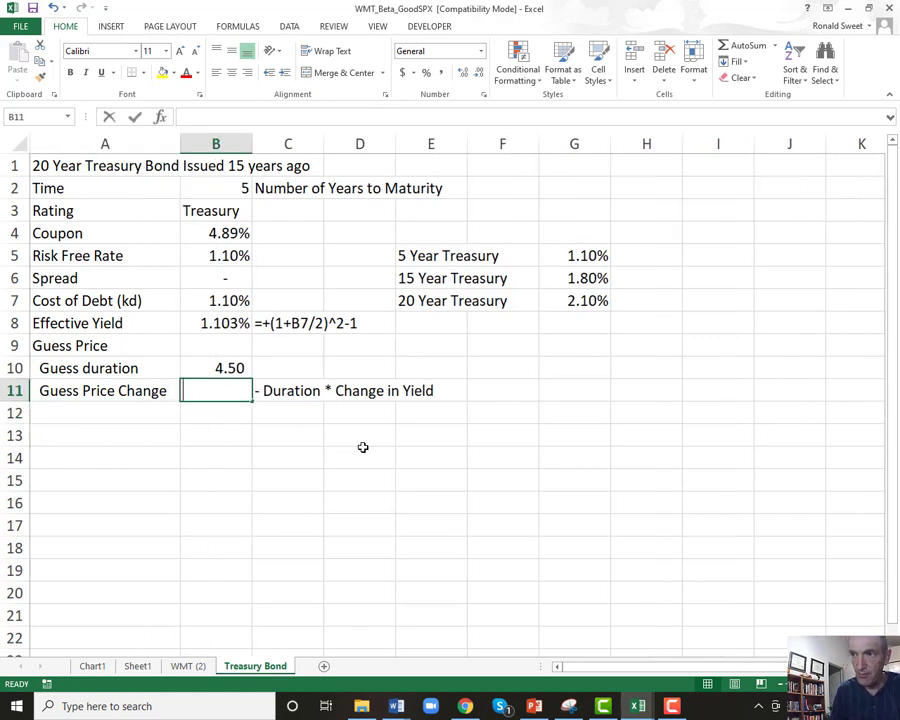
{"action": "type", "text": "-"}
{"action": "key", "text": "Up"}
{"action": "type", "text": "*"}
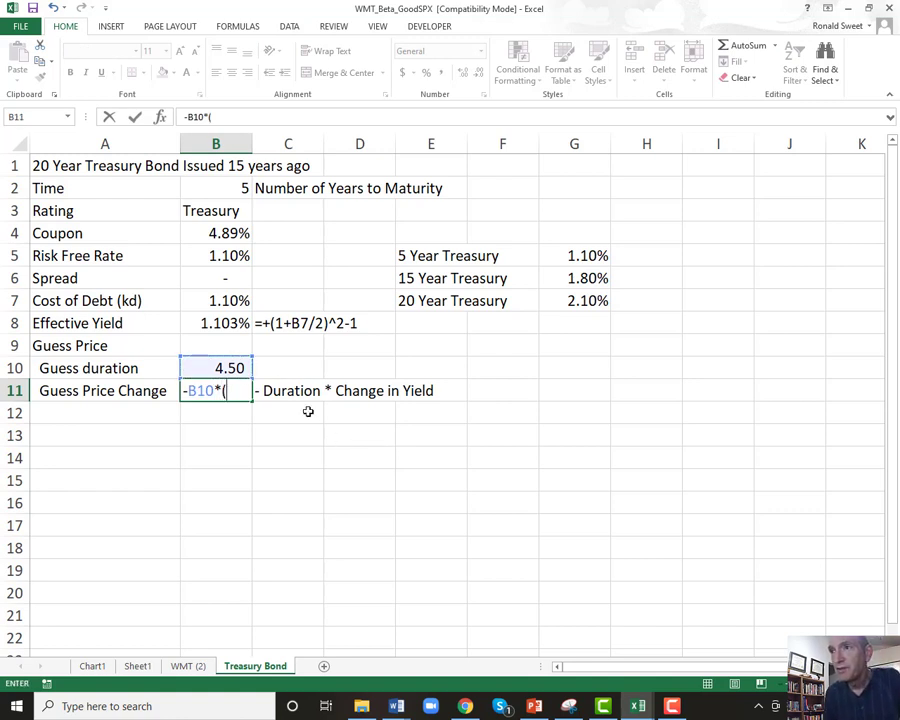
{"action": "type", "text": "("}
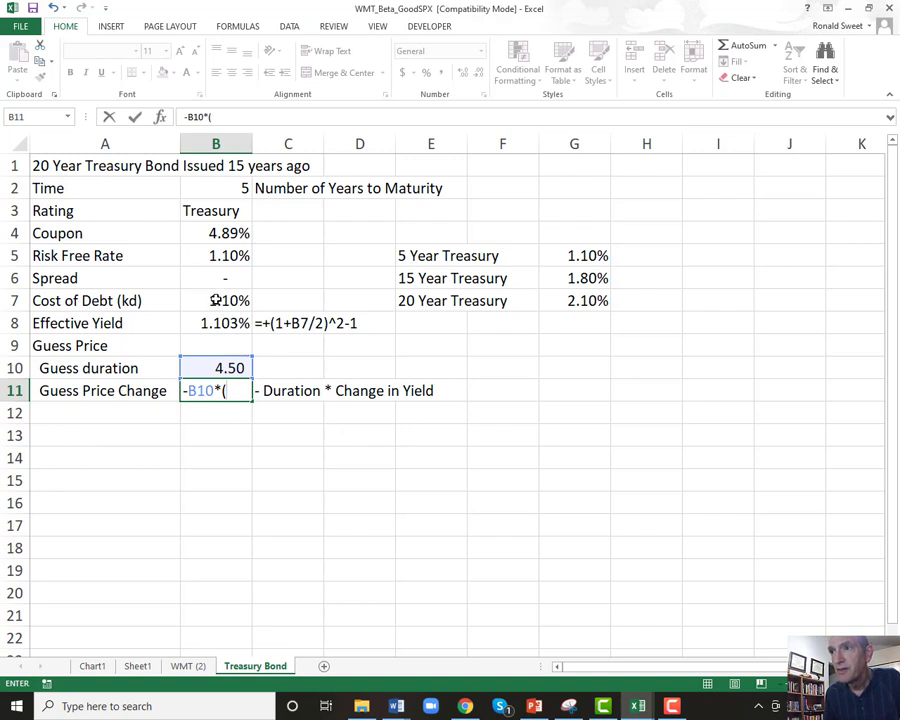
{"action": "left_click", "coordinate": [215, 300]}
{"action": "type", "text": "-"}
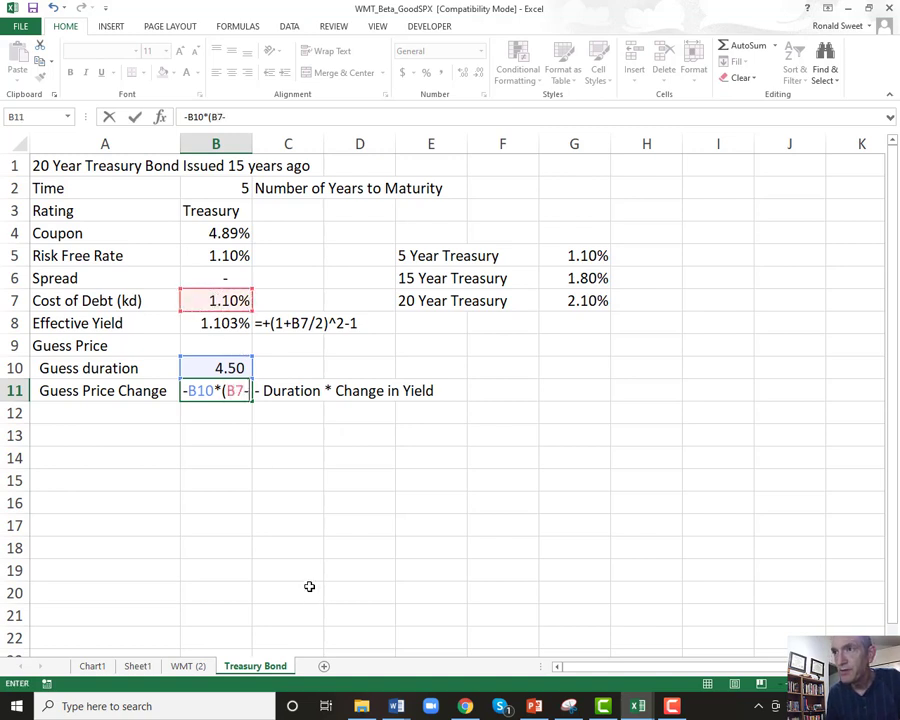
{"action": "left_click", "coordinate": [215, 232]}
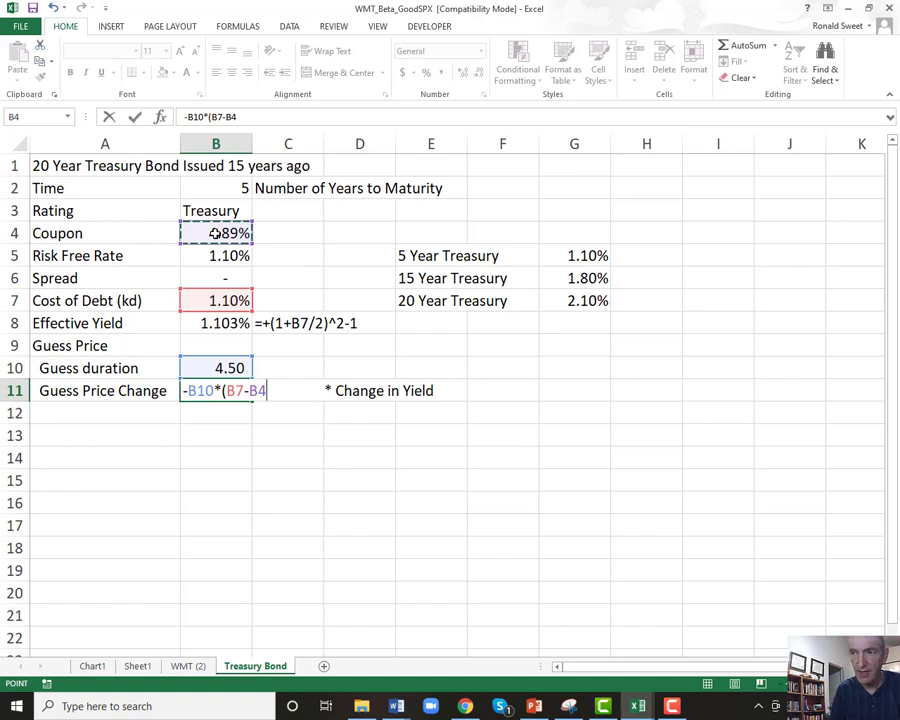
{"action": "type", "text": ")"}
{"action": "key", "text": "Return"}
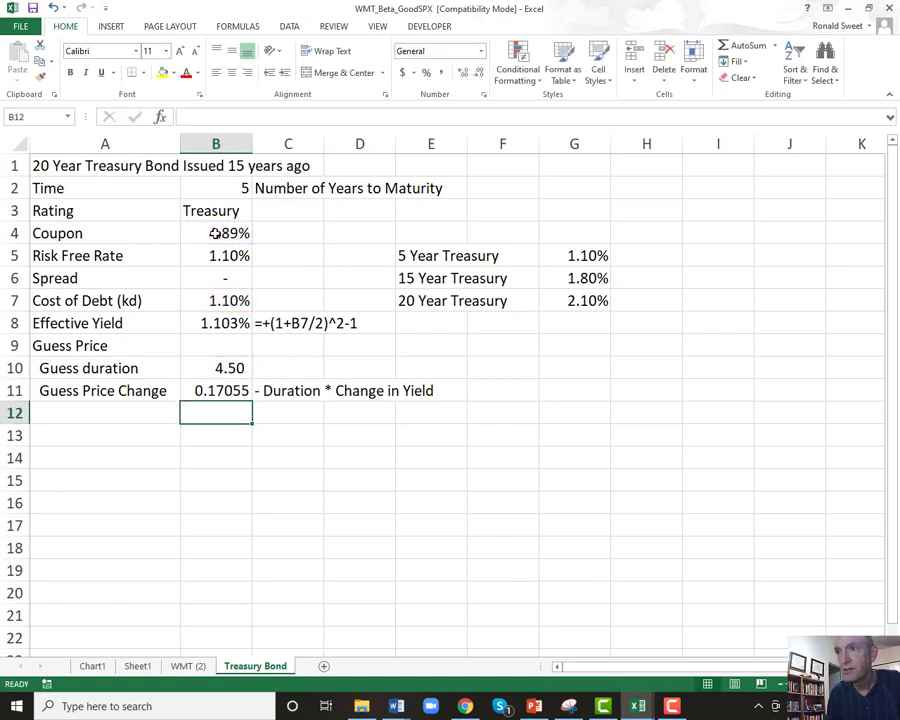
{"action": "key", "text": "Up"}
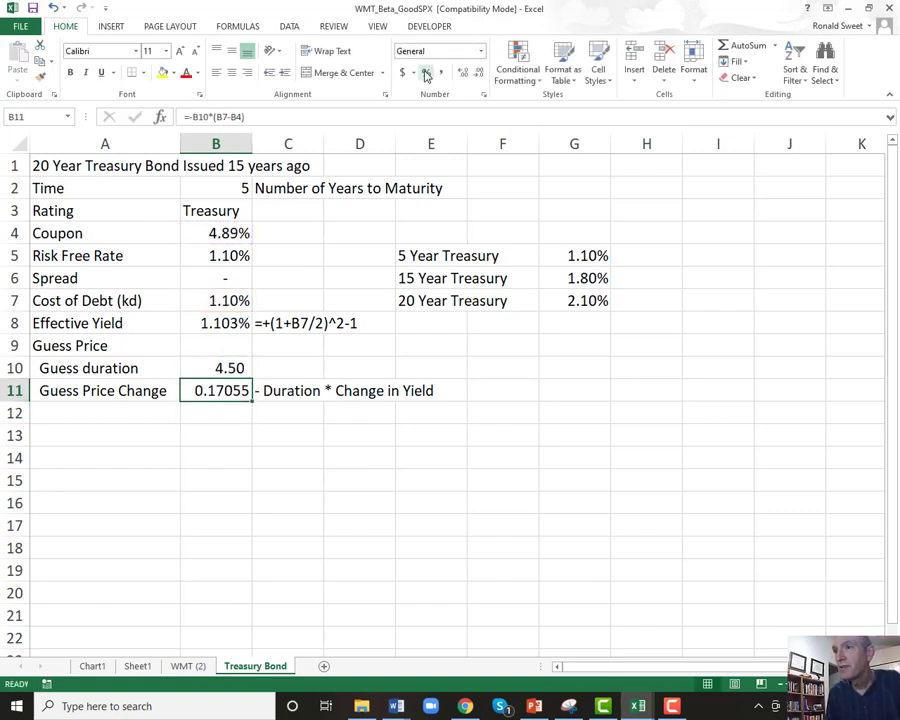
{"action": "left_click", "coordinate": [426, 74]}
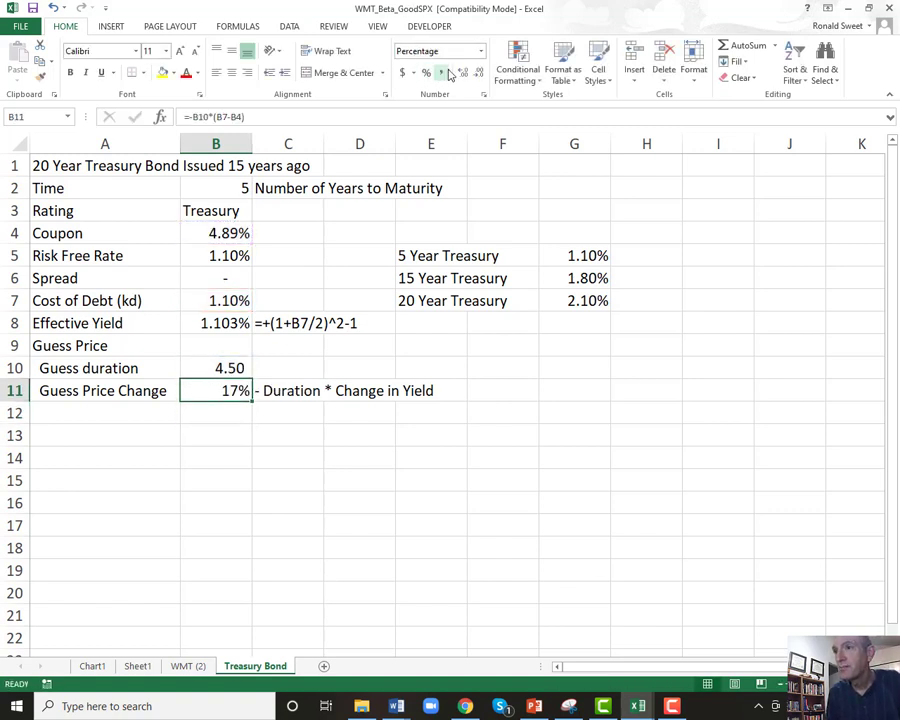
Step: Calculate the Guess Price in B9 with +1000*(1+B11) and apply the dollar accounting format
{"action": "left_click", "coordinate": [55, 413]}
{"action": "key", "text": "Up"}
{"action": "key", "text": "Up"}
{"action": "key", "text": "Up"}
{"action": "key", "text": "Right"}
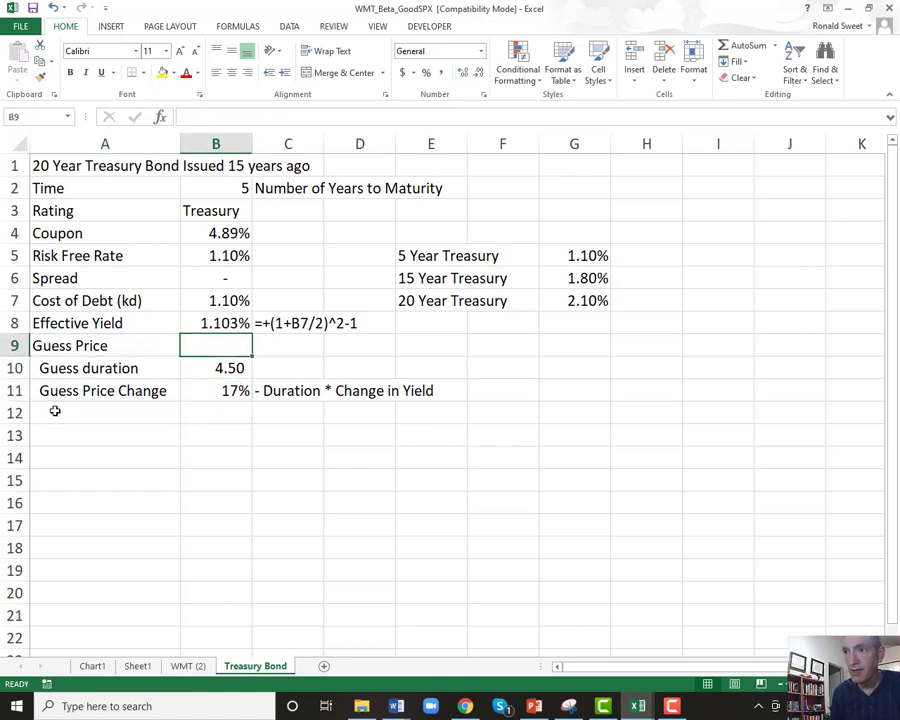
{"action": "type", "text": "+1000"}
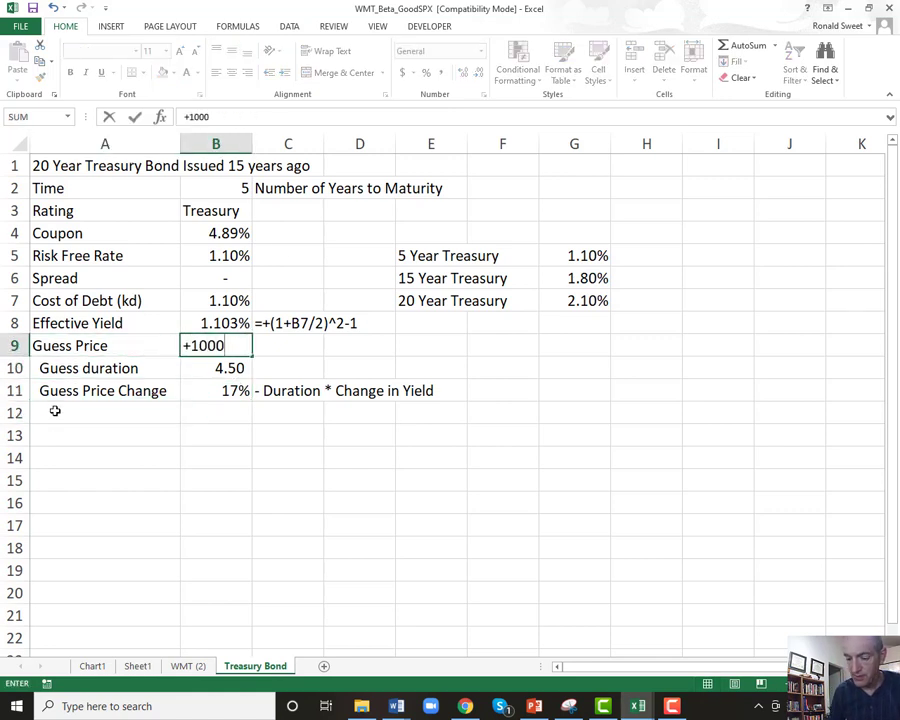
{"action": "type", "text": "*(1+"}
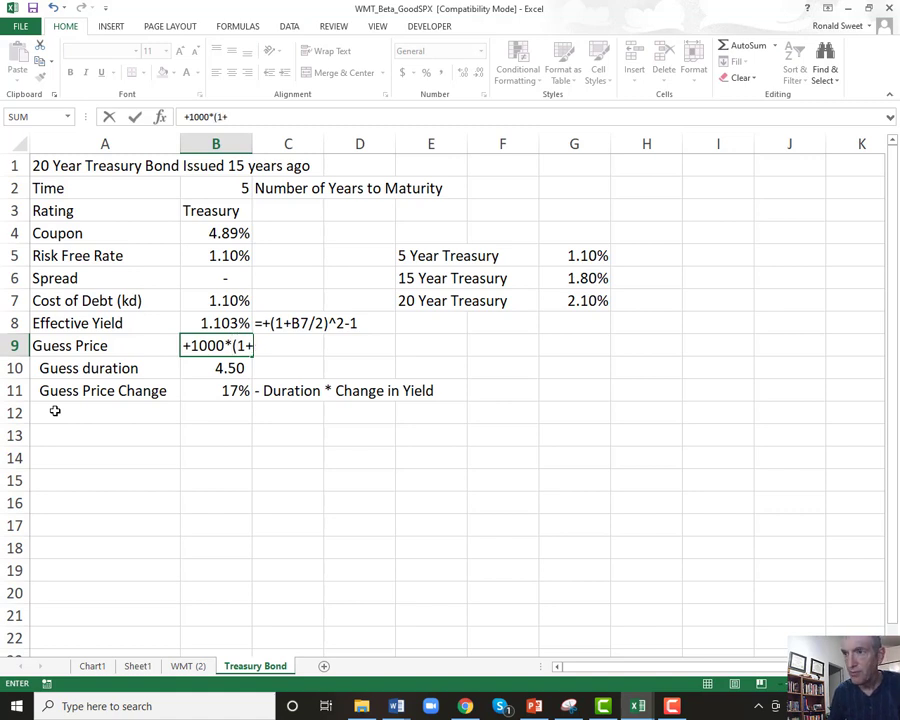
{"action": "key", "text": "Down"}
{"action": "key", "text": "Down"}
{"action": "type", "text": ")"}
{"action": "key", "text": "Return"}
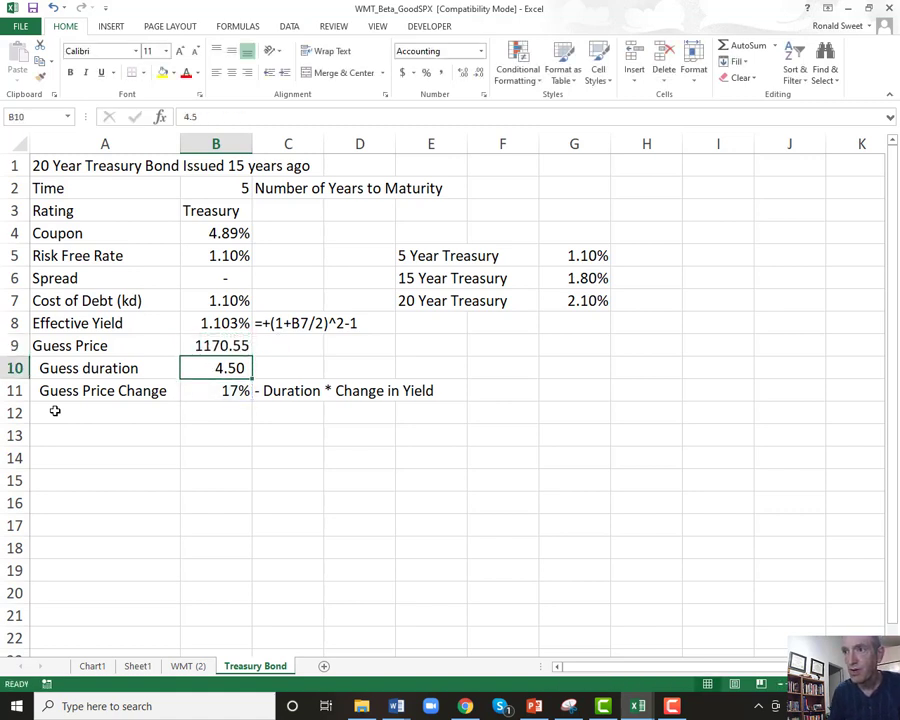
{"action": "key", "text": "Up"}
{"action": "left_click", "coordinate": [401, 74]}
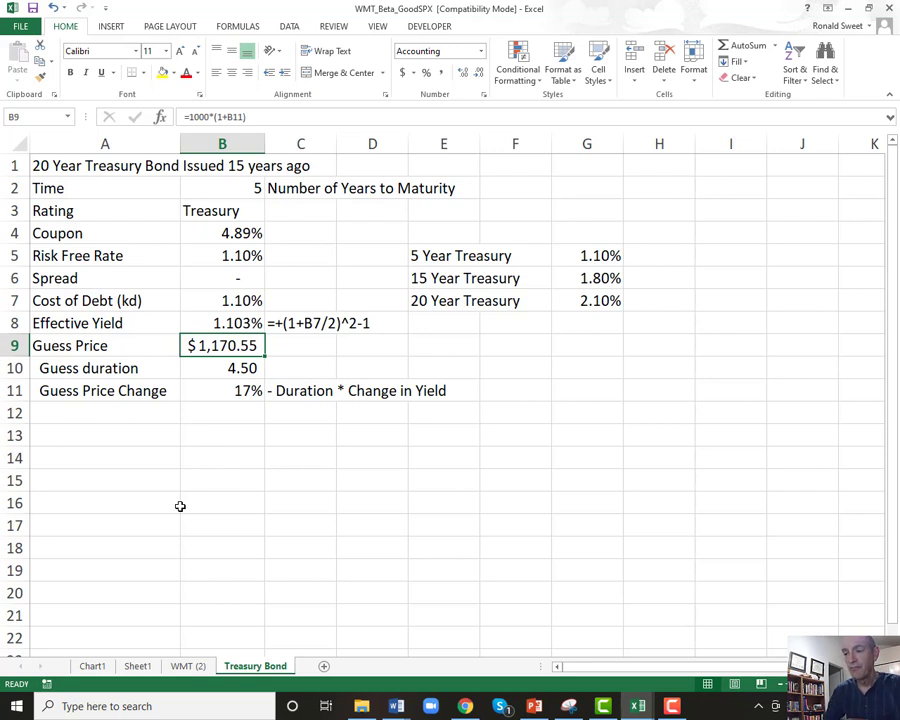
Step: Review the Guess Price Change formula in B11 against the guessed duration, the Guess Price and the Cost of Debt
{"action": "key", "text": "Down"}
{"action": "key", "text": "Down"}
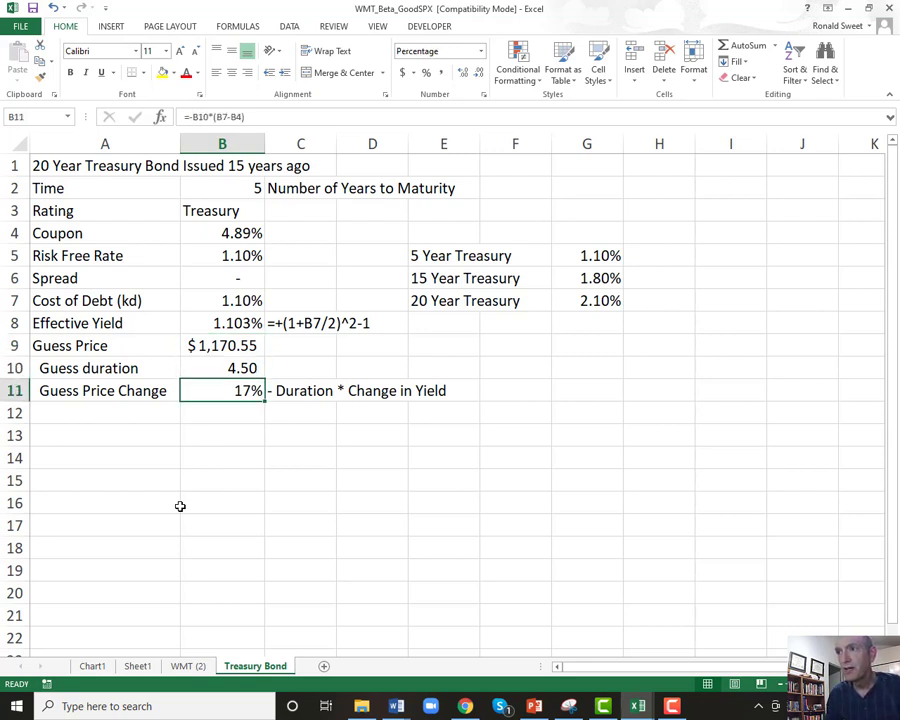
{"action": "key", "text": "Right"}
{"action": "key", "text": "Left"}
{"action": "key", "text": "Up"}
{"action": "key", "text": "Up"}
{"action": "key", "text": "Up"}
{"action": "key", "text": "Up"}
{"action": "key", "text": "Down"}
{"action": "key", "text": "Down"}
{"action": "key", "text": "Down"}
{"action": "key", "text": "Down"}
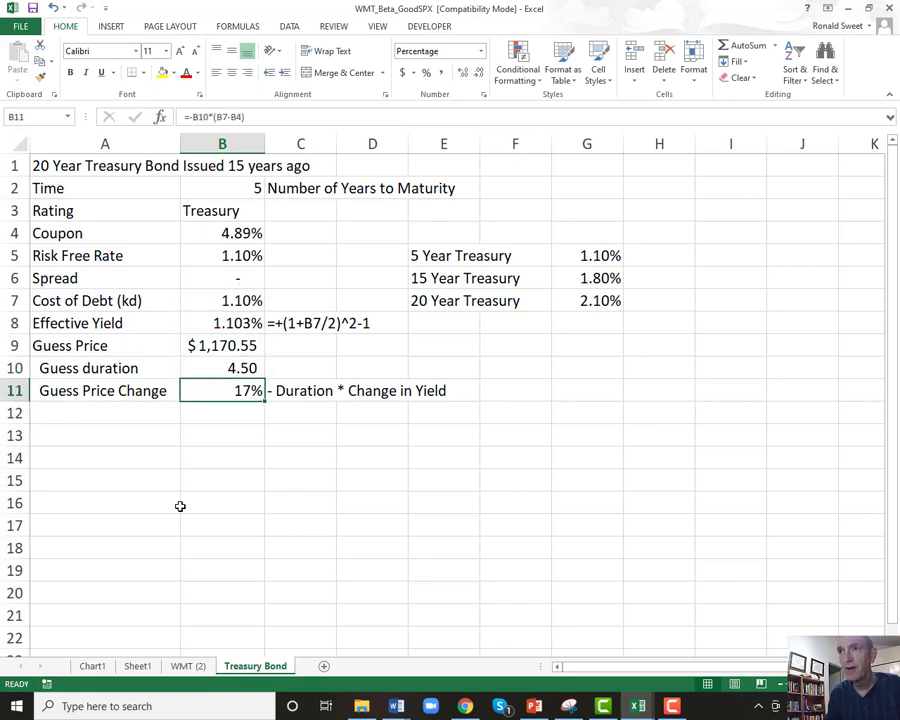
{"action": "key", "text": "Up"}
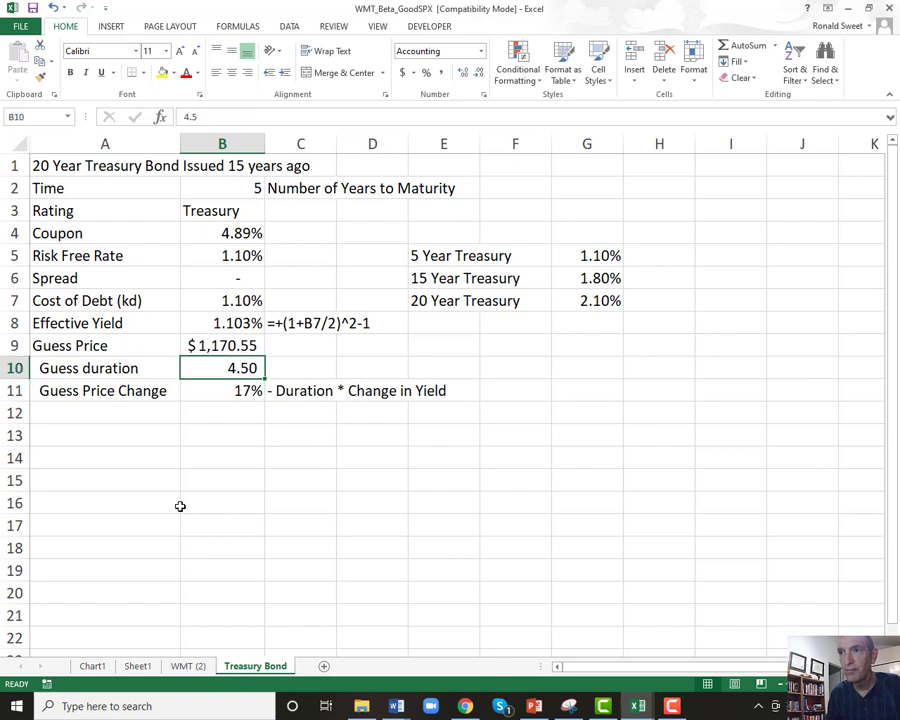
{"action": "key", "text": "Down"}
{"action": "key", "text": "Down"}
{"action": "key", "text": "Down"}
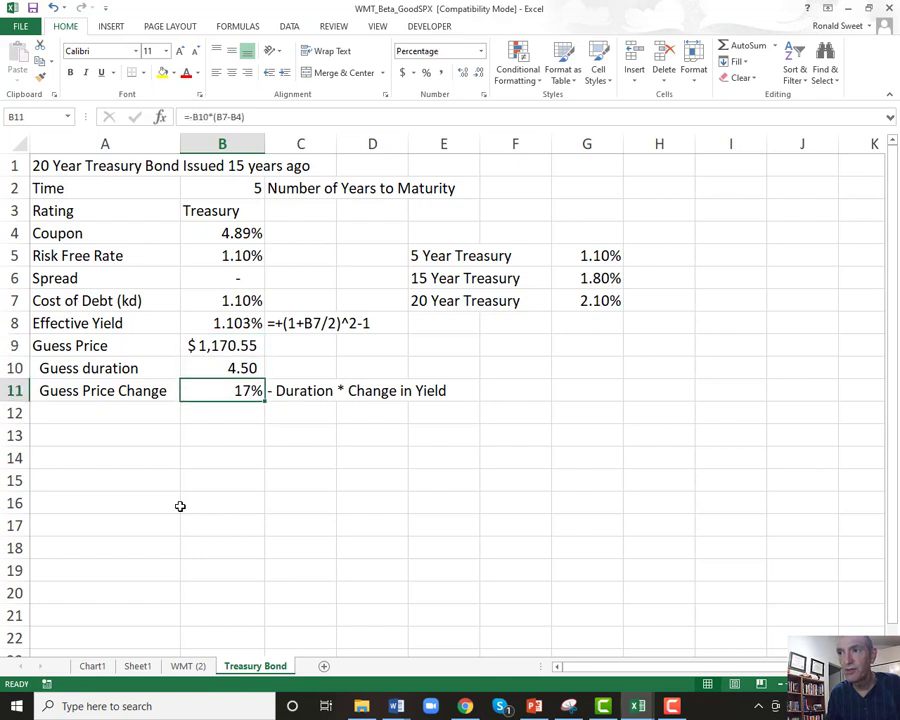
Step: Add the label Long Formula in A13, leaving row 12 blank, and select B13 beside it
{"action": "key", "text": "Left"}
{"action": "key", "text": "Up"}
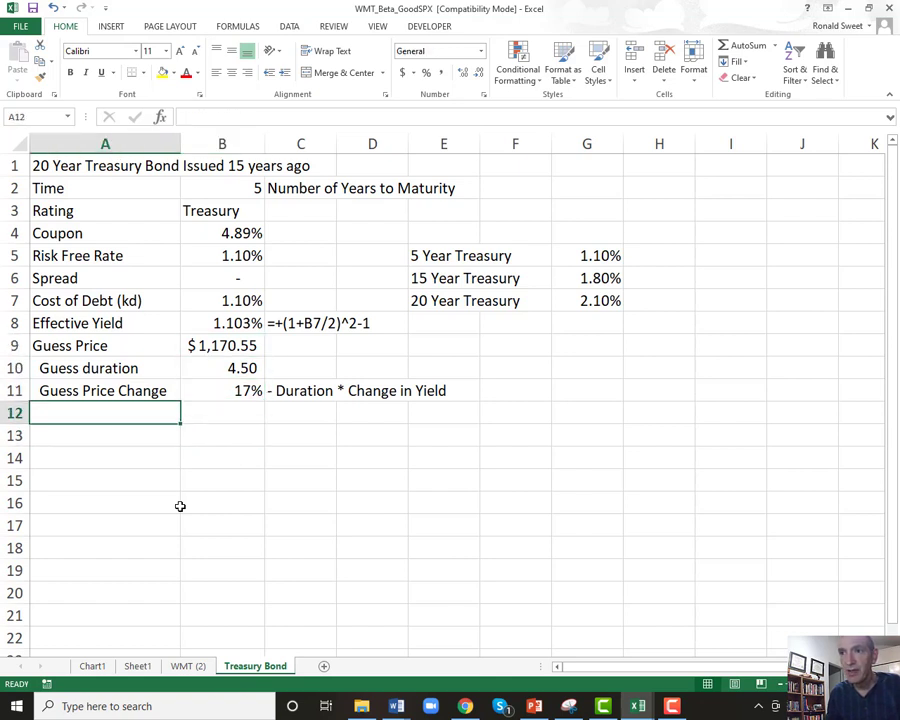
{"action": "key", "text": "Down"}
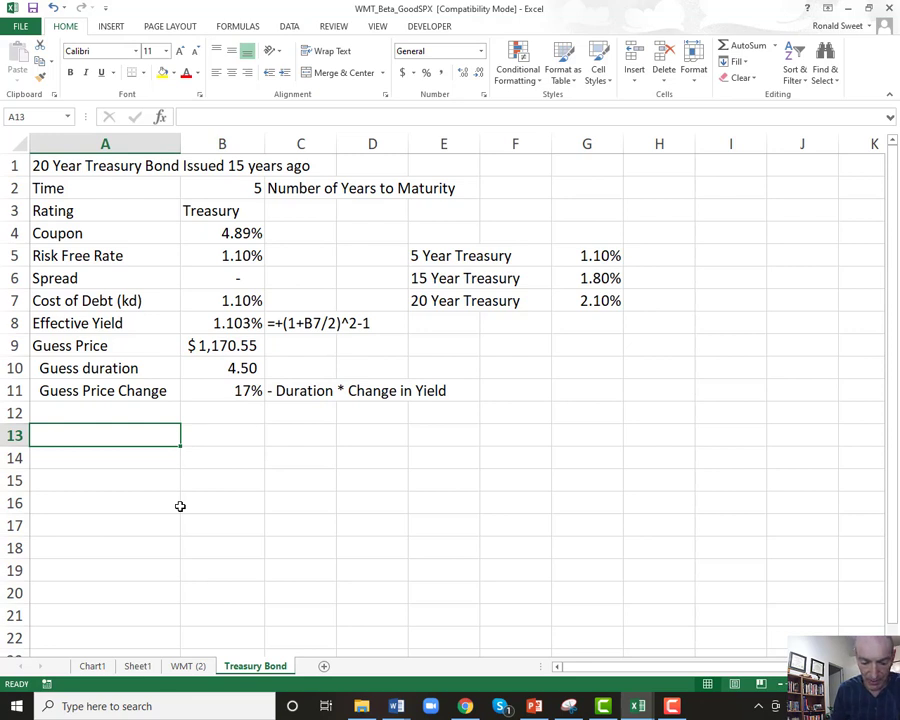
{"action": "type", "text": "Long Formula"}
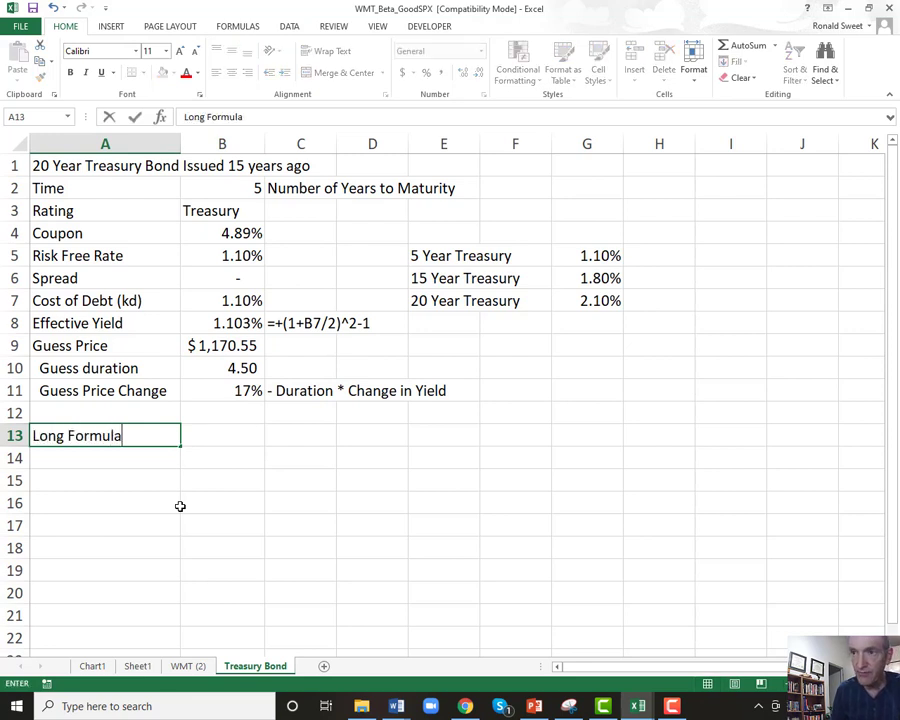
{"action": "key", "text": "Return"}
{"action": "key", "text": "Up"}
{"action": "key", "text": "Right"}
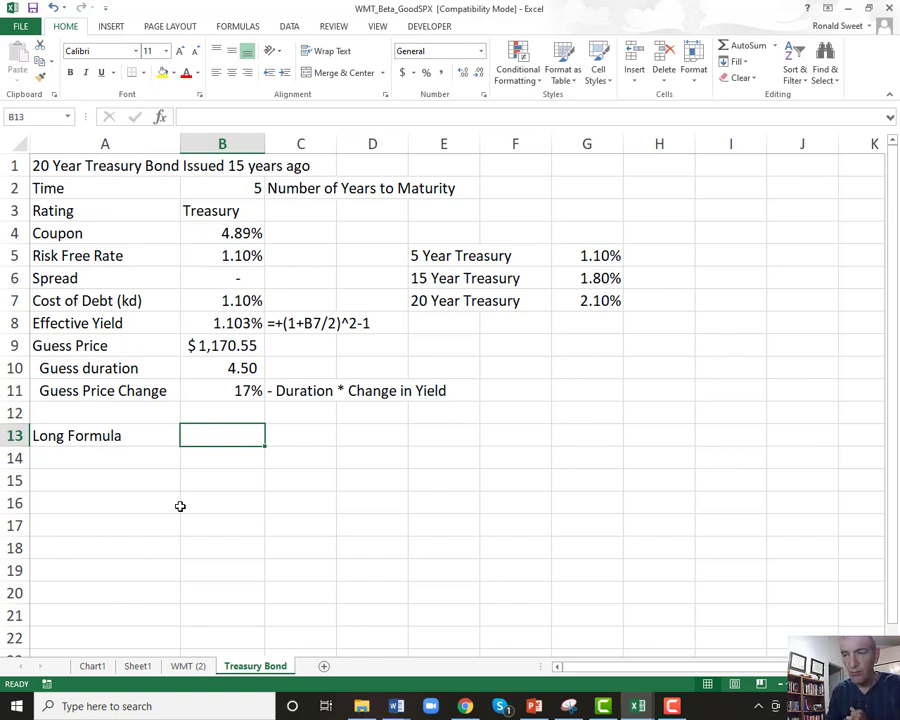
Step: Add the note "PV of infinite cash flow = Cash Flow / Discount rate" in C13, on the Long Formula row
{"action": "key", "text": "Down"}
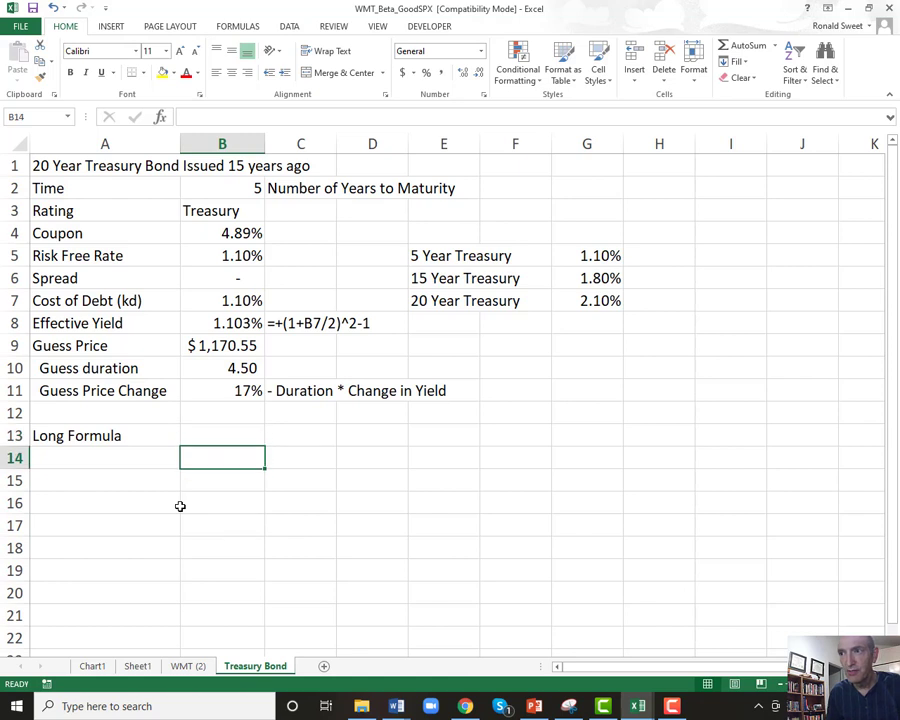
{"action": "key", "text": "Up"}
{"action": "key", "text": "Right"}
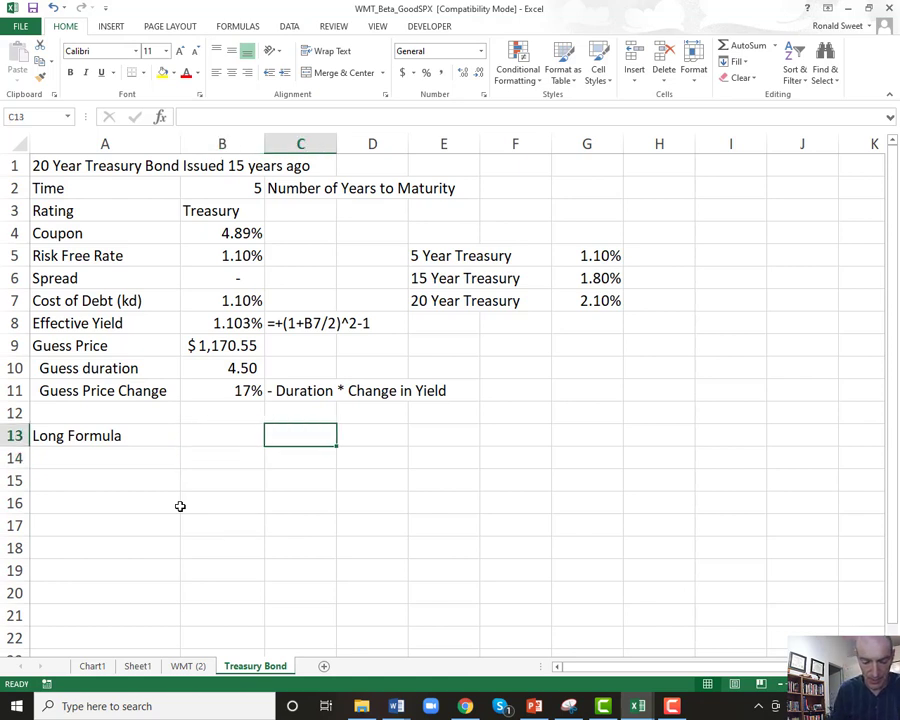
{"action": "type", "text": "PV of infi"}
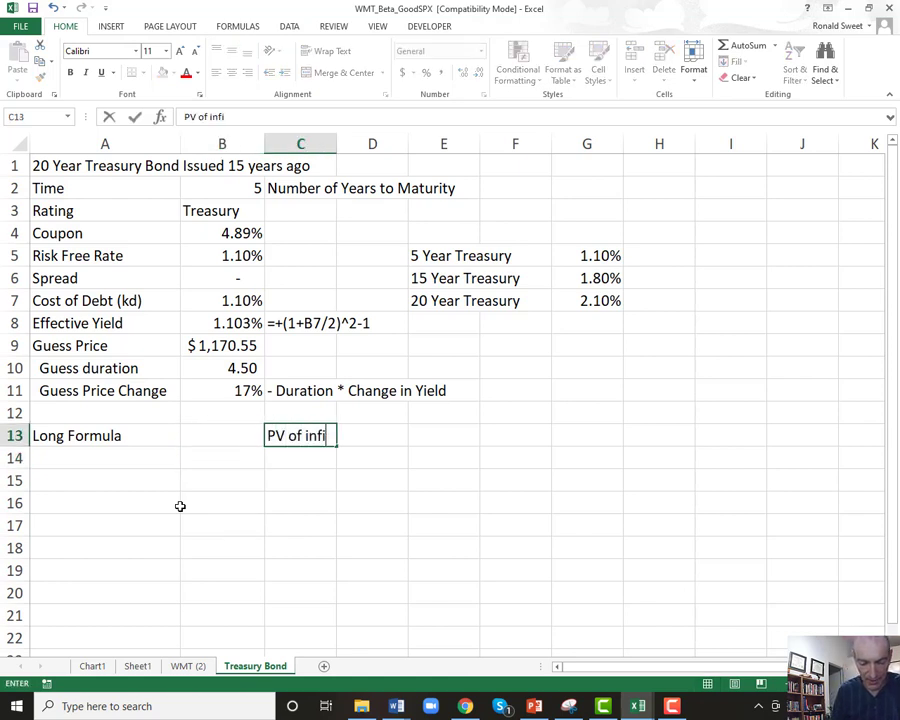
{"action": "type", "text": "nite cash flko"}
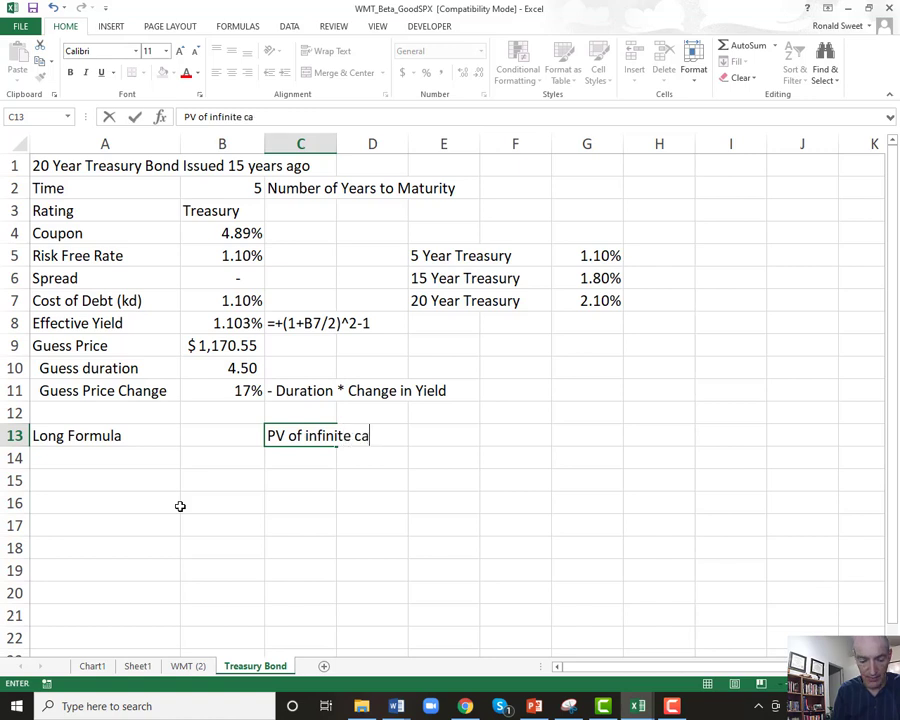
{"action": "key", "text": "BackSpace"}
{"action": "key", "text": "BackSpace"}
{"action": "type", "text": "o"}
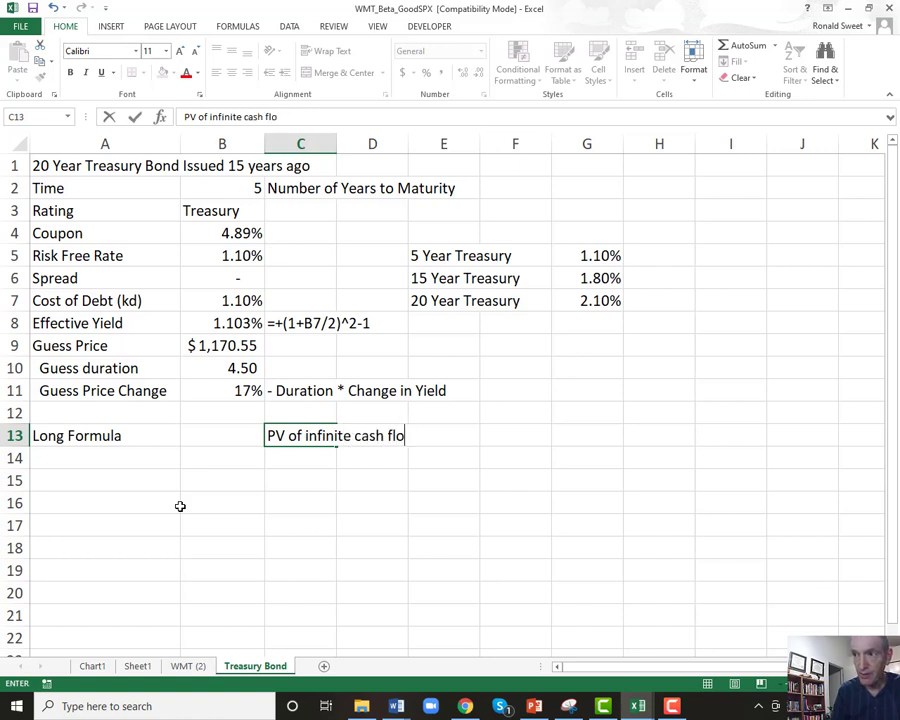
{"action": "type", "text": "w = Cash Flow "}
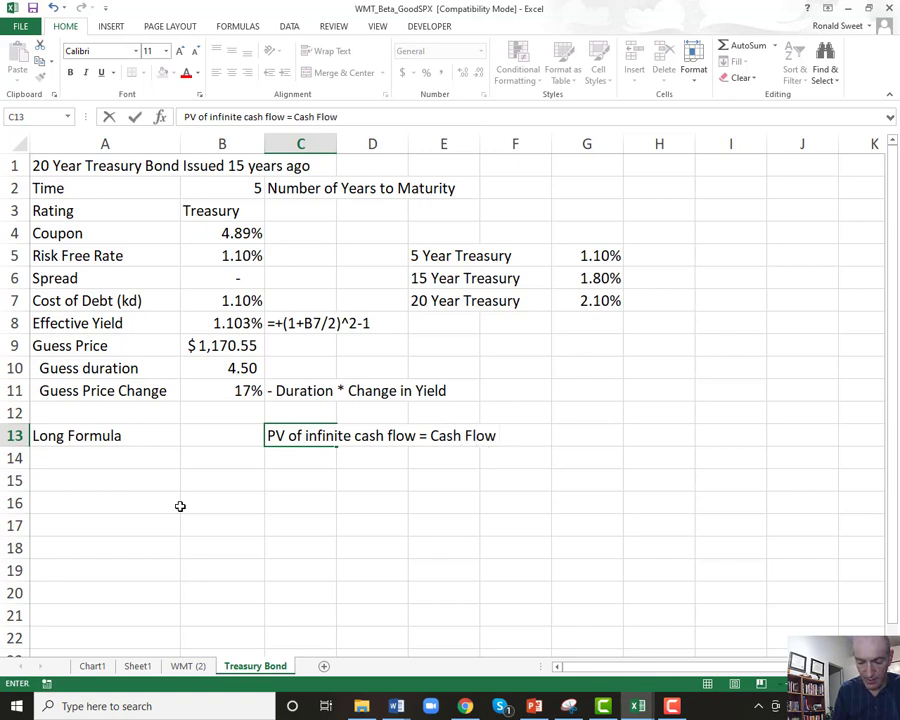
{"action": "type", "text": "/ Discoun"}
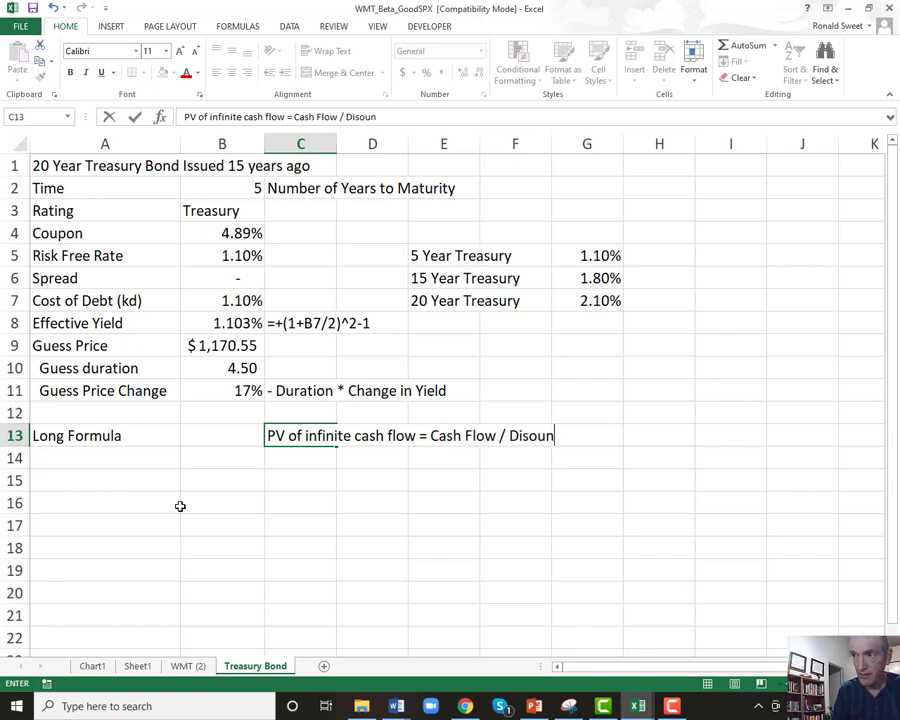
{"action": "type", "text": "t"}
{"action": "key", "text": "BackSpace"}
{"action": "key", "text": "BackSpace"}
{"action": "key", "text": "BackSpace"}
{"action": "key", "text": "BackSpace"}
{"action": "type", "text": "count "}
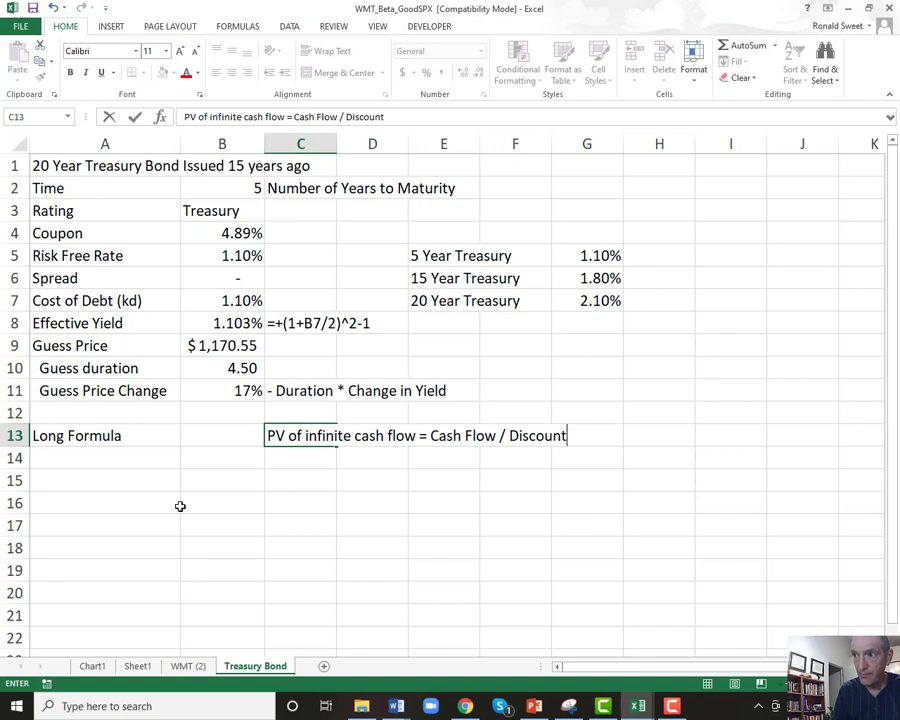
{"action": "type", "text": "rate"}
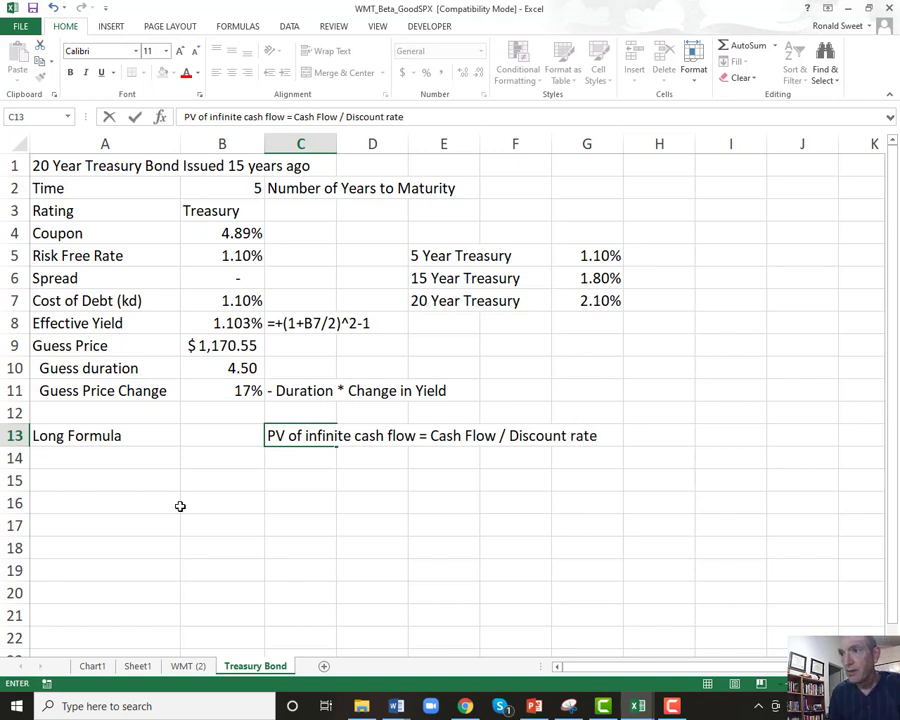
{"action": "key", "text": "Return"}
Step: Add the label PV of Infinite Coupon in A14, directly under Long Formula
{"action": "key", "text": "Left"}
{"action": "key", "text": "Left"}
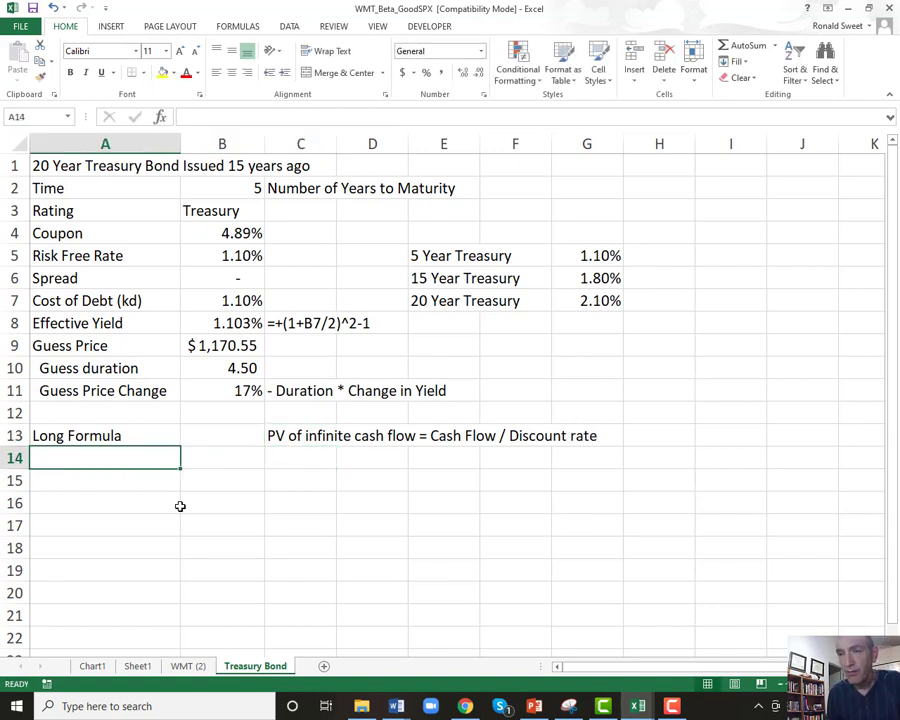
{"action": "type", "text": "PV "}
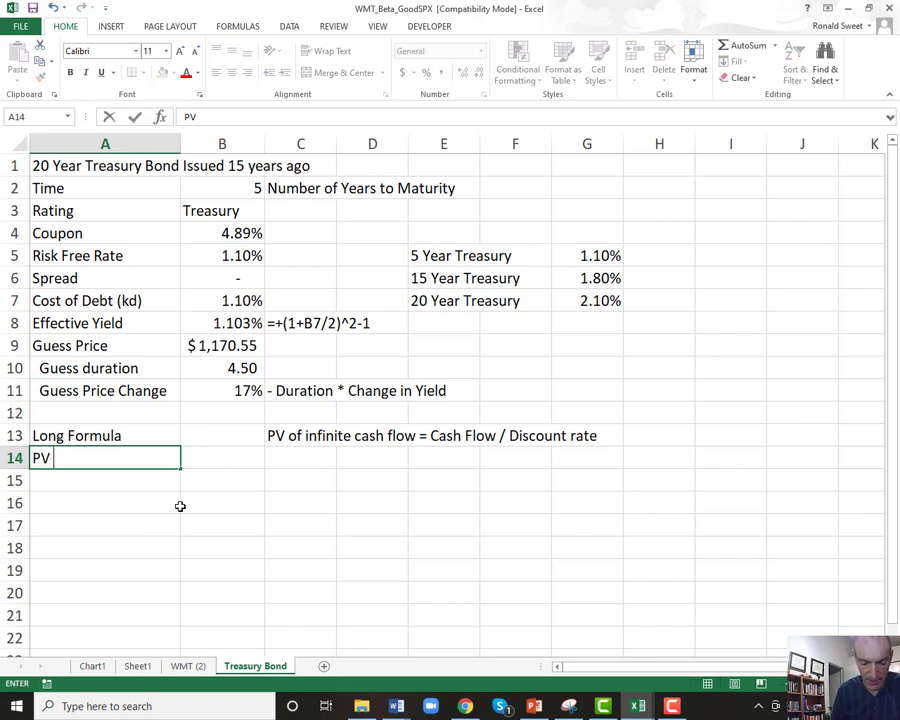
{"action": "type", "text": "of Infini"}
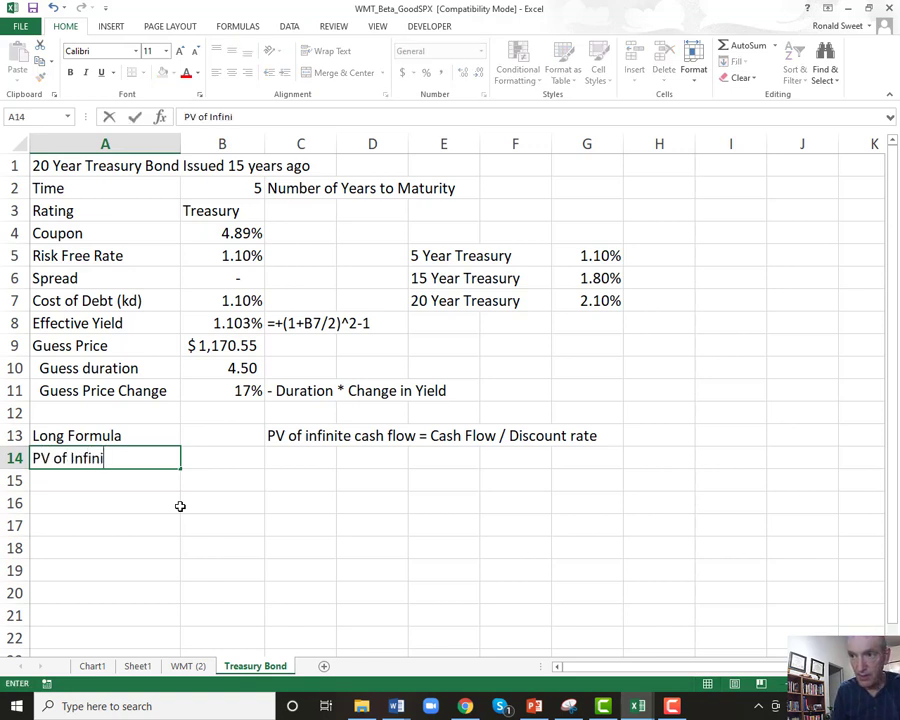
{"action": "type", "text": "te"}
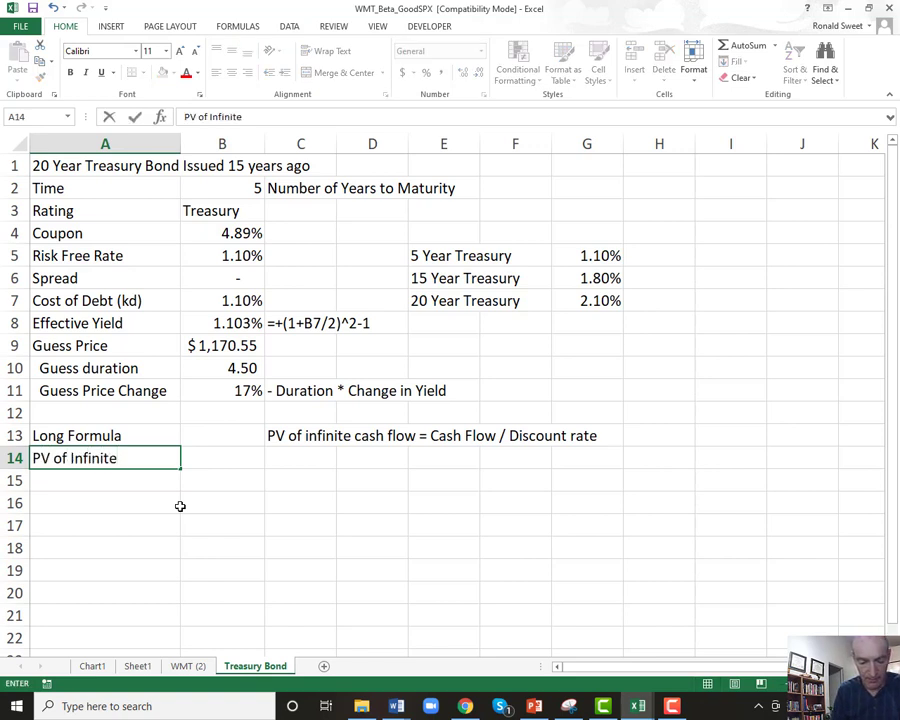
{"action": "type", "text": " Coupon"}
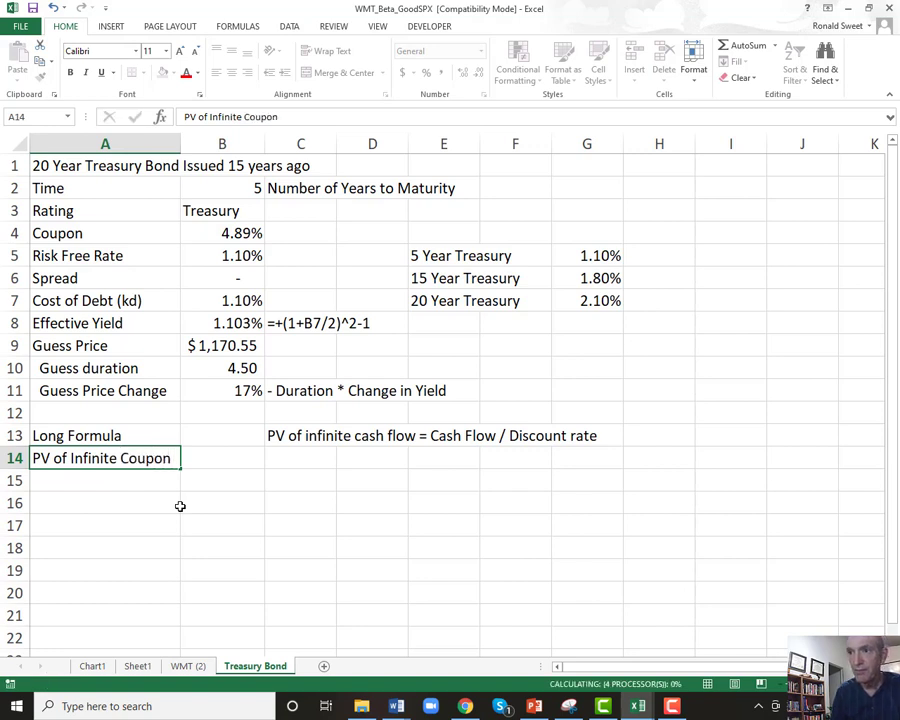
{"action": "key", "text": "Return"}
{"action": "key", "text": "Up"}
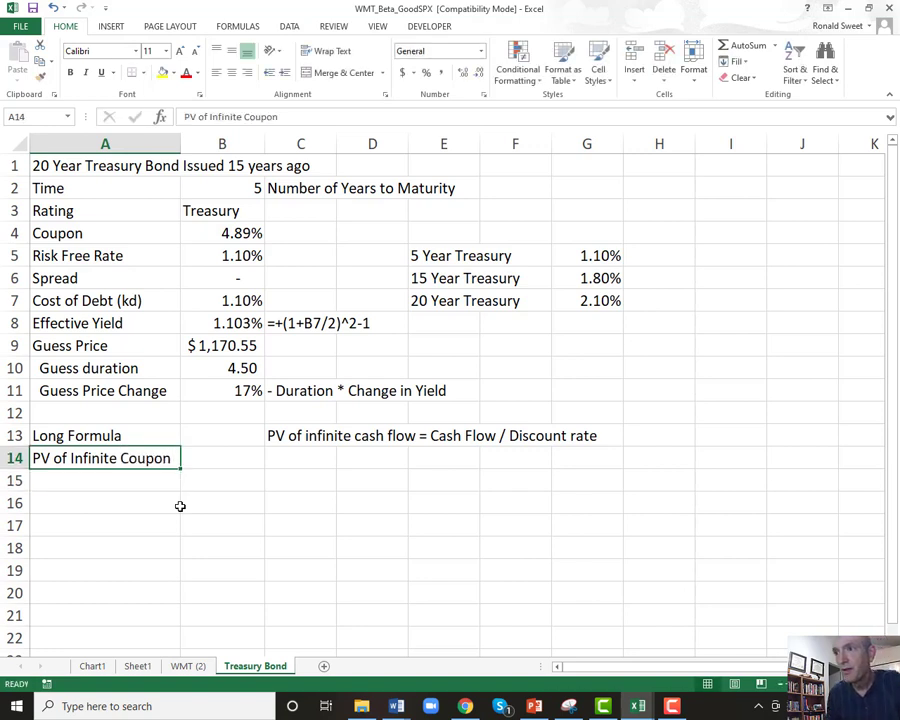
{"action": "key", "text": "Right"}
{"action": "key", "text": "Right"}
{"action": "key", "text": "Down"}
{"action": "key", "text": "Left"}
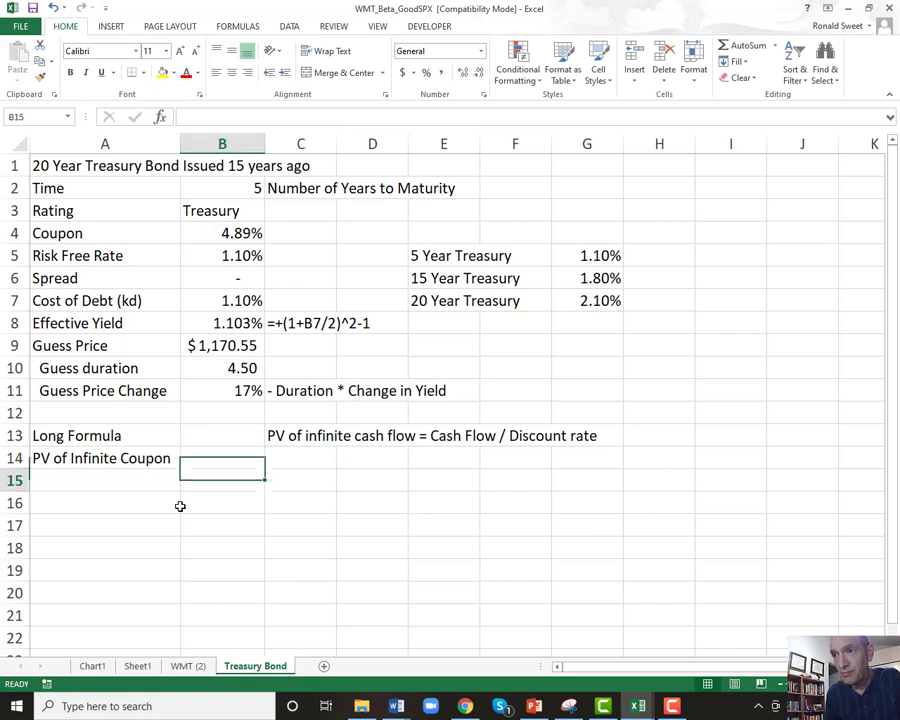
Step: Label cell A16 as "Coupon", two rows below the PV of Infinite Coupon label
{"action": "key", "text": "Down"}
{"action": "key", "text": "Down"}
{"action": "key", "text": "Left"}
{"action": "key", "text": "Up"}
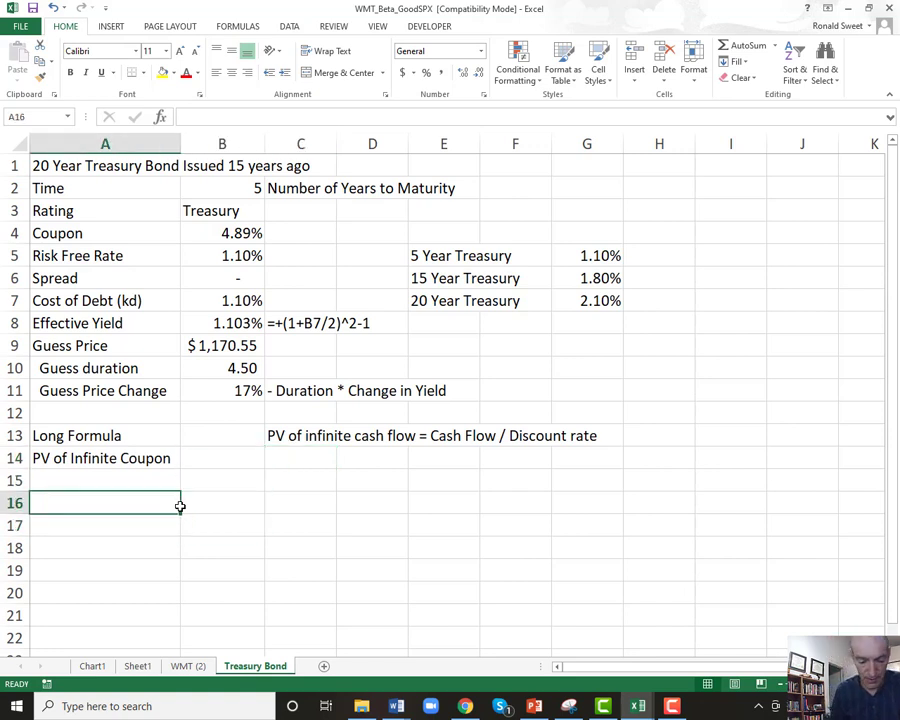
{"action": "type", "text": "Coupon"}
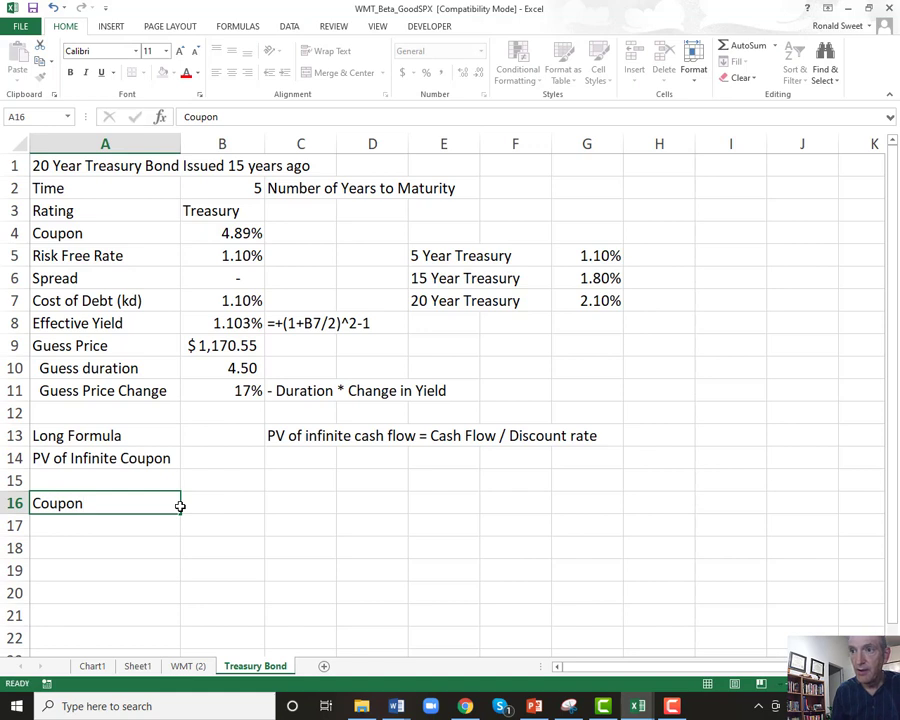
{"action": "key", "text": "Tab"}
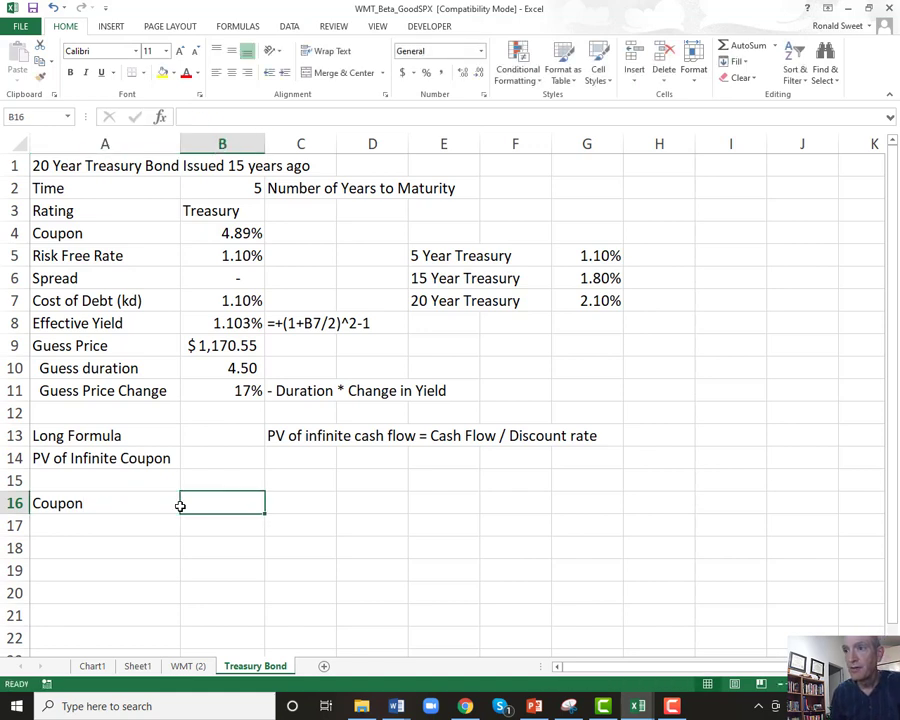
Step: Enter the explanatory note "Face * Coupon Rate / 2" in cell C16 of the Coupon row
{"action": "key", "text": "Right"}
{"action": "type", "text": "Fac"}
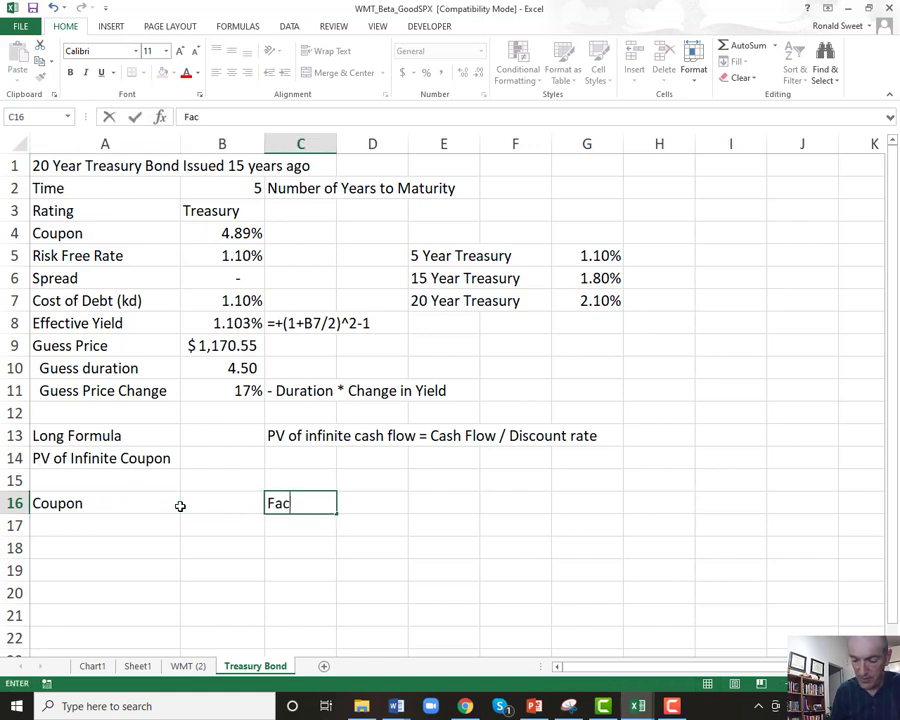
{"action": "type", "text": "e * Coup"}
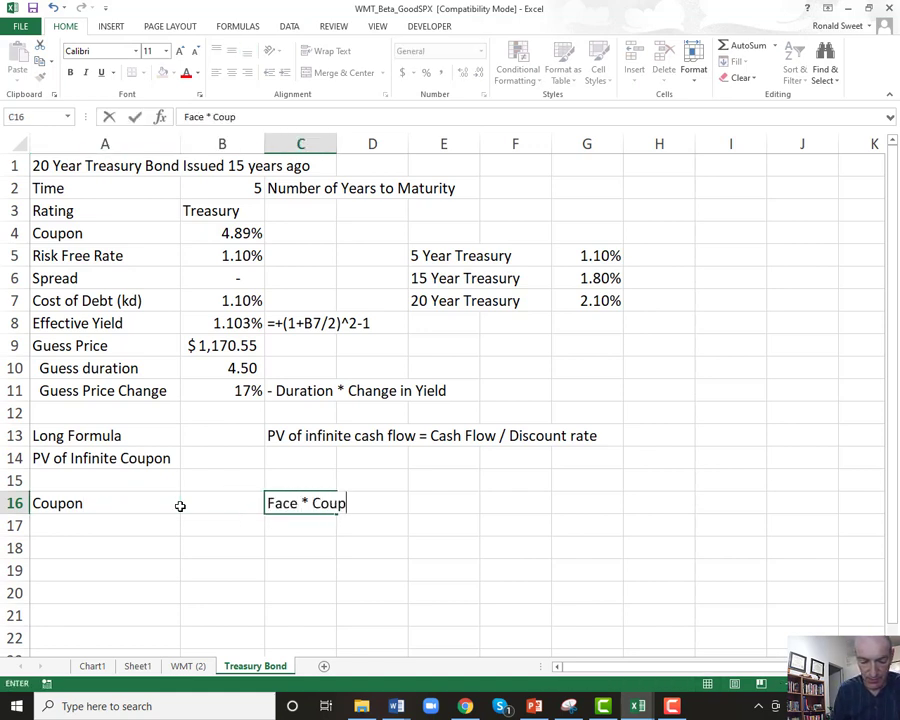
{"action": "type", "text": "on Rate "}
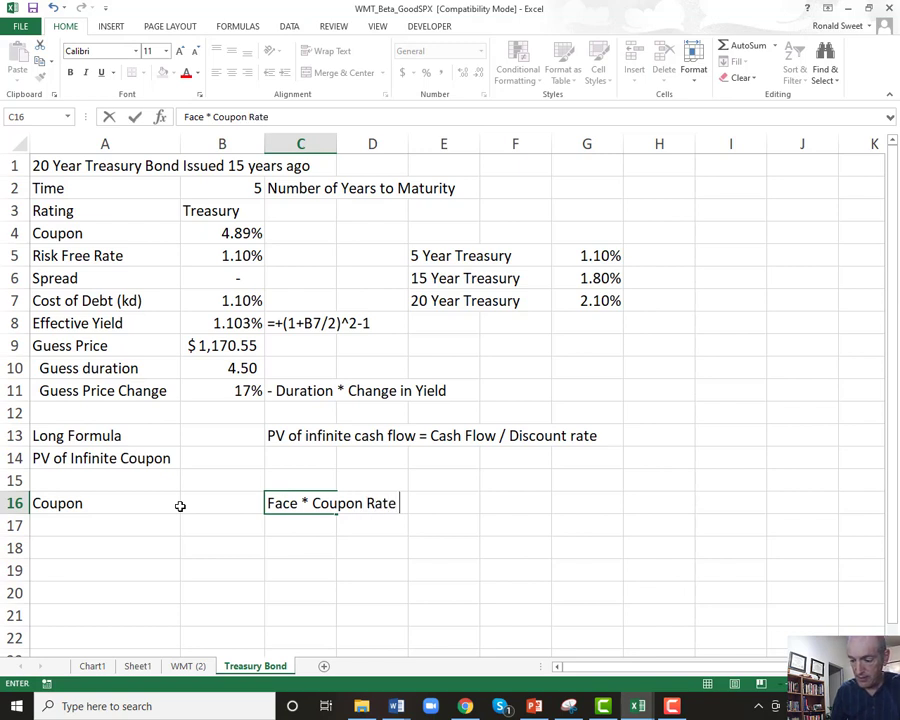
{"action": "type", "text": "/ 2"}
{"action": "key", "text": "Return"}
Step: Calculate the semiannual coupon in B16 with the formula +1000*B4/2
{"action": "left_click", "coordinate": [181, 505]}
{"action": "type", "text": "+"}
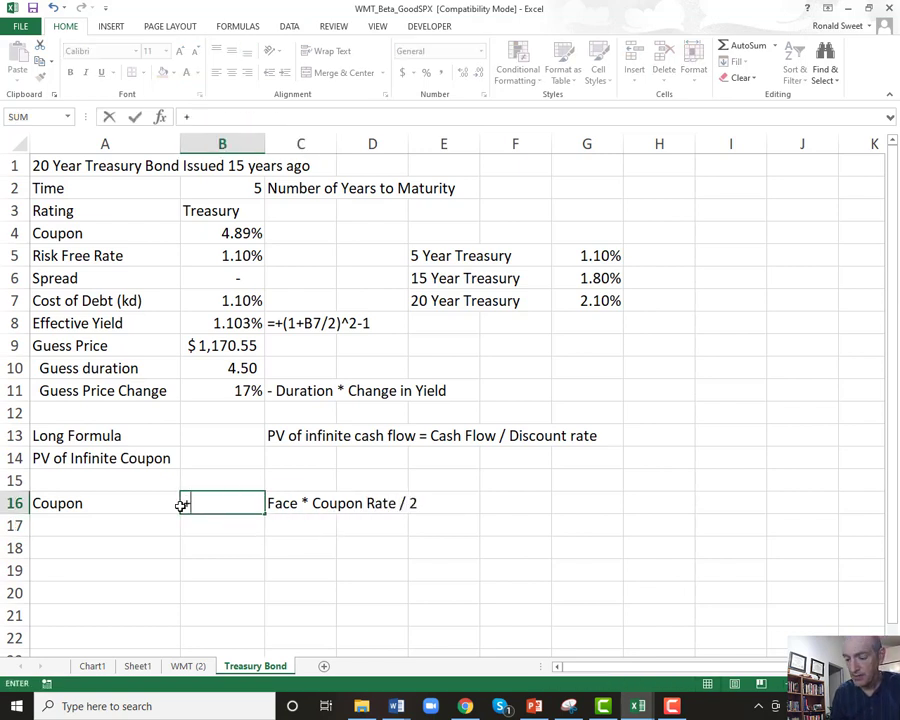
{"action": "type", "text": "1000*"}
{"action": "key", "text": "Up"}
{"action": "key", "text": "Up"}
{"action": "key", "text": "Up"}
{"action": "key", "text": "Up"}
{"action": "key", "text": "Up"}
{"action": "key", "text": "Up"}
{"action": "key", "text": "Up"}
{"action": "key", "text": "Up"}
{"action": "key", "text": "Up"}
{"action": "key", "text": "Up"}
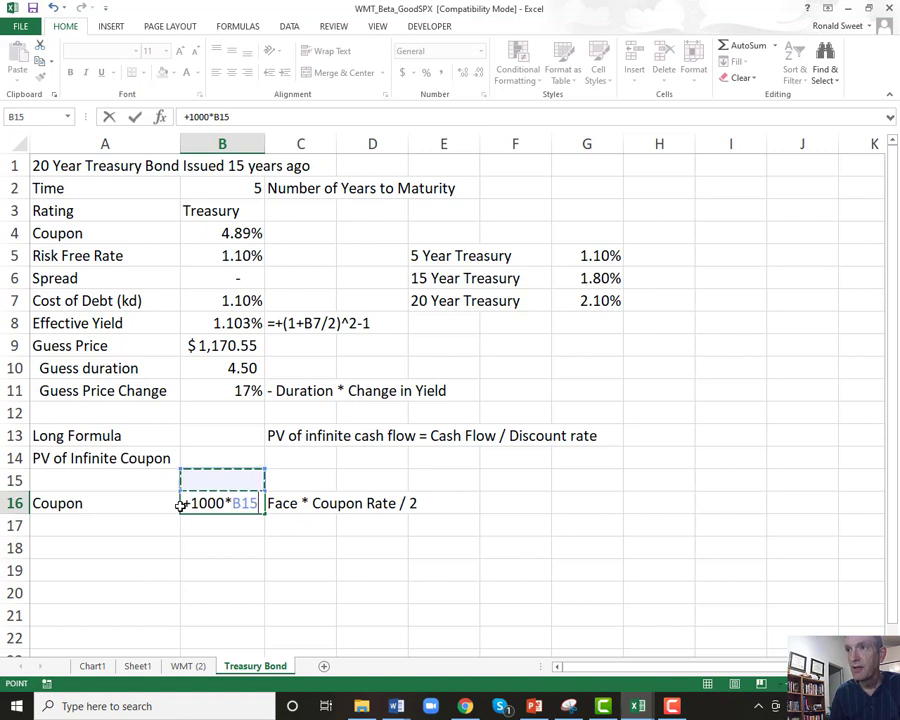
{"action": "key", "text": "Up"}
{"action": "key", "text": "Up"}
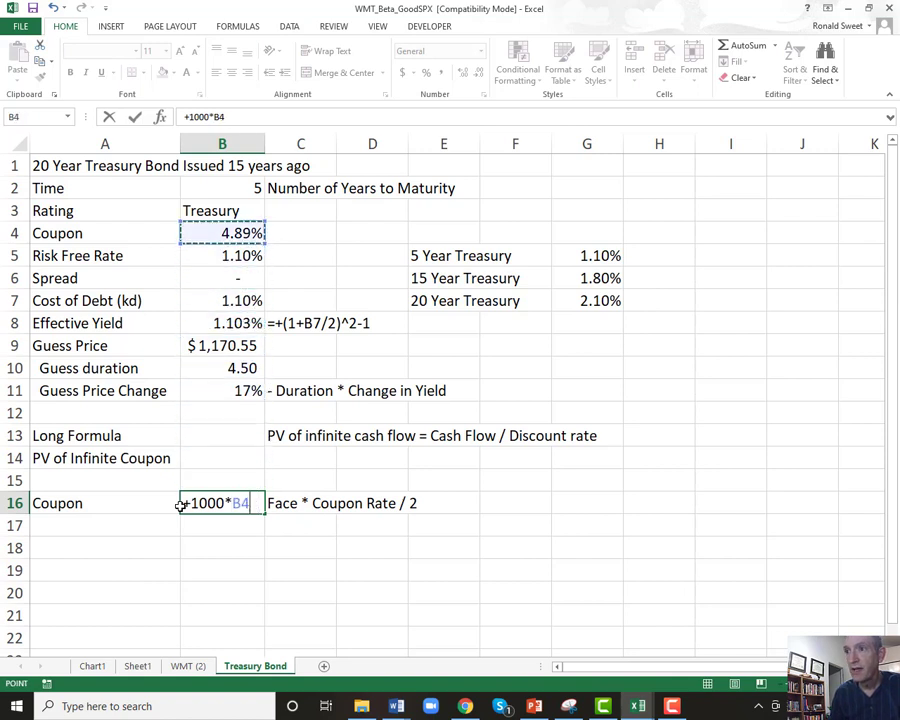
{"action": "type", "text": "/2"}
{"action": "key", "text": "Return"}
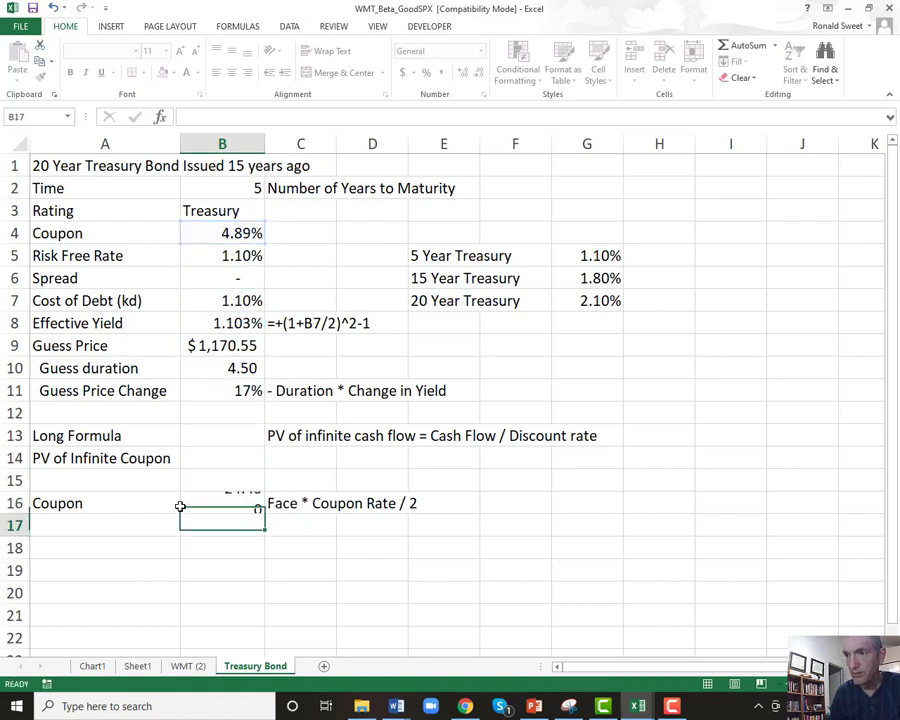
Step: Format the coupon amount in B16 in dollar accounting format with two decimals
{"action": "key", "text": "Up"}
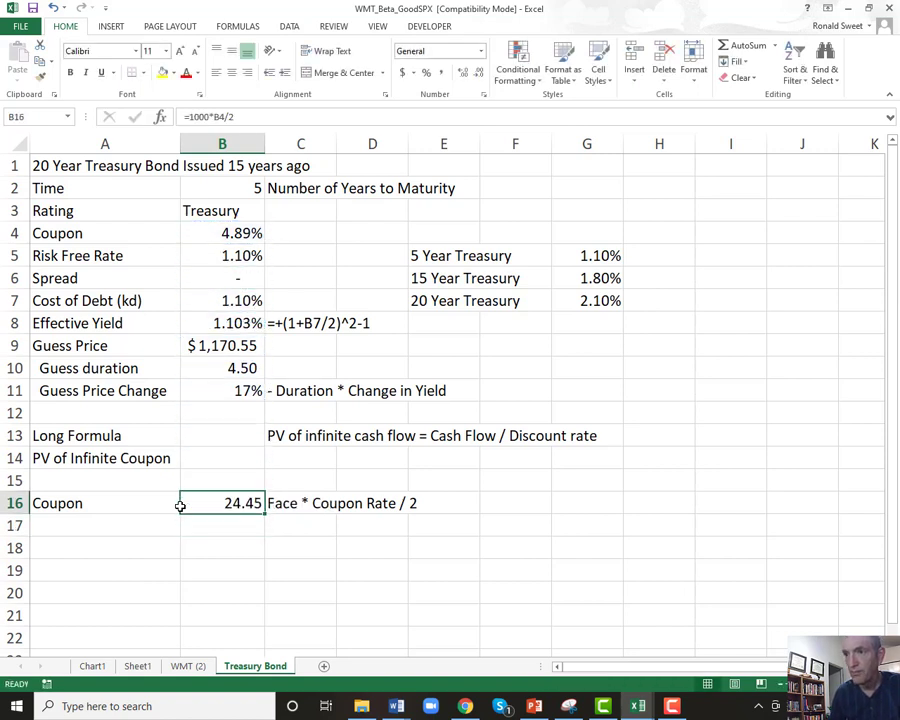
{"action": "left_click", "coordinate": [402, 72]}
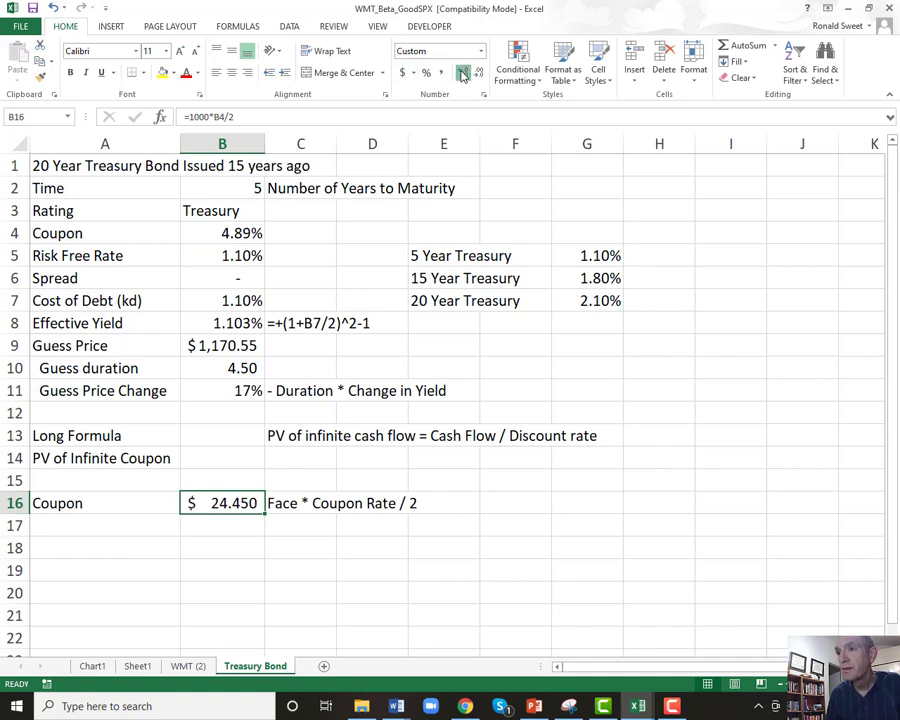
{"action": "left_click", "coordinate": [463, 74]}
{"action": "left_click", "coordinate": [480, 75]}
{"action": "left_click", "coordinate": [480, 75]}
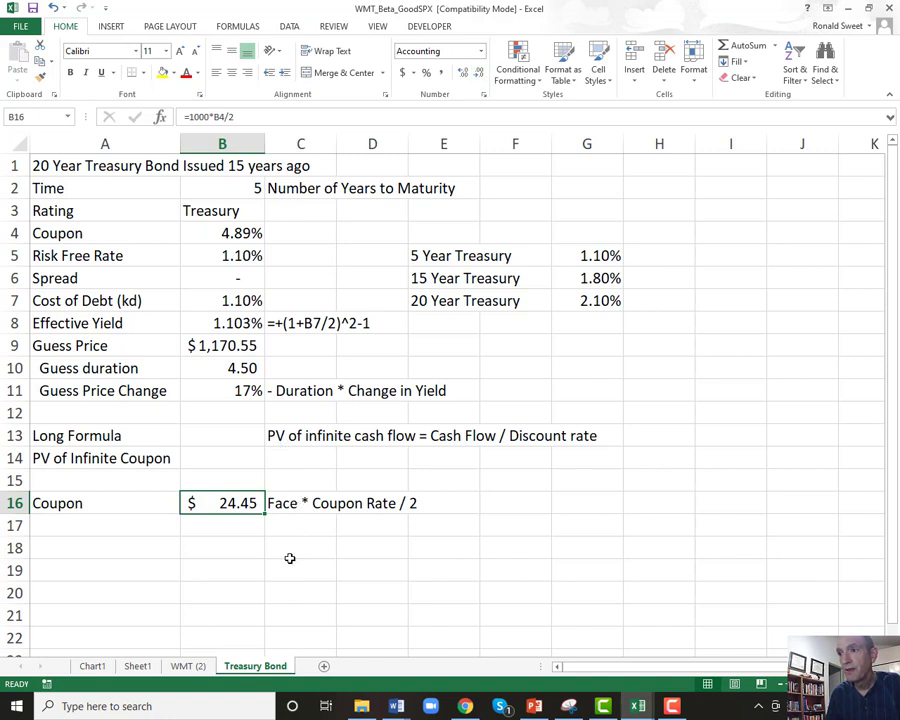
Step: Calculate the present value of the infinite cash flow in H13 with the formula +B16/(B7/2)
{"action": "left_click", "coordinate": [645, 437]}
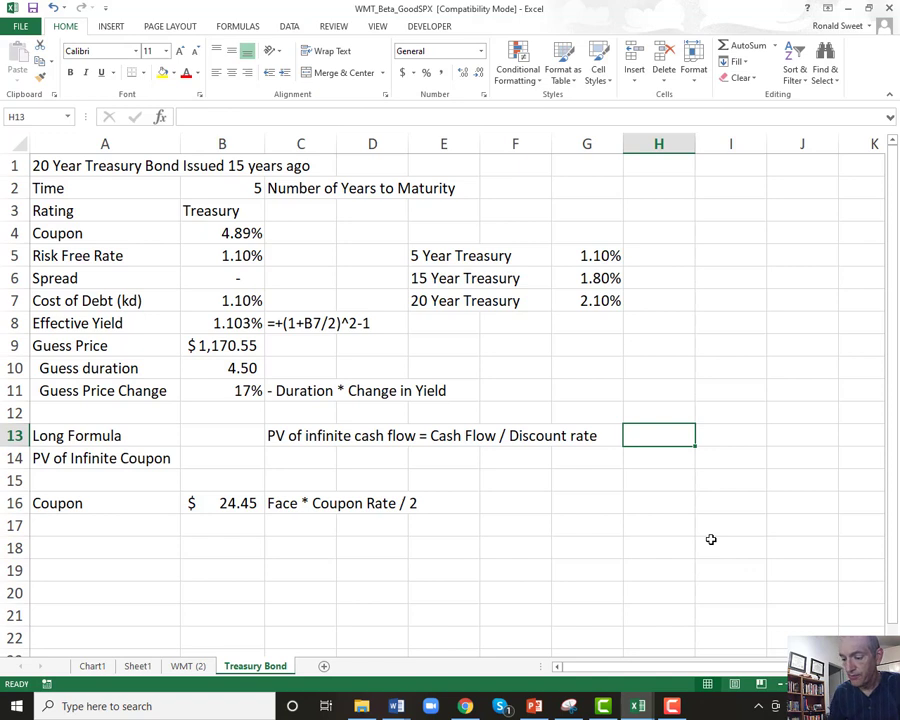
{"action": "type", "text": "+"}
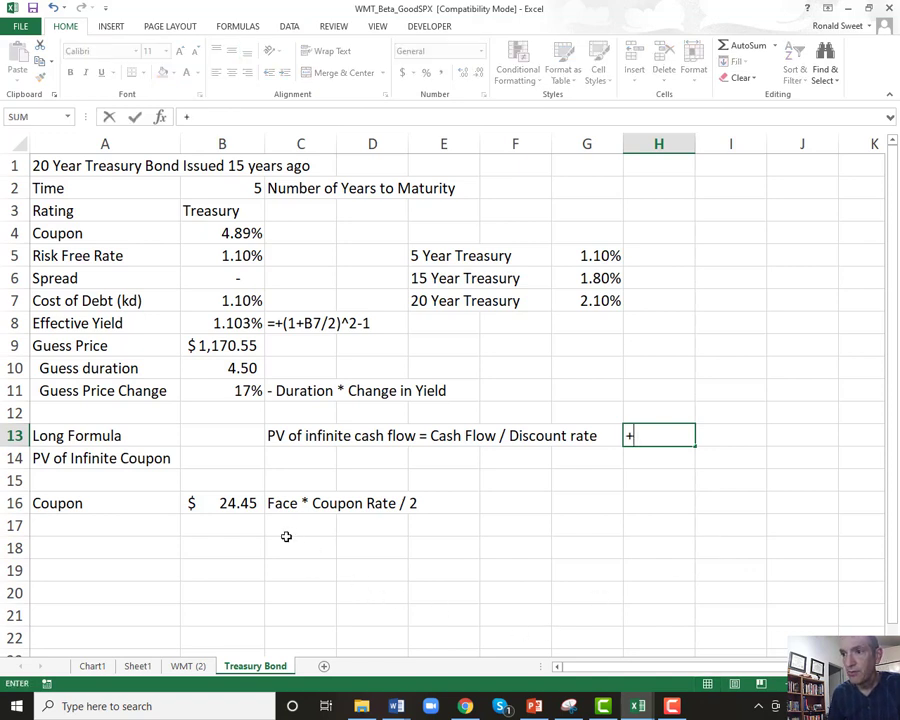
{"action": "left_click", "coordinate": [222, 505]}
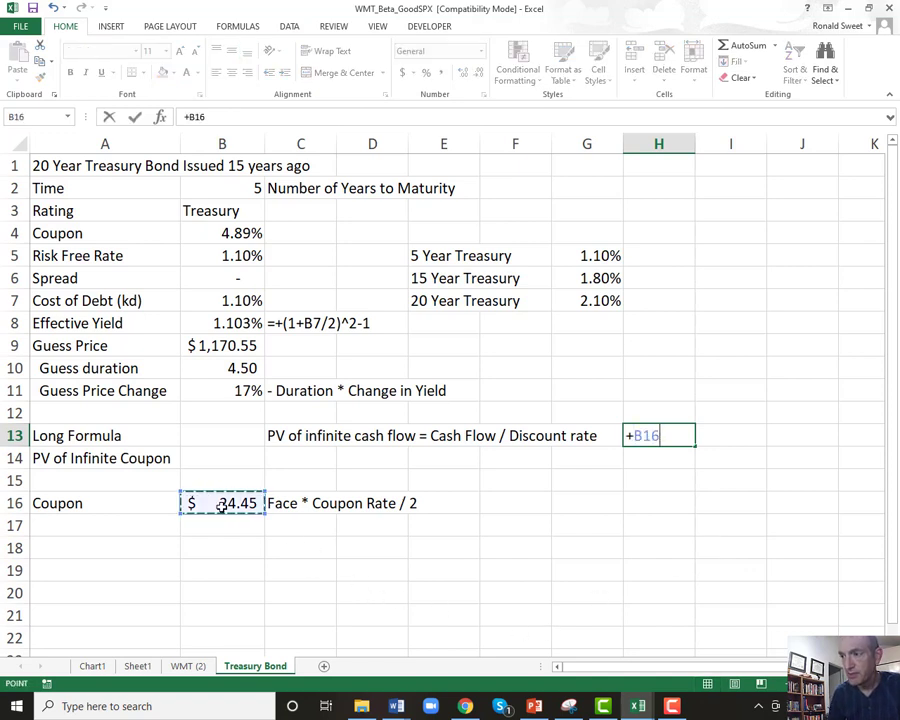
{"action": "type", "text": "/"}
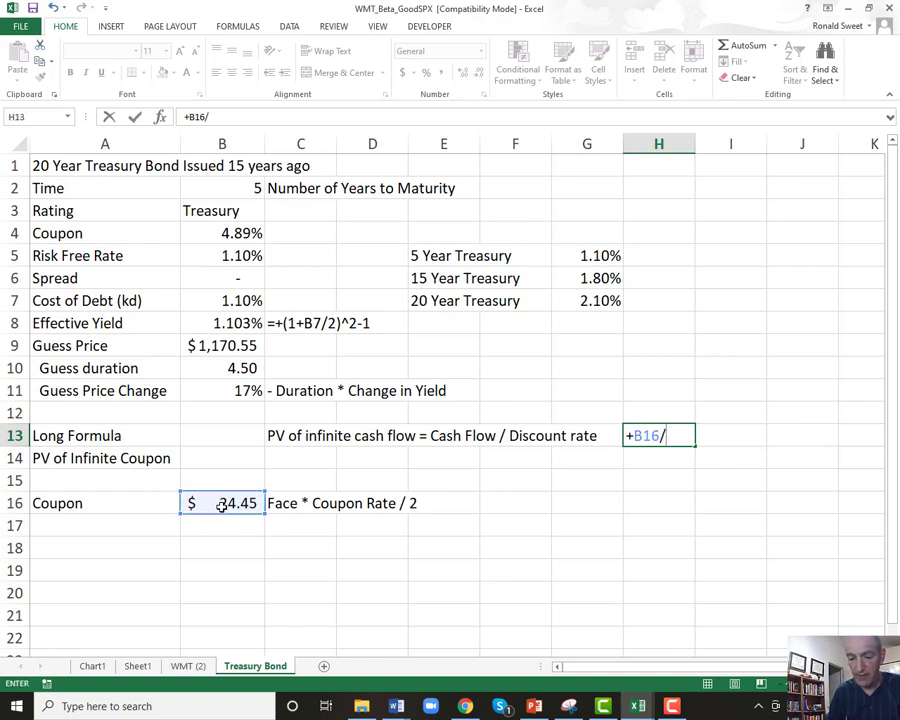
{"action": "type", "text": "("}
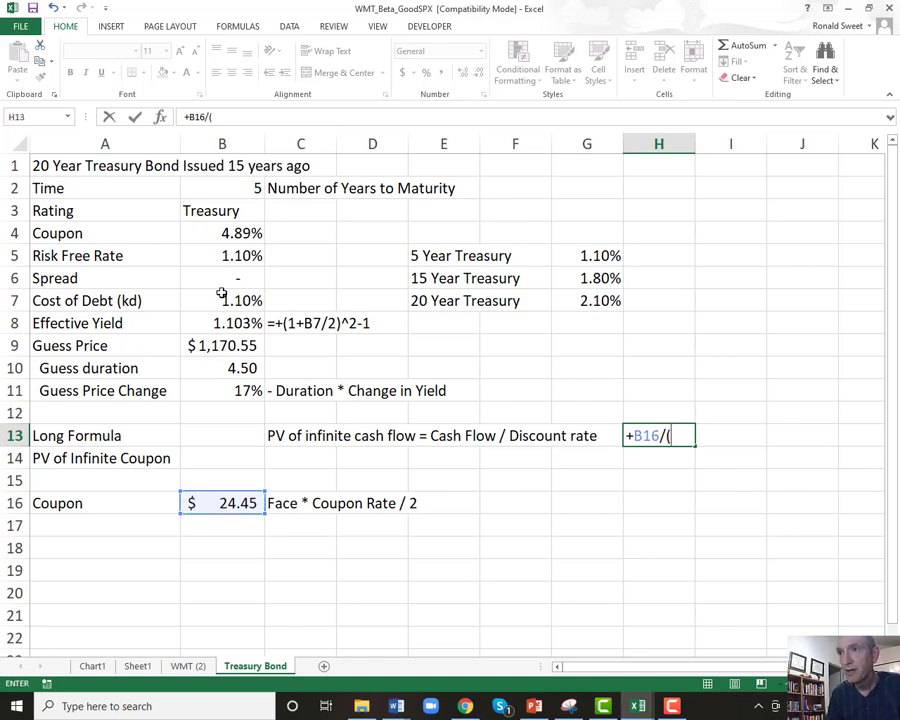
{"action": "left_click", "coordinate": [220, 293]}
{"action": "type", "text": "/2"}
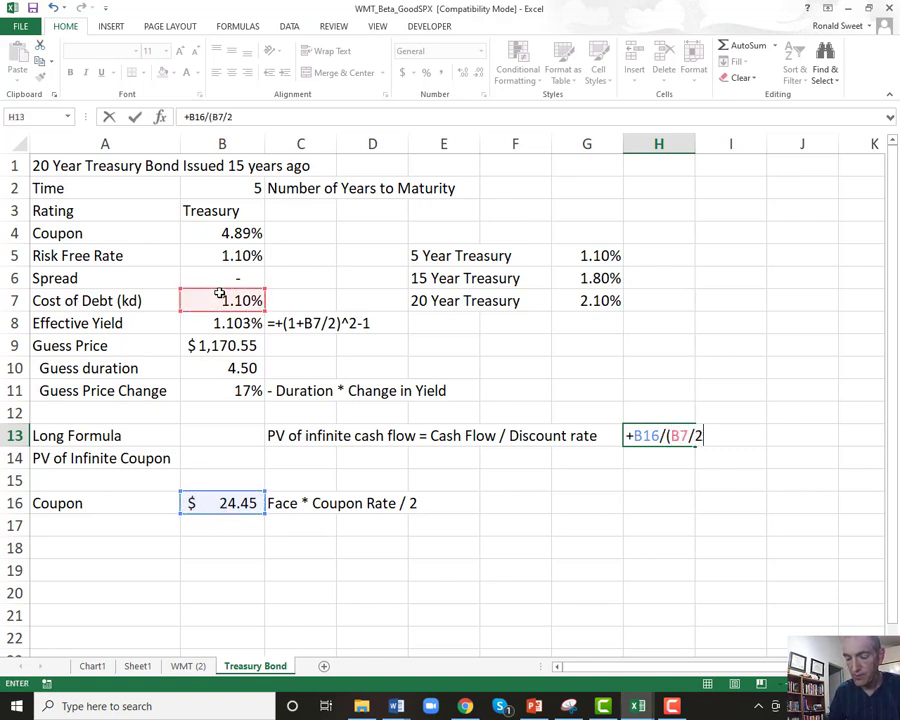
{"action": "type", "text": ")"}
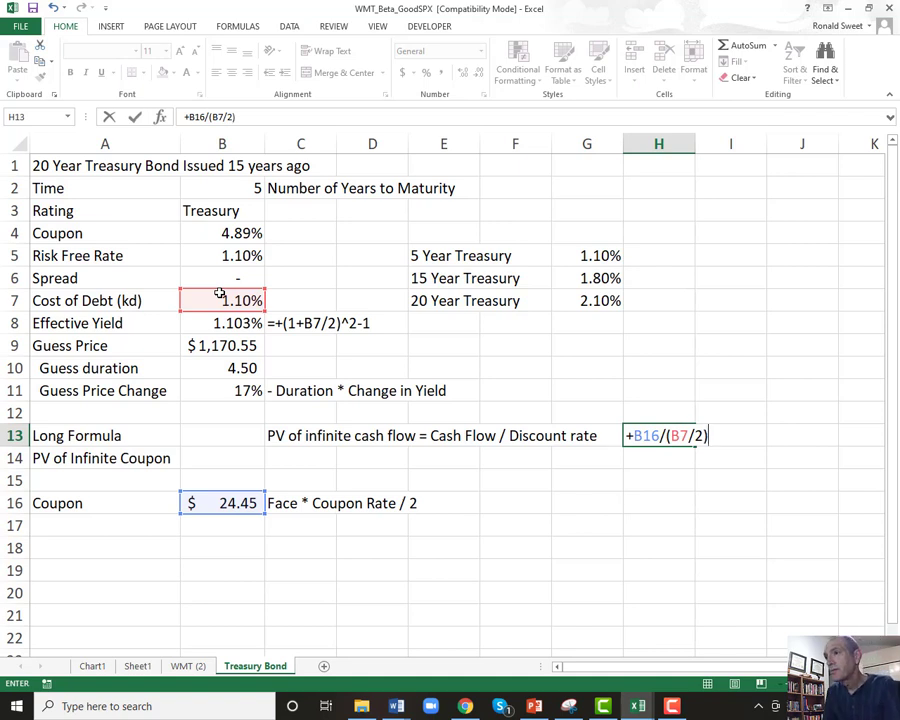
{"action": "key", "text": "Return"}
Step: Format the present value in H13 in dollar accounting format and review it against the coupon in B16
{"action": "key", "text": "Up"}
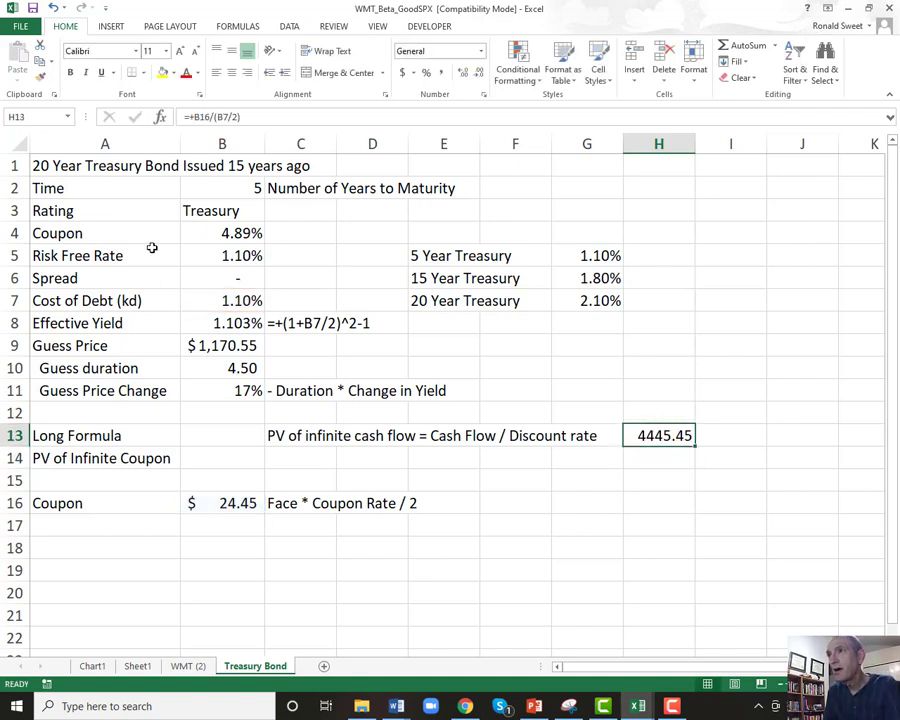
{"action": "left_click", "coordinate": [403, 73]}
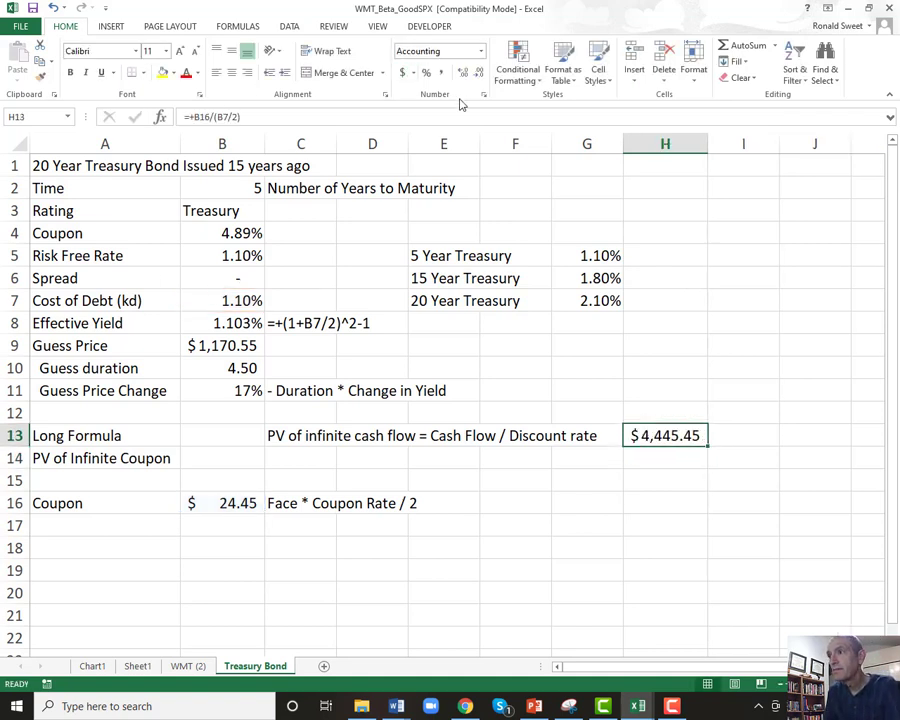
{"action": "left_click", "coordinate": [195, 501]}
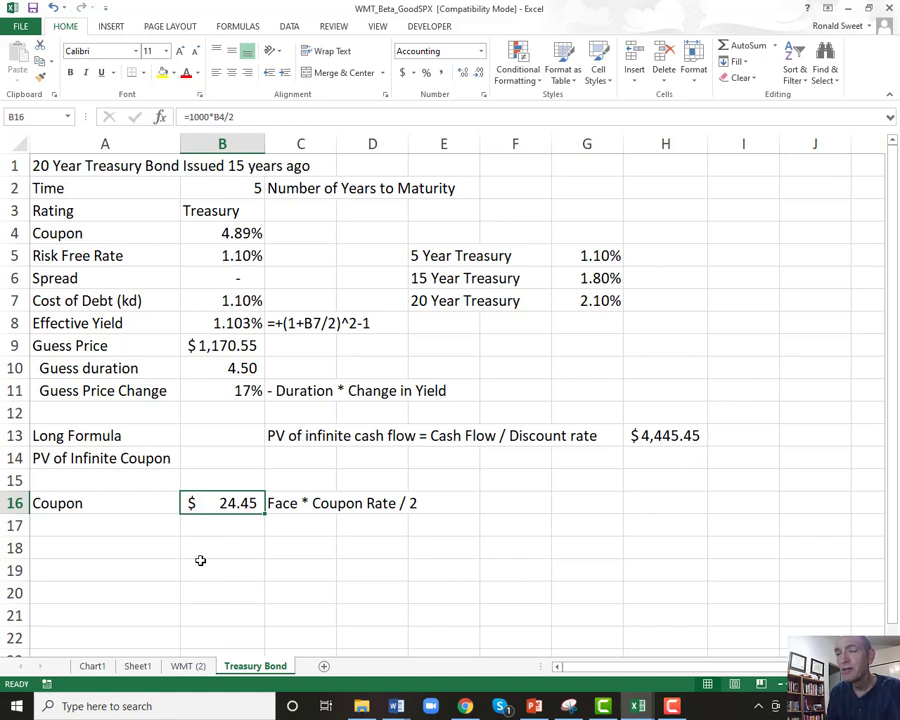
{"action": "left_click", "coordinate": [669, 438]}
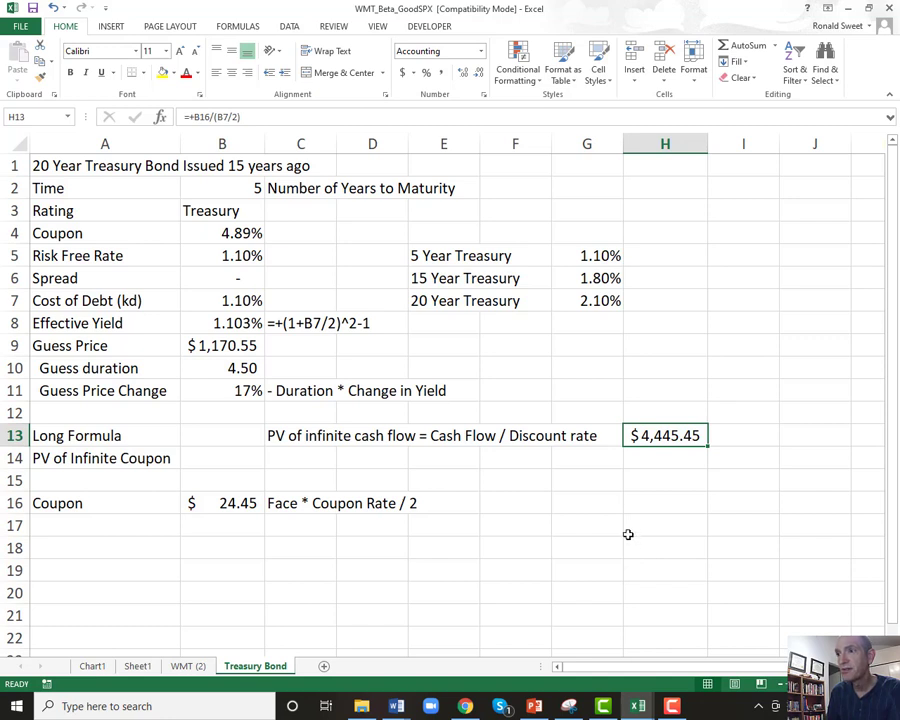
Step: Enter the description "PV Face amount less coupon after maturity" in cell C14
{"action": "left_click", "coordinate": [290, 458]}
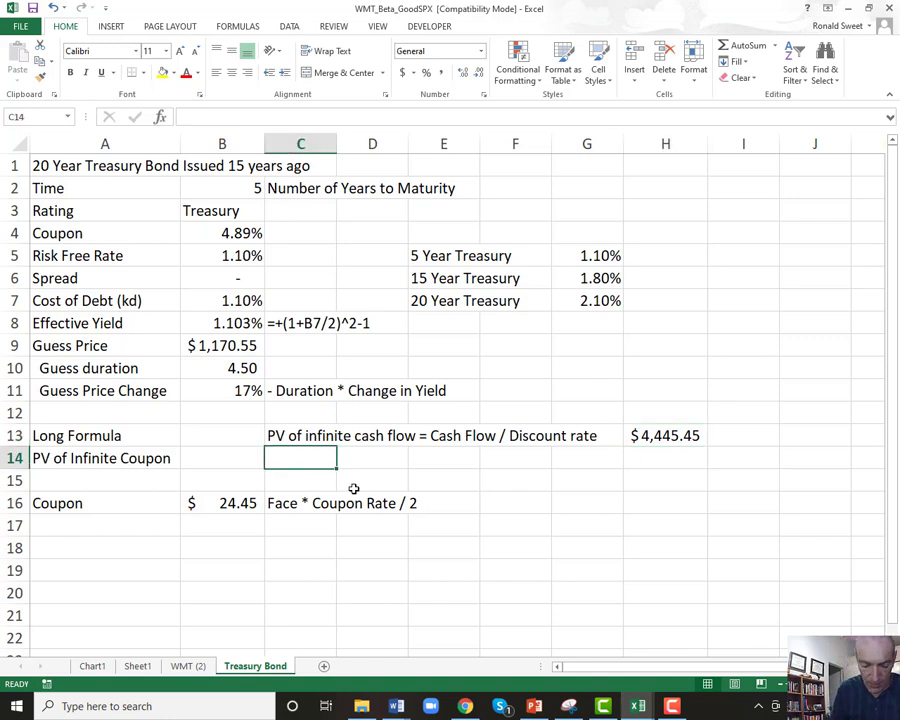
{"action": "type", "text": "PV "}
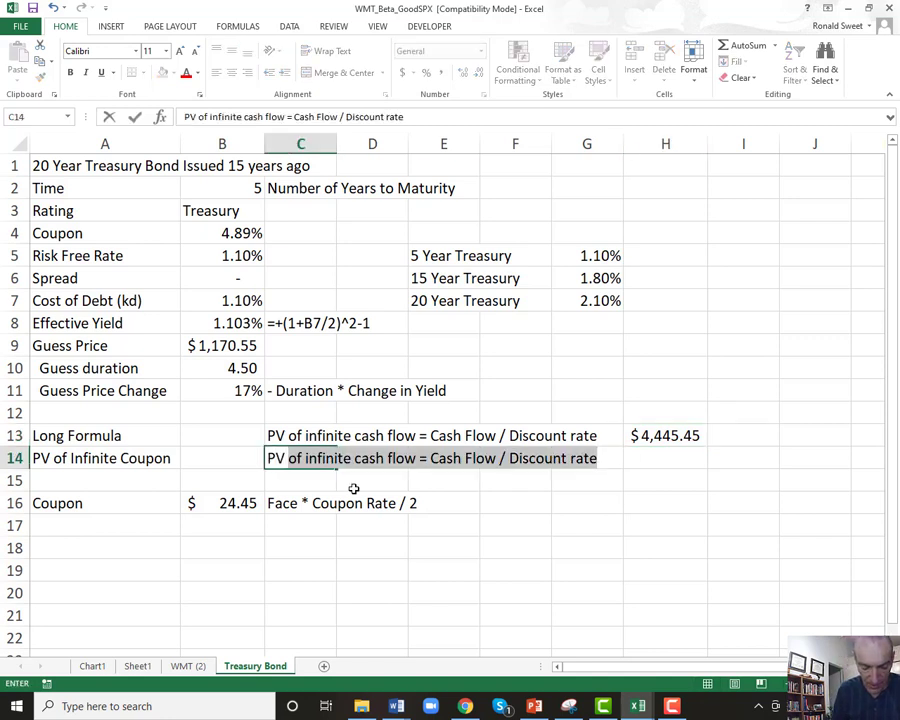
{"action": "type", "text": "Face am"}
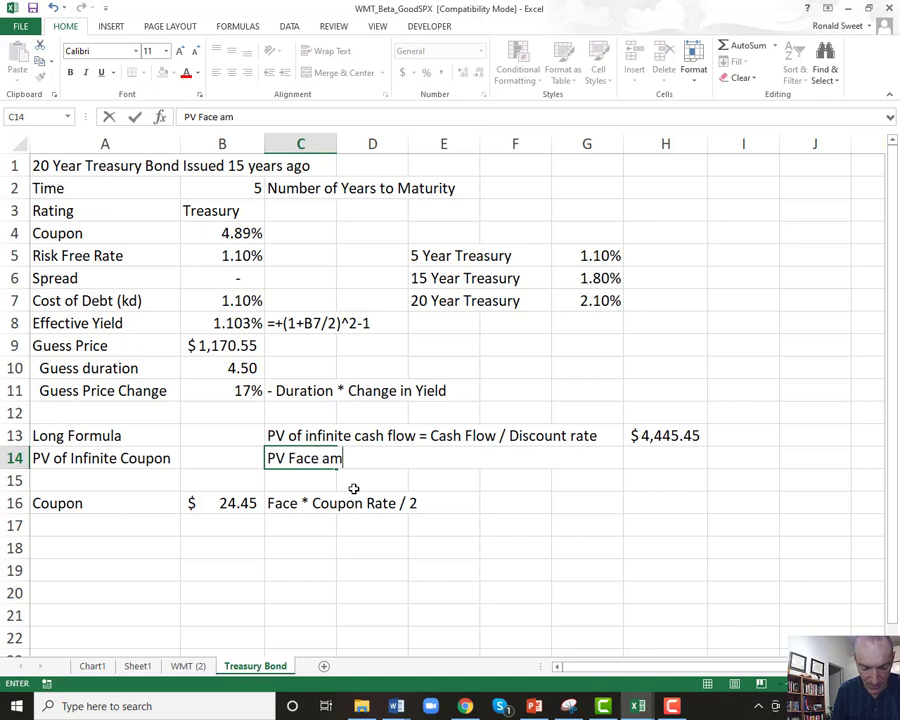
{"action": "type", "text": "ount less"}
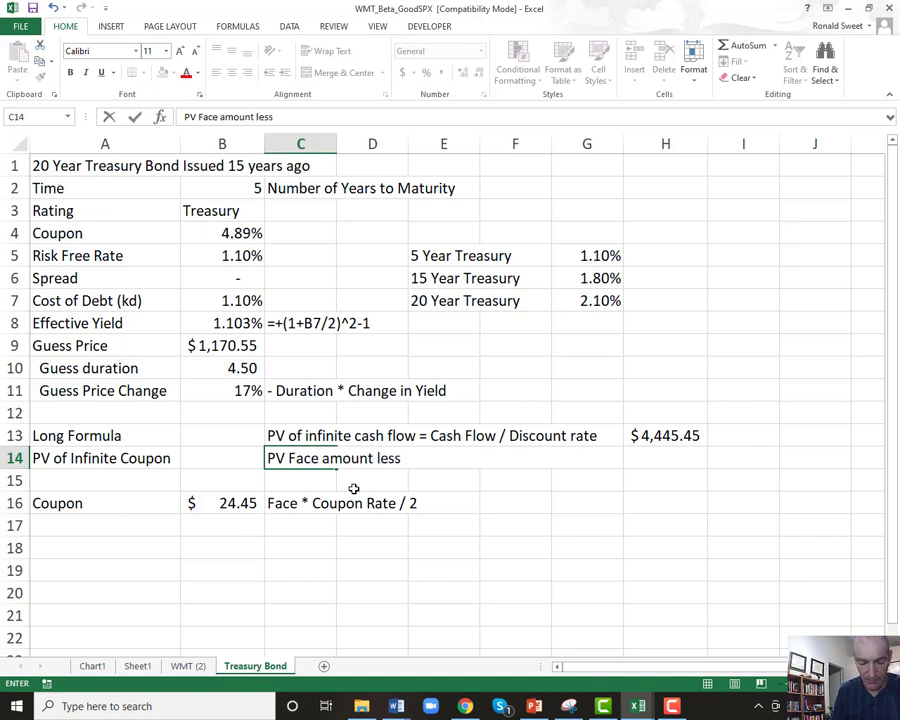
{"action": "type", "text": " coupo"}
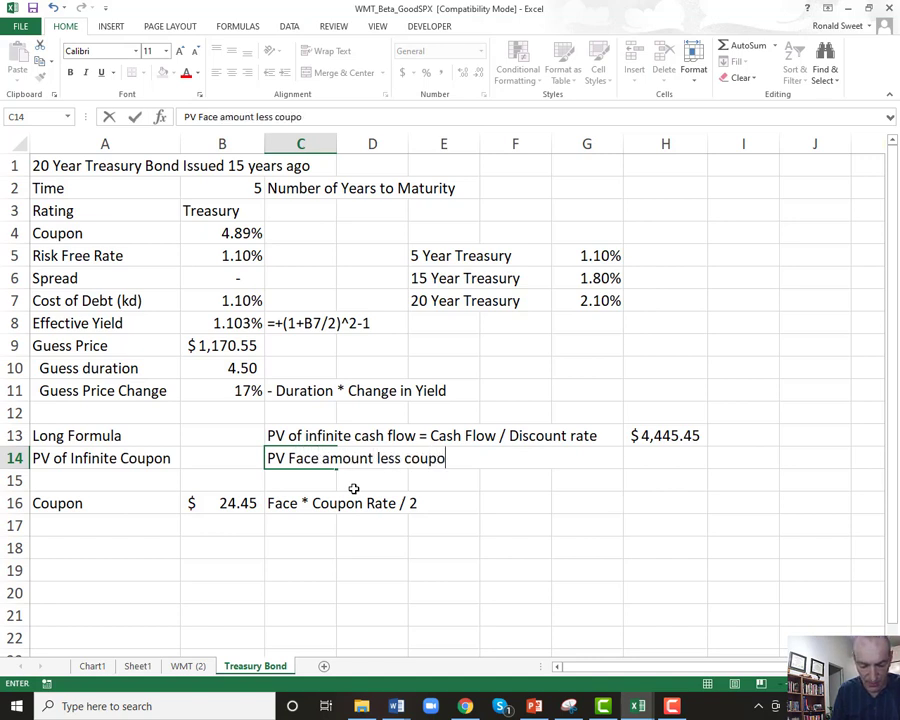
{"action": "type", "text": "n after maturity"}
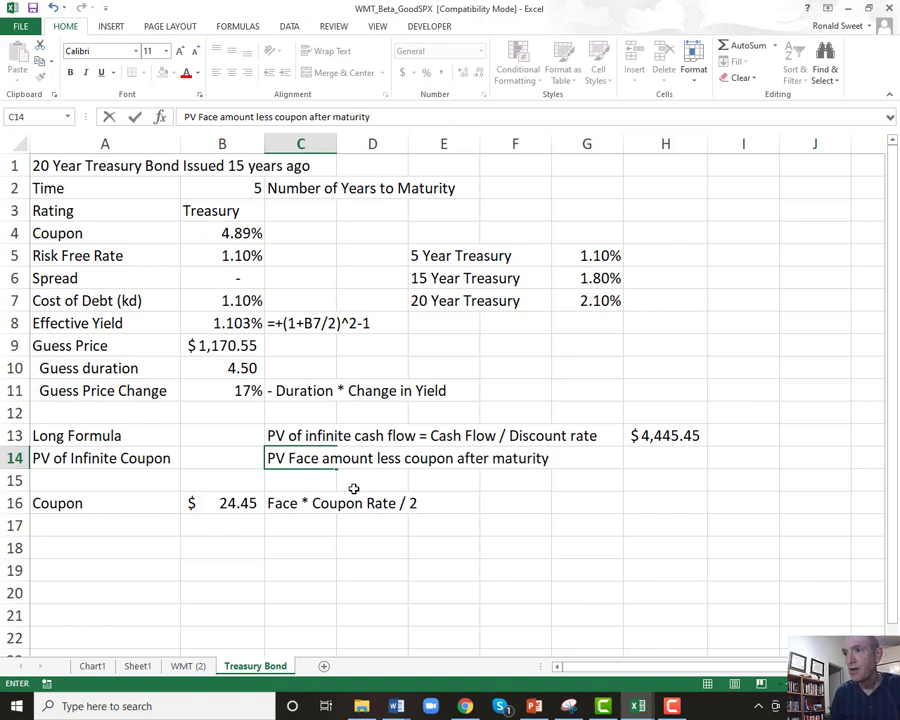
{"action": "key", "text": "ctrl+Return"}
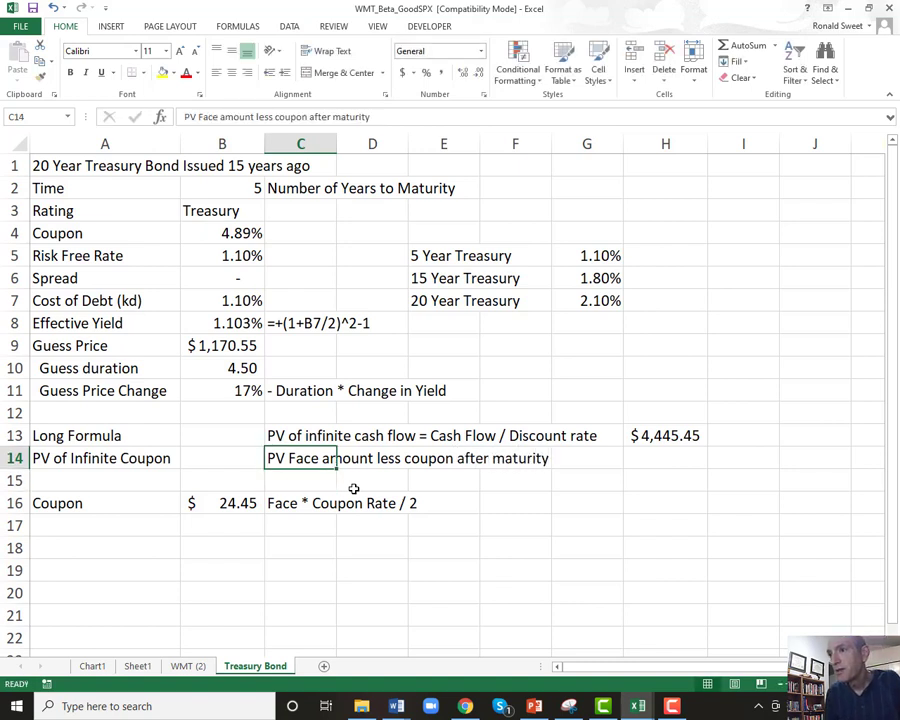
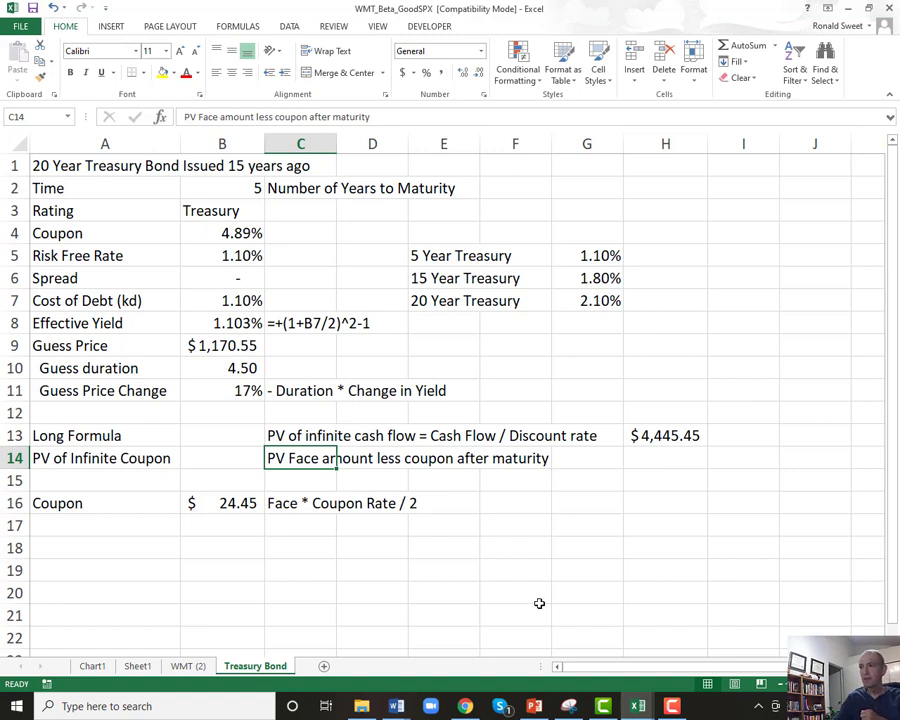
Step: Calculate the present value of the face amount less coupons after maturity in H14 with the formula +(1000-H13)/((1+B7/2)^10)
{"action": "left_click", "coordinate": [647, 438]}
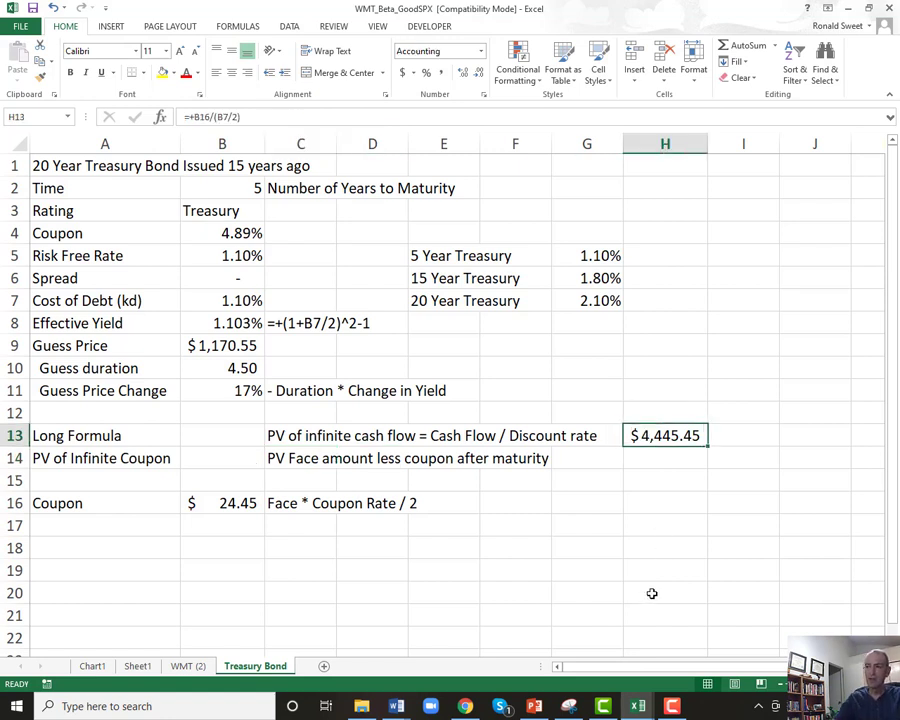
{"action": "key", "text": "Down"}
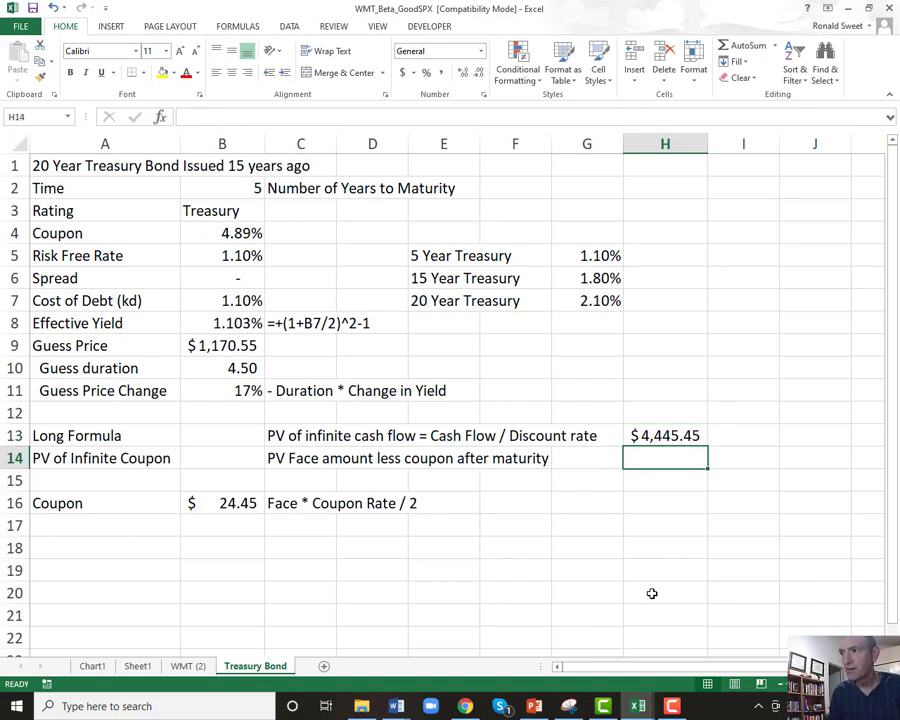
{"action": "type", "text": "+"}
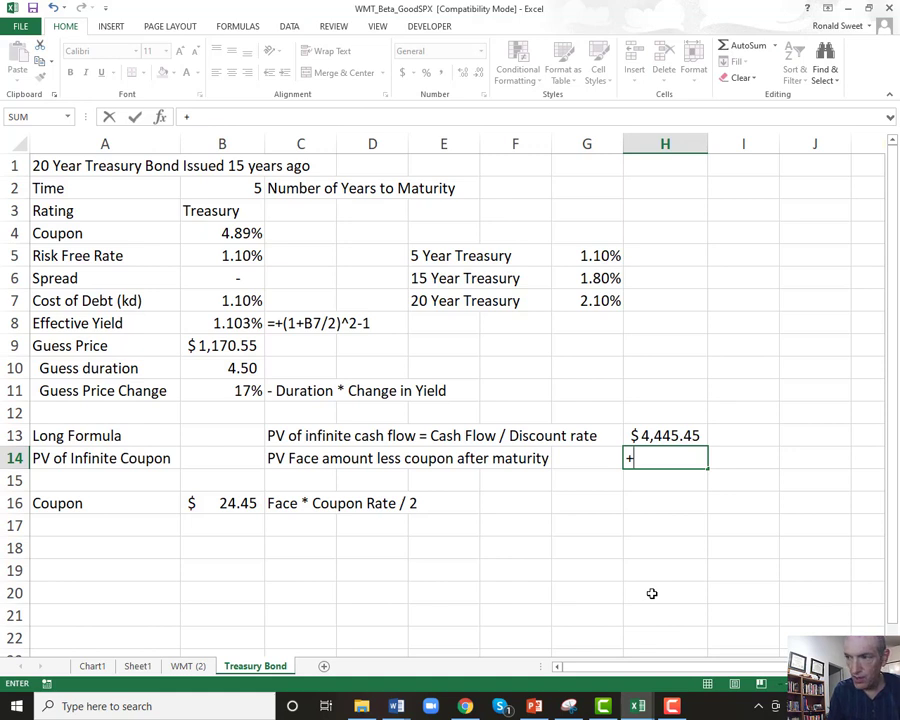
{"action": "type", "text": "(1000"}
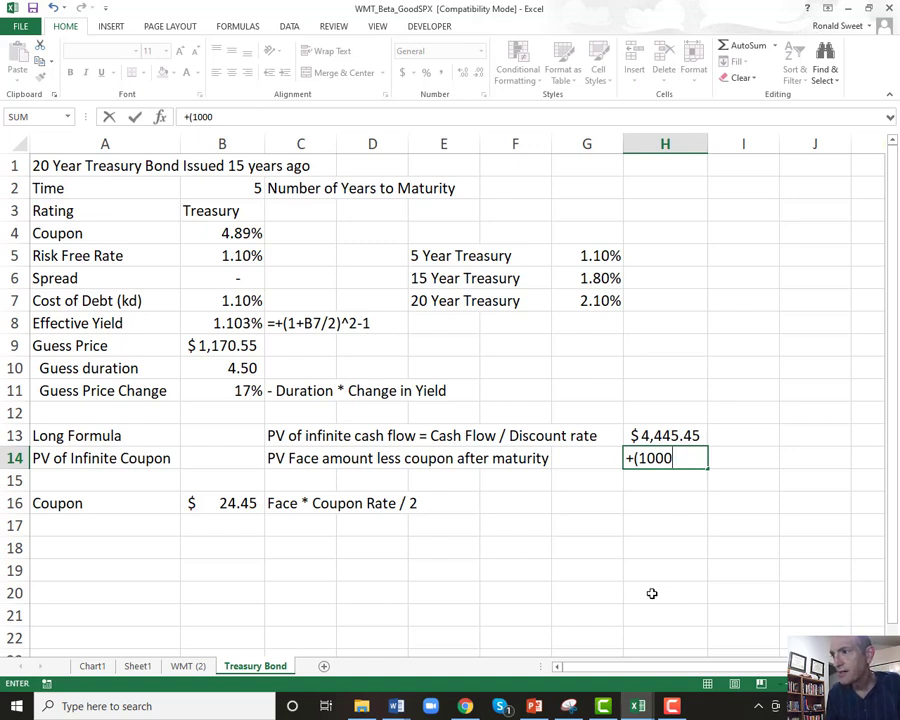
{"action": "type", "text": "-"}
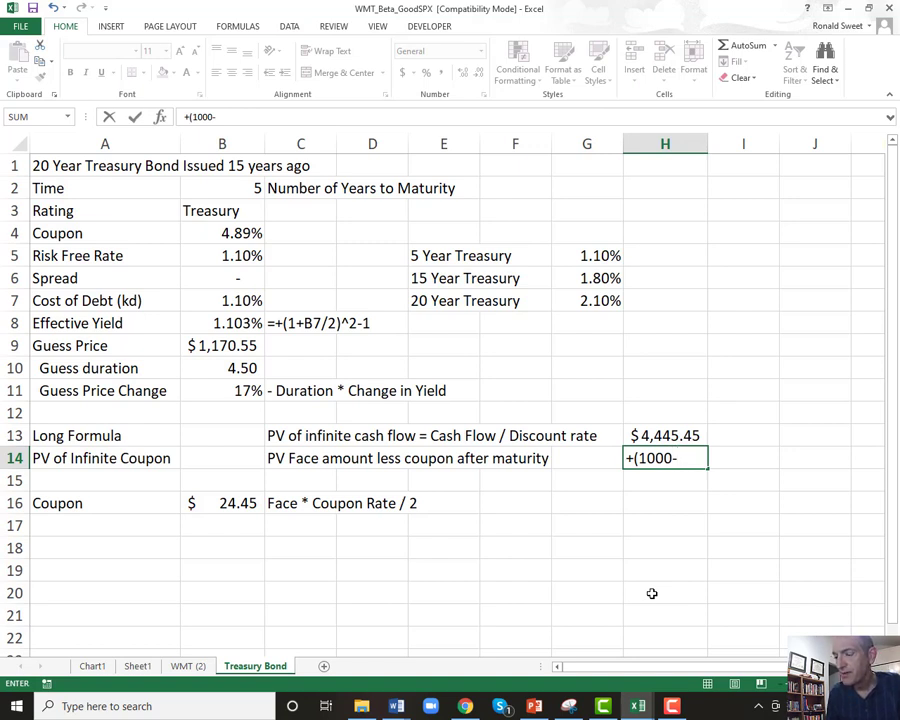
{"action": "key", "text": "Up"}
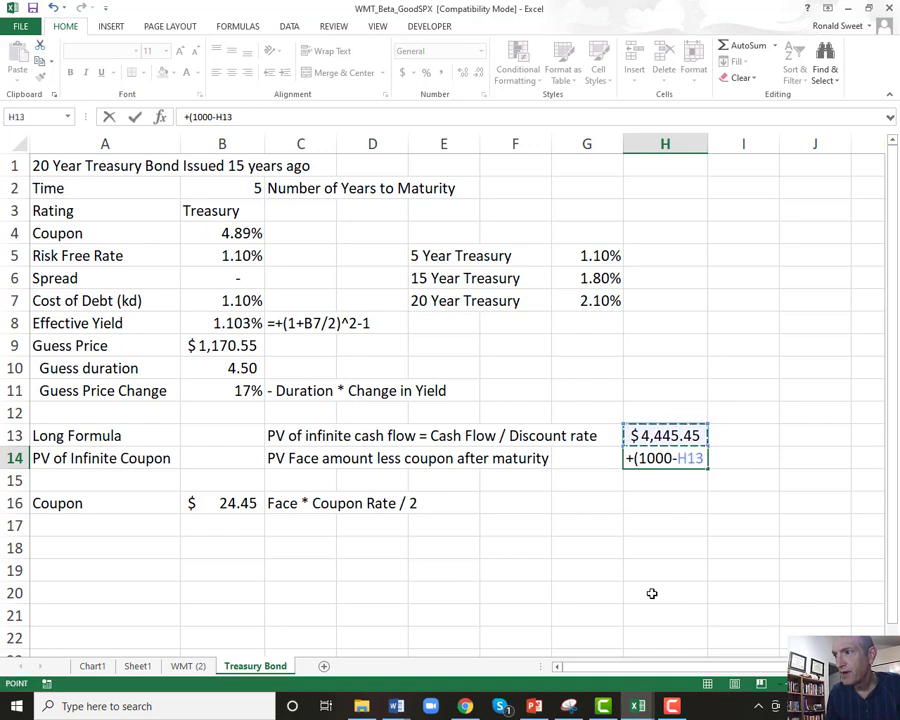
{"action": "type", "text": ")"}
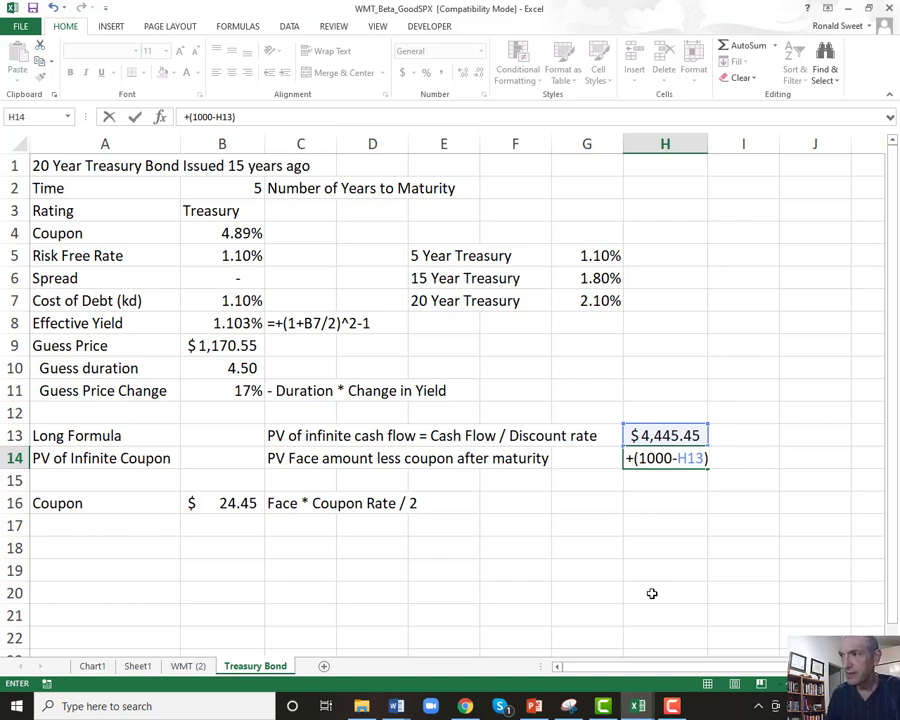
{"action": "type", "text": "/"}
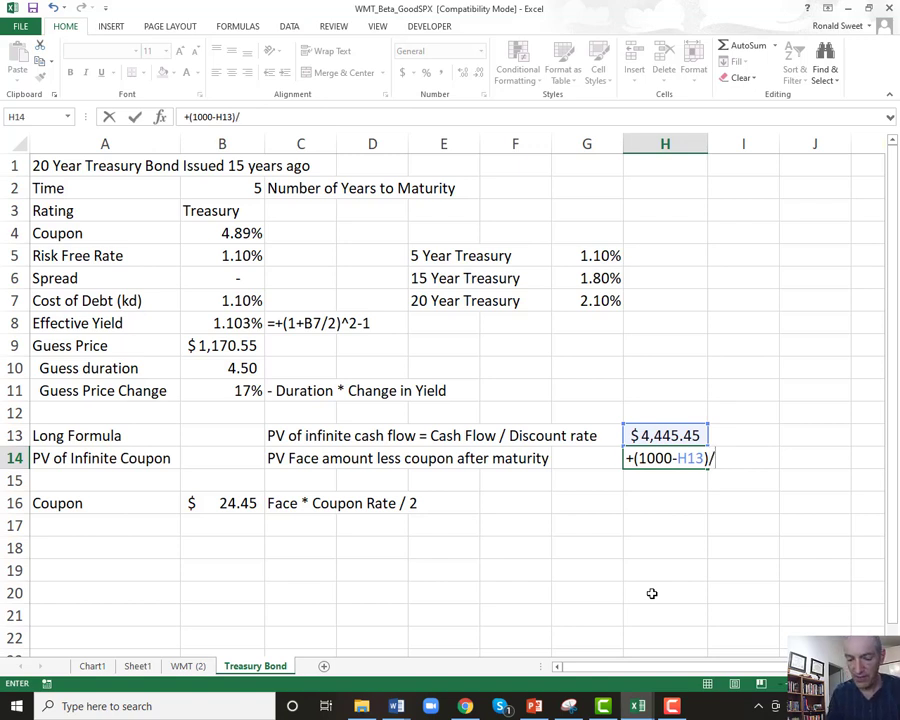
{"action": "type", "text": "((1+"}
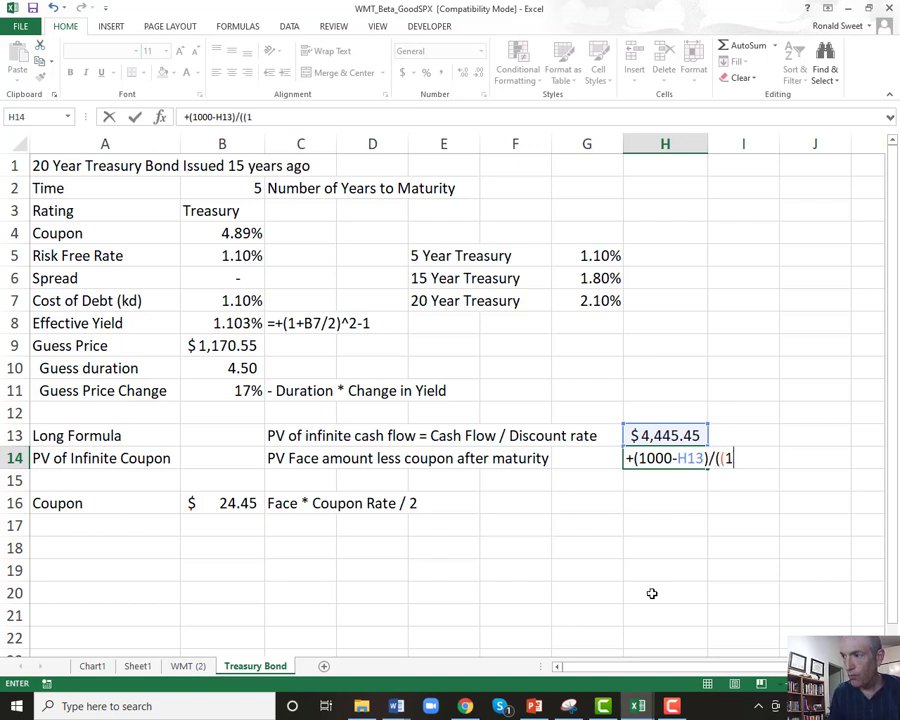
{"action": "left_click", "coordinate": [192, 299]}
{"action": "type", "text": "/2"}
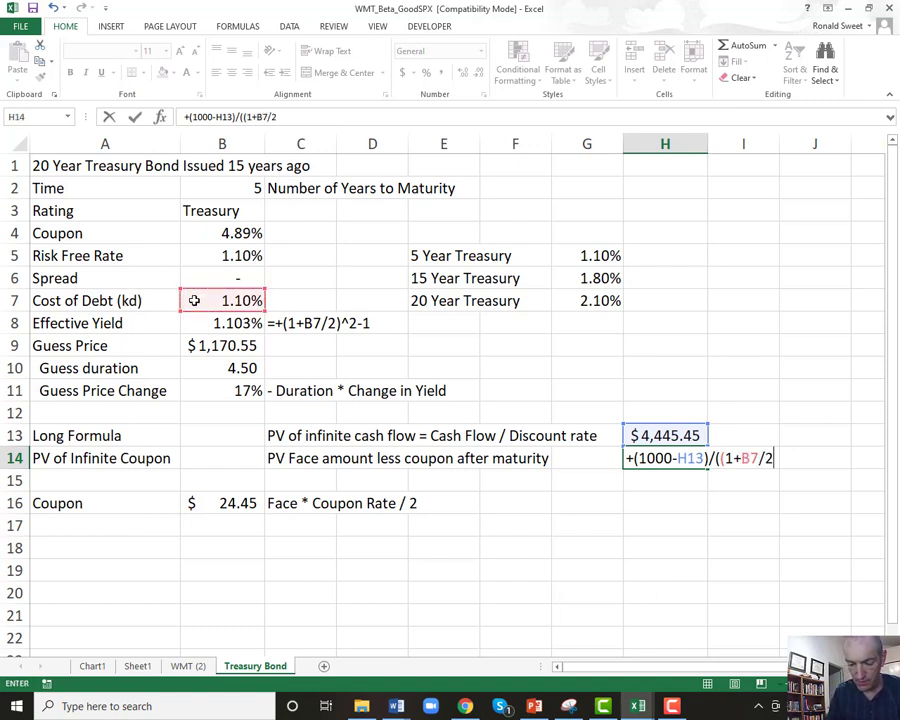
{"action": "type", "text": ")^10)"}
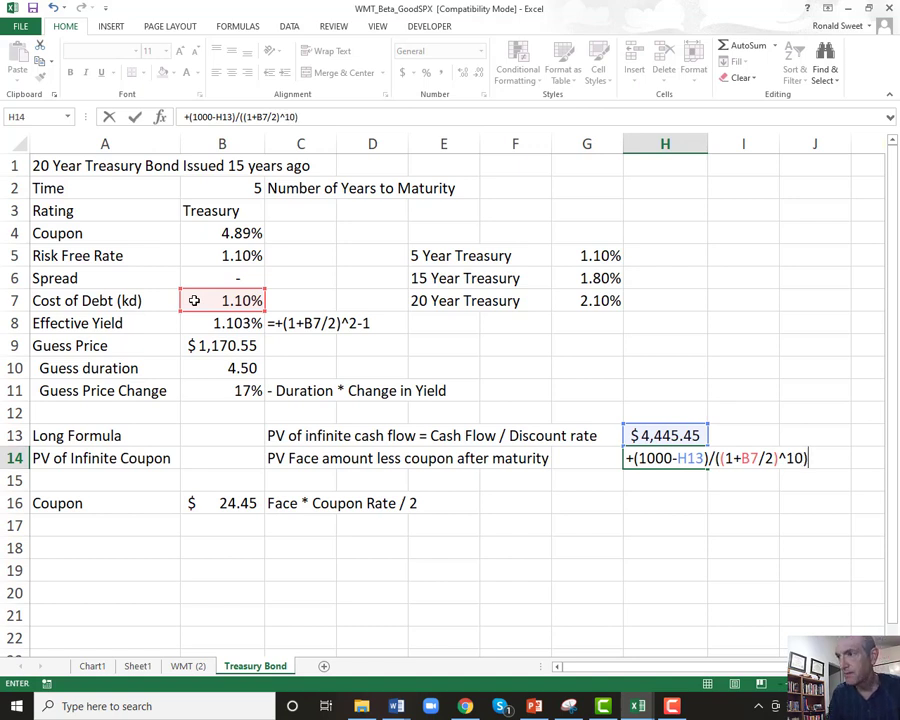
{"action": "key", "text": "Return"}
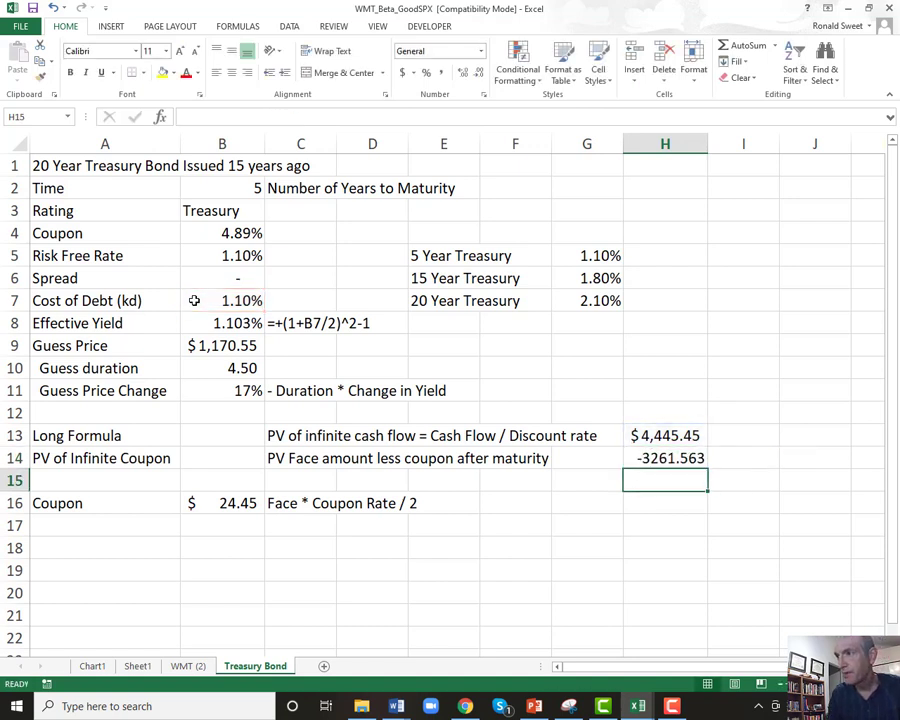
Step: Add the two present values in H15 with the formula +H13+H14, and format H14 in dollar accounting format
{"action": "key", "text": "Up"}
{"action": "key", "text": "Down"}
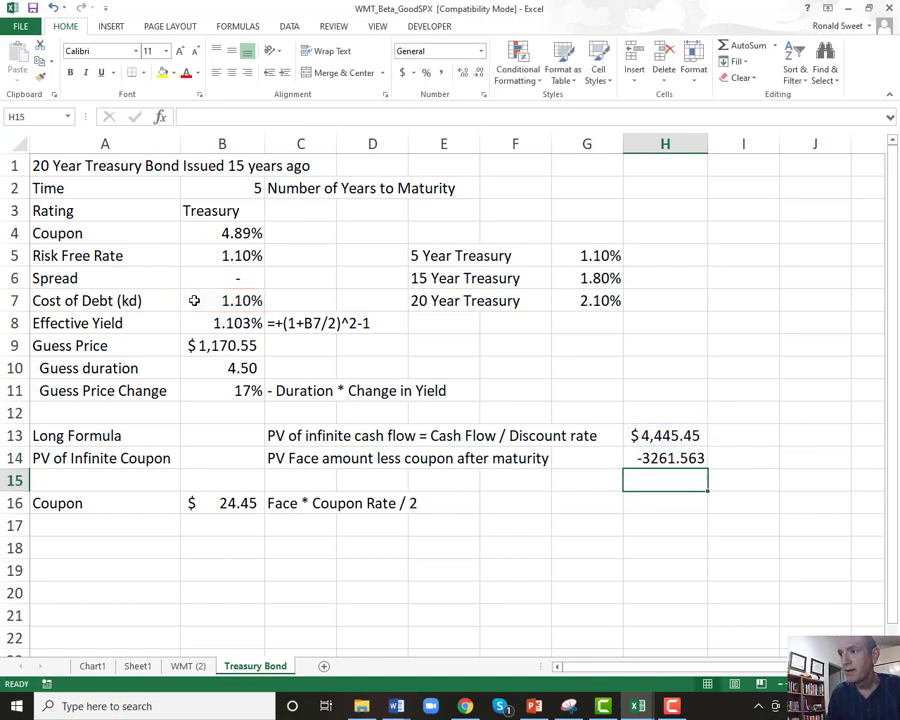
{"action": "type", "text": "+"}
{"action": "key", "text": "Up"}
{"action": "key", "text": "Up"}
{"action": "type", "text": "+"}
{"action": "key", "text": "Up"}
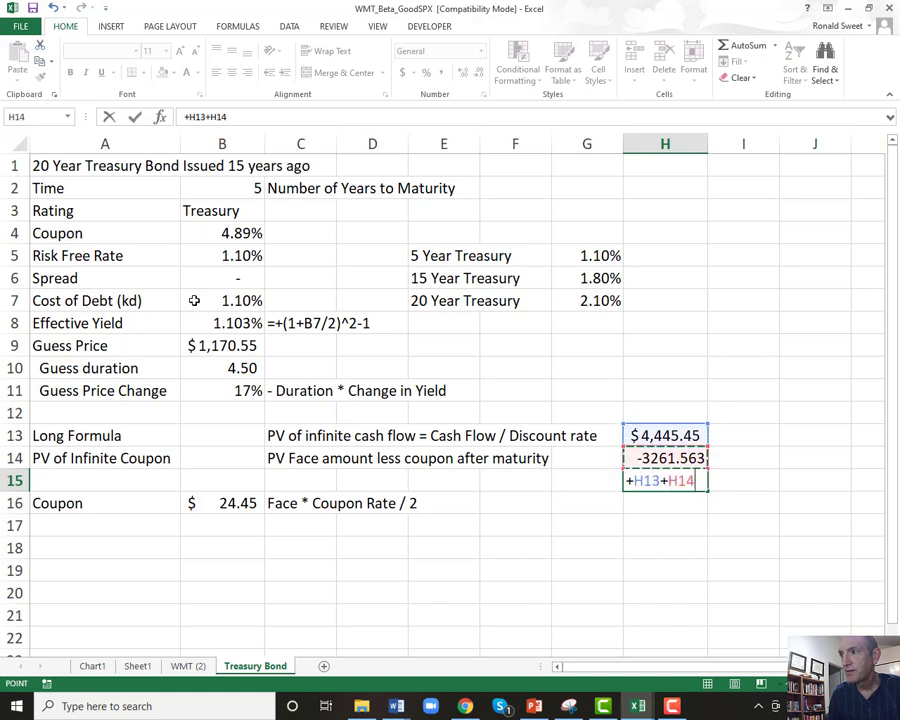
{"action": "key", "text": "Return"}
{"action": "key", "text": "Up"}
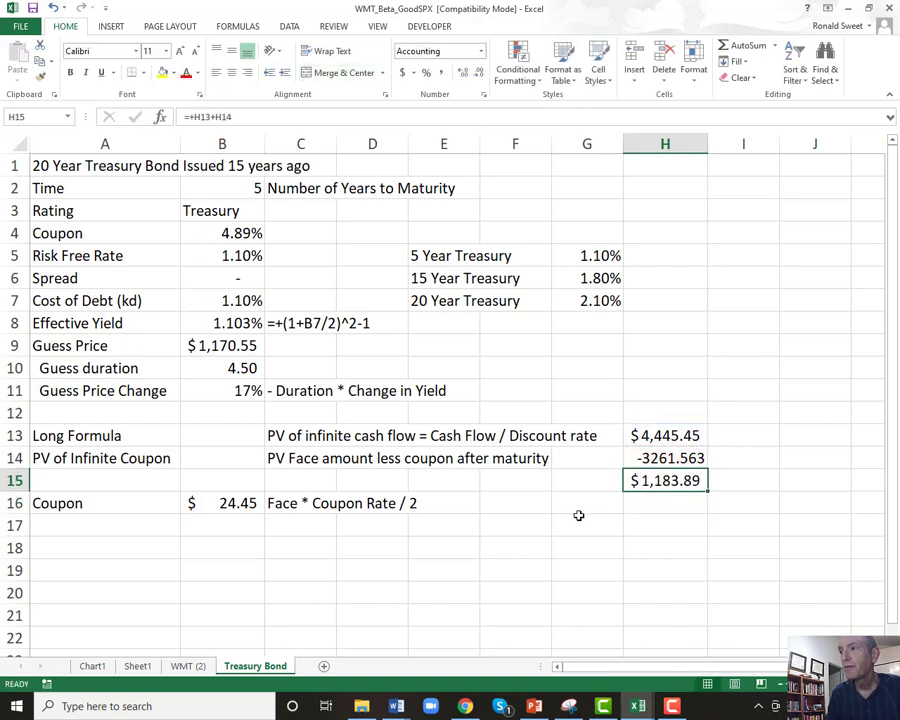
{"action": "left_click", "coordinate": [648, 458]}
{"action": "left_click", "coordinate": [402, 72]}
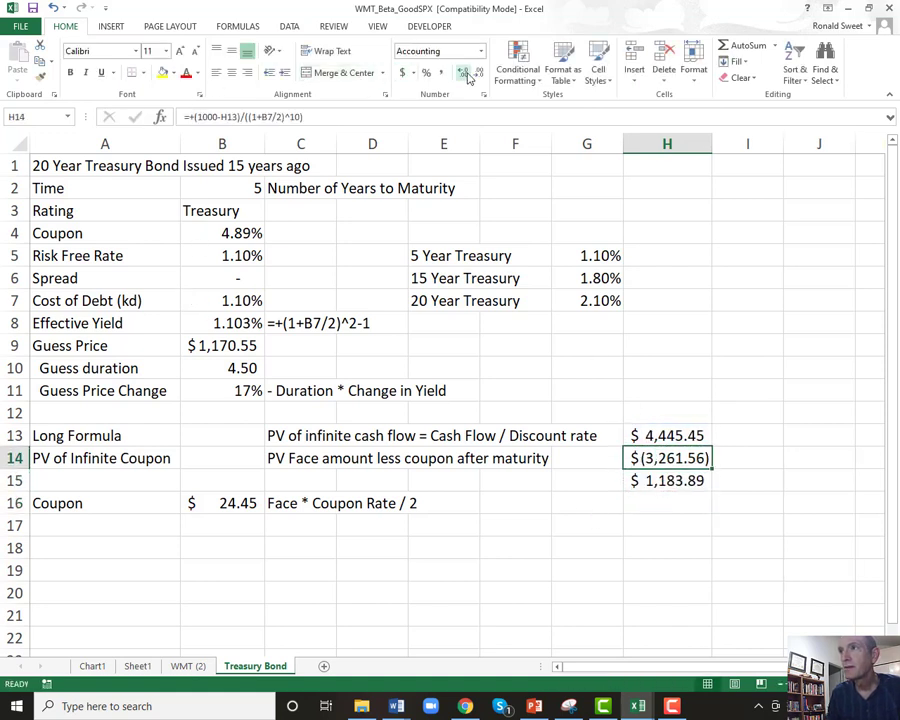
Step: Begin the long formula in B13 with the present value of the infinite coupon, =(B16/(B7/2))
{"action": "left_click", "coordinate": [211, 435]}
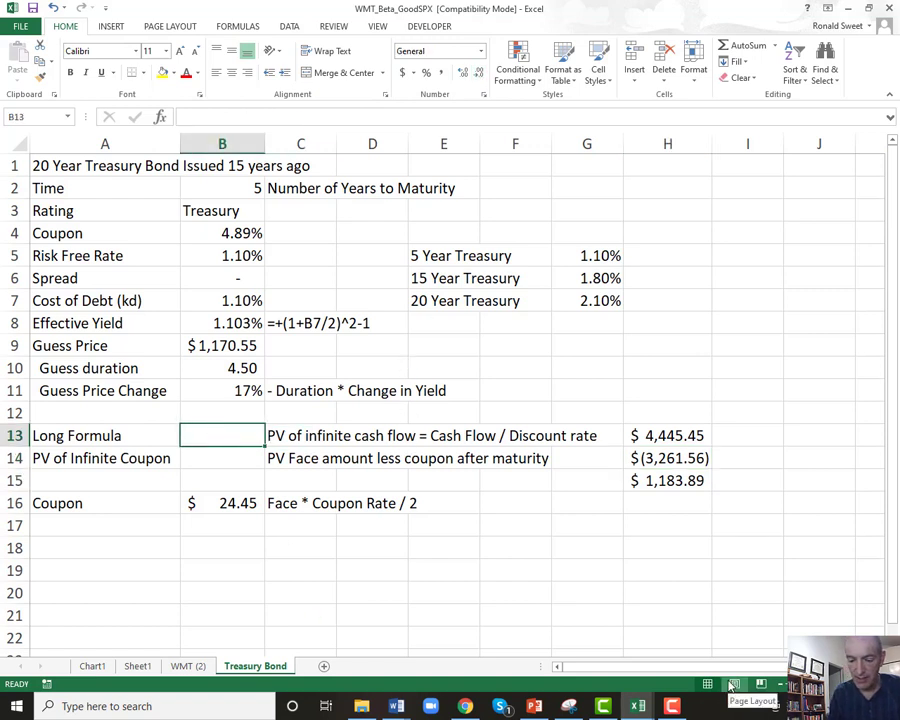
{"action": "type", "text": "=("}
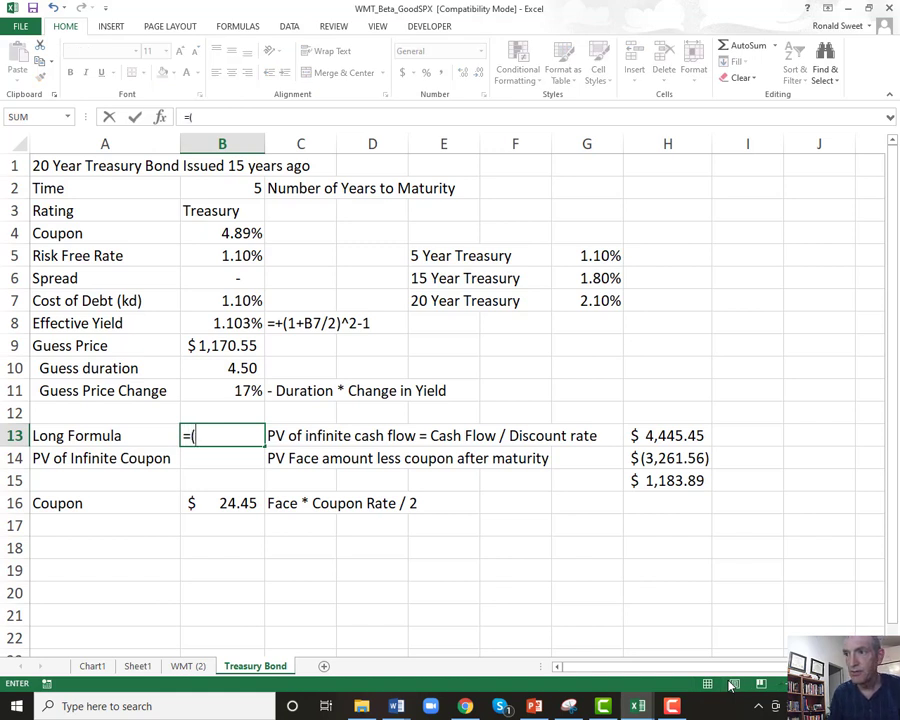
{"action": "key", "text": "Down"}
{"action": "key", "text": "Down"}
{"action": "key", "text": "Down"}
{"action": "type", "text": "/("}
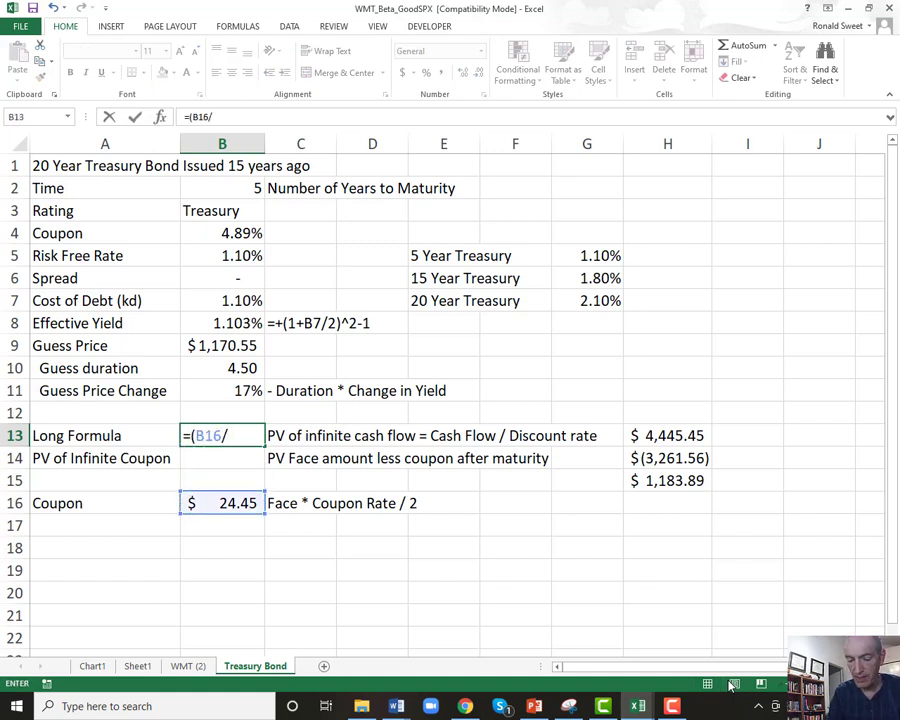
{"action": "left_click", "coordinate": [226, 300]}
{"action": "type", "text": "/2"}
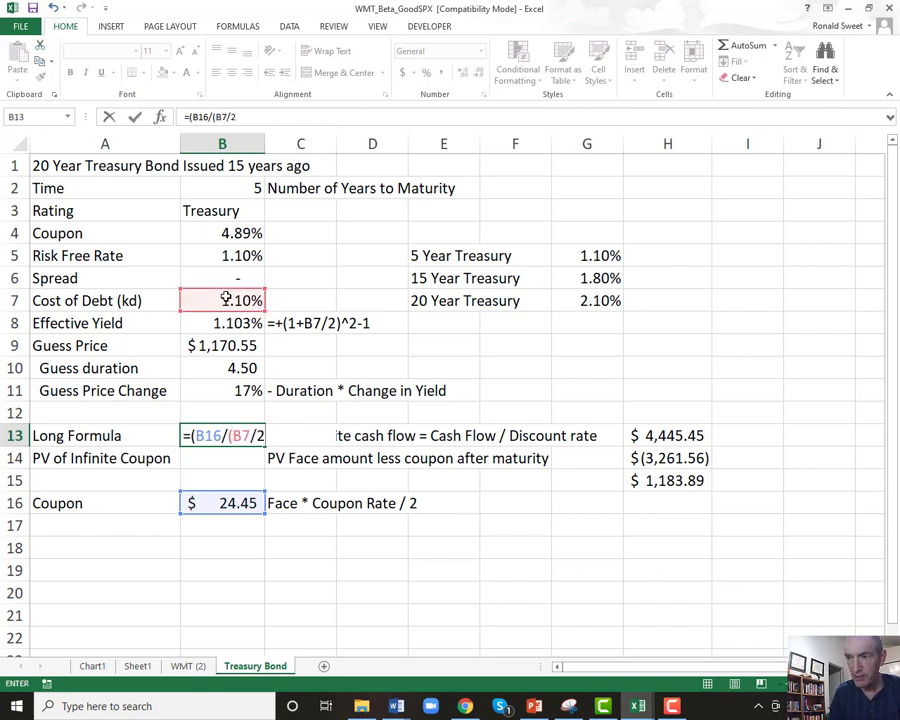
{"action": "type", "text": ")"}
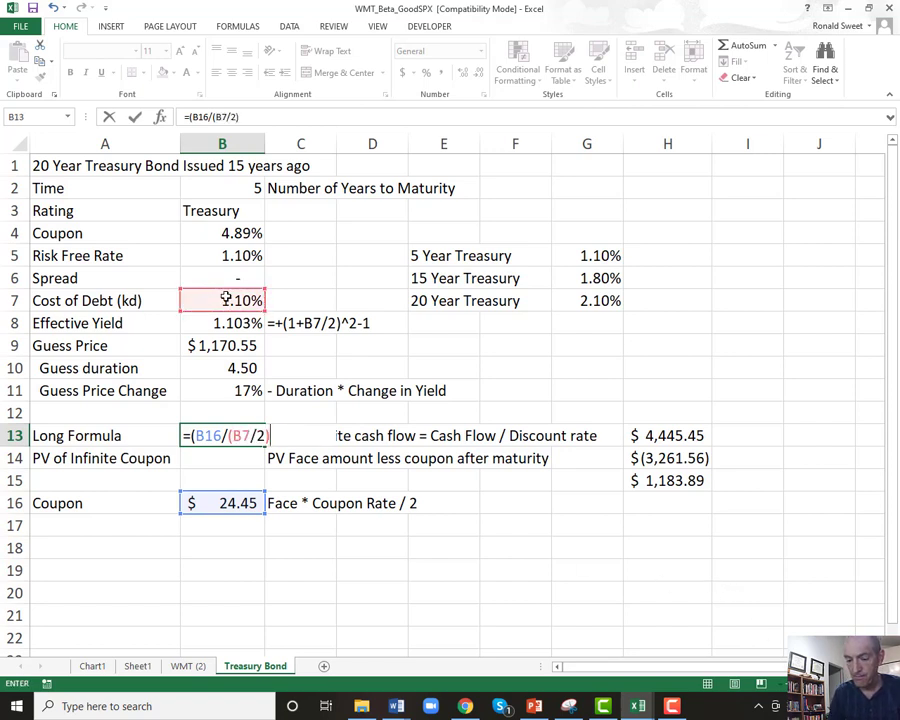
{"action": "type", "text": ")"}
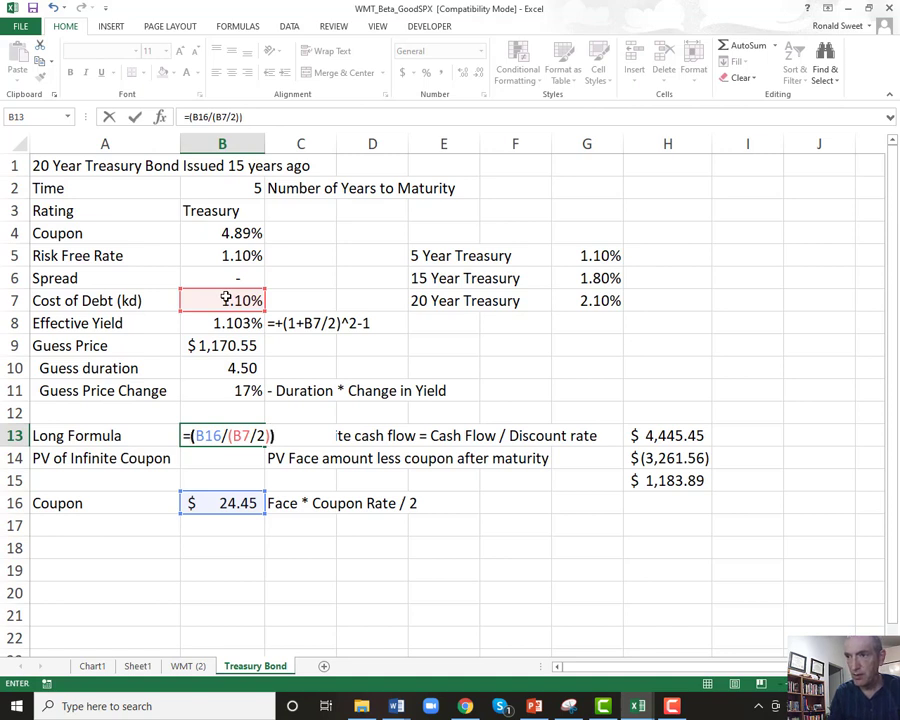
Step: Extend the B13 formula with the face amount less the value of the infinite coupon, +(1000-B16/(B7/2))
{"action": "type", "text": "+(1000"}
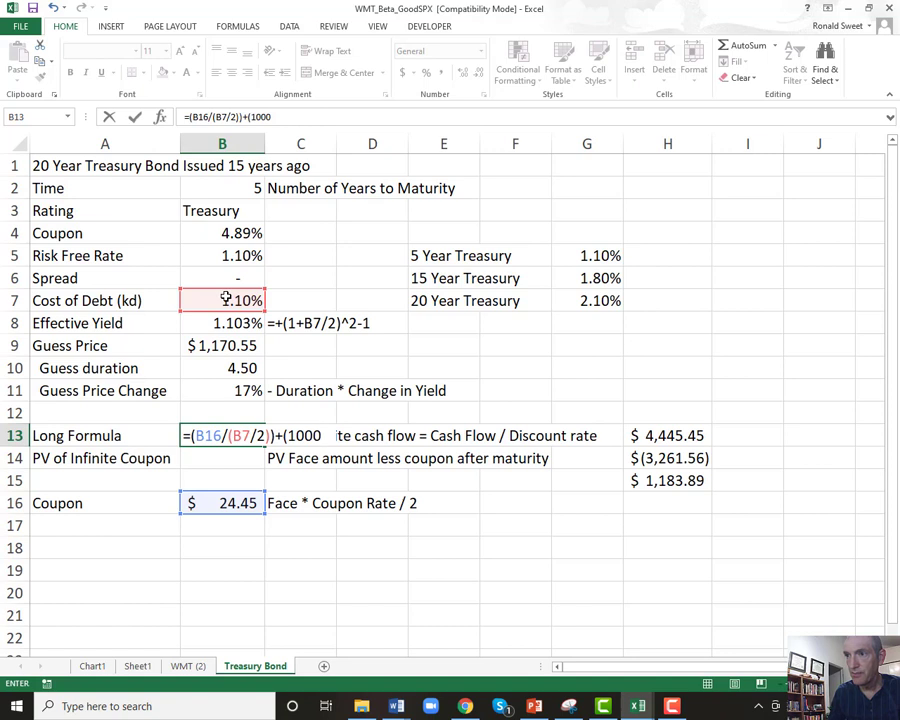
{"action": "type", "text": "-"}
{"action": "left_click", "coordinate": [212, 503]}
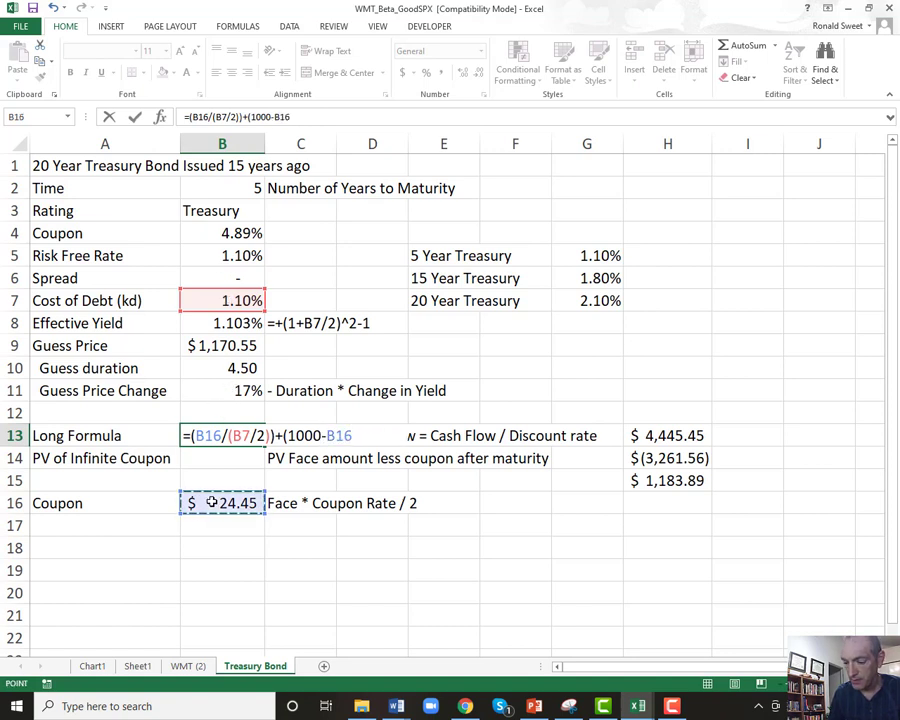
{"action": "type", "text": "/("}
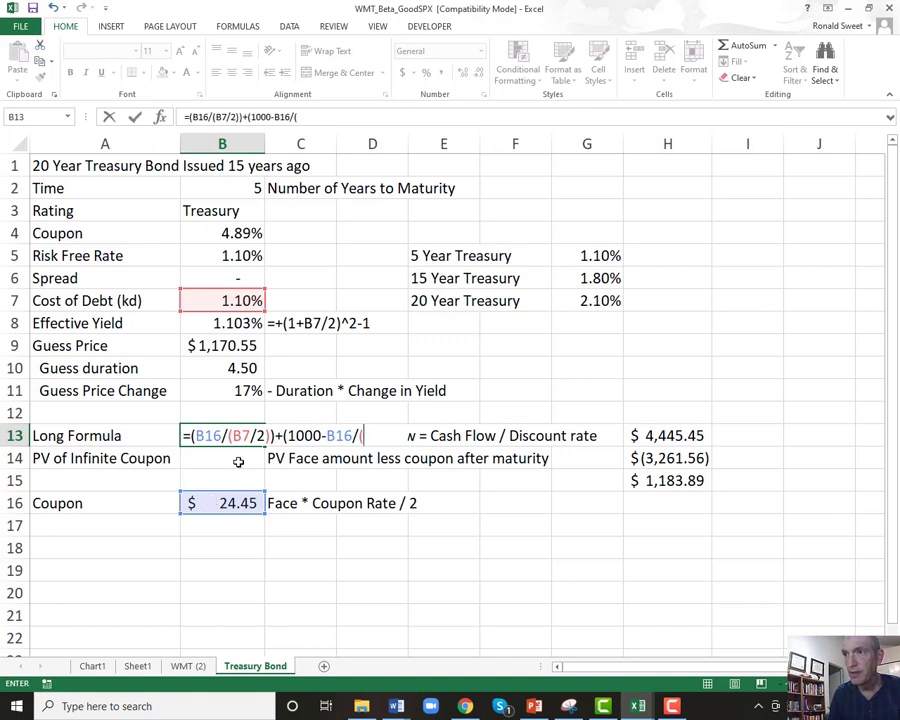
{"action": "left_click", "coordinate": [225, 301]}
{"action": "type", "text": "/2)"}
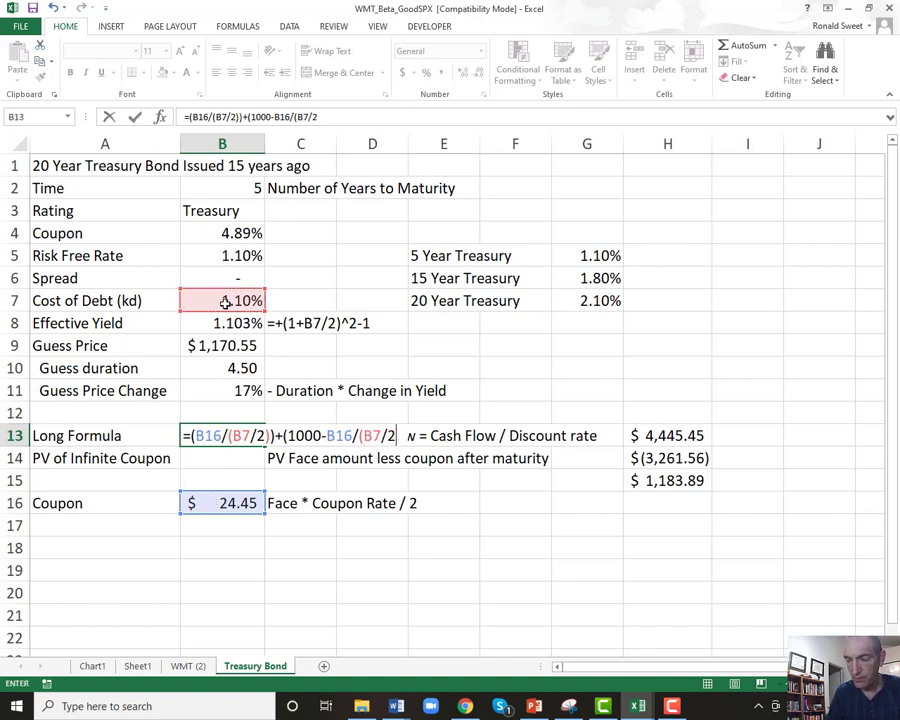
{"action": "type", "text": ")"}
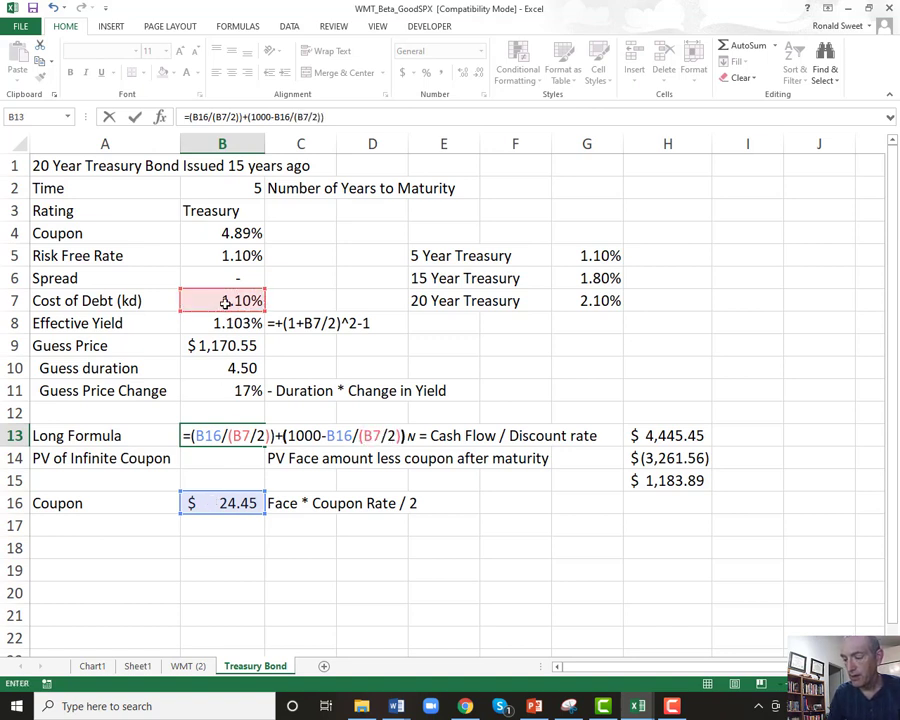
Step: Complete the B13 formula by discounting its second term with /((1+B7/2)^10), and format the price in dollar accounting format
{"action": "type", "text": "/(("}
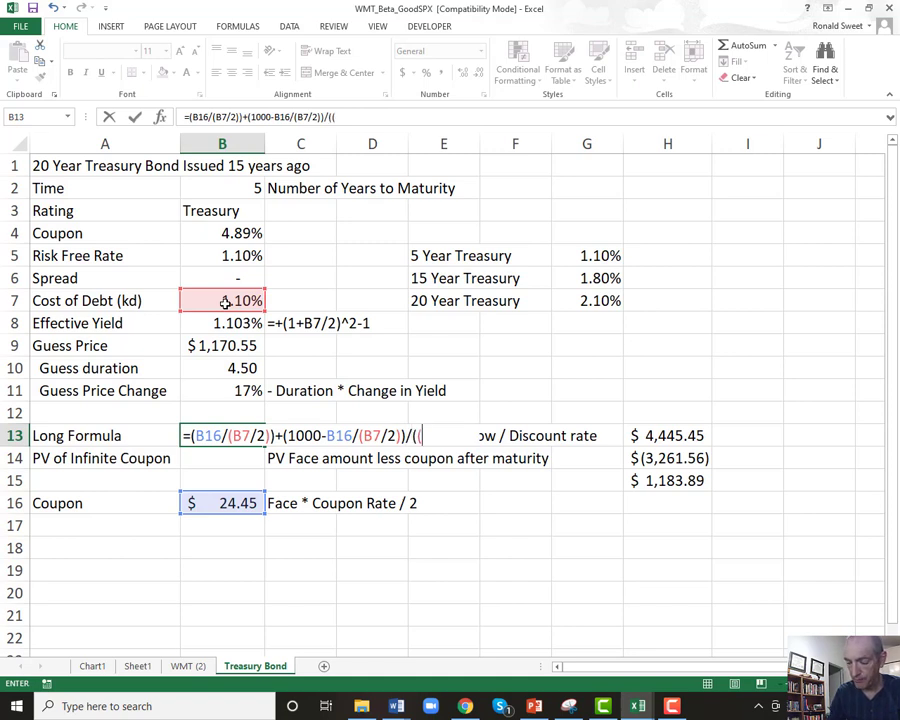
{"action": "type", "text": "1+"}
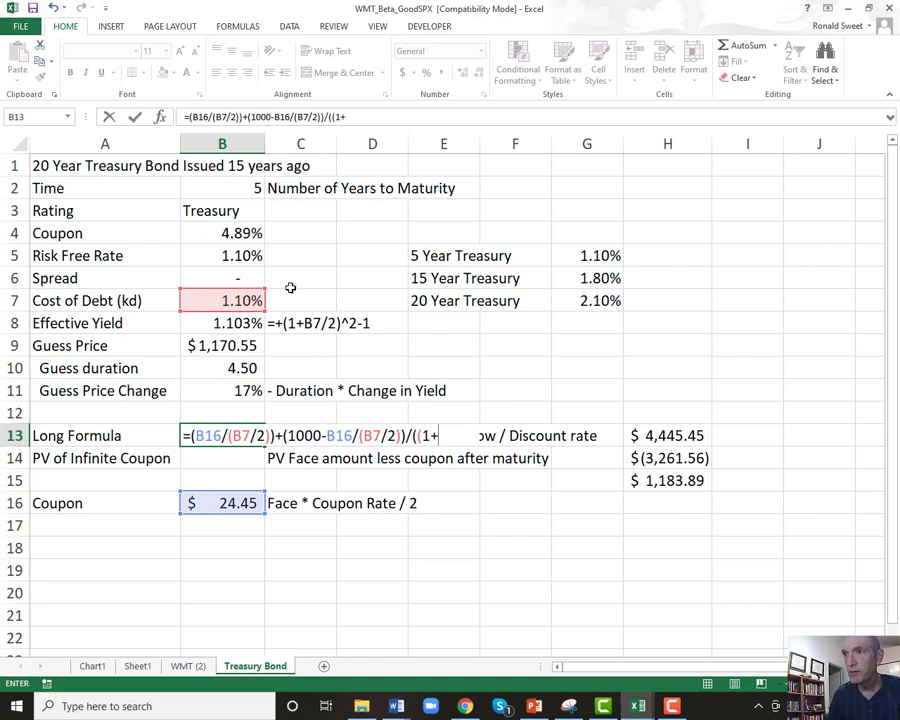
{"action": "left_click", "coordinate": [227, 300]}
{"action": "type", "text": "/2"}
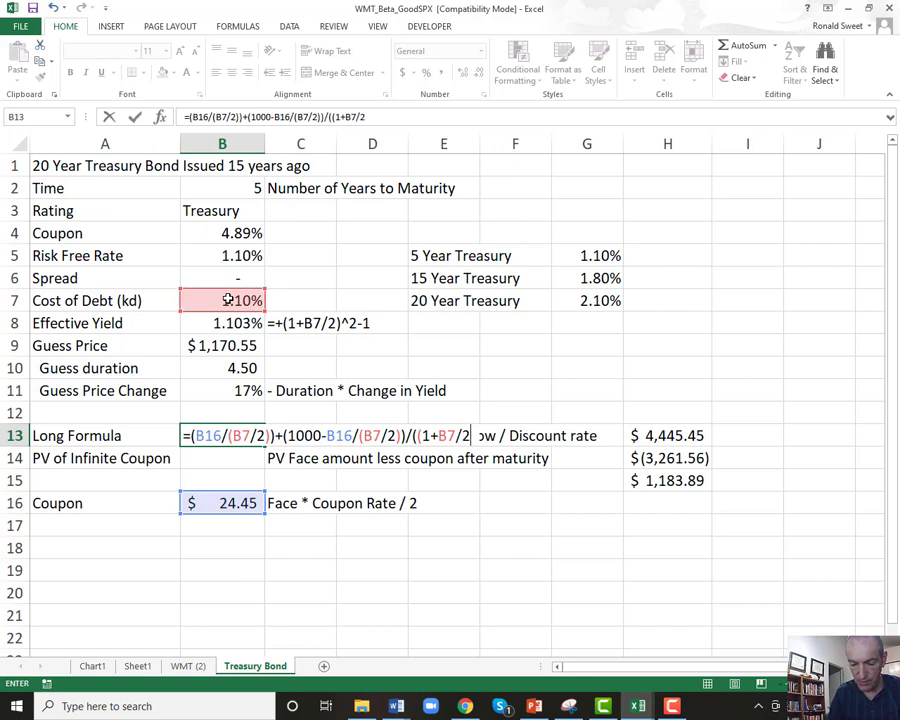
{"action": "type", "text": ")^10)"}
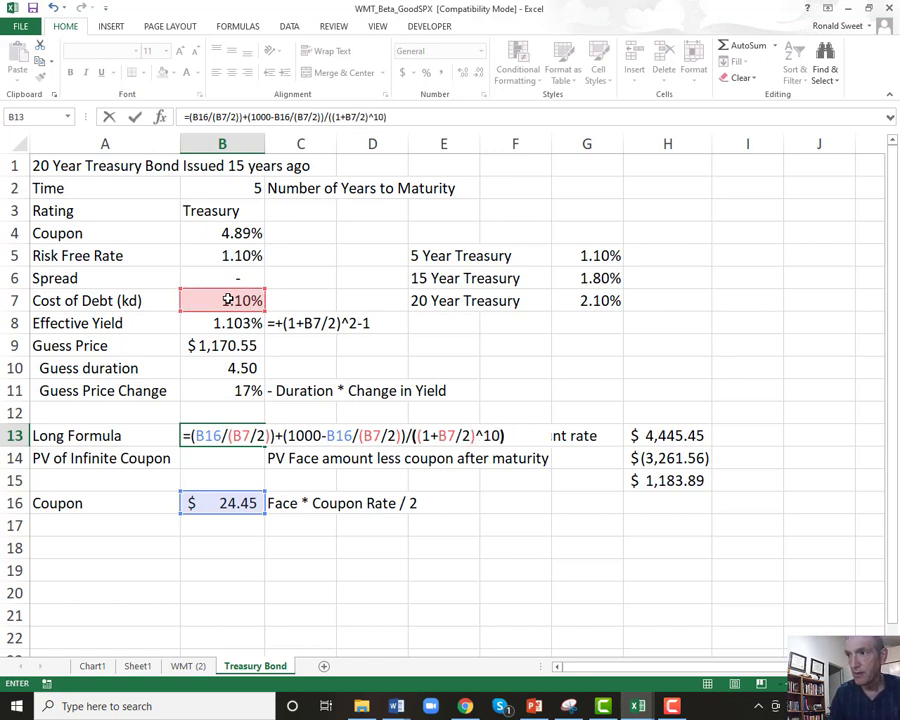
{"action": "key", "text": "Return"}
{"action": "key", "text": "Up"}
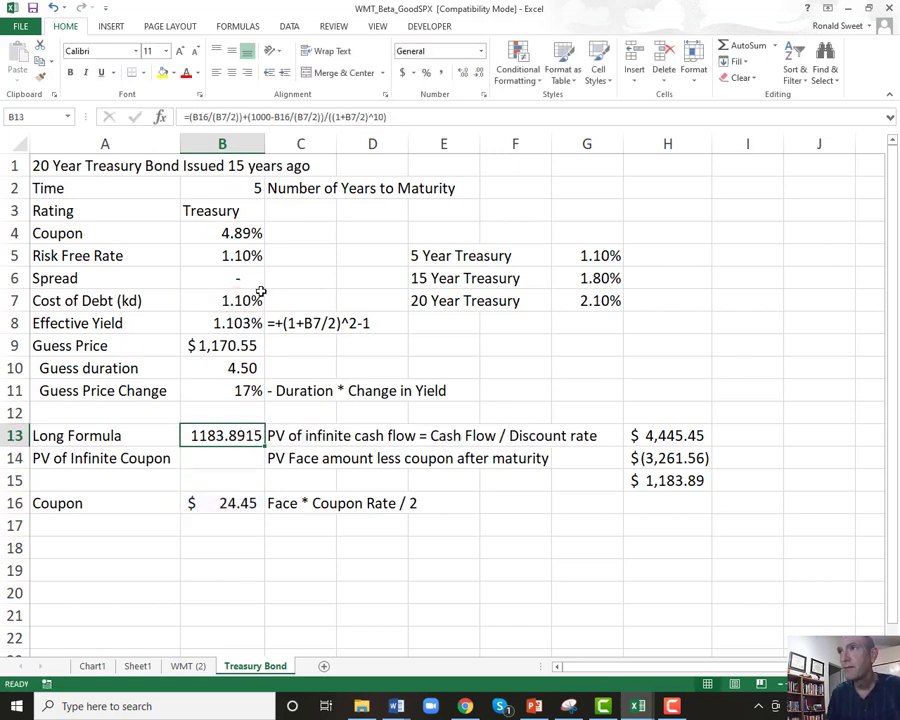
{"action": "left_click", "coordinate": [402, 73]}
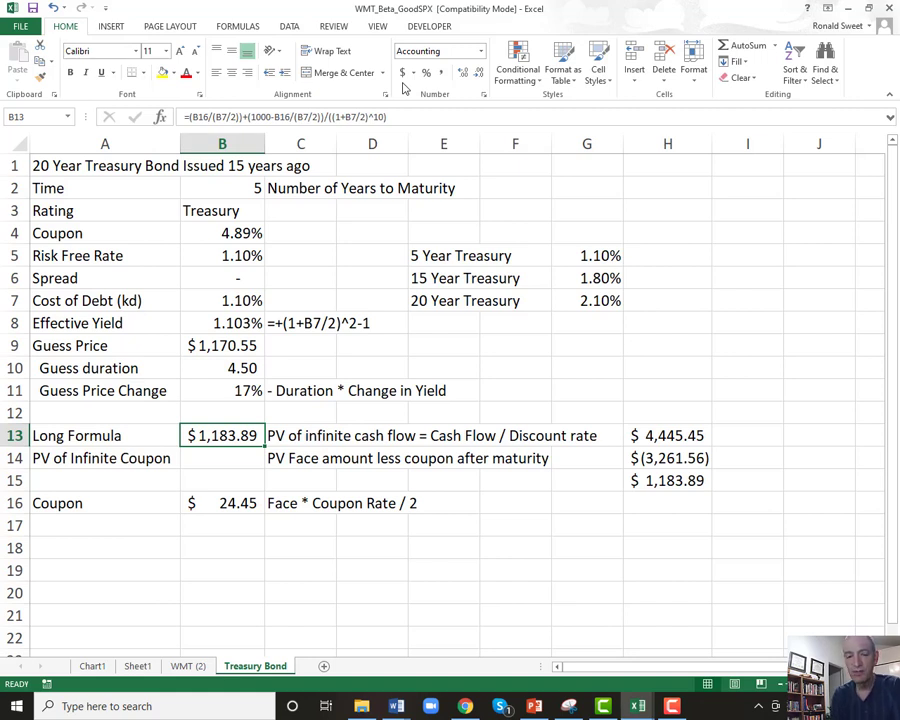
Step: Examine the terms of the combined long formula in B13, including the 1000 face amount
{"action": "double_click", "coordinate": [222, 436]}
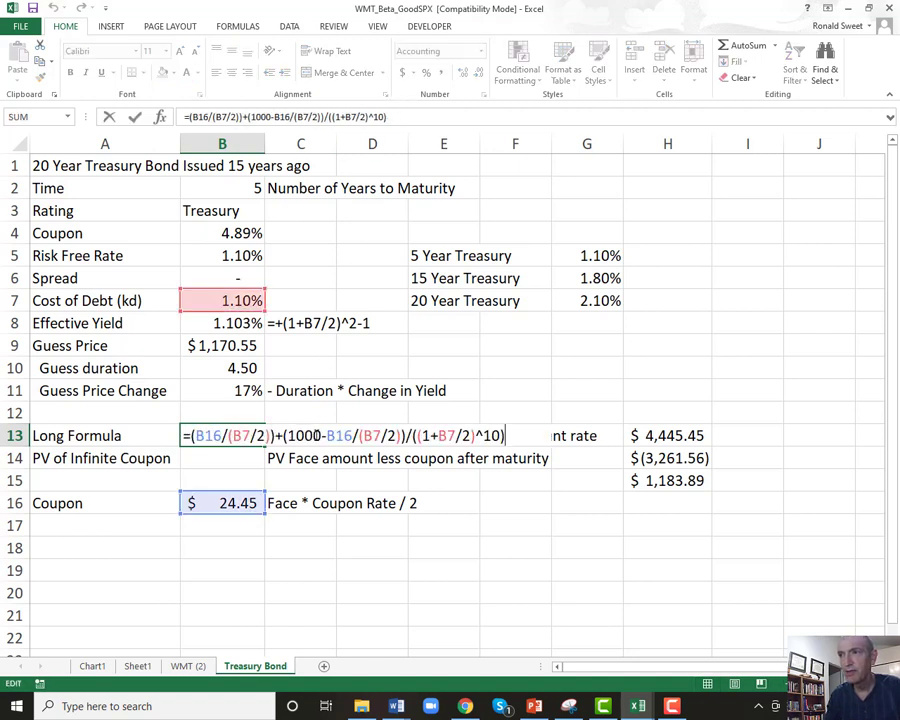
{"action": "double_click", "coordinate": [290, 436]}
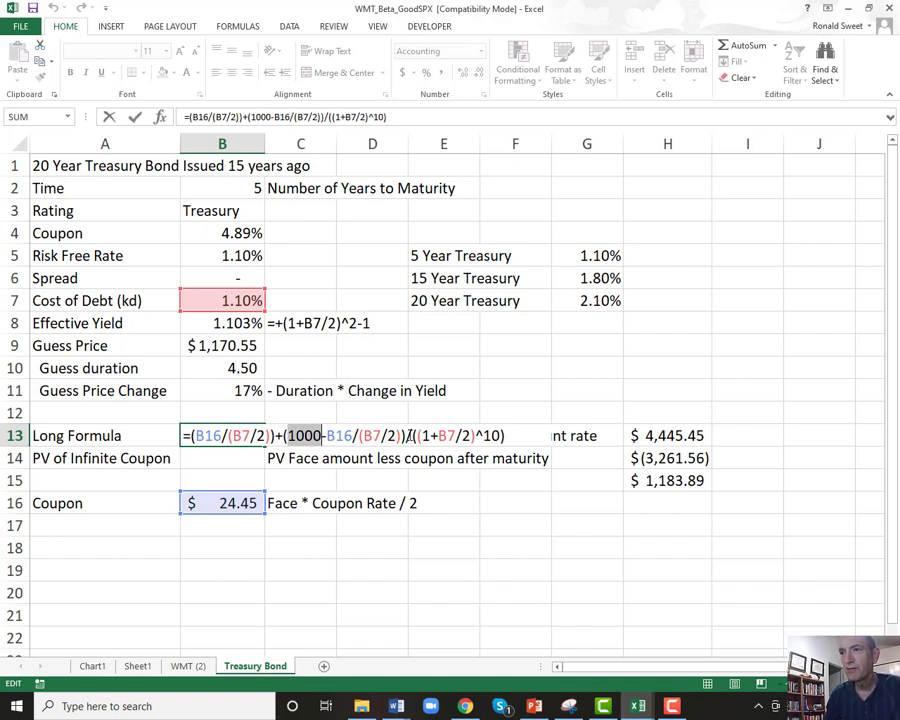
{"action": "key", "text": "Return"}
{"action": "key", "text": "Up"}
{"action": "key", "text": "Down"}
{"action": "key", "text": "Up"}
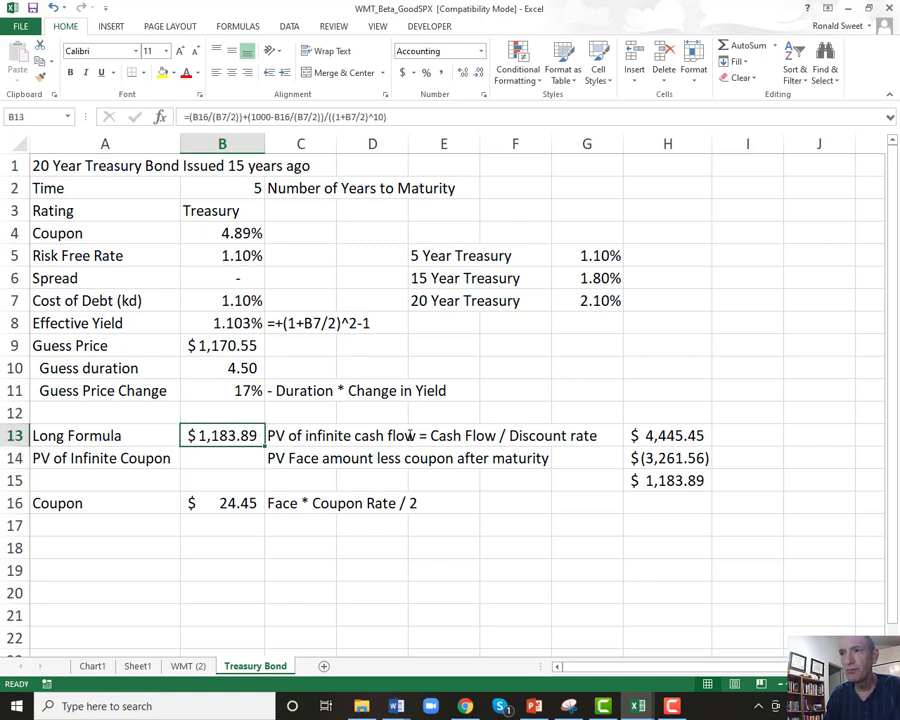
{"action": "key", "text": "Down"}
{"action": "key", "text": "Up"}
{"action": "key", "text": "Down"}
{"action": "key", "text": "Down"}
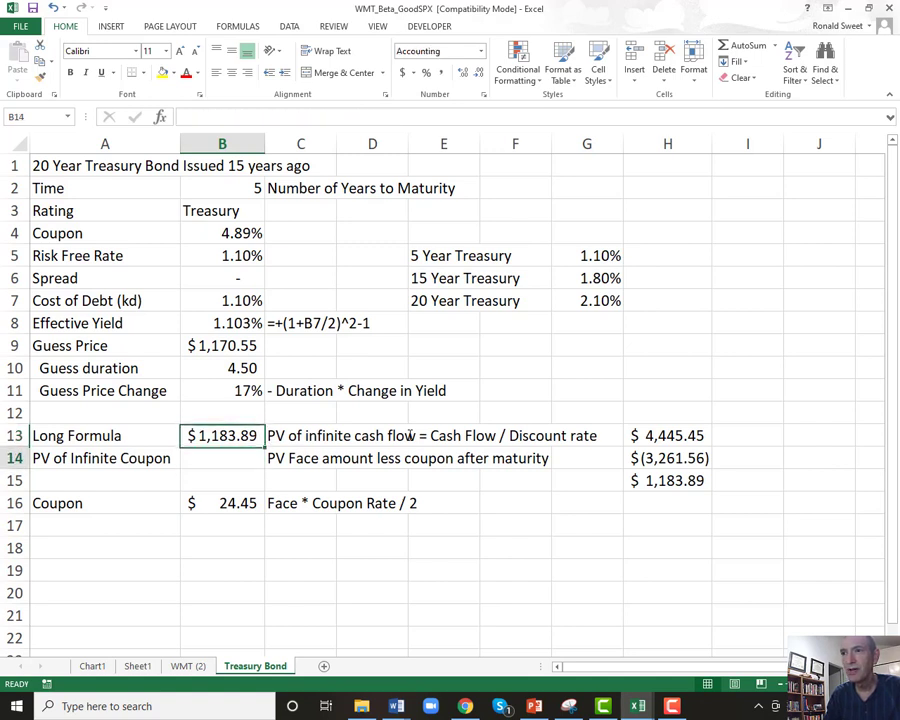
Step: Start a cash flow table with the headings Time in B19 and Cash Flow in C19
{"action": "key", "text": "Down"}
{"action": "key", "text": "Down"}
{"action": "key", "text": "Down"}
{"action": "key", "text": "Down"}
{"action": "key", "text": "Down"}
{"action": "key", "text": "Down"}
{"action": "key", "text": "Down"}
{"action": "key", "text": "Down"}
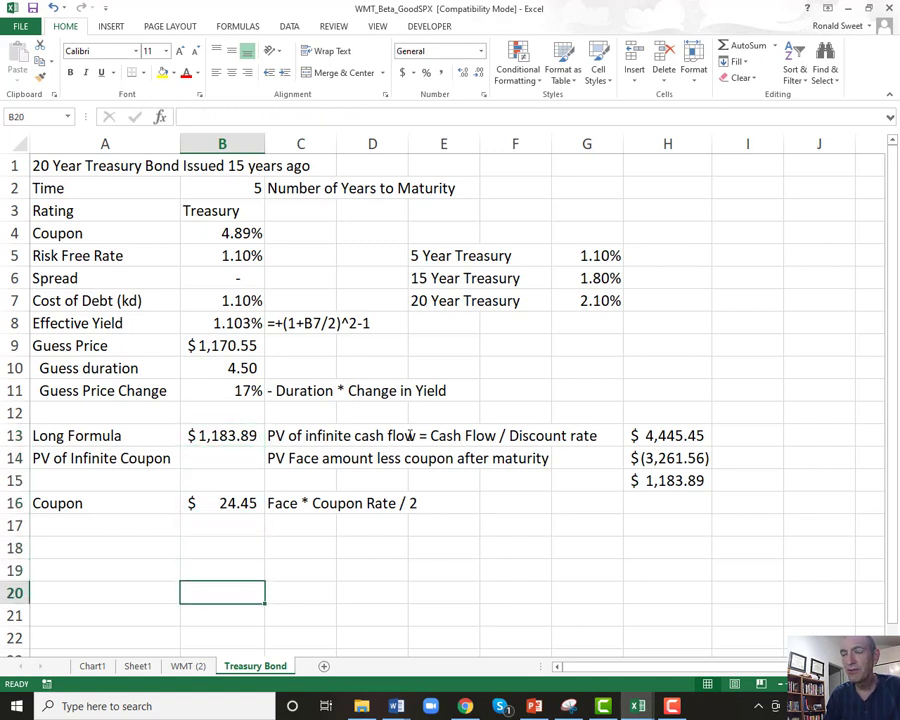
{"action": "key", "text": "Down"}
{"action": "key", "text": "Down"}
{"action": "key", "text": "Up"}
{"action": "key", "text": "Up"}
{"action": "key", "text": "Up"}
{"action": "key", "text": "Up"}
{"action": "key", "text": "Up"}
{"action": "key", "text": "Up"}
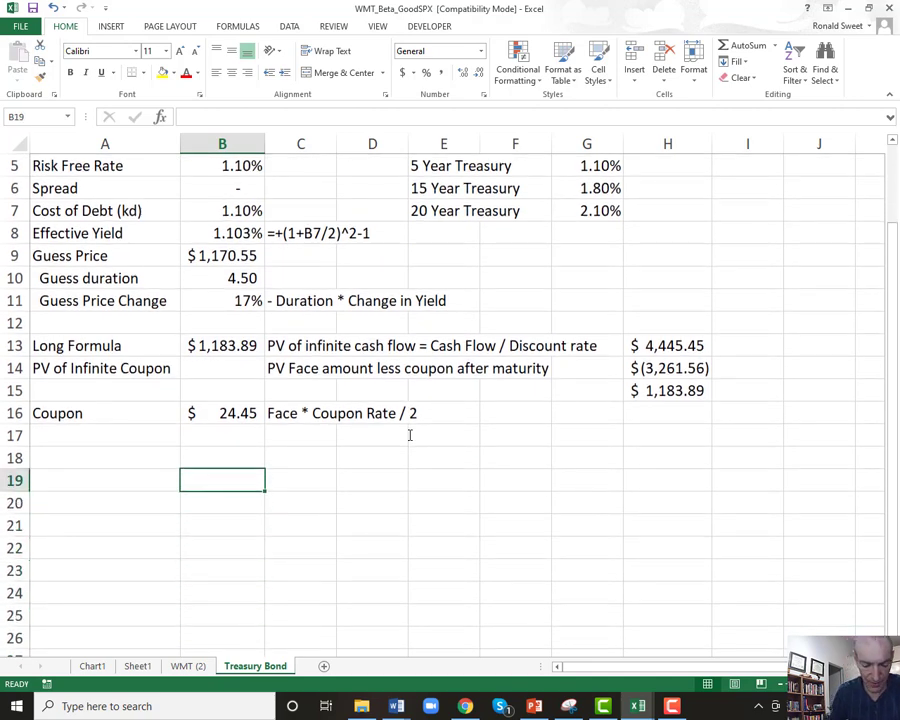
{"action": "type", "text": "Time"}
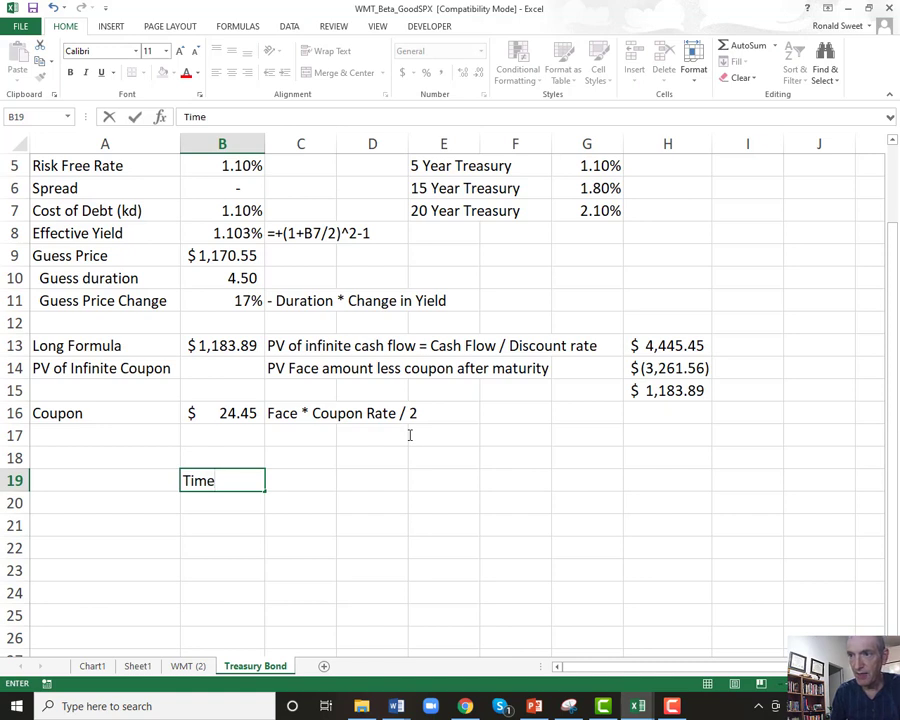
{"action": "key", "text": "Tab"}
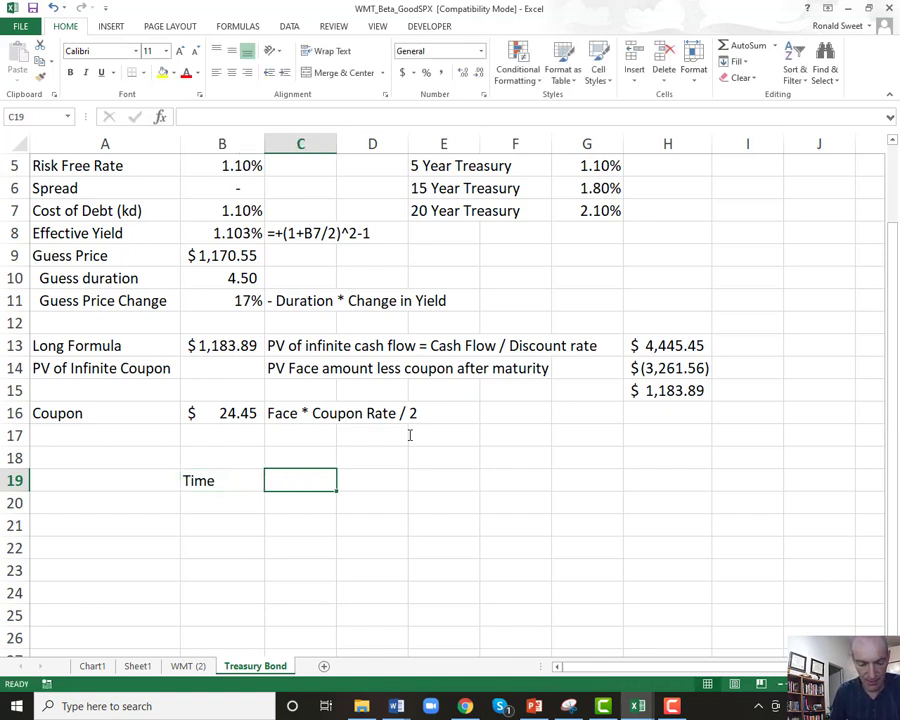
{"action": "type", "text": "Cash Flow"}
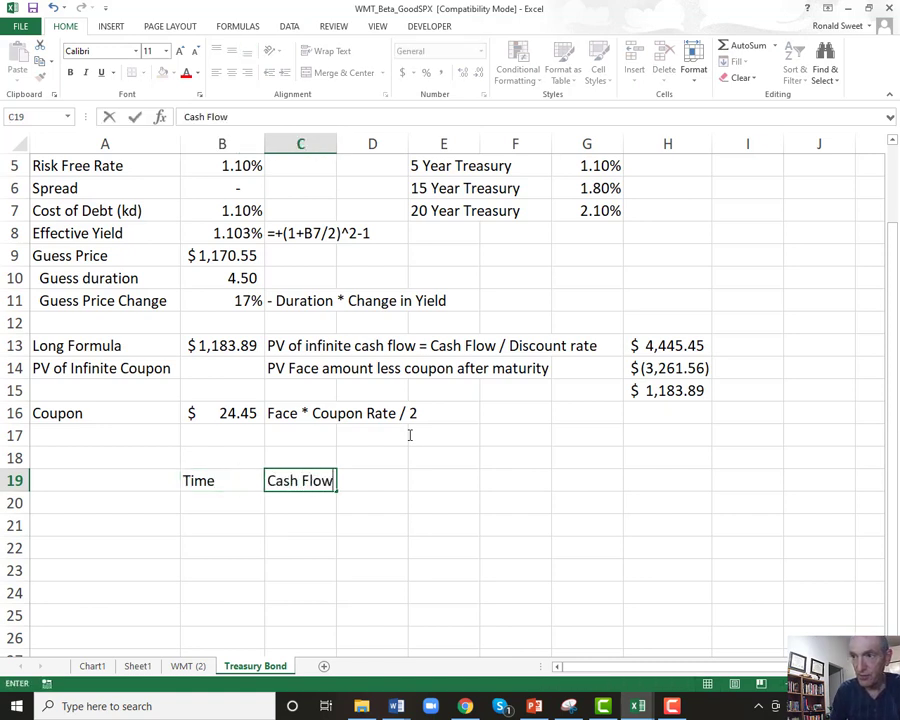
{"action": "key", "text": "Tab"}
Step: Add the two-line heading Discount Factor in D18 and D19
{"action": "key", "text": "Up"}
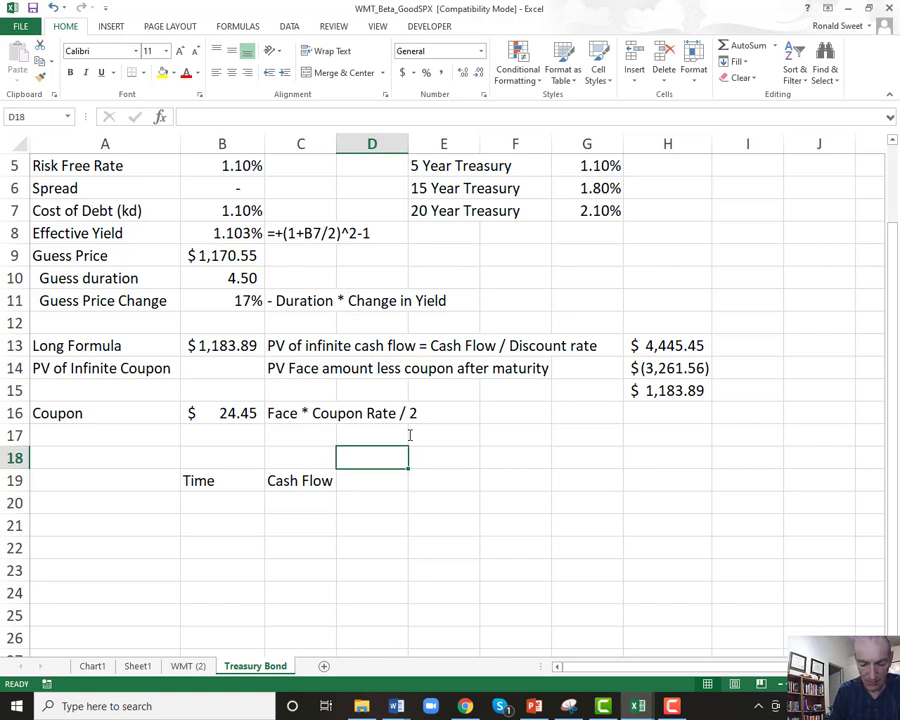
{"action": "type", "text": "Disacount"}
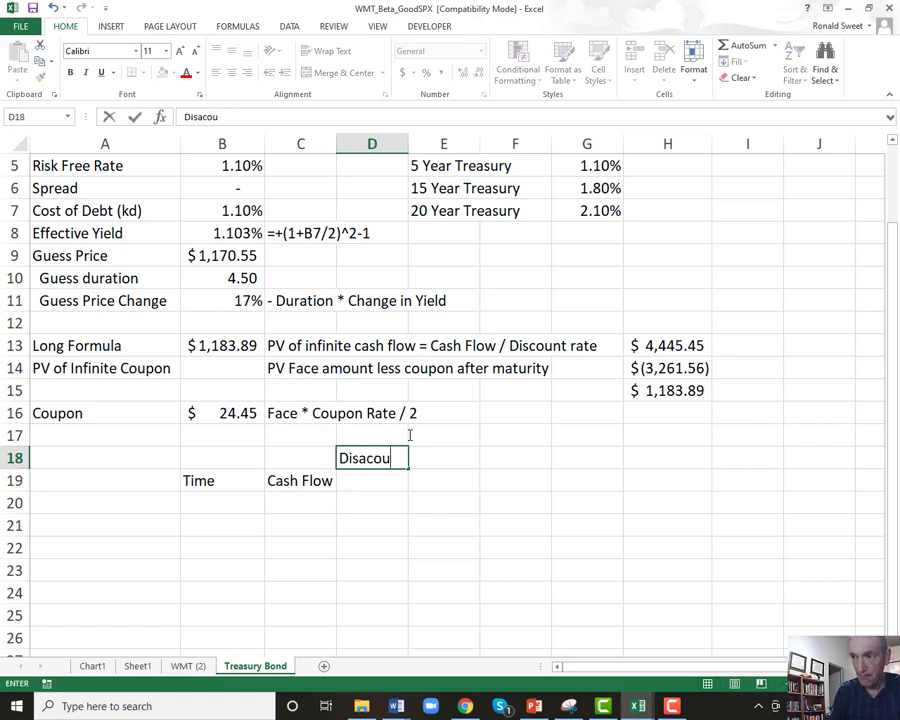
{"action": "key", "text": "BackSpace"}
{"action": "key", "text": "BackSpace"}
{"action": "key", "text": "BackSpace"}
{"action": "type", "text": "count"}
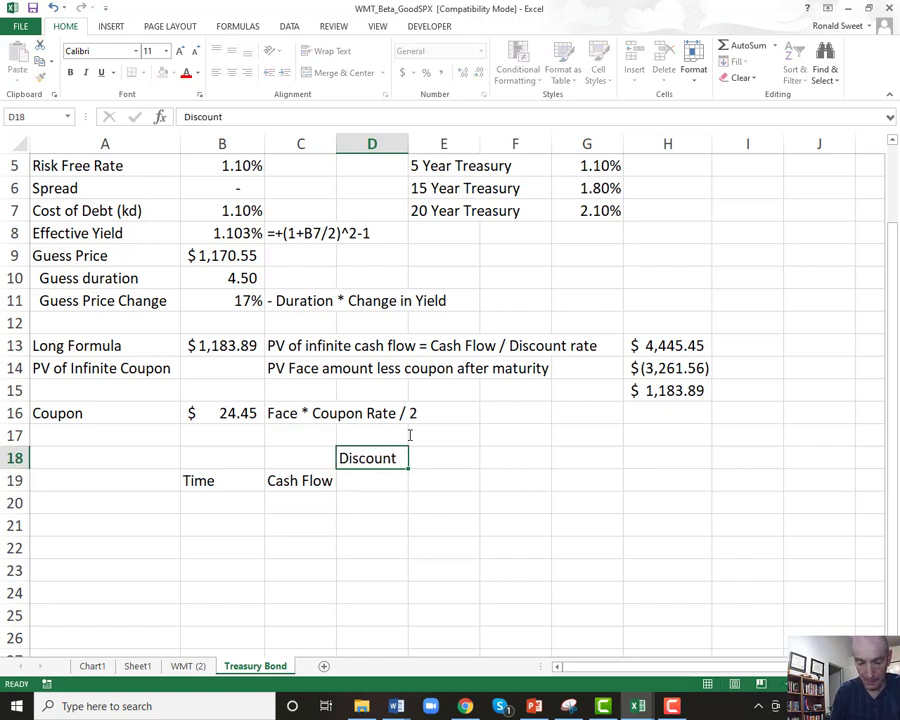
{"action": "key", "text": "Return"}
{"action": "type", "text": "Factor"}
{"action": "key", "text": "Tab"}
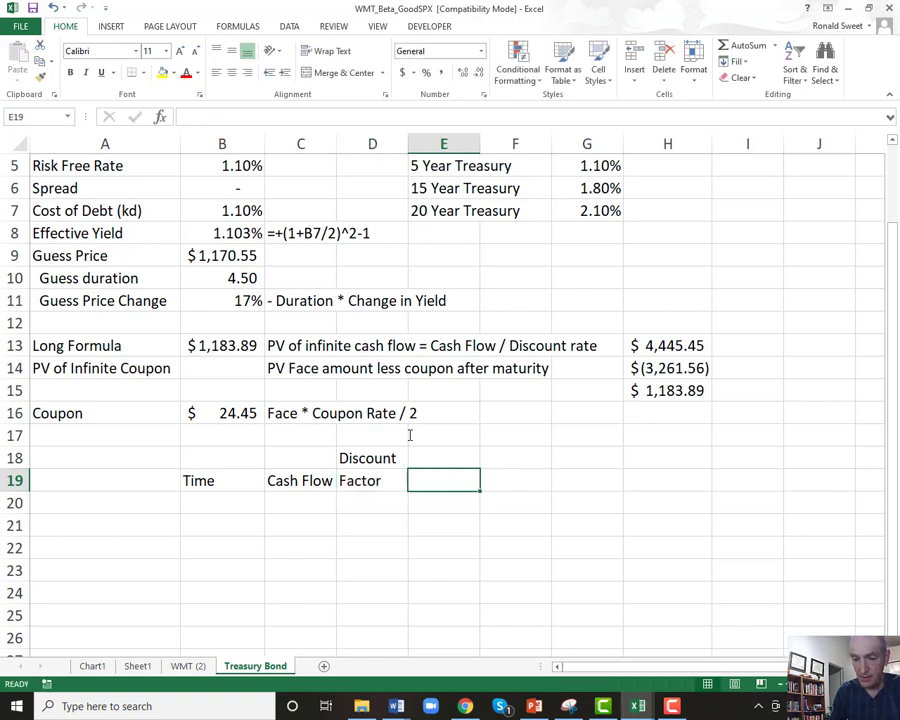
Step: Add the two-line heading Discounted Cash Flow in E18 and E19
{"action": "key", "text": "Up"}
{"action": "type", "text": "Discounted"}
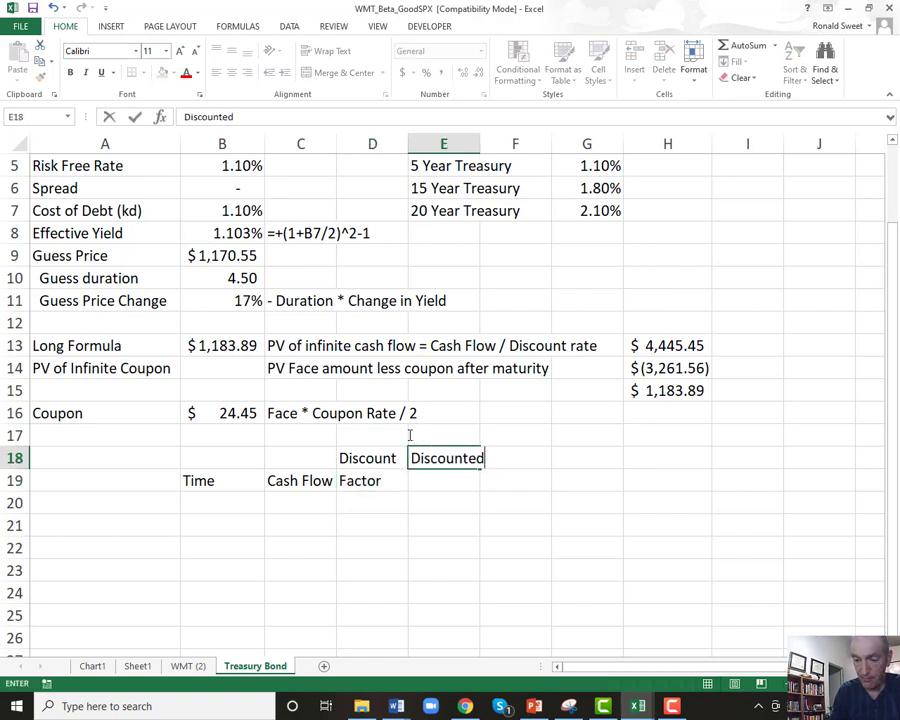
{"action": "key", "text": "Return"}
{"action": "type", "text": "Cash Flow"}
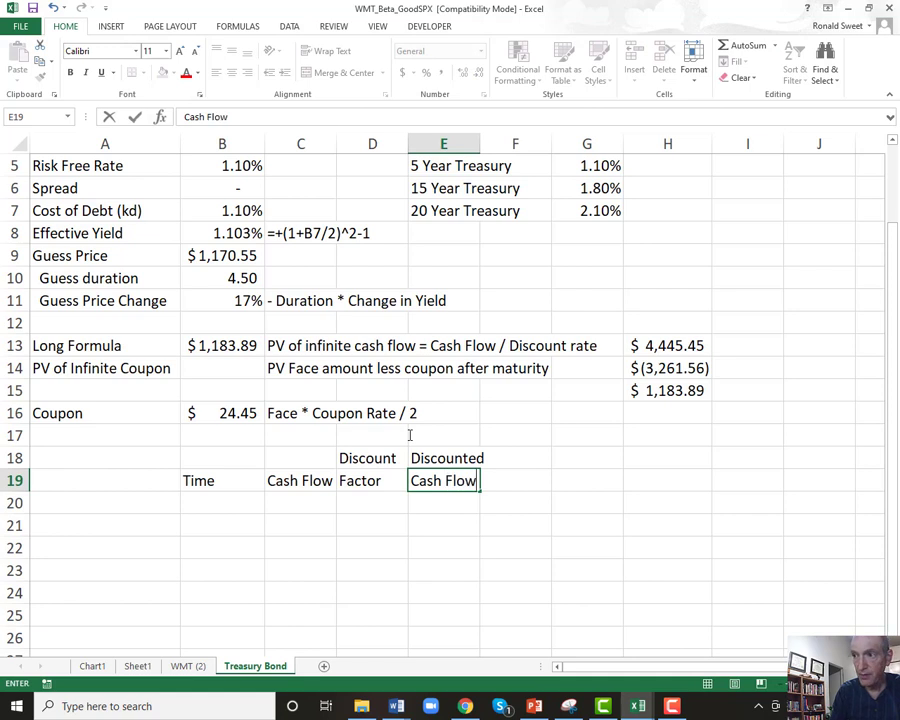
{"action": "key", "text": "Return"}
Step: Bold and center the table headings in B18:F19, and autofit the width of column E
{"action": "key", "text": "Up"}
{"action": "key", "text": "Up"}
{"action": "key", "text": "Left"}
{"action": "key", "text": "Left"}
{"action": "key", "text": "Left"}
{"action": "key", "text": "shift+Right"}
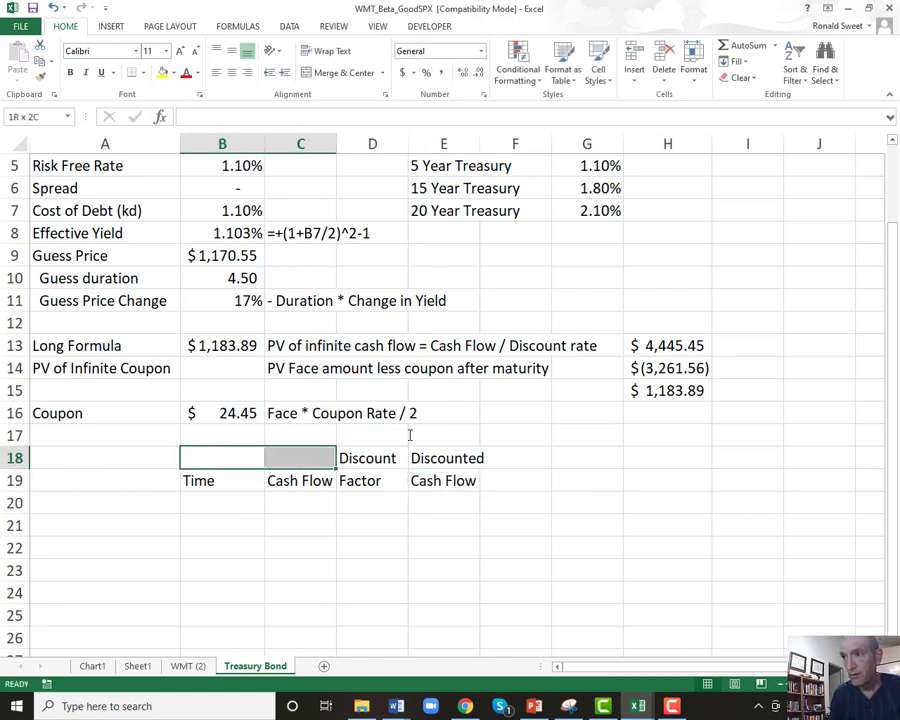
{"action": "key", "text": "shift+Right"}
{"action": "key", "text": "shift+Right"}
{"action": "key", "text": "shift+Down"}
{"action": "key", "text": "shift+Right"}
{"action": "scroll", "coordinate": [408, 432], "scroll_direction": "up", "scroll_amount": 2}
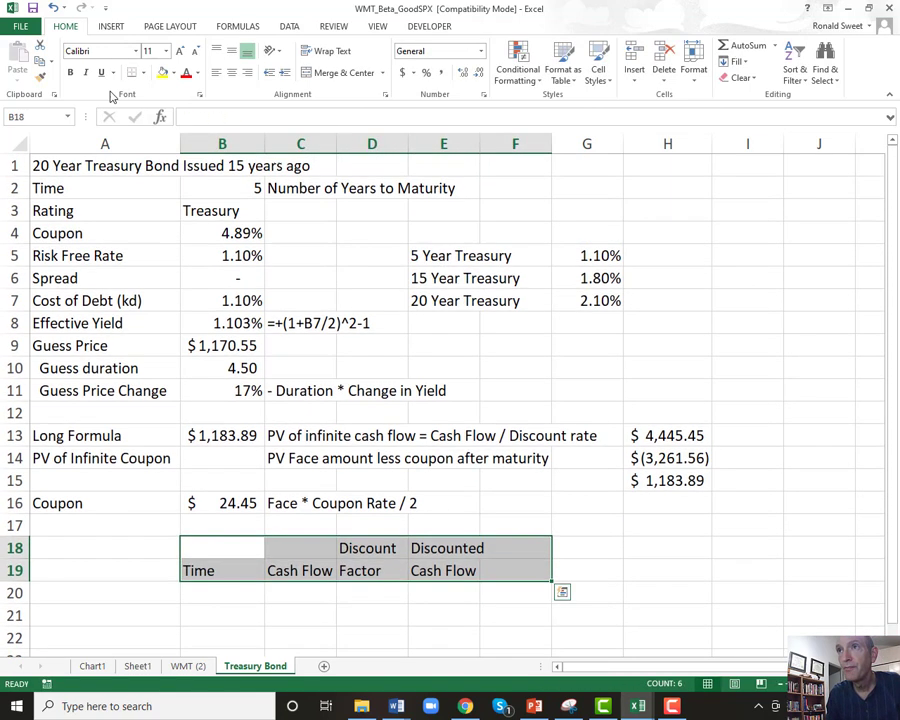
{"action": "left_click", "coordinate": [70, 72]}
{"action": "left_click", "coordinate": [231, 72]}
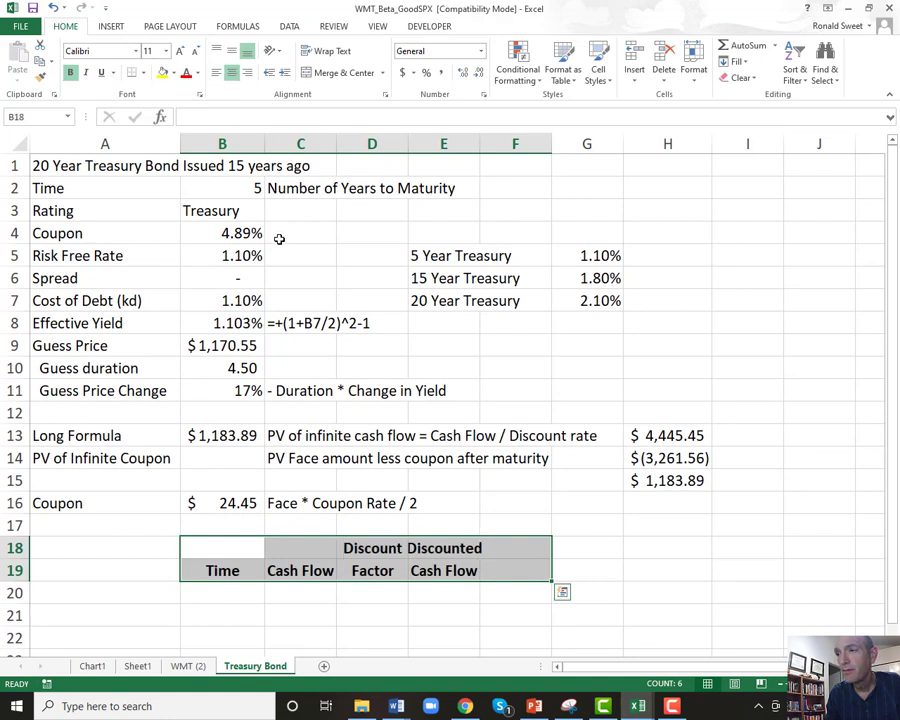
{"action": "double_click", "coordinate": [479, 144]}
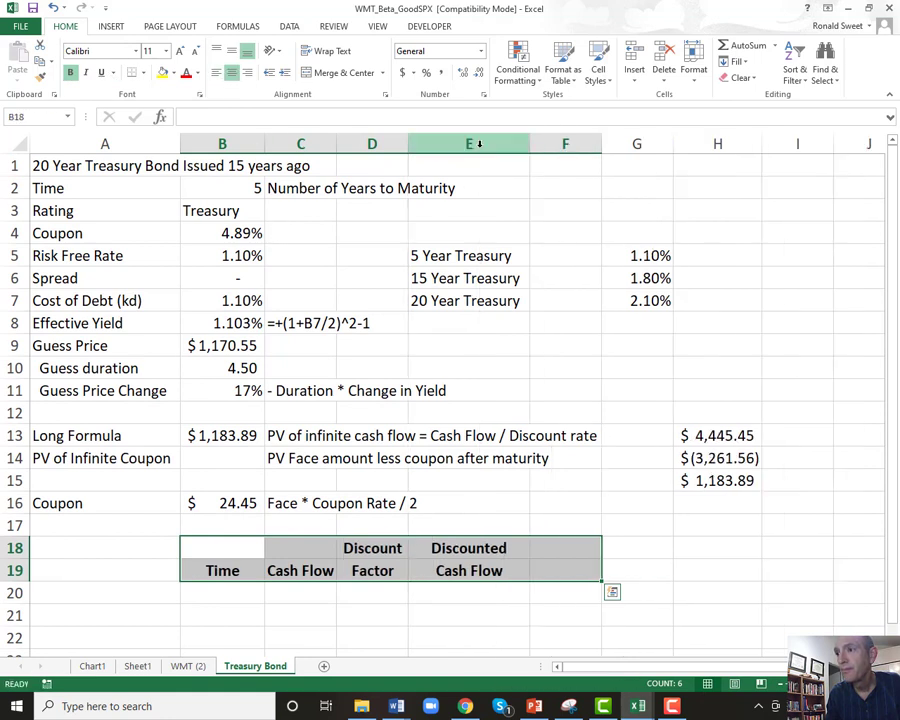
Step: Begin the Time column with .5 in B20 and the half-year increment formula +B20+0.5 in B21
{"action": "left_click", "coordinate": [222, 592]}
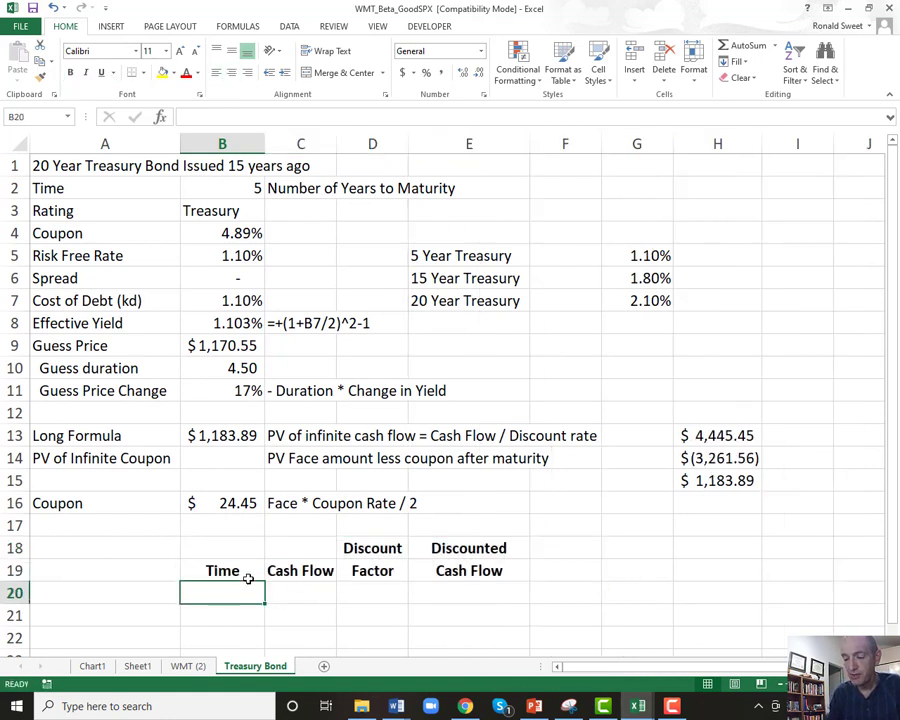
{"action": "type", "text": ".5"}
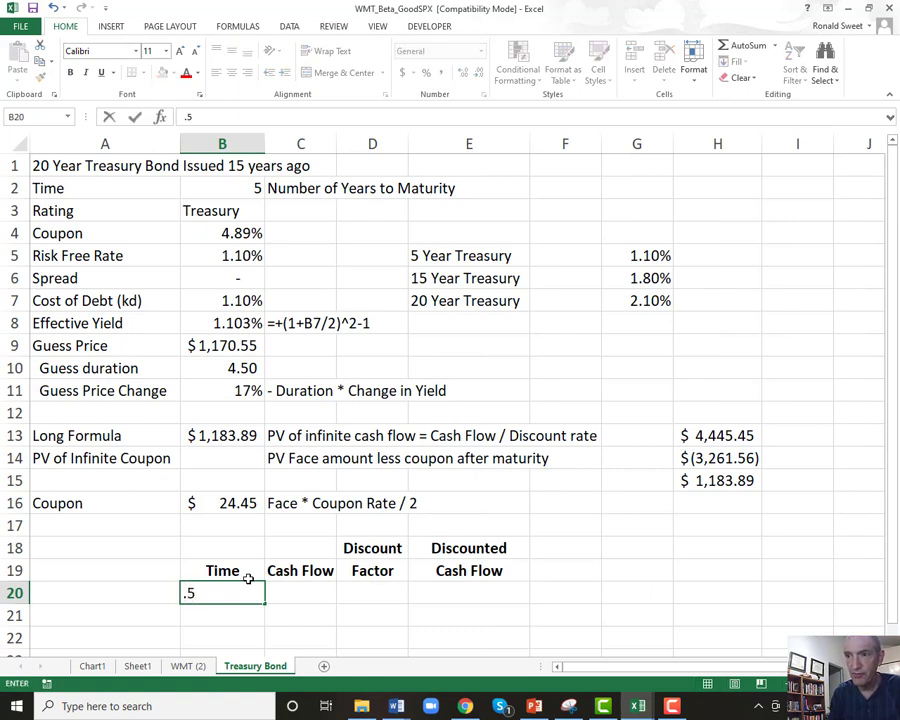
{"action": "key", "text": "Return"}
{"action": "type", "text": "+"}
{"action": "key", "text": "Up"}
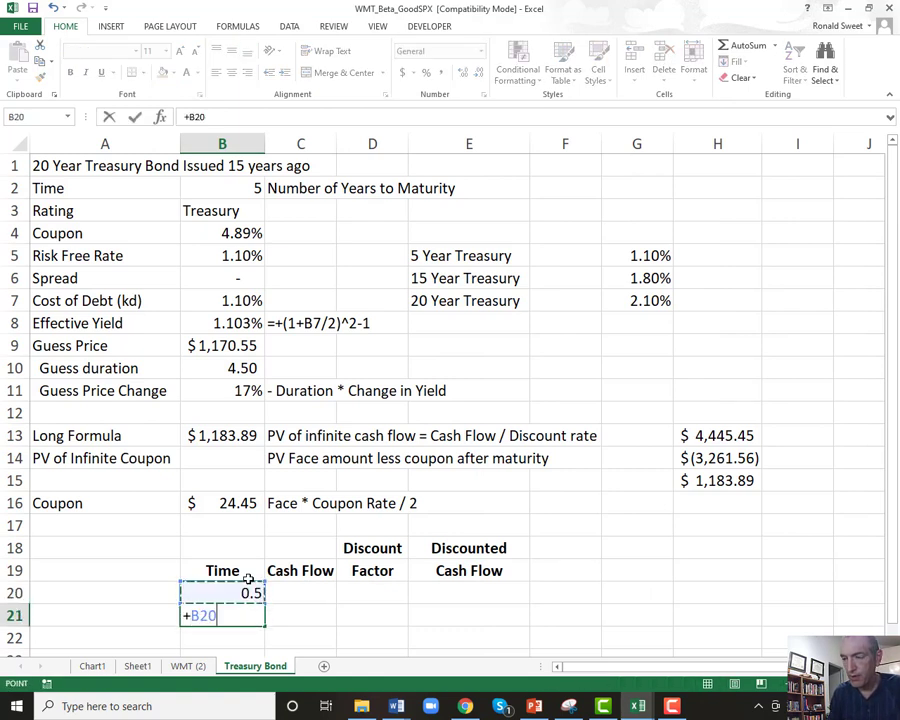
{"action": "type", "text": "+0.5"}
{"action": "key", "text": "ctrl+Return"}
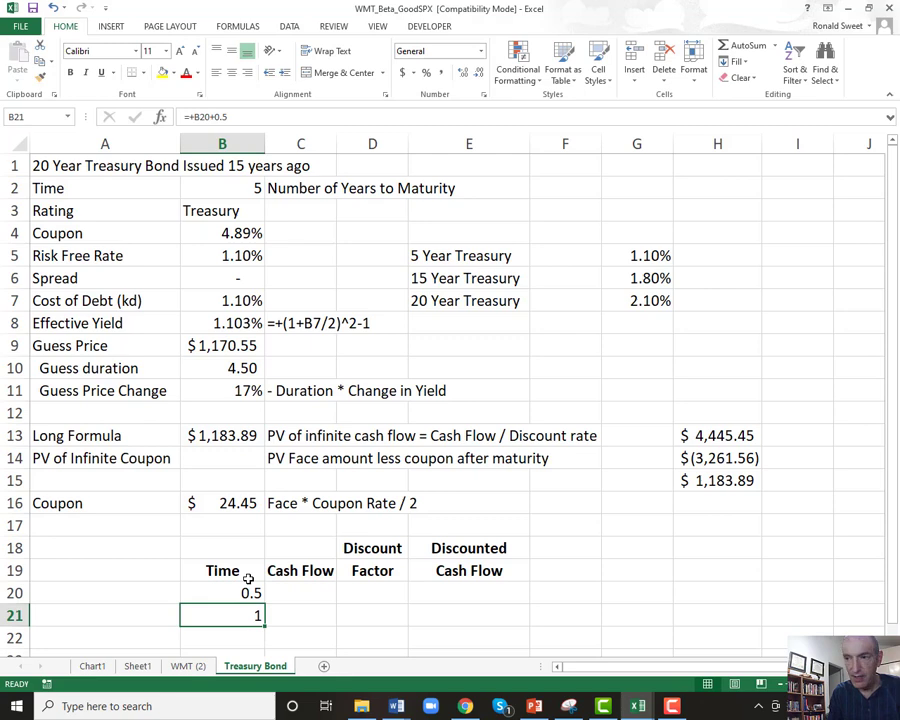
Step: Copy the half-year increment formula from B21 down through B29
{"action": "key", "text": "ctrl+c"}
{"action": "key", "text": "shift+Down"}
{"action": "key", "text": "shift+Down"}
{"action": "key", "text": "shift+Down"}
{"action": "key", "text": "shift+Down"}
{"action": "key", "text": "shift+Down"}
{"action": "key", "text": "shift+Down"}
{"action": "key", "text": "shift+Down"}
{"action": "key", "text": "shift+Down"}
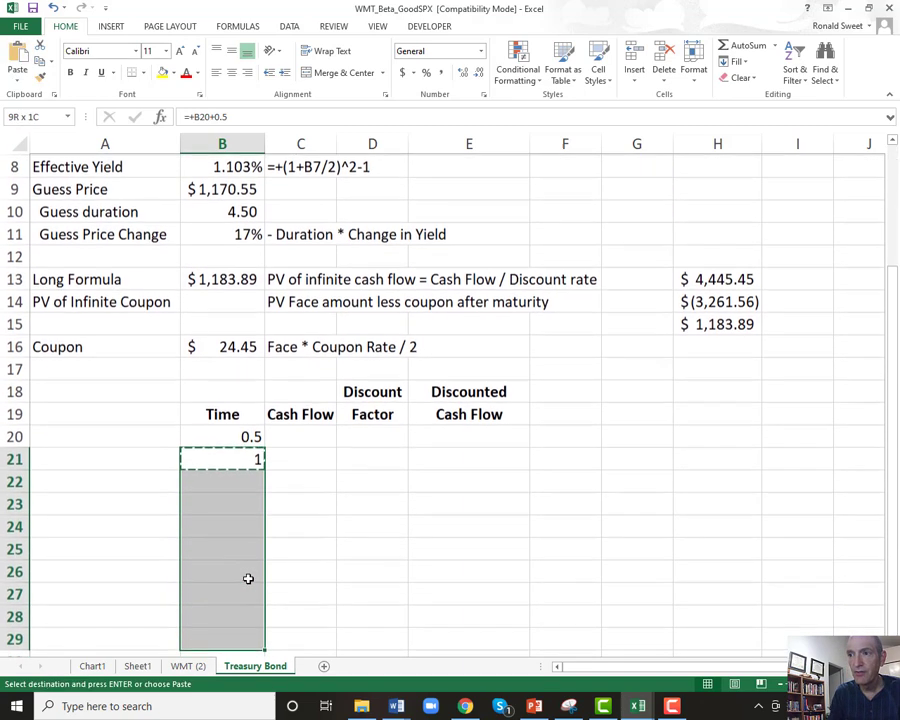
{"action": "key", "text": "Return"}
Step: Format the Time values in B20:B29 in comma style
{"action": "key", "text": "Up"}
{"action": "key", "text": "ctrl+shift+Down"}
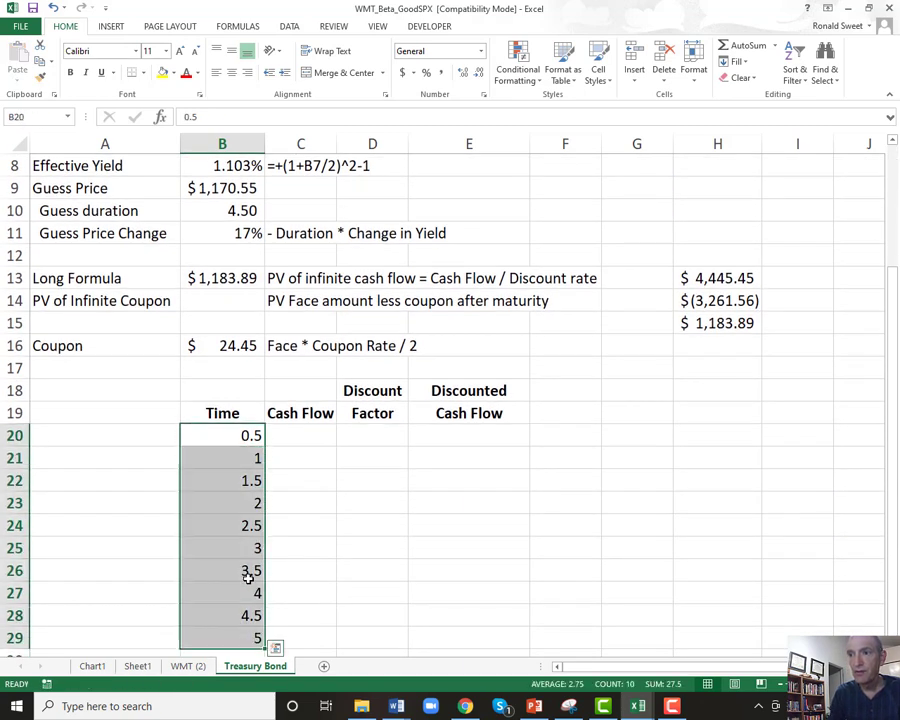
{"action": "left_click", "coordinate": [440, 73]}
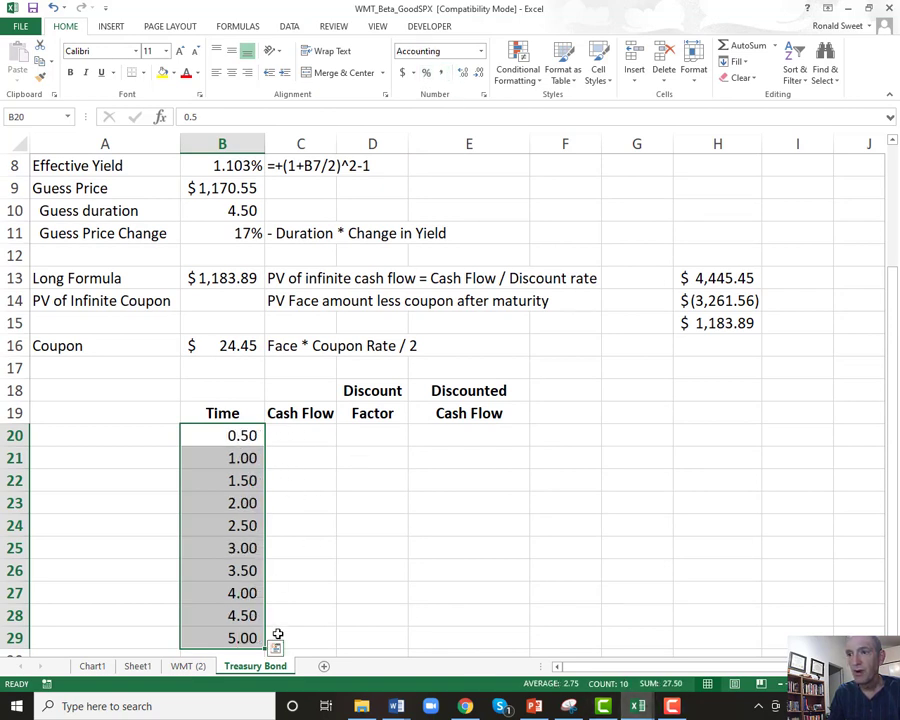
Step: Link the first cash flow in C20 to the coupon with +B16, and set C21 to repeat C20
{"action": "left_click", "coordinate": [293, 440]}
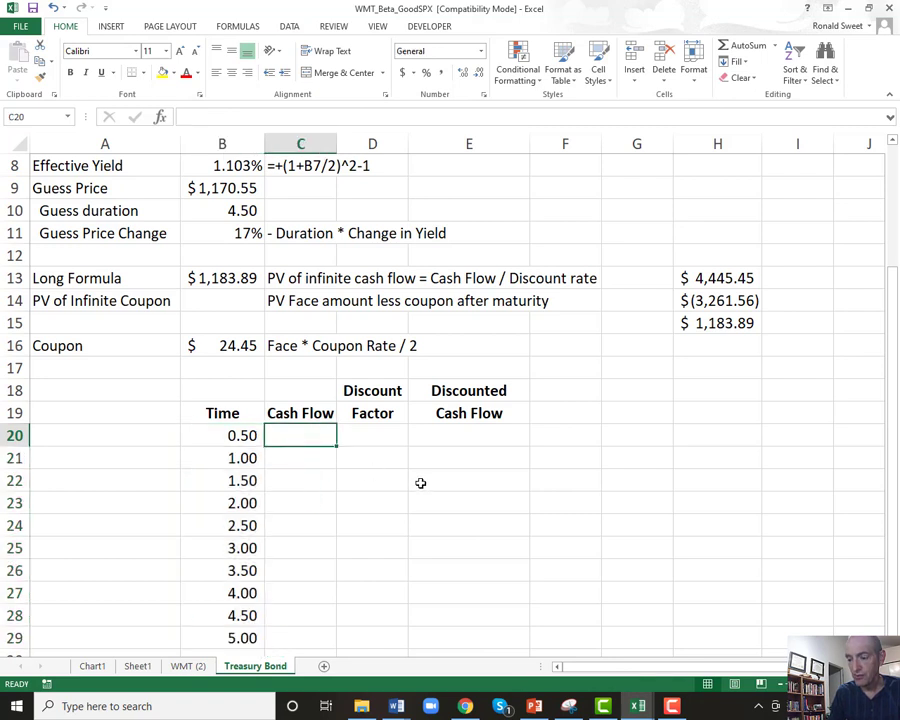
{"action": "type", "text": "="}
{"action": "key", "text": "Up"}
{"action": "key", "text": "Up"}
{"action": "key", "text": "Up"}
{"action": "key", "text": "Up"}
{"action": "key", "text": "Left"}
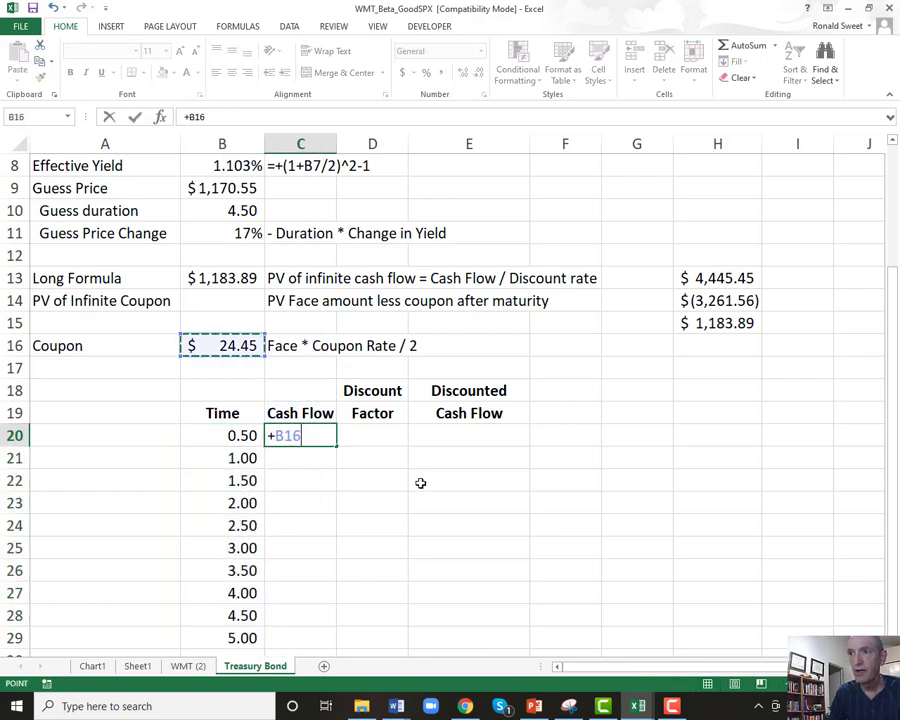
{"action": "key", "text": "Return"}
{"action": "type", "text": "="}
{"action": "key", "text": "Up"}
{"action": "key", "text": "Return"}
{"action": "key", "text": "Up"}
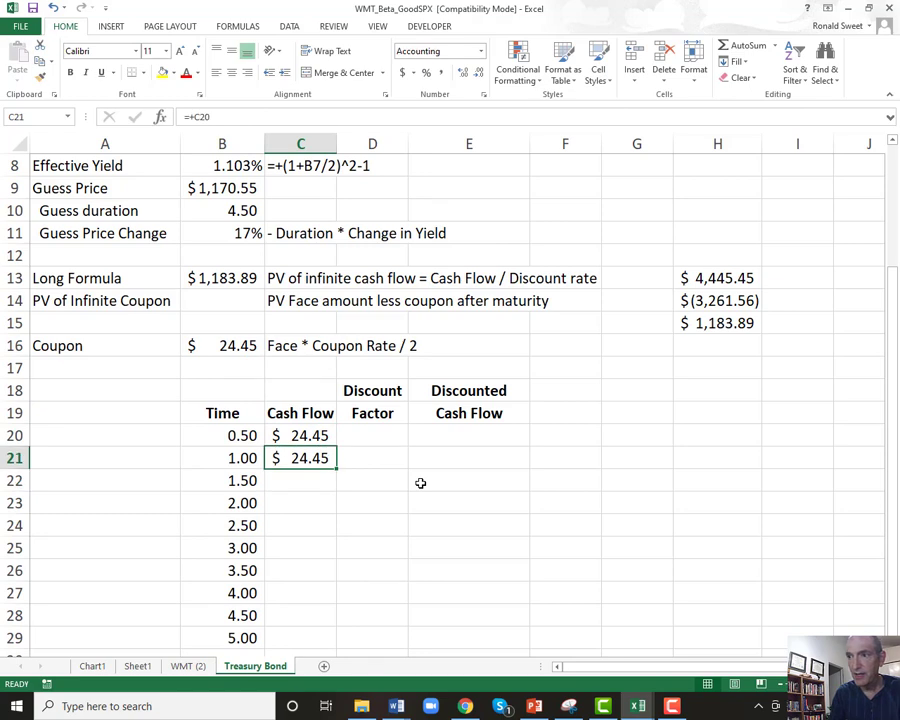
Step: Copy the cash flow formula from C21 down through C29
{"action": "key", "text": "ctrl+c"}
{"action": "key", "text": "shift+Down"}
{"action": "key", "text": "shift+Down"}
{"action": "key", "text": "shift+Down"}
{"action": "key", "text": "shift+Down"}
{"action": "key", "text": "shift+Down"}
{"action": "key", "text": "shift+Down"}
{"action": "key", "text": "shift+Down"}
{"action": "key", "text": "shift+Down"}
{"action": "key", "text": "Return"}
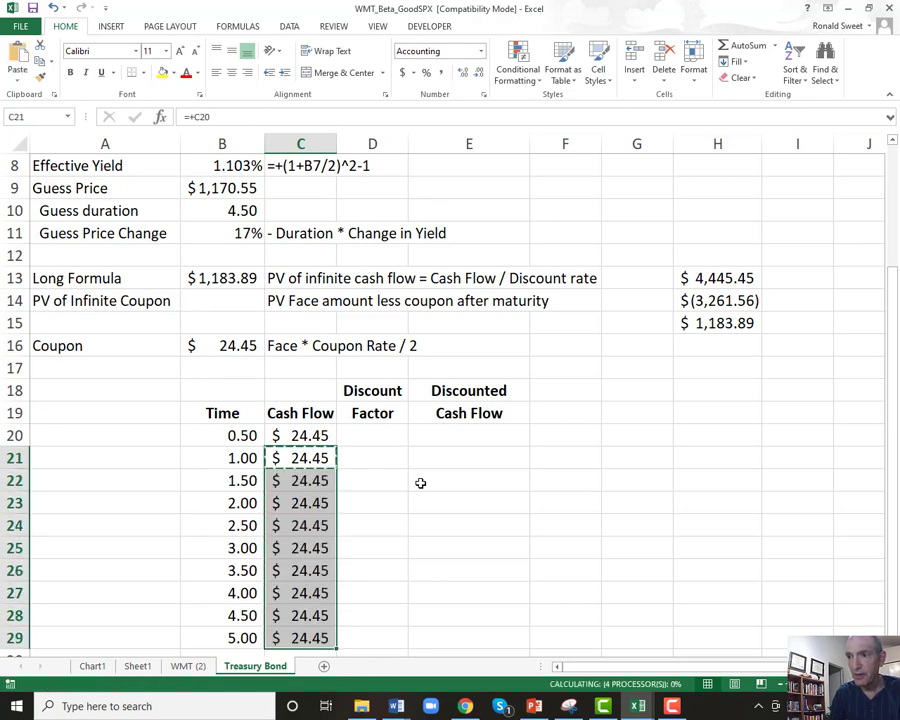
Step: Add the face amount to the final cash flow in C29 by extending its formula with +1000
{"action": "key", "text": "ctrl+Down"}
{"action": "key", "text": "Down"}
{"action": "key", "text": "Down"}
{"action": "key", "text": "Up"}
{"action": "key", "text": "Up"}
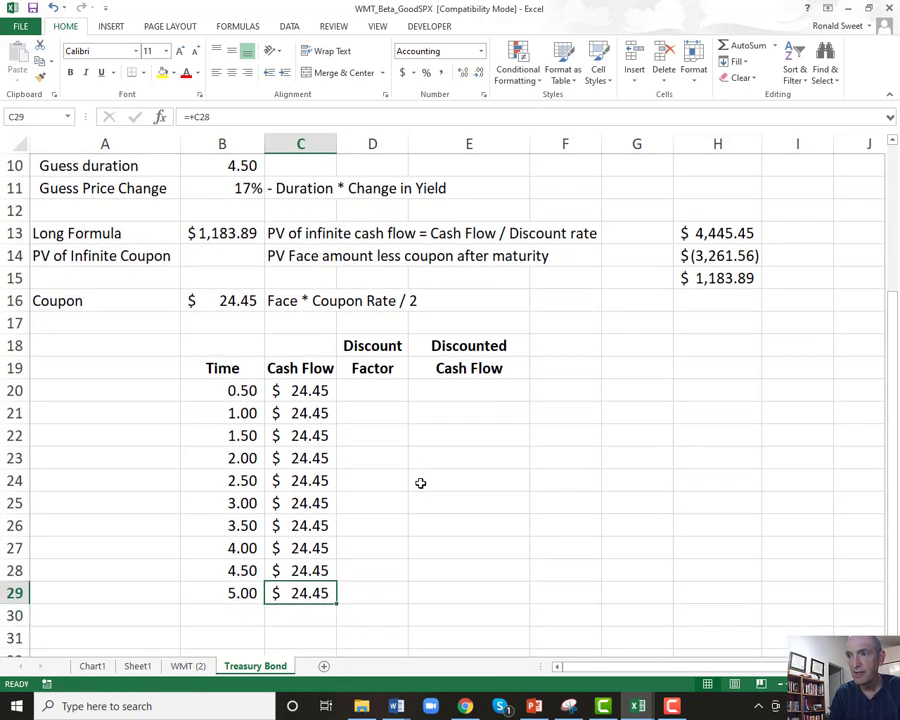
{"action": "key", "text": "F2"}
{"action": "type", "text": "+10"}
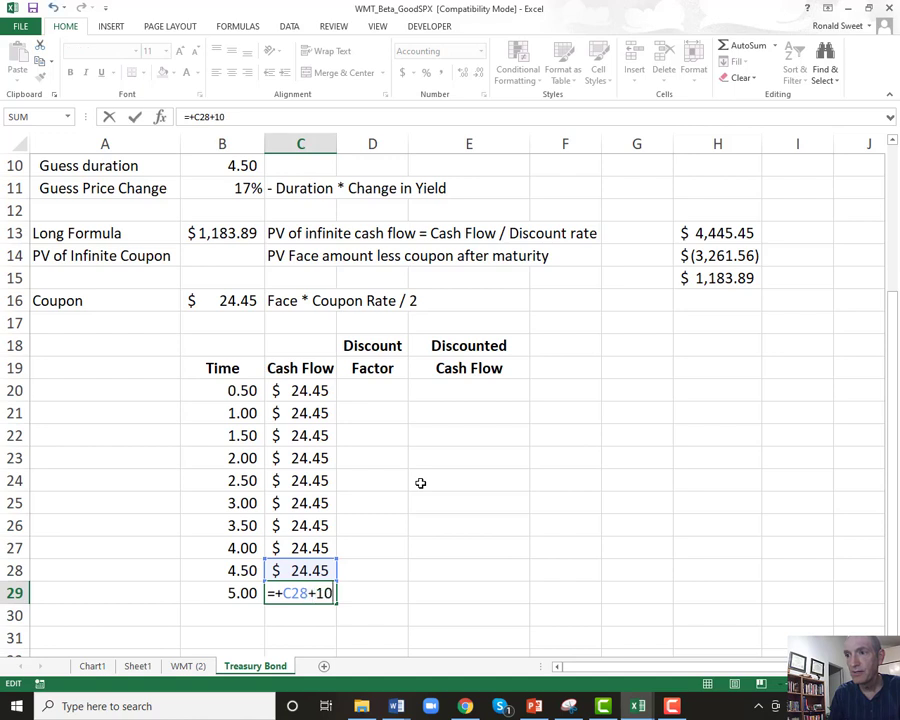
{"action": "type", "text": "00"}
{"action": "key", "text": "Return"}
Step: Review the semiannual coupon payments and their formulas in the Cash Flow column
{"action": "key", "text": "Up"}
{"action": "key", "text": "Up"}
{"action": "key", "text": "Up"}
{"action": "key", "text": "Up"}
{"action": "key", "text": "Up"}
{"action": "key", "text": "Up"}
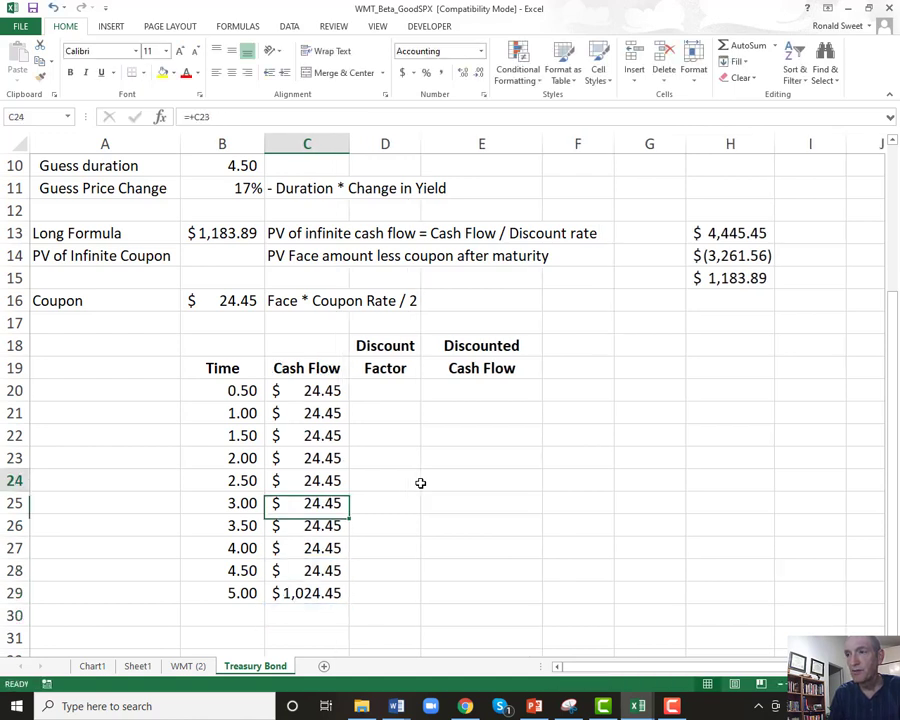
{"action": "key", "text": "Up"}
{"action": "key", "text": "Up"}
{"action": "key", "text": "Up"}
{"action": "key", "text": "Up"}
{"action": "key", "text": "Up"}
{"action": "key", "text": "Up"}
{"action": "key", "text": "Down"}
{"action": "key", "text": "Down"}
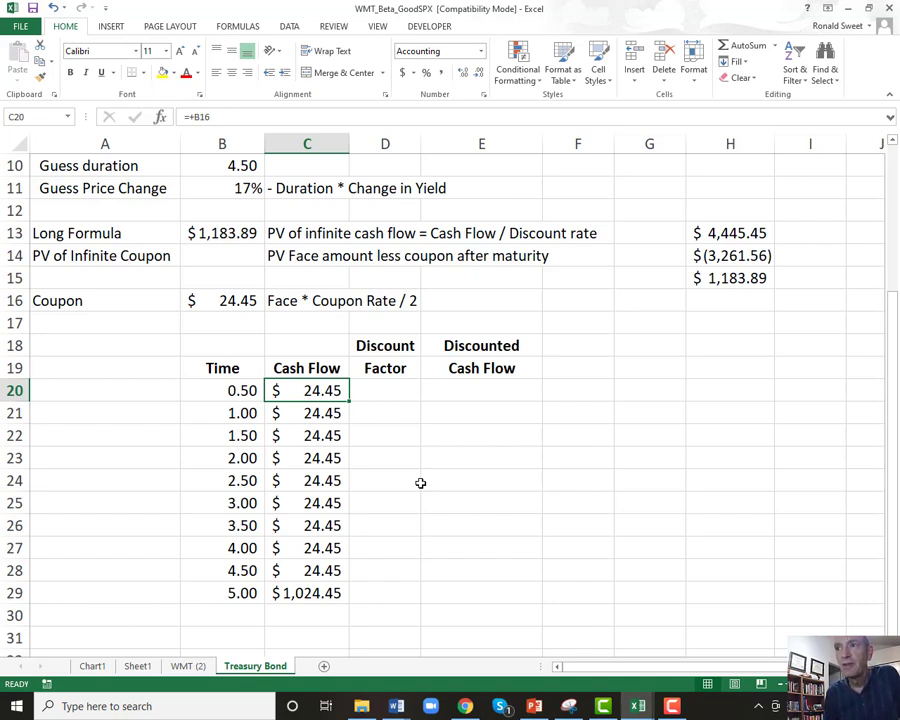
{"action": "key", "text": "Down"}
{"action": "key", "text": "Down"}
{"action": "key", "text": "Down"}
{"action": "key", "text": "Down"}
{"action": "key", "text": "Down"}
{"action": "key", "text": "Down"}
{"action": "key", "text": "Down"}
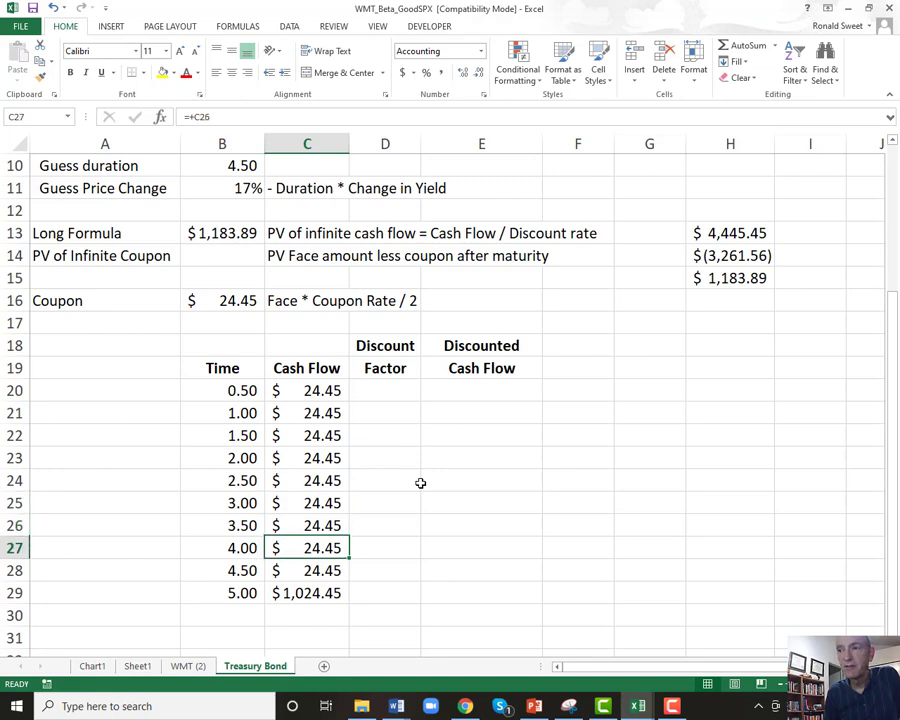
Step: Calculate the first discount factor in D20 with =1/((1+B8)^B20) and display it with four decimal places
{"action": "key", "text": "Down"}
{"action": "key", "text": "Down"}
{"action": "key", "text": "Up"}
{"action": "key", "text": "Up"}
{"action": "key", "text": "Up"}
{"action": "key", "text": "Up"}
{"action": "key", "text": "Up"}
{"action": "key", "text": "Up"}
{"action": "key", "text": "Up"}
{"action": "key", "text": "Up"}
{"action": "key", "text": "Up"}
{"action": "key", "text": "Up"}
{"action": "key", "text": "Up"}
{"action": "key", "text": "Up"}
{"action": "key", "text": "Up"}
{"action": "key", "text": "Up"}
{"action": "key", "text": "Up"}
{"action": "key", "text": "Up"}
{"action": "key", "text": "Up"}
{"action": "key", "text": "Up"}
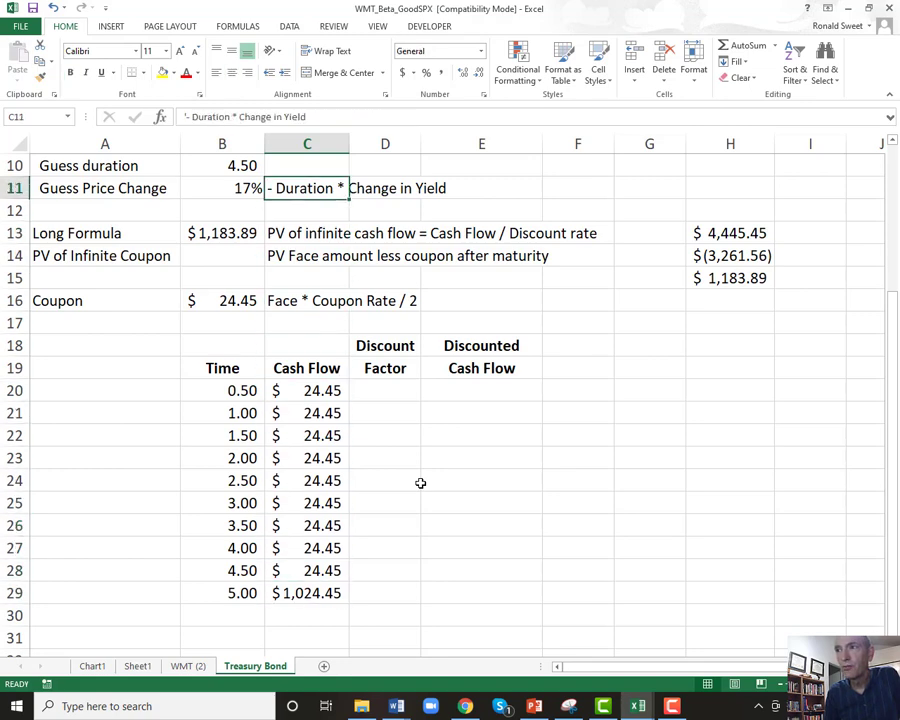
{"action": "key", "text": "Up"}
{"action": "key", "text": "Up"}
{"action": "key", "text": "Down"}
{"action": "key", "text": "Down"}
{"action": "key", "text": "Up"}
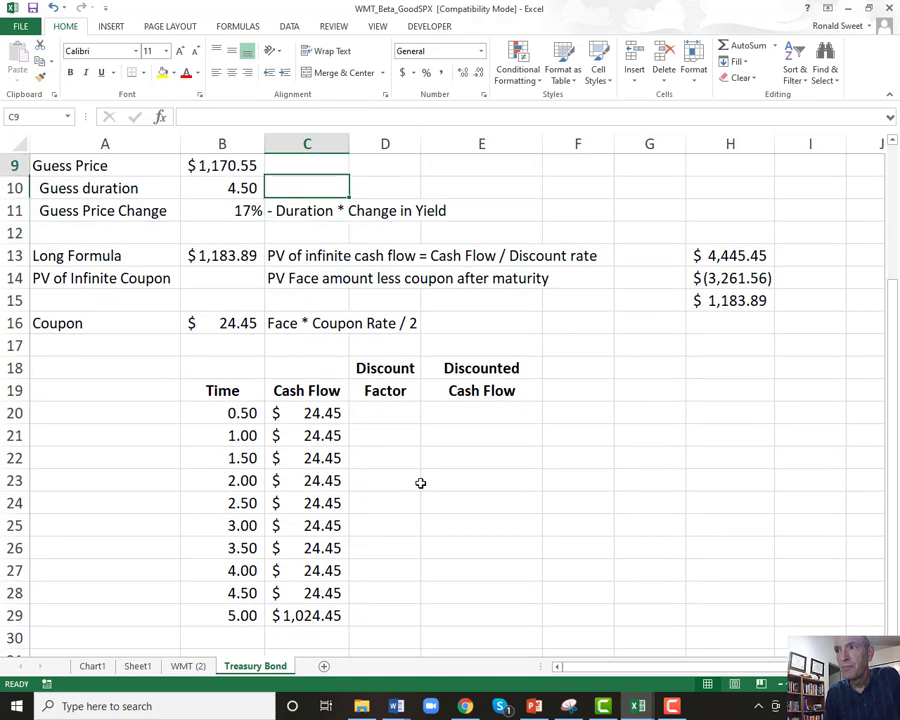
{"action": "key", "text": "Up"}
{"action": "key", "text": "Up"}
{"action": "key", "text": "Up"}
{"action": "key", "text": "Down"}
{"action": "key", "text": "Down"}
{"action": "key", "text": "Down"}
{"action": "key", "text": "Down"}
{"action": "key", "text": "Down"}
{"action": "key", "text": "Down"}
{"action": "key", "text": "Down"}
{"action": "key", "text": "Down"}
{"action": "key", "text": "Down"}
{"action": "key", "text": "Down"}
{"action": "key", "text": "Down"}
{"action": "key", "text": "Down"}
{"action": "key", "text": "Down"}
{"action": "key", "text": "Down"}
{"action": "key", "text": "Right"}
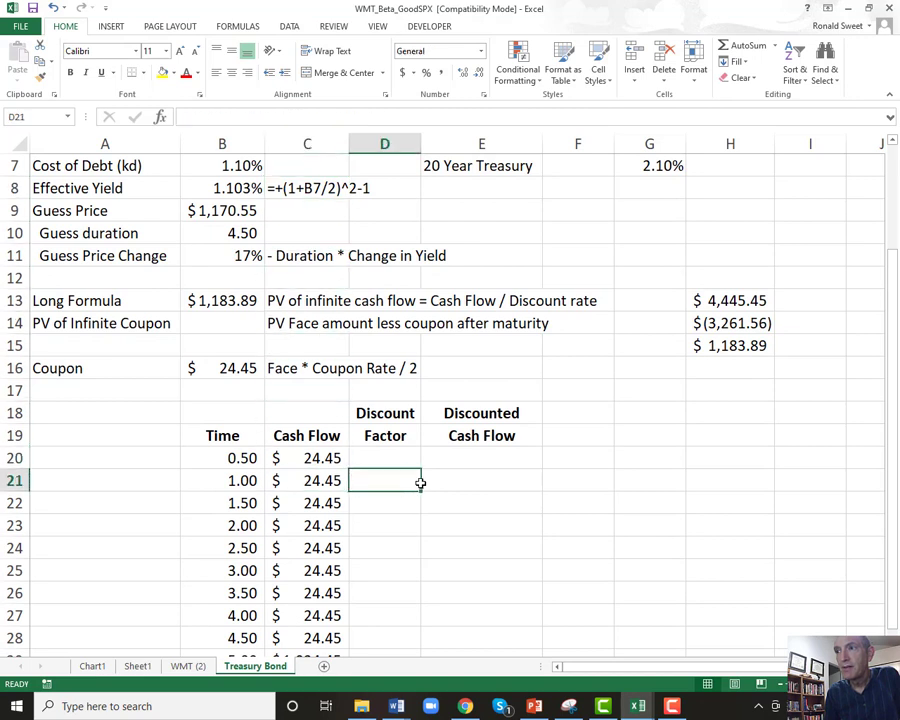
{"action": "key", "text": "Up"}
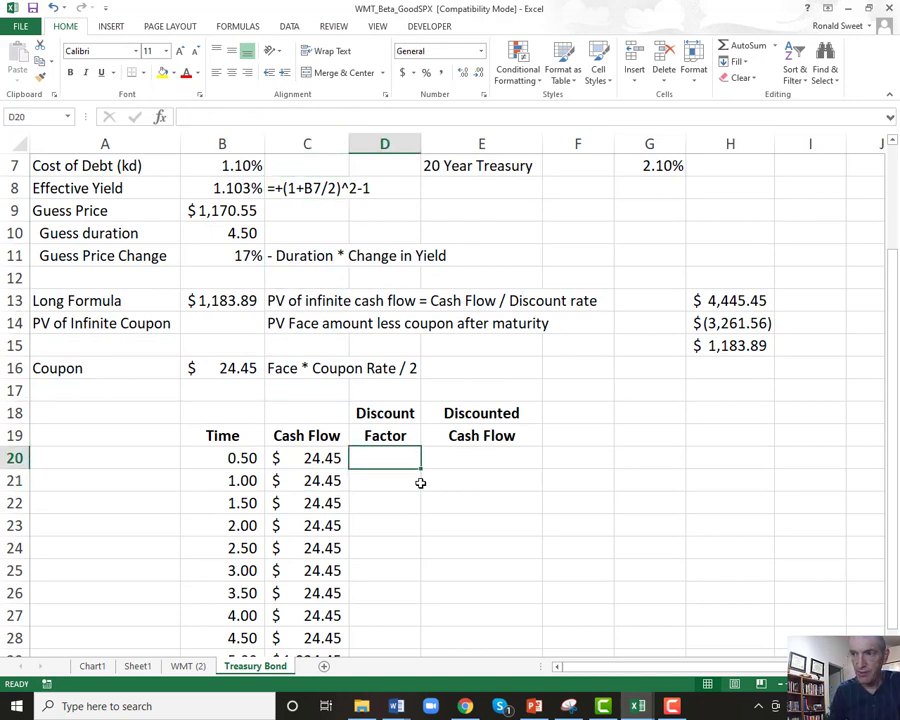
{"action": "type", "text": "=1"}
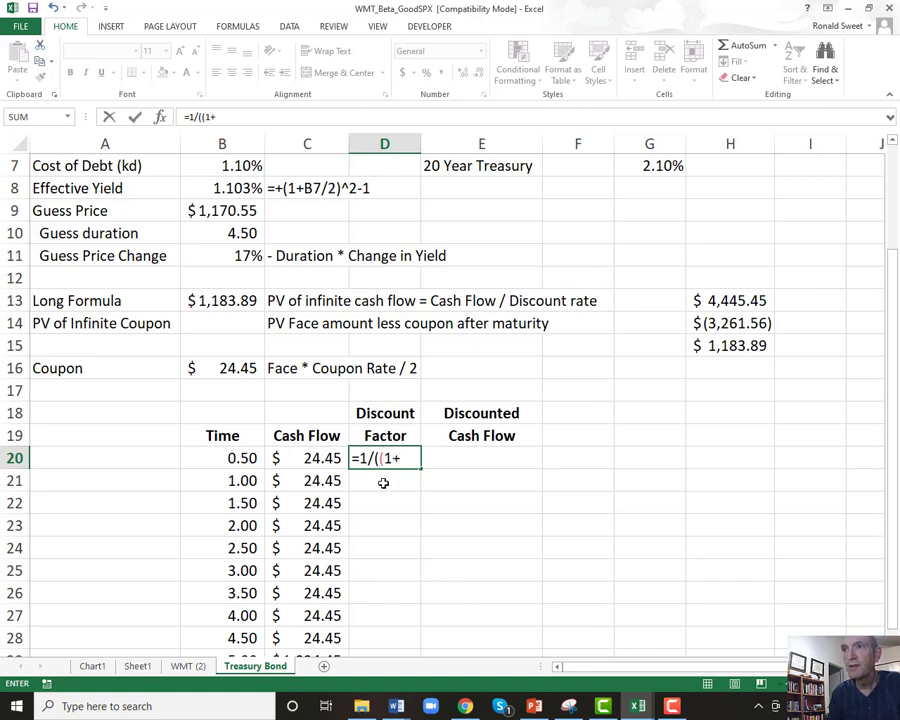
{"action": "type", "text": "/((1+"}
{"action": "left_click", "coordinate": [219, 188]}
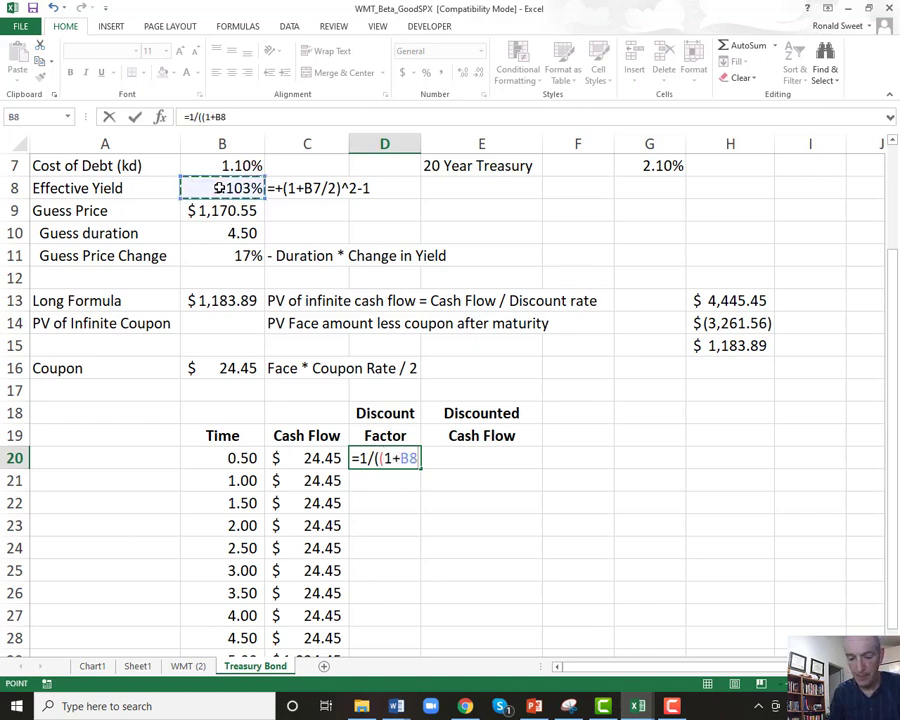
{"action": "type", "text": ")^"}
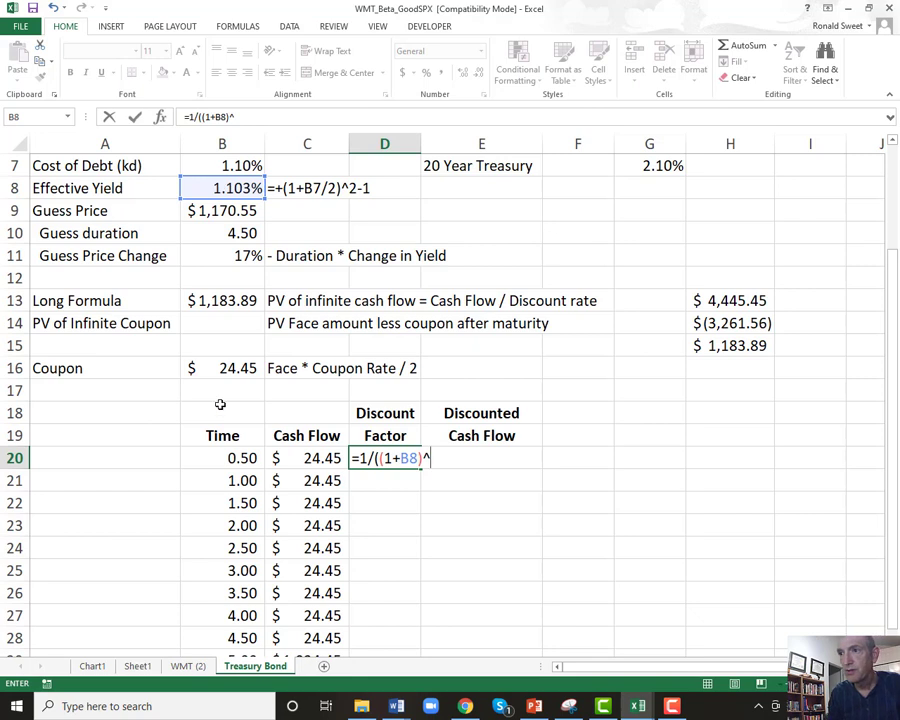
{"action": "left_click", "coordinate": [204, 458]}
{"action": "type", "text": ")"}
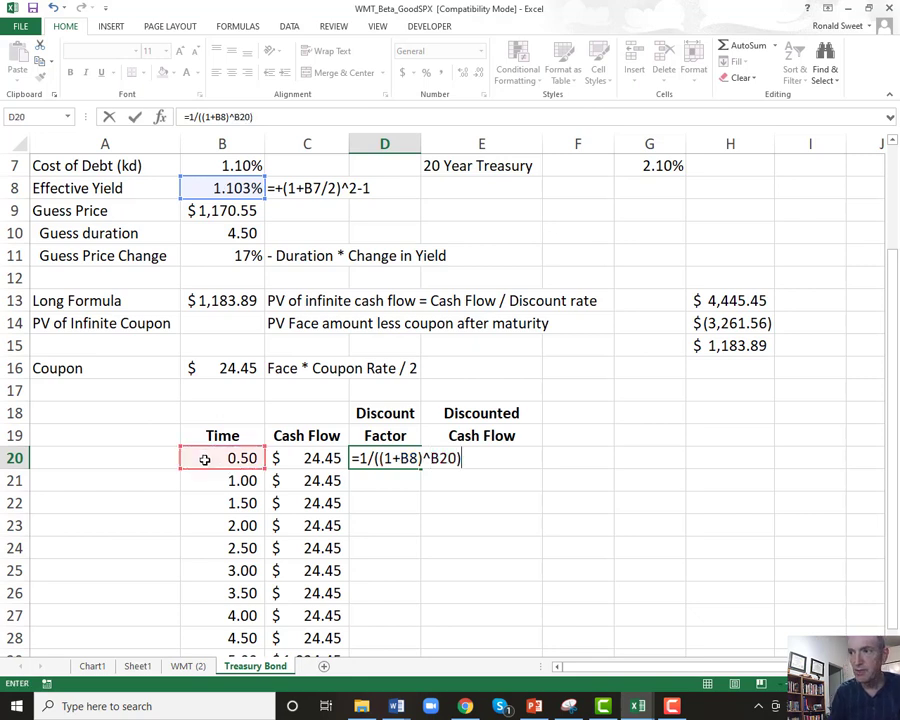
{"action": "key", "text": "ctrl+Return"}
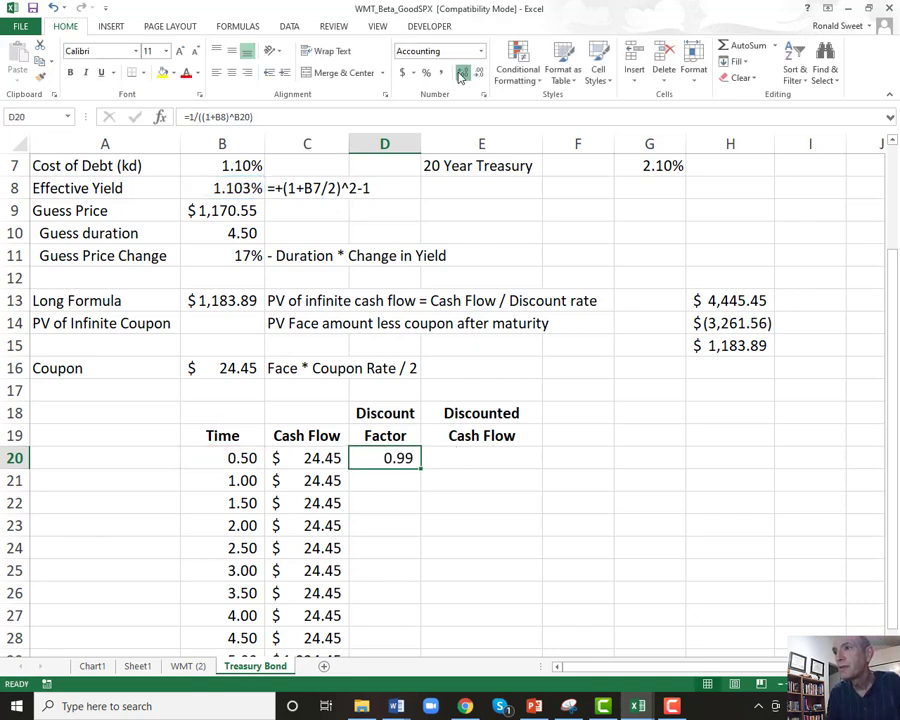
{"action": "left_click", "coordinate": [463, 72]}
{"action": "left_click", "coordinate": [463, 72]}
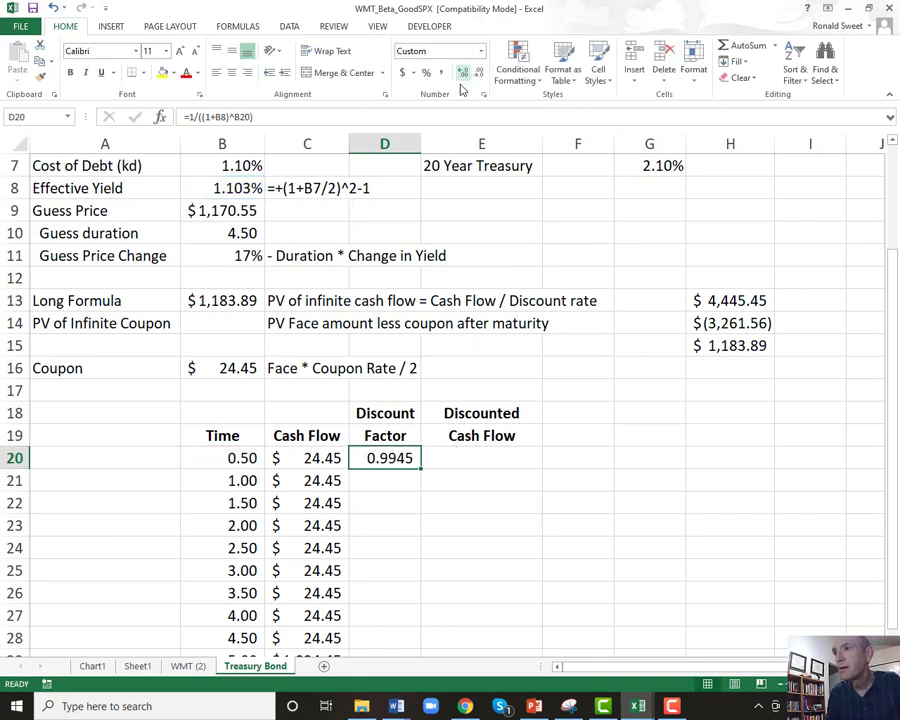
Step: Place a text copy of the formula =1/((1+B8)^B20) in D17 and return D20 to a live formula
{"action": "double_click", "coordinate": [398, 458]}
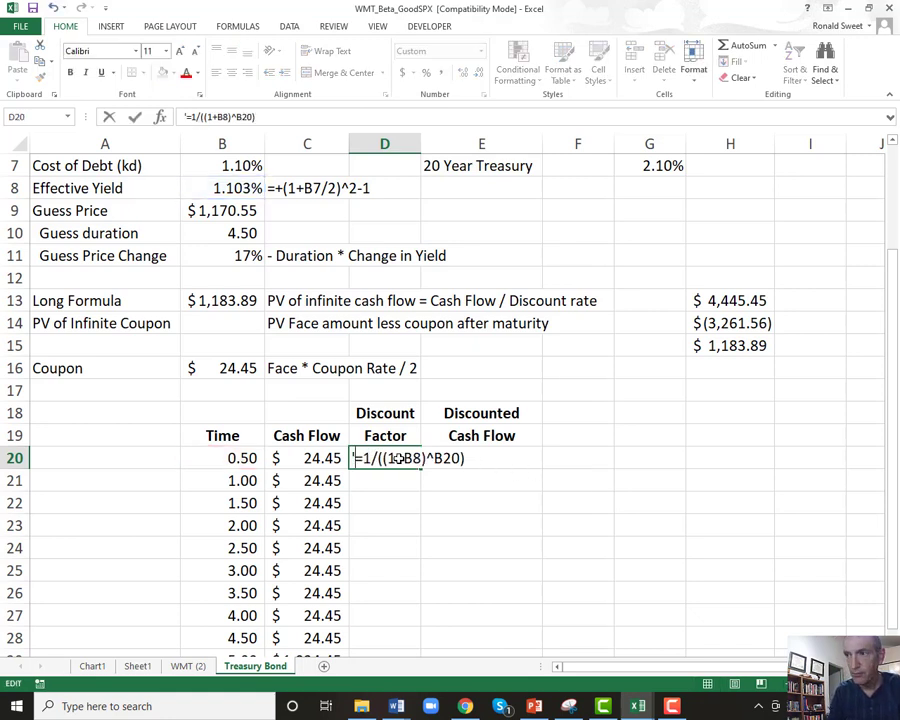
{"action": "key", "text": "Home"}
{"action": "key", "text": "ctrl+Return"}
{"action": "key", "text": "ctrl+c"}
{"action": "key", "text": "Up"}
{"action": "key", "text": "Up"}
{"action": "key", "text": "Up"}
{"action": "key", "text": "ctrl+v"}
{"action": "key", "text": "Down"}
{"action": "key", "text": "Down"}
{"action": "key", "text": "Down"}
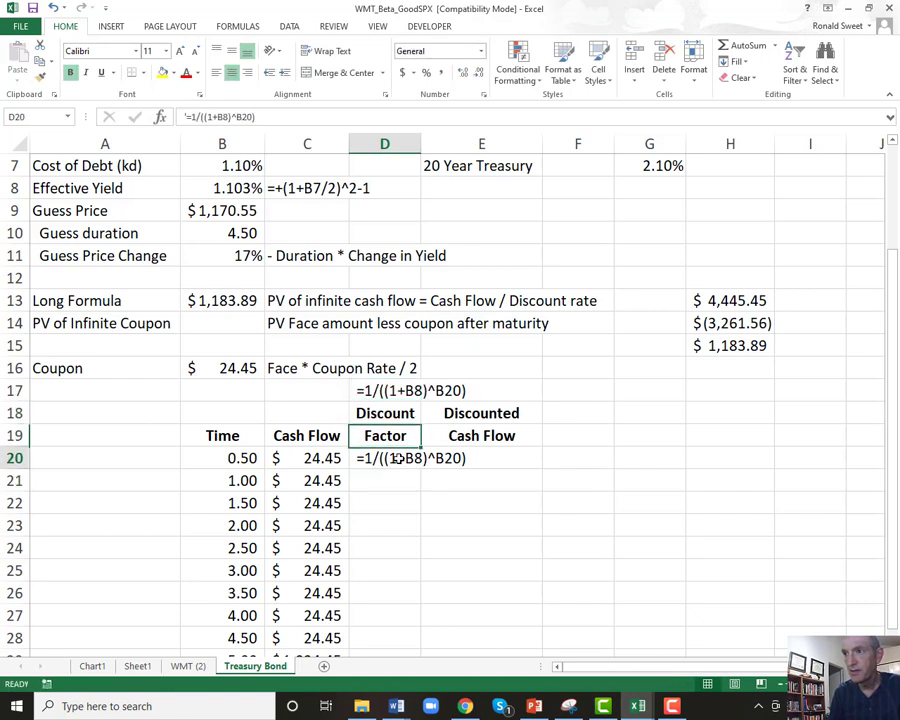
{"action": "key", "text": "F2"}
{"action": "key", "text": "Home"}
{"action": "key", "text": "Delete"}
{"action": "key", "text": "Return"}
{"action": "left_click", "coordinate": [382, 458]}
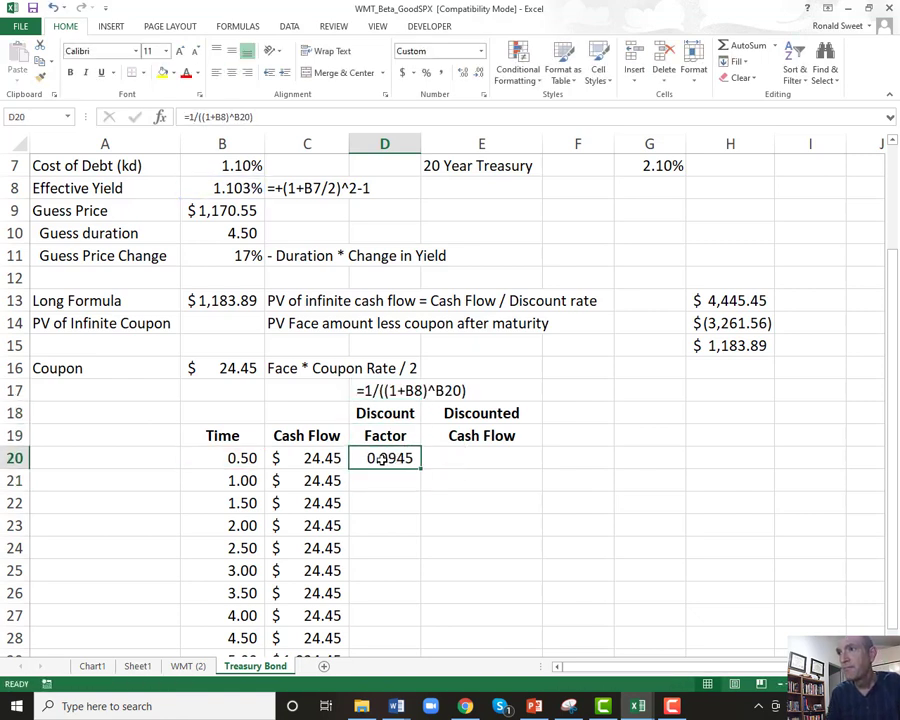
Step: Widen column D and make the effective yield reference in D20 absolute as $B$8
{"action": "left_click_drag", "start_coordinate": [422, 144], "coordinate": [482, 145]}
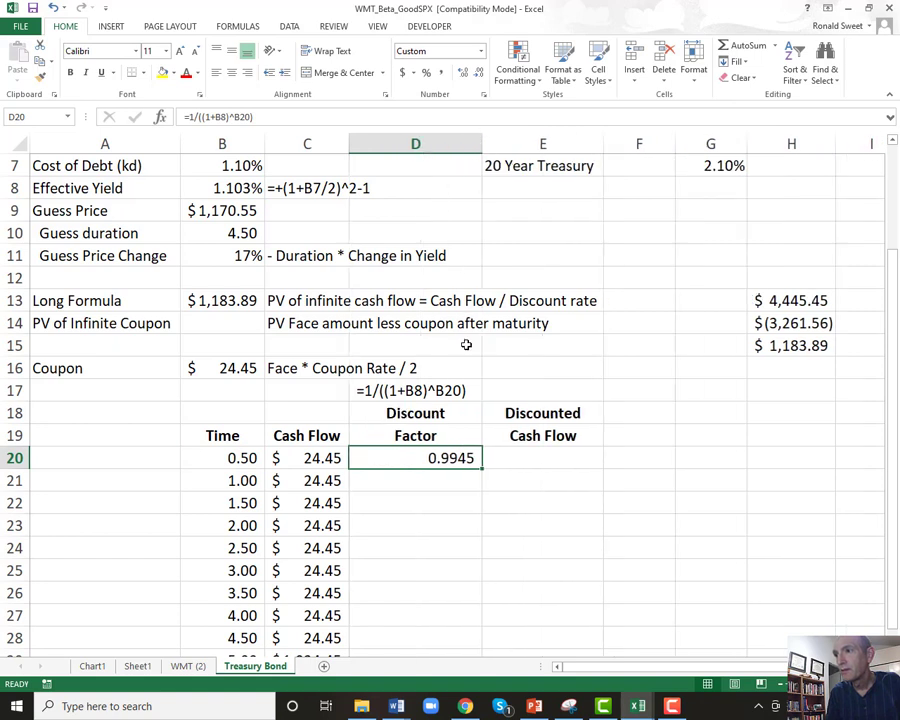
{"action": "double_click", "coordinate": [450, 457]}
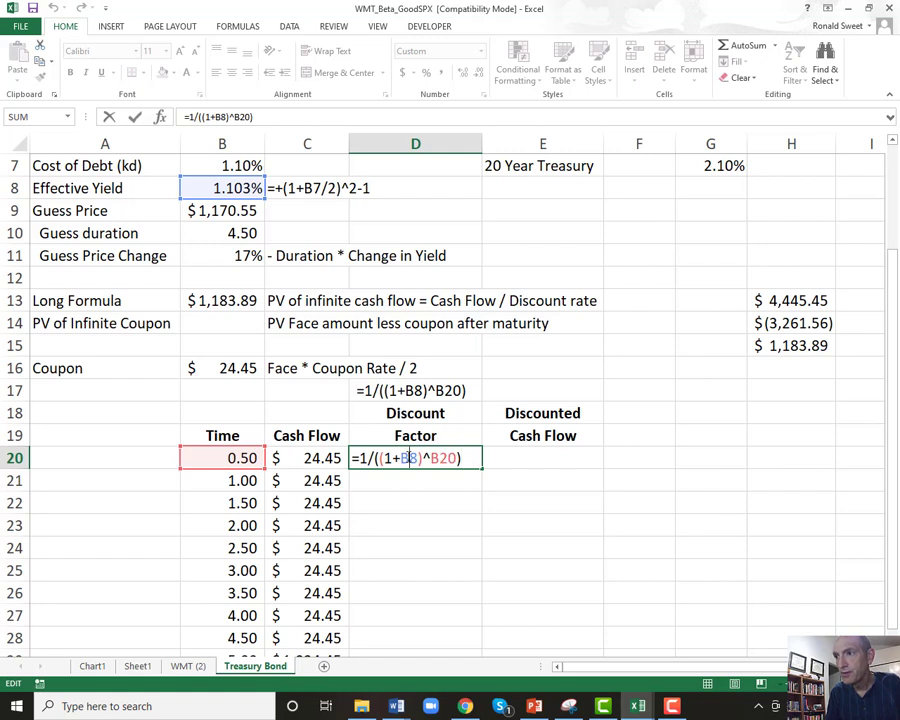
{"action": "key", "text": "F4"}
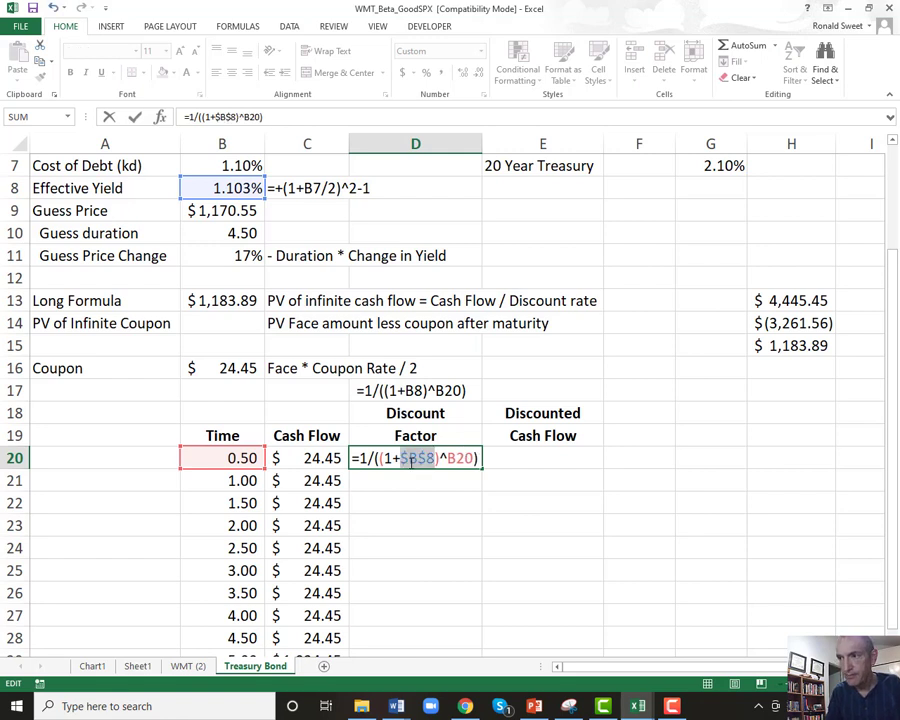
{"action": "key", "text": "Return"}
Step: Convert the D20 formula to text with a leading apostrophe and clear the outdated formula note in D17
{"action": "left_click", "coordinate": [411, 458]}
{"action": "double_click", "coordinate": [411, 458]}
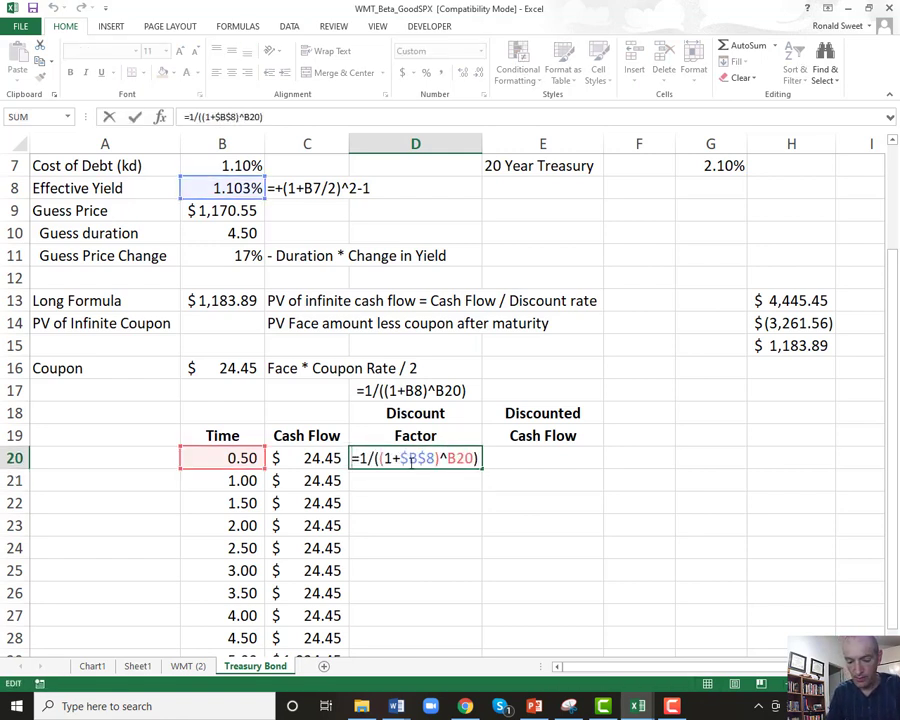
{"action": "key", "text": "Home"}
{"action": "type", "text": "'"}
{"action": "key", "text": "Return"}
{"action": "key", "text": "ctrl+c"}
{"action": "key", "text": "Up"}
{"action": "key", "text": "Up"}
{"action": "key", "text": "Up"}
{"action": "key", "text": "Up"}
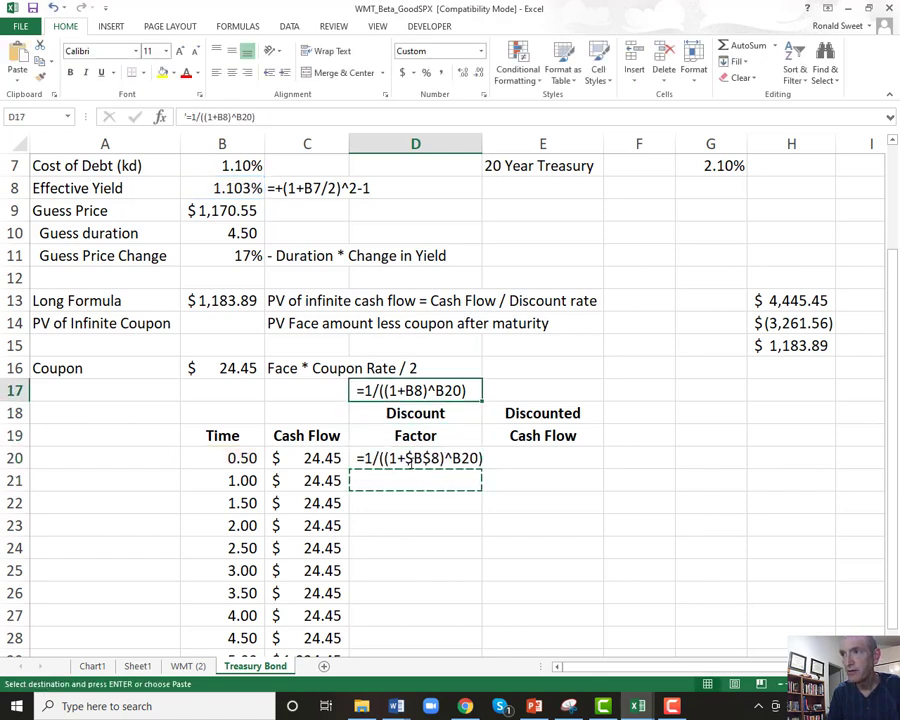
{"action": "key", "text": "Delete"}
Step: Copy the text formula =1/((1+$B$8)^B20) from D20 into D17, above the Discount Factor heading
{"action": "key", "text": "Down"}
{"action": "key", "text": "Down"}
{"action": "key", "text": "Down"}
{"action": "key", "text": "ctrl+c"}
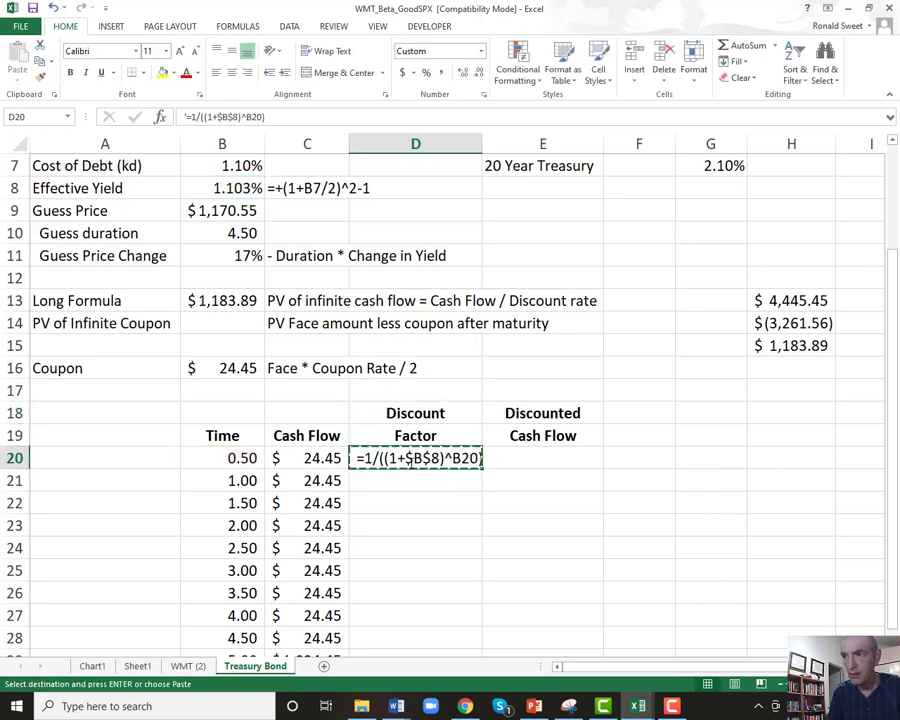
{"action": "key", "text": "Up"}
{"action": "key", "text": "Up"}
{"action": "key", "text": "Up"}
{"action": "key", "text": "ctrl+v"}
Step: Remove the apostrophe in D20 to restore the live discount factor formula and copy it down through D29
{"action": "key", "text": "Down"}
{"action": "key", "text": "Down"}
{"action": "key", "text": "Down"}
{"action": "double_click", "coordinate": [411, 458]}
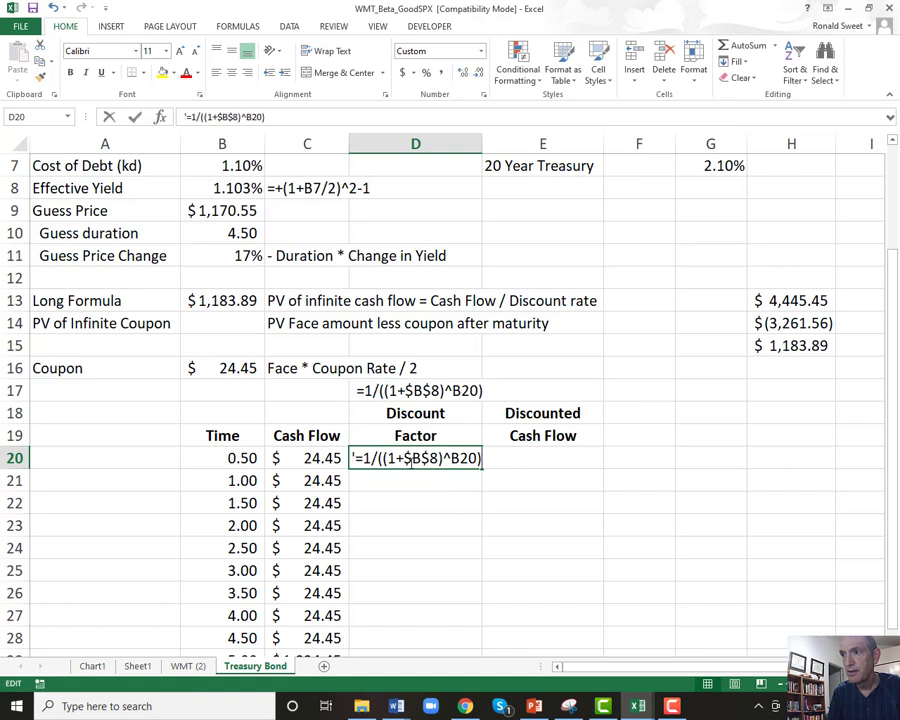
{"action": "key", "text": "Home"}
{"action": "key", "text": "Delete"}
{"action": "key", "text": "ctrl+Return"}
{"action": "key", "text": "Up"}
{"action": "key", "text": "Up"}
{"action": "key", "text": "Up"}
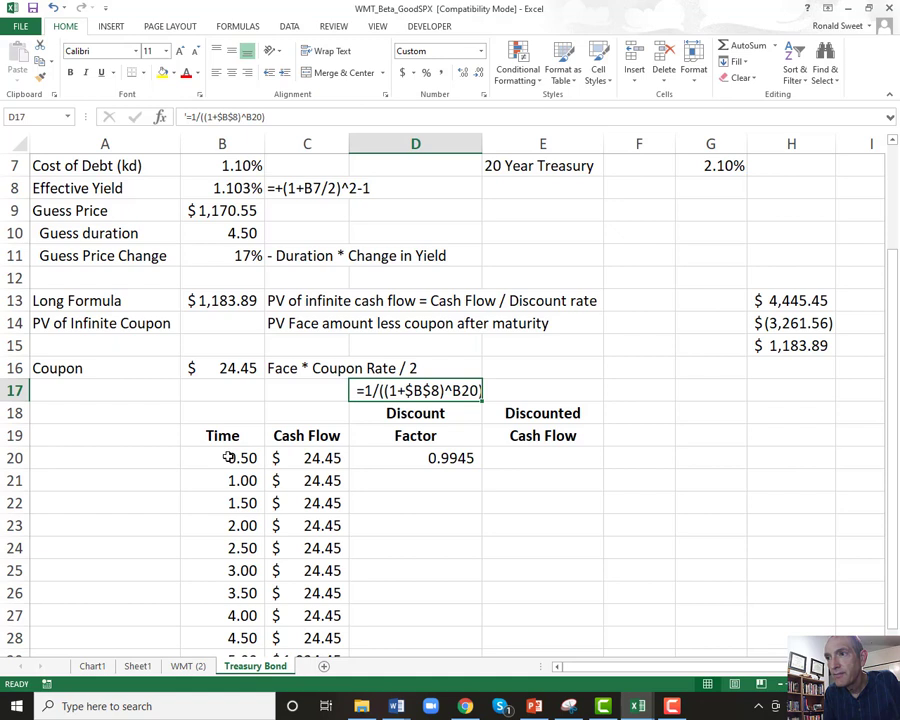
{"action": "left_click", "coordinate": [376, 458]}
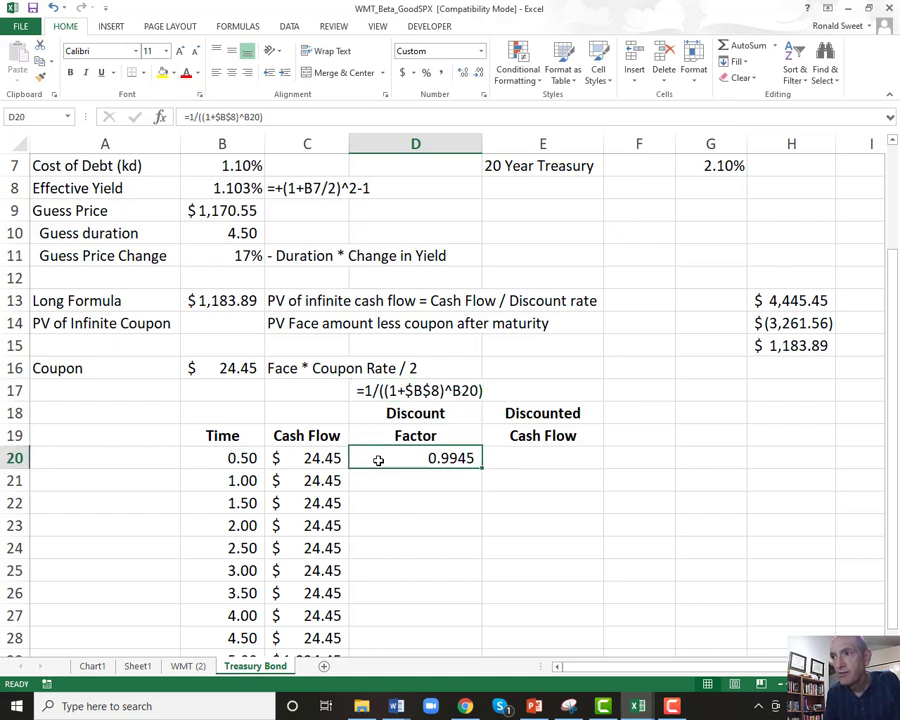
{"action": "double_click", "coordinate": [482, 466]}
Step: Check the cell references in the copied discount factor formulas from D21 through D29
{"action": "left_click", "coordinate": [410, 478]}
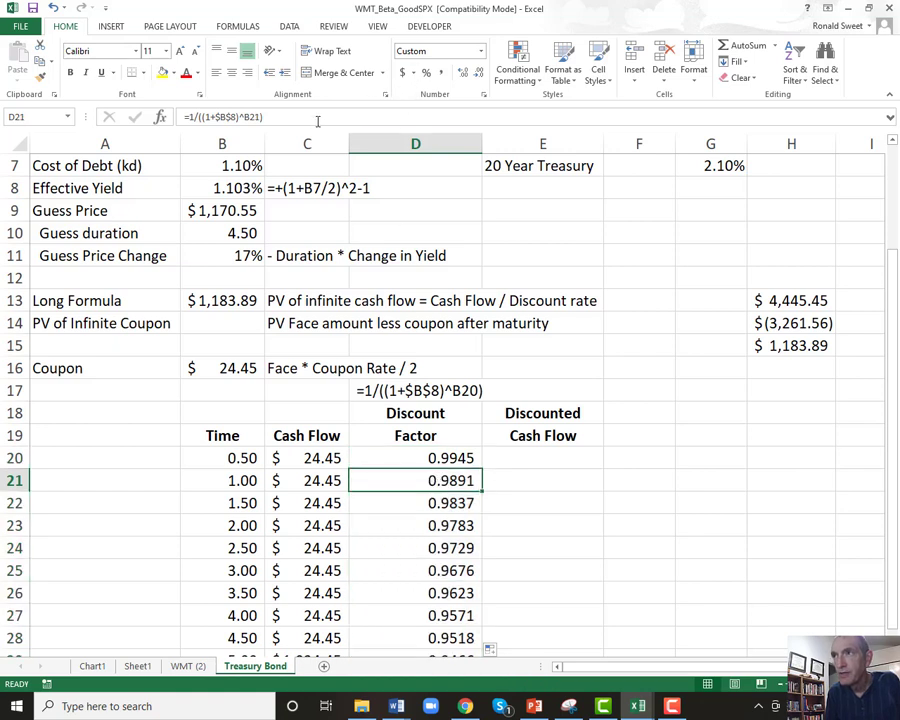
{"action": "key", "text": "F2"}
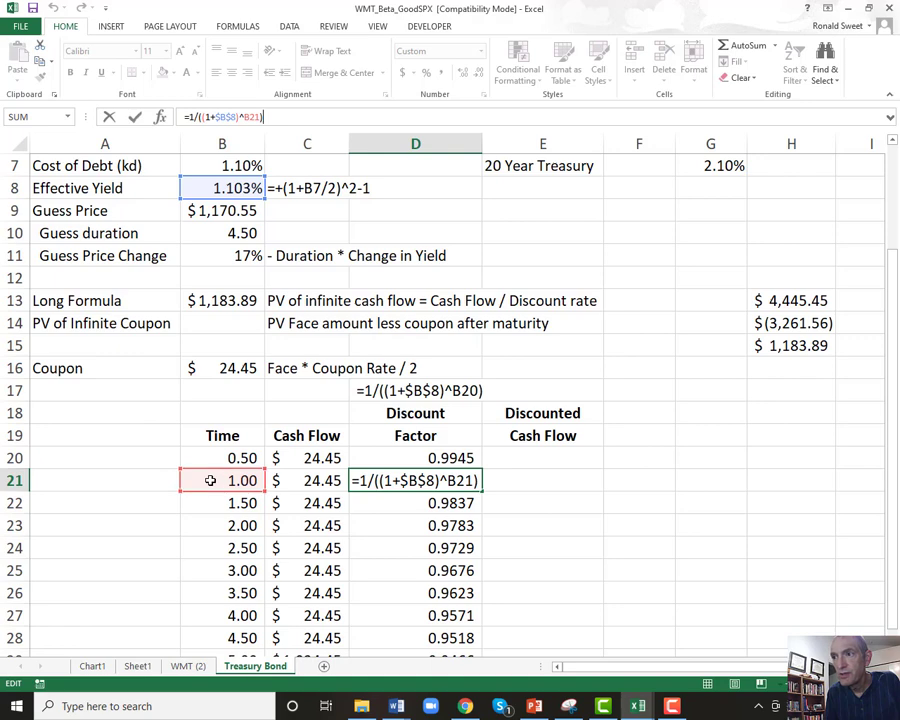
{"action": "key", "text": "Return"}
{"action": "key", "text": "Down"}
{"action": "key", "text": "Down"}
{"action": "key", "text": "Down"}
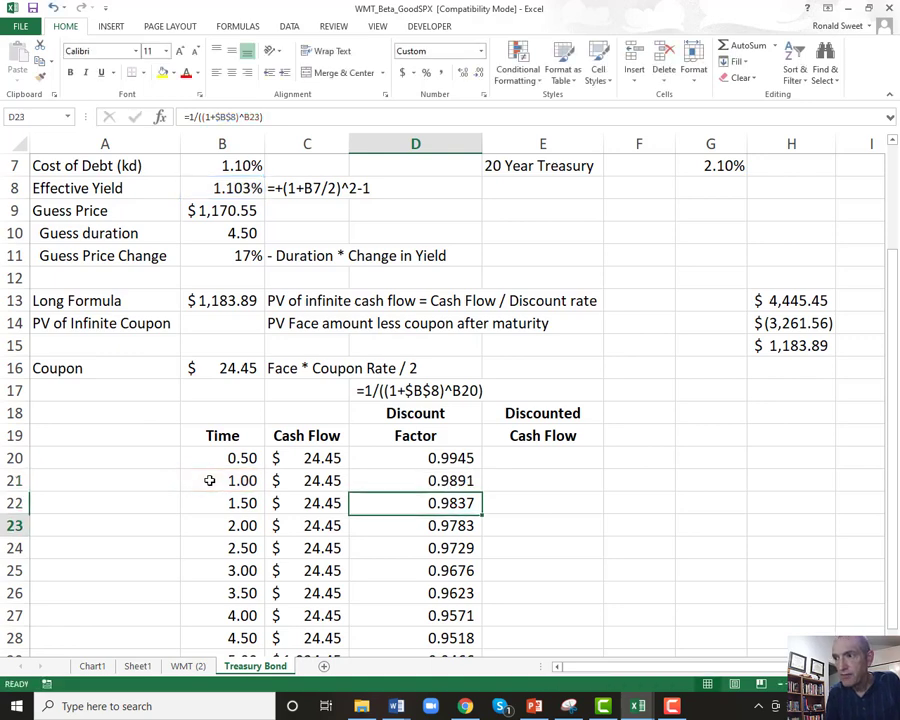
{"action": "key", "text": "Down"}
{"action": "key", "text": "Down"}
{"action": "key", "text": "Down"}
{"action": "key", "text": "Down"}
{"action": "key", "text": "Down"}
{"action": "key", "text": "Up"}
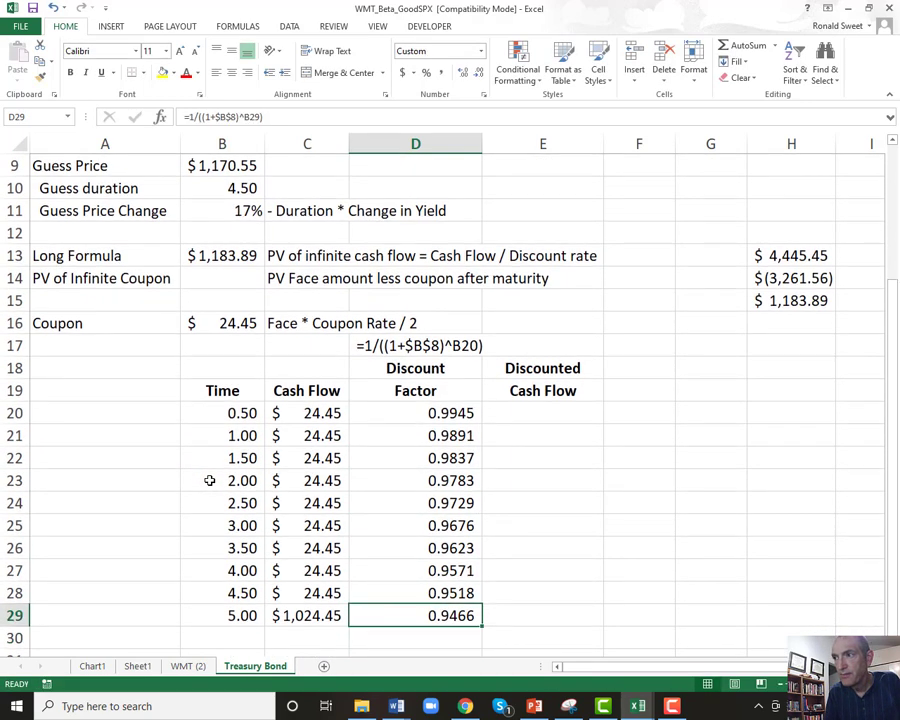
Step: Calculate the first discounted cash flow in E20 with the formula +C20*D20
{"action": "key", "text": "Up"}
{"action": "key", "text": "Up"}
{"action": "key", "text": "Up"}
{"action": "key", "text": "Up"}
{"action": "key", "text": "Up"}
{"action": "key", "text": "Up"}
{"action": "key", "text": "Up"}
{"action": "key", "text": "Up"}
{"action": "key", "text": "Up"}
{"action": "key", "text": "Up"}
{"action": "key", "text": "Down"}
{"action": "key", "text": "Right"}
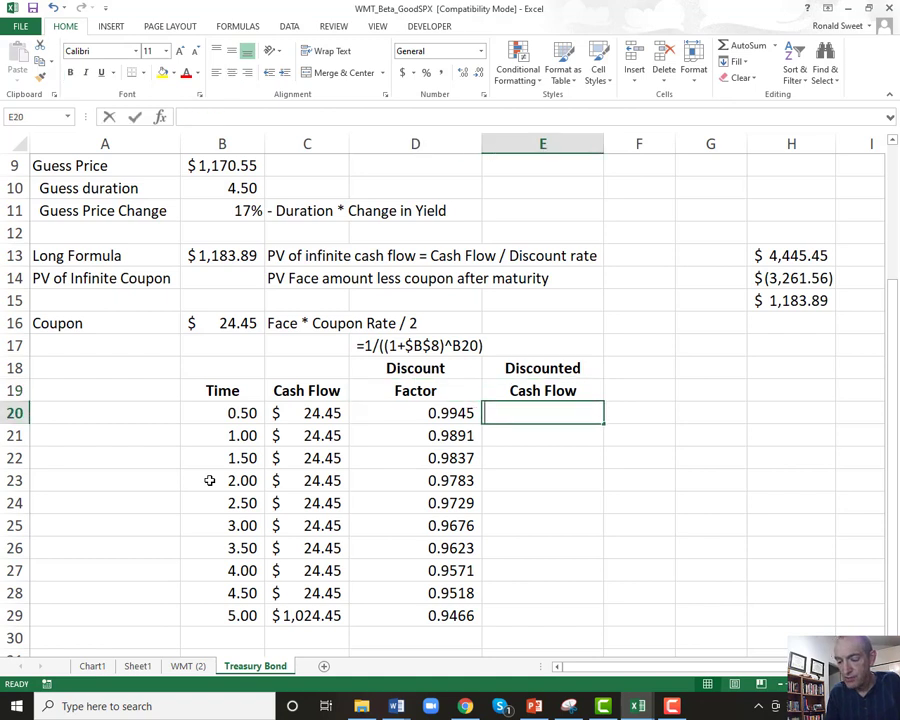
{"action": "type", "text": "+"}
{"action": "key", "text": "Left"}
{"action": "key", "text": "Left"}
{"action": "type", "text": "*"}
{"action": "key", "text": "Up"}
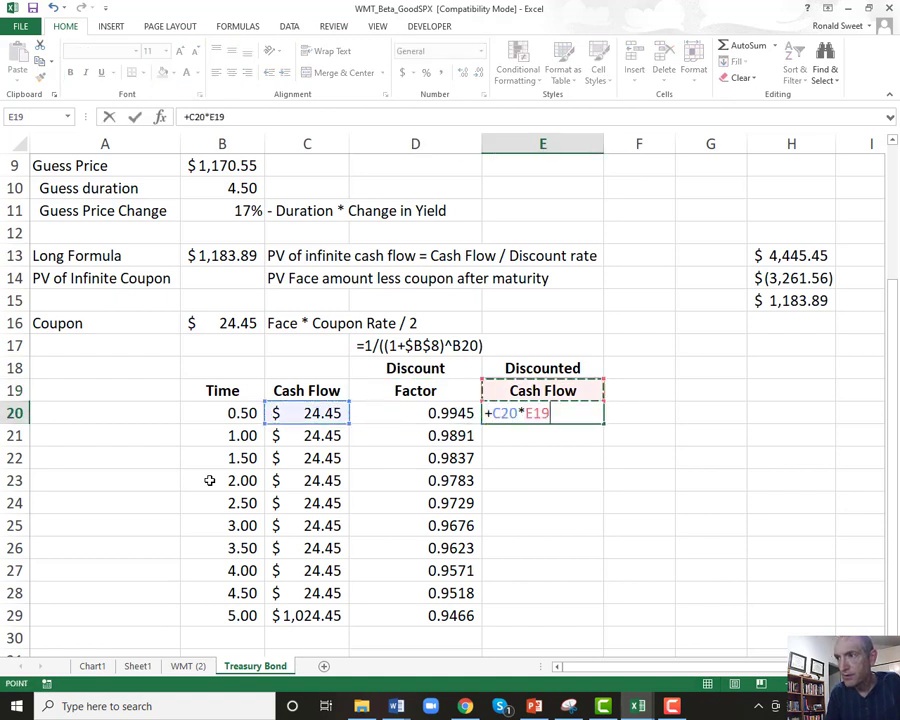
{"action": "key", "text": "Down"}
{"action": "key", "text": "Left"}
{"action": "key", "text": "Return"}
{"action": "key", "text": "Up"}
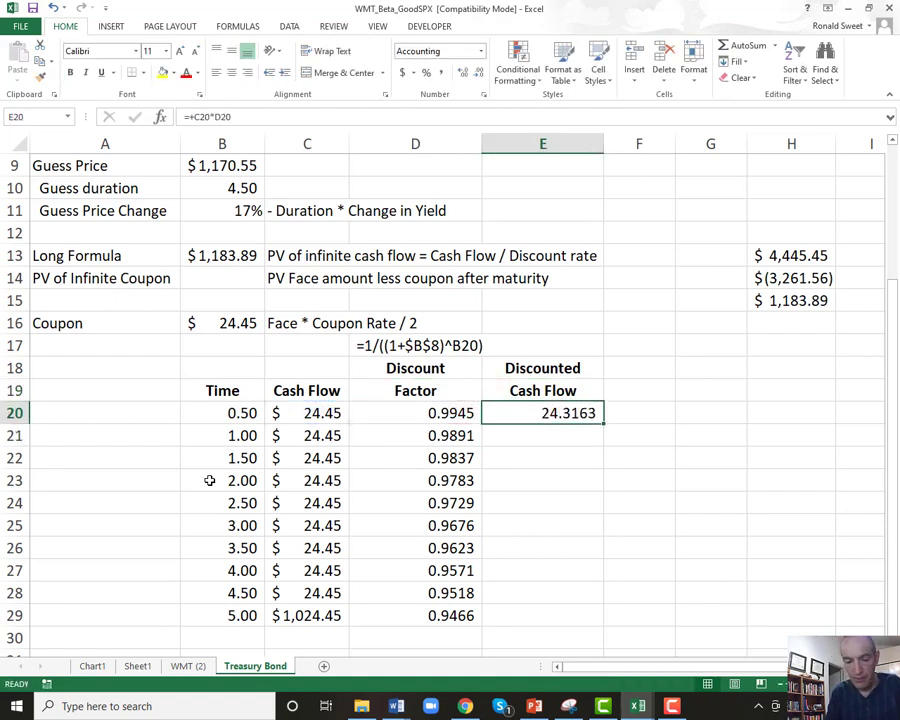
Step: Convert the E20 formula to text and copy it into E17 as a note above the Discounted Cash Flow heading
{"action": "key", "text": "F2"}
{"action": "key", "text": "Home"}
{"action": "type", "text": "'"}
{"action": "key", "text": "ctrl+Return"}
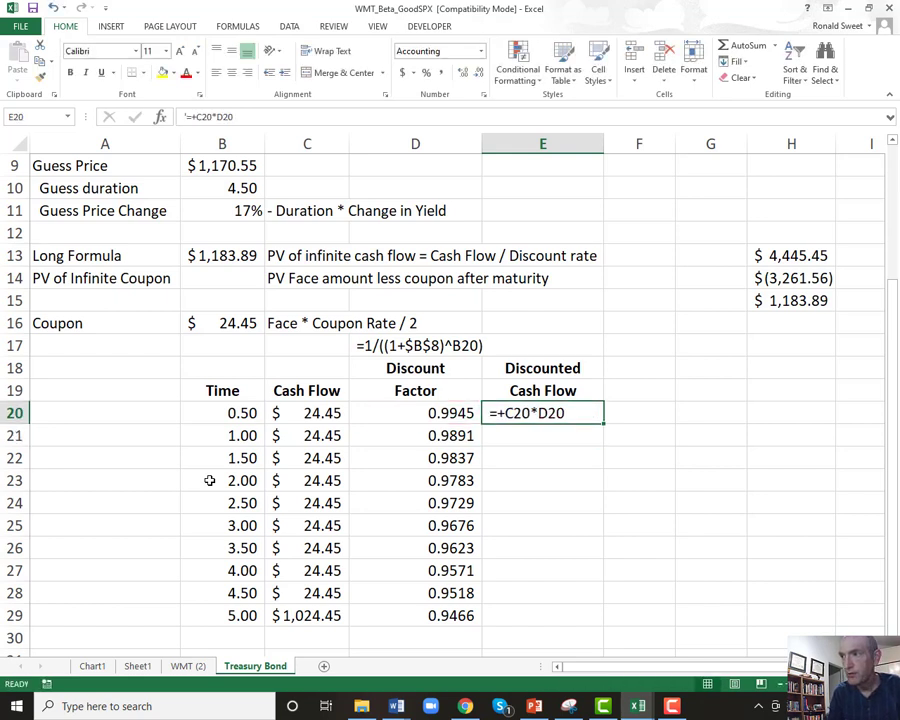
{"action": "key", "text": "ctrl+c"}
{"action": "key", "text": "Up"}
{"action": "key", "text": "Up"}
{"action": "key", "text": "Up"}
{"action": "key", "text": "ctrl+v"}
{"action": "key", "text": "Escape"}
Step: Restore the live formula =+C20*D20 in E20 and copy it down through E29
{"action": "key", "text": "Down"}
{"action": "key", "text": "Down"}
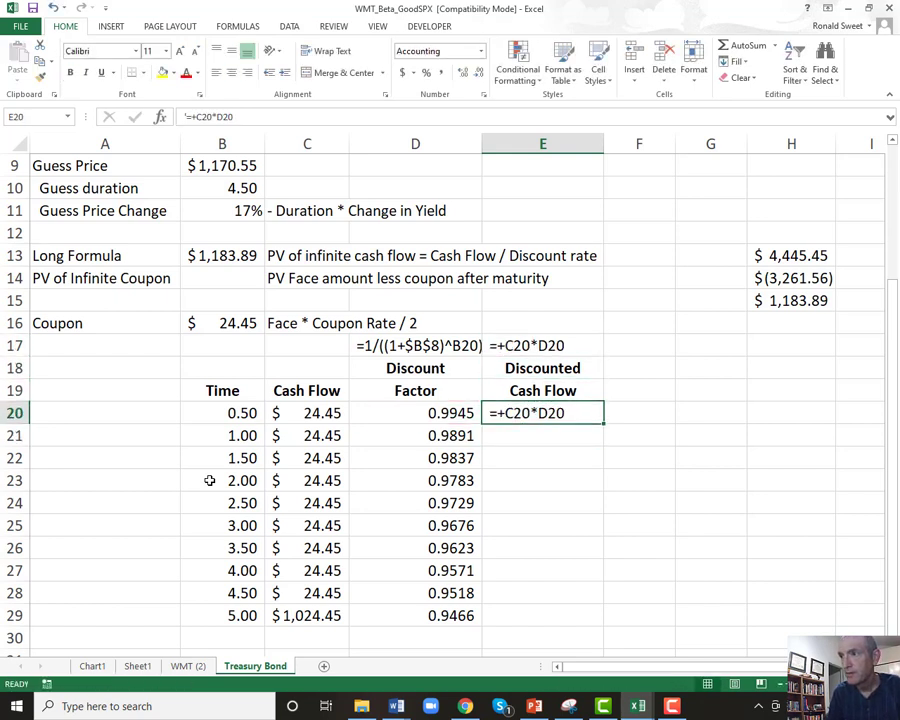
{"action": "key", "text": "F2"}
{"action": "key", "text": "Home"}
{"action": "key", "text": "Delete"}
{"action": "key", "text": "Return"}
{"action": "key", "text": "Up"}
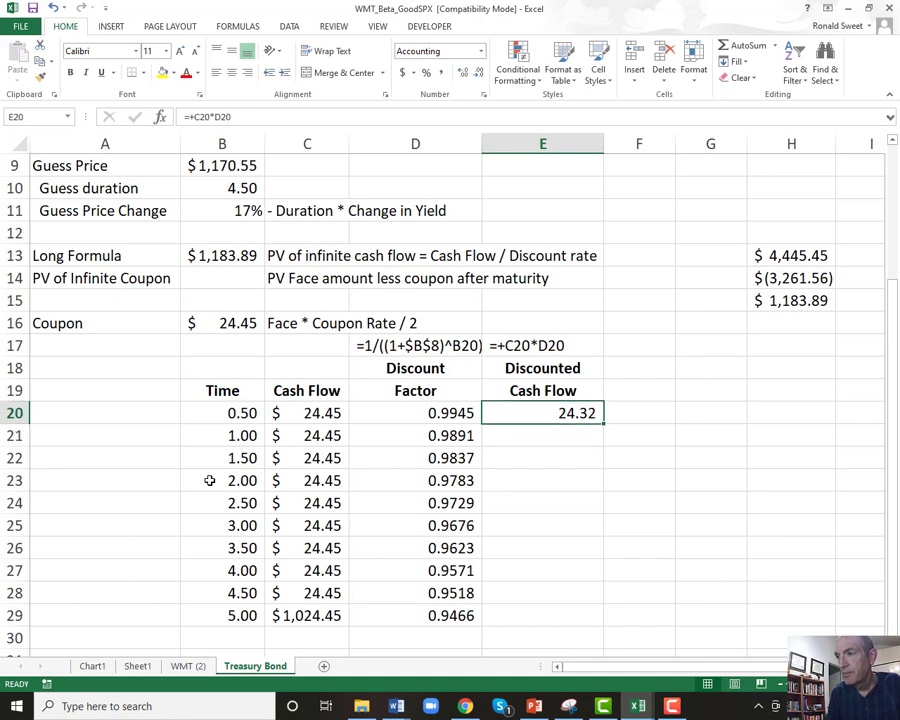
{"action": "double_click", "coordinate": [602, 422]}
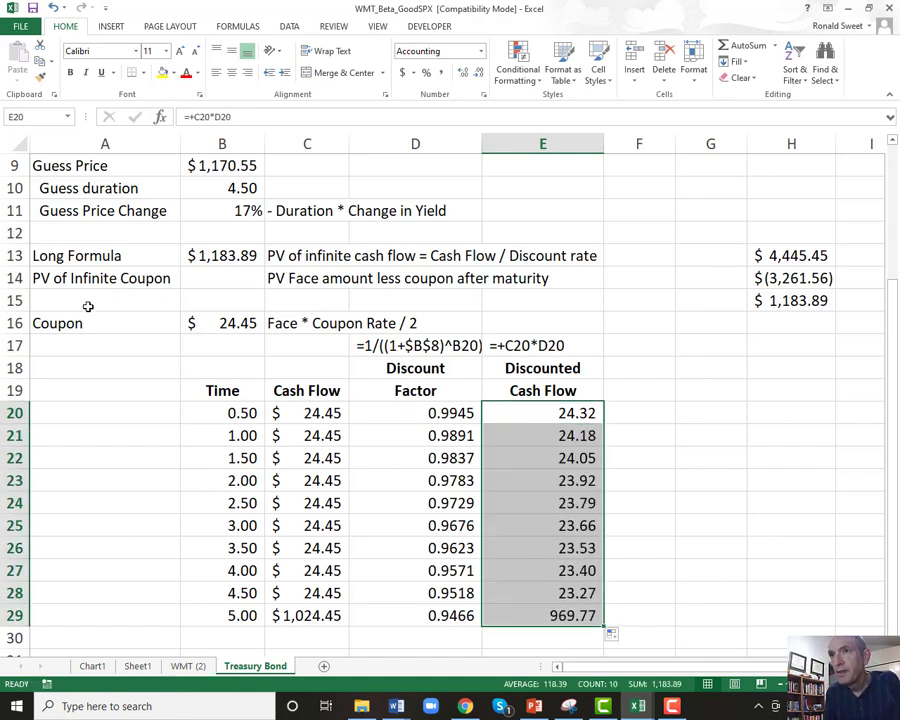
{"action": "left_click", "coordinate": [54, 372]}
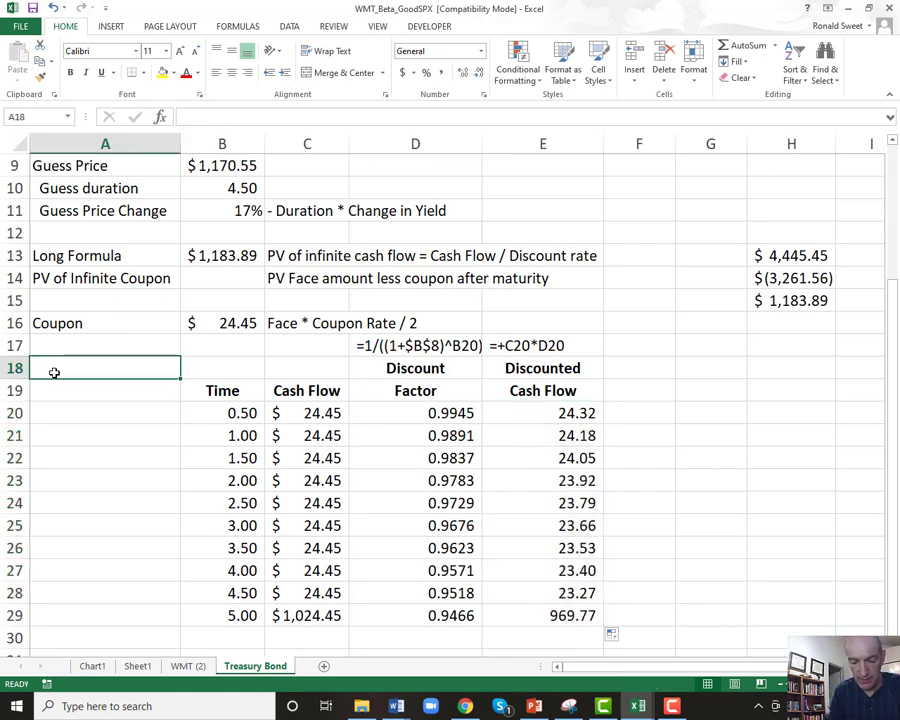
Step: Label cell A18 as Price
{"action": "type", "text": "rice"}
{"action": "key", "text": "BackSpace"}
{"action": "key", "text": "BackSpace"}
{"action": "key", "text": "BackSpace"}
{"action": "key", "text": "BackSpace"}
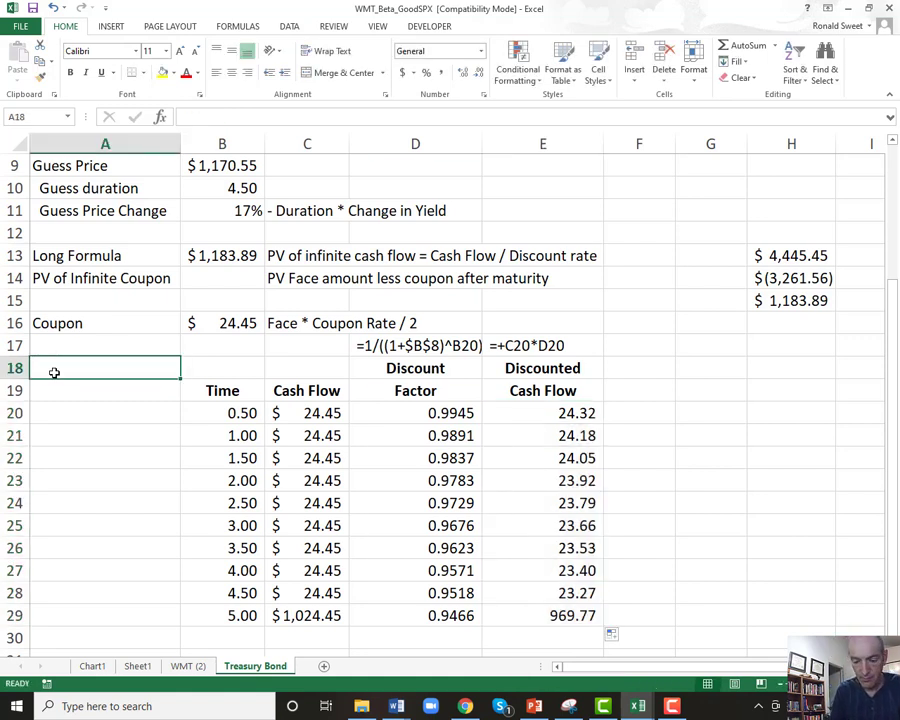
{"action": "type", "text": "Price"}
{"action": "key", "text": "Tab"}
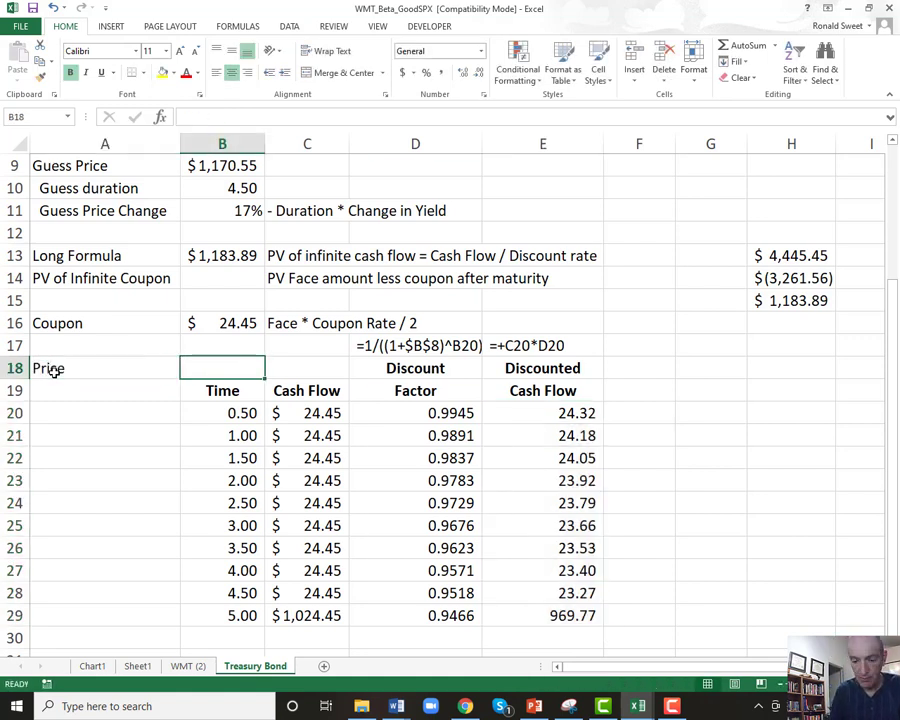
{"action": "type", "text": "=sum("}
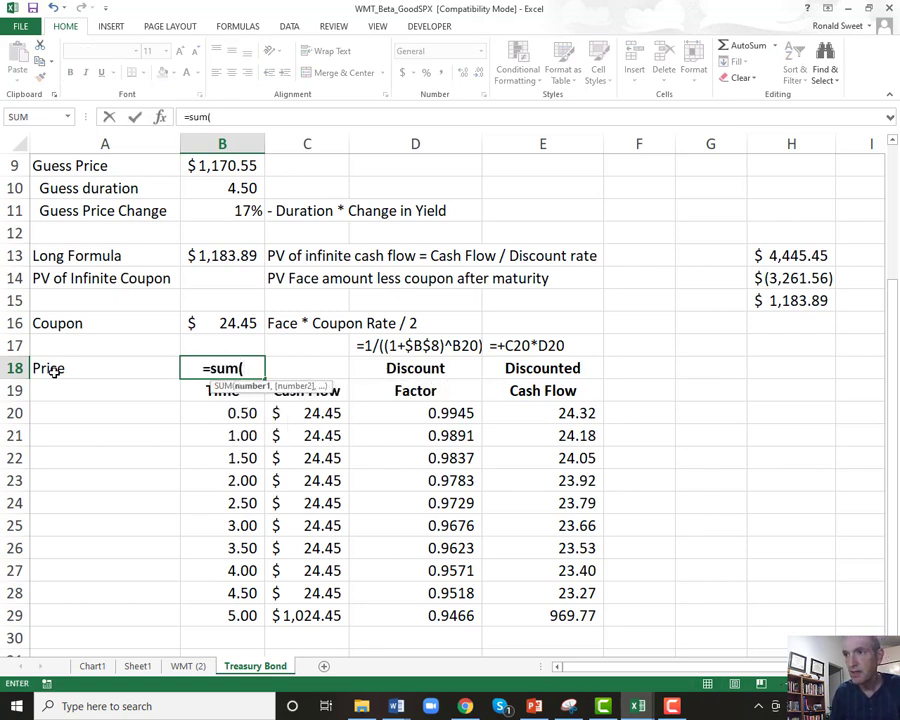
{"action": "key", "text": "Right"}
{"action": "key", "text": "Right"}
{"action": "key", "text": "Escape"}
{"action": "key", "text": "Left"}
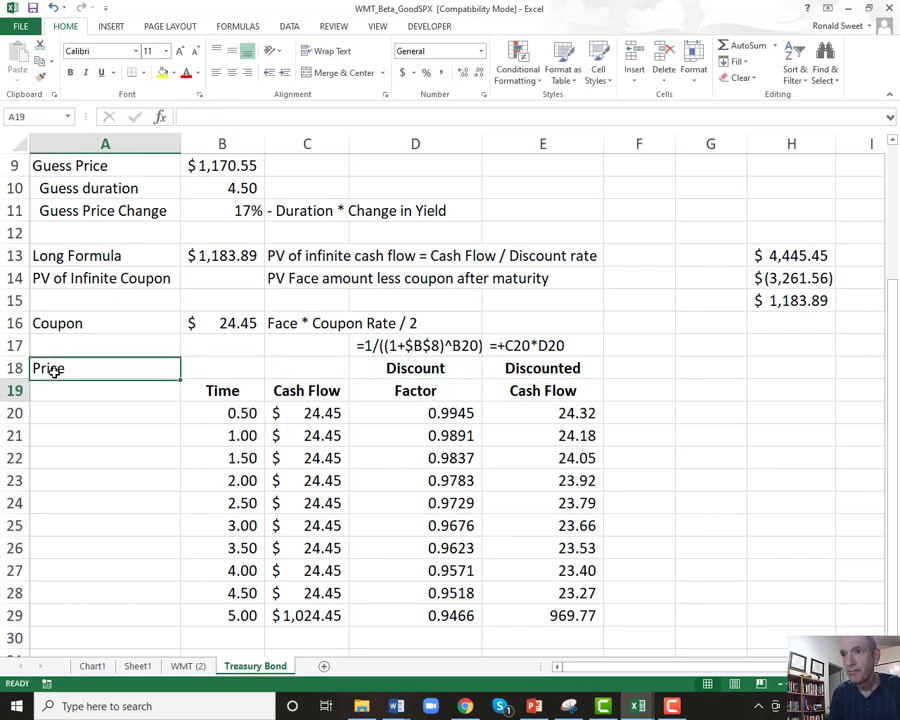
Step: Calculate the bond price in A19 with =SUM(E20:E29) and give it the dollar accounting format
{"action": "key", "text": "Down"}
{"action": "type", "text": "=sum("}
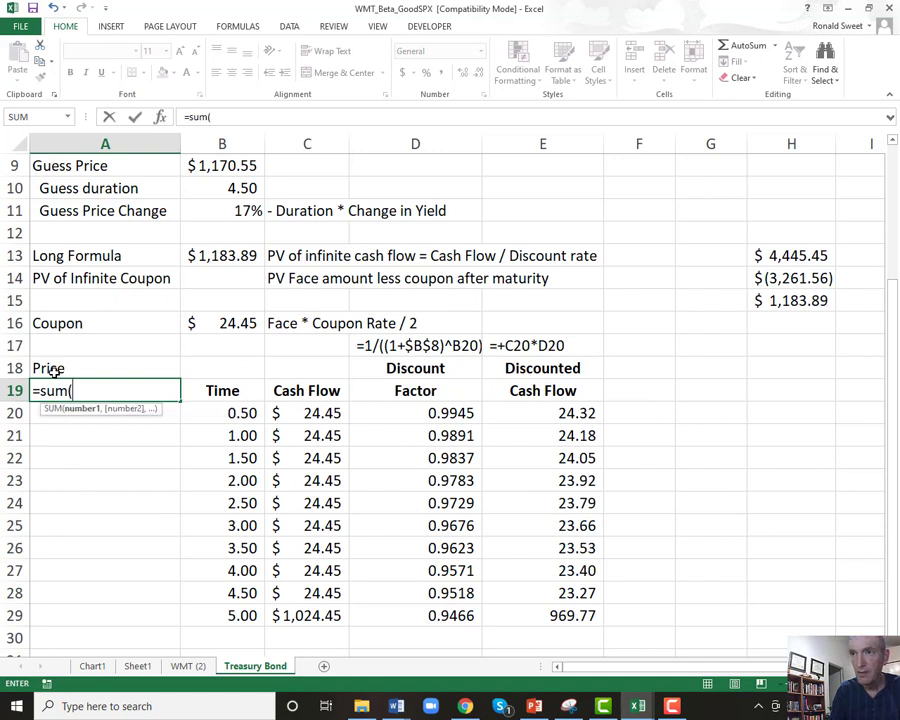
{"action": "key", "text": "Right"}
{"action": "key", "text": "Right"}
{"action": "key", "text": "Right"}
{"action": "key", "text": "Right"}
{"action": "key", "text": "Right"}
{"action": "key", "text": "Down"}
{"action": "key", "text": "Left"}
{"action": "key", "text": "ctrl+shift+Down"}
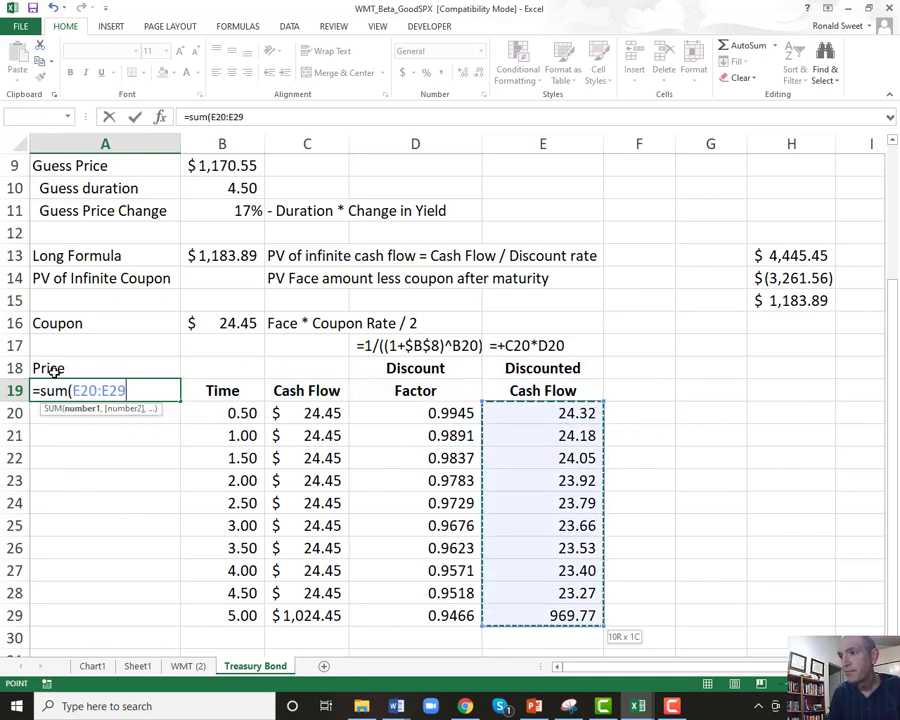
{"action": "key", "text": "Return"}
{"action": "key", "text": "Up"}
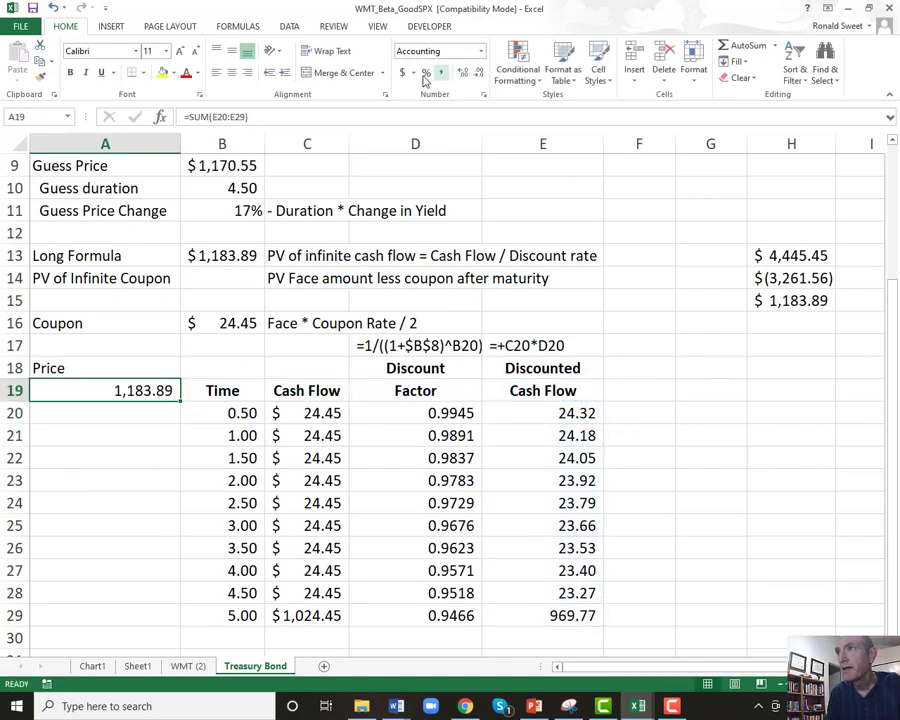
{"action": "left_click", "coordinate": [402, 72]}
Step: Compare the price in A19, summed from the cash flow table B18:E29, with the long formula price in B13
{"action": "left_click", "coordinate": [215, 256]}
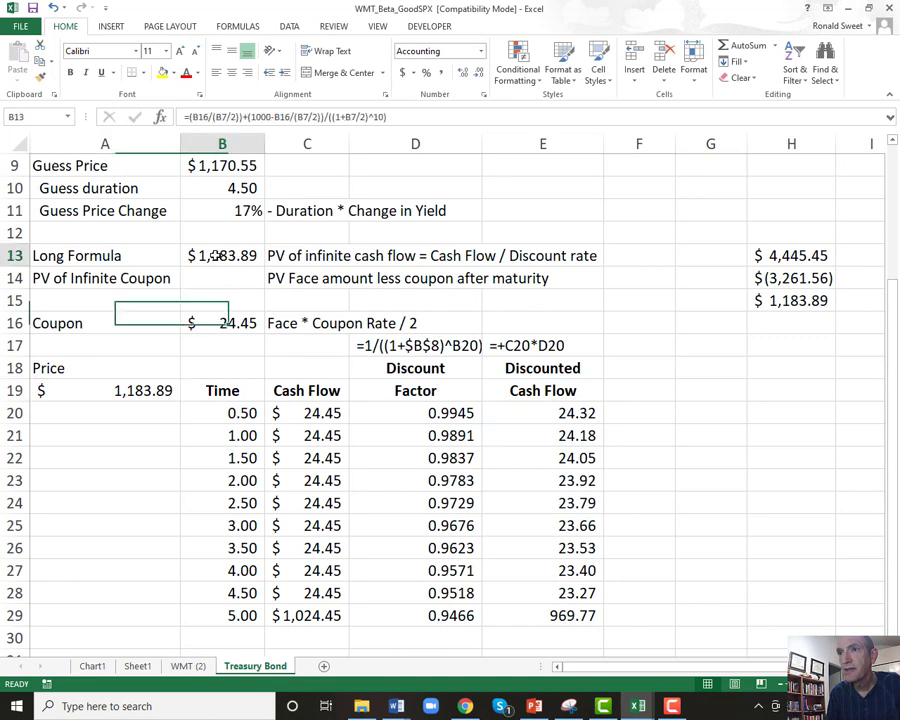
{"action": "left_click", "coordinate": [137, 386]}
{"action": "left_click", "coordinate": [128, 388]}
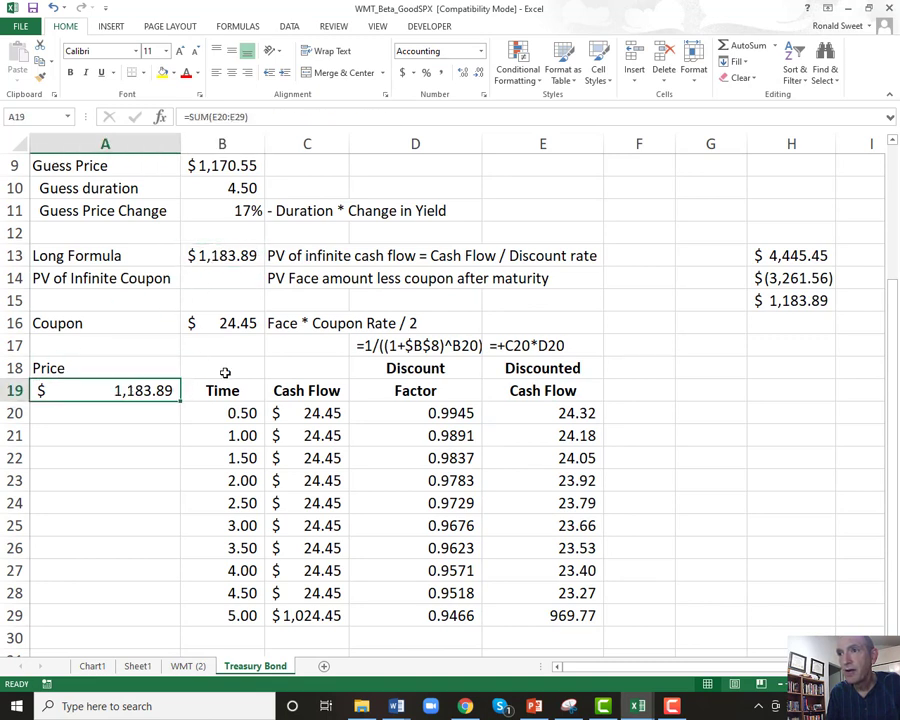
{"action": "left_click_drag", "start_coordinate": [224, 370], "coordinate": [531, 617]}
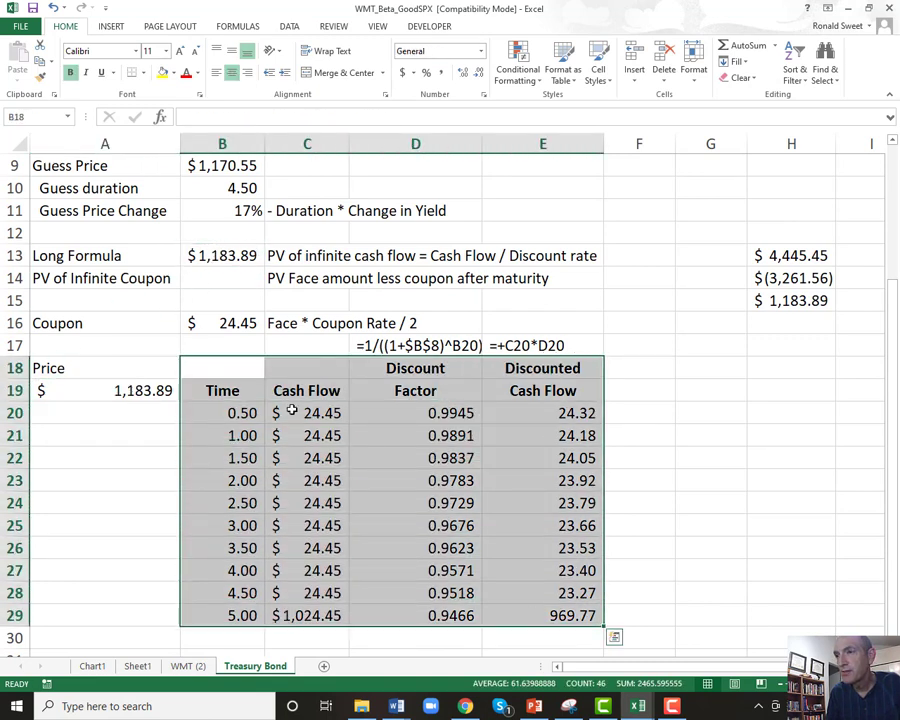
{"action": "left_click_drag", "start_coordinate": [246, 370], "coordinate": [546, 614]}
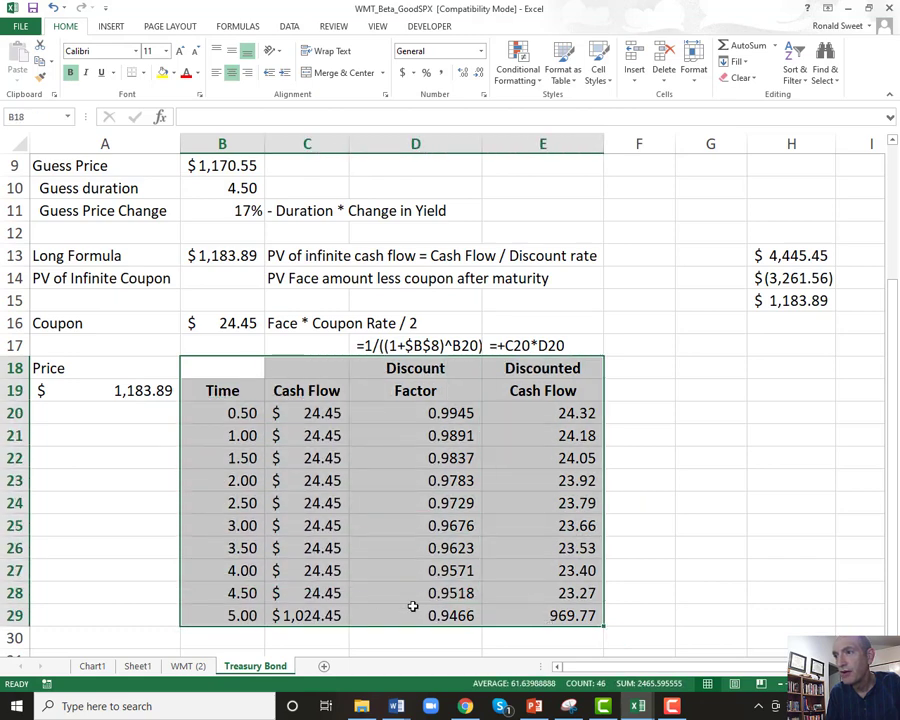
{"action": "left_click", "coordinate": [100, 387]}
{"action": "left_click", "coordinate": [200, 252]}
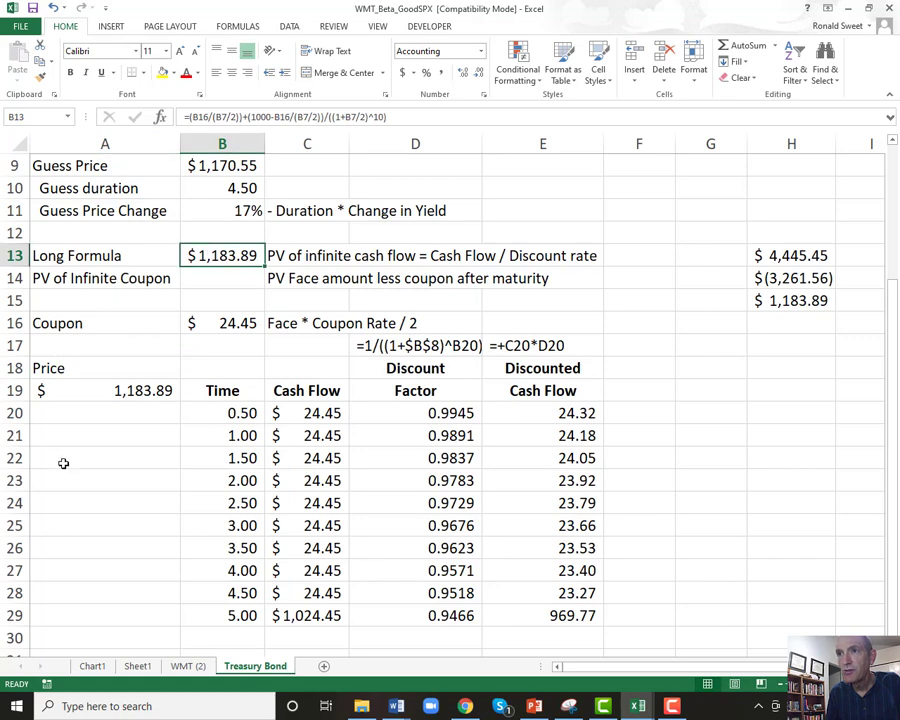
Step: Compare the guess price in B9 with the long formula price in B13
{"action": "left_click", "coordinate": [200, 168]}
{"action": "scroll", "coordinate": [150, 277], "scroll_direction": "up", "scroll_amount": 3}
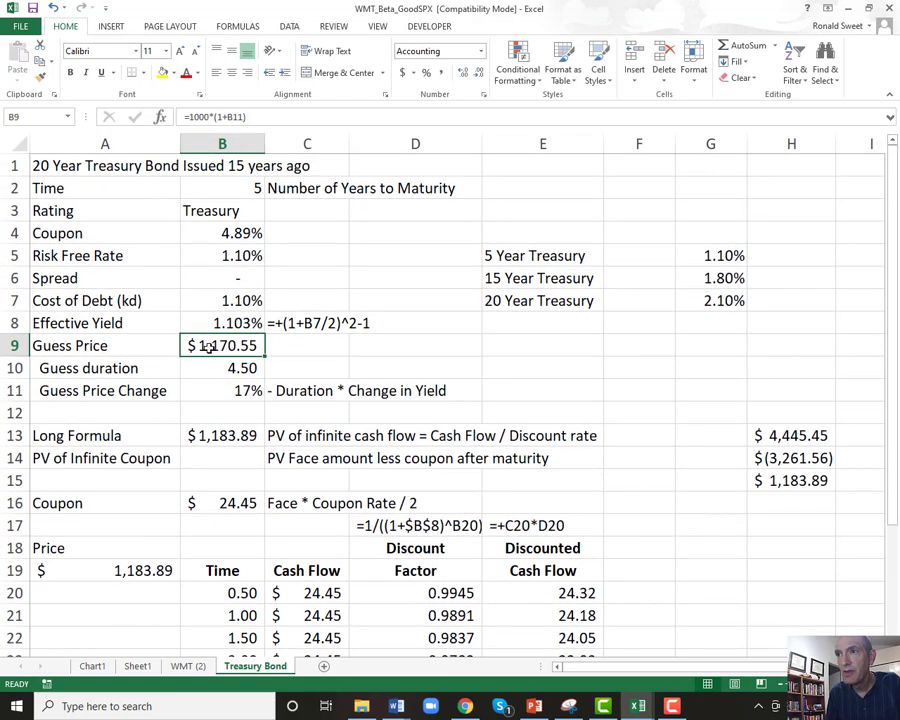
{"action": "left_click", "coordinate": [212, 430]}
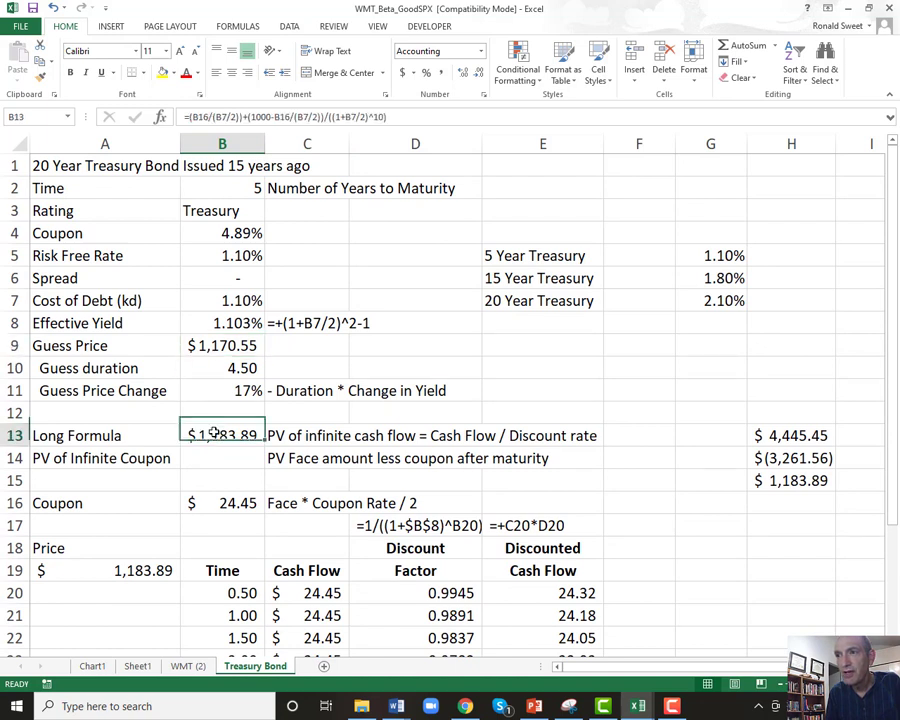
{"action": "left_click", "coordinate": [234, 345]}
{"action": "left_click", "coordinate": [228, 432]}
{"action": "left_click", "coordinate": [236, 345]}
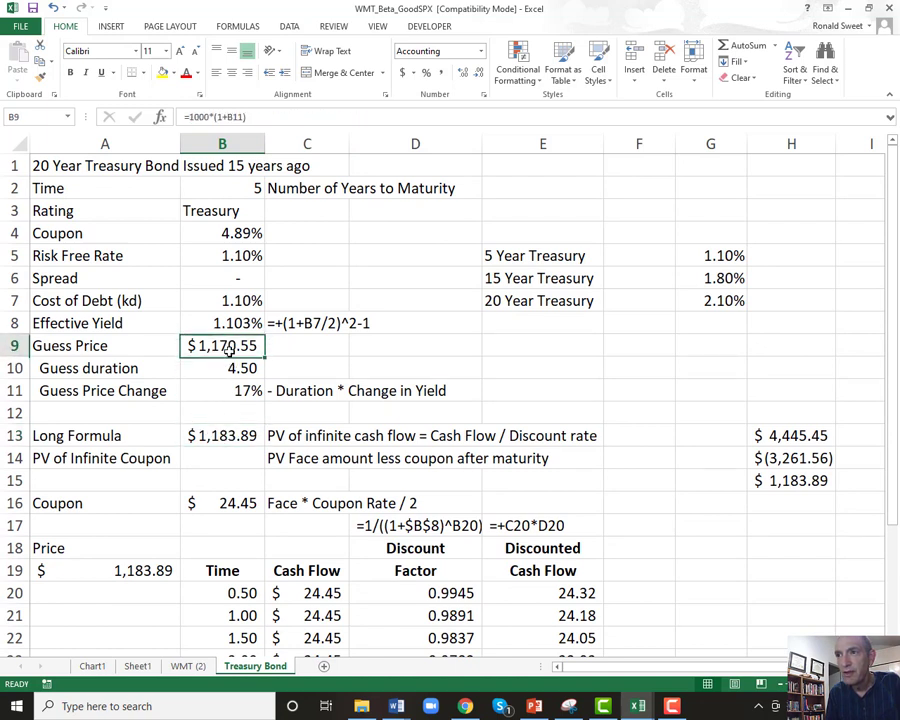
{"action": "left_click", "coordinate": [212, 436]}
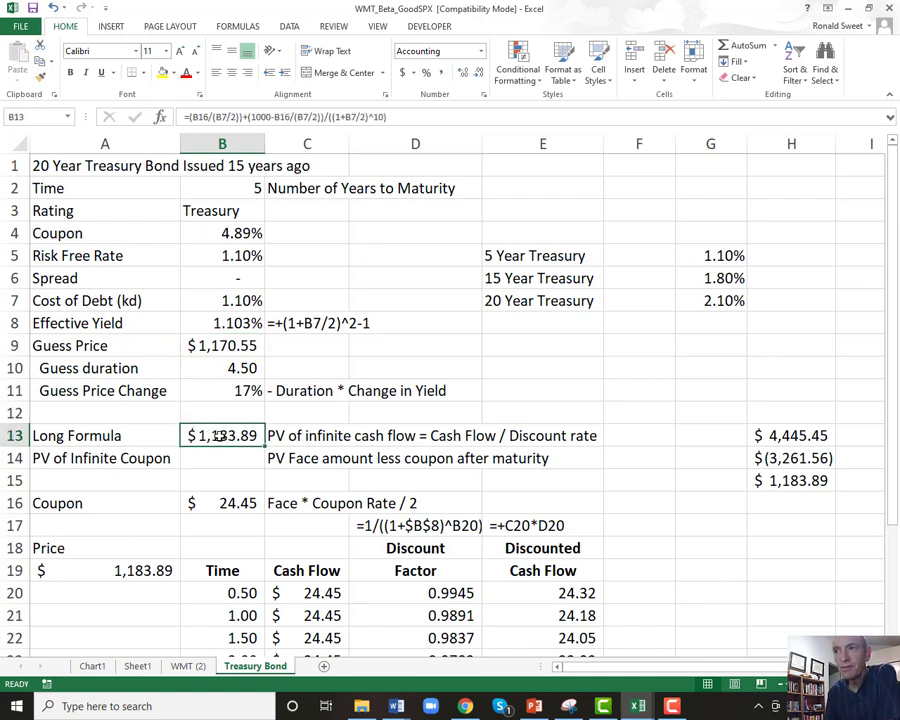
Step: Add a Duration heading in F19, reusing the bold centered formatting of the Discounted Cash Flow heading
{"action": "scroll", "coordinate": [549, 543], "scroll_direction": "down", "scroll_amount": 7}
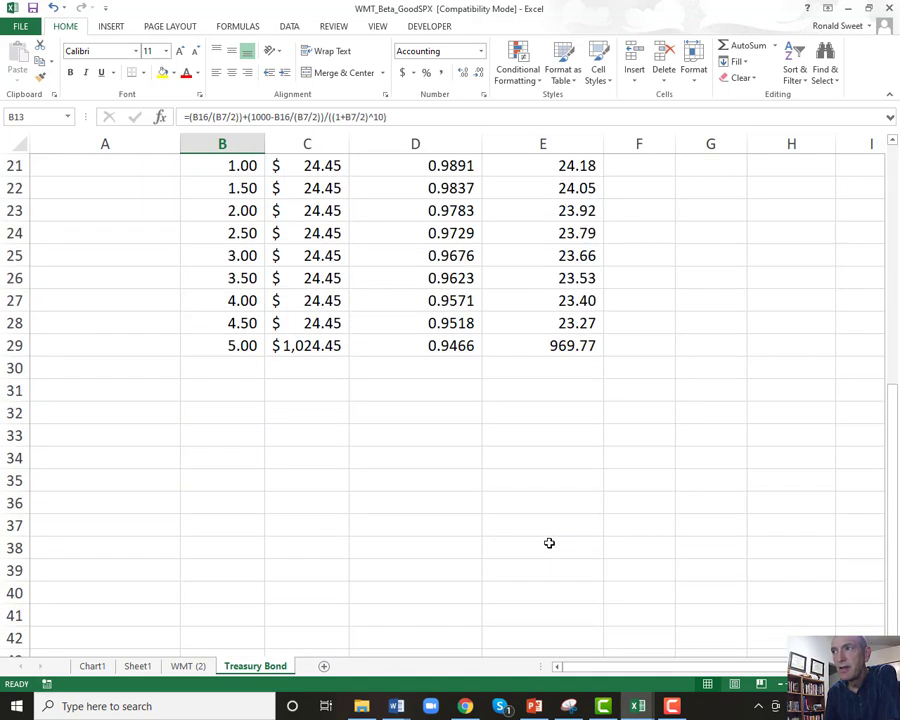
{"action": "scroll", "coordinate": [549, 543], "scroll_direction": "up", "scroll_amount": 3}
{"action": "left_click", "coordinate": [541, 325]}
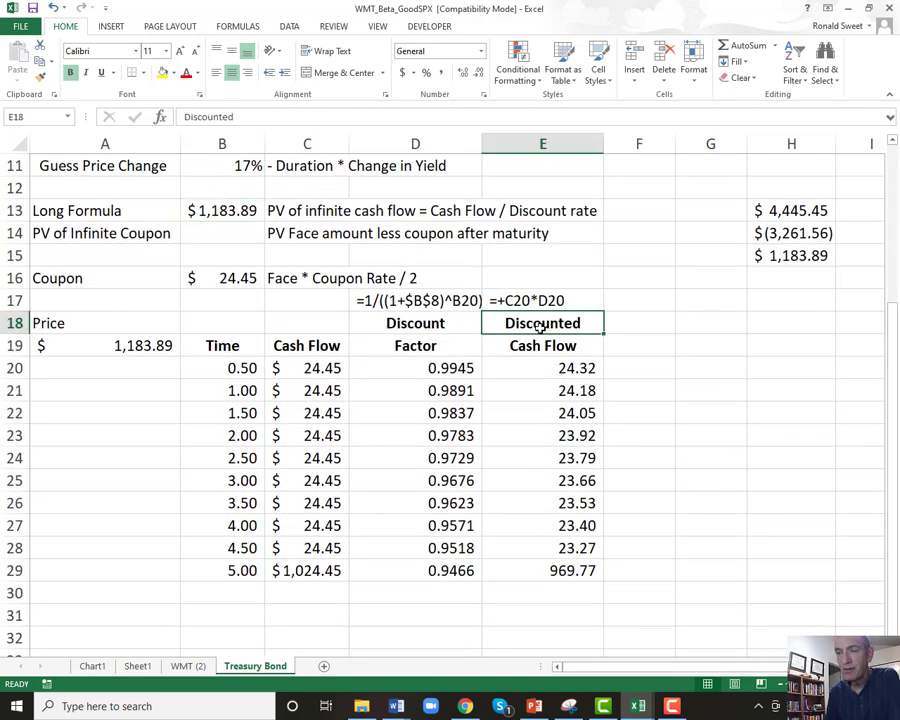
{"action": "key", "text": "shift+Down"}
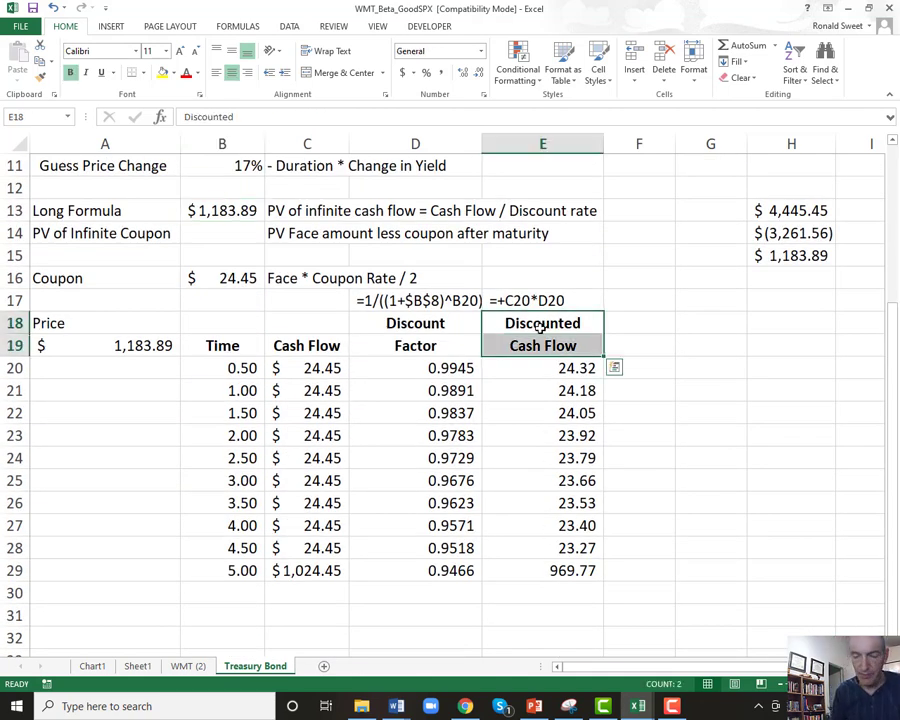
{"action": "key", "text": "ctrl+c"}
{"action": "key", "text": "Right"}
{"action": "key", "text": "Return"}
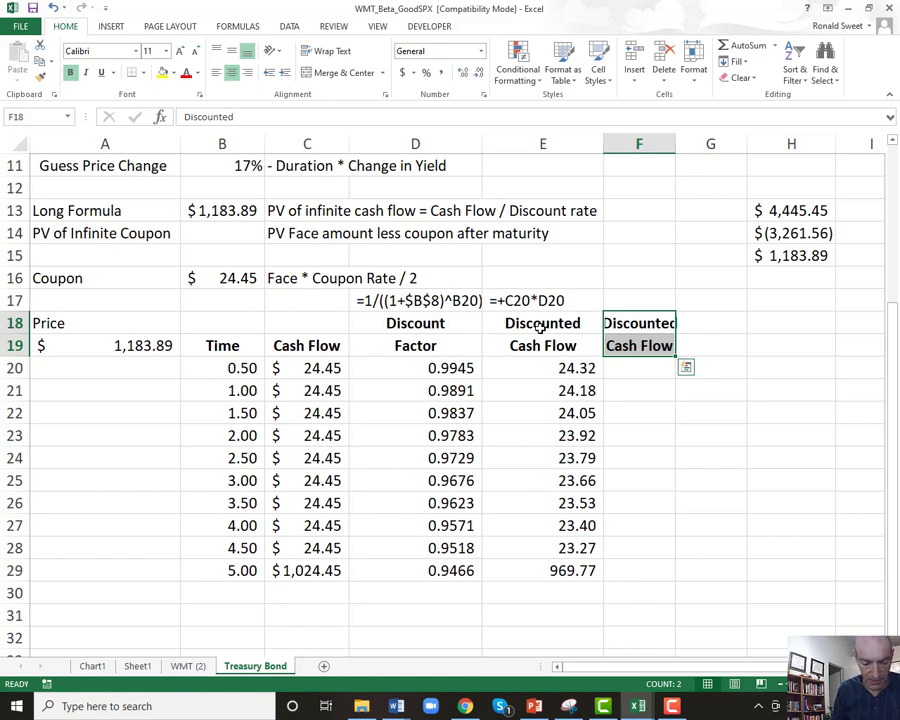
{"action": "key", "text": "Delete"}
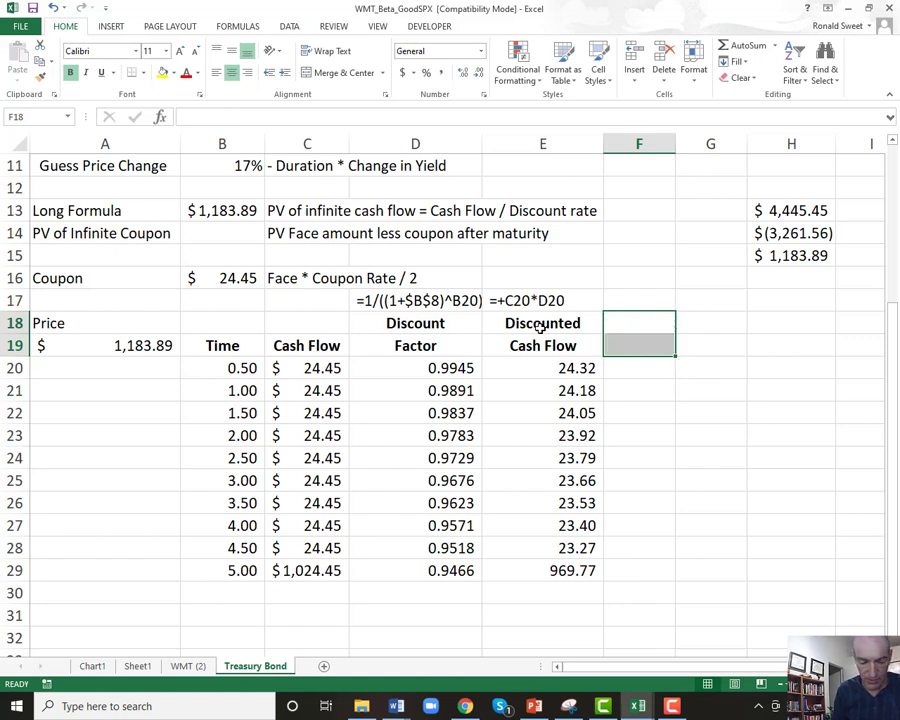
{"action": "key", "text": "Down"}
{"action": "type", "text": "Duration"}
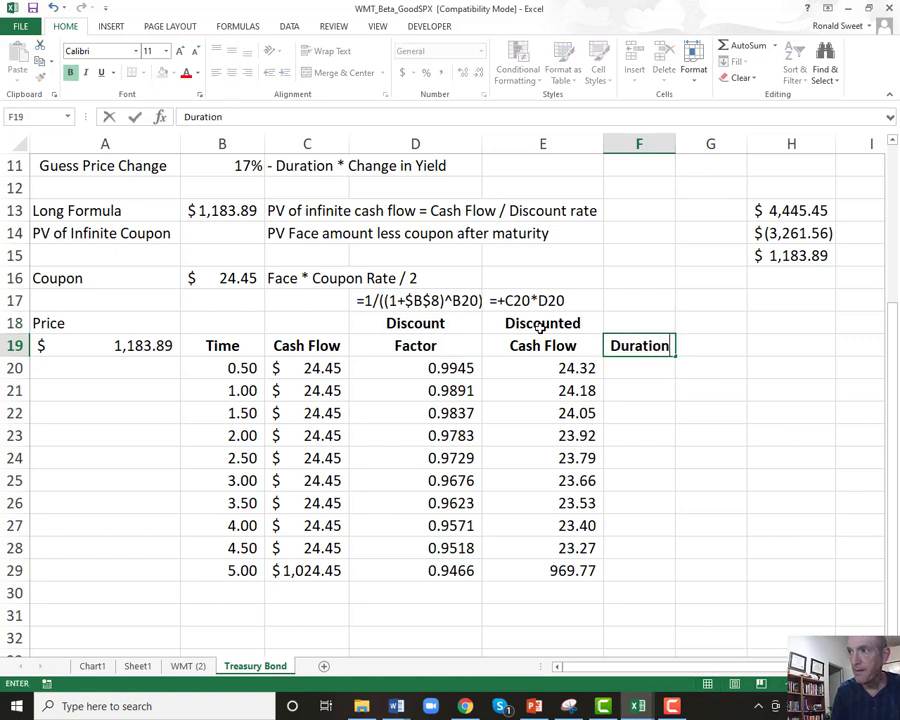
{"action": "key", "text": "Return"}
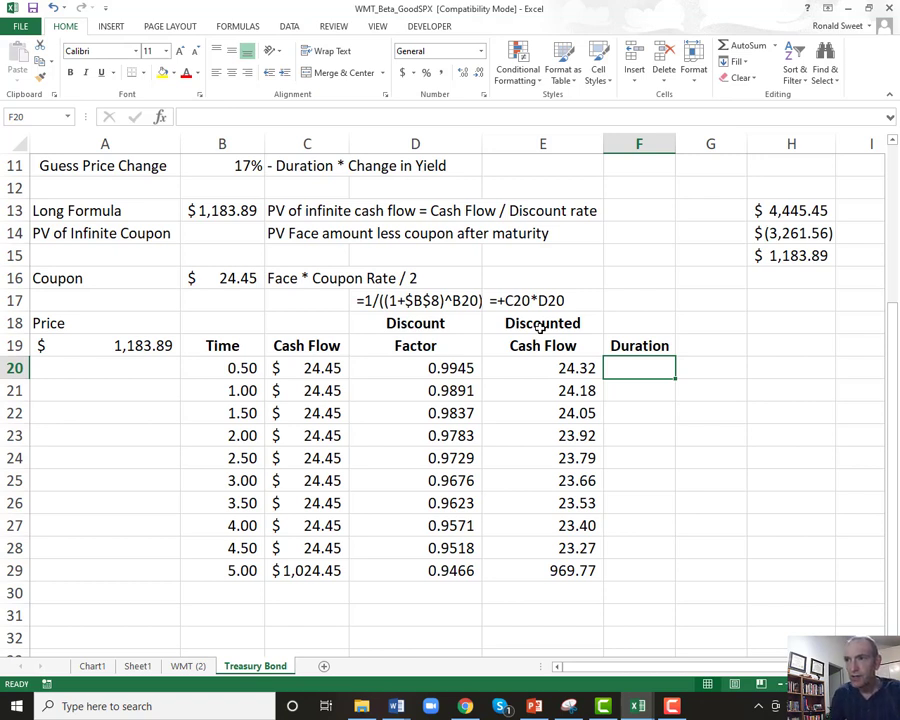
Step: Review the time values in B20 through B24 and the first discounted cash flow in E20
{"action": "left_click", "coordinate": [232, 366]}
{"action": "left_click", "coordinate": [234, 391]}
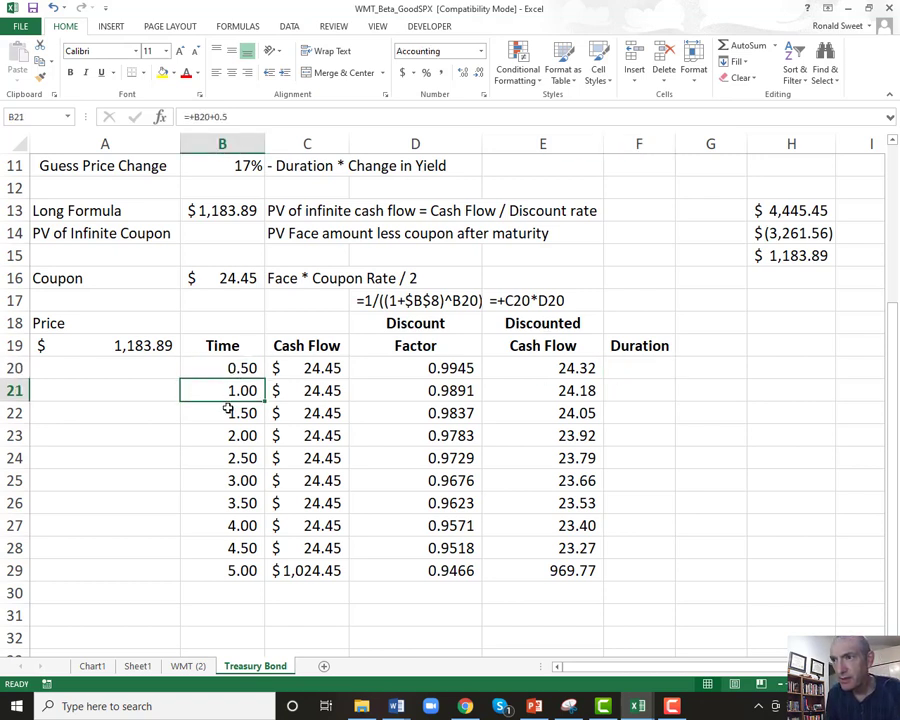
{"action": "left_click", "coordinate": [228, 412]}
{"action": "left_click", "coordinate": [225, 436]}
{"action": "left_click", "coordinate": [222, 460]}
{"action": "left_click", "coordinate": [578, 378]}
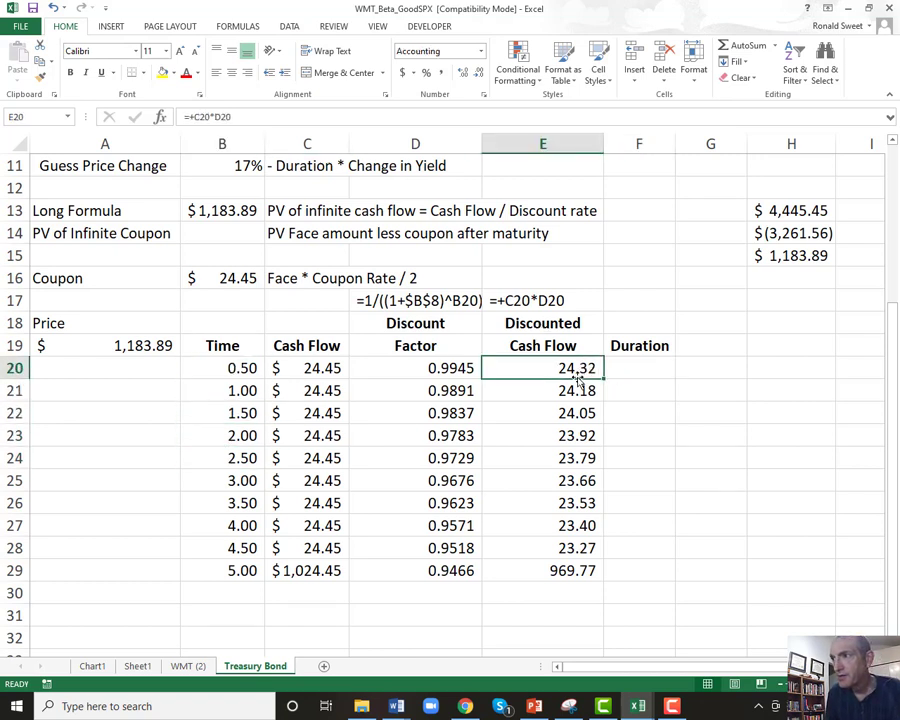
Step: Calculate the first duration contribution in F20 with the formula +B20*(E20/$A$19)
{"action": "left_click", "coordinate": [611, 362]}
{"action": "type", "text": "+"}
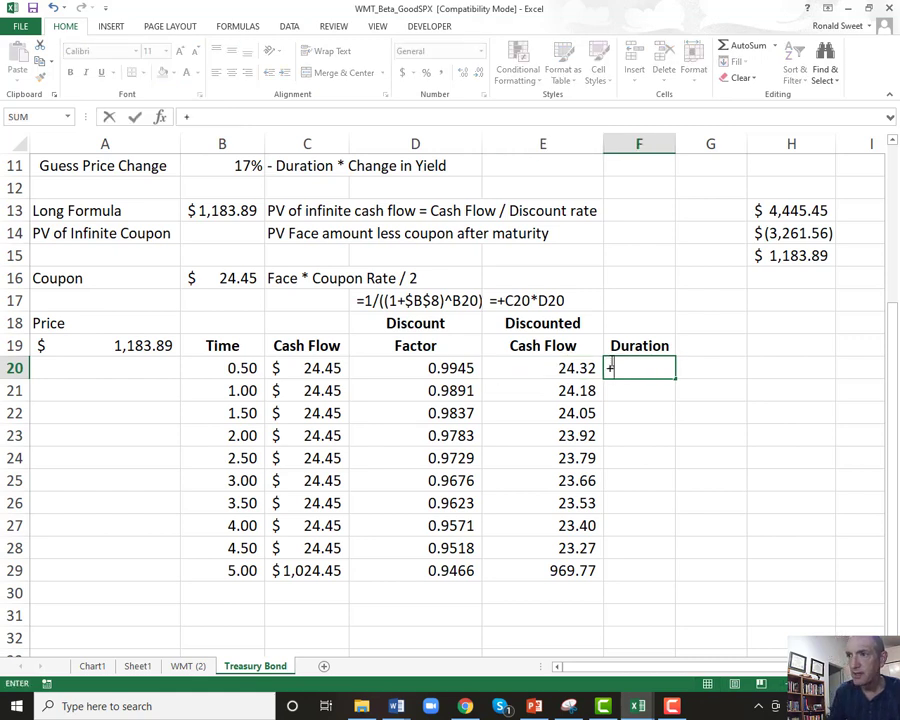
{"action": "key", "text": "Left"}
{"action": "key", "text": "Left"}
{"action": "key", "text": "Left"}
{"action": "key", "text": "Left"}
{"action": "type", "text": "*"}
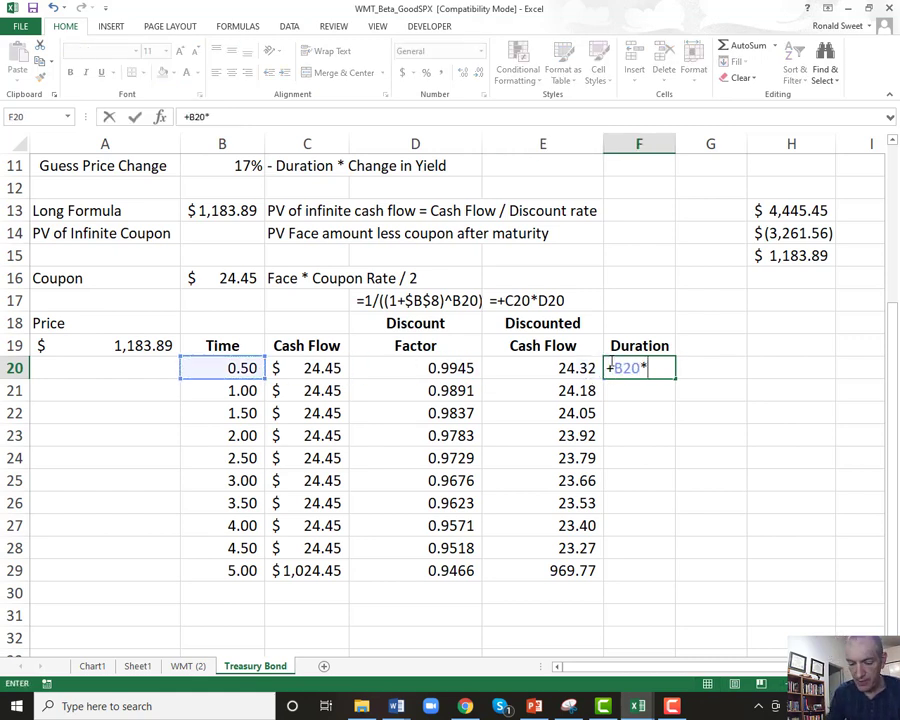
{"action": "type", "text": "("}
{"action": "key", "text": "Left"}
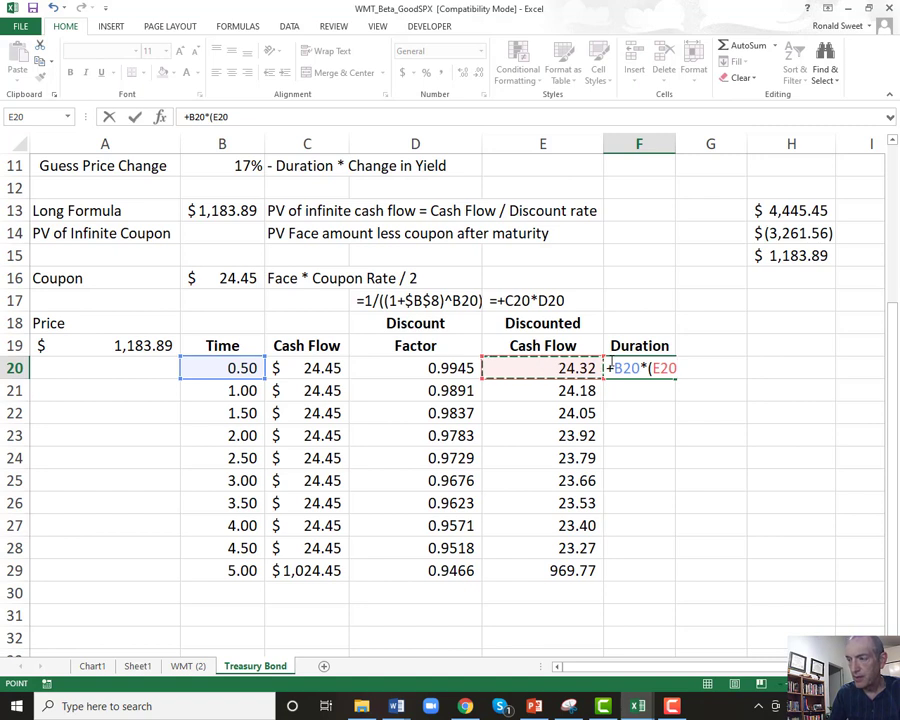
{"action": "type", "text": "/"}
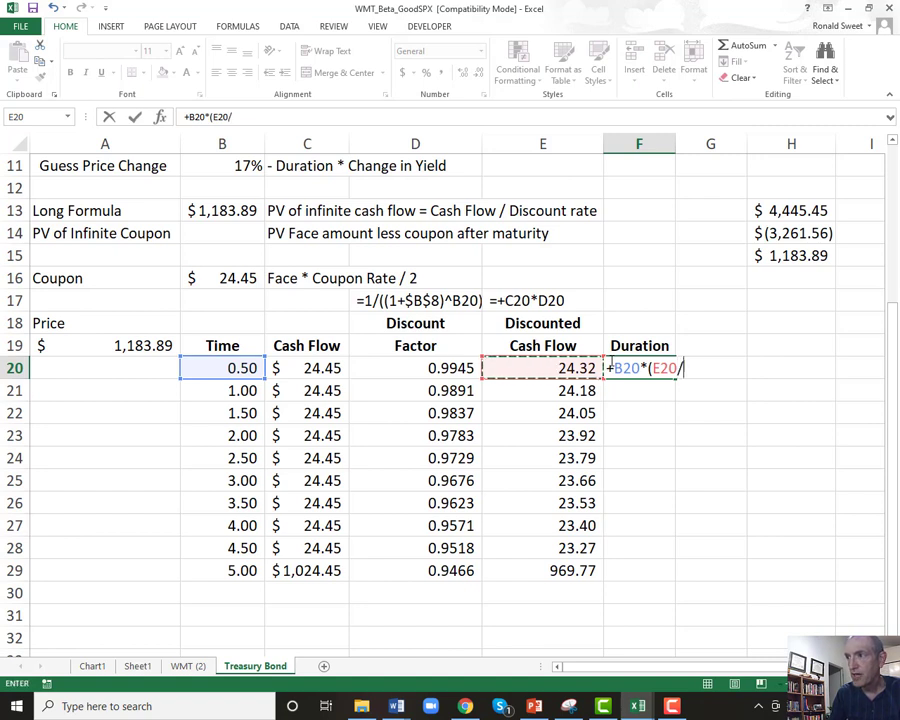
{"action": "left_click", "coordinate": [124, 345]}
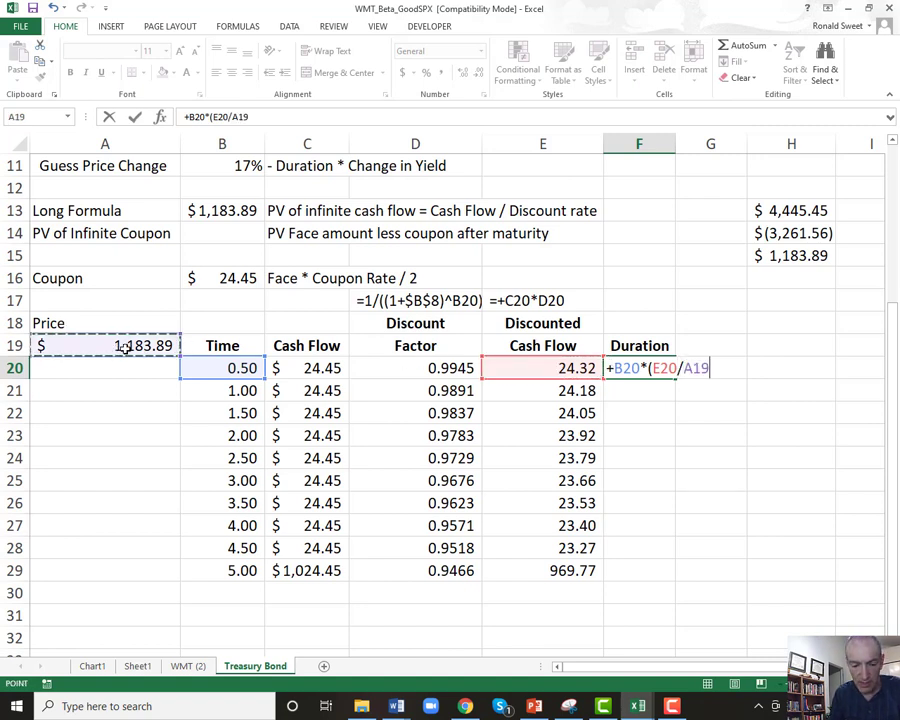
{"action": "key", "text": "F4"}
{"action": "key", "text": "ctrl+Return"}
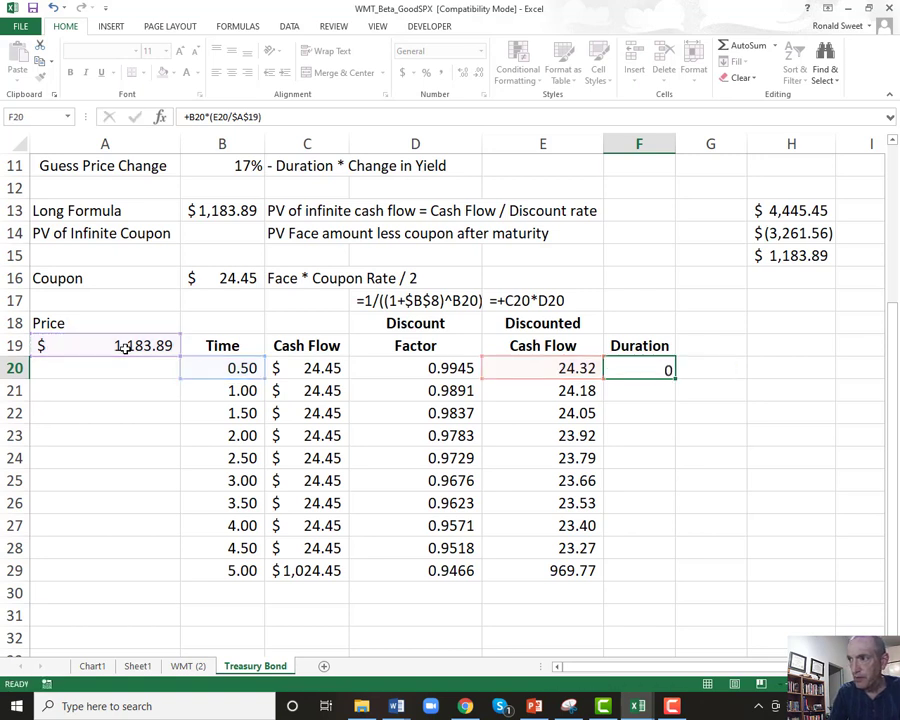
Step: Copy the duration formula from F20 down through F29
{"action": "key", "text": "ctrl+c"}
{"action": "key", "text": "shift+Down"}
{"action": "key", "text": "shift+Down"}
{"action": "key", "text": "shift+Down"}
{"action": "key", "text": "shift+Down"}
{"action": "key", "text": "shift+Down"}
{"action": "key", "text": "shift+Down"}
{"action": "key", "text": "shift+Down"}
{"action": "key", "text": "shift+Down"}
{"action": "key", "text": "shift+Down"}
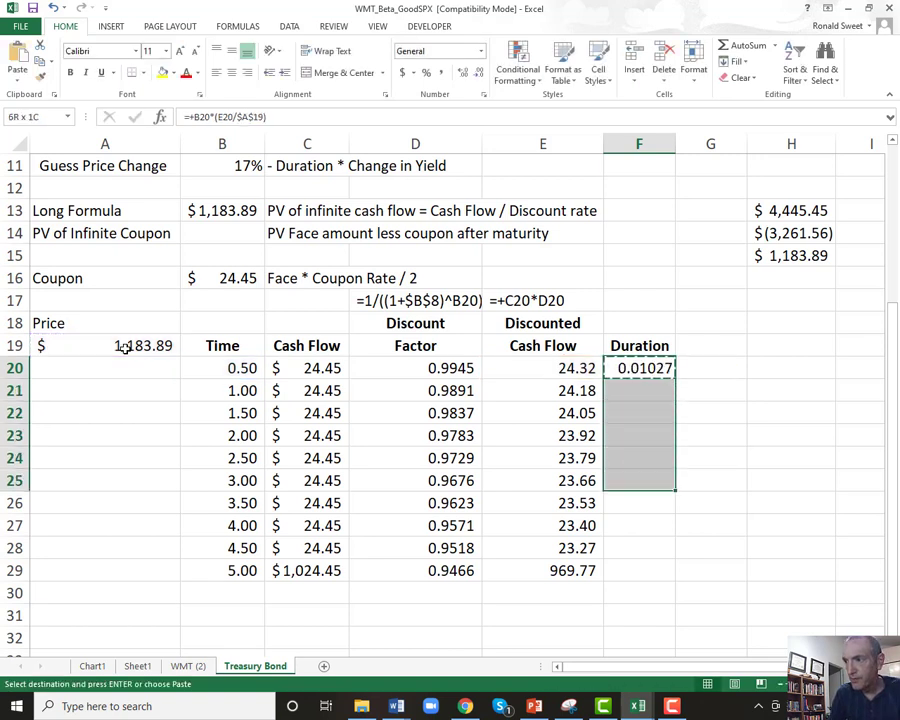
{"action": "key", "text": "Return"}
Step: Examine the row 29 formulas for cash flow, discount factor, discounted cash flow and duration
{"action": "key", "text": "ctrl+Down"}
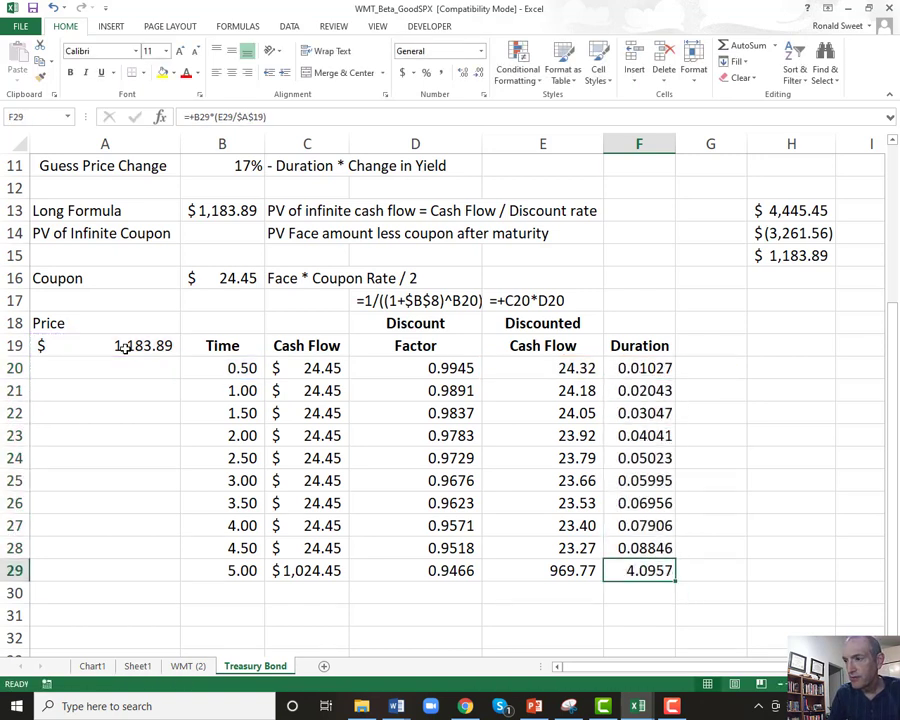
{"action": "key", "text": "Left"}
{"action": "key", "text": "Right"}
{"action": "key", "text": "Right"}
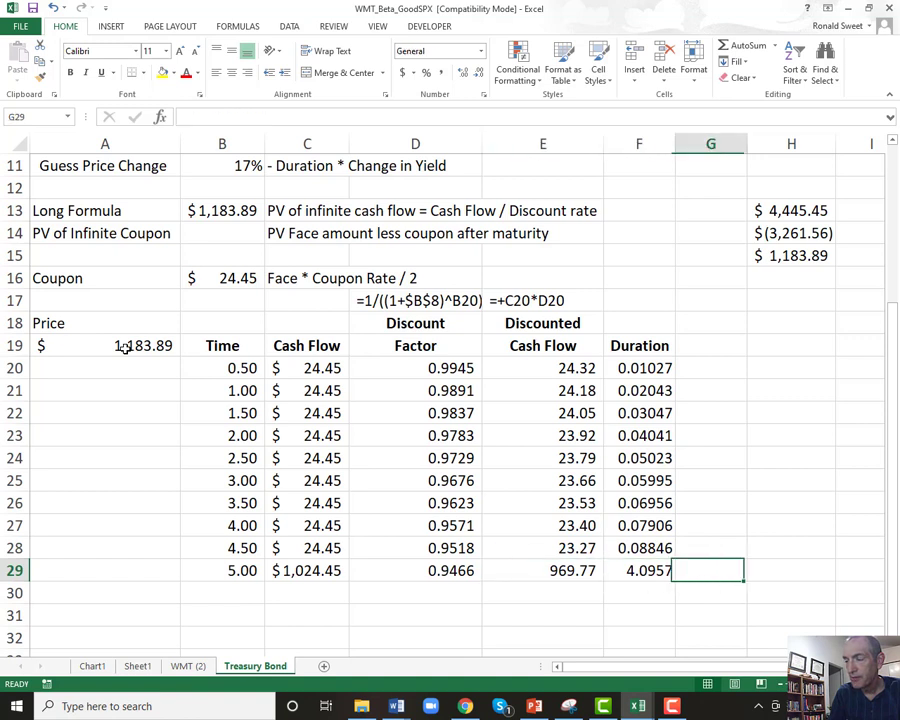
{"action": "key", "text": "Left"}
{"action": "key", "text": "Left"}
{"action": "key", "text": "Left"}
{"action": "key", "text": "Left"}
{"action": "key", "text": "Right"}
{"action": "key", "text": "Right"}
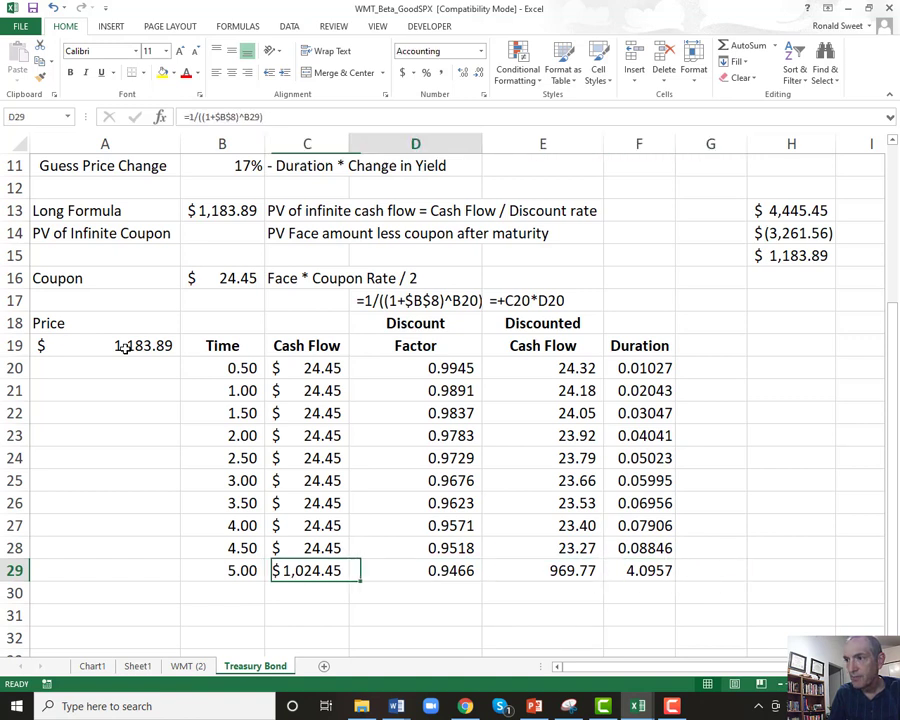
Step: Compare the final cash flow, discount factor and discounted cash flow across row 29
{"action": "key", "text": "Left"}
{"action": "key", "text": "Left"}
{"action": "key", "text": "Right"}
{"action": "key", "text": "Right"}
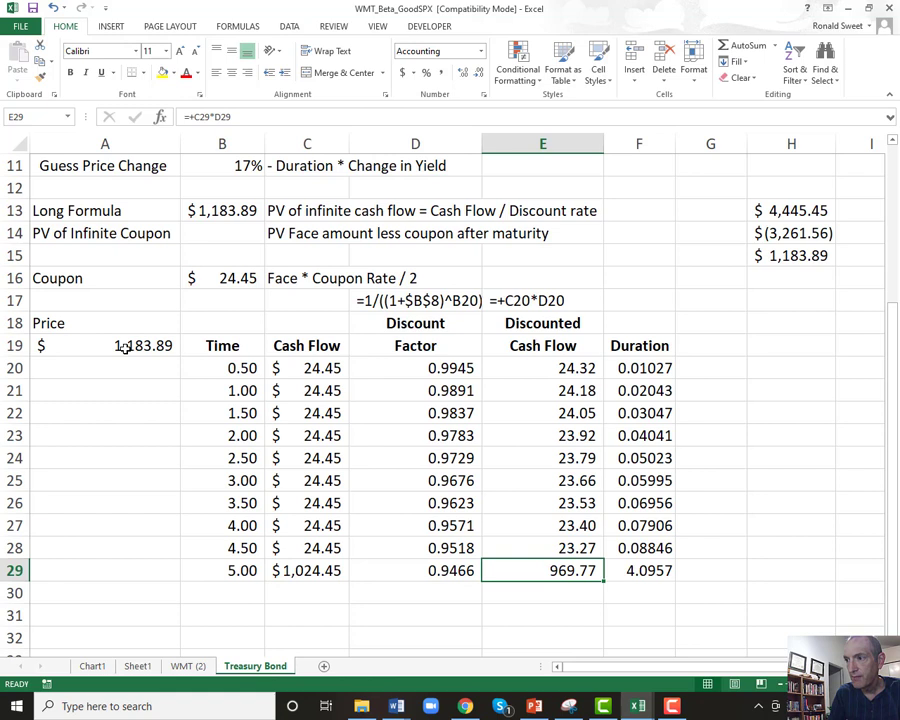
{"action": "key", "text": "Left"}
{"action": "key", "text": "Right"}
{"action": "key", "text": "Right"}
Step: Format the duration values in F20 through F29 with the comma number style
{"action": "key", "text": "Up"}
{"action": "key", "text": "Up"}
{"action": "key", "text": "Up"}
{"action": "key", "text": "Up"}
{"action": "key", "text": "Up"}
{"action": "key", "text": "Up"}
{"action": "key", "text": "Up"}
{"action": "key", "text": "Up"}
{"action": "key", "text": "Up"}
{"action": "key", "text": "Up"}
{"action": "key", "text": "Down"}
{"action": "key", "text": "ctrl+shift+Down"}
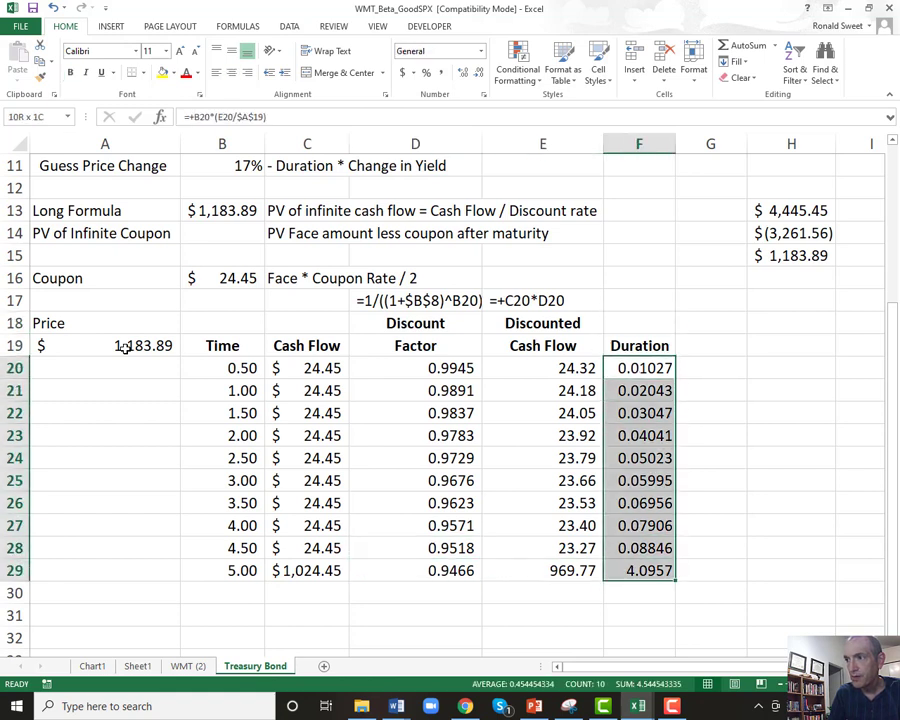
{"action": "left_click", "coordinate": [440, 72]}
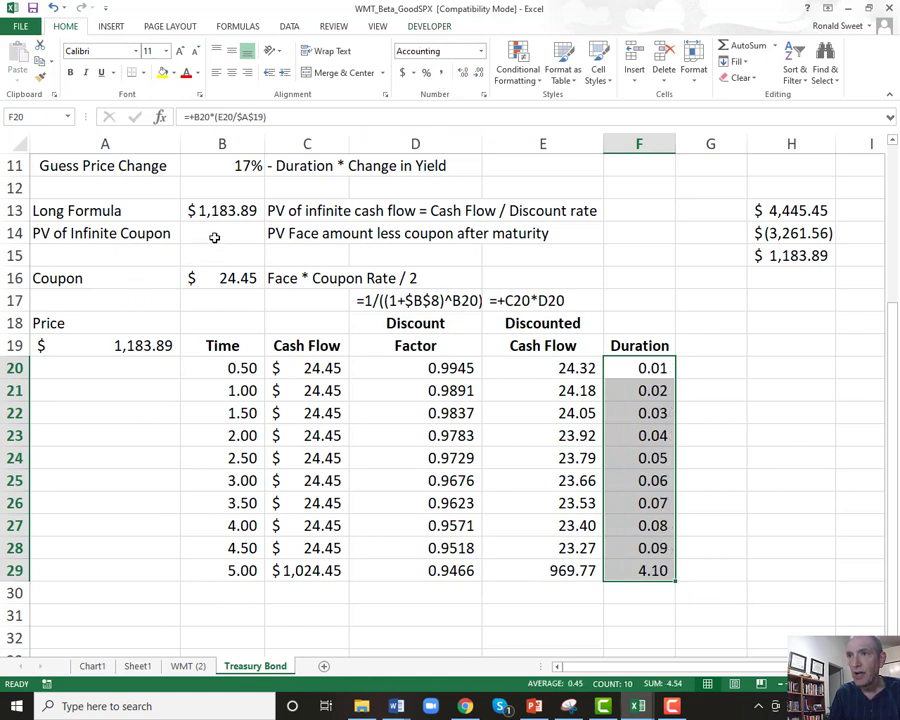
Step: Total the duration contributions in C10, beside the guess duration, with the formula =SUM(F20:F29)
{"action": "scroll", "coordinate": [210, 243], "scroll_direction": "up", "scroll_amount": 3}
{"action": "left_click", "coordinate": [306, 366]}
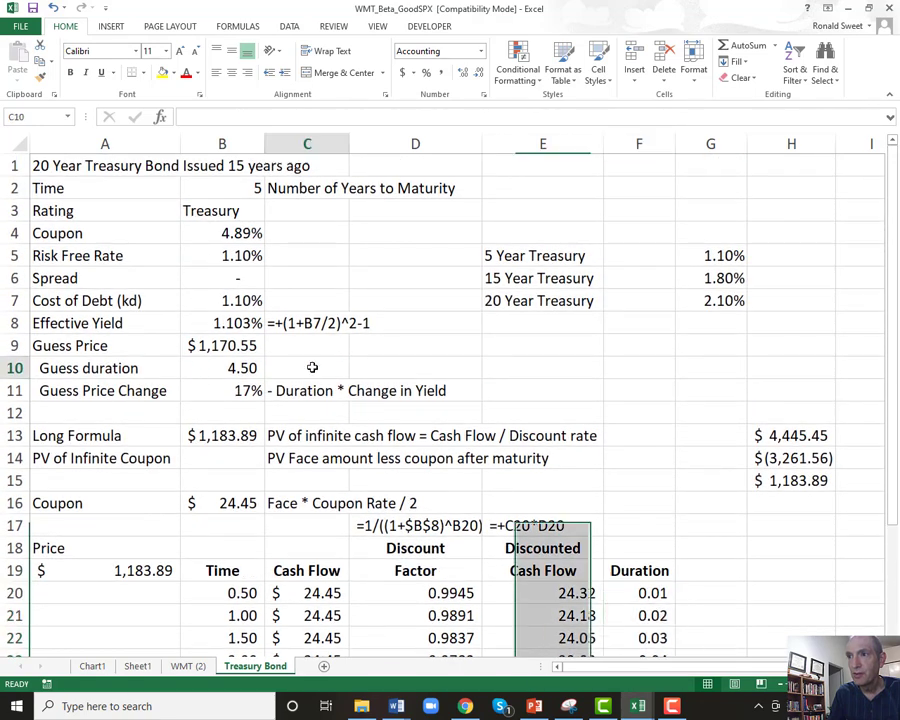
{"action": "type", "text": "=sum("}
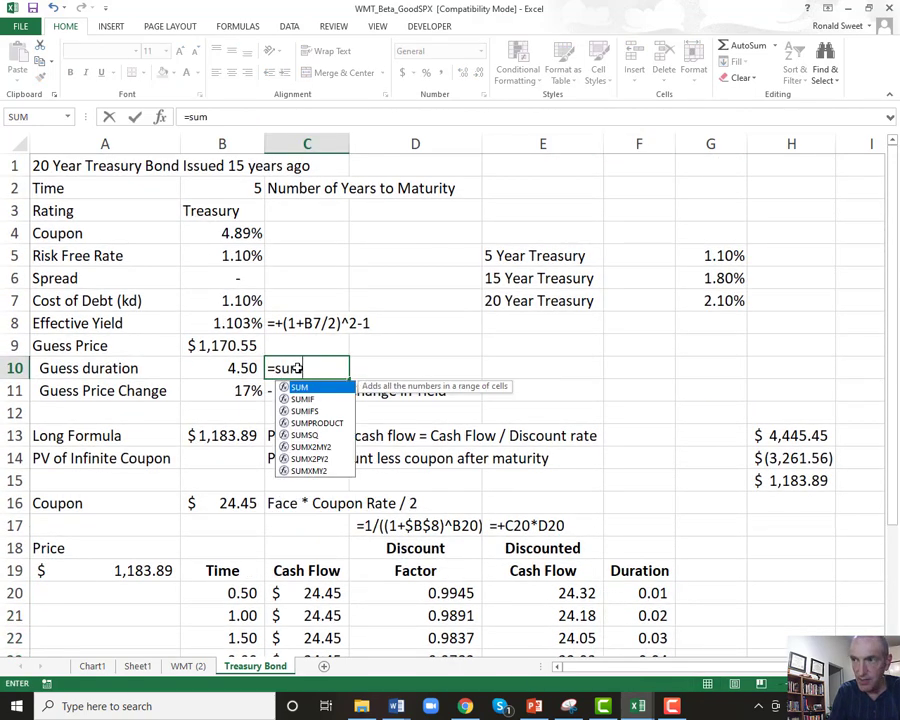
{"action": "key", "text": "Right"}
{"action": "key", "text": "Right"}
{"action": "key", "text": "Right"}
{"action": "key", "text": "ctrl+Down"}
{"action": "key", "text": "Down"}
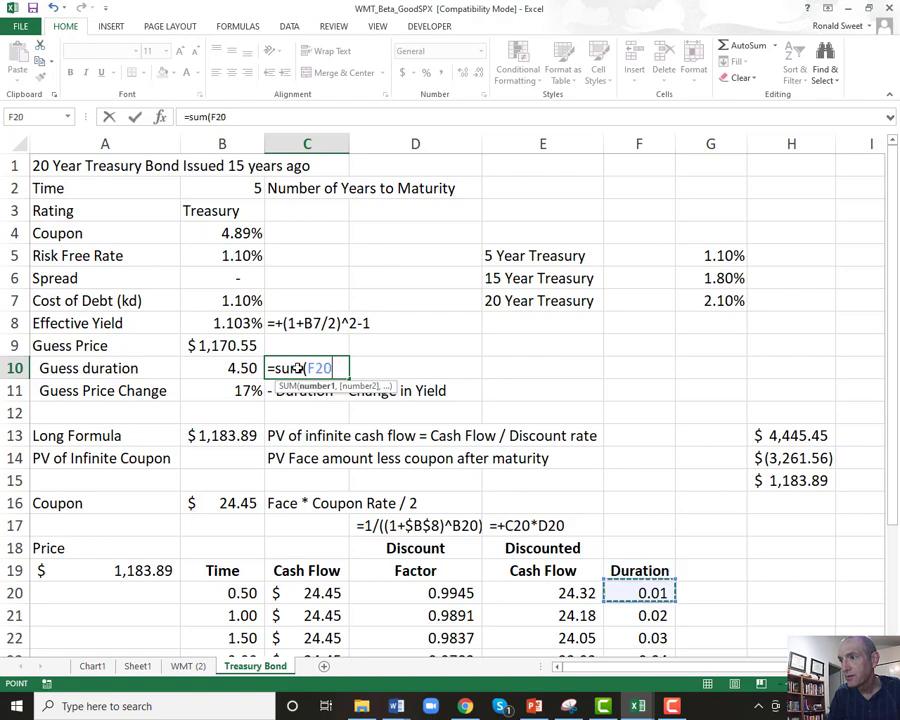
{"action": "key", "text": "ctrl+shift+Down"}
{"action": "key", "text": "Return"}
Step: Compare the calculated duration in C10 with the guess duration in B10
{"action": "key", "text": "Up"}
{"action": "key", "text": "Up"}
{"action": "key", "text": "Up"}
{"action": "key", "text": "Up"}
{"action": "key", "text": "Up"}
{"action": "key", "text": "Up"}
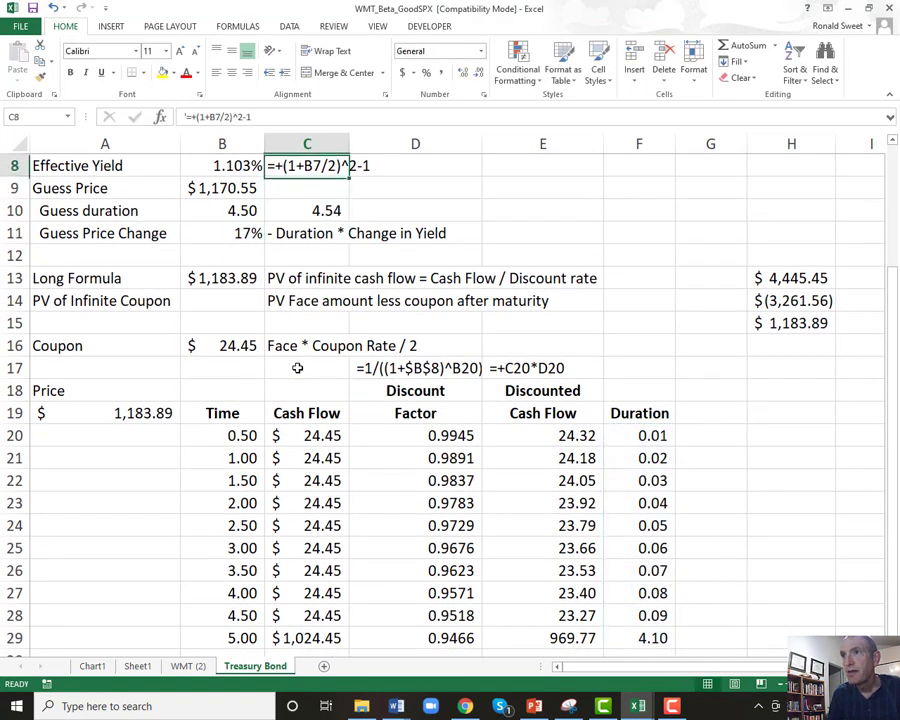
{"action": "key", "text": "Down"}
{"action": "key", "text": "Down"}
{"action": "key", "text": "Down"}
{"action": "key", "text": "Down"}
{"action": "key", "text": "Down"}
{"action": "key", "text": "Left"}
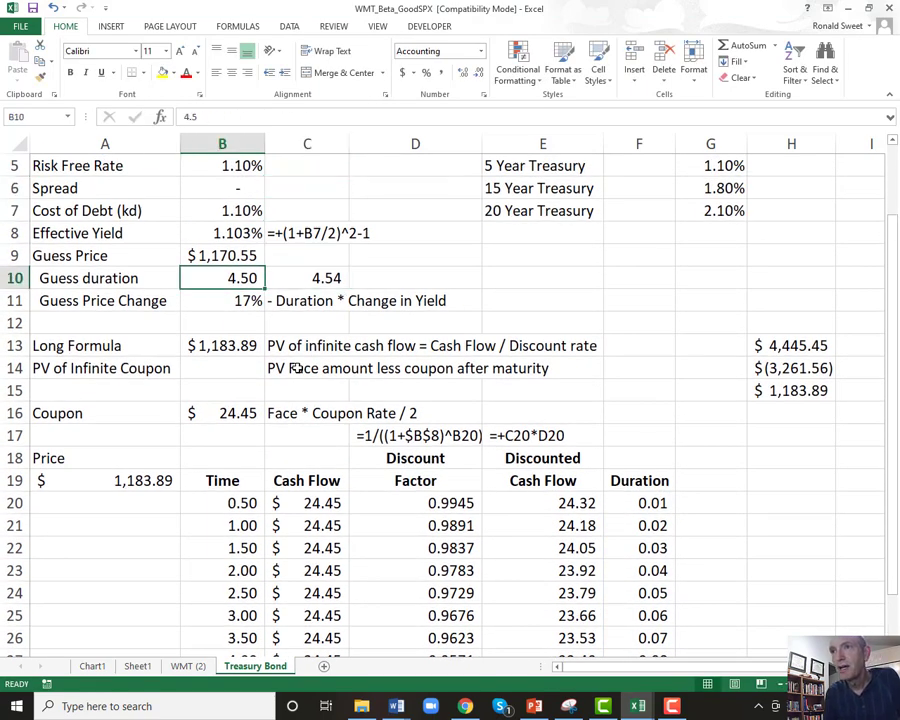
{"action": "key", "text": "Right"}
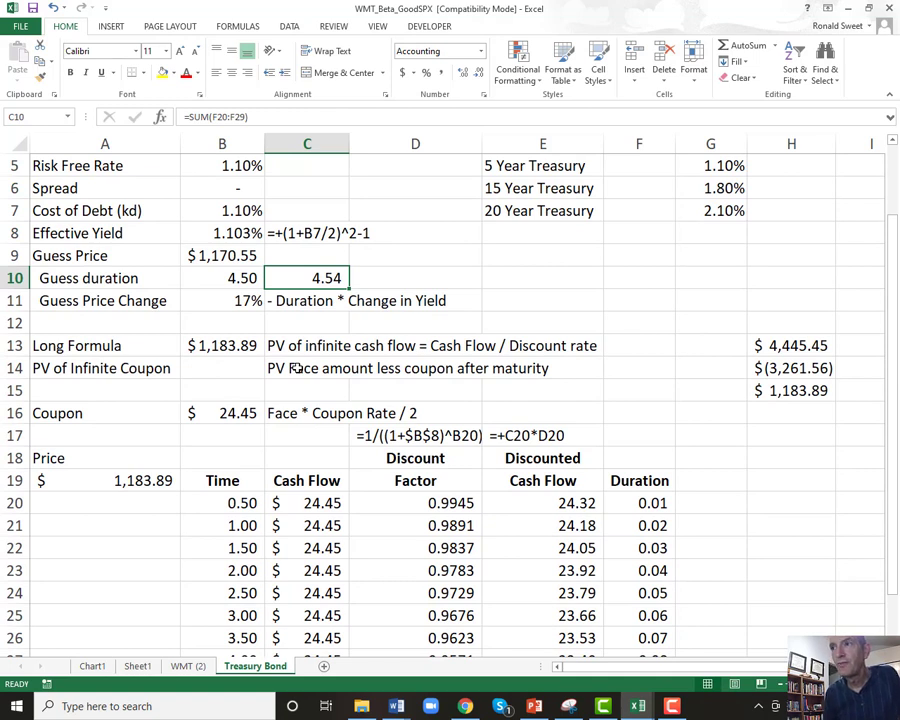
{"action": "key", "text": "Left"}
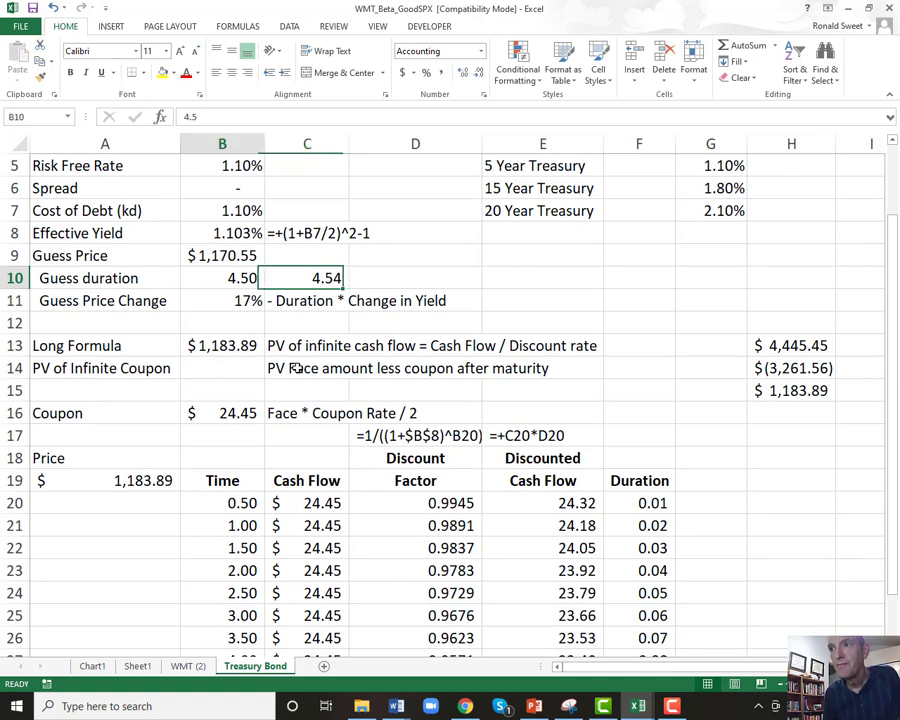
Step: Repoint the guess price change formula in B11 from the guess duration B10 to the calculated duration C10
{"action": "key", "text": "Down"}
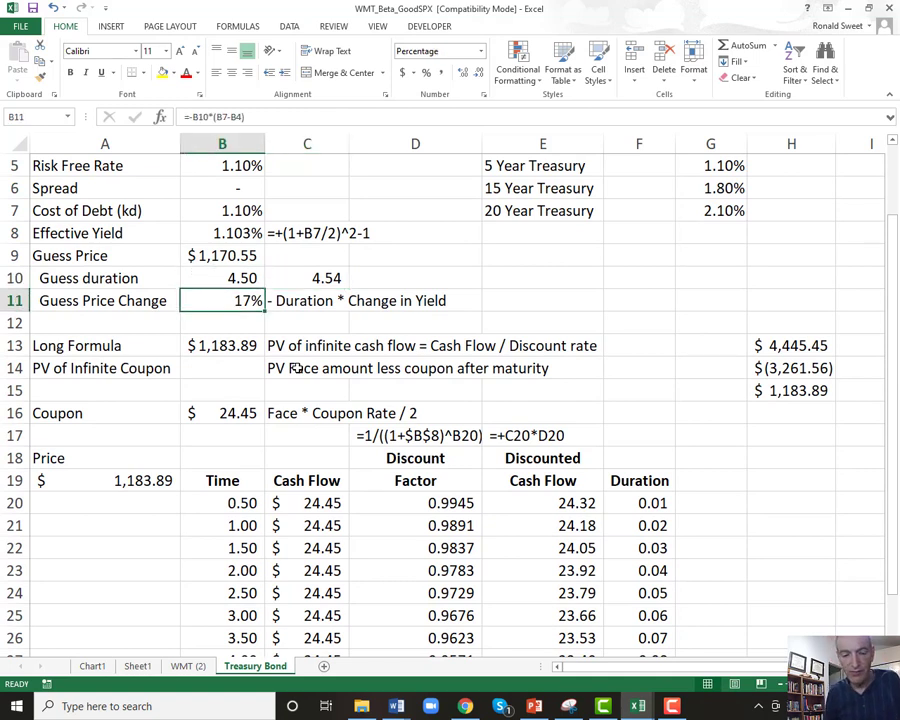
{"action": "key", "text": "F2"}
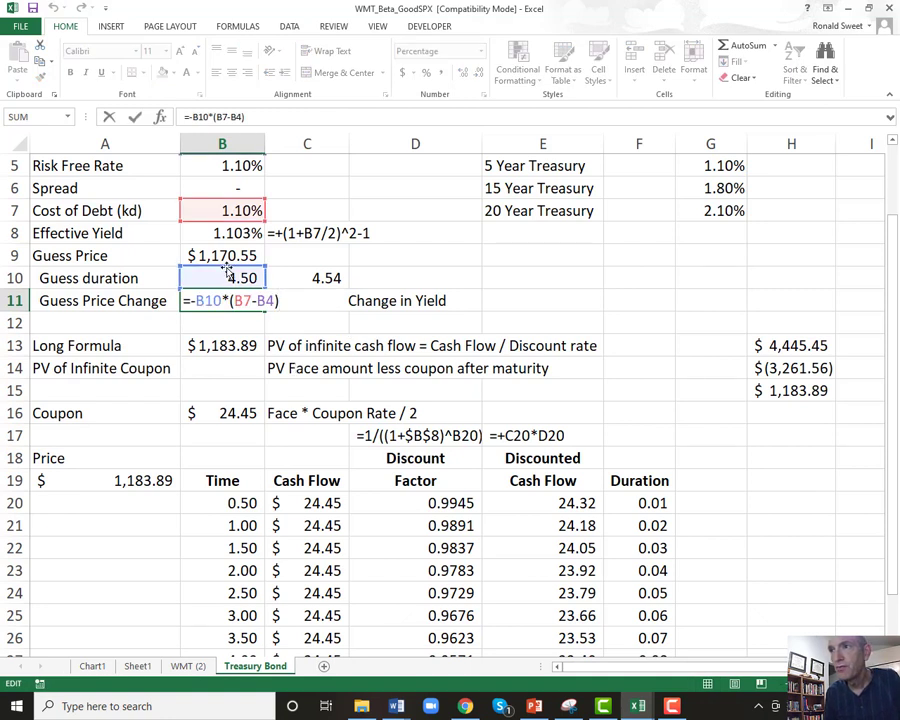
{"action": "left_click_drag", "start_coordinate": [228, 270], "coordinate": [290, 275]}
{"action": "key", "text": "Return"}
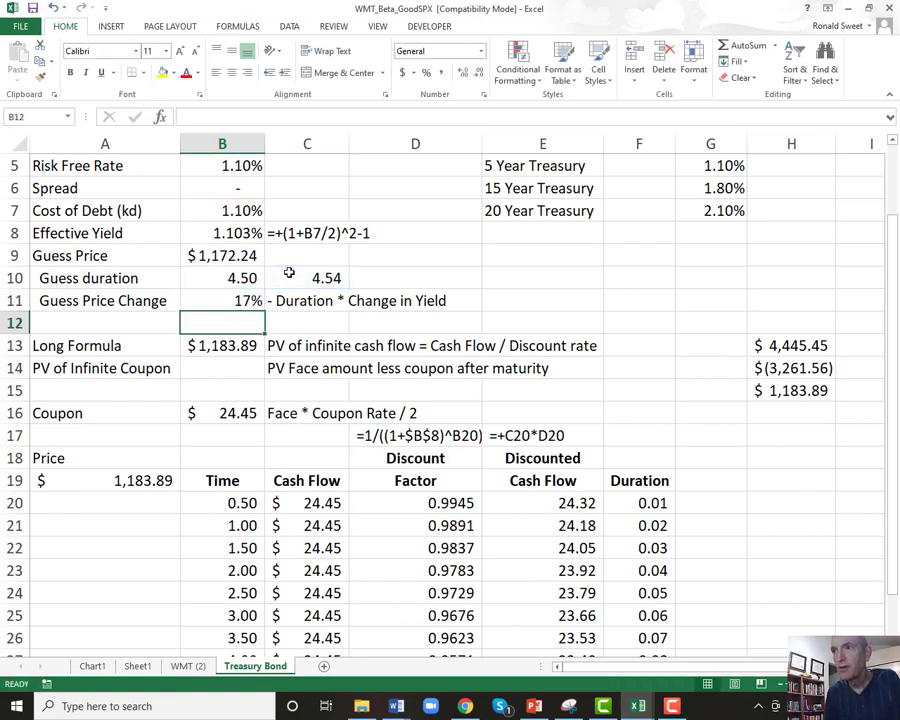
Step: Review the guess duration and calculated duration alongside the guess price change and the years to maturity in B2
{"action": "key", "text": "Up"}
{"action": "key", "text": "Up"}
{"action": "key", "text": "Up"}
{"action": "key", "text": "Down"}
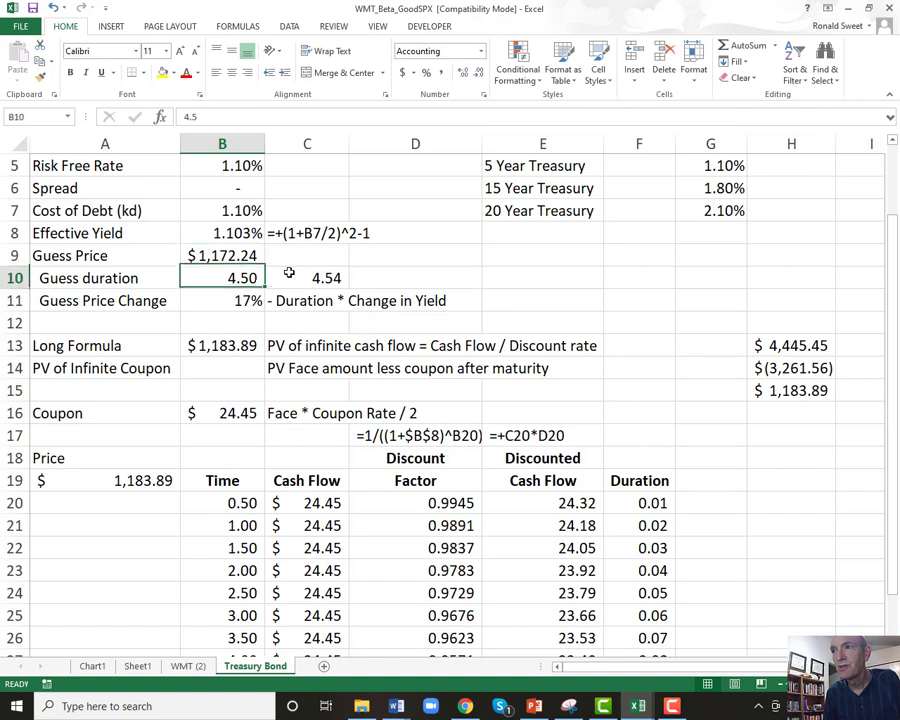
{"action": "key", "text": "Down"}
{"action": "left_click", "coordinate": [289, 274]}
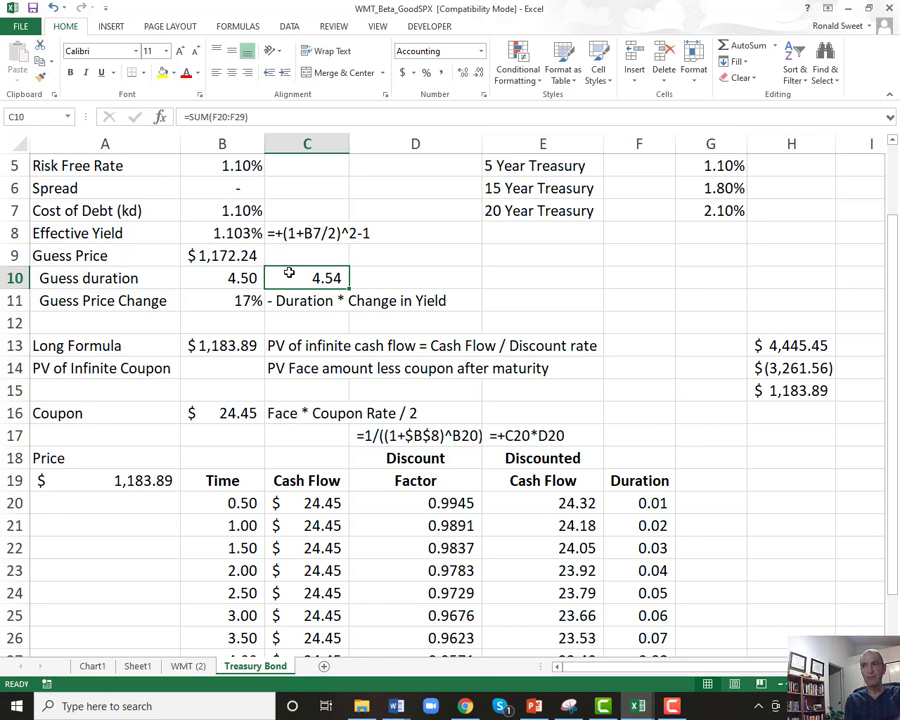
{"action": "left_click", "coordinate": [232, 278]}
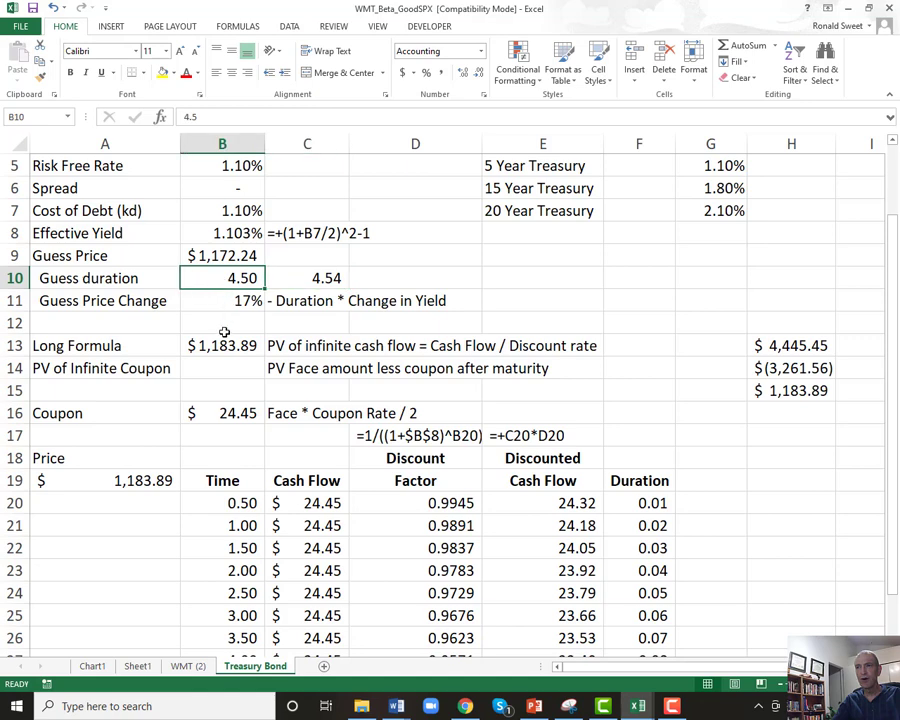
{"action": "scroll", "coordinate": [244, 226], "scroll_direction": "up", "scroll_amount": 2}
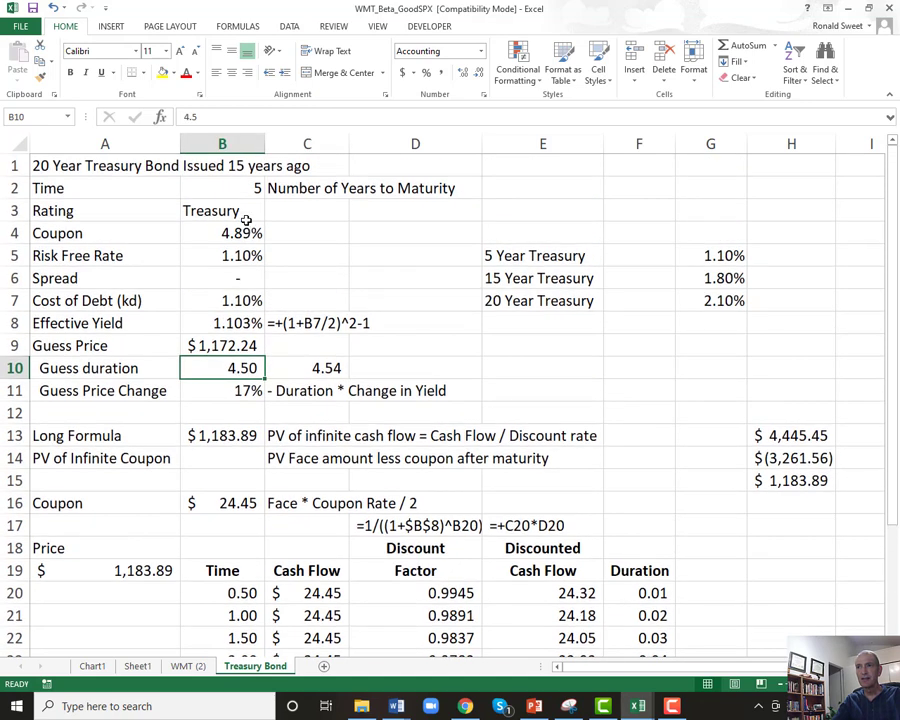
{"action": "left_click", "coordinate": [240, 212]}
{"action": "left_click", "coordinate": [230, 189]}
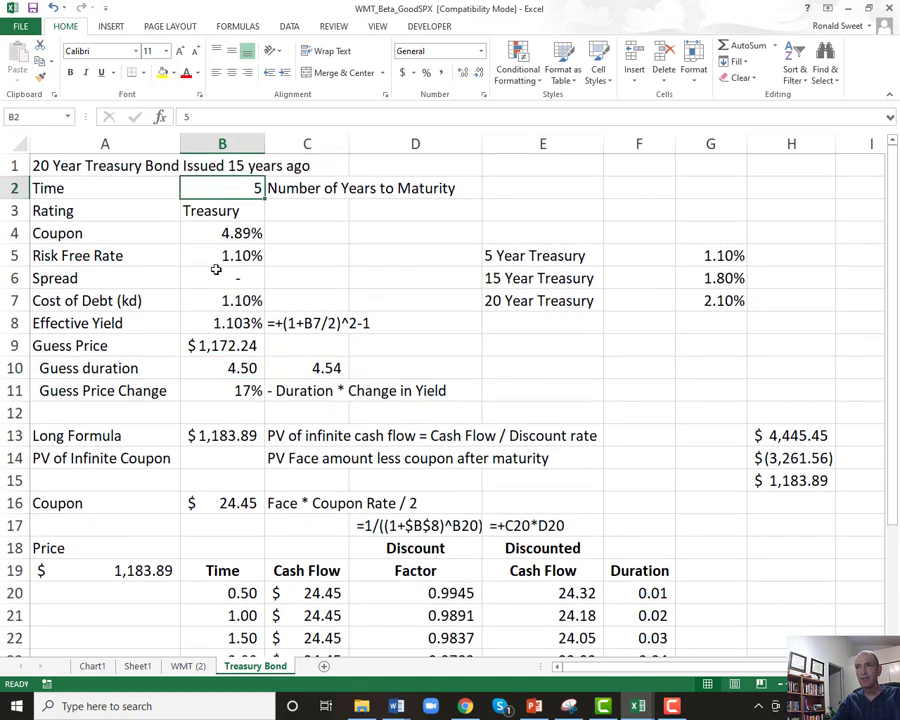
{"action": "left_click", "coordinate": [207, 371]}
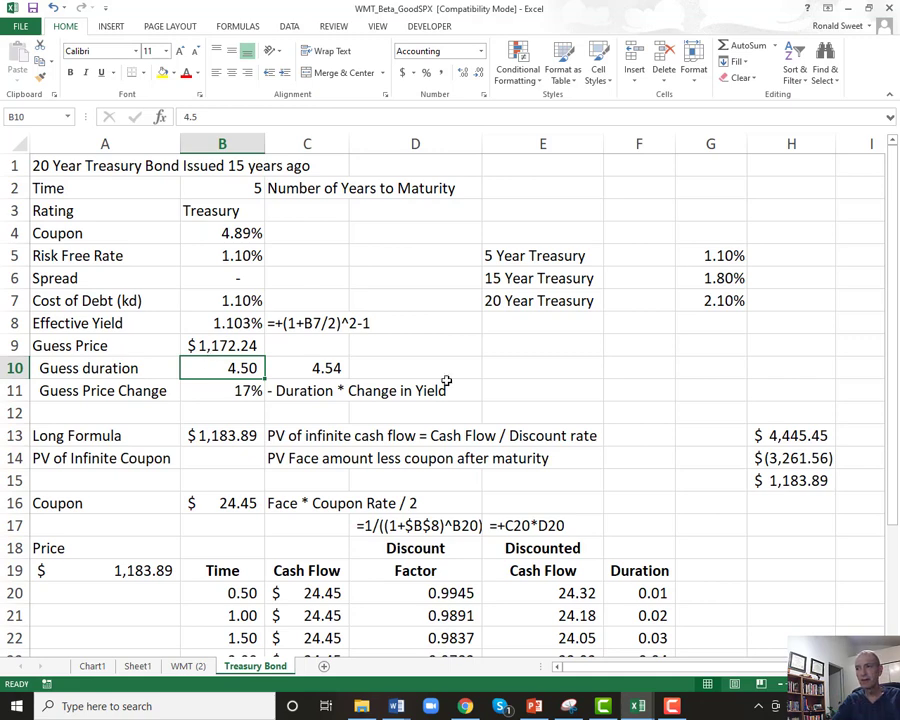
Step: Examine how the final cash flow in C29 is discounted by D29 into the discounted cash flow in E29
{"action": "scroll", "coordinate": [536, 506], "scroll_direction": "down", "scroll_amount": 3}
{"action": "left_click_drag", "start_coordinate": [325, 572], "coordinate": [510, 566]}
{"action": "left_click", "coordinate": [431, 570]}
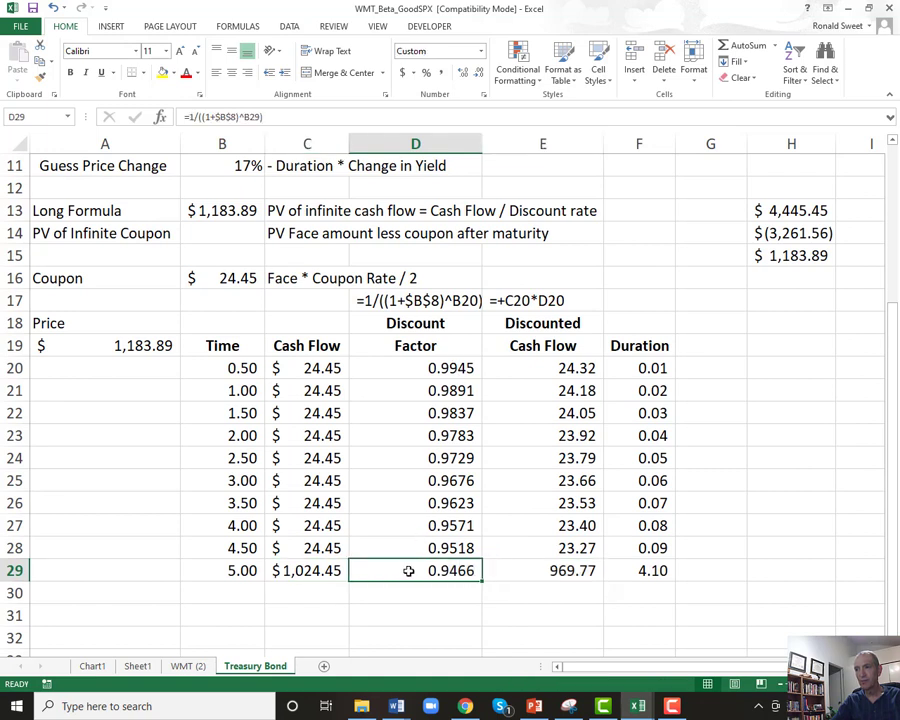
{"action": "left_click", "coordinate": [340, 570]}
{"action": "left_click_drag", "start_coordinate": [340, 570], "coordinate": [538, 569]}
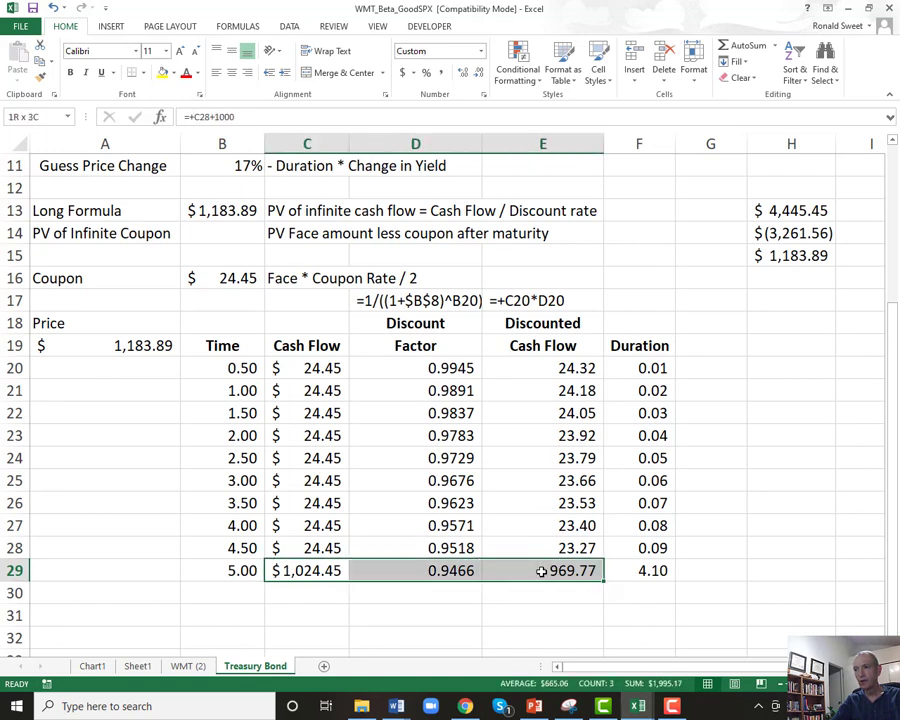
{"action": "left_click", "coordinate": [418, 572]}
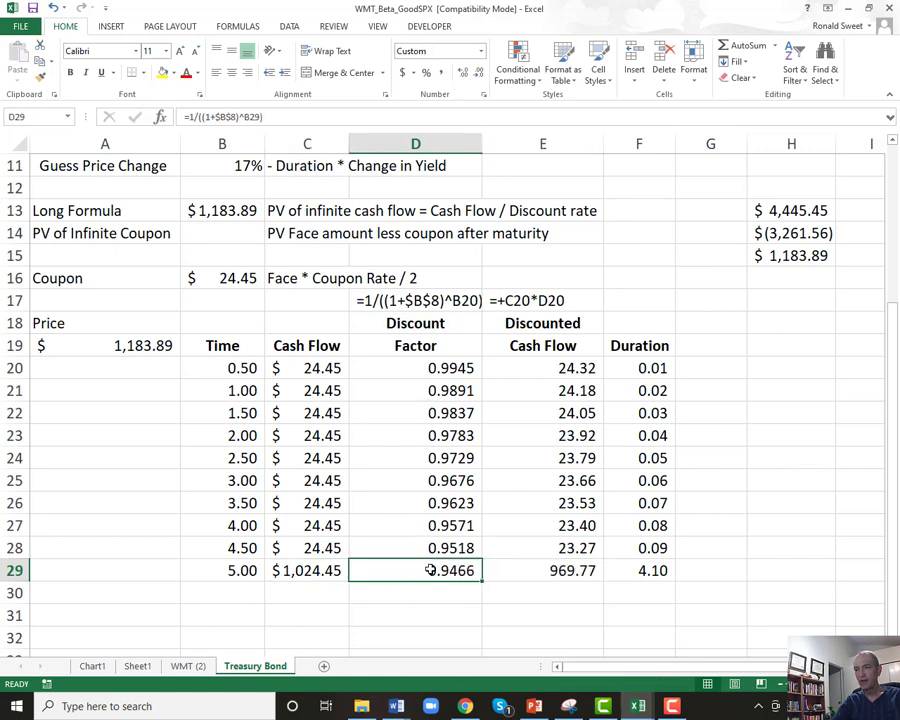
{"action": "left_click", "coordinate": [557, 571]}
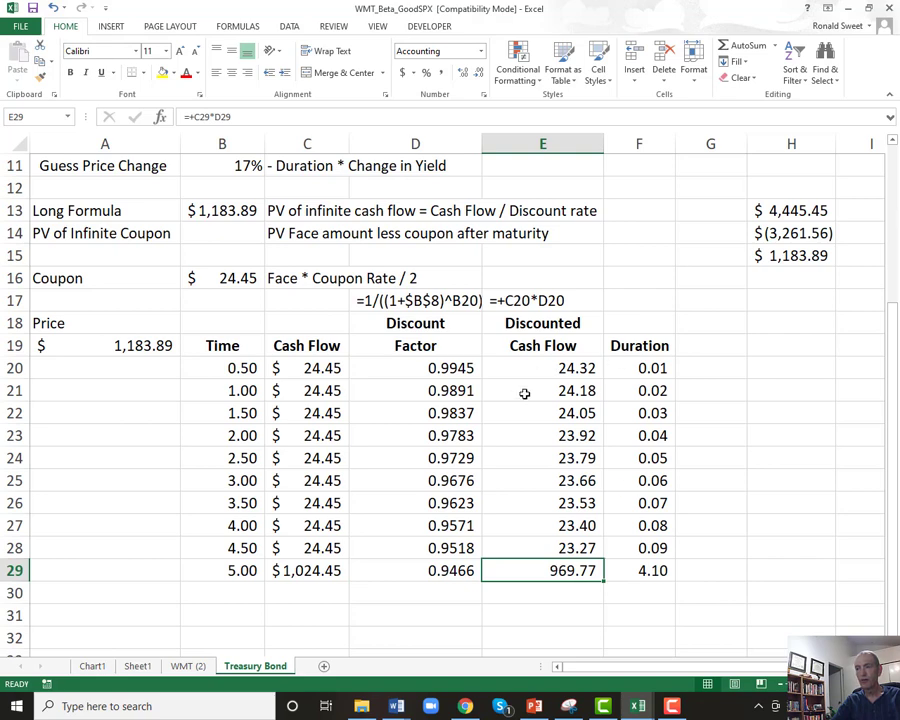
Step: Set the risk-free rate in B5 to 3% to test its effect on duration
{"action": "scroll", "coordinate": [315, 458], "scroll_direction": "up", "scroll_amount": 4}
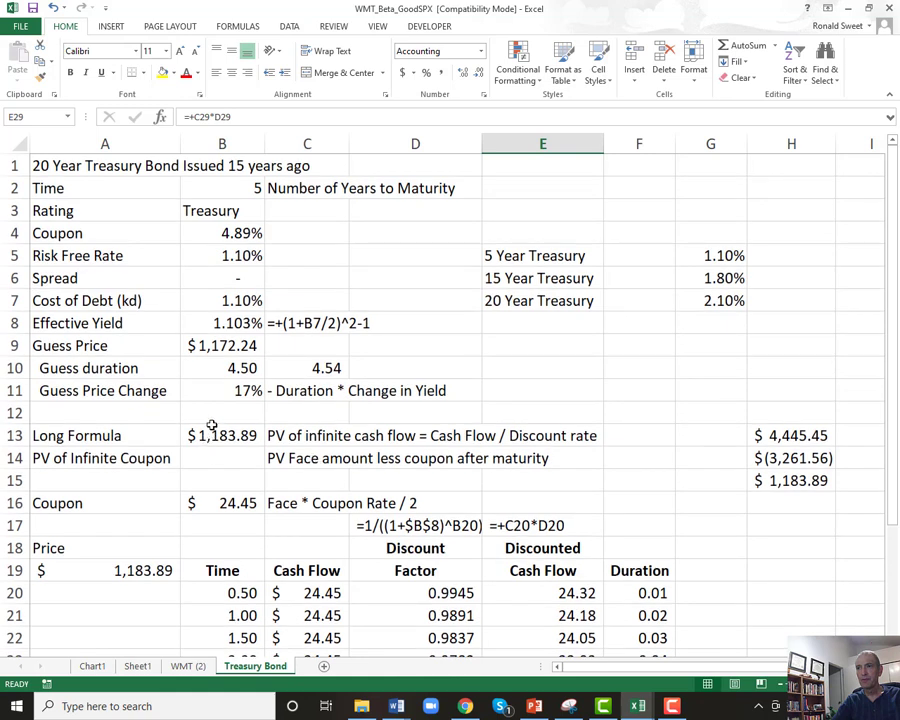
{"action": "left_click", "coordinate": [229, 301]}
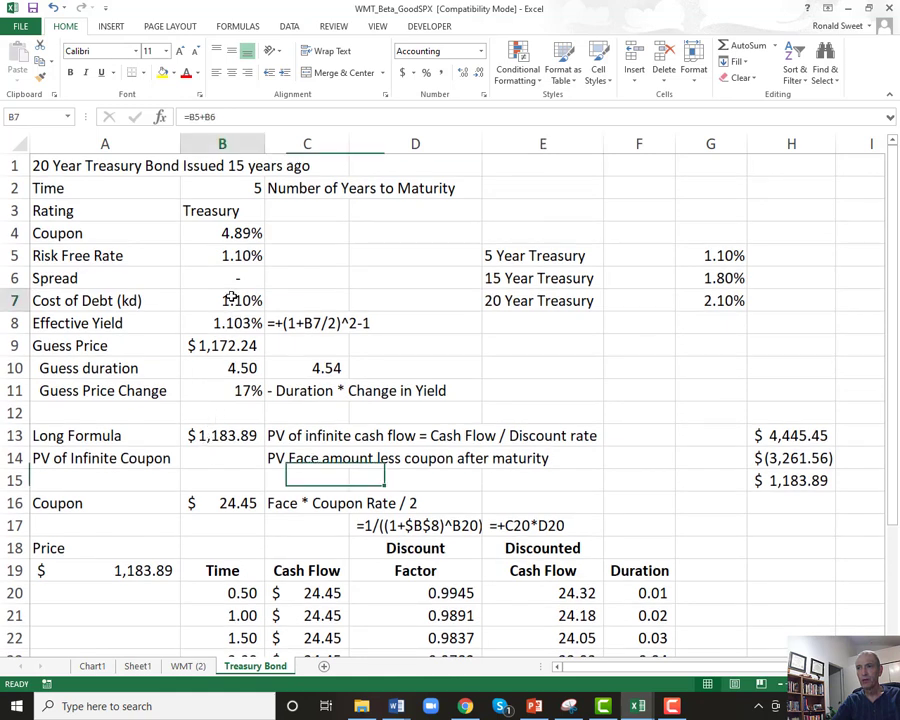
{"action": "left_click", "coordinate": [211, 370]}
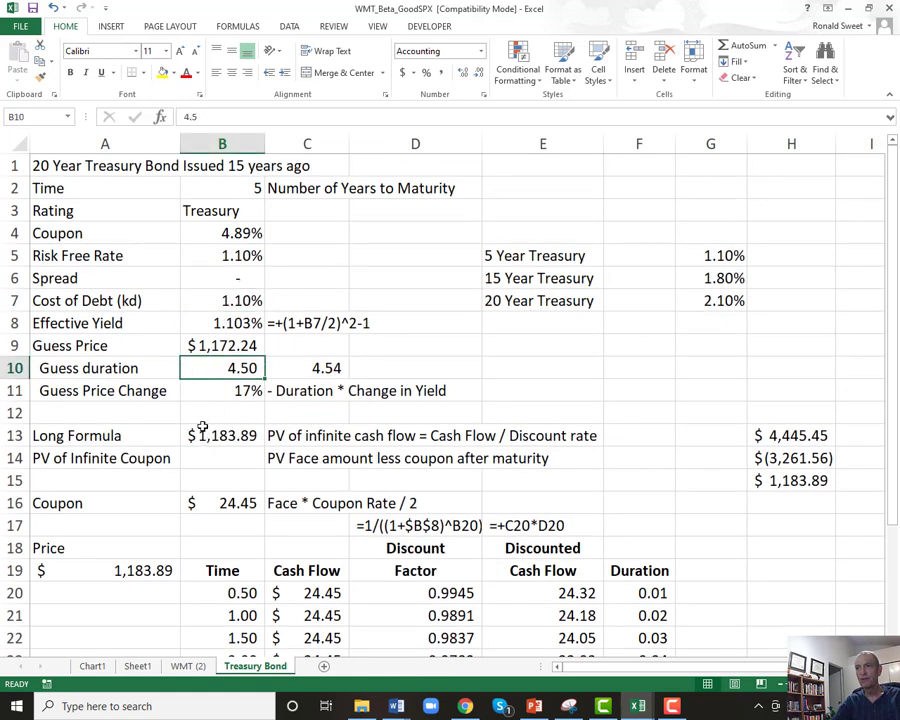
{"action": "left_click", "coordinate": [228, 302]}
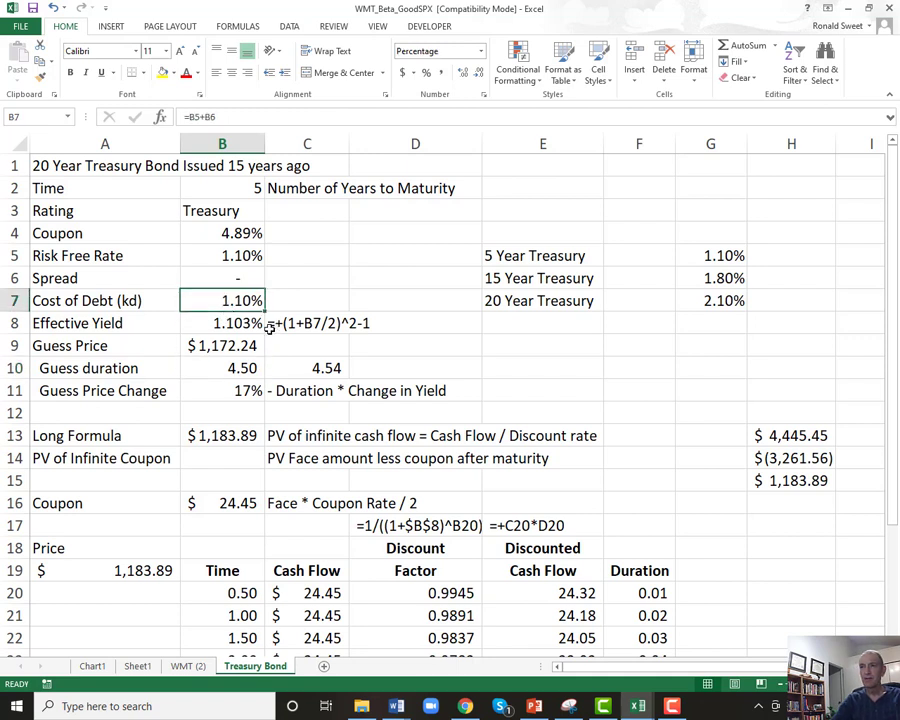
{"action": "key", "text": "Up"}
{"action": "key", "text": "Up"}
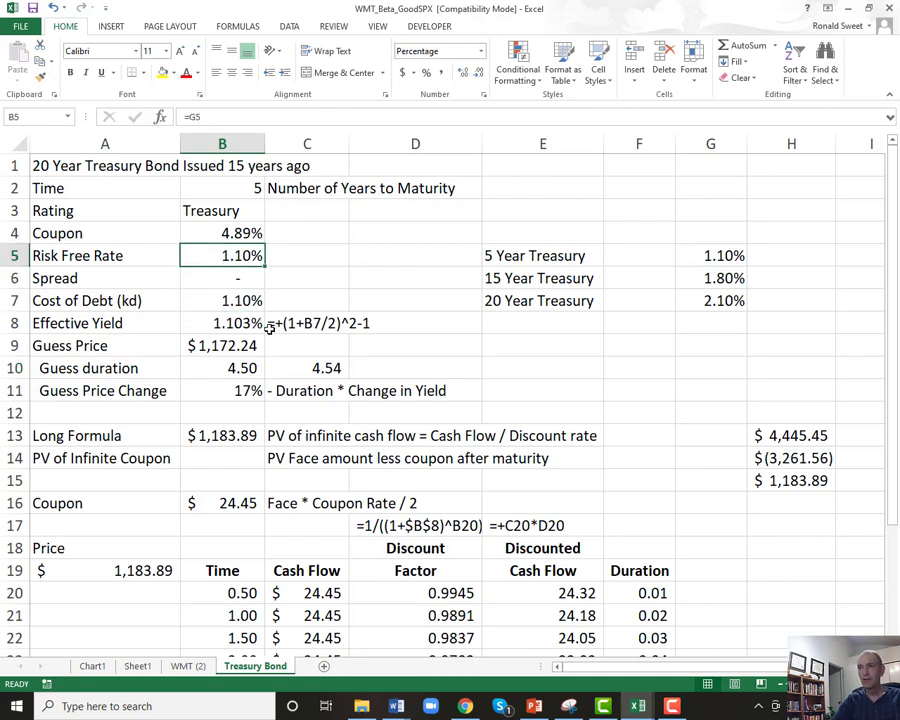
{"action": "type", "text": "3"}
{"action": "key", "text": "Return"}
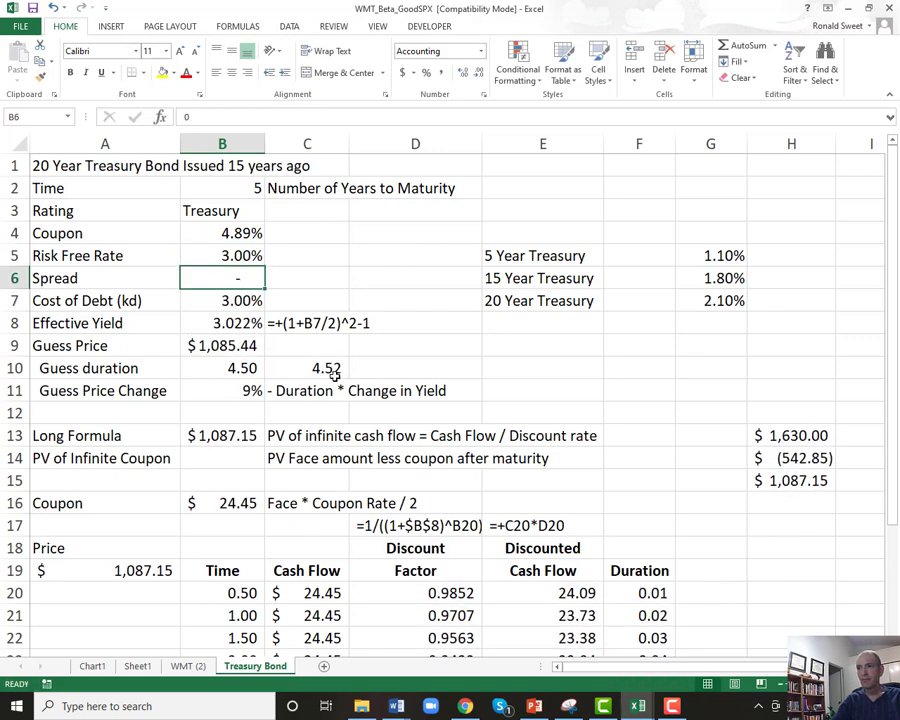
Step: Set the risk-free rate in B5 to 10% and check the calculated duration in C10
{"action": "left_click", "coordinate": [240, 258]}
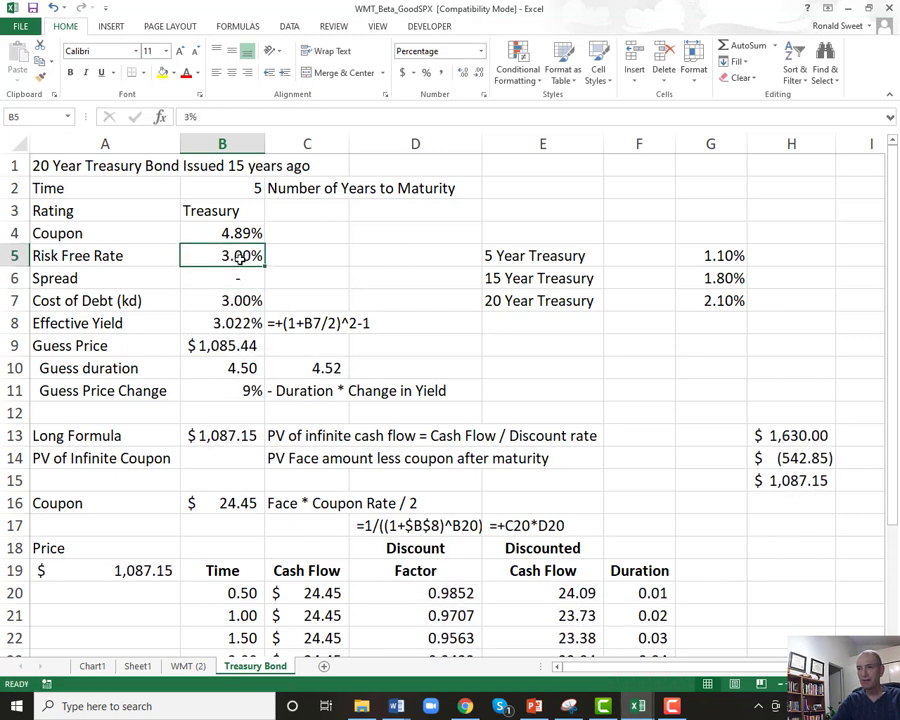
{"action": "type", "text": "10"}
{"action": "key", "text": "Return"}
{"action": "left_click", "coordinate": [312, 368]}
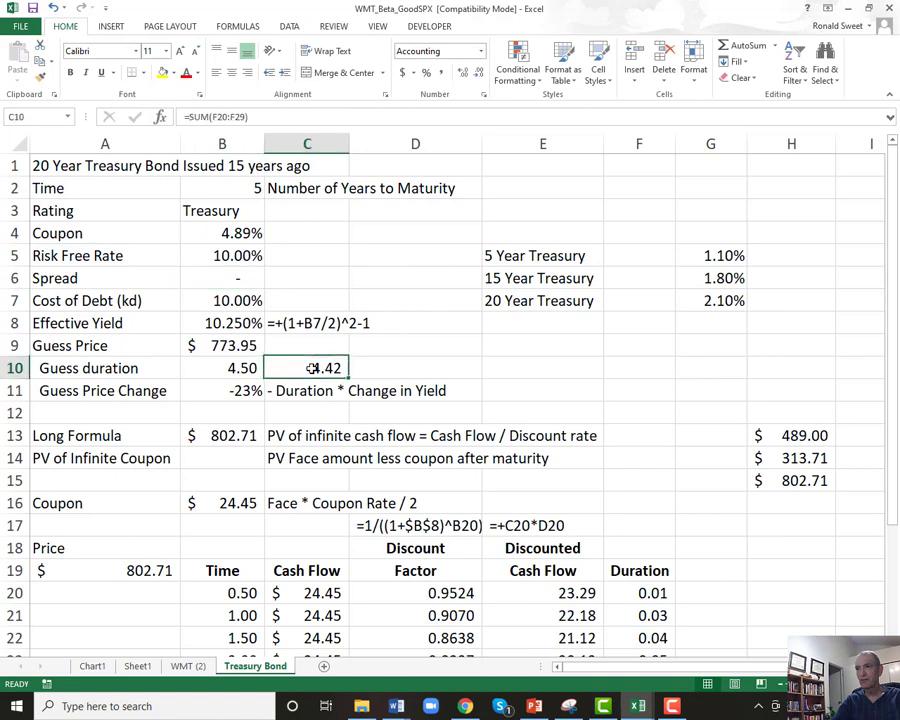
Step: Undo both trial changes to the risk-free rate in B5, restoring its link to G5
{"action": "key", "text": "ctrl+z"}
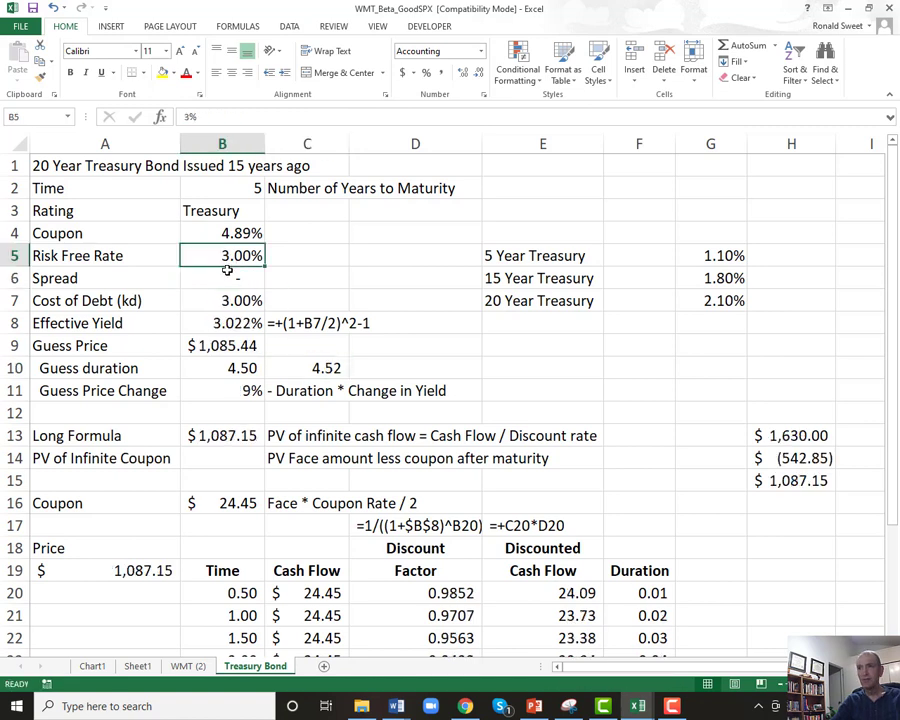
{"action": "key", "text": "ctrl+z"}
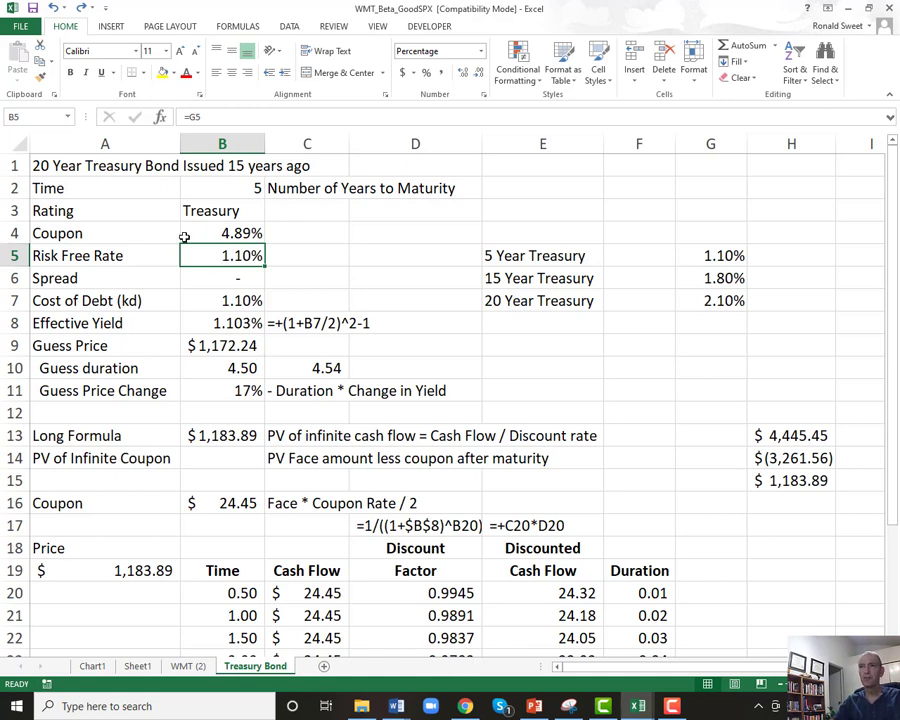
{"action": "left_click", "coordinate": [40, 166]}
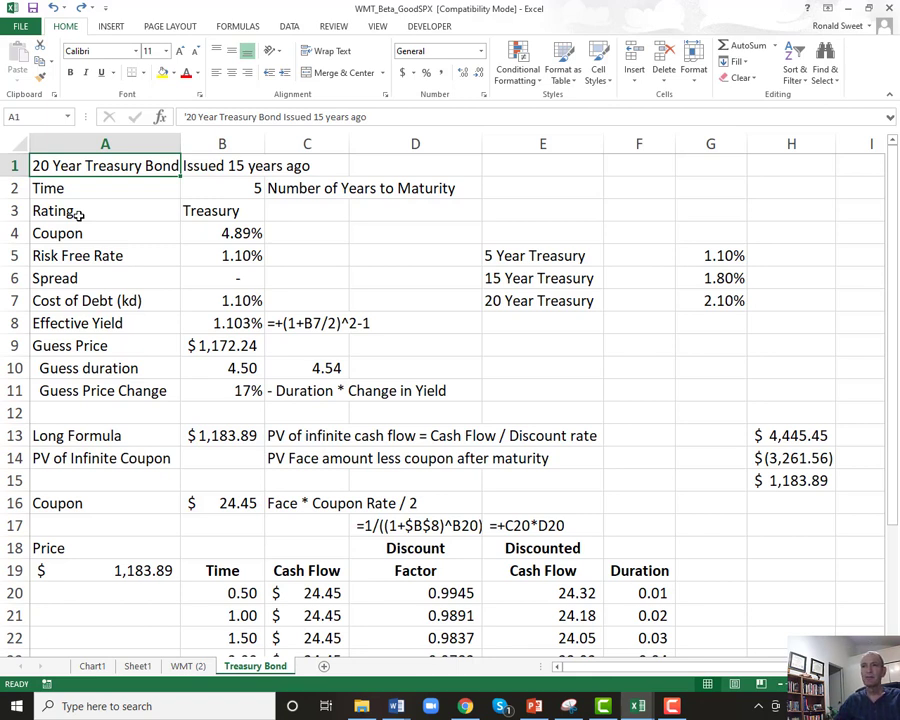
{"action": "left_click", "coordinate": [203, 253]}
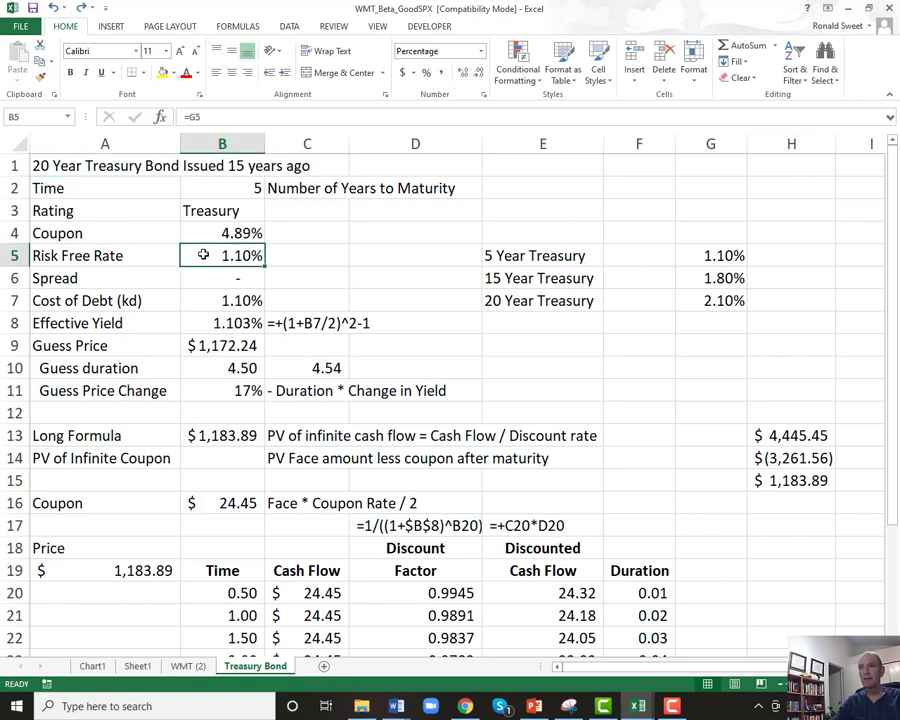
Step: Review the years to maturity in B2 and the 5 Year Treasury rate in G5 that feeds the risk-free rate
{"action": "left_click", "coordinate": [235, 183]}
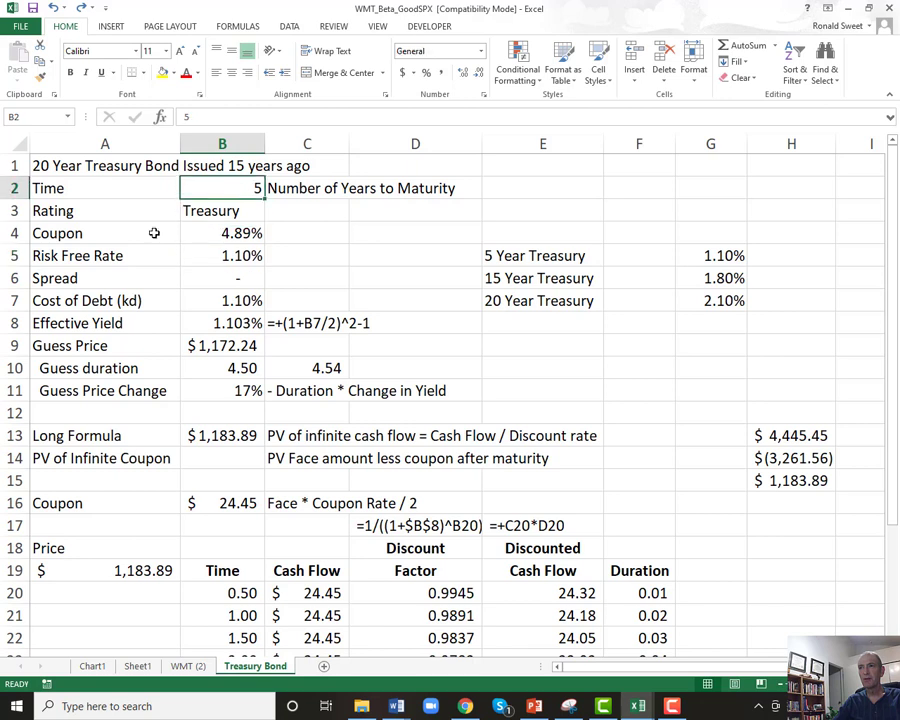
{"action": "left_click_drag", "start_coordinate": [106, 251], "coordinate": [215, 256]}
{"action": "left_click_drag", "start_coordinate": [505, 255], "coordinate": [710, 254]}
{"action": "left_click", "coordinate": [700, 255]}
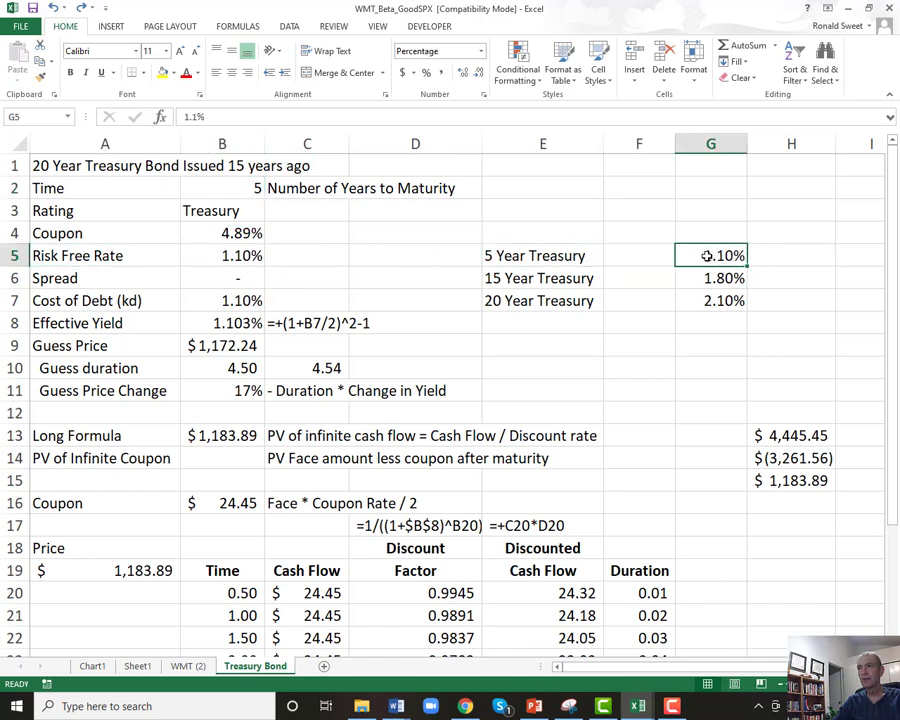
{"action": "left_click", "coordinate": [490, 255]}
{"action": "left_click_drag", "start_coordinate": [609, 252], "coordinate": [664, 248]}
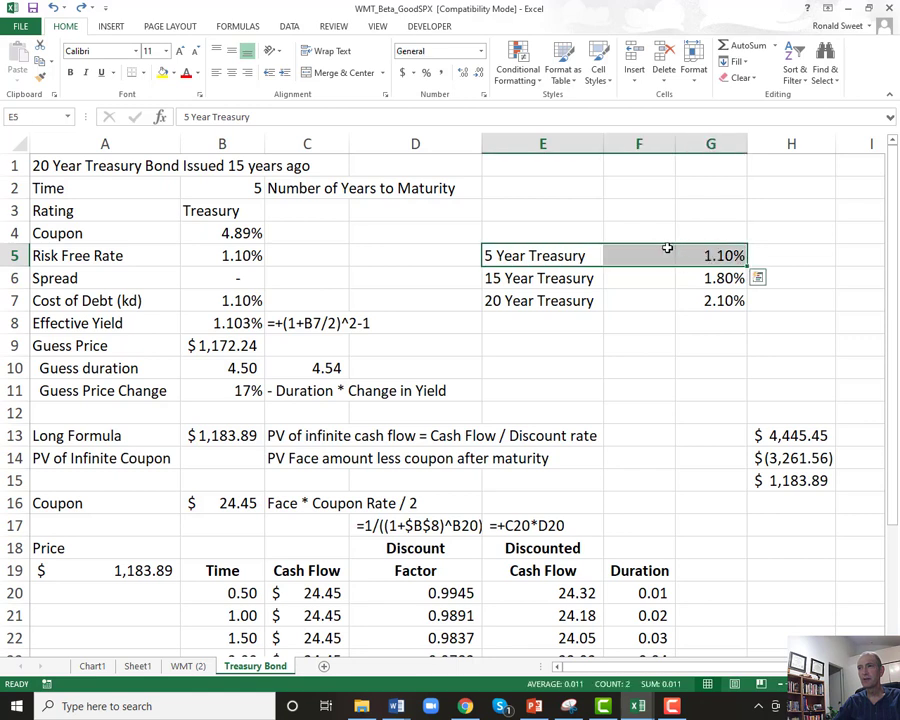
Step: Review the credit spread assumption in B6 for the Treasury bond
{"action": "left_click", "coordinate": [113, 281]}
{"action": "left_click_drag", "start_coordinate": [113, 281], "coordinate": [235, 278]}
{"action": "left_click", "coordinate": [214, 284]}
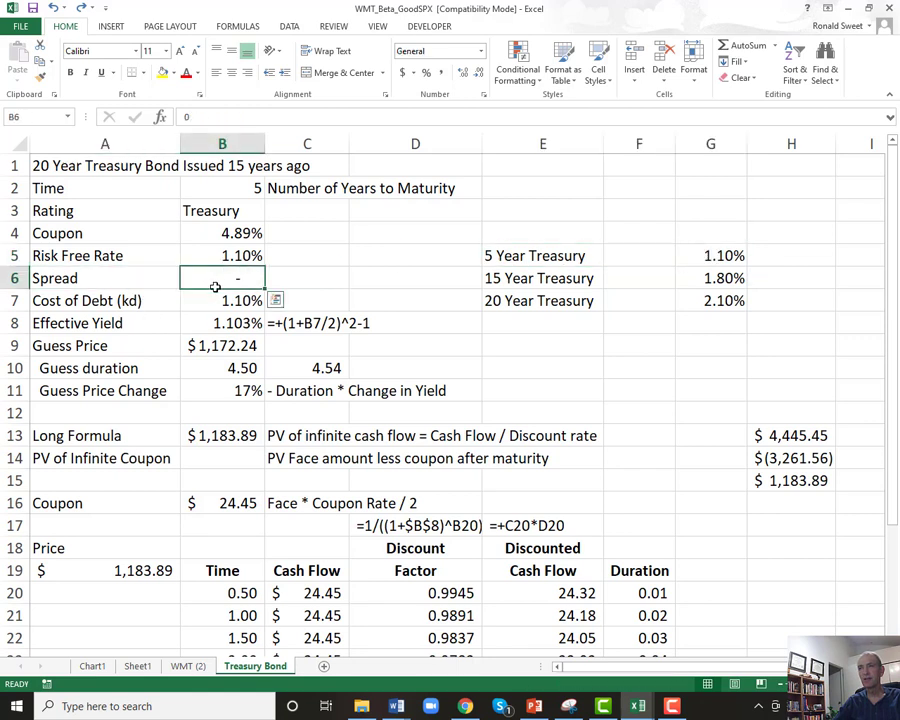
{"action": "left_click", "coordinate": [158, 276]}
{"action": "left_click_drag", "start_coordinate": [158, 276], "coordinate": [189, 275]}
{"action": "left_click", "coordinate": [190, 276]}
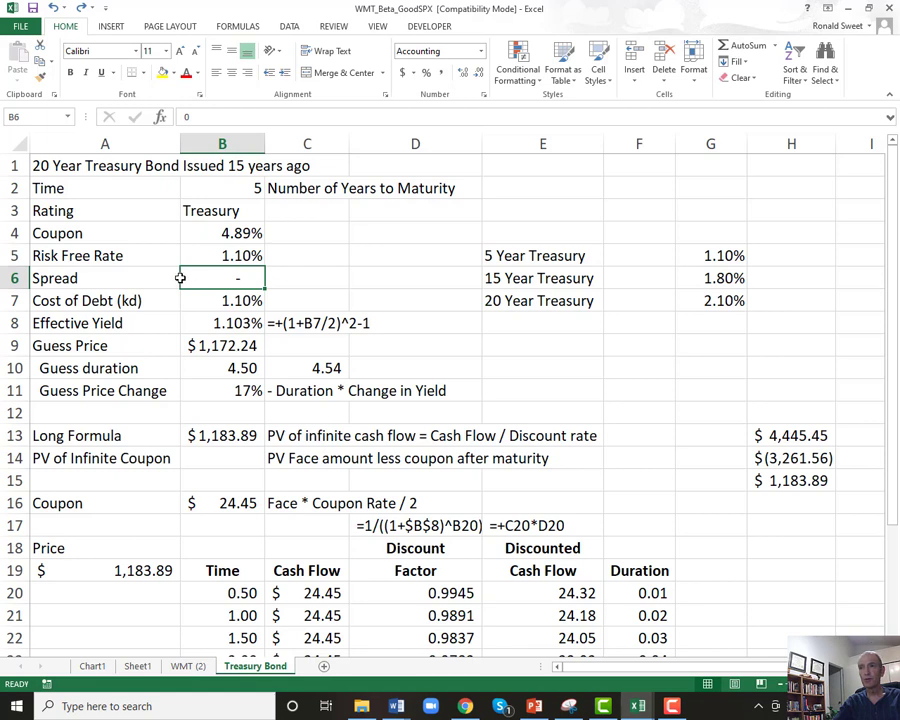
Step: Examine how B7 adds the risk-free rate and spread into the cost of debt, and how B8 converts it to effective yield
{"action": "left_click", "coordinate": [105, 300]}
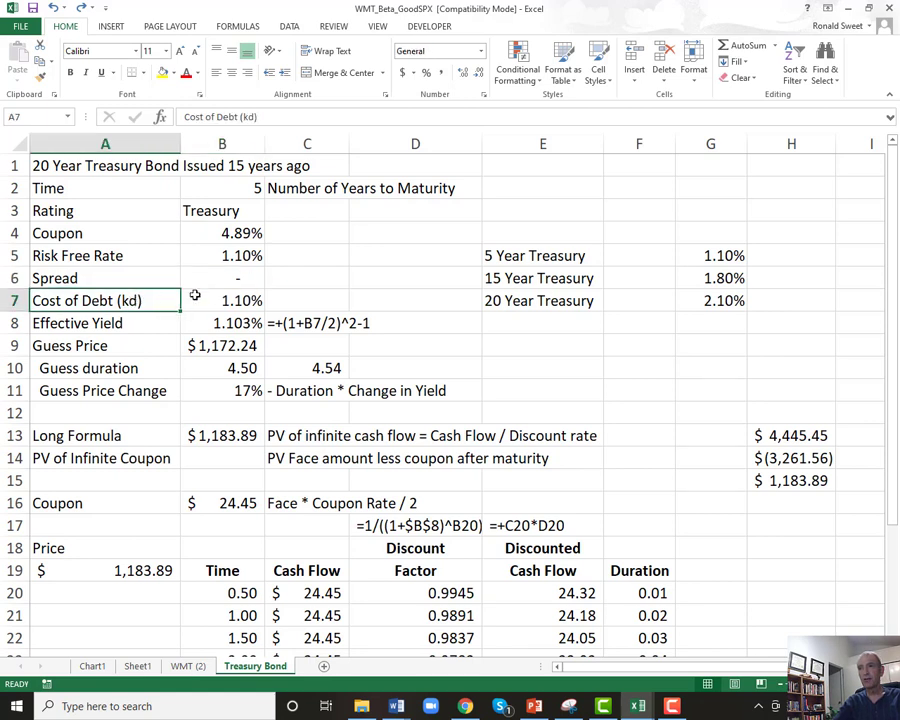
{"action": "left_click", "coordinate": [227, 302]}
{"action": "left_click", "coordinate": [227, 256]}
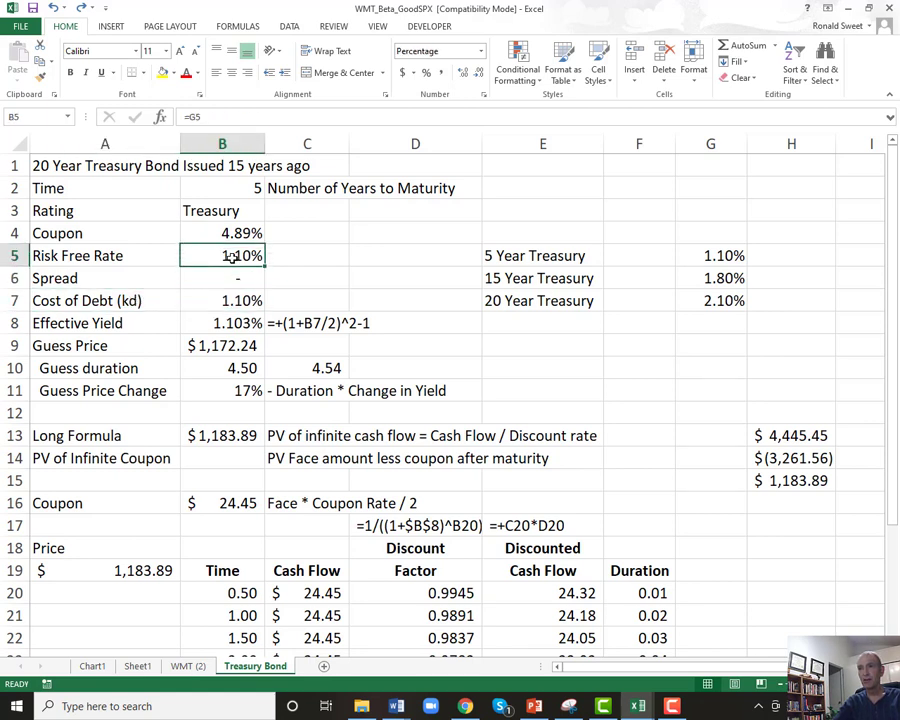
{"action": "left_click", "coordinate": [221, 280]}
{"action": "left_click_drag", "start_coordinate": [96, 277], "coordinate": [209, 279]}
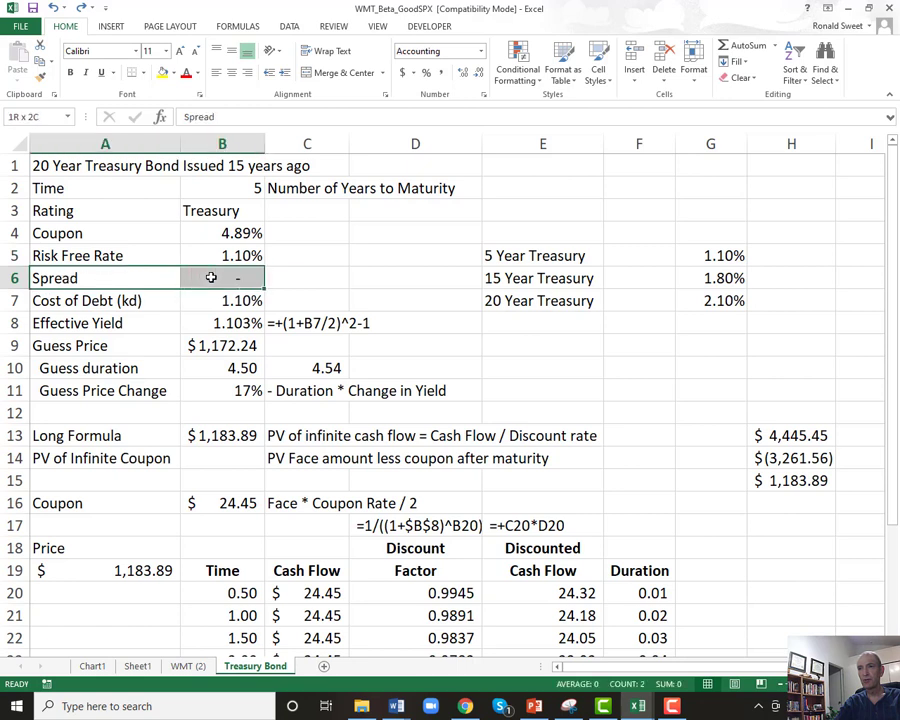
{"action": "left_click", "coordinate": [209, 283]}
{"action": "left_click", "coordinate": [196, 297]}
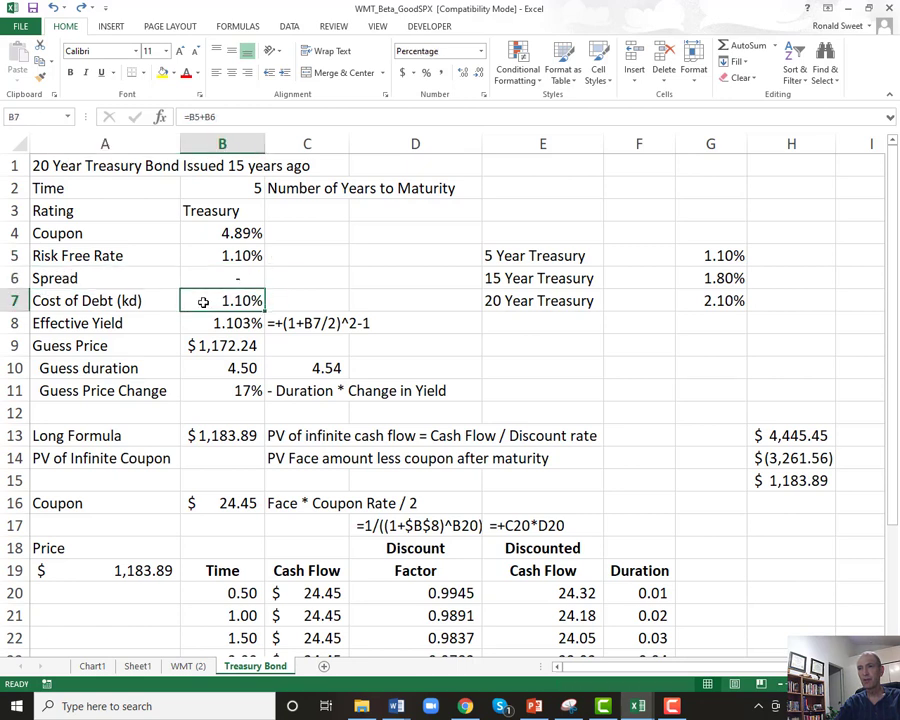
{"action": "left_click", "coordinate": [92, 322]}
{"action": "left_click", "coordinate": [232, 321]}
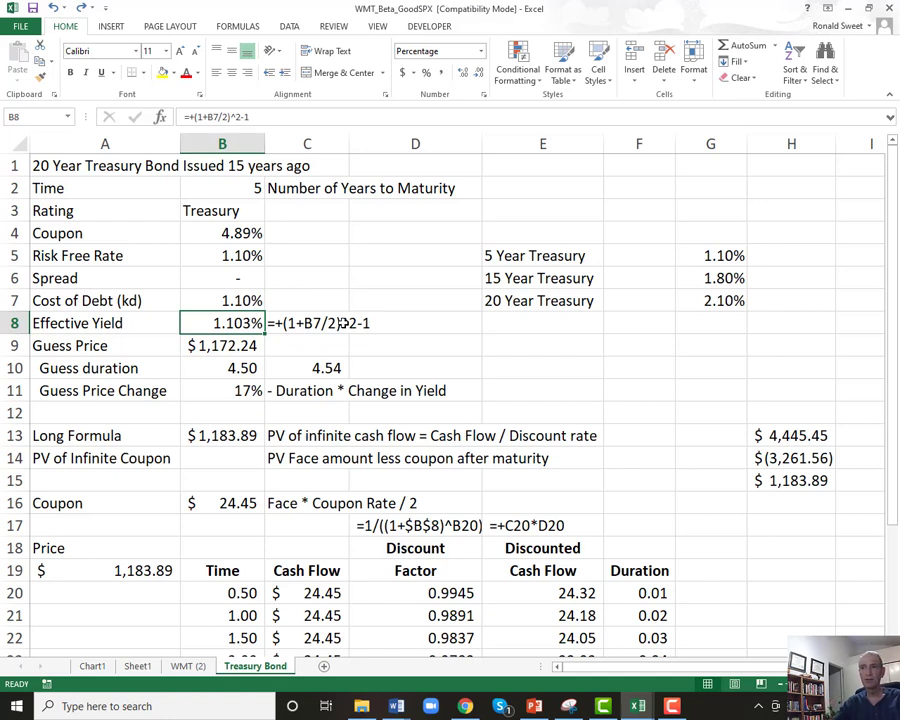
Step: Review the guess price in B9, the duration-times-yield-change note in C11, and the guessed and calculated durations in row 10
{"action": "left_click", "coordinate": [140, 345]}
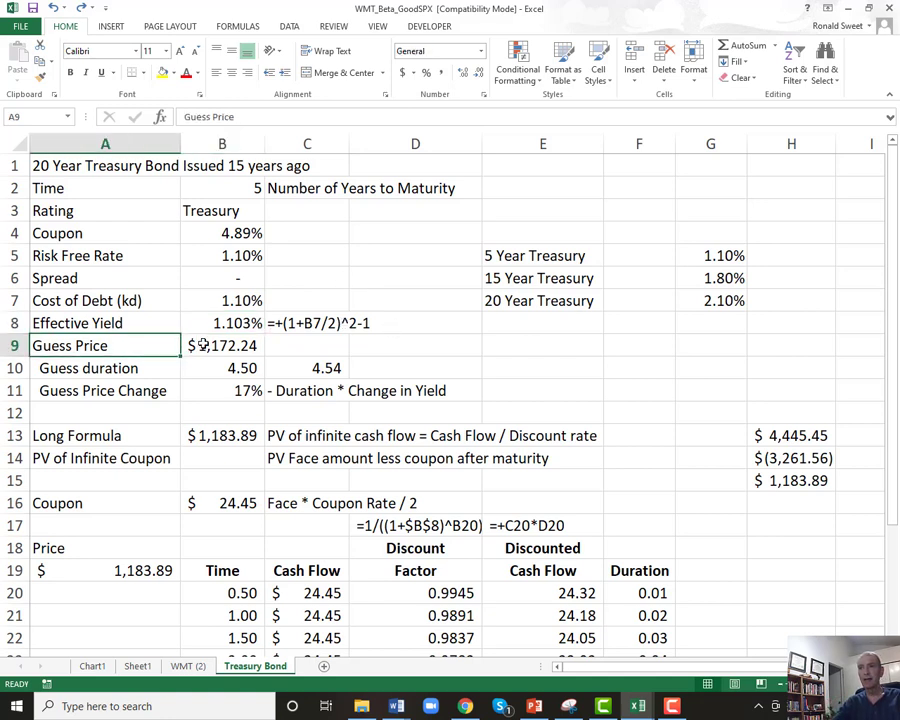
{"action": "left_click", "coordinate": [236, 347]}
{"action": "left_click", "coordinate": [343, 393]}
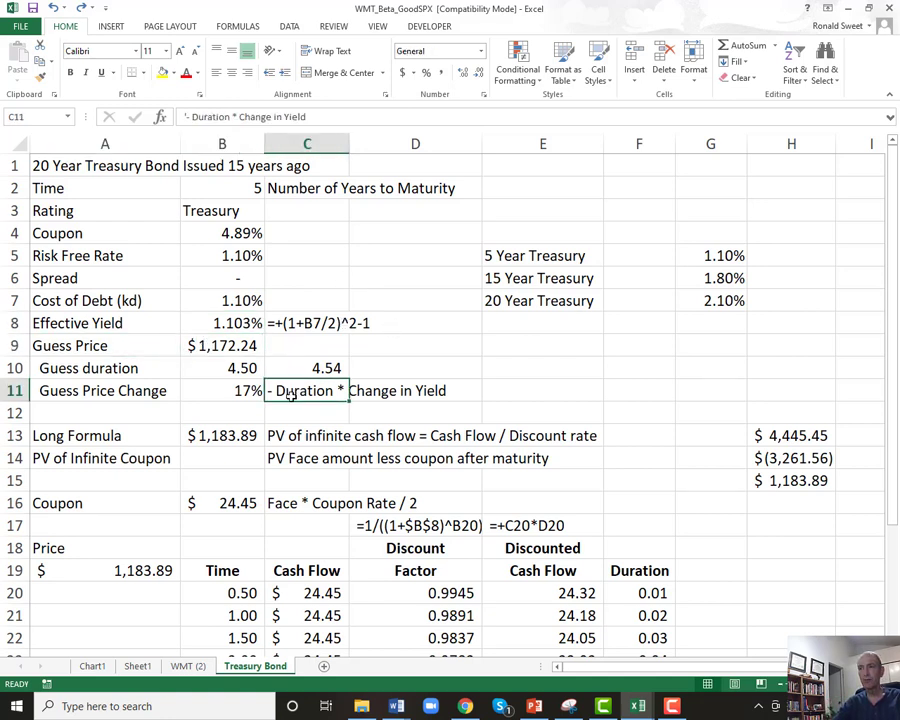
{"action": "left_click", "coordinate": [380, 391], "text": "shift"}
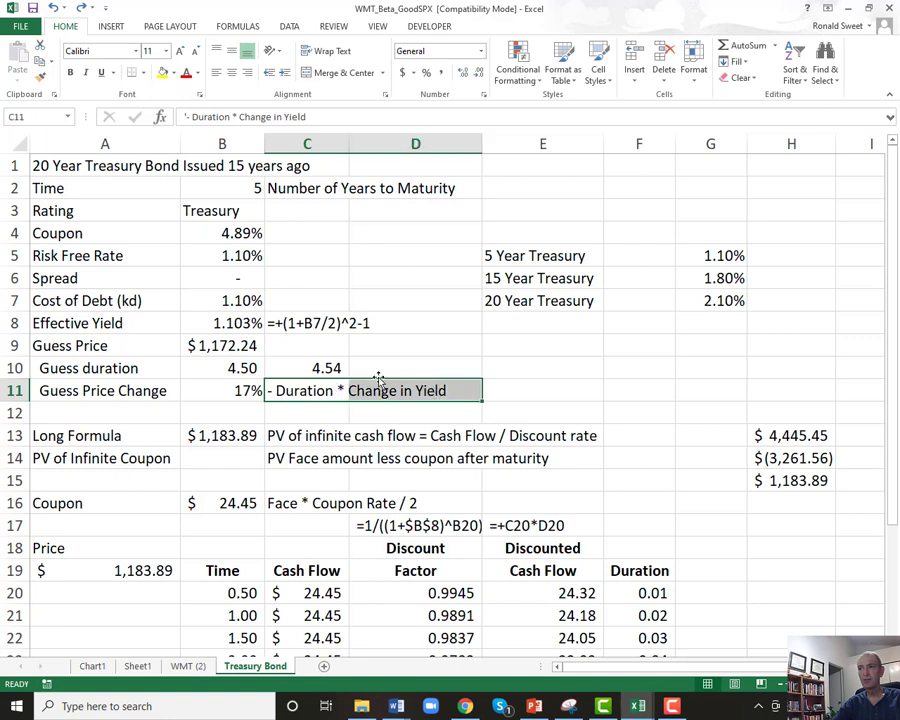
{"action": "left_click", "coordinate": [233, 188]}
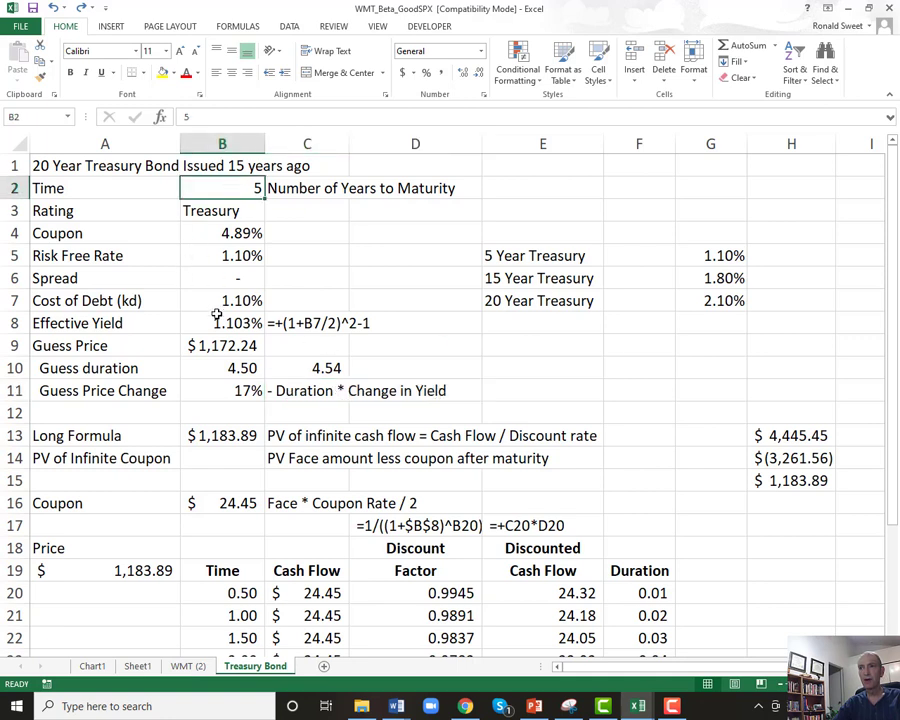
{"action": "left_click", "coordinate": [209, 367]}
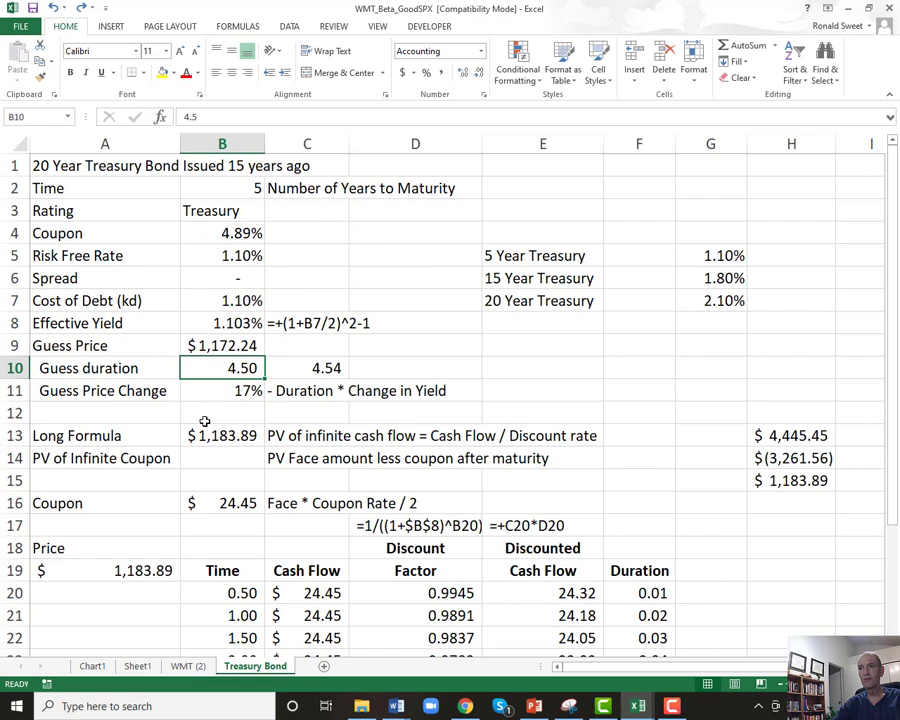
{"action": "left_click", "coordinate": [315, 368]}
{"action": "left_click", "coordinate": [232, 368]}
Step: Trace the guess price change formula in B11 to cost of debt, coupon and duration, and check the guess price formula in B9
{"action": "left_click", "coordinate": [209, 300]}
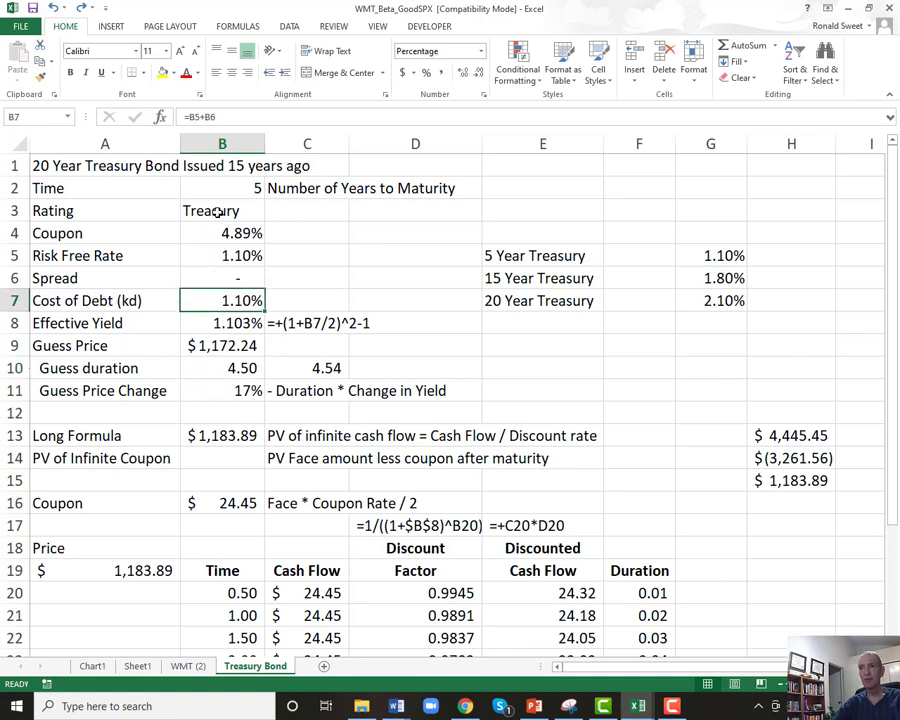
{"action": "left_click", "coordinate": [213, 233]}
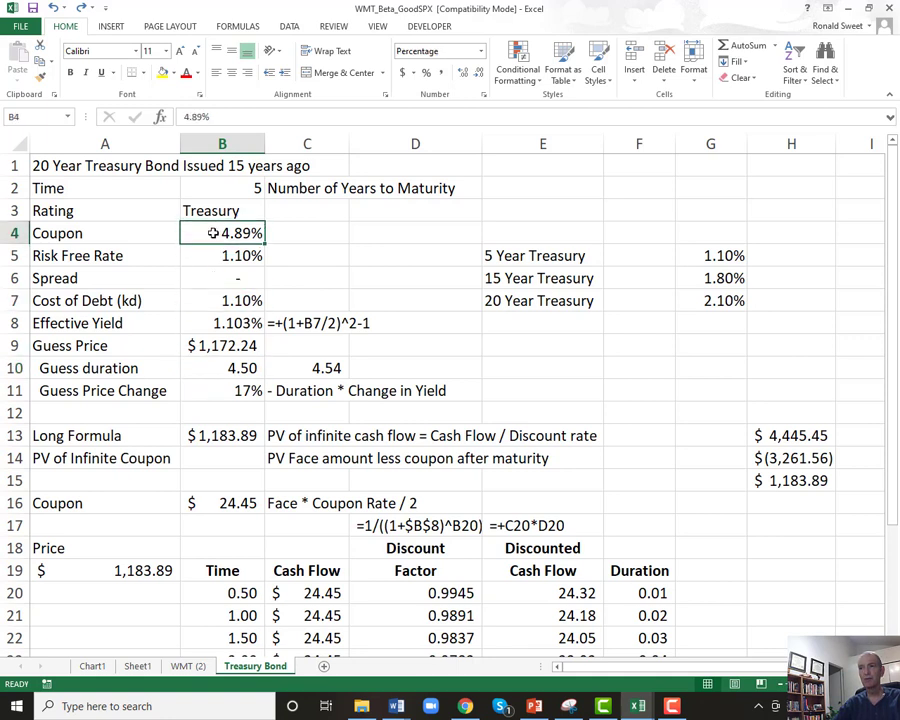
{"action": "left_click", "coordinate": [228, 388]}
{"action": "left_click", "coordinate": [272, 117]}
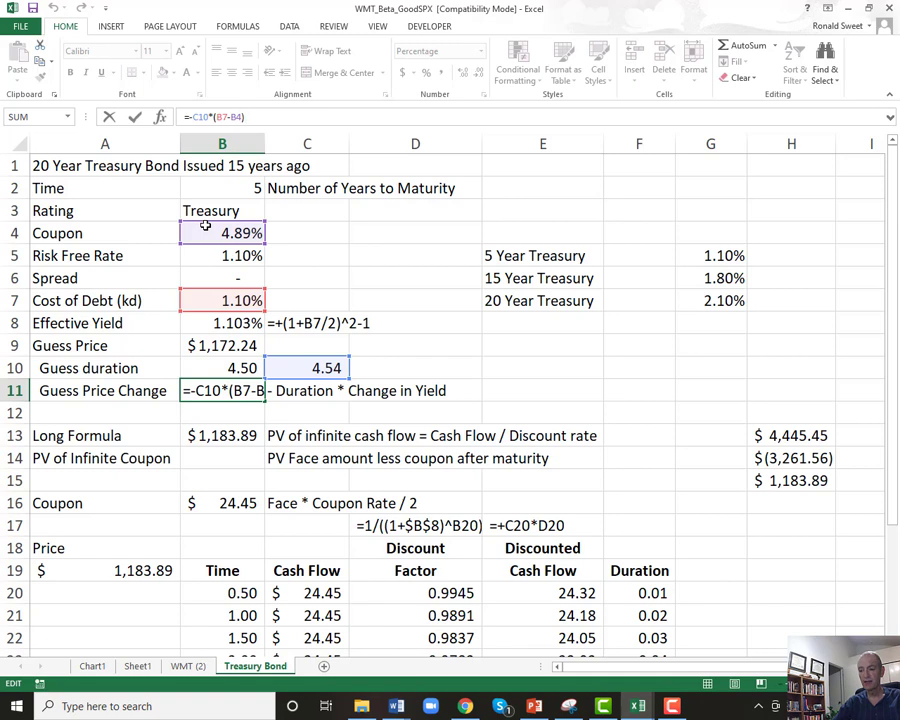
{"action": "key", "text": "Return"}
{"action": "key", "text": "Up"}
{"action": "key", "text": "Up"}
{"action": "key", "text": "Up"}
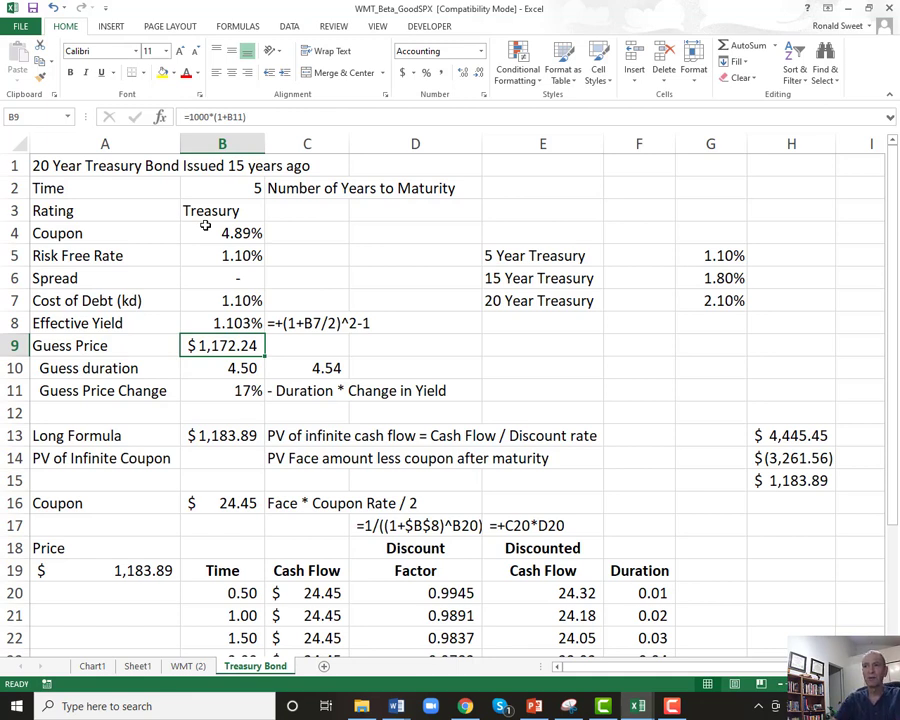
Step: Calculate the guess price's relative difference from the long-formula price in B12 with +B9/B13-1
{"action": "key", "text": "Down"}
{"action": "key", "text": "Down"}
{"action": "key", "text": "Down"}
{"action": "type", "text": "+"}
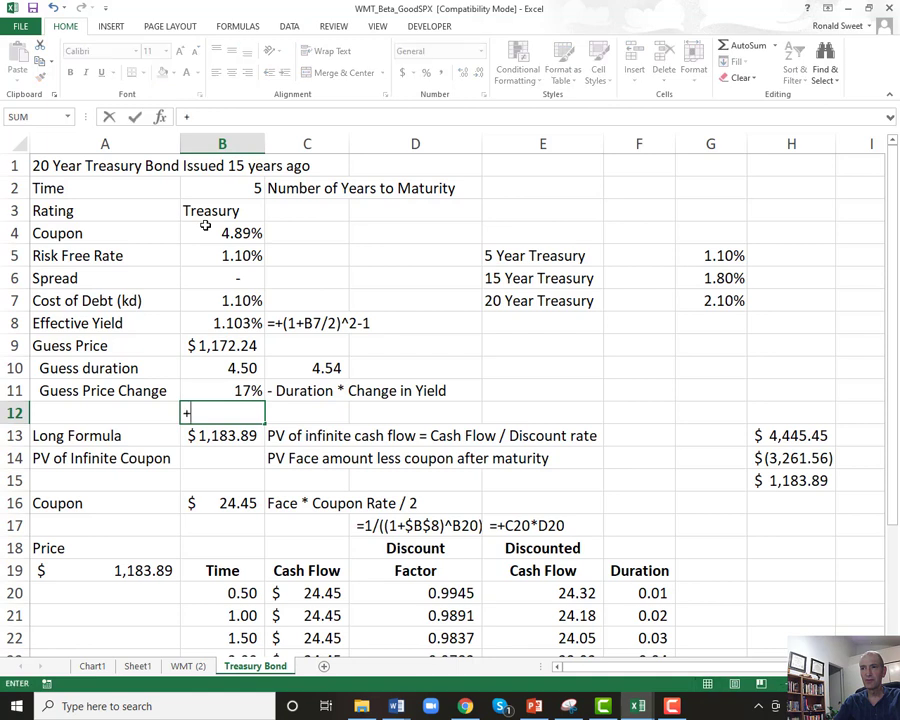
{"action": "key", "text": "Up"}
{"action": "key", "text": "Up"}
{"action": "key", "text": "Up"}
{"action": "type", "text": "/"}
{"action": "key", "text": "Down"}
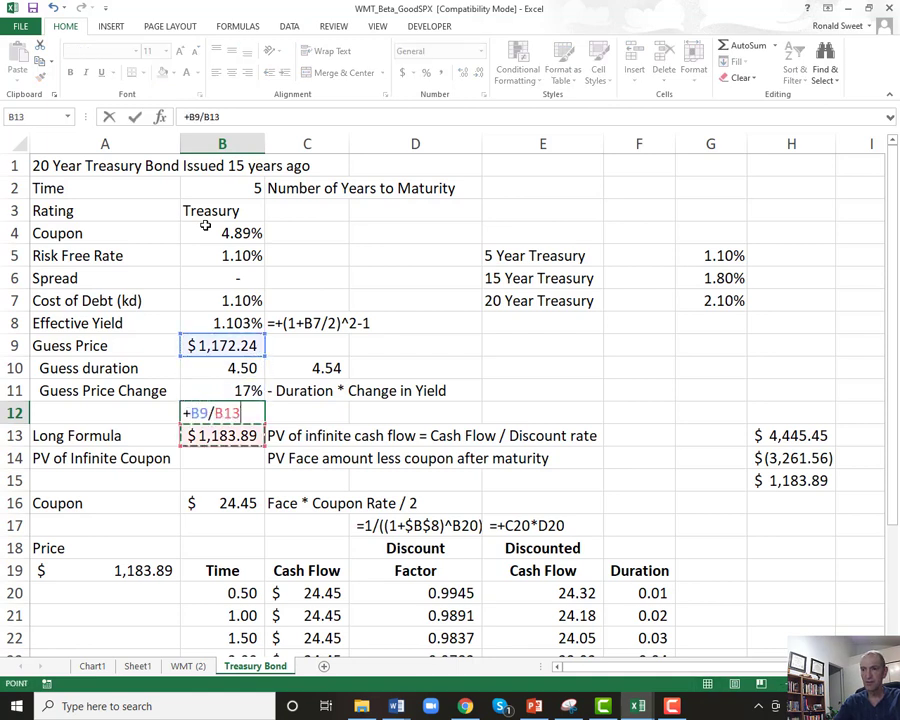
{"action": "type", "text": "-1"}
{"action": "key", "text": "Return"}
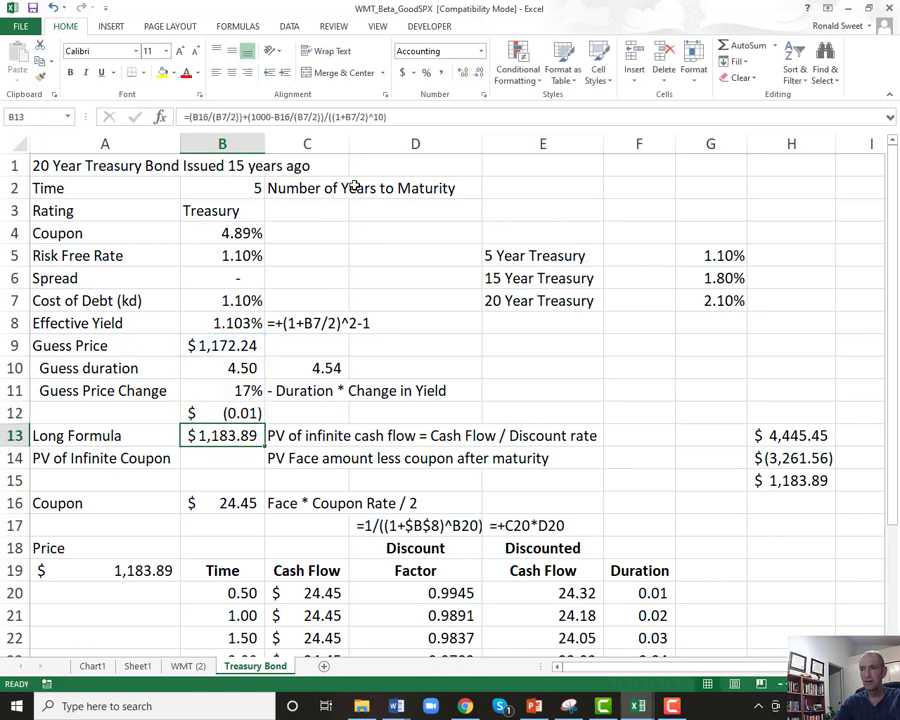
Step: Format the price difference in B12 as a percentage with two decimals, check it, and clear the cell's contents
{"action": "key", "text": "Up"}
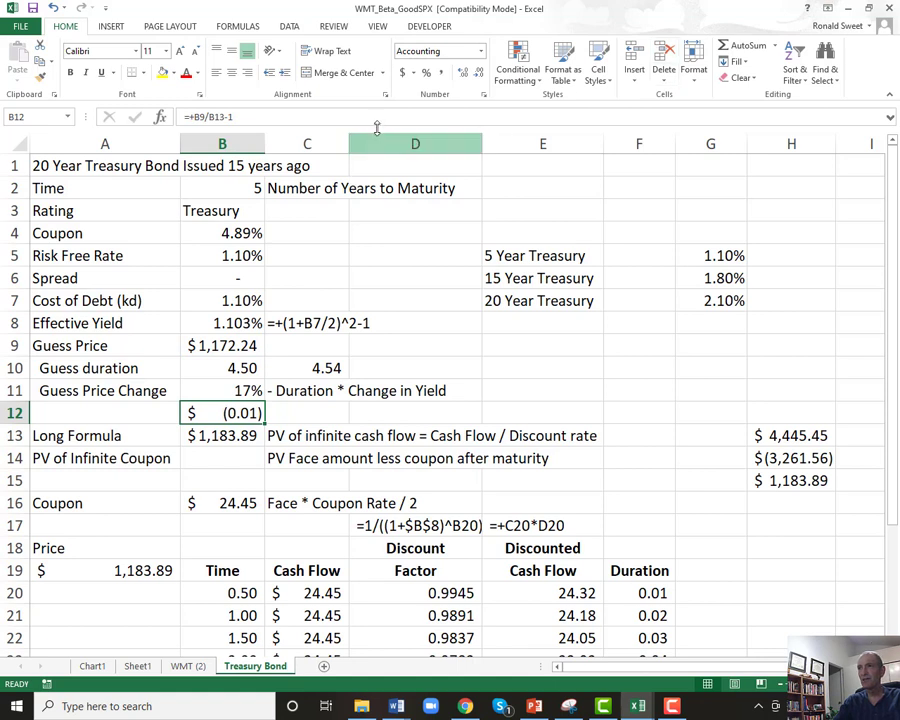
{"action": "left_click", "coordinate": [426, 72]}
{"action": "left_click", "coordinate": [462, 73]}
{"action": "left_click", "coordinate": [462, 73]}
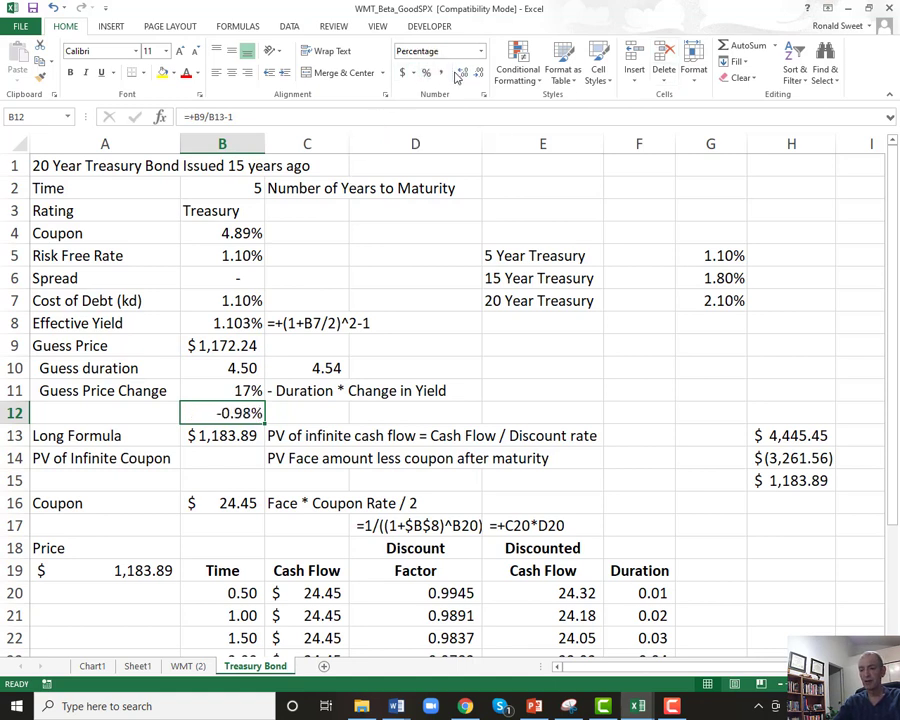
{"action": "key", "text": "Delete"}
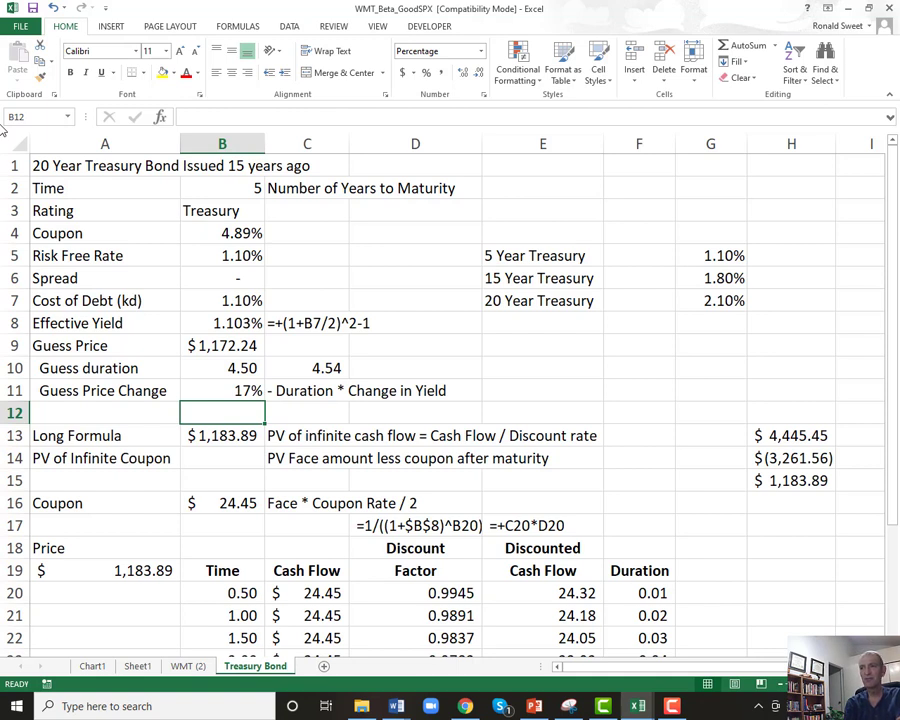
Step: Examine the long price formula in B13, its infinite cash flow explanation in C13, and the semiannual coupon formula in B16
{"action": "key", "text": "Down"}
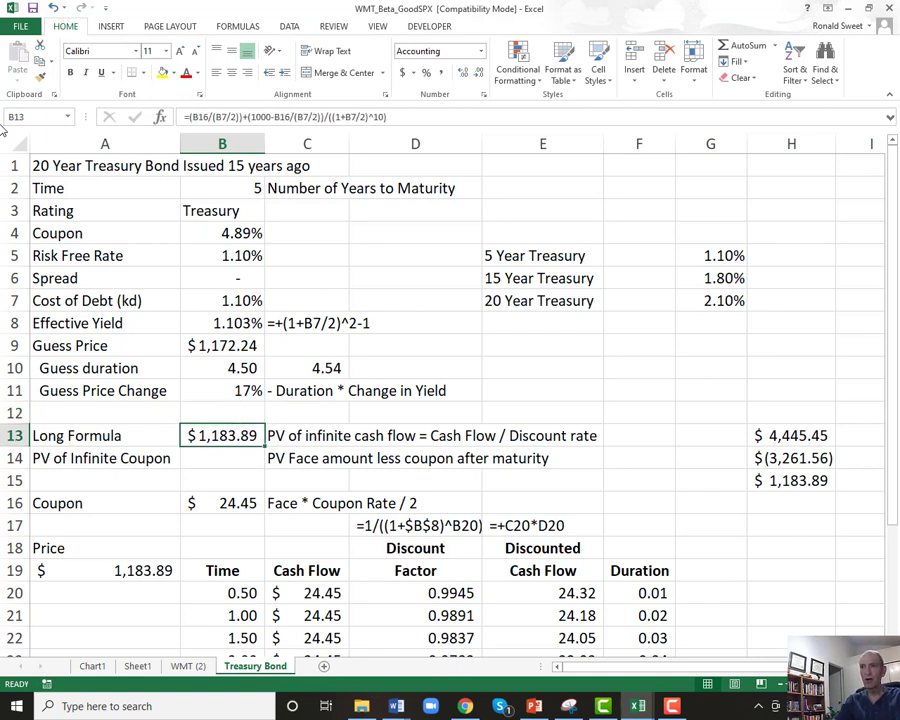
{"action": "key", "text": "Right"}
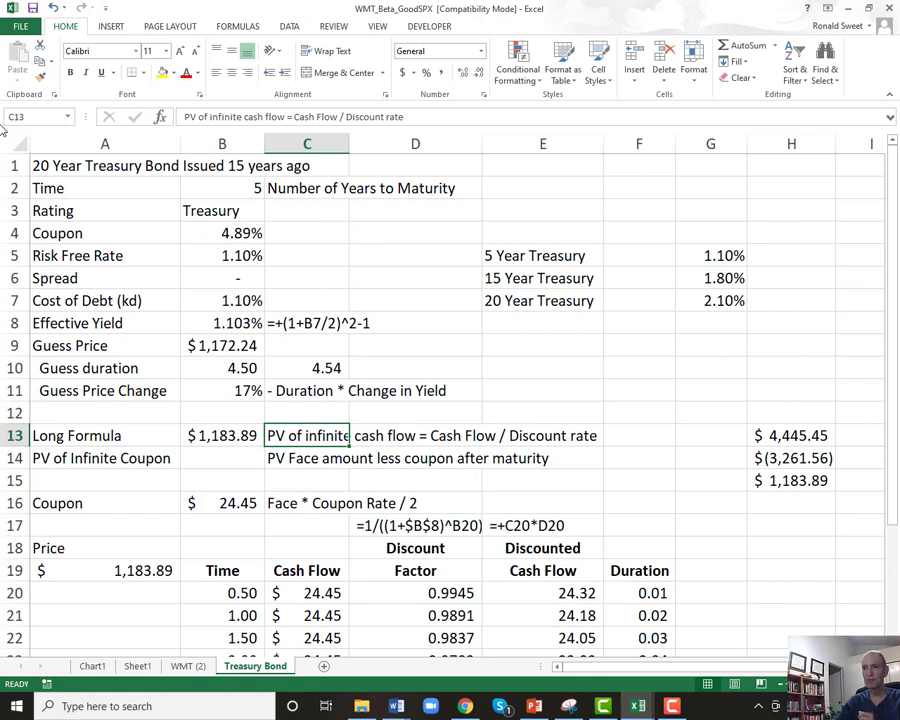
{"action": "key", "text": "Left"}
{"action": "key", "text": "Left"}
{"action": "key", "text": "Down"}
{"action": "key", "text": "Down"}
{"action": "key", "text": "Down"}
{"action": "key", "text": "Down"}
{"action": "key", "text": "Down"}
{"action": "key", "text": "Down"}
{"action": "key", "text": "Down"}
{"action": "key", "text": "Down"}
{"action": "key", "text": "Down"}
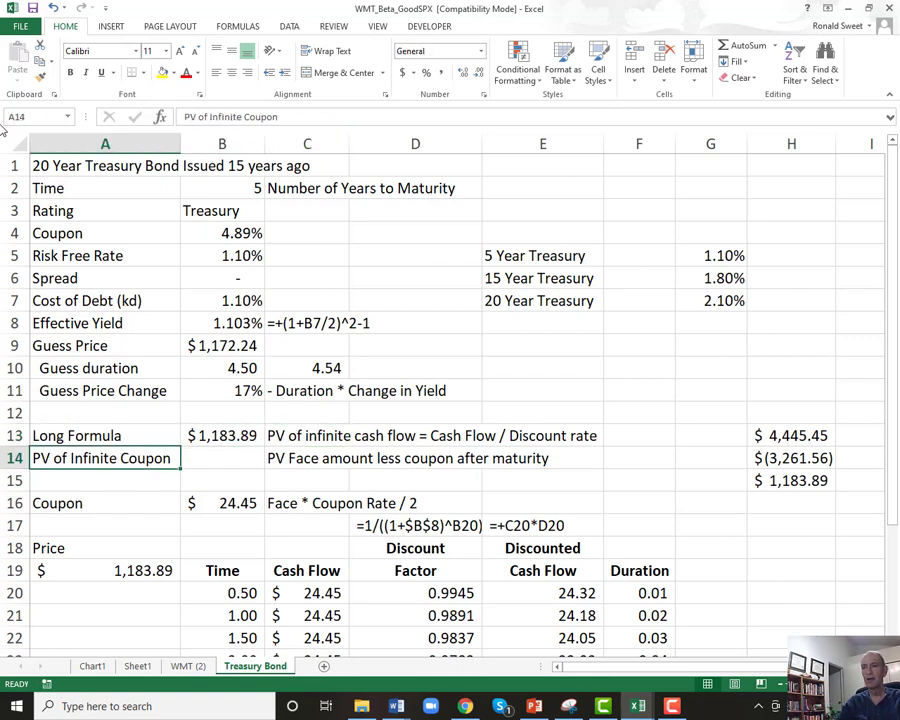
{"action": "key", "text": "Down"}
{"action": "key", "text": "Down"}
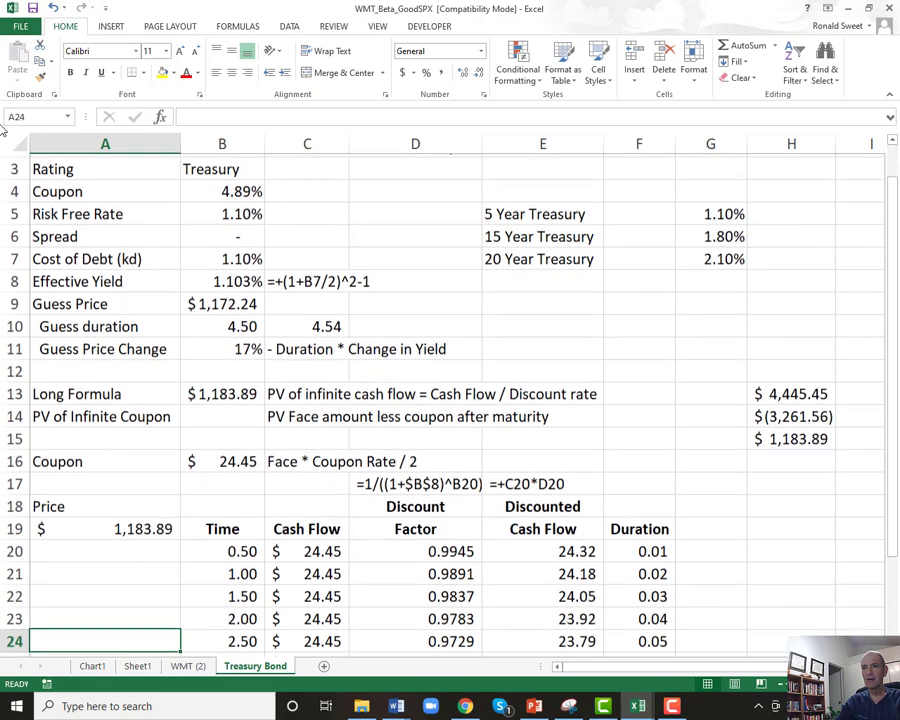
{"action": "key", "text": "Up"}
{"action": "key", "text": "Up"}
{"action": "key", "text": "Up"}
{"action": "key", "text": "Up"}
{"action": "key", "text": "Up"}
{"action": "key", "text": "Up"}
{"action": "key", "text": "Up"}
{"action": "key", "text": "Up"}
{"action": "key", "text": "Right"}
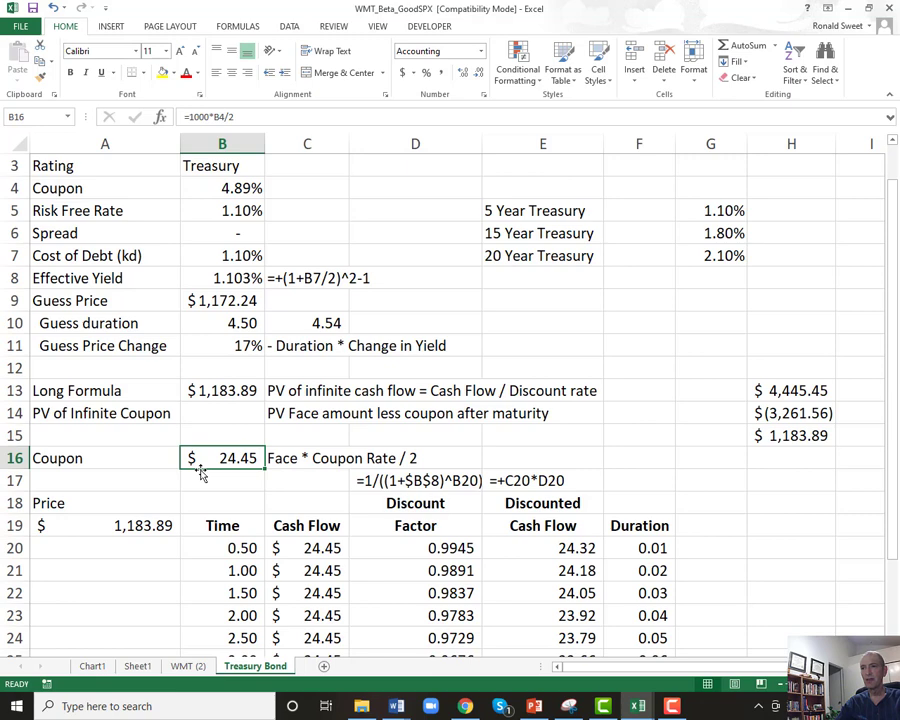
Step: Examine the discounted cash flow table's time periods in B20:B29, the cash flows in C20:C29, and the final payment formula in C29
{"action": "scroll", "coordinate": [202, 469], "scroll_direction": "down", "scroll_amount": 3}
{"action": "left_click_drag", "start_coordinate": [231, 276], "coordinate": [611, 526]}
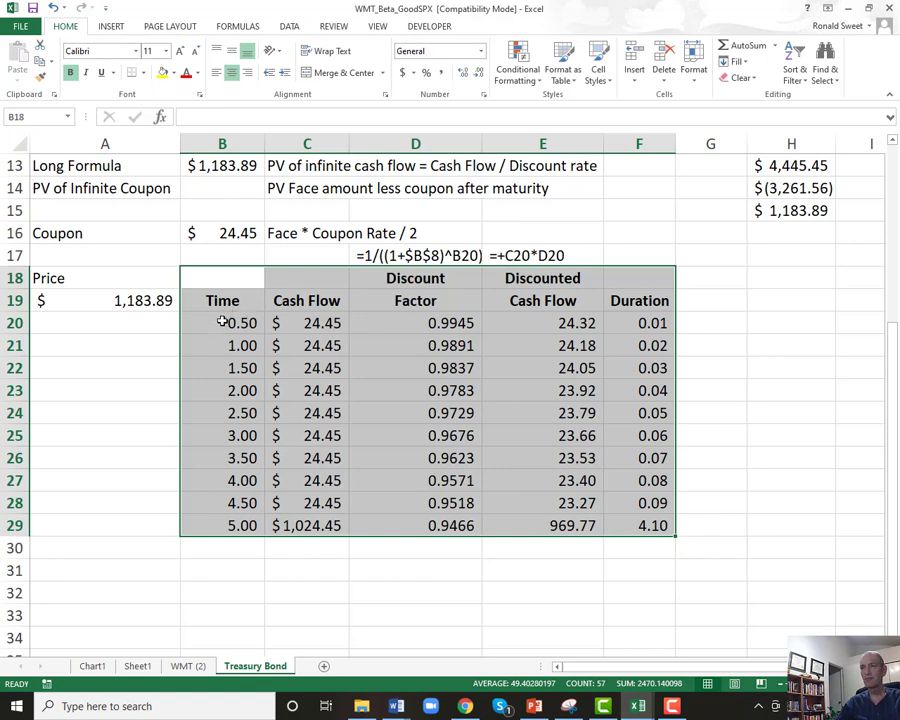
{"action": "left_click_drag", "start_coordinate": [222, 320], "coordinate": [214, 523]}
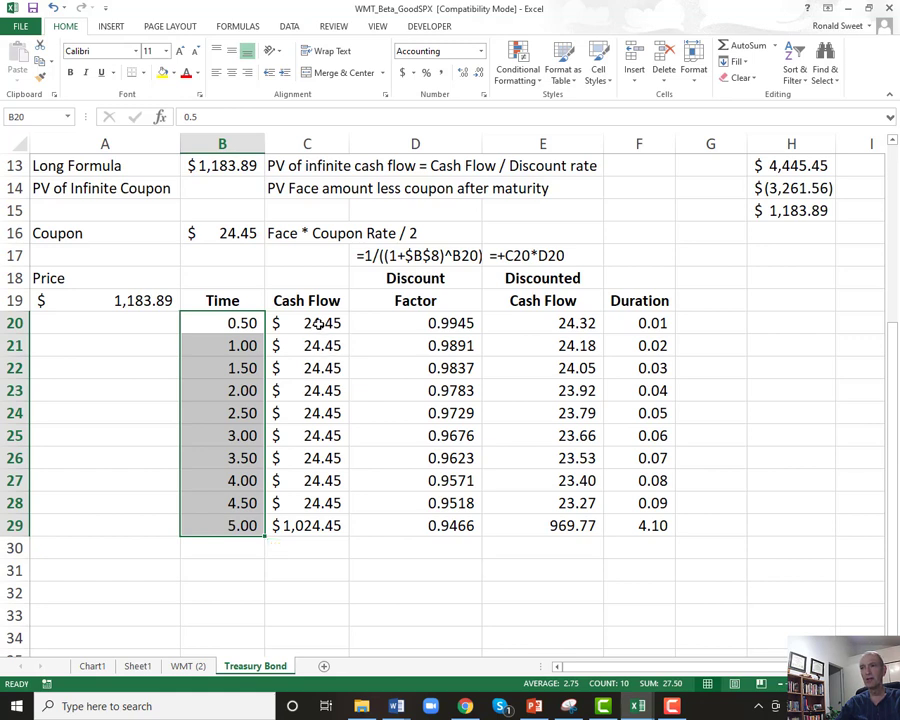
{"action": "left_click_drag", "start_coordinate": [321, 322], "coordinate": [311, 524]}
{"action": "left_click", "coordinate": [298, 525]}
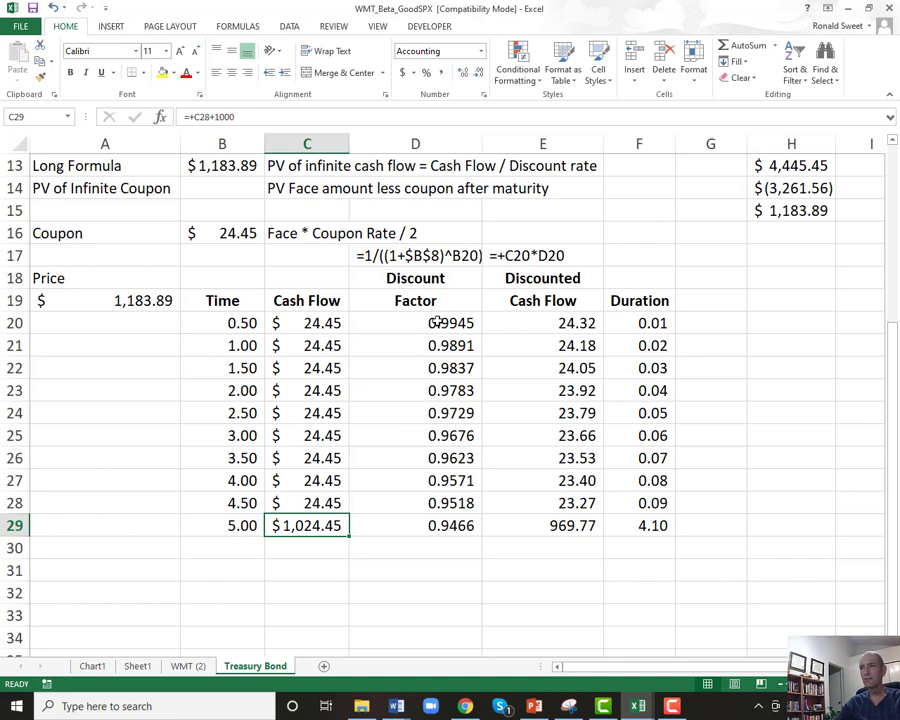
Step: Trace the discount factor formula in D20:D29 to the effective yield in B8 and the half-year time steps in column B
{"action": "left_click_drag", "start_coordinate": [436, 322], "coordinate": [428, 525]}
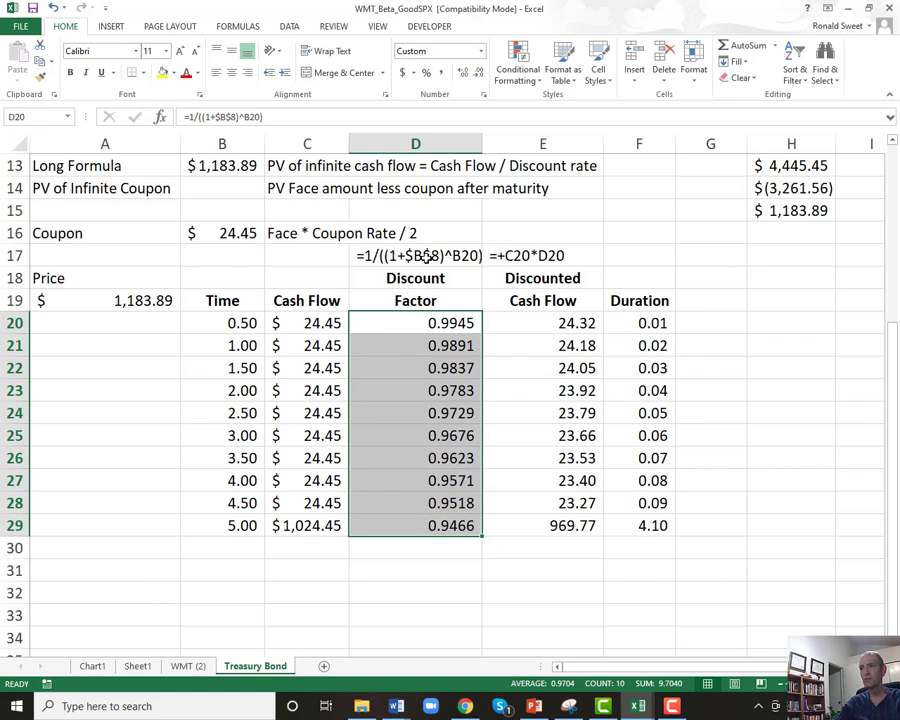
{"action": "scroll", "coordinate": [304, 265], "scroll_direction": "up", "scroll_amount": 3}
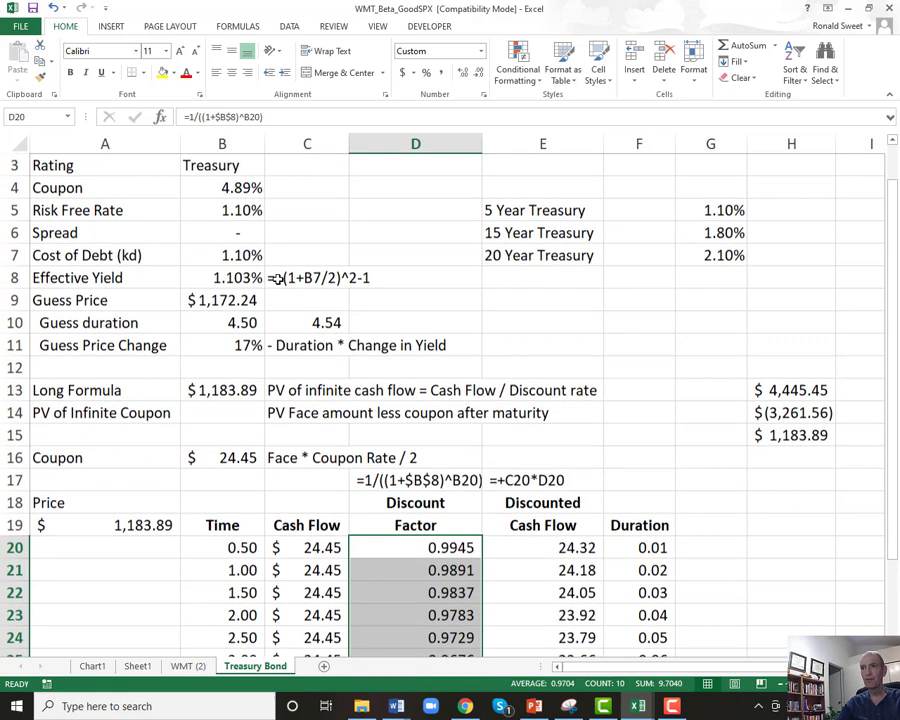
{"action": "scroll", "coordinate": [367, 476], "scroll_direction": "down", "scroll_amount": 3}
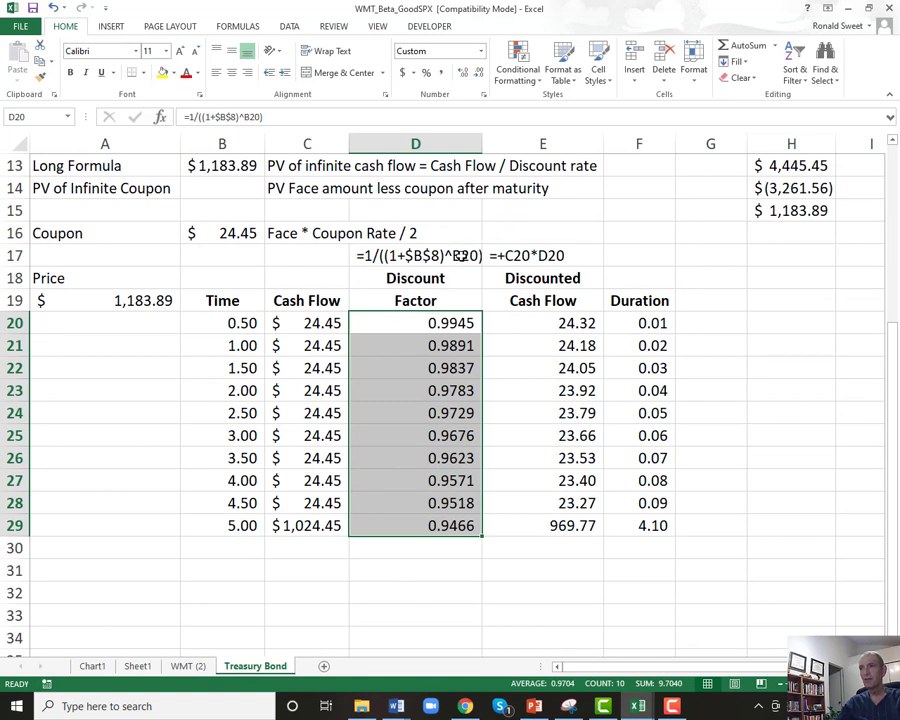
{"action": "left_click", "coordinate": [215, 331]}
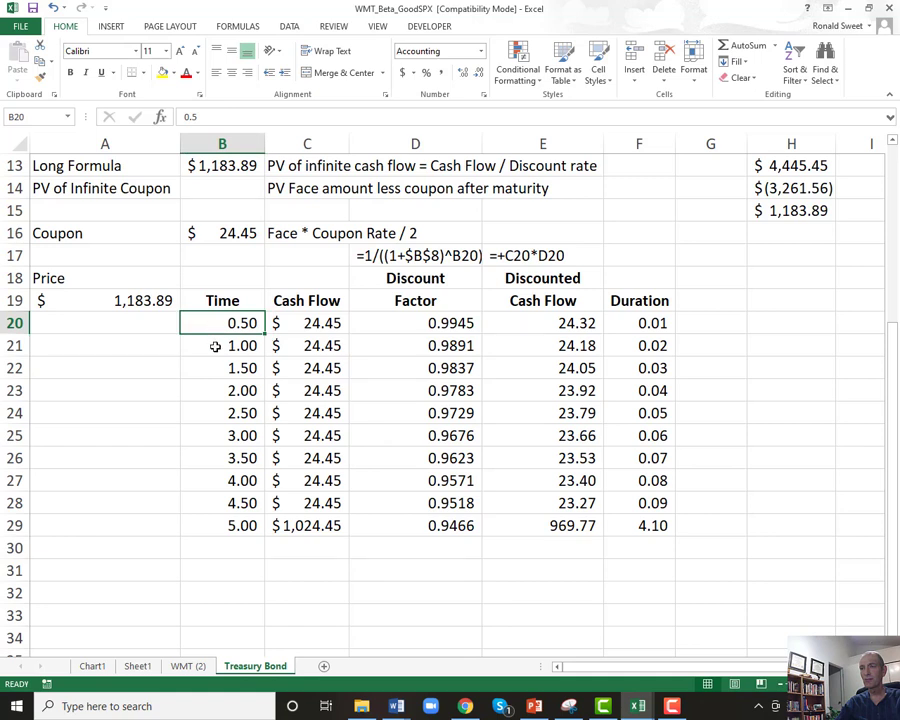
{"action": "left_click", "coordinate": [215, 350]}
{"action": "left_click", "coordinate": [217, 367]}
{"action": "left_click", "coordinate": [221, 390]}
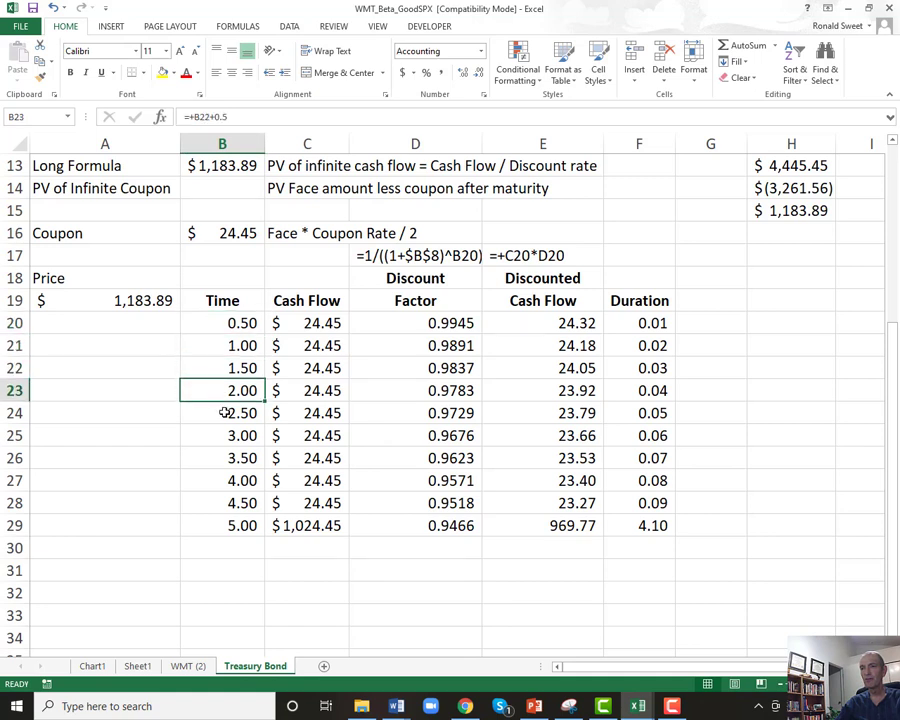
{"action": "left_click", "coordinate": [225, 413]}
{"action": "left_click", "coordinate": [227, 437]}
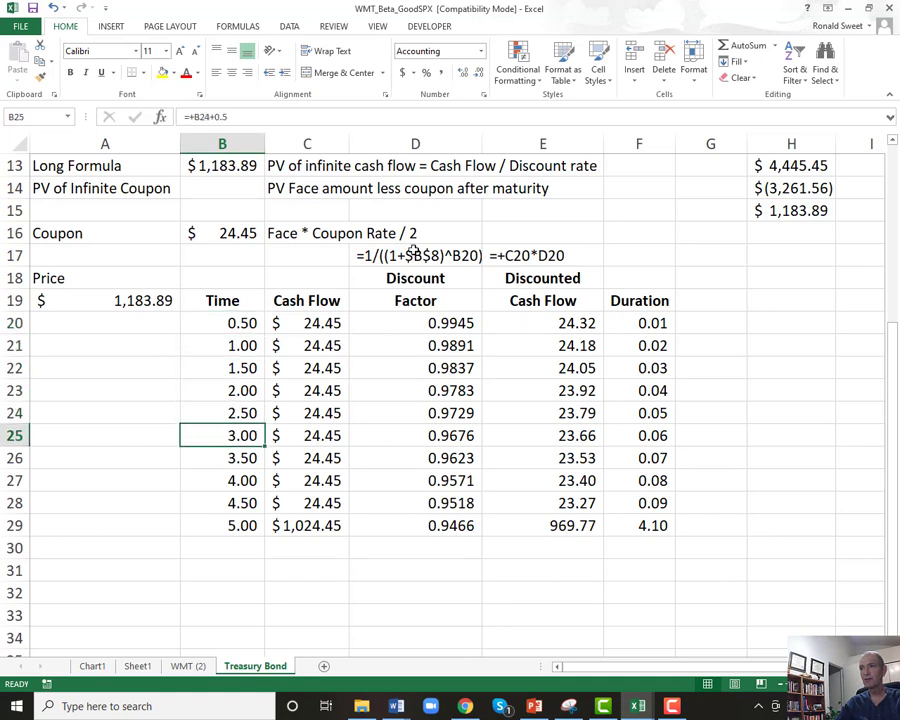
{"action": "left_click_drag", "start_coordinate": [413, 323], "coordinate": [418, 527]}
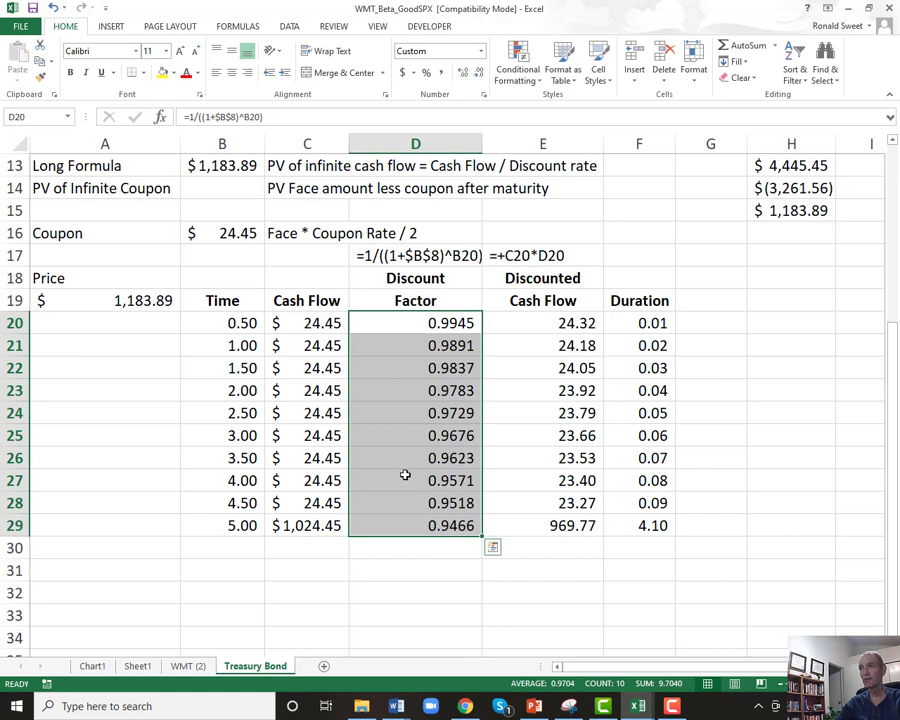
Step: Review the discounted cash flows in E20:E29 and compare their summed price in A19 with the long formula price in B13
{"action": "left_click", "coordinate": [552, 322]}
{"action": "left_click", "coordinate": [300, 322]}
{"action": "left_click", "coordinate": [445, 323]}
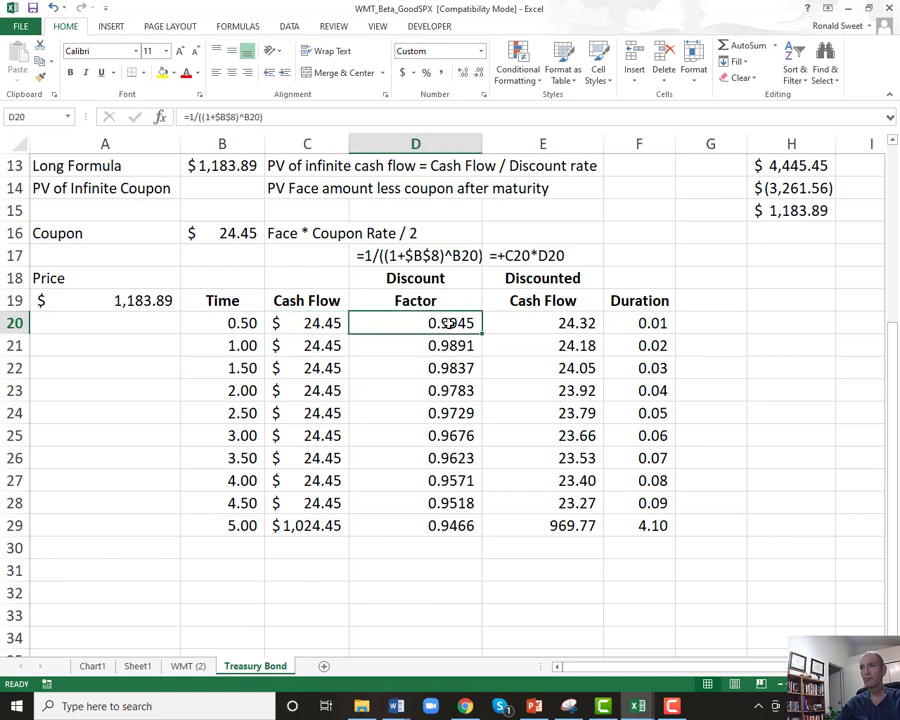
{"action": "left_click_drag", "start_coordinate": [577, 325], "coordinate": [558, 520]}
{"action": "left_click", "coordinate": [142, 300]}
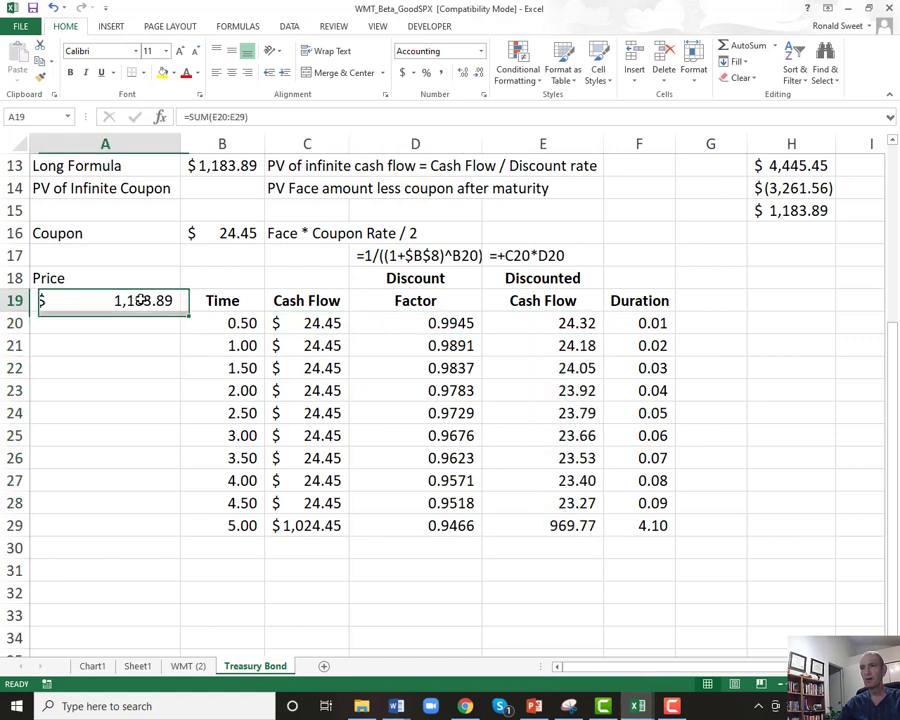
{"action": "left_click", "coordinate": [240, 167]}
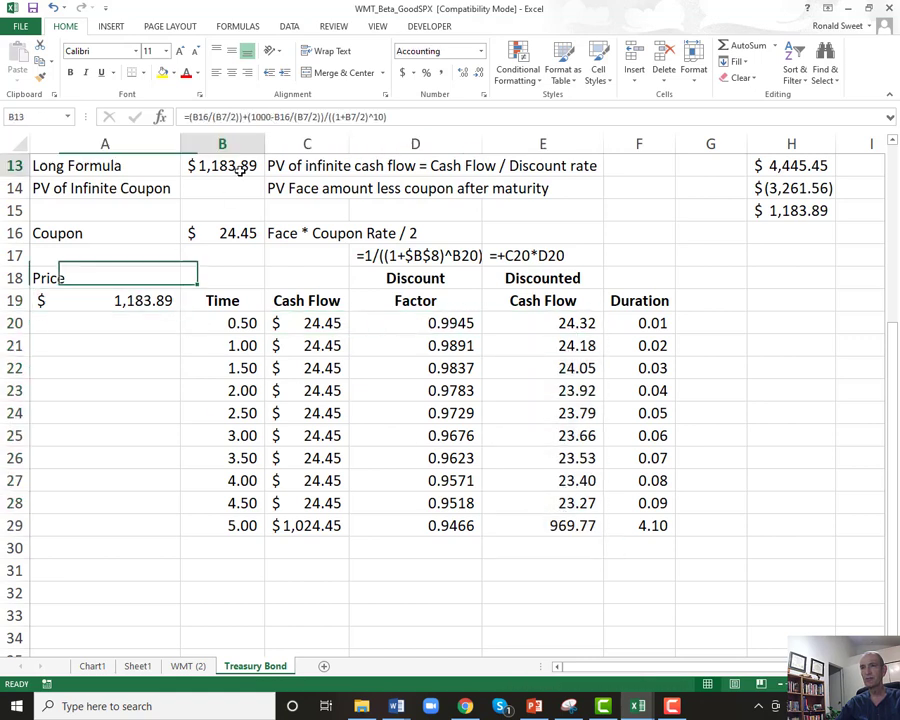
{"action": "left_click", "coordinate": [143, 299]}
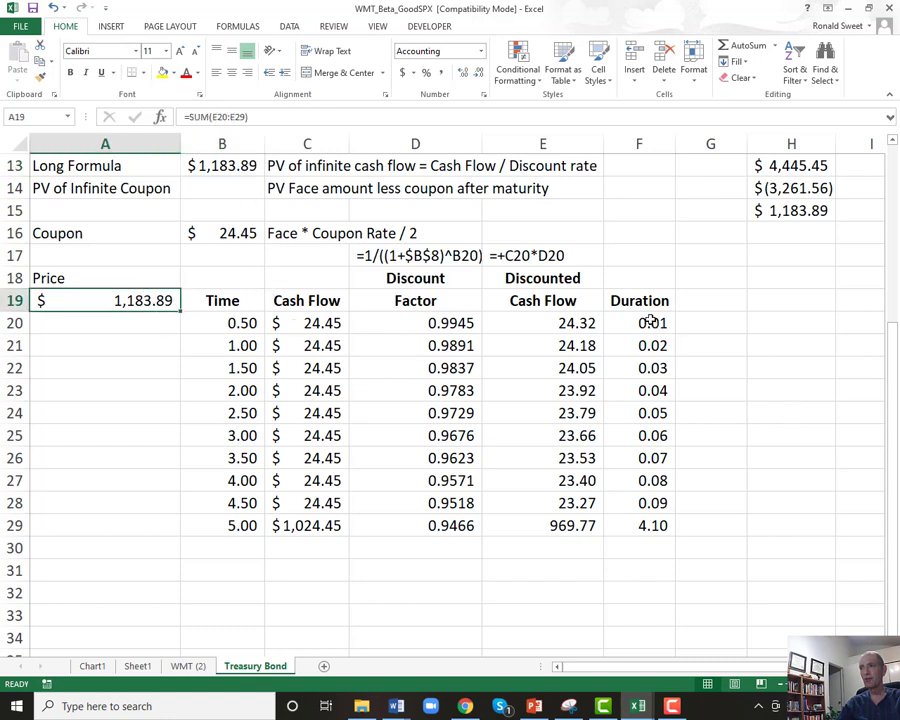
Step: Trace the duration formula in F20 to the time in B20, the discounted cash flow in E20 and the price in A19
{"action": "left_click_drag", "start_coordinate": [650, 321], "coordinate": [647, 522]}
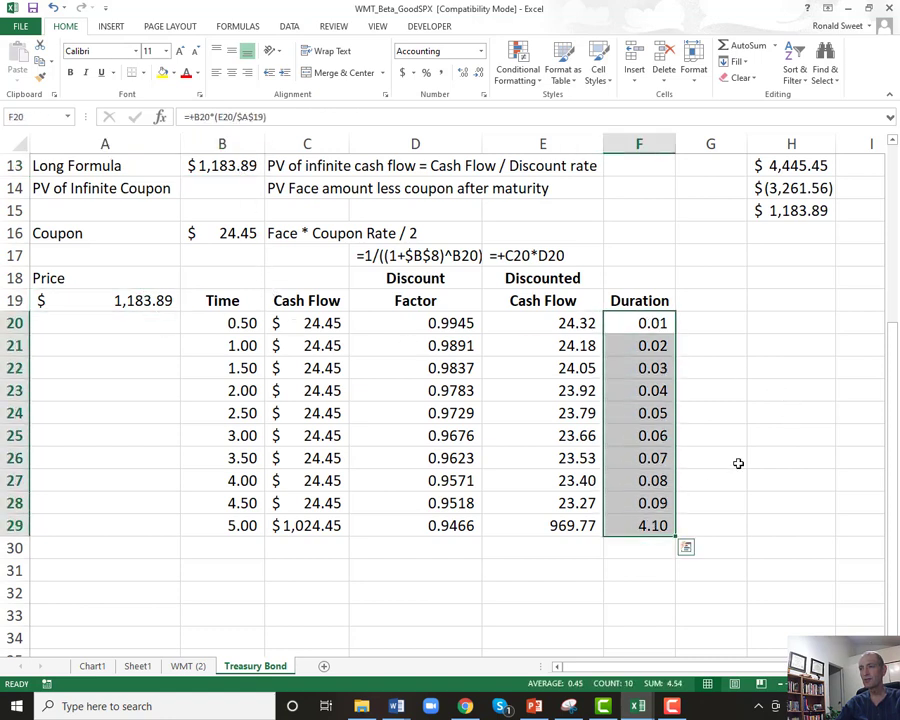
{"action": "left_click", "coordinate": [226, 323]}
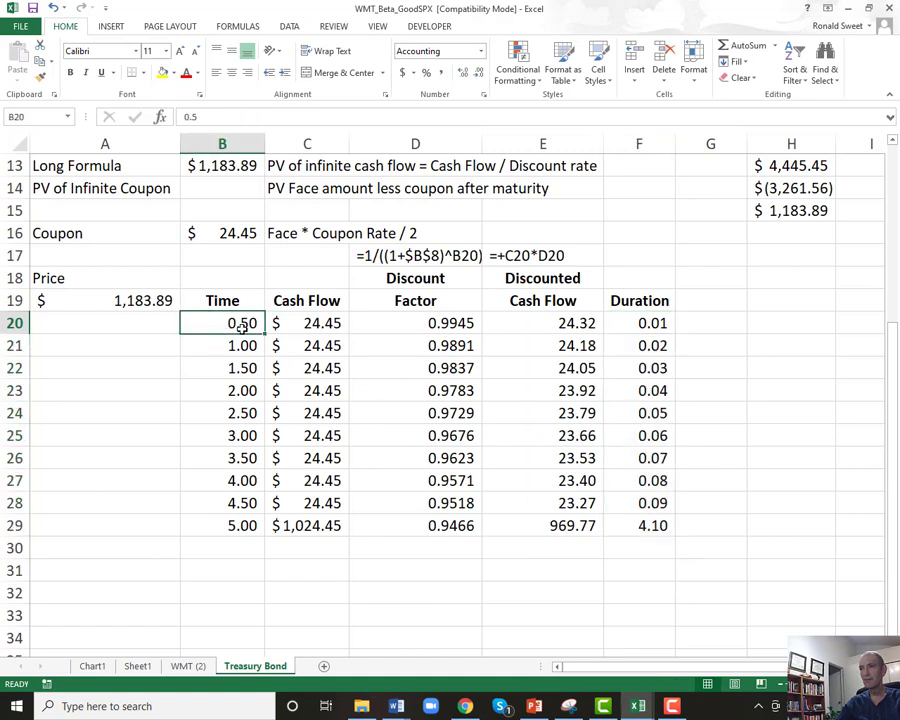
{"action": "left_click", "coordinate": [550, 327]}
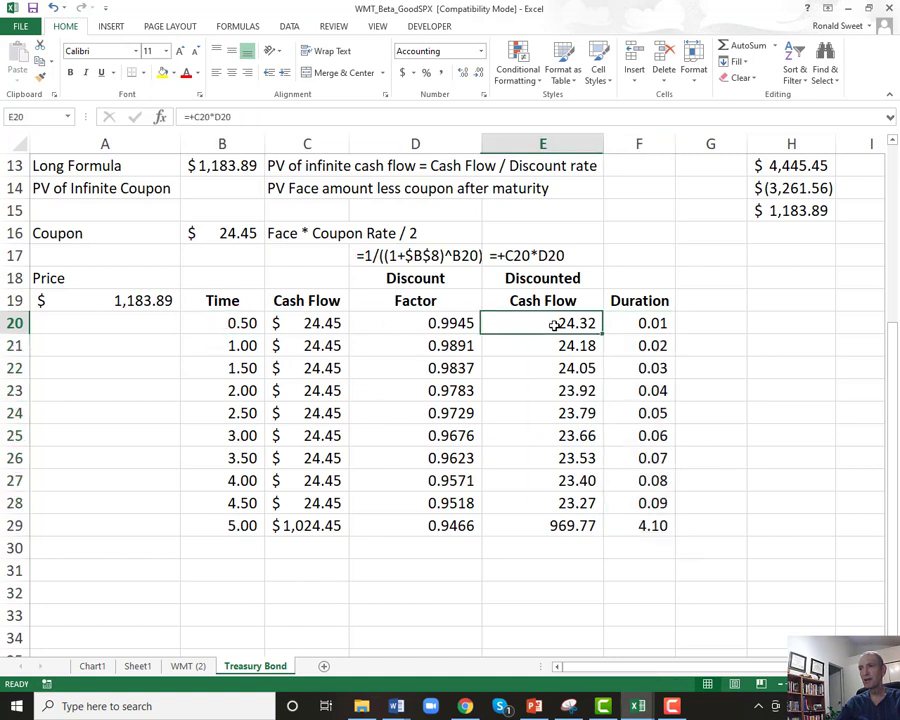
{"action": "left_click", "coordinate": [124, 301]}
{"action": "left_click", "coordinate": [650, 322]}
Step: Check the remaining duration formulas down F21:F29 and the total duration formula in C10
{"action": "left_click", "coordinate": [645, 345]}
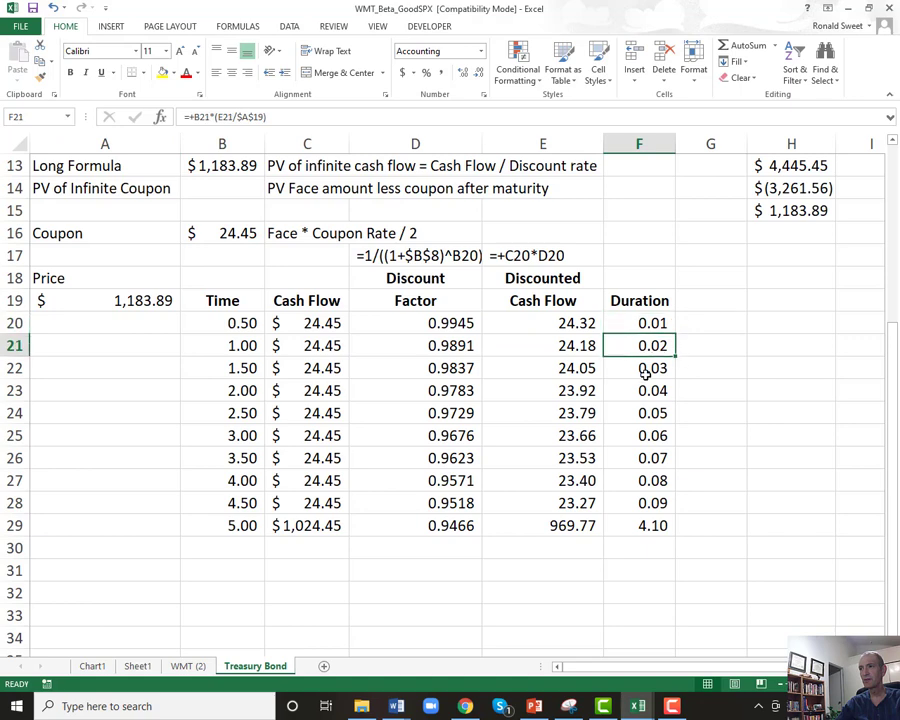
{"action": "left_click", "coordinate": [644, 368]}
{"action": "left_click", "coordinate": [641, 391]}
{"action": "left_click", "coordinate": [637, 414]}
{"action": "left_click", "coordinate": [640, 436]}
{"action": "left_click", "coordinate": [642, 458]}
{"action": "left_click", "coordinate": [643, 481]}
{"action": "left_click", "coordinate": [645, 503]}
{"action": "left_click", "coordinate": [646, 525]}
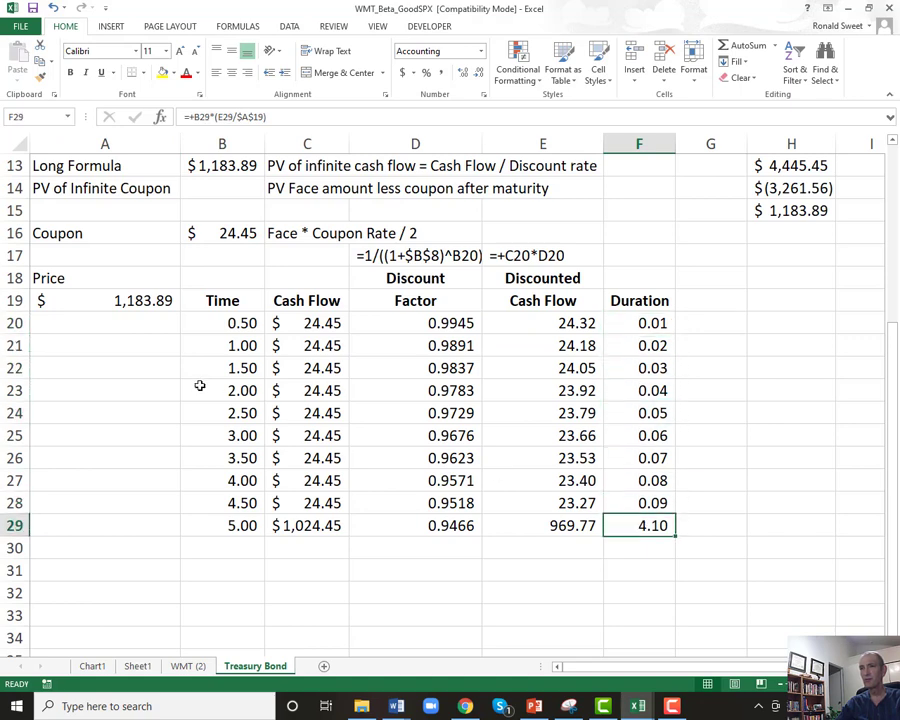
{"action": "scroll", "coordinate": [197, 353], "scroll_direction": "up", "scroll_amount": 3}
{"action": "left_click", "coordinate": [292, 320]}
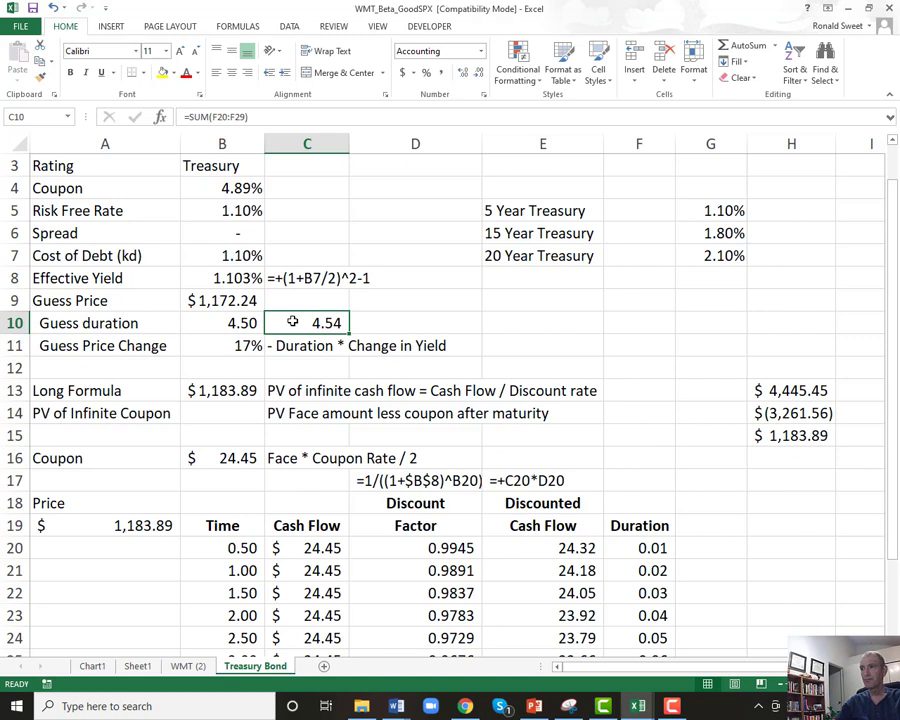
Step: Clear the scratch calculations in H13:H15 and return to cell A1
{"action": "left_click_drag", "start_coordinate": [773, 392], "coordinate": [768, 452]}
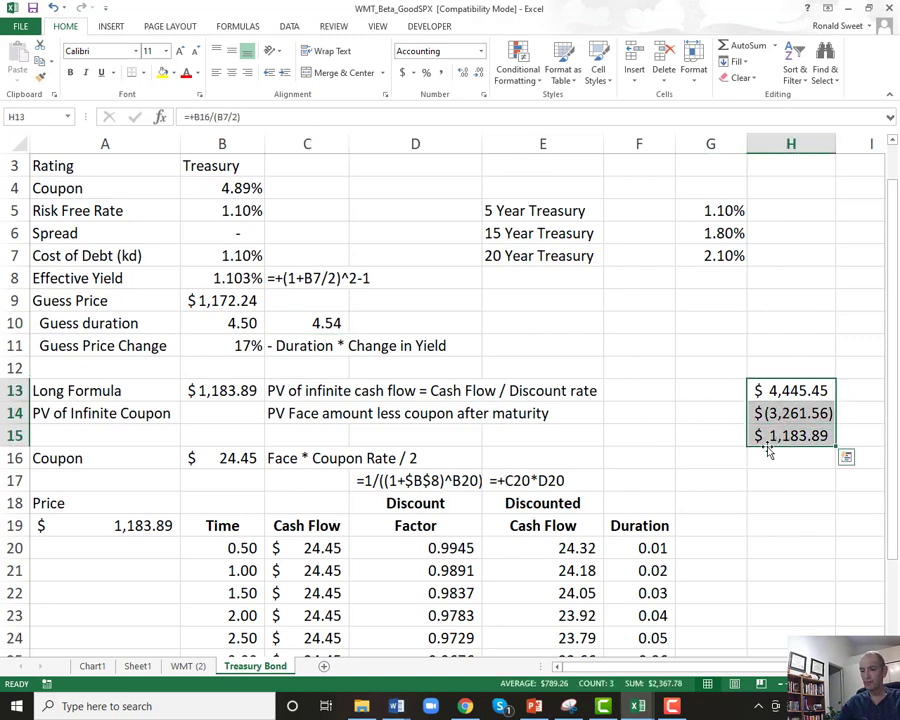
{"action": "key", "text": "Delete"}
{"action": "key", "text": "ctrl+Home"}
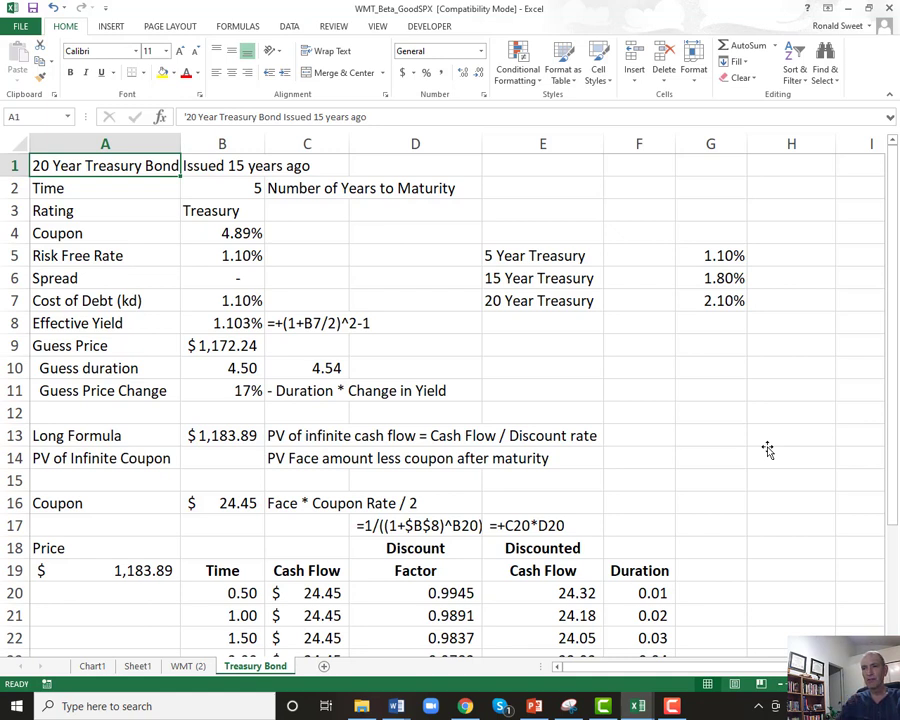
Step: Highlight the Guess Price cells A9:B9 and the Long Formula cells A13:B13 with yellow fill
{"action": "left_click_drag", "start_coordinate": [128, 344], "coordinate": [198, 344]}
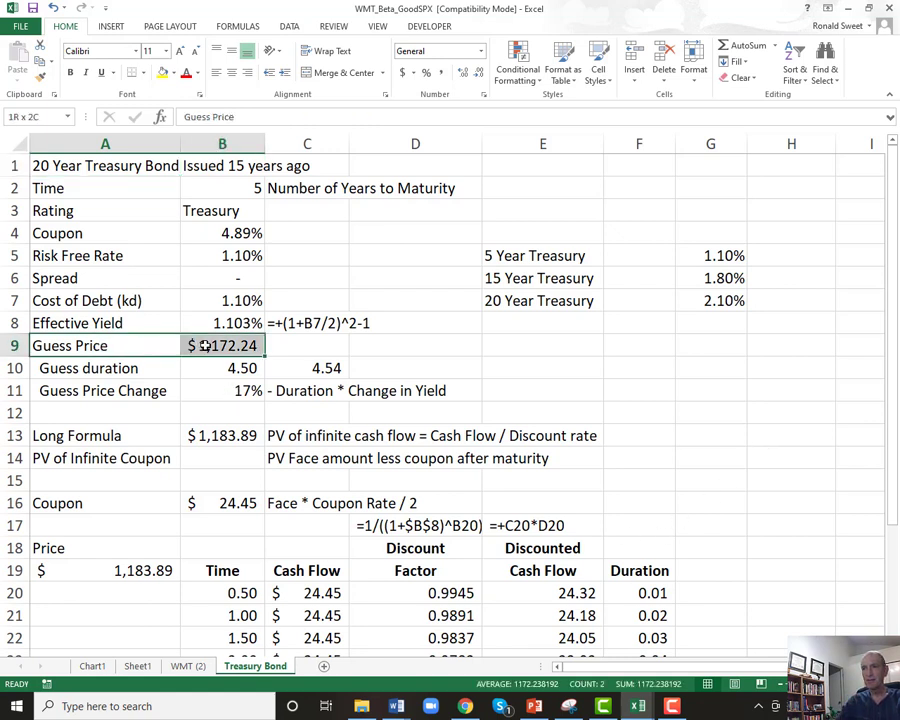
{"action": "left_click", "coordinate": [162, 72]}
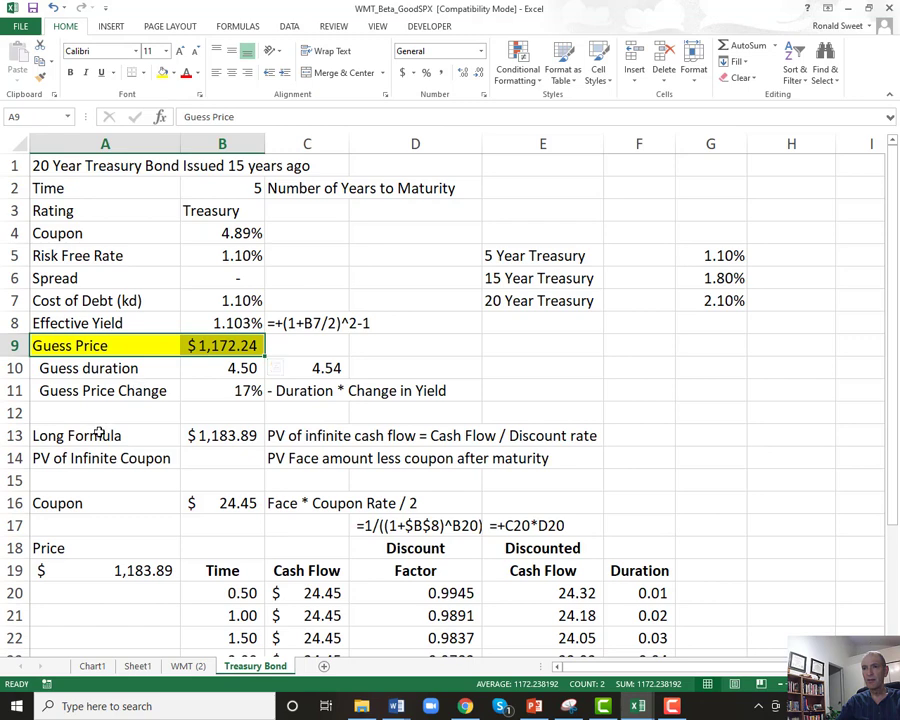
{"action": "left_click_drag", "start_coordinate": [98, 435], "coordinate": [190, 435]}
{"action": "left_click", "coordinate": [162, 72]}
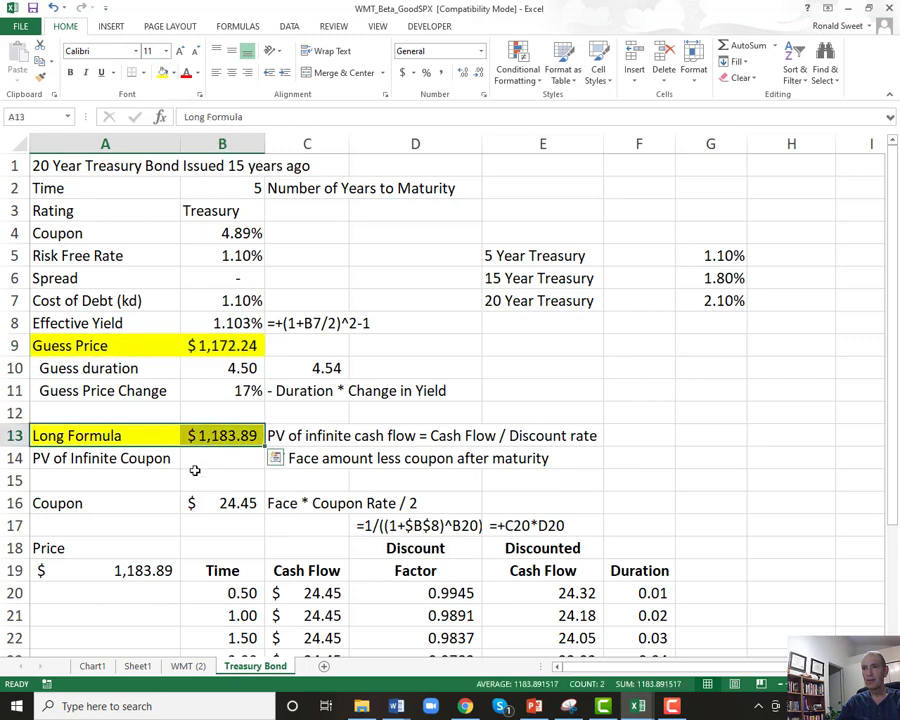
Step: Highlight the price and discounted cash flow table in A18:F29 with yellow fill
{"action": "left_click_drag", "start_coordinate": [235, 548], "coordinate": [640, 620]}
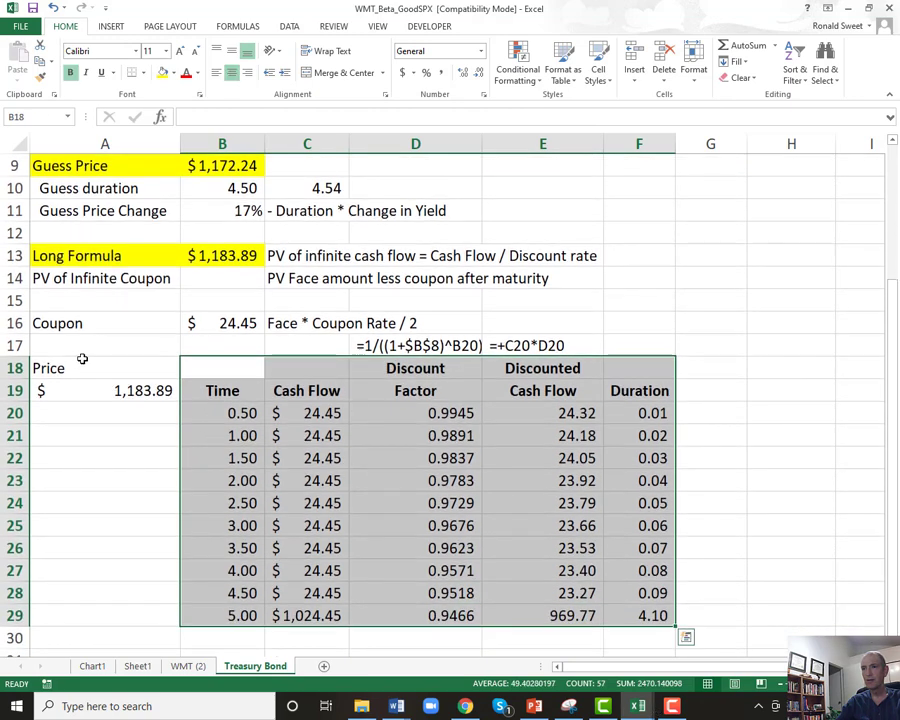
{"action": "left_click_drag", "start_coordinate": [50, 368], "coordinate": [230, 368]}
{"action": "left_click_drag", "start_coordinate": [298, 370], "coordinate": [636, 630]}
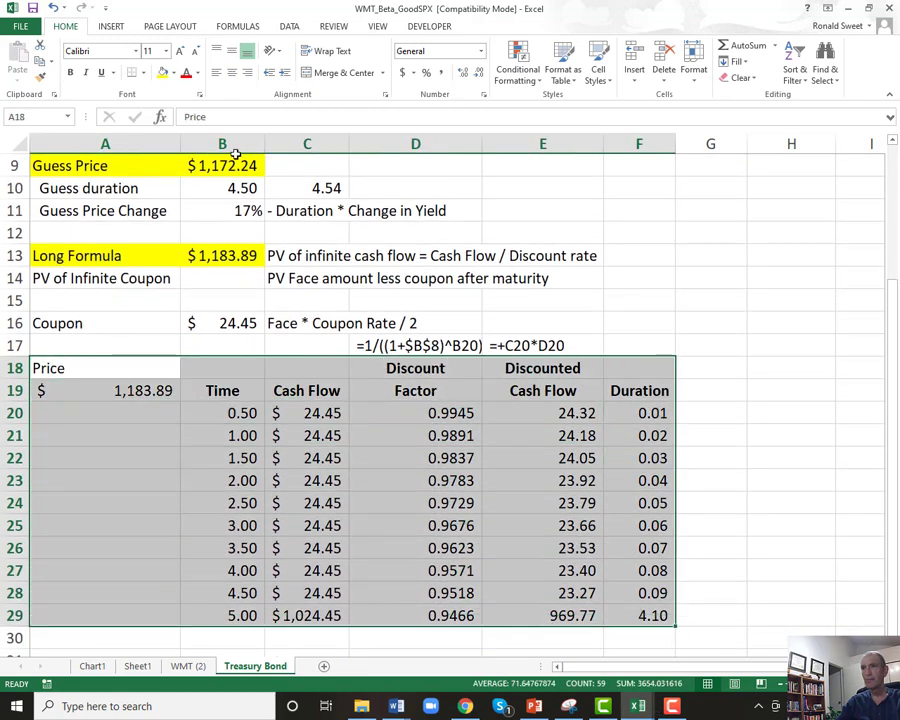
{"action": "left_click", "coordinate": [162, 74]}
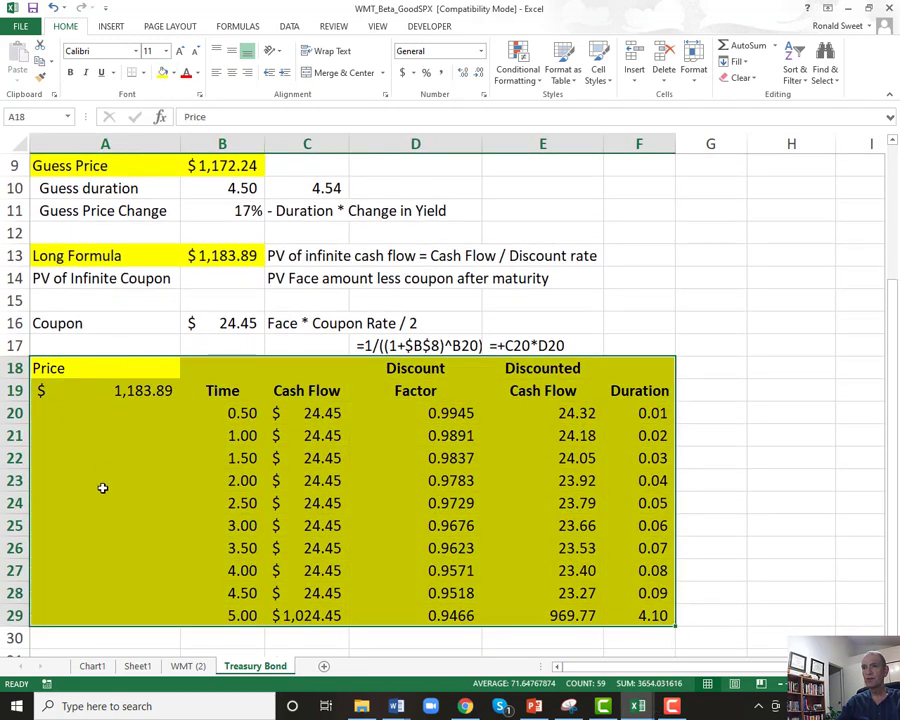
Step: Enter the label "Financial Calculator" in A31 below the cash flow table and fill the cell yellow
{"action": "scroll", "coordinate": [68, 508], "scroll_direction": "down", "scroll_amount": 7}
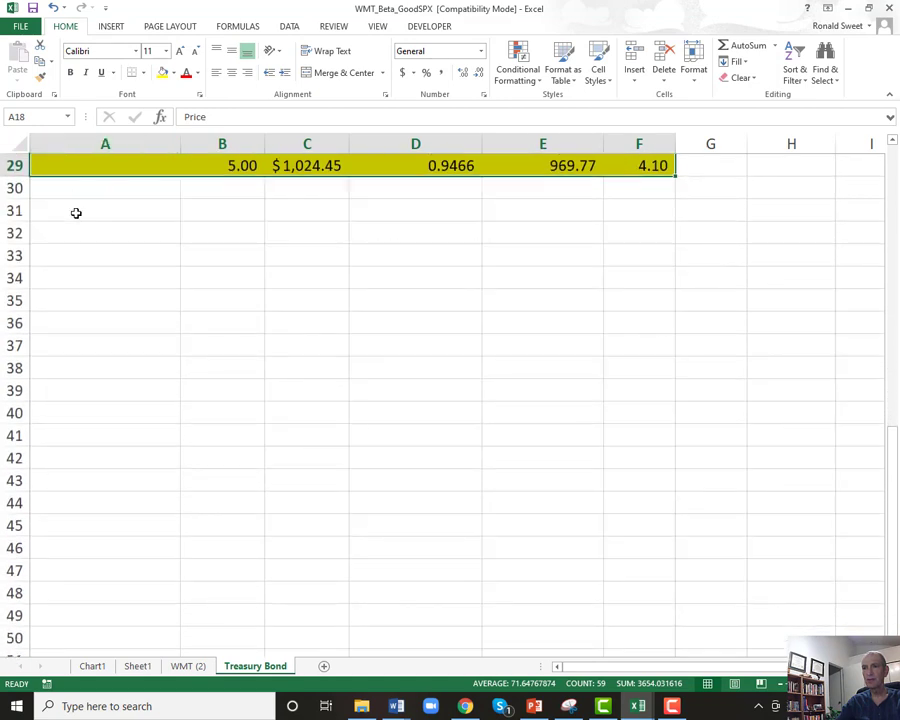
{"action": "left_click", "coordinate": [74, 211]}
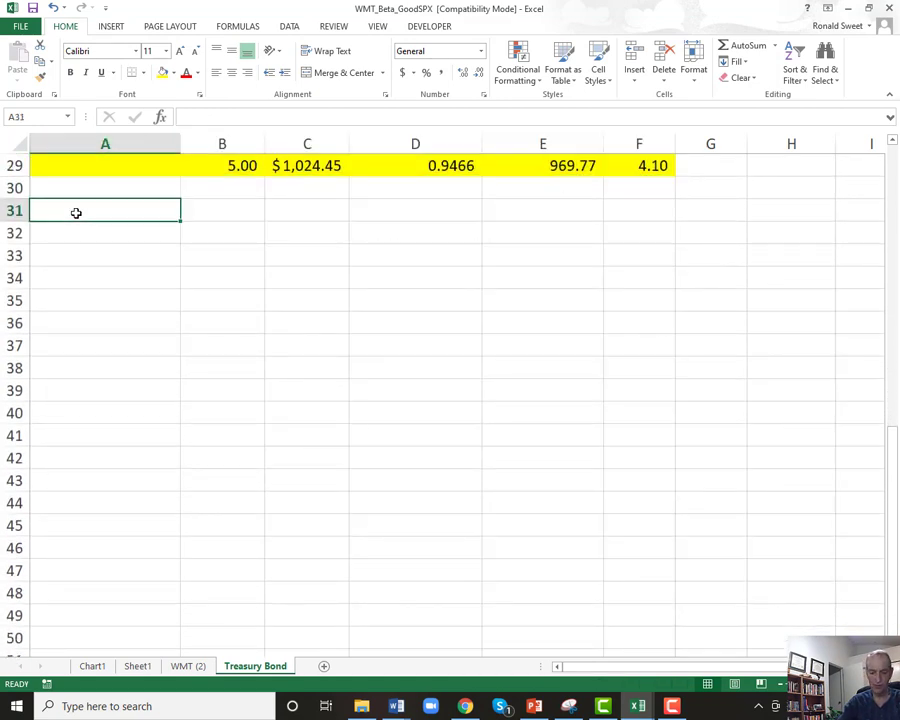
{"action": "type", "text": "Financial"}
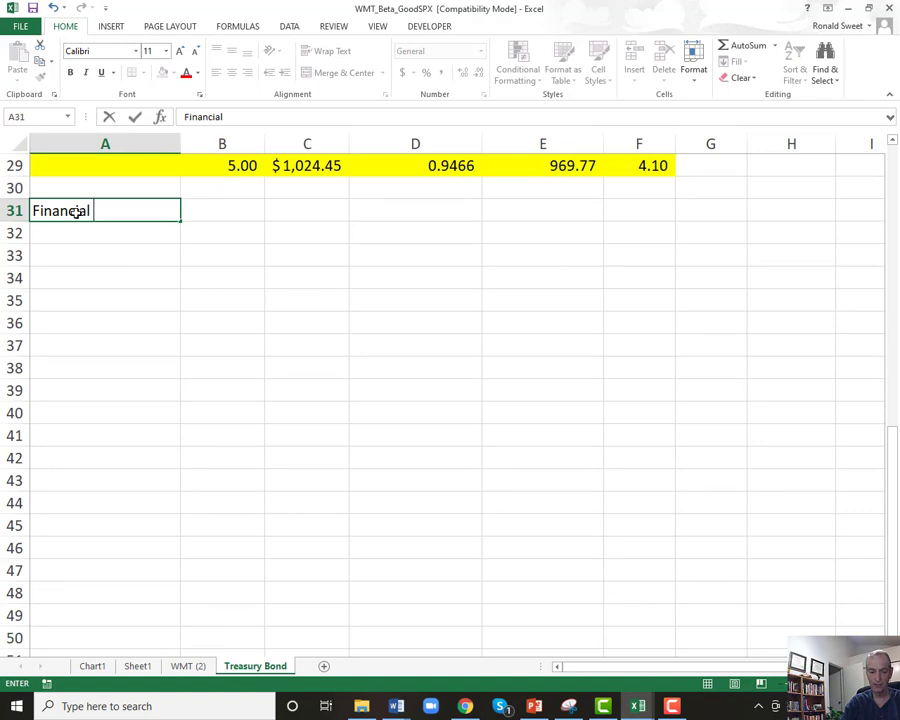
{"action": "type", "text": " Calculator"}
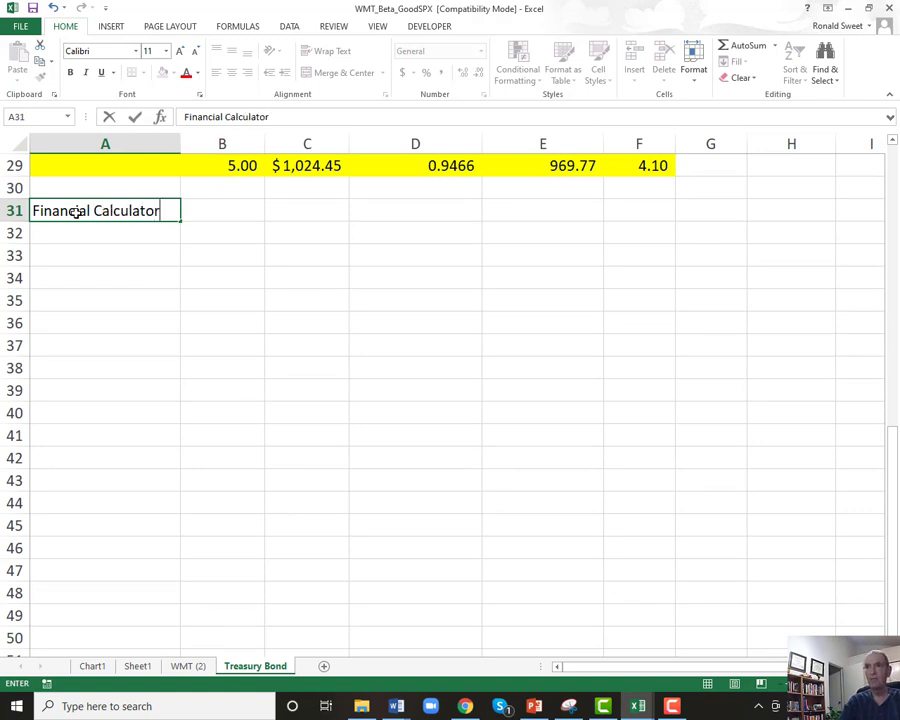
{"action": "key", "text": "Return"}
{"action": "left_click", "coordinate": [76, 213]}
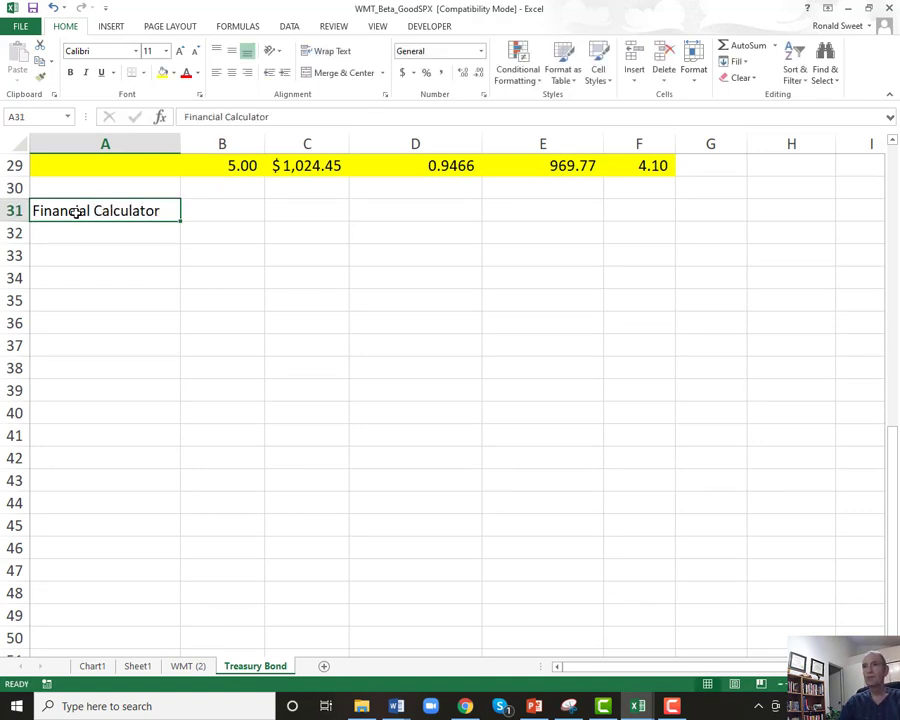
{"action": "left_click", "coordinate": [161, 72]}
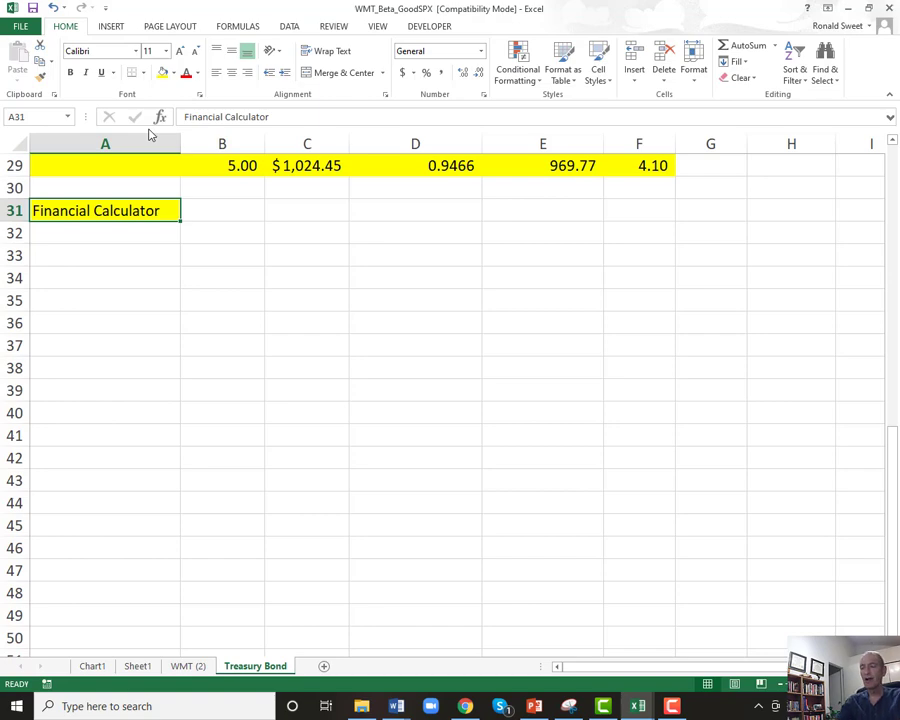
{"action": "scroll", "coordinate": [234, 369], "scroll_direction": "up", "scroll_amount": 3}
{"action": "scroll", "coordinate": [234, 369], "scroll_direction": "up", "scroll_amount": 4}
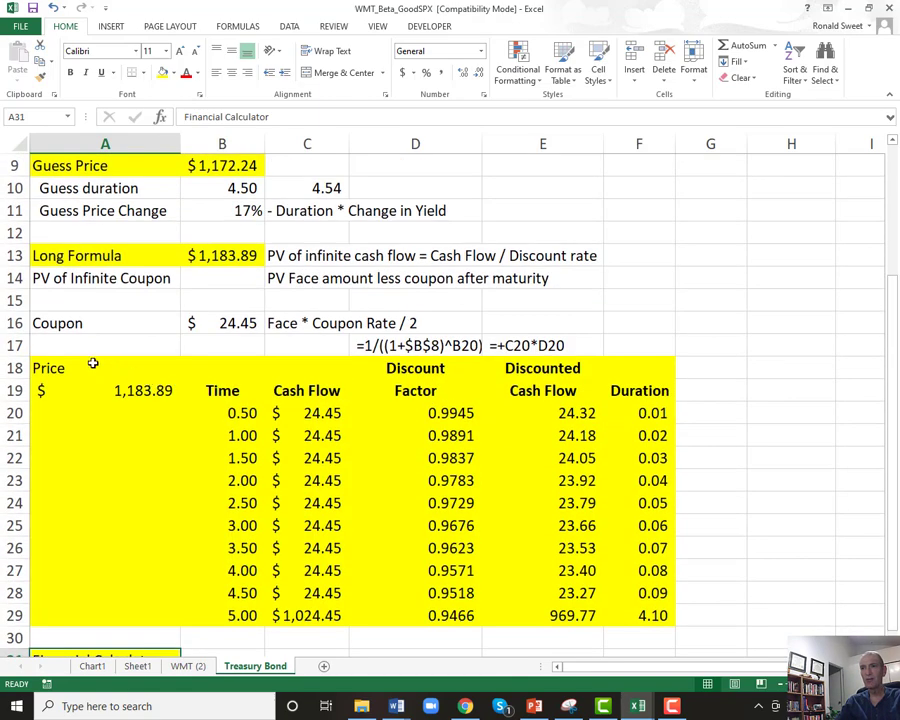
Step: Change the fill of the price and discounted cash flow table in A18:F29 to light green
{"action": "left_click_drag", "start_coordinate": [90, 362], "coordinate": [645, 612]}
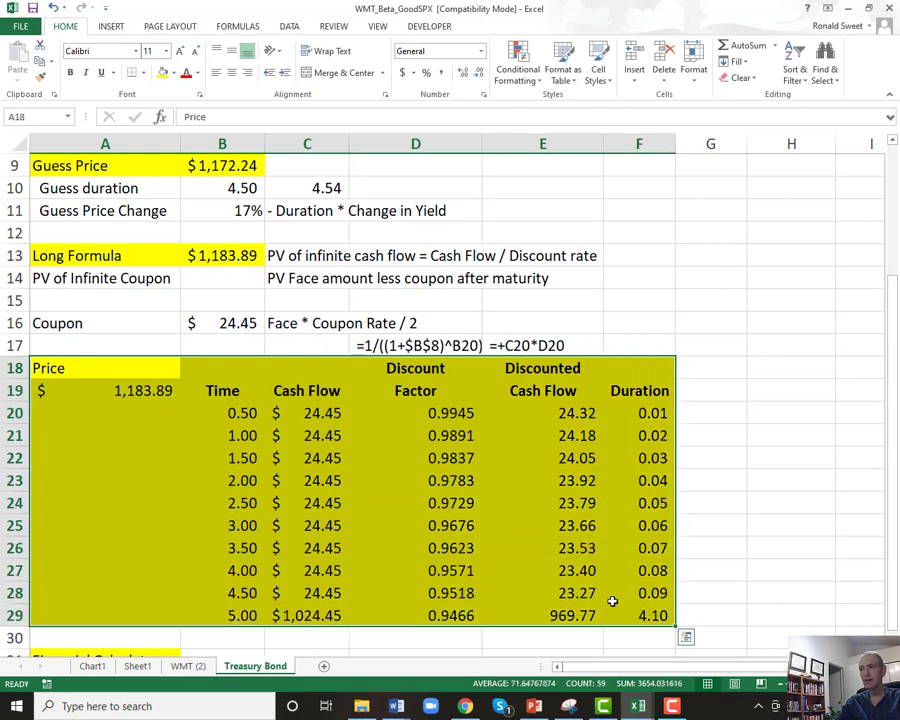
{"action": "scroll", "coordinate": [297, 424], "scroll_direction": "down", "scroll_amount": 3}
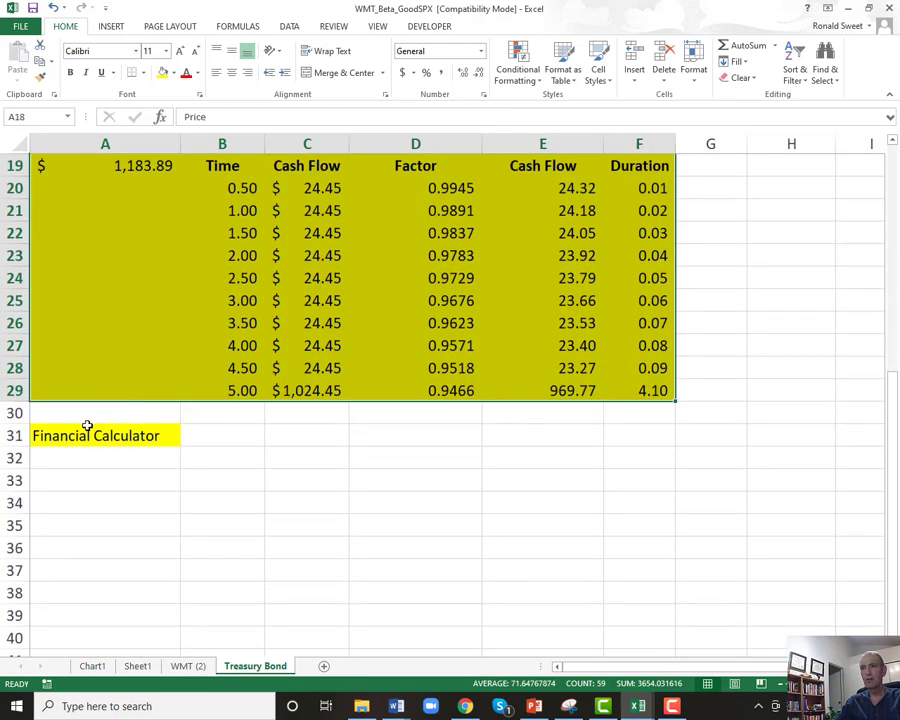
{"action": "scroll", "coordinate": [240, 376], "scroll_direction": "up", "scroll_amount": 2}
{"action": "scroll", "coordinate": [240, 376], "scroll_direction": "up", "scroll_amount": 1}
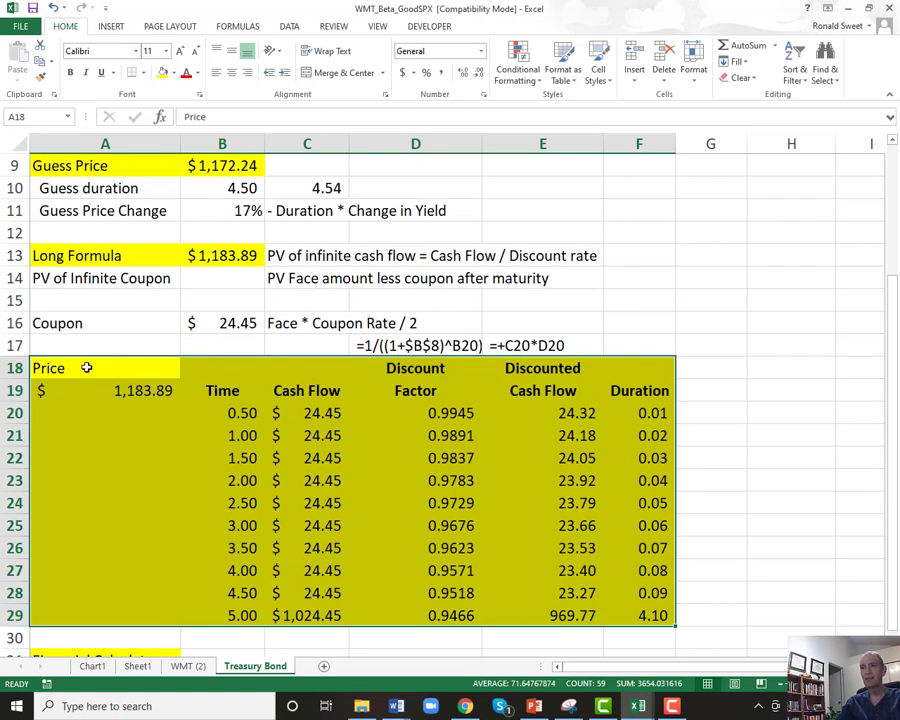
{"action": "left_click_drag", "start_coordinate": [87, 368], "coordinate": [630, 616]}
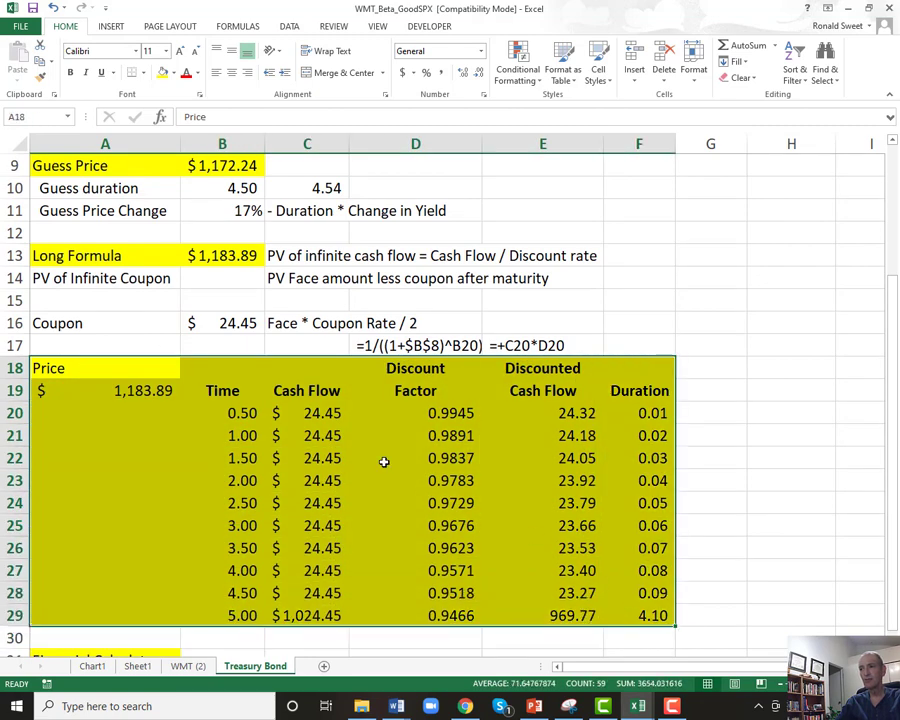
{"action": "left_click", "coordinate": [175, 74]}
{"action": "left_click", "coordinate": [207, 184]}
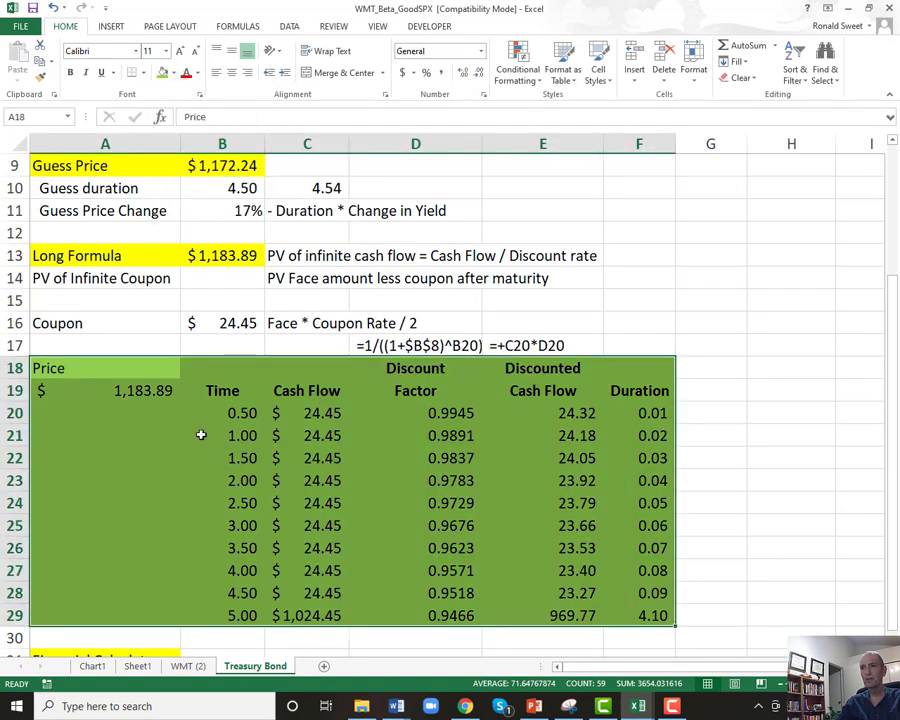
Step: Remove the fill from the Duration column cells F18:F29, leaving the rest of the table green
{"action": "left_click_drag", "start_coordinate": [100, 367], "coordinate": [630, 617]}
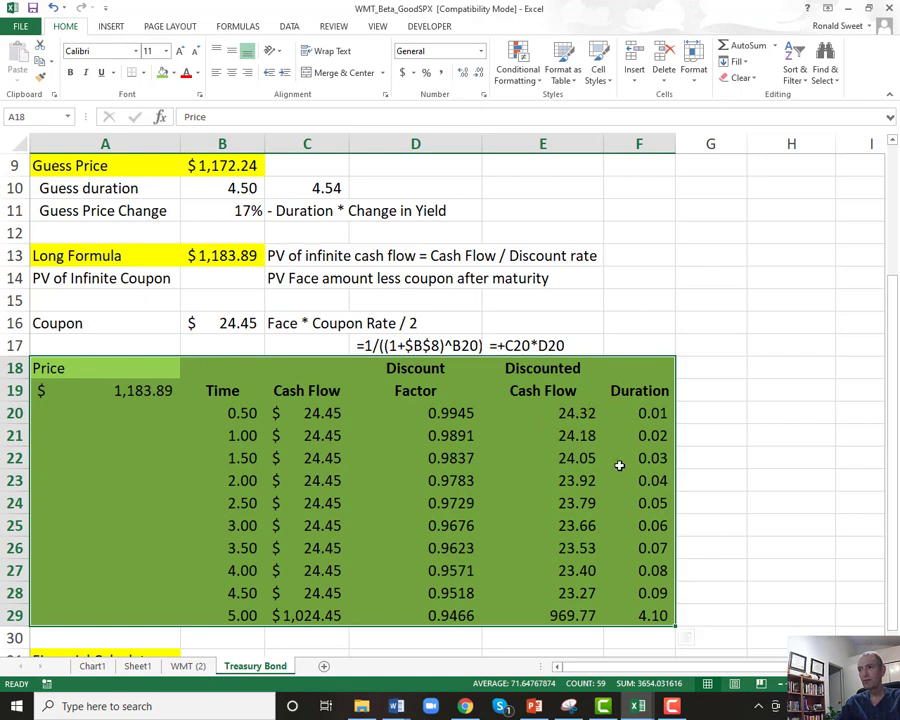
{"action": "left_click_drag", "start_coordinate": [82, 366], "coordinate": [534, 586]}
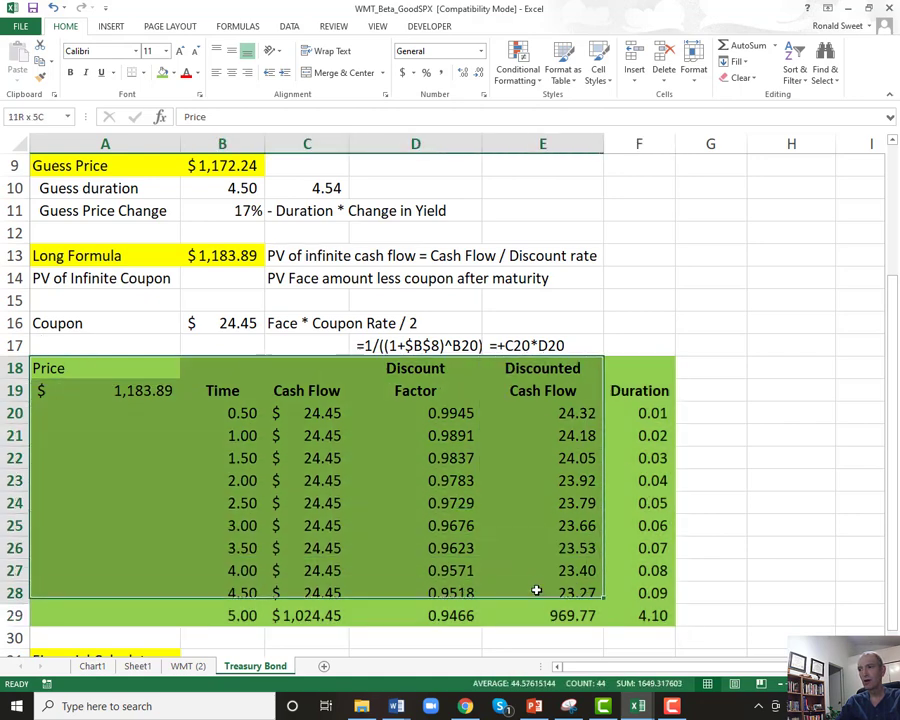
{"action": "left_click_drag", "start_coordinate": [637, 360], "coordinate": [653, 615]}
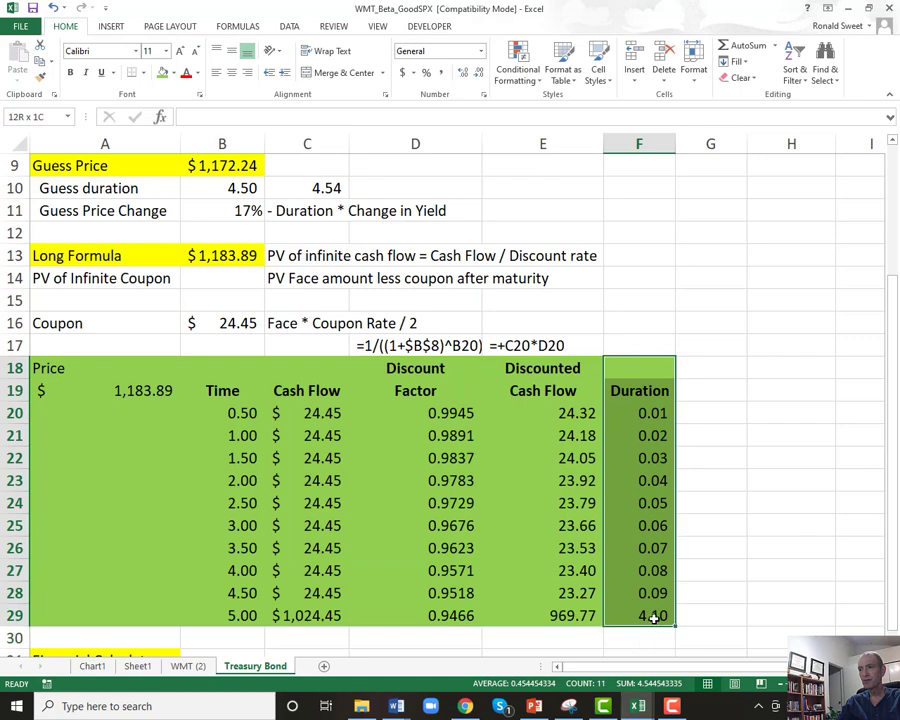
{"action": "left_click", "coordinate": [173, 73]}
{"action": "left_click", "coordinate": [173, 182]}
{"action": "left_click", "coordinate": [188, 196]}
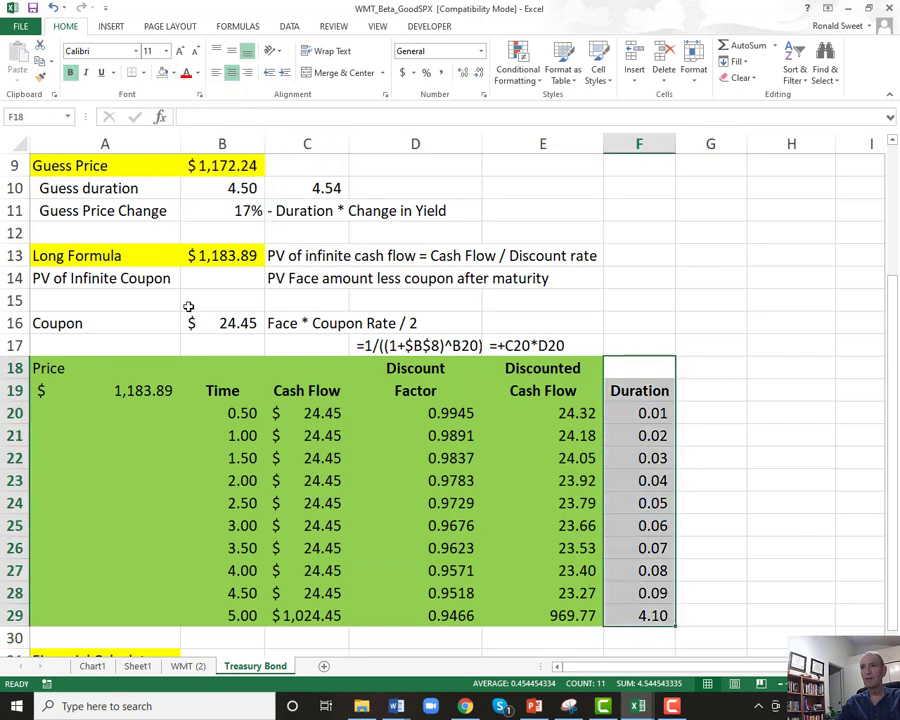
{"action": "scroll", "coordinate": [118, 342], "scroll_direction": "down", "scroll_amount": 3}
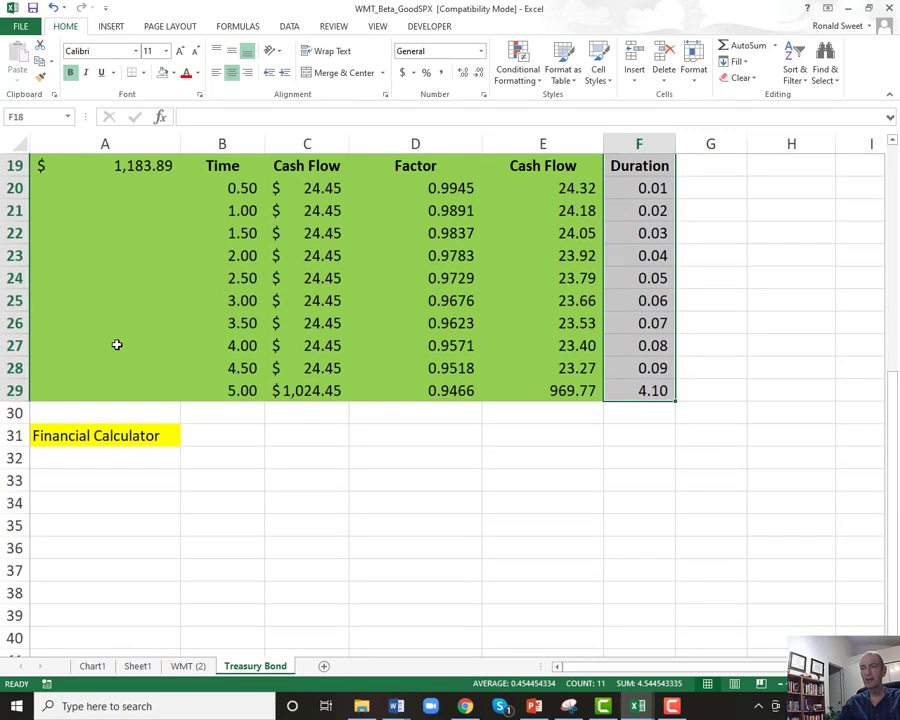
{"action": "scroll", "coordinate": [116, 342], "scroll_direction": "up", "scroll_amount": 3}
{"action": "left_click", "coordinate": [215, 166]}
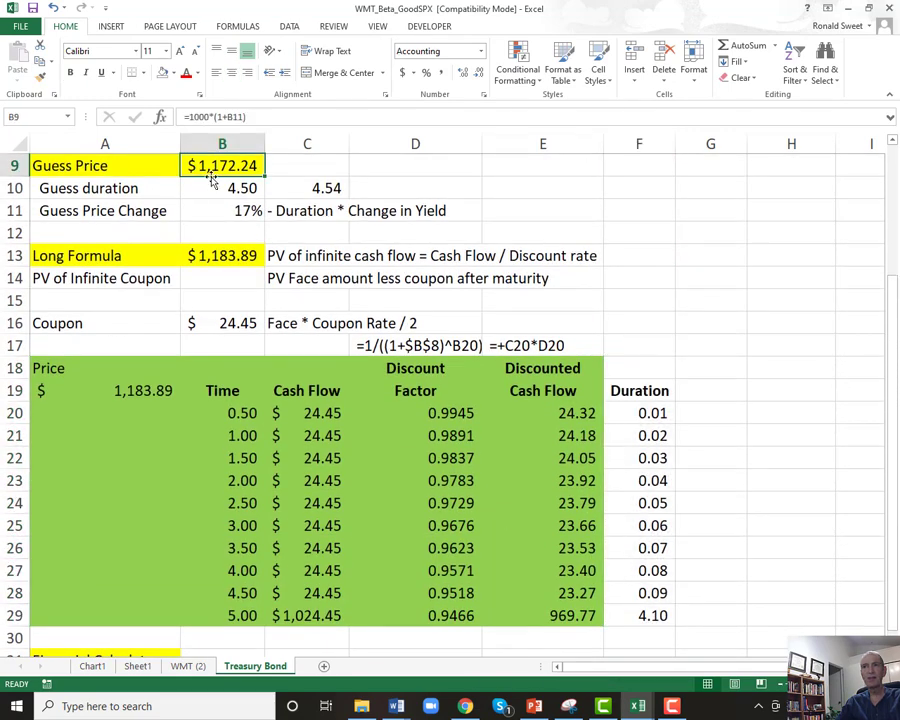
{"action": "left_click", "coordinate": [218, 255]}
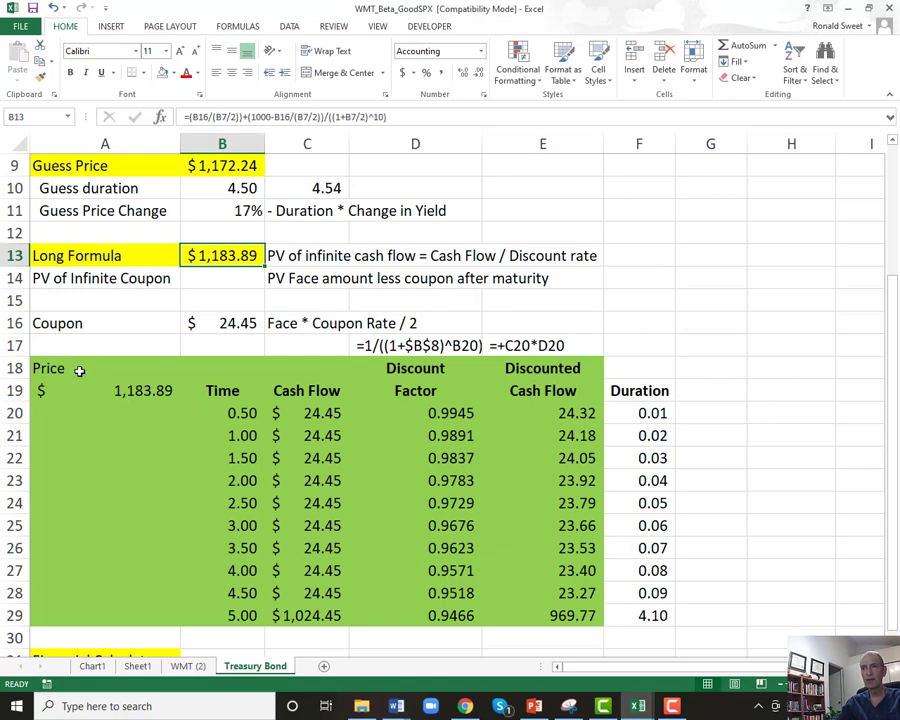
Step: Extend the label in A31 to read "Financial Calculator: can be used to check your work"
{"action": "scroll", "coordinate": [72, 352], "scroll_direction": "down", "scroll_amount": 3}
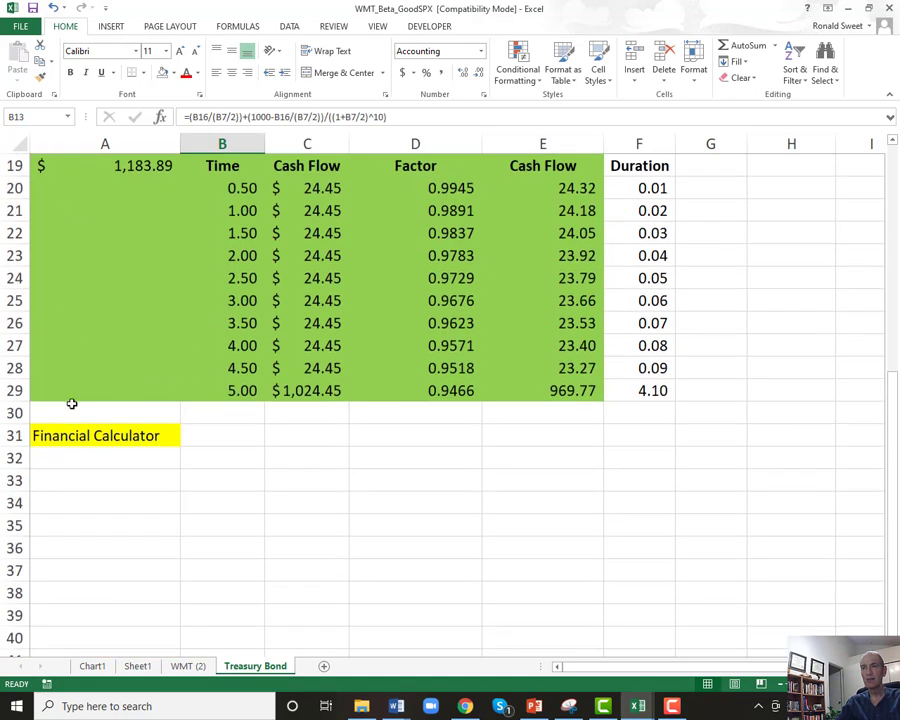
{"action": "left_click", "coordinate": [59, 437]}
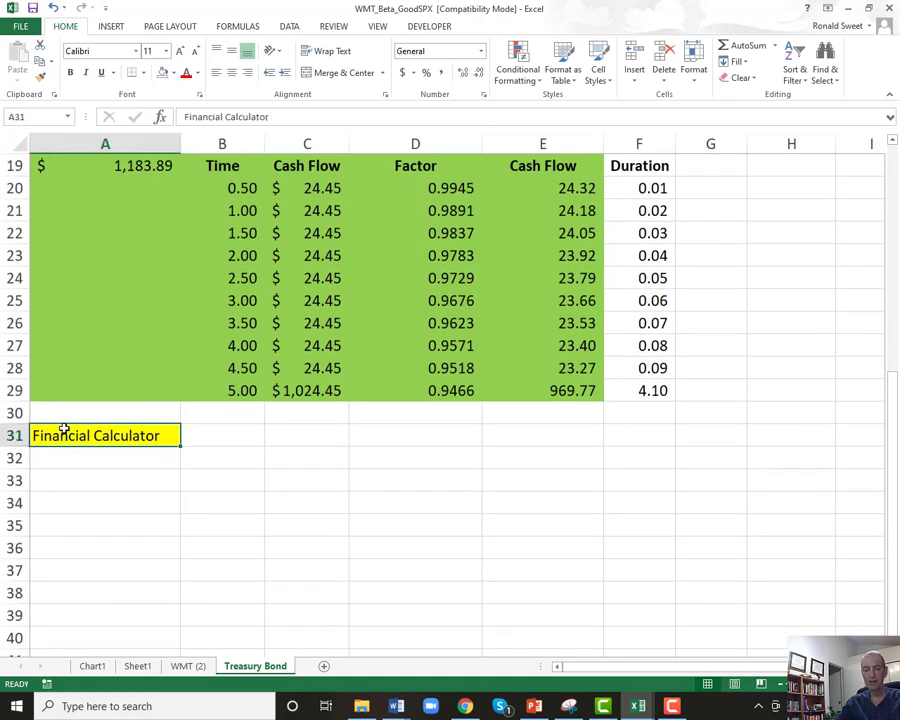
{"action": "key", "text": "F2"}
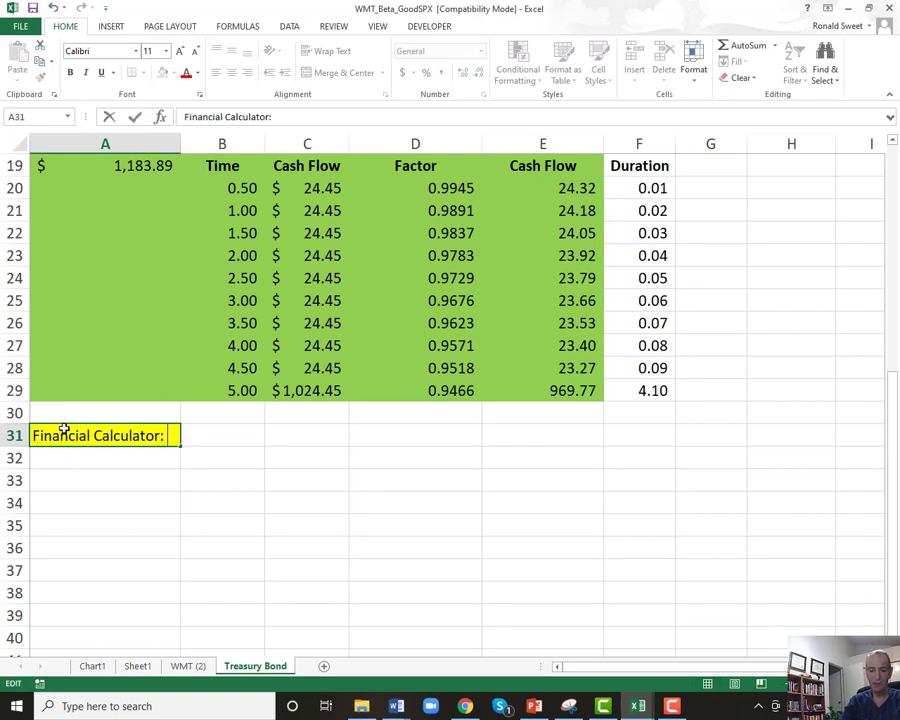
{"action": "type", "text": ": can be us"}
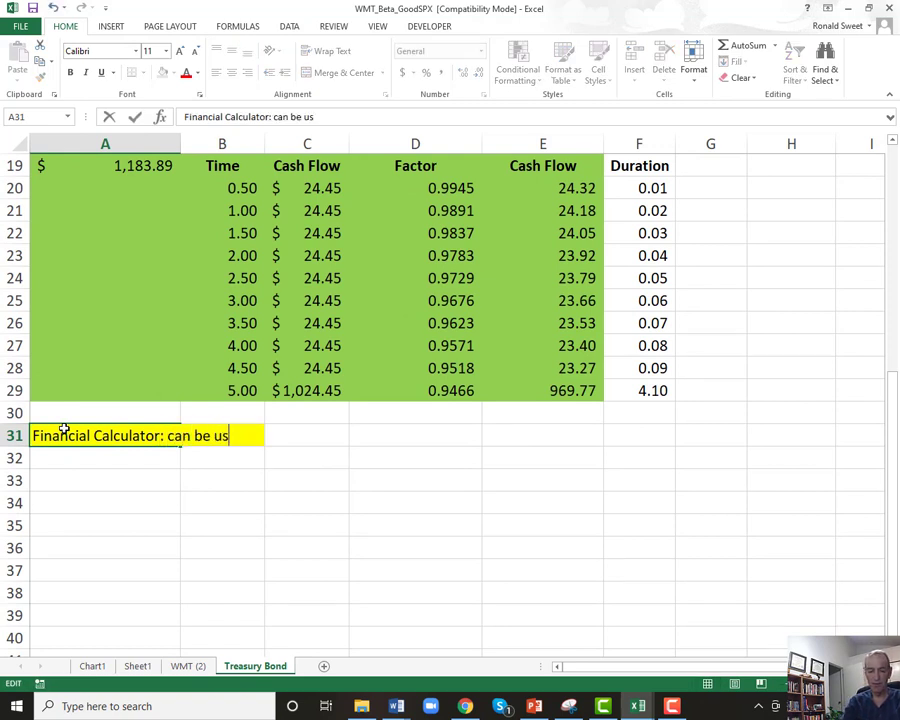
{"action": "type", "text": "ed to check "}
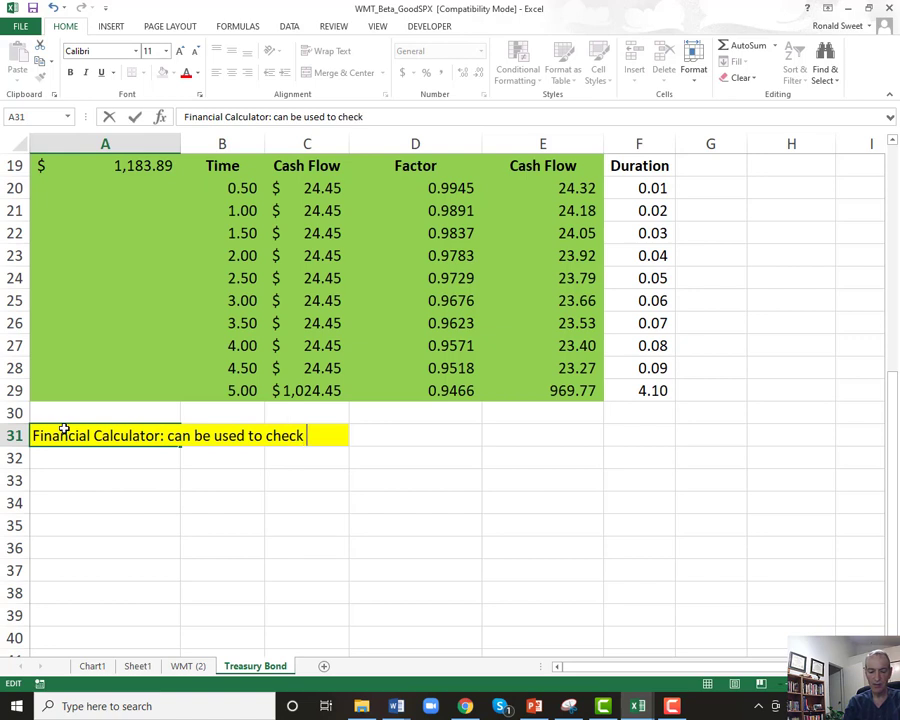
{"action": "type", "text": "your work"}
{"action": "key", "text": "ctrl+Return"}
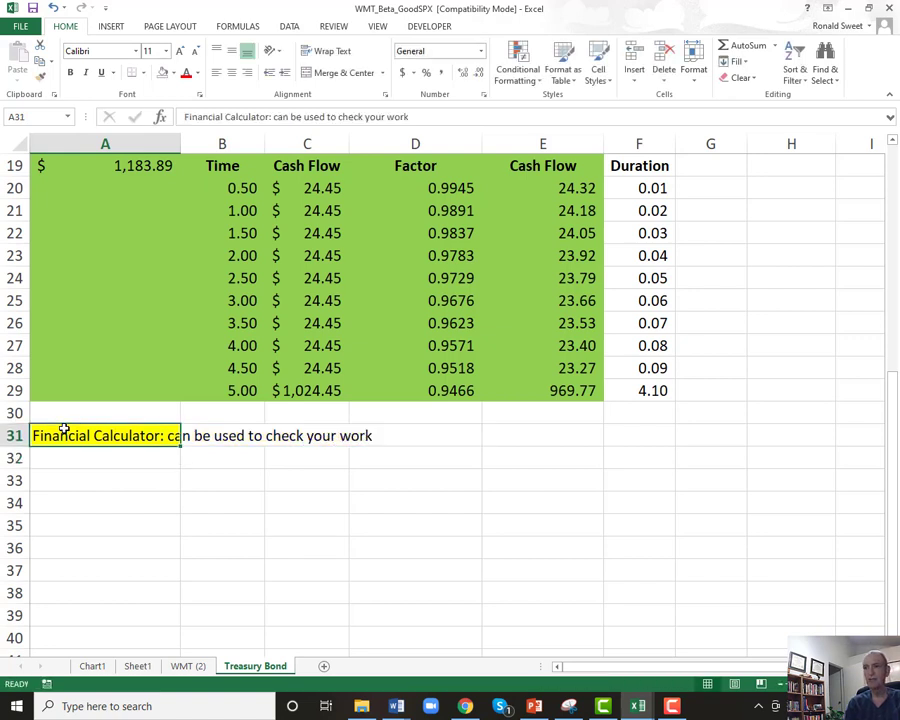
Step: Apply the yellow fill across A31:D31 so it covers the whole Financial Calculator note
{"action": "key", "text": "shift+Right"}
{"action": "key", "text": "shift+Right"}
{"action": "key", "text": "shift+Right"}
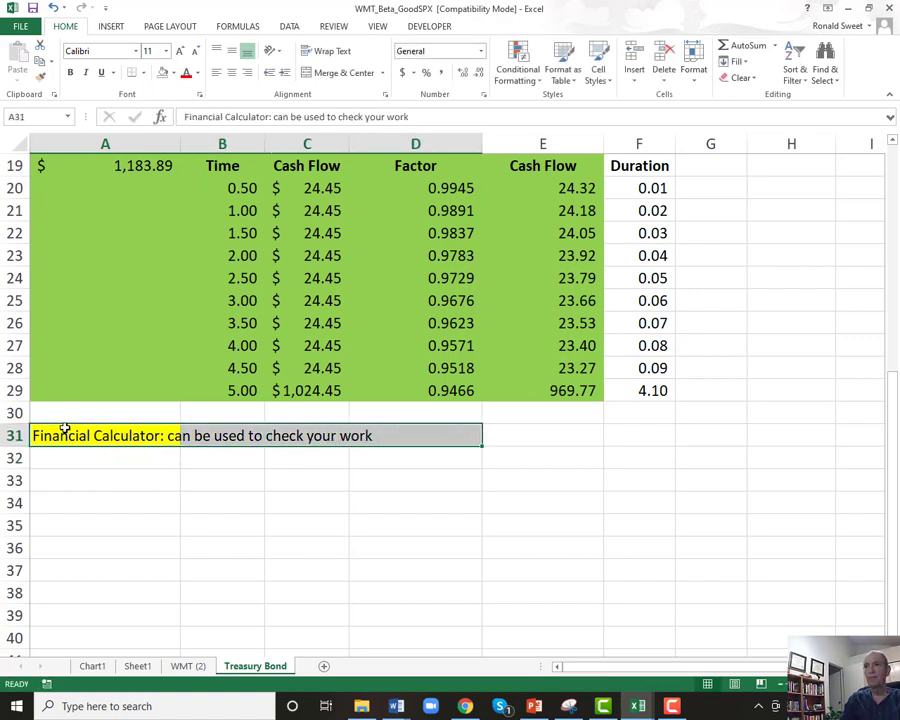
{"action": "left_click", "coordinate": [174, 75]}
{"action": "left_click", "coordinate": [190, 177]}
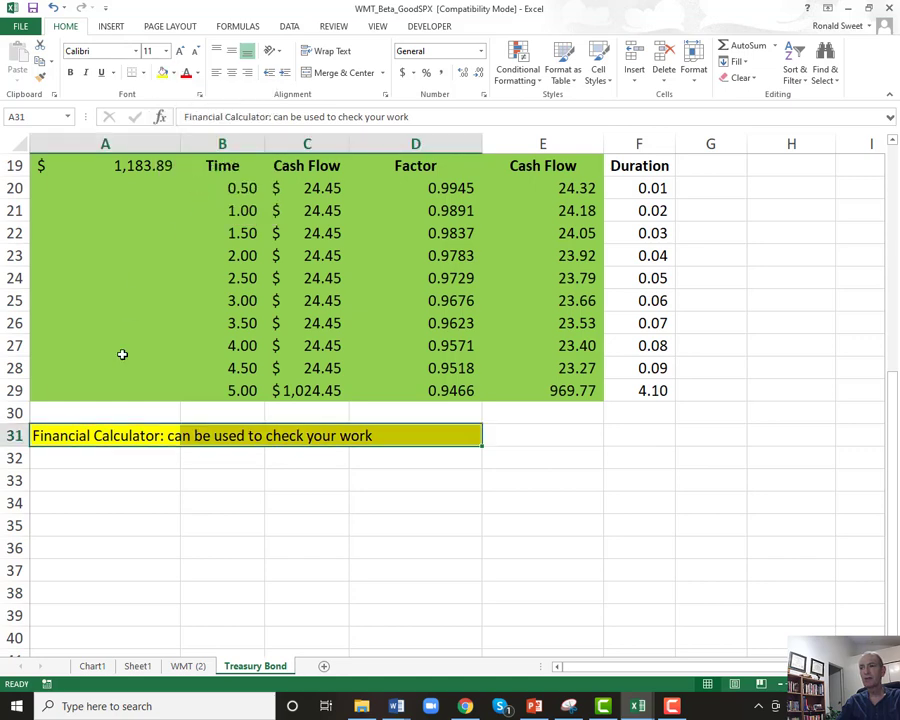
{"action": "scroll", "coordinate": [120, 349], "scroll_direction": "up", "scroll_amount": 3}
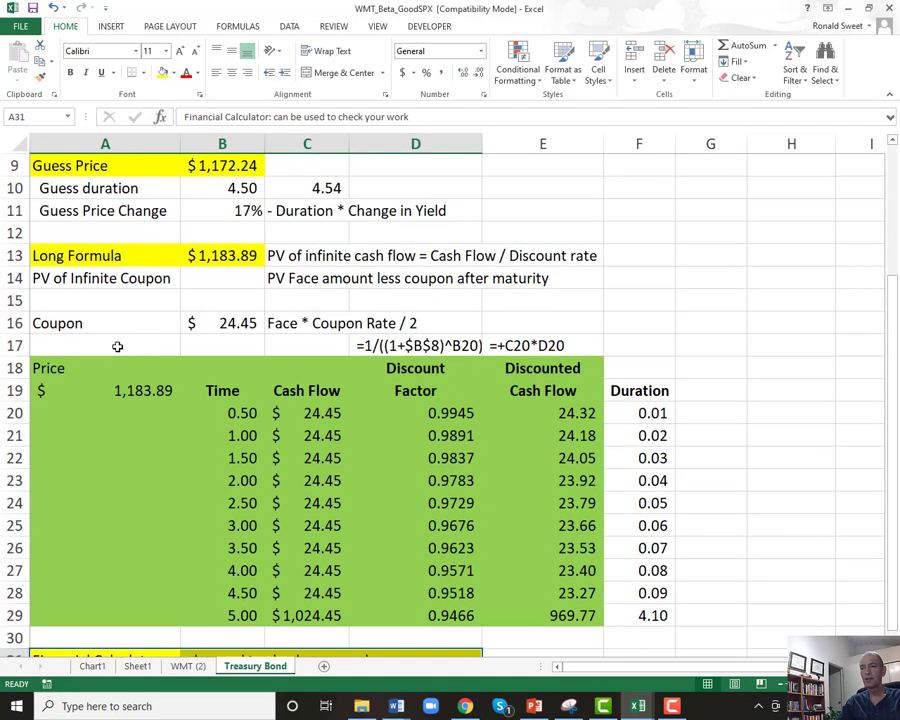
{"action": "left_click", "coordinate": [246, 256]}
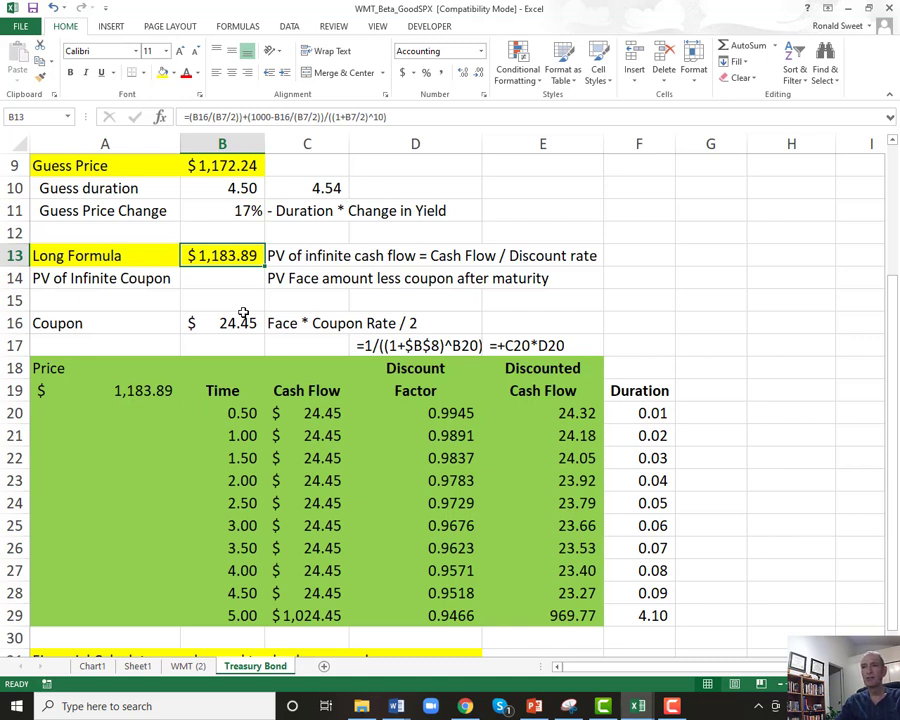
{"action": "left_click", "coordinate": [50, 370]}
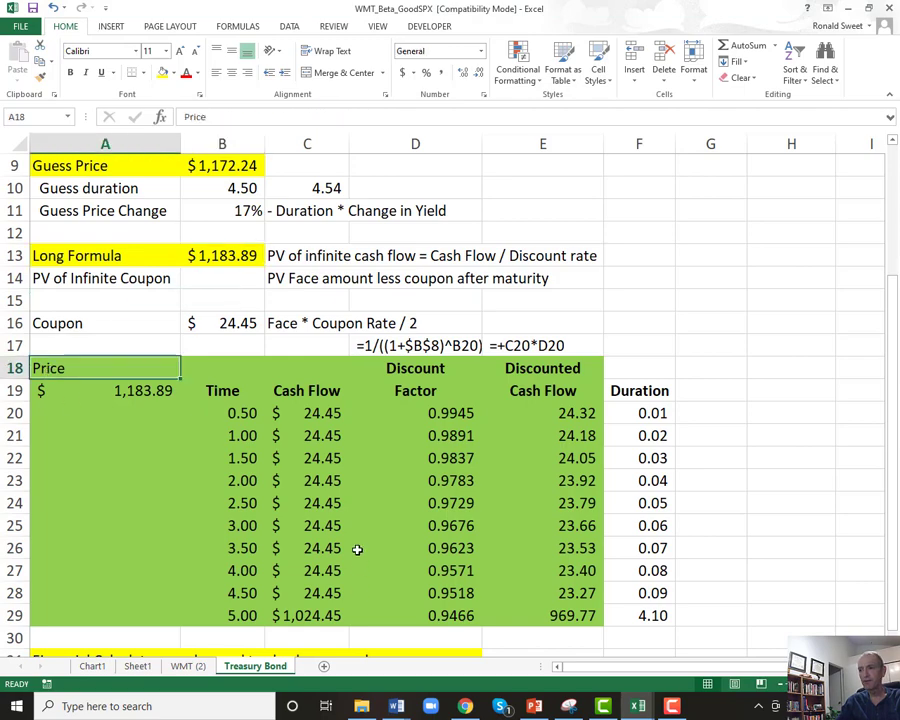